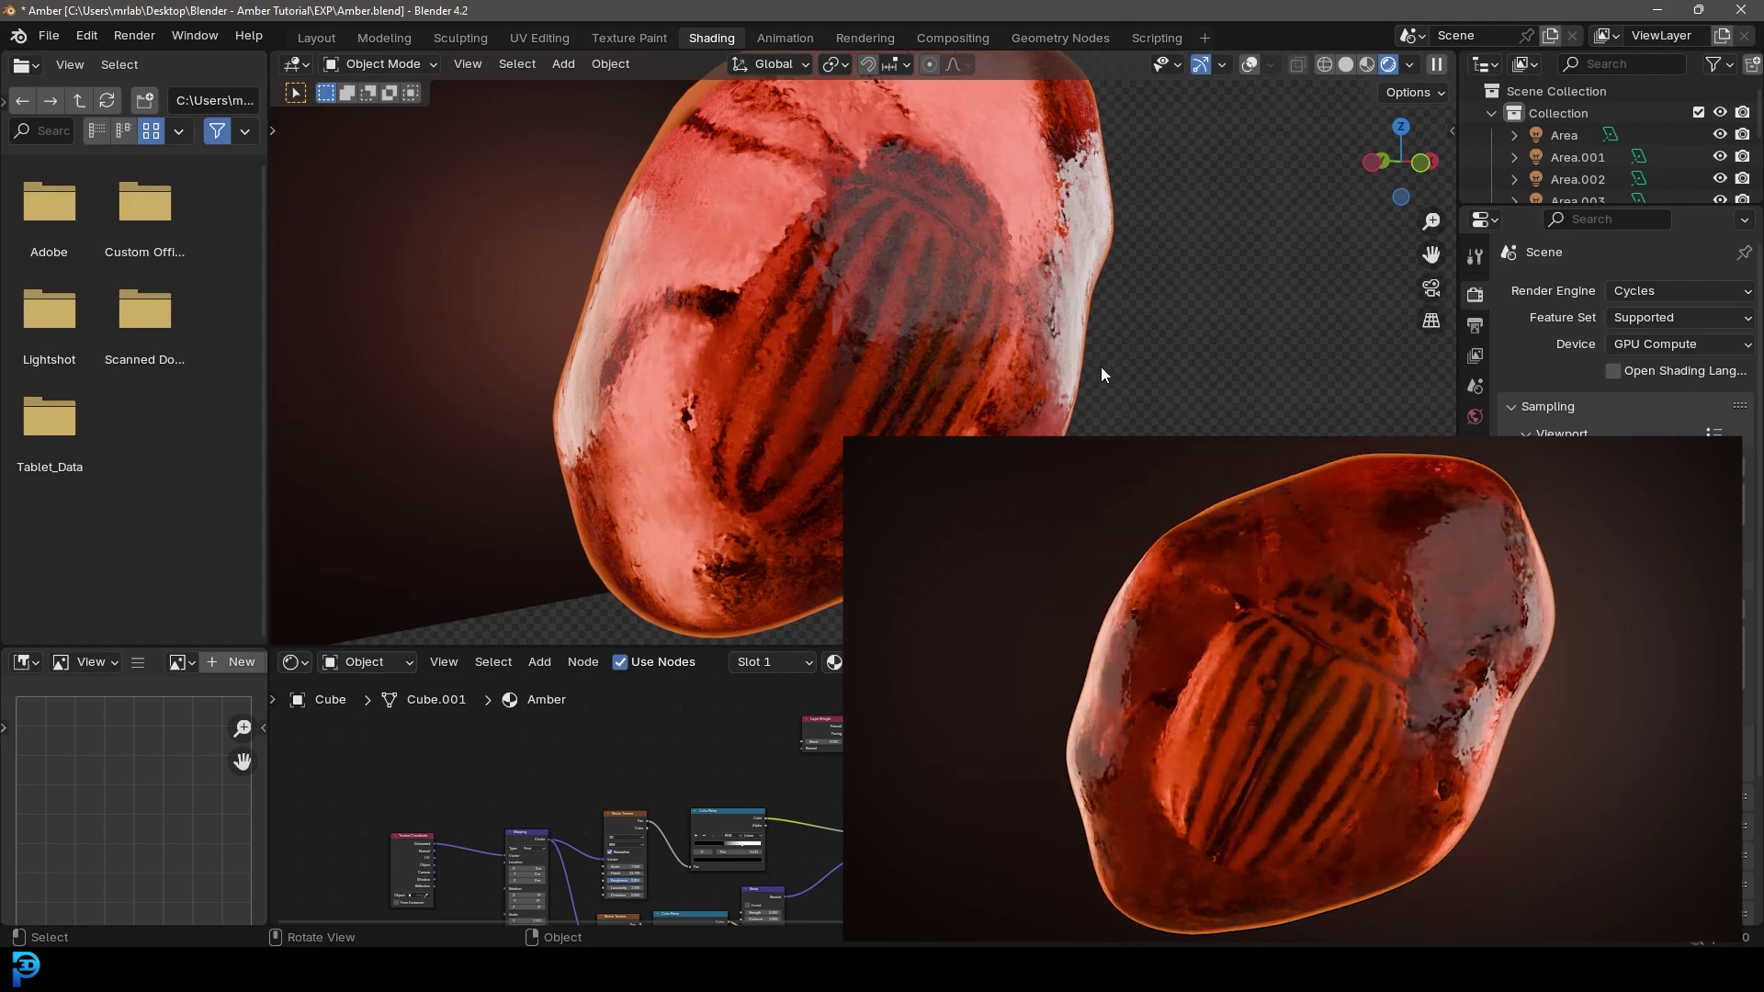
Orbit around the finished amber-encased beetle, then view it through the scene camera
{"action": "middle_click_drag", "start_coordinate": [989, 372], "coordinate": [1056, 222]}
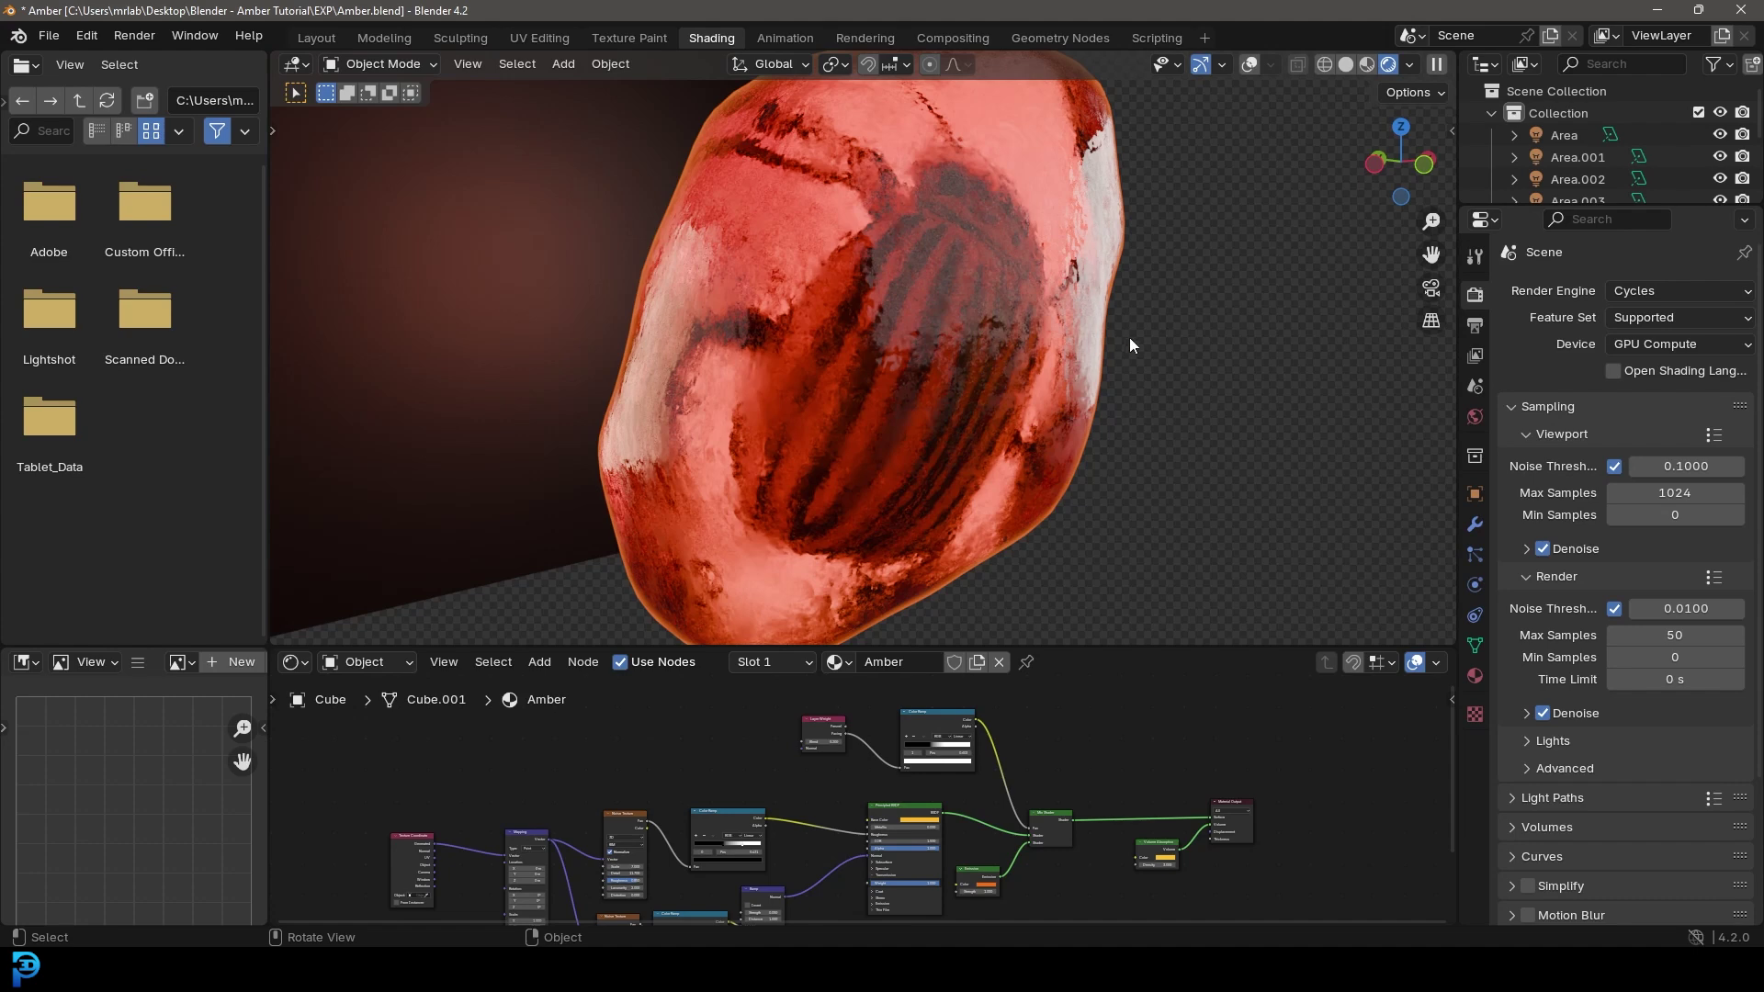
{"action": "middle_click_drag", "start_coordinate": [1150, 340], "coordinate": [879, 252]}
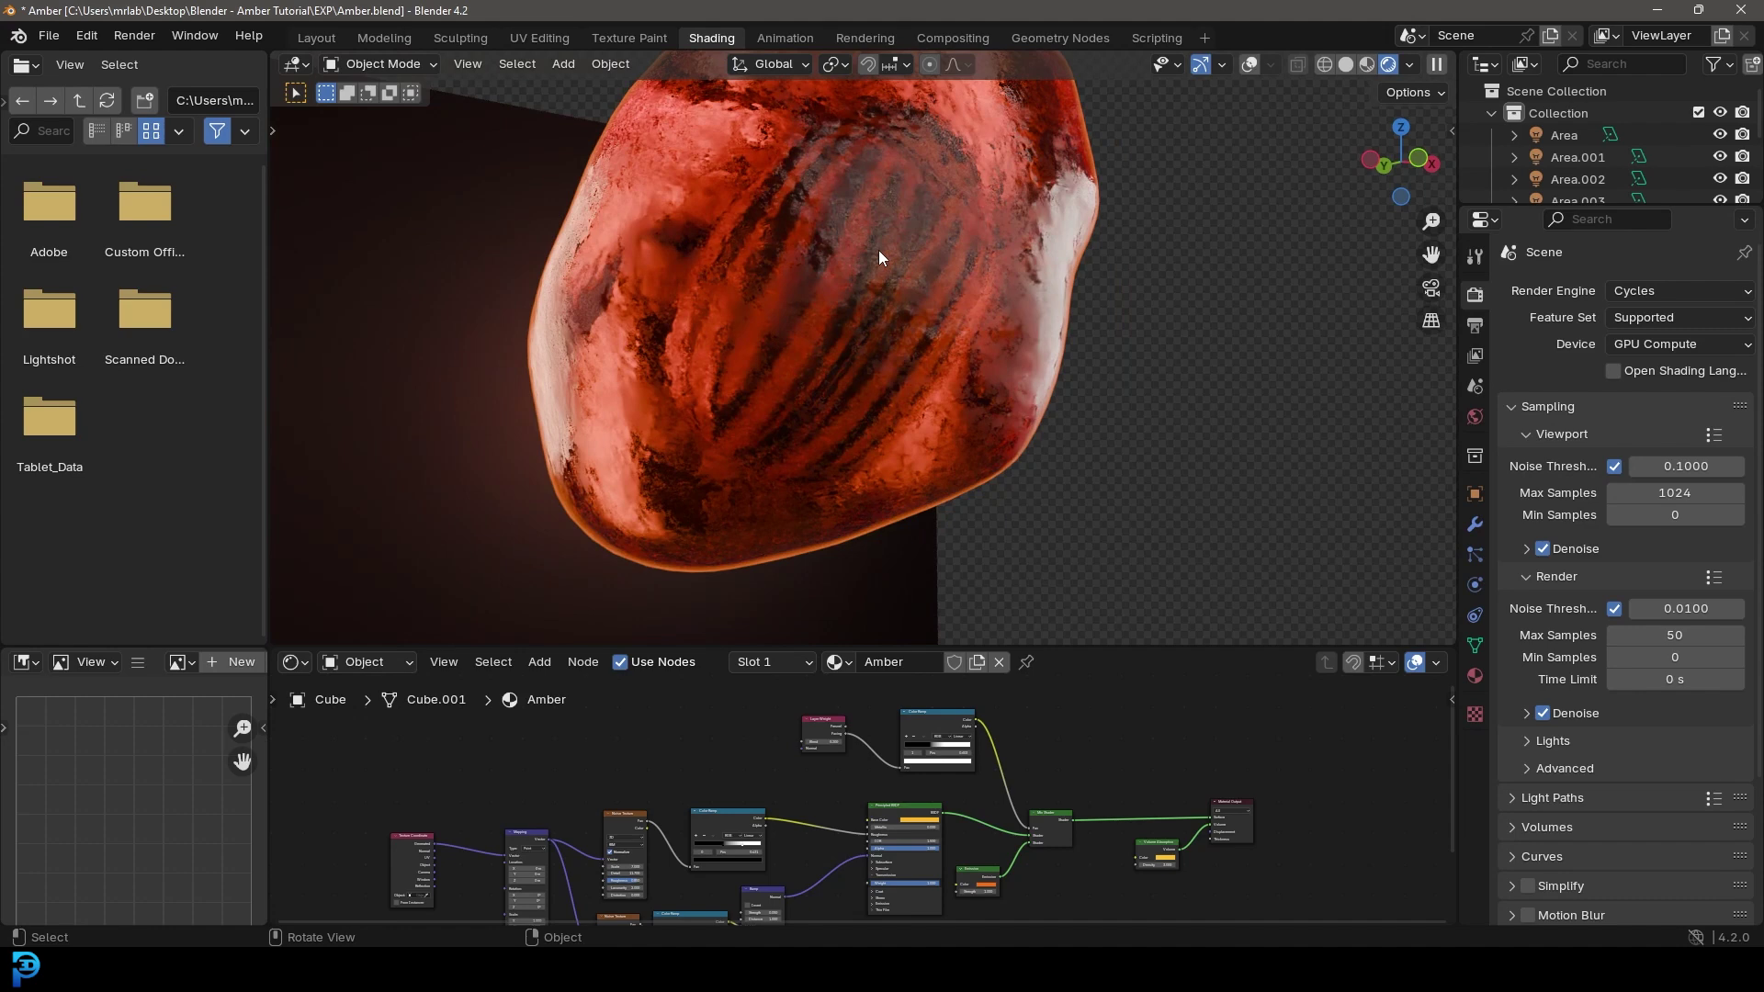
{"action": "key", "text": "KP_0"}
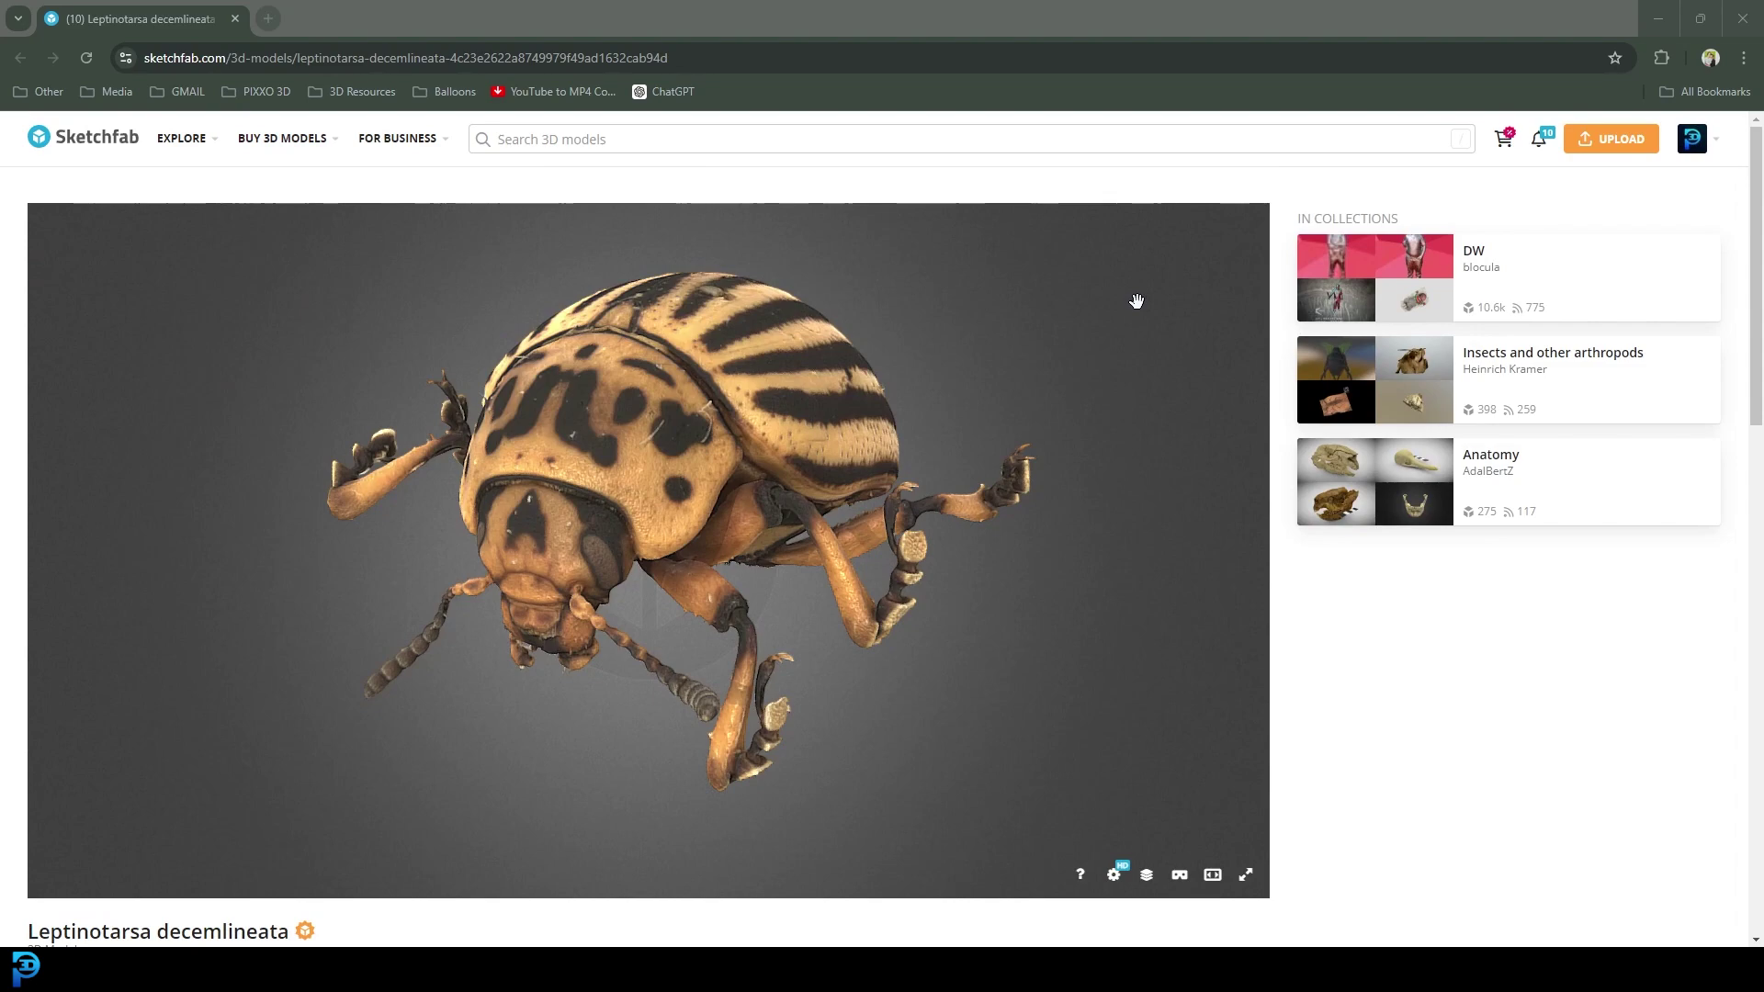
Scroll the Sketchfab beetle page to read its download details and CC Attribution licence
{"action": "scroll", "coordinate": [1415, 643], "scroll_direction": "down", "scroll_amount": 3}
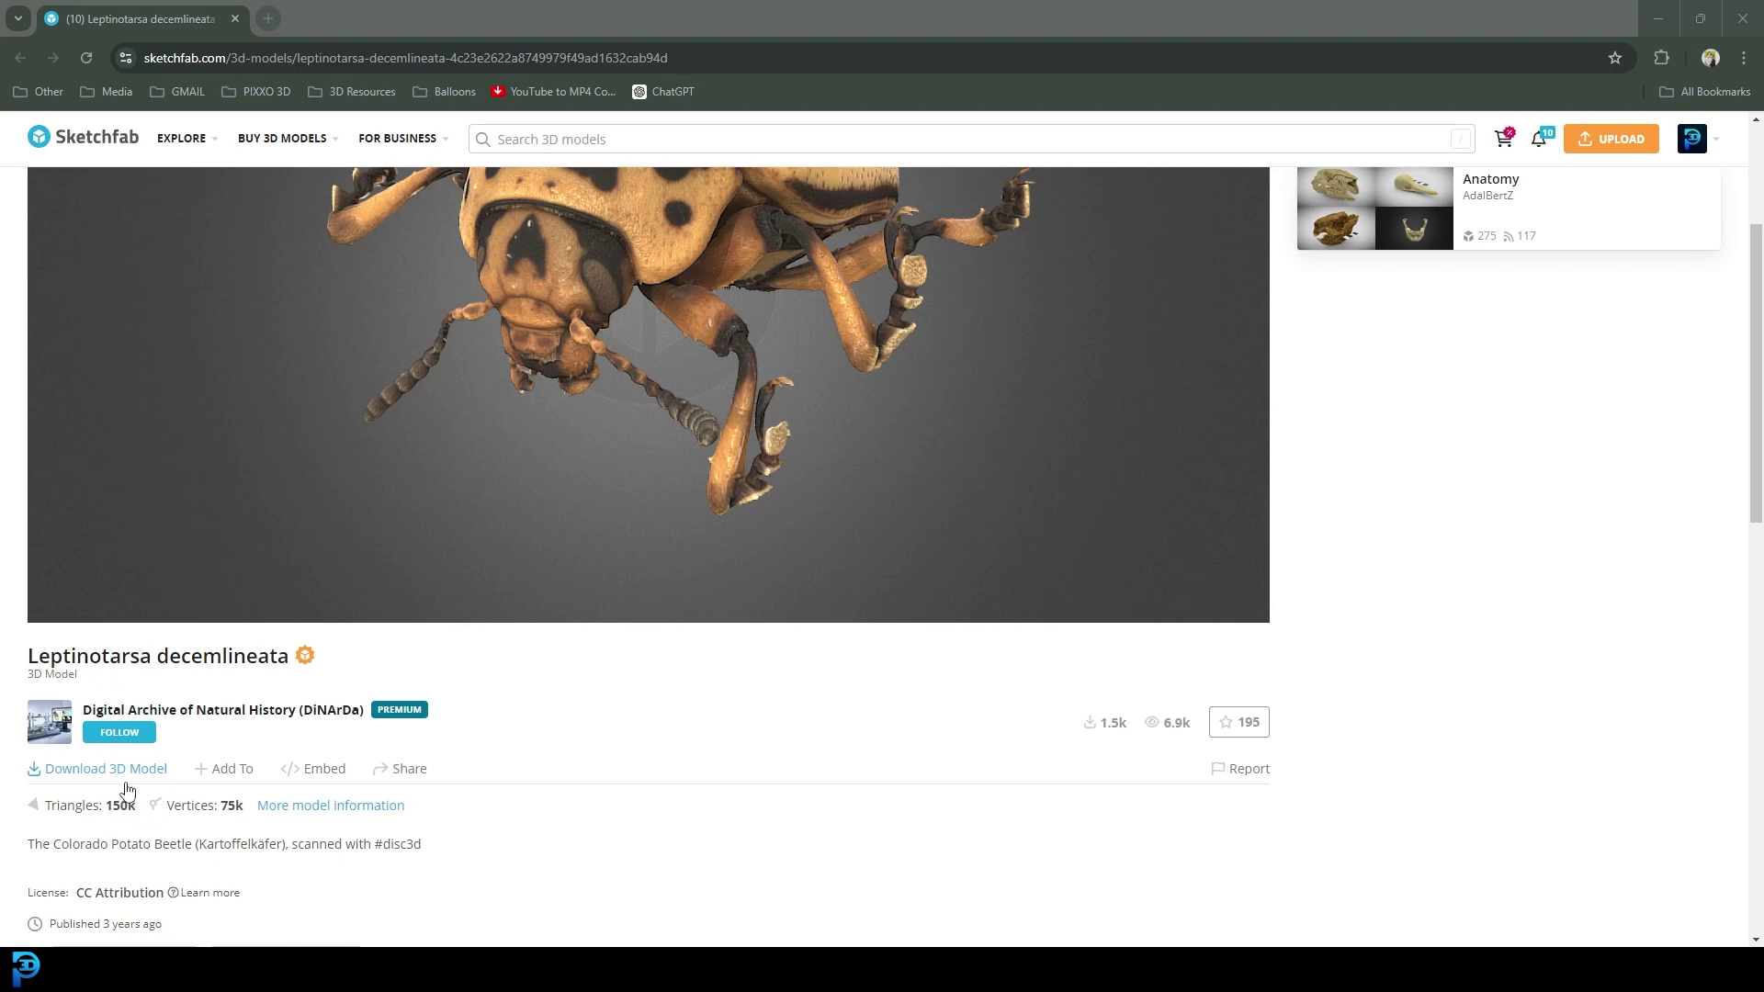
{"action": "scroll", "coordinate": [312, 840], "scroll_direction": "down", "scroll_amount": 2}
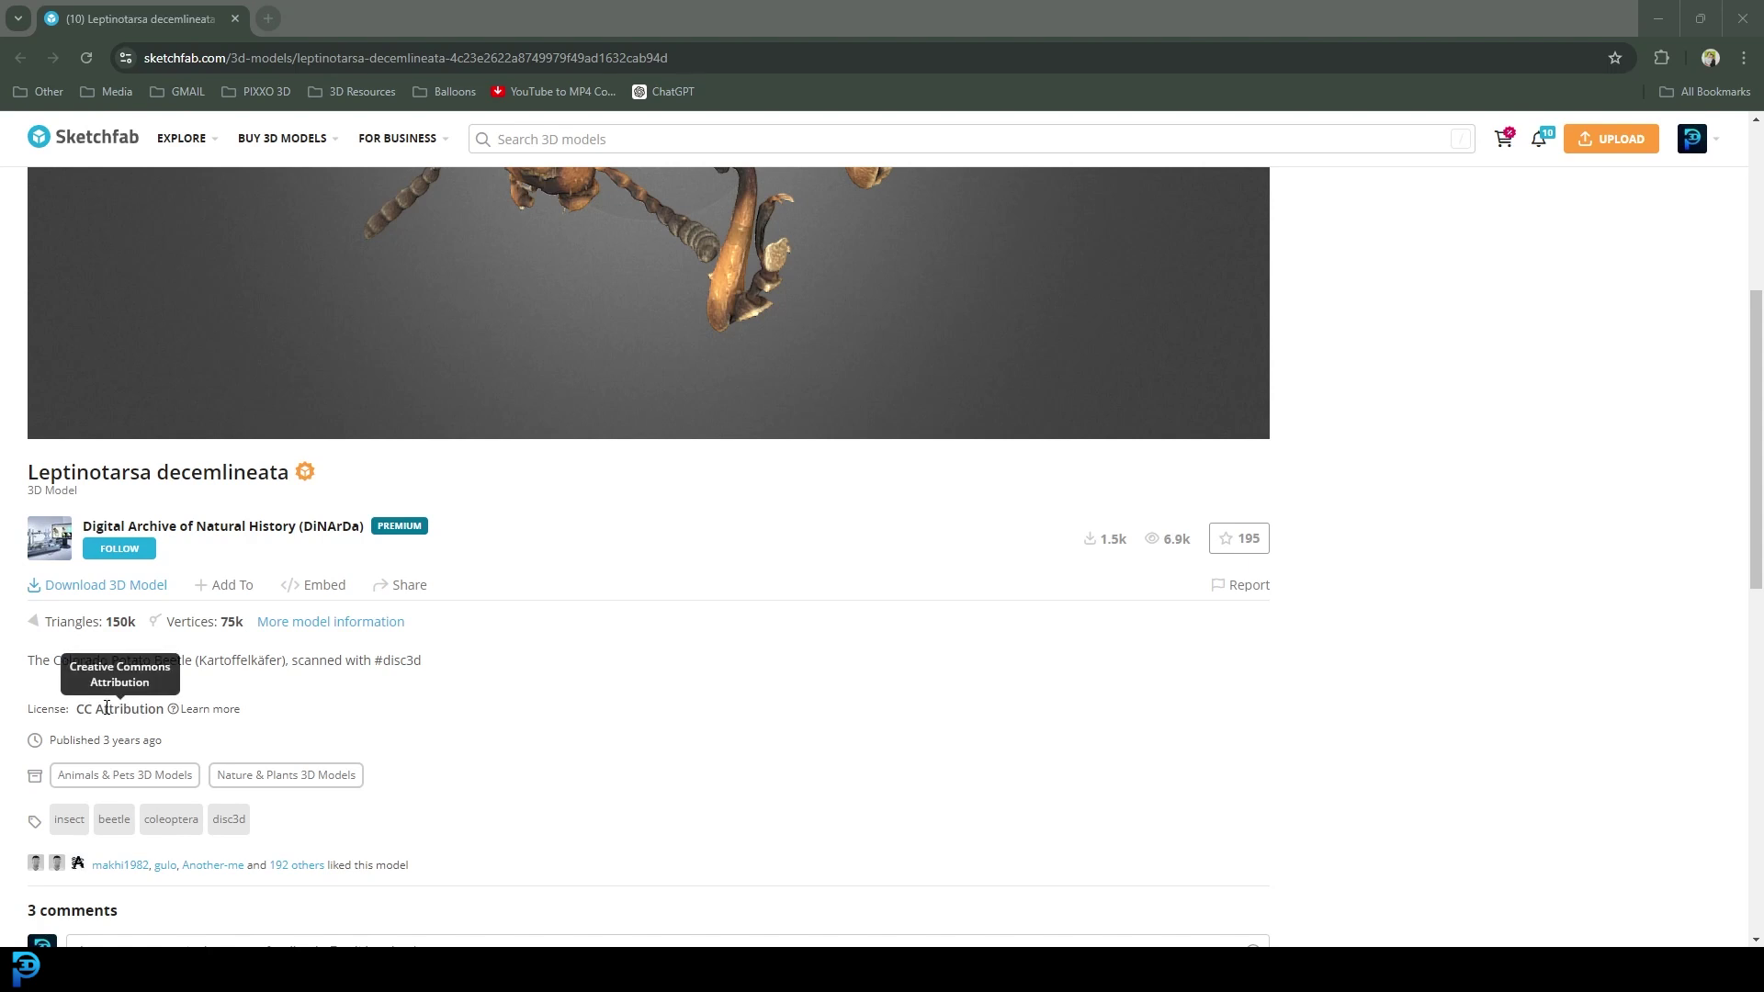
{"action": "scroll", "coordinate": [670, 716], "scroll_direction": "up", "scroll_amount": 4}
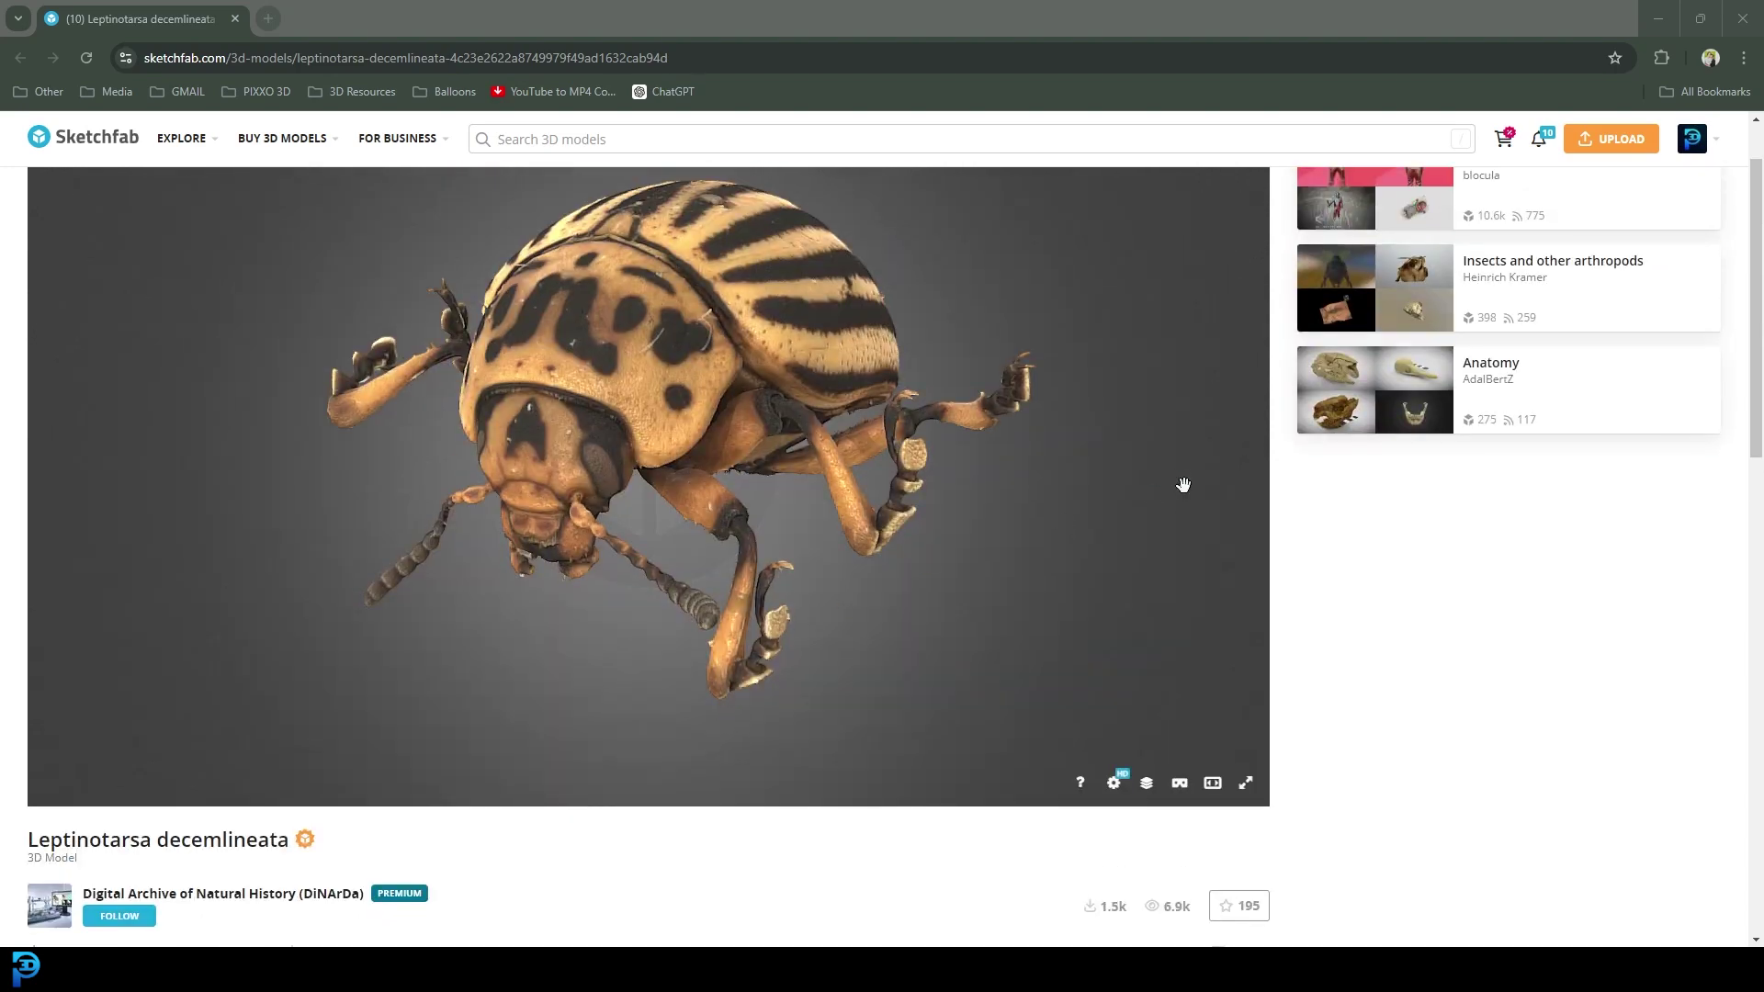
Minimize the browser and orbit around the untextured beetle in Bug.blend
{"action": "left_click", "coordinate": [1369, 554]}
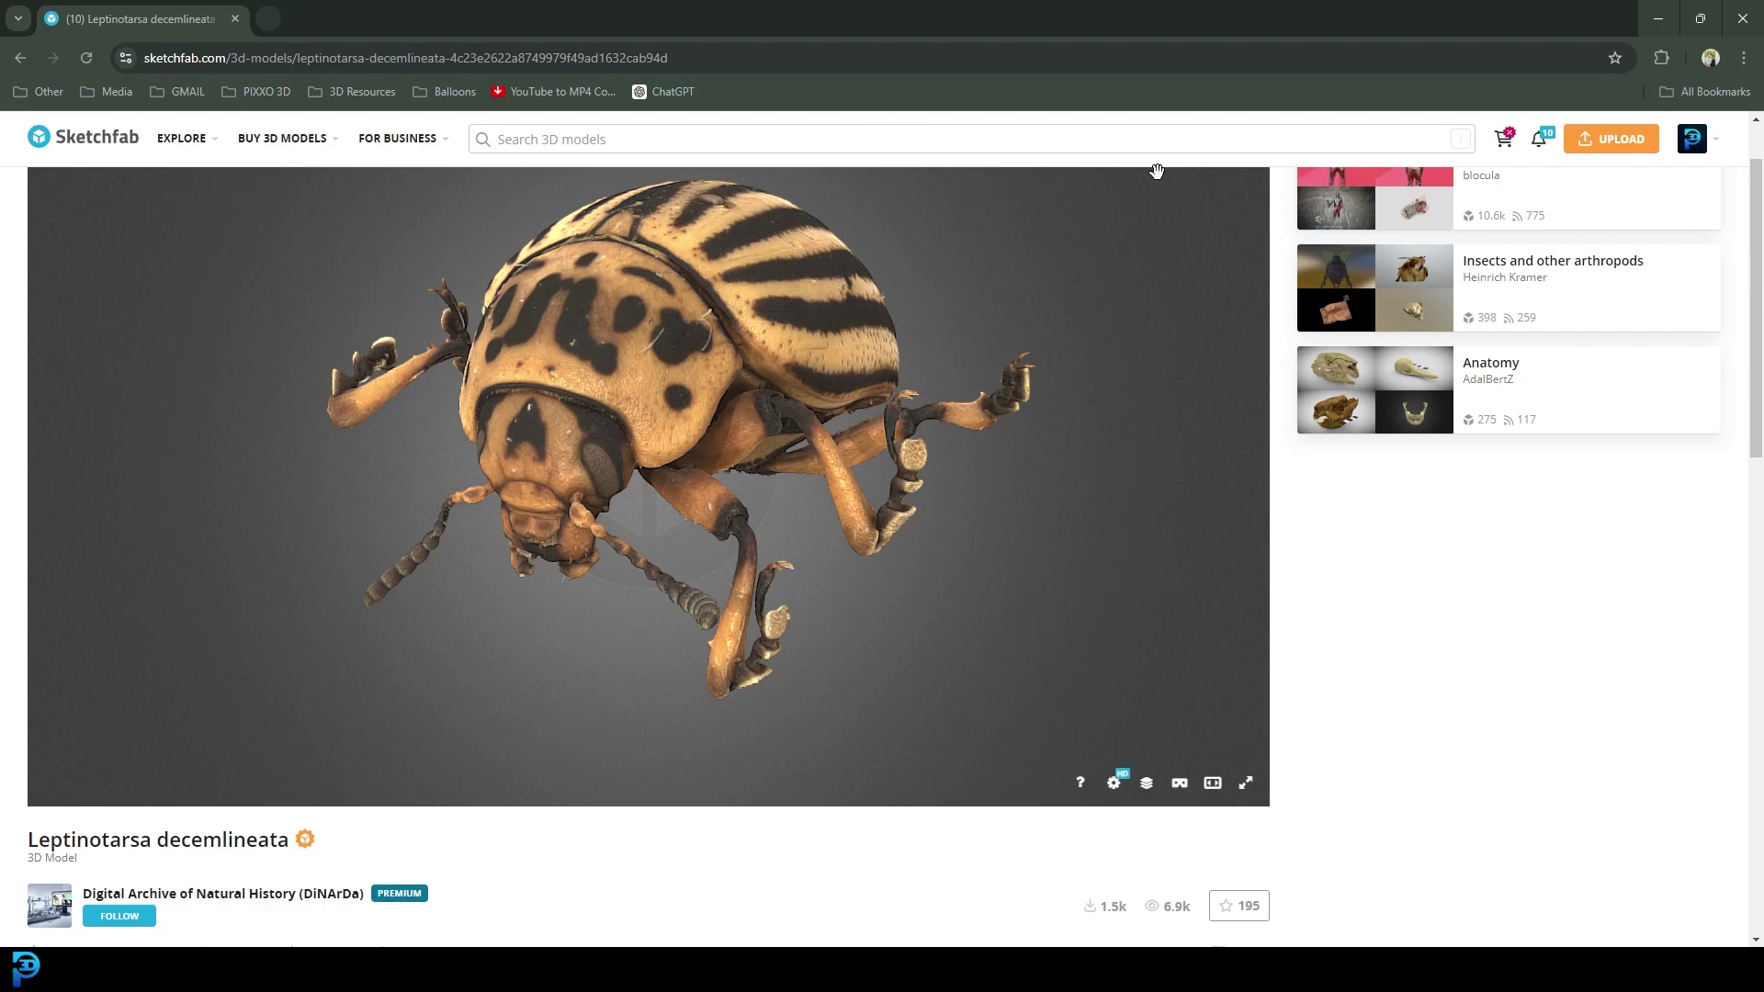
{"action": "left_click", "coordinate": [1660, 22]}
{"action": "middle_click_drag", "start_coordinate": [982, 477], "coordinate": [1084, 441]}
{"action": "scroll", "coordinate": [744, 358], "scroll_direction": "up", "scroll_amount": 4}
{"action": "scroll", "coordinate": [757, 385], "scroll_direction": "down", "scroll_amount": 3}
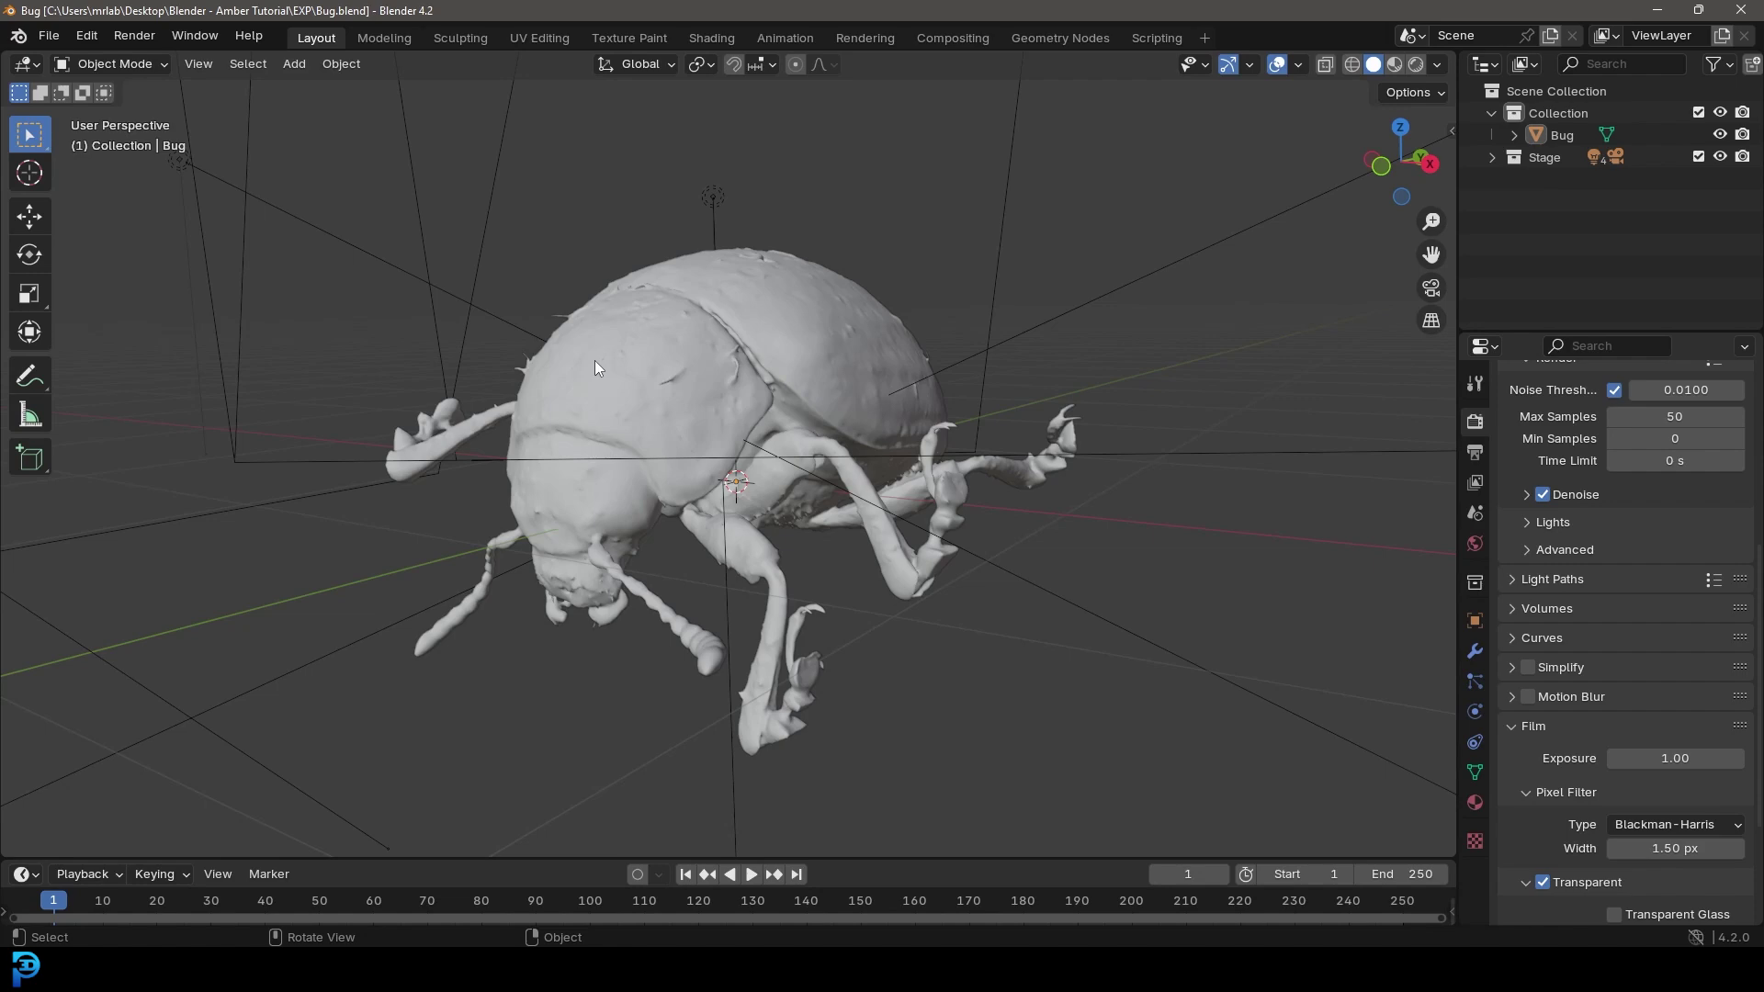
Select the stage lights and camera, then hide the Stage collection so only the beetle shows
{"action": "middle_click_drag", "start_coordinate": [748, 255], "coordinate": [801, 381]}
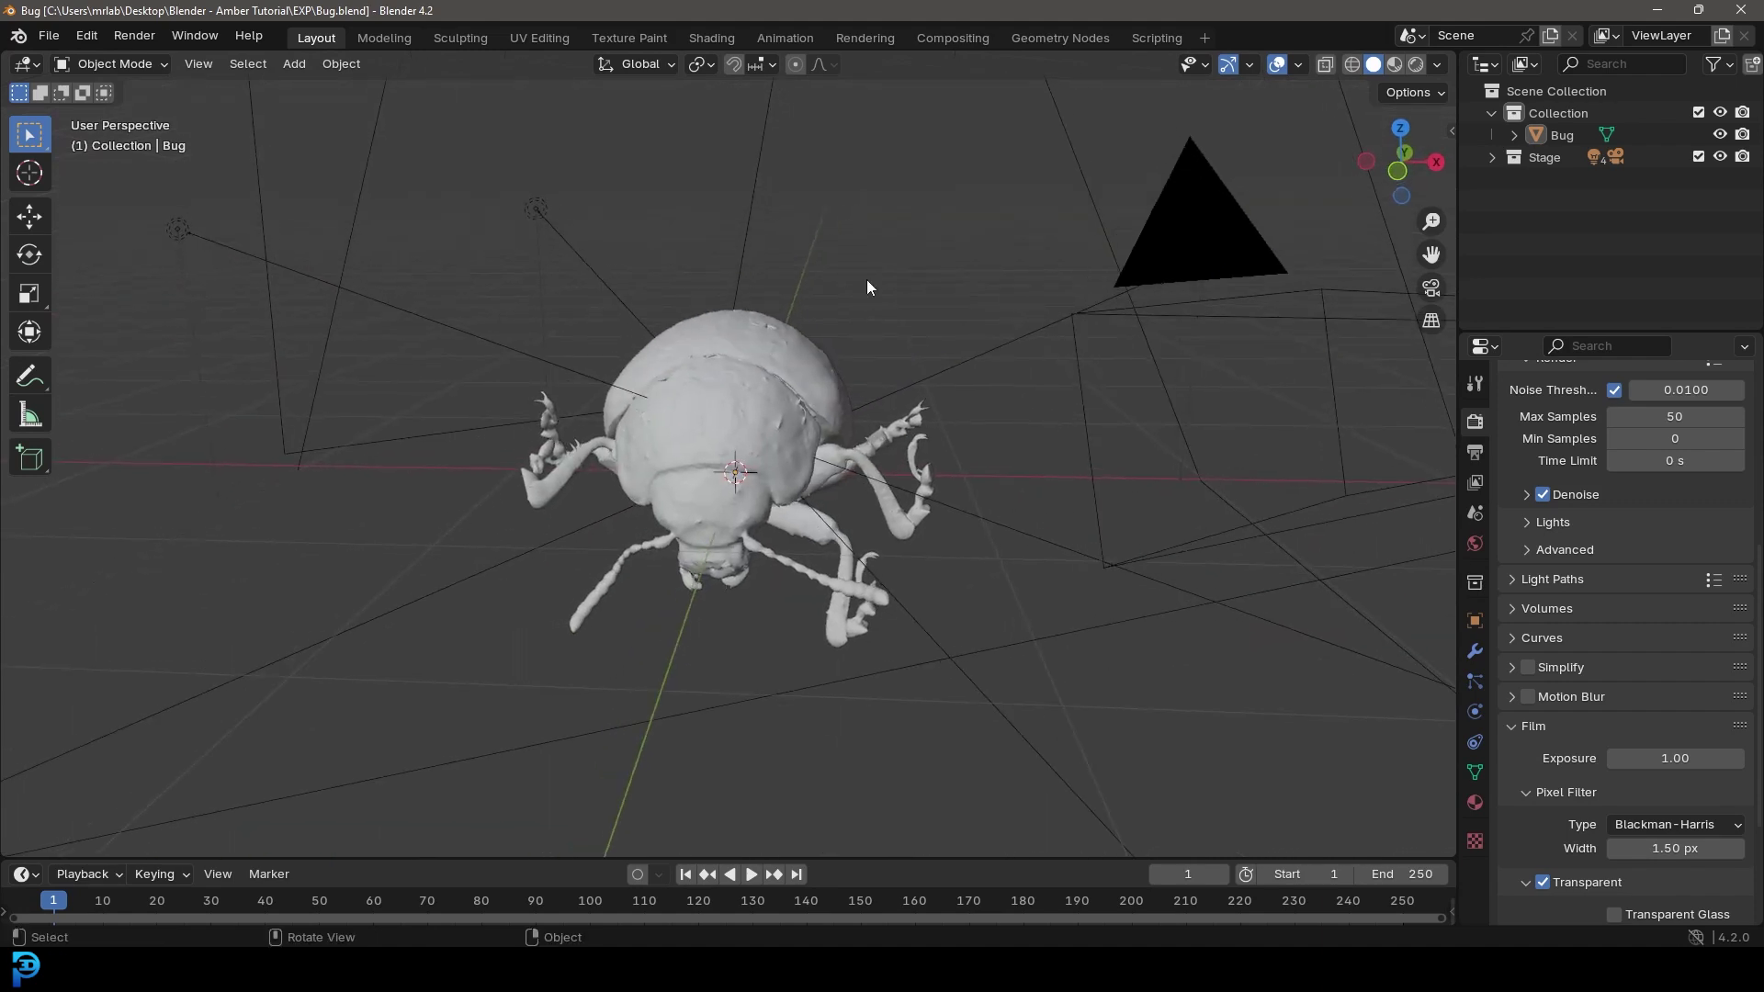
{"action": "middle_click_drag", "start_coordinate": [866, 292], "coordinate": [806, 406]}
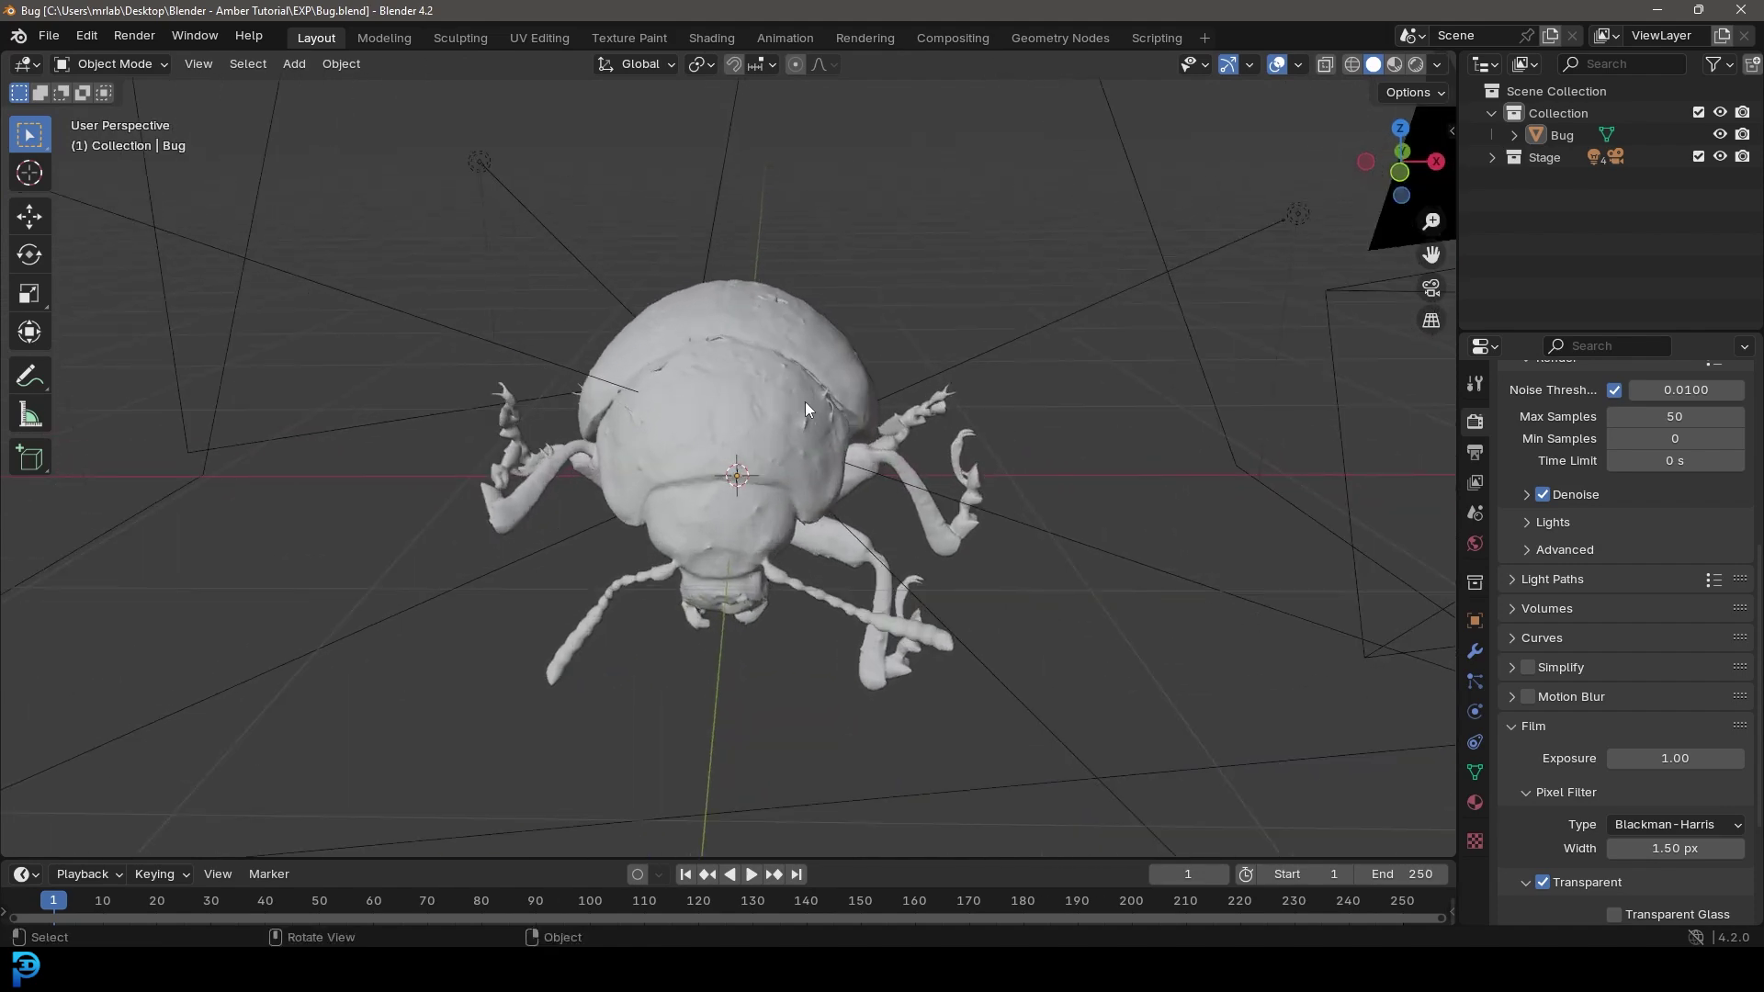
{"action": "scroll", "coordinate": [805, 409], "scroll_direction": "down", "scroll_amount": 5}
{"action": "left_click_drag", "start_coordinate": [358, 119], "coordinate": [990, 332]}
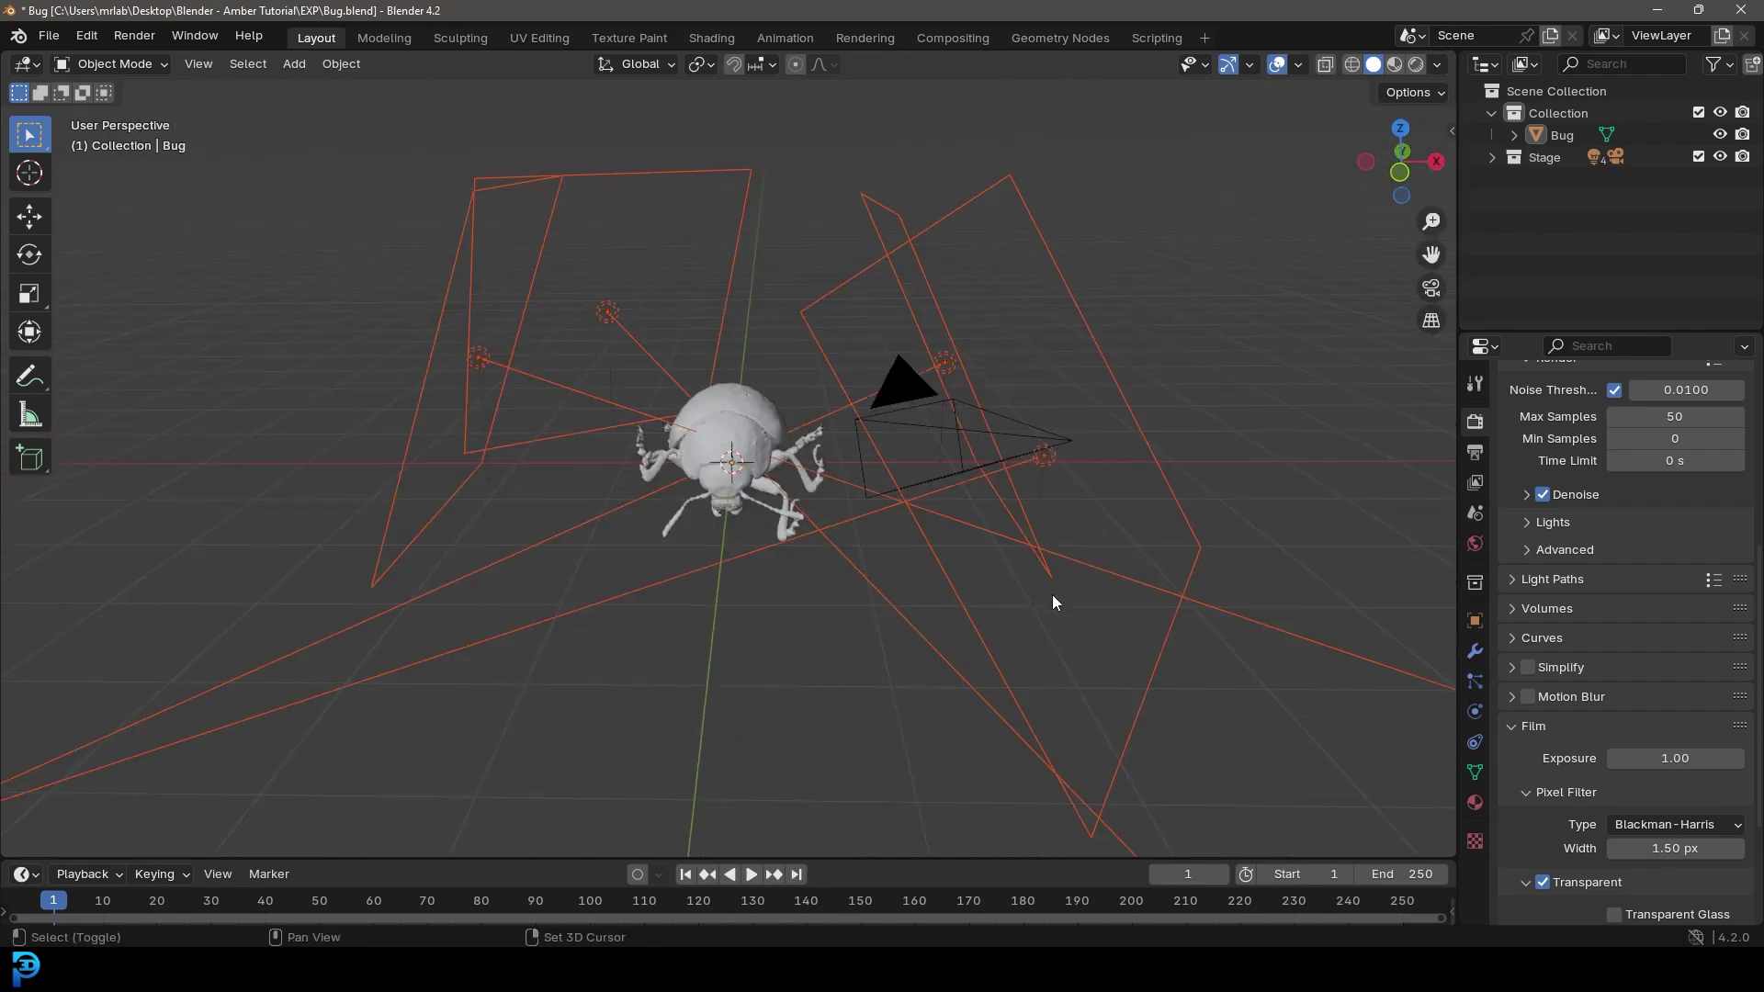
{"action": "left_click_drag", "start_coordinate": [1052, 597], "coordinate": [925, 303], "text": "shift"}
{"action": "scroll", "coordinate": [955, 307], "scroll_direction": "up", "scroll_amount": 3}
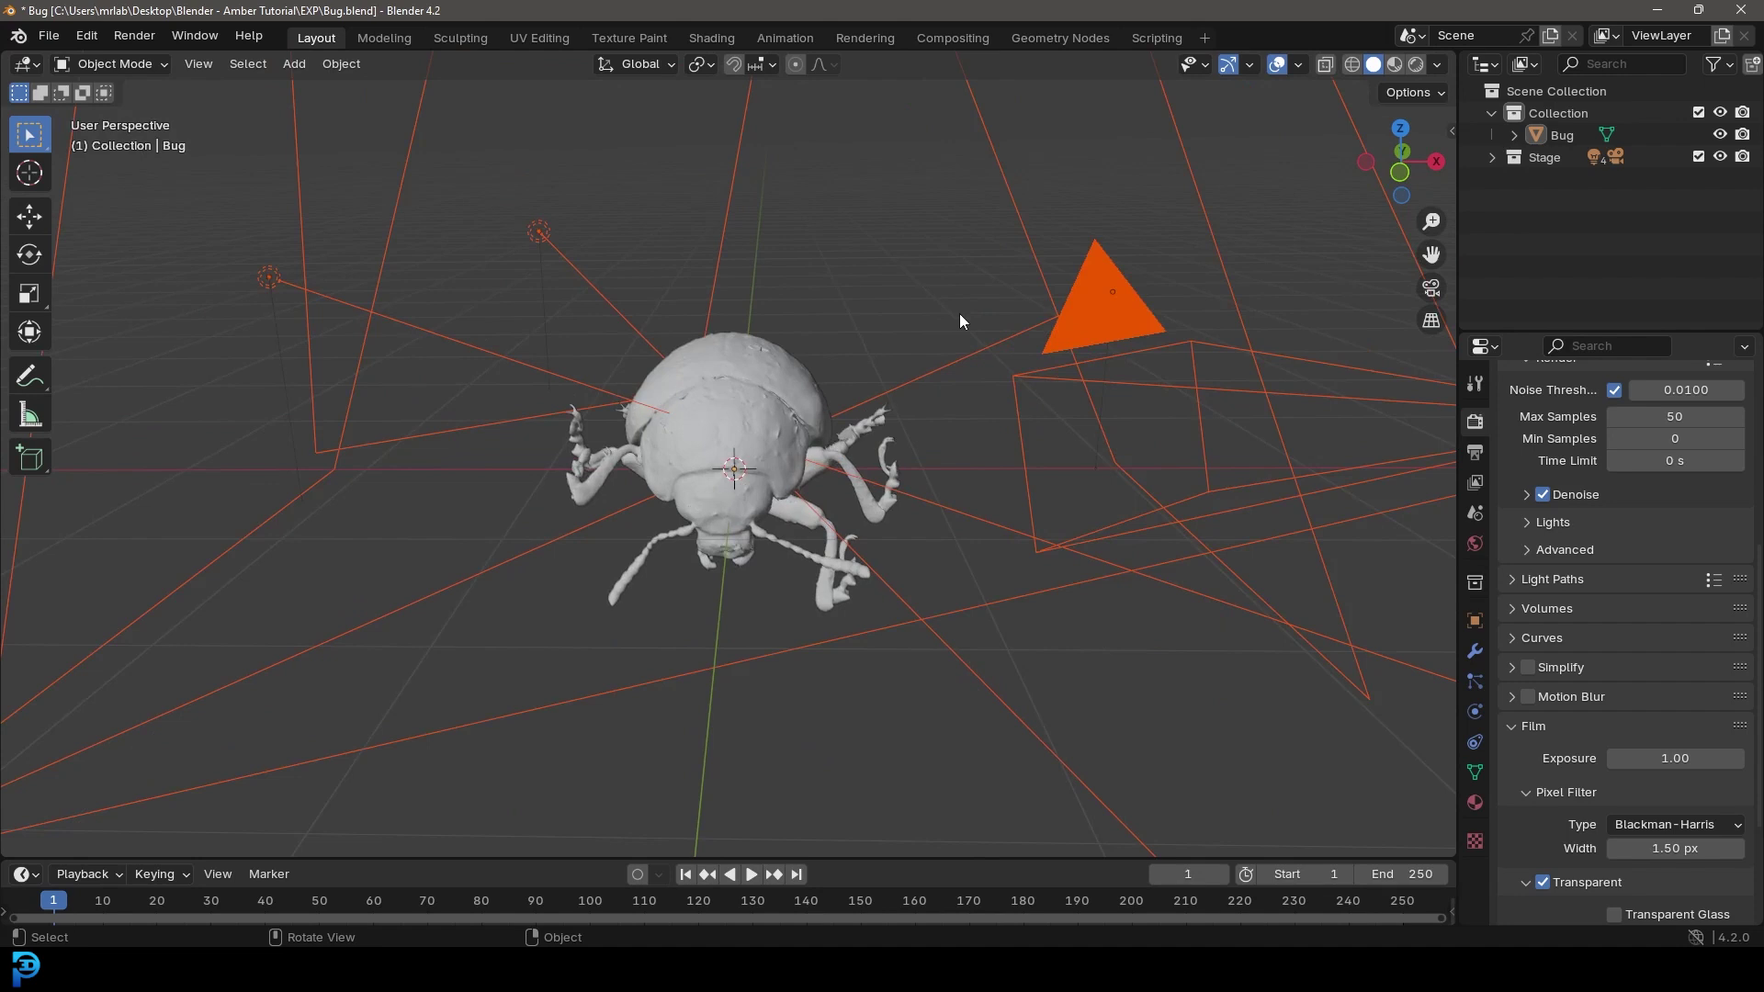
{"action": "left_click", "coordinate": [1719, 157]}
{"action": "mouse_move", "coordinate": [955, 321]}
{"action": "middle_mouse_down"}
{"action": "mouse_move", "coordinate": [959, 344]}
{"action": "mouse_move", "coordinate": [928, 332]}
{"action": "middle_mouse_up"}
{"action": "scroll", "coordinate": [848, 389], "scroll_direction": "up", "scroll_amount": 3}
{"action": "scroll", "coordinate": [858, 399], "scroll_direction": "down", "scroll_amount": 3}
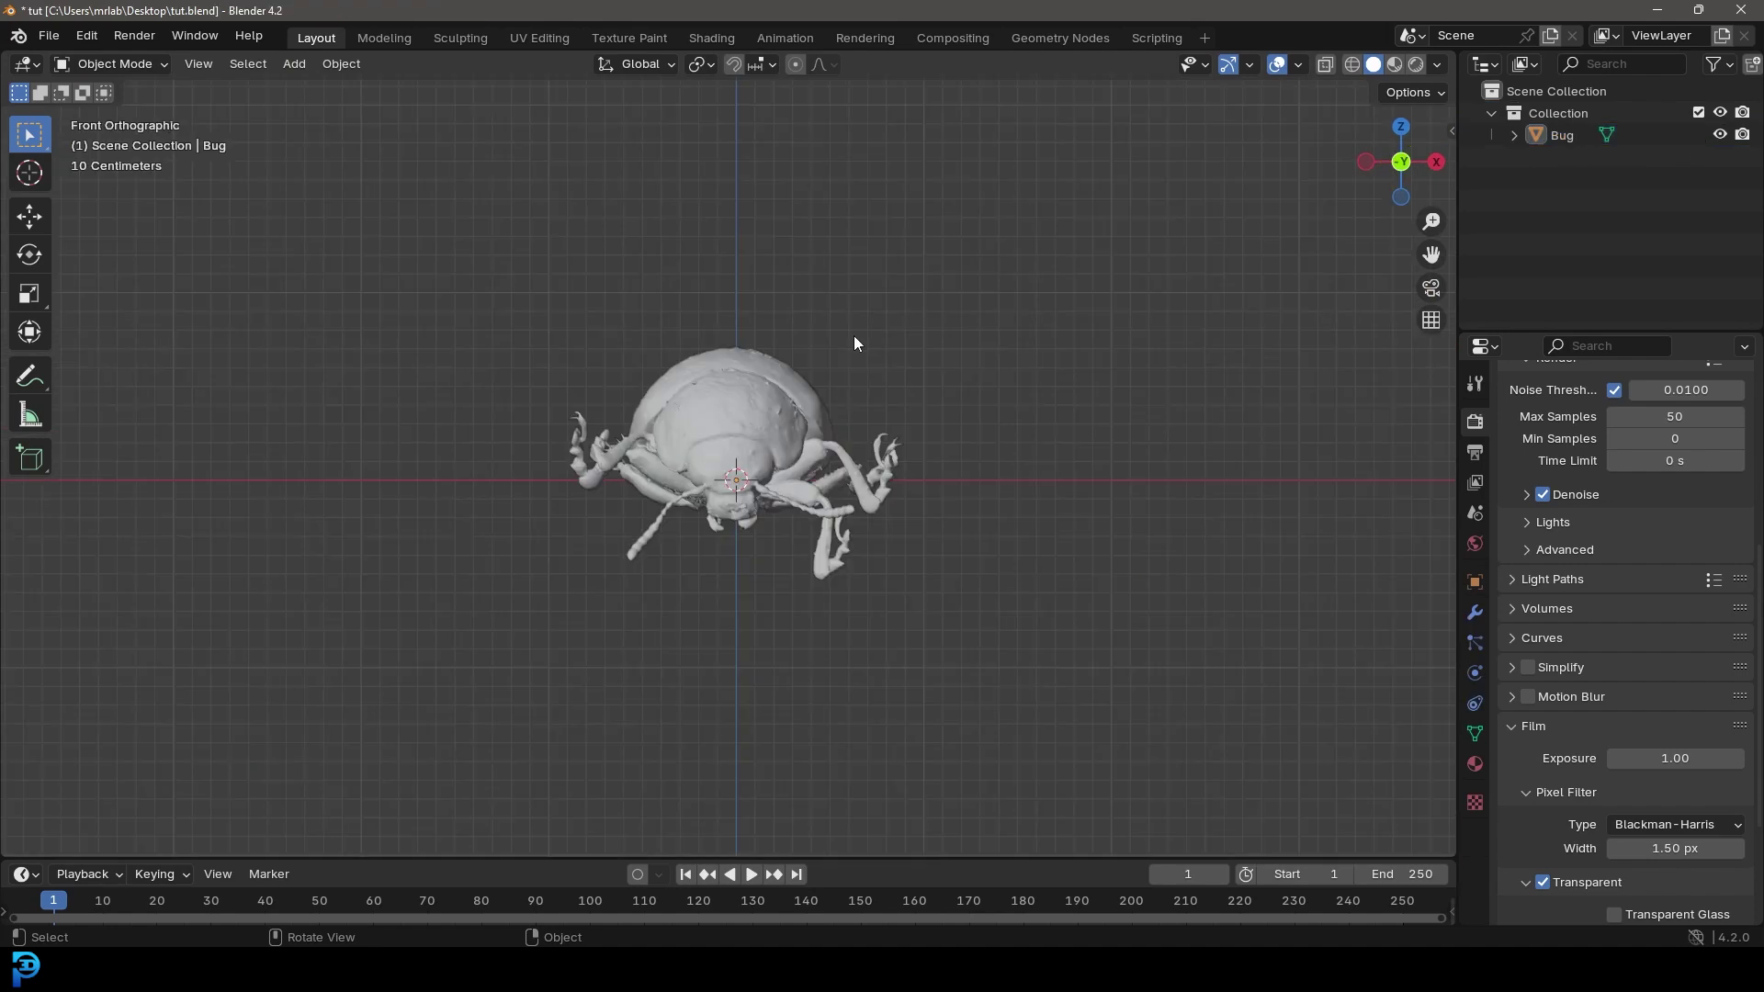
Add a cube and switch to see-through X-ray shading to reveal the beetle inside
{"action": "scroll", "coordinate": [797, 372], "scroll_direction": "up", "scroll_amount": 3}
{"action": "scroll", "coordinate": [791, 334], "scroll_direction": "down", "scroll_amount": 2}
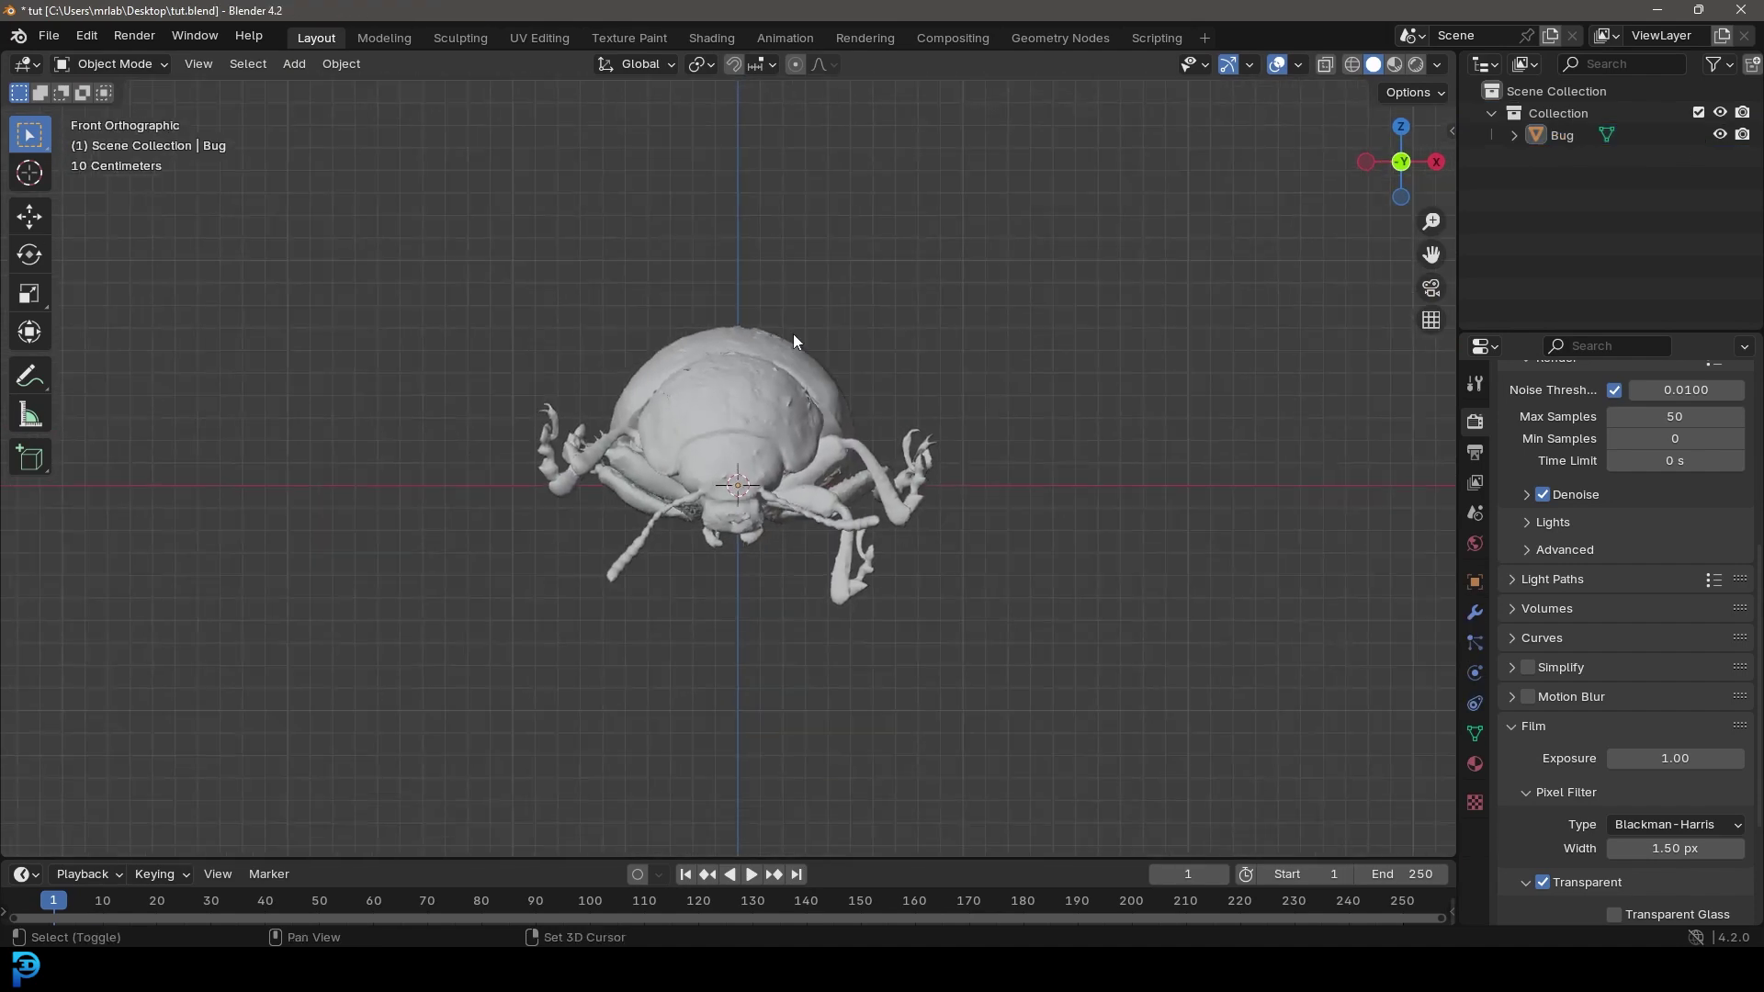
{"action": "key", "text": "shift+a"}
{"action": "mouse_move", "coordinate": [730, 357]}
{"action": "left_click", "coordinate": [878, 380]}
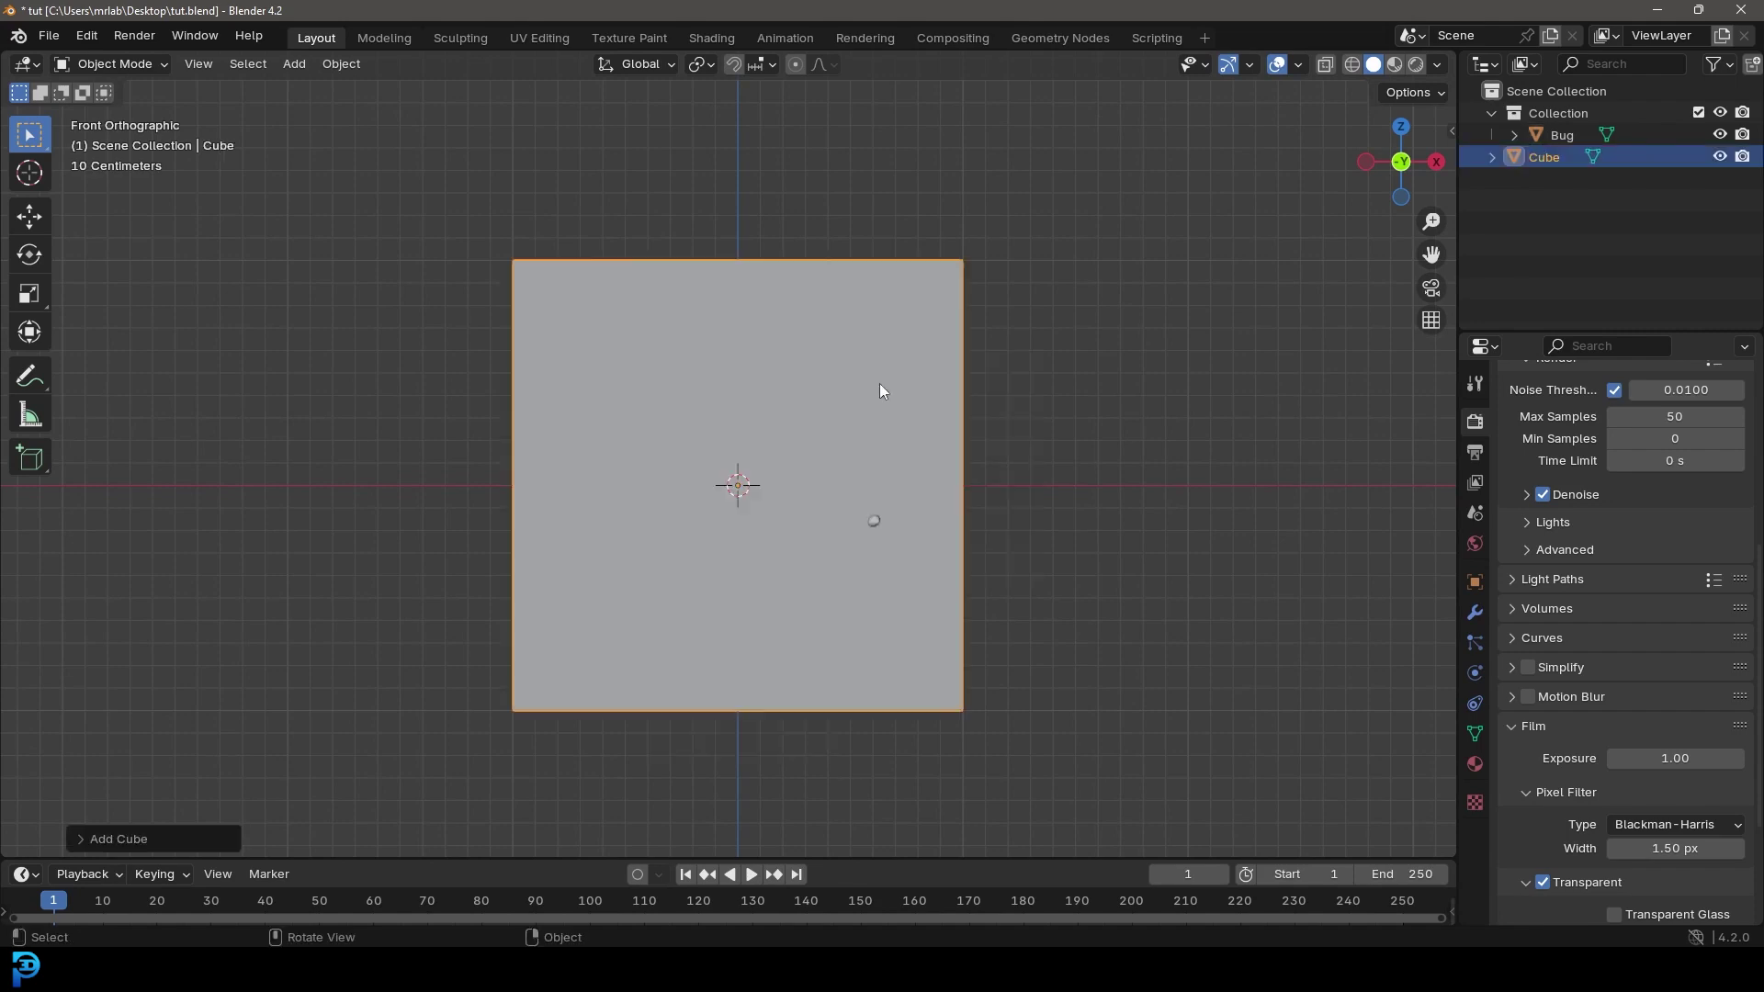
{"action": "key", "text": "shift+z"}
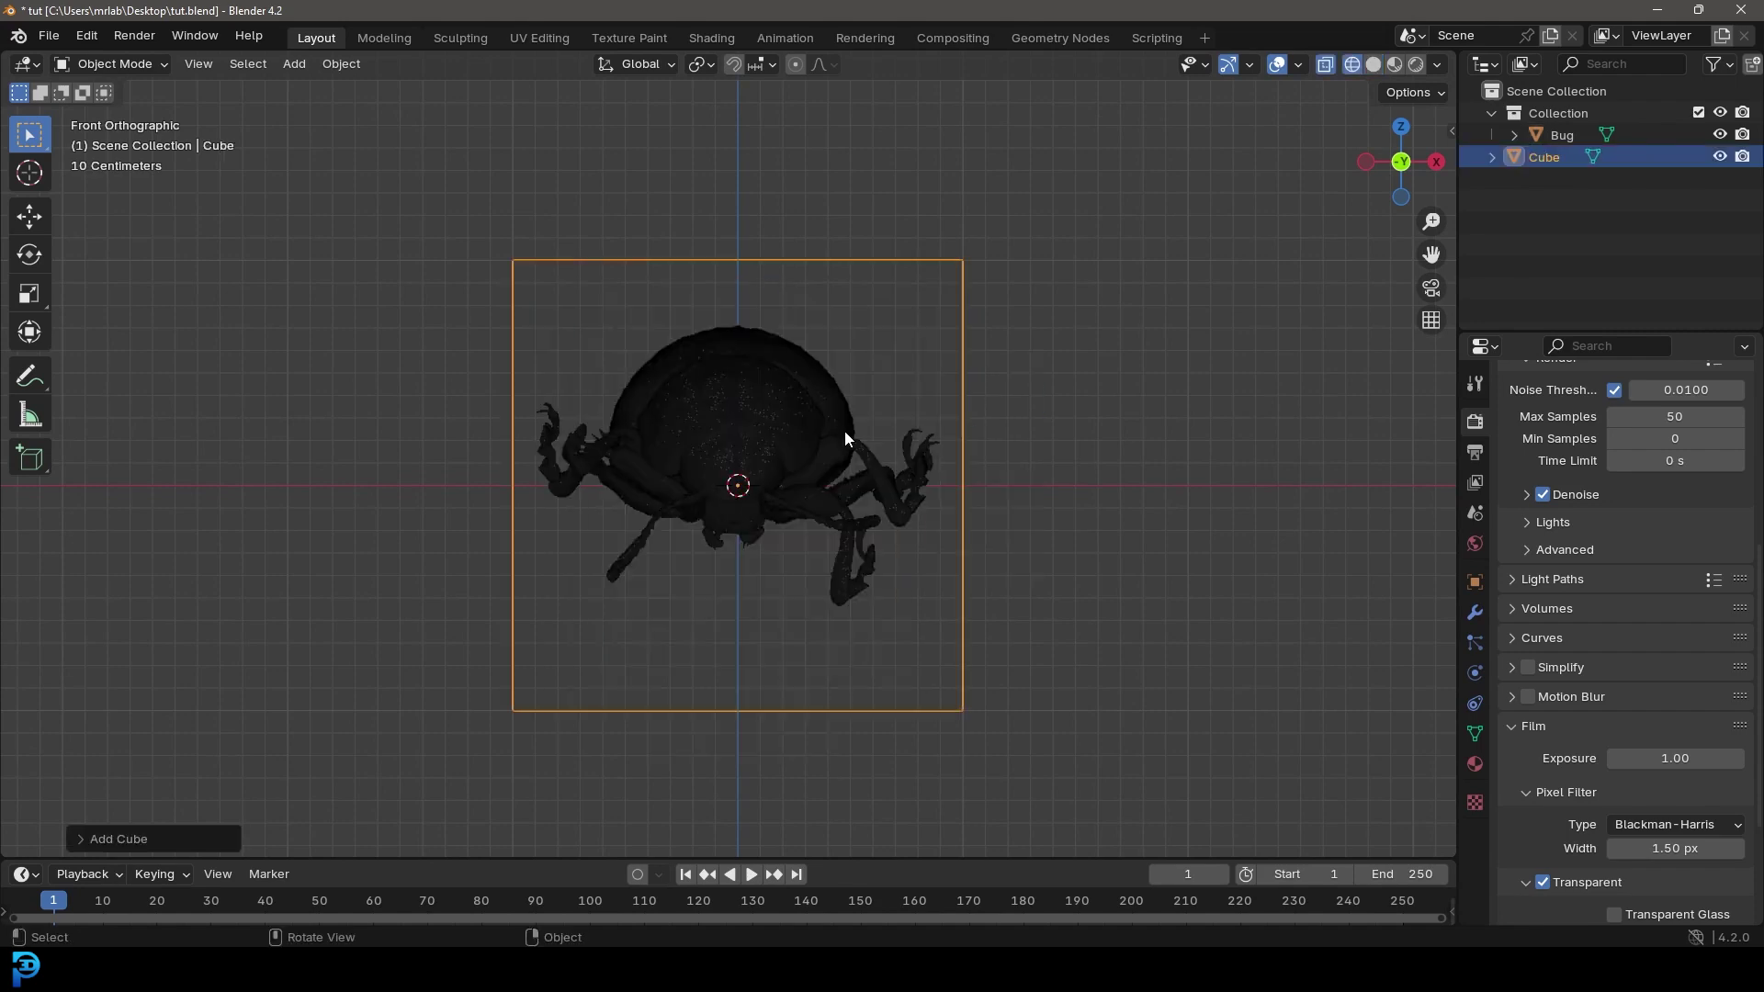
Select the beetle and scale it down to fit inside the cube
{"action": "left_click", "coordinate": [790, 401]}
{"action": "scroll", "coordinate": [854, 554], "scroll_direction": "down", "scroll_amount": 5}
{"action": "key", "text": "s"}
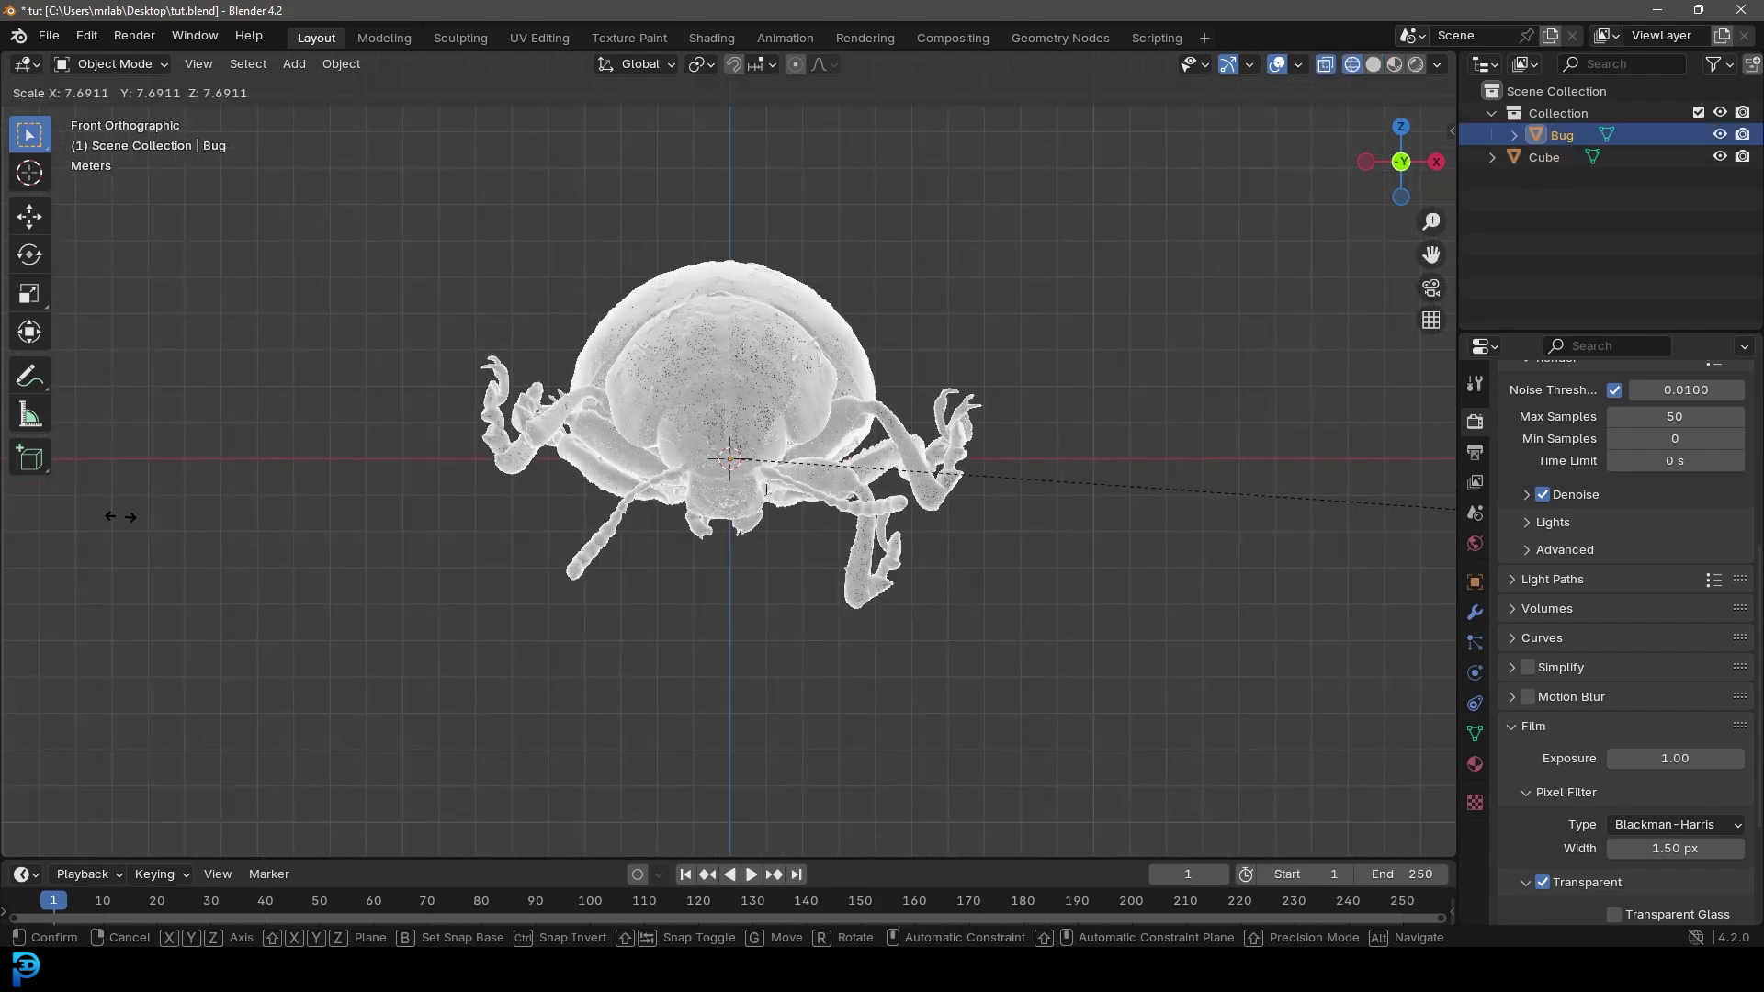
{"action": "left_click", "coordinate": [729, 456]}
{"action": "scroll", "coordinate": [840, 496], "scroll_direction": "up", "scroll_amount": 8}
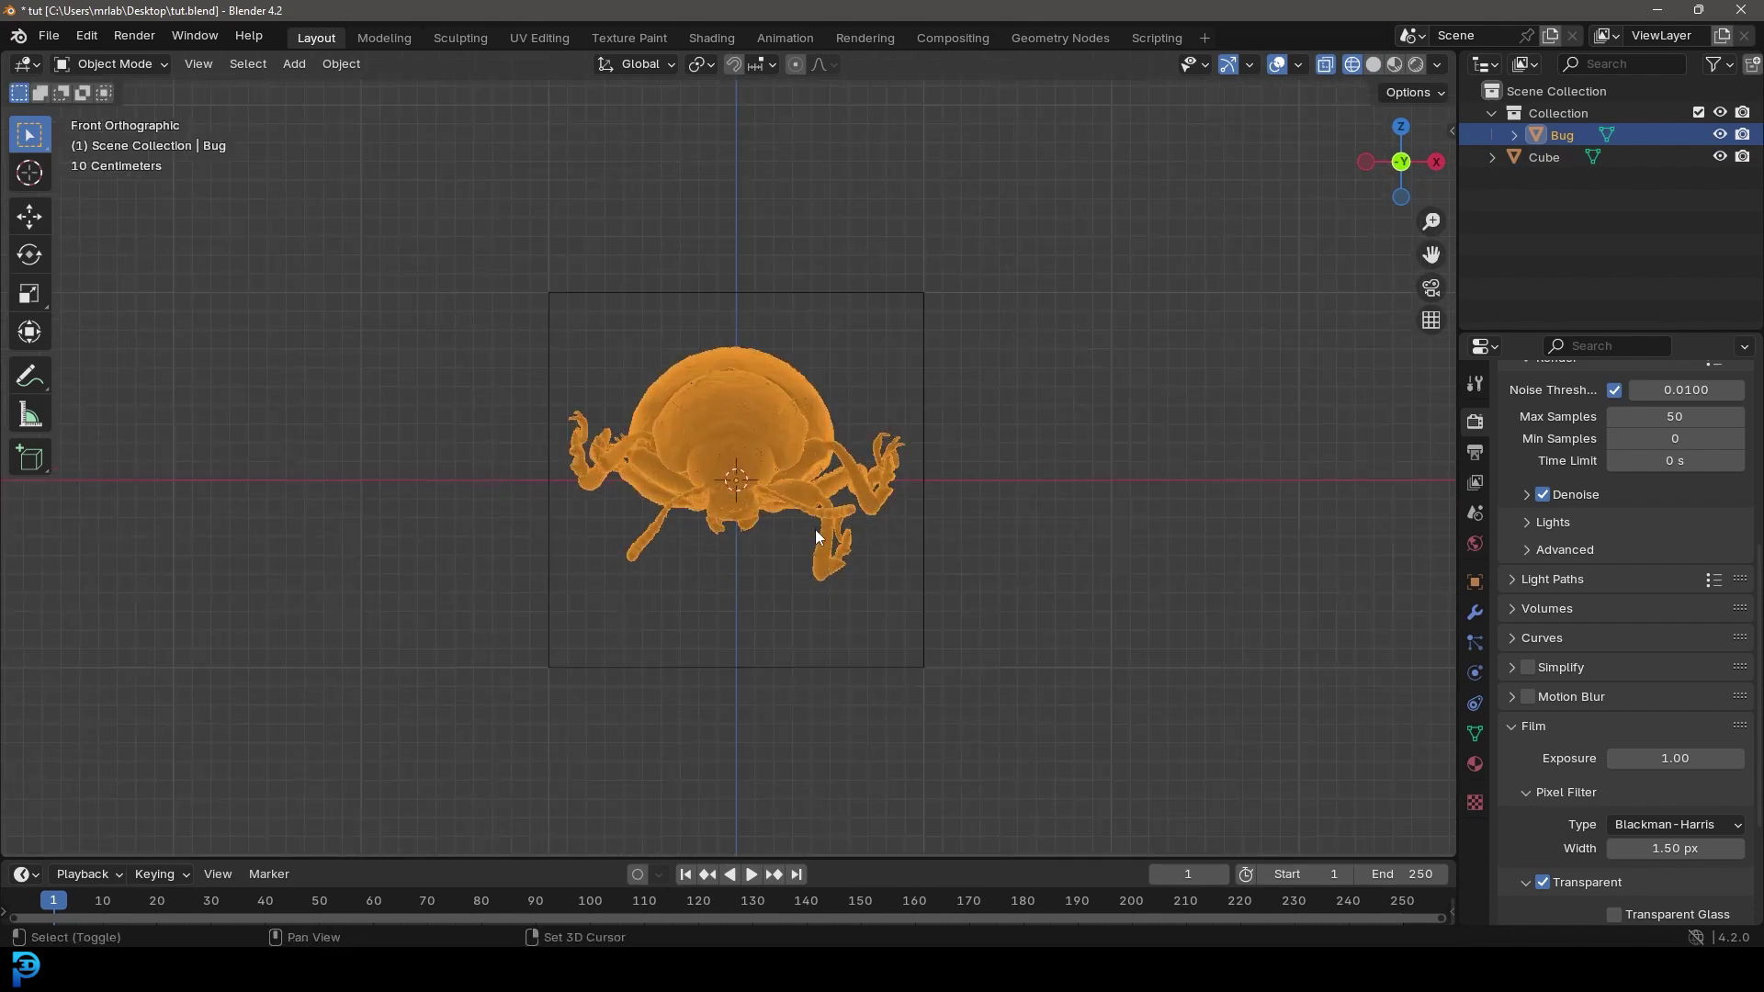
{"action": "key", "text": "s"}
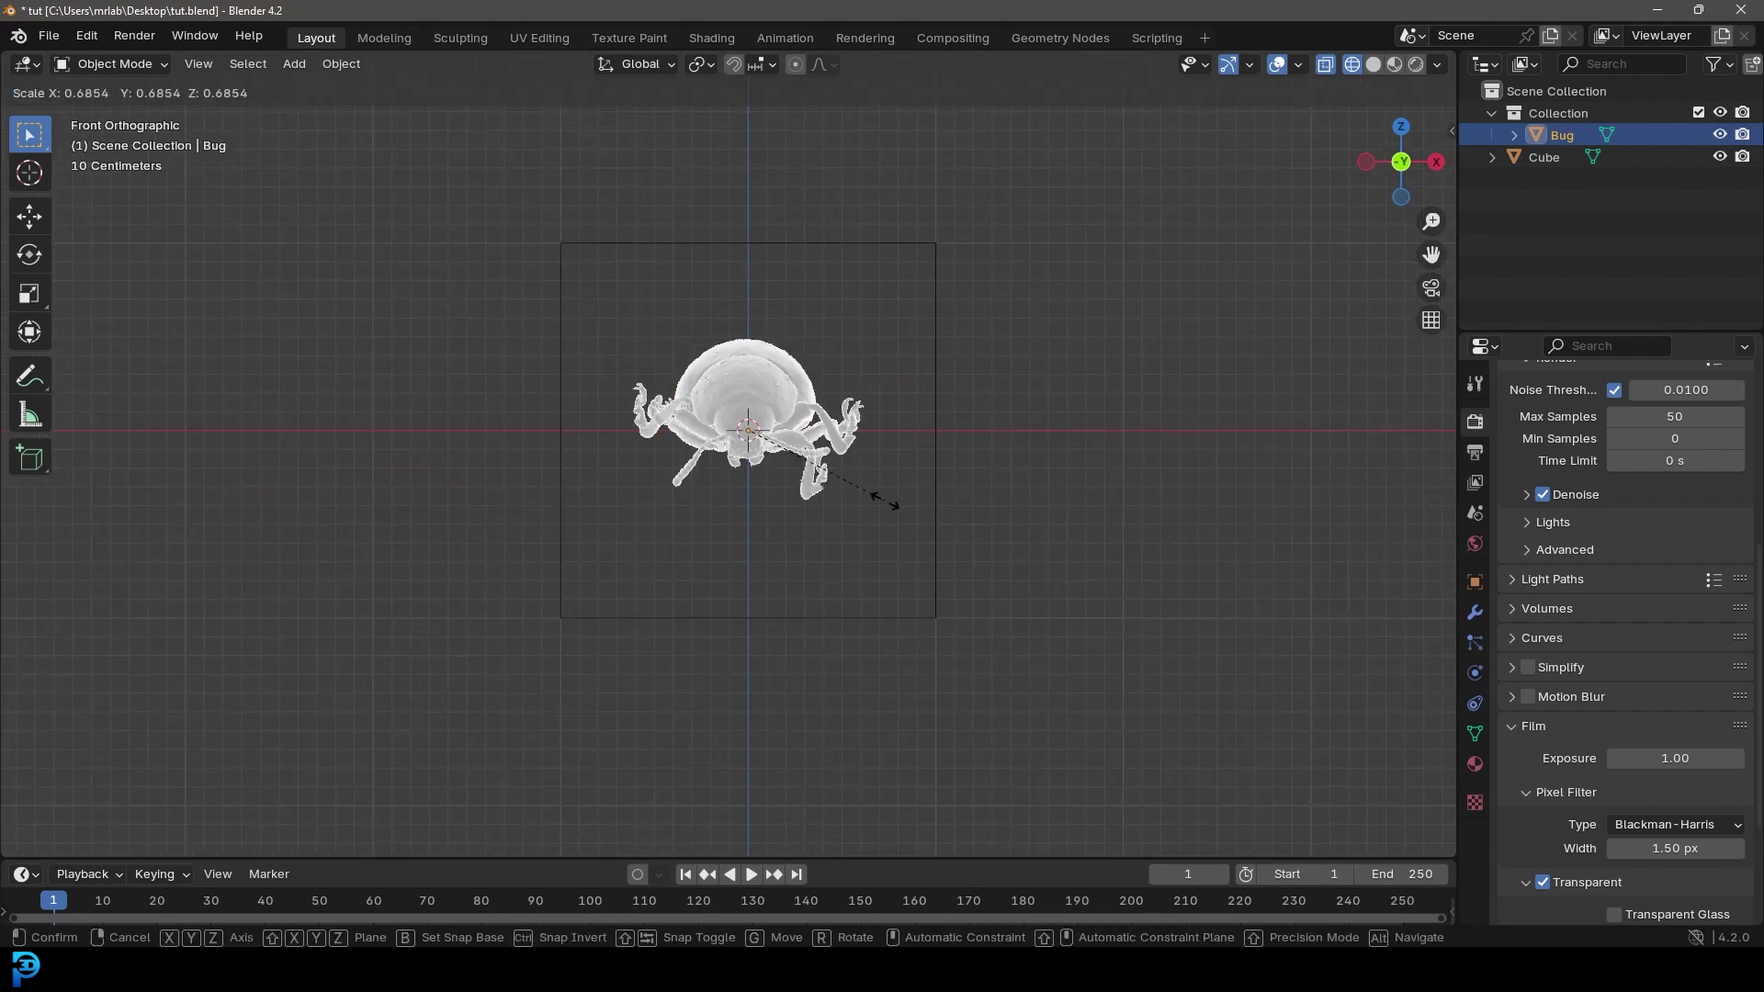
{"action": "left_click", "coordinate": [891, 465]}
{"action": "key", "text": "s"}
{"action": "left_click", "coordinate": [1010, 476]}
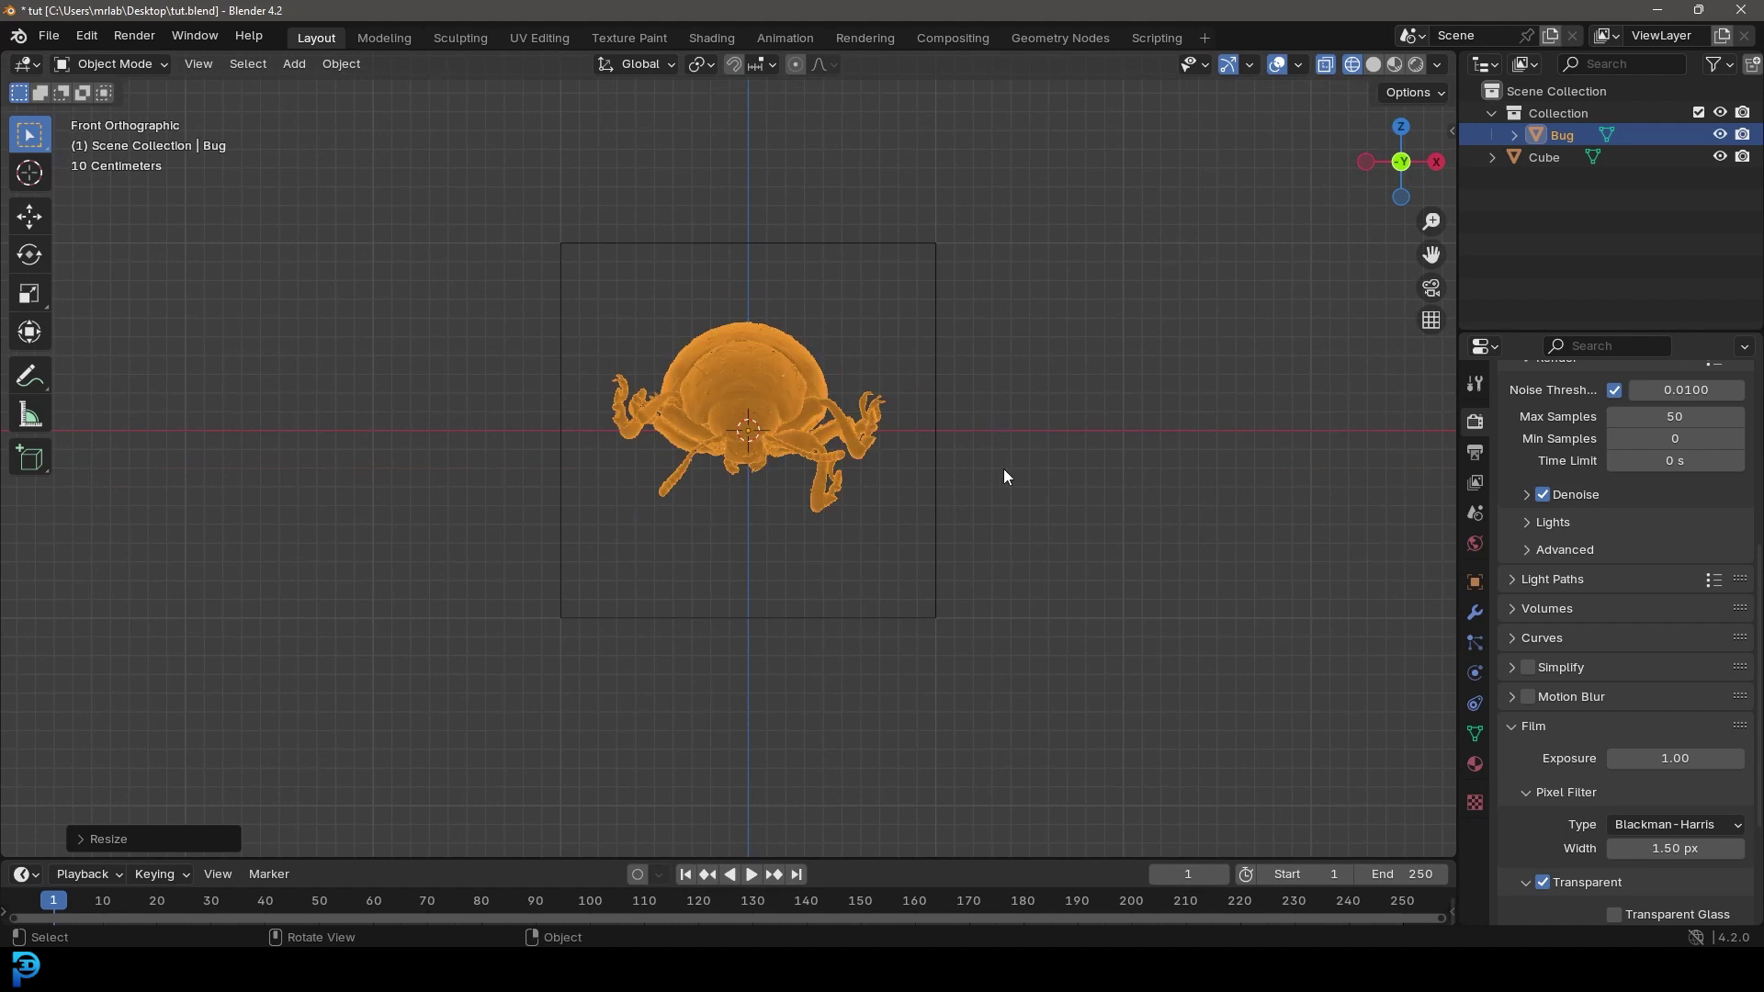
Rotate the beetle so it lies flat on its belly at a turned angle
{"action": "key", "text": "r"}
{"action": "key", "text": "r"}
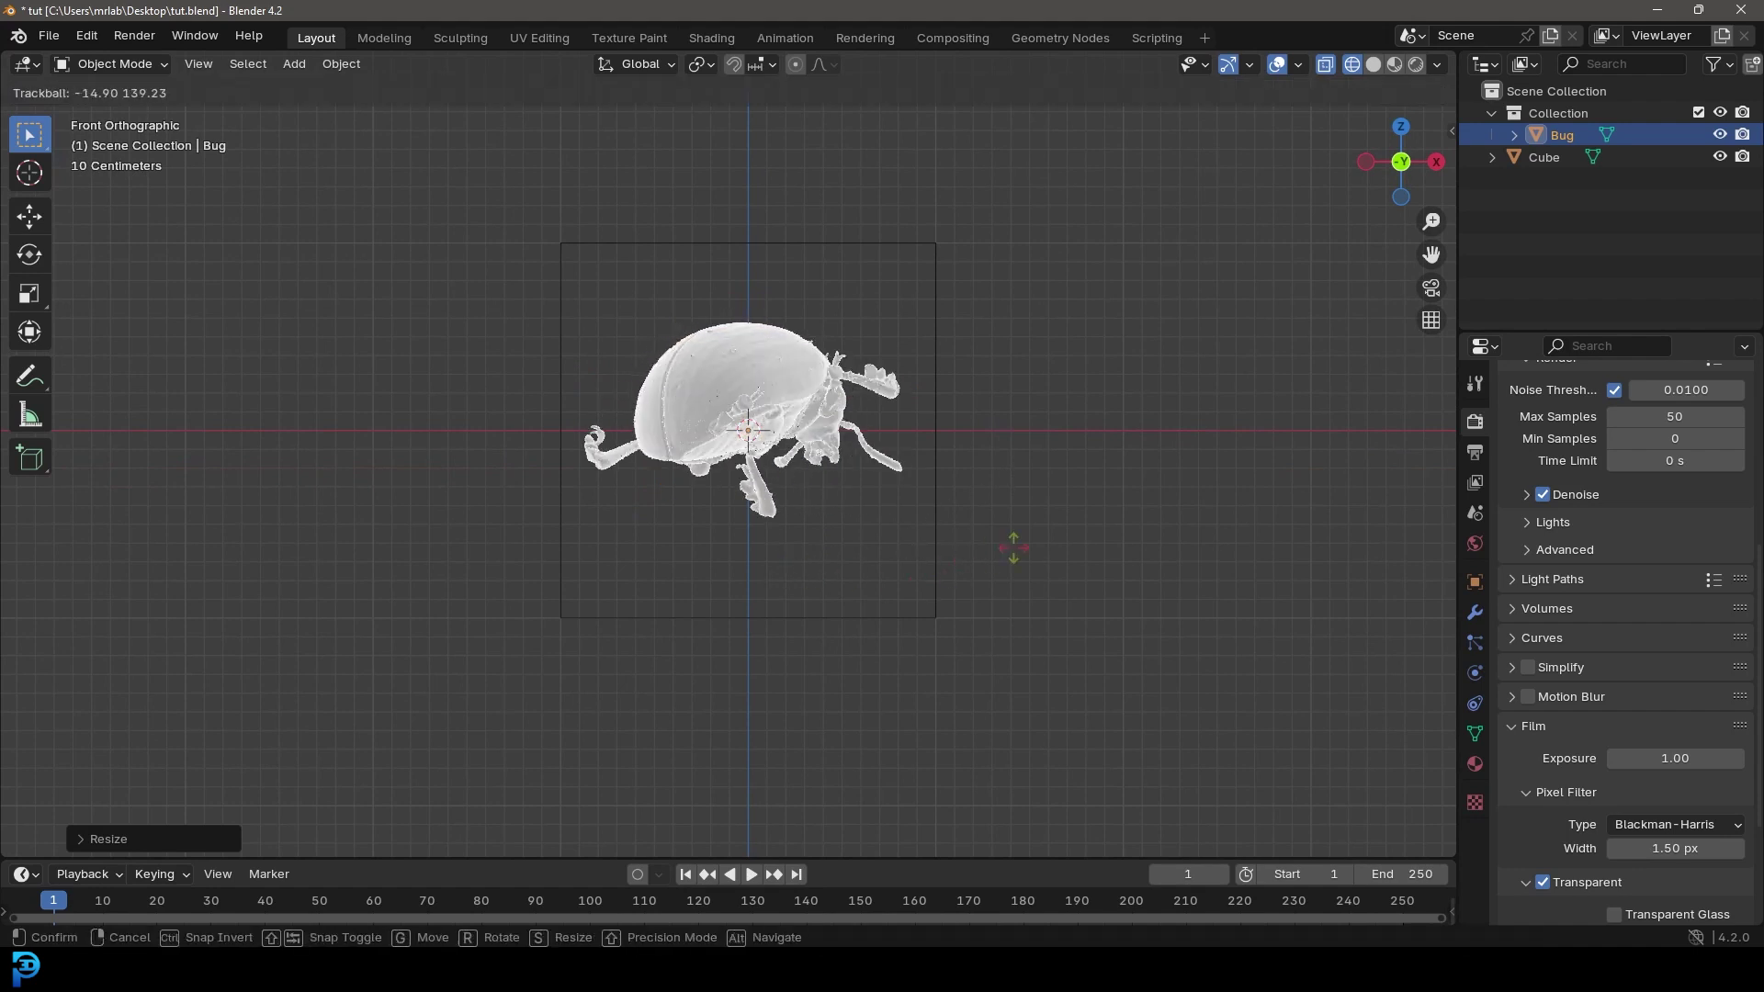
{"action": "left_click", "coordinate": [1026, 634]}
{"action": "key", "text": "r"}
{"action": "key", "text": "r"}
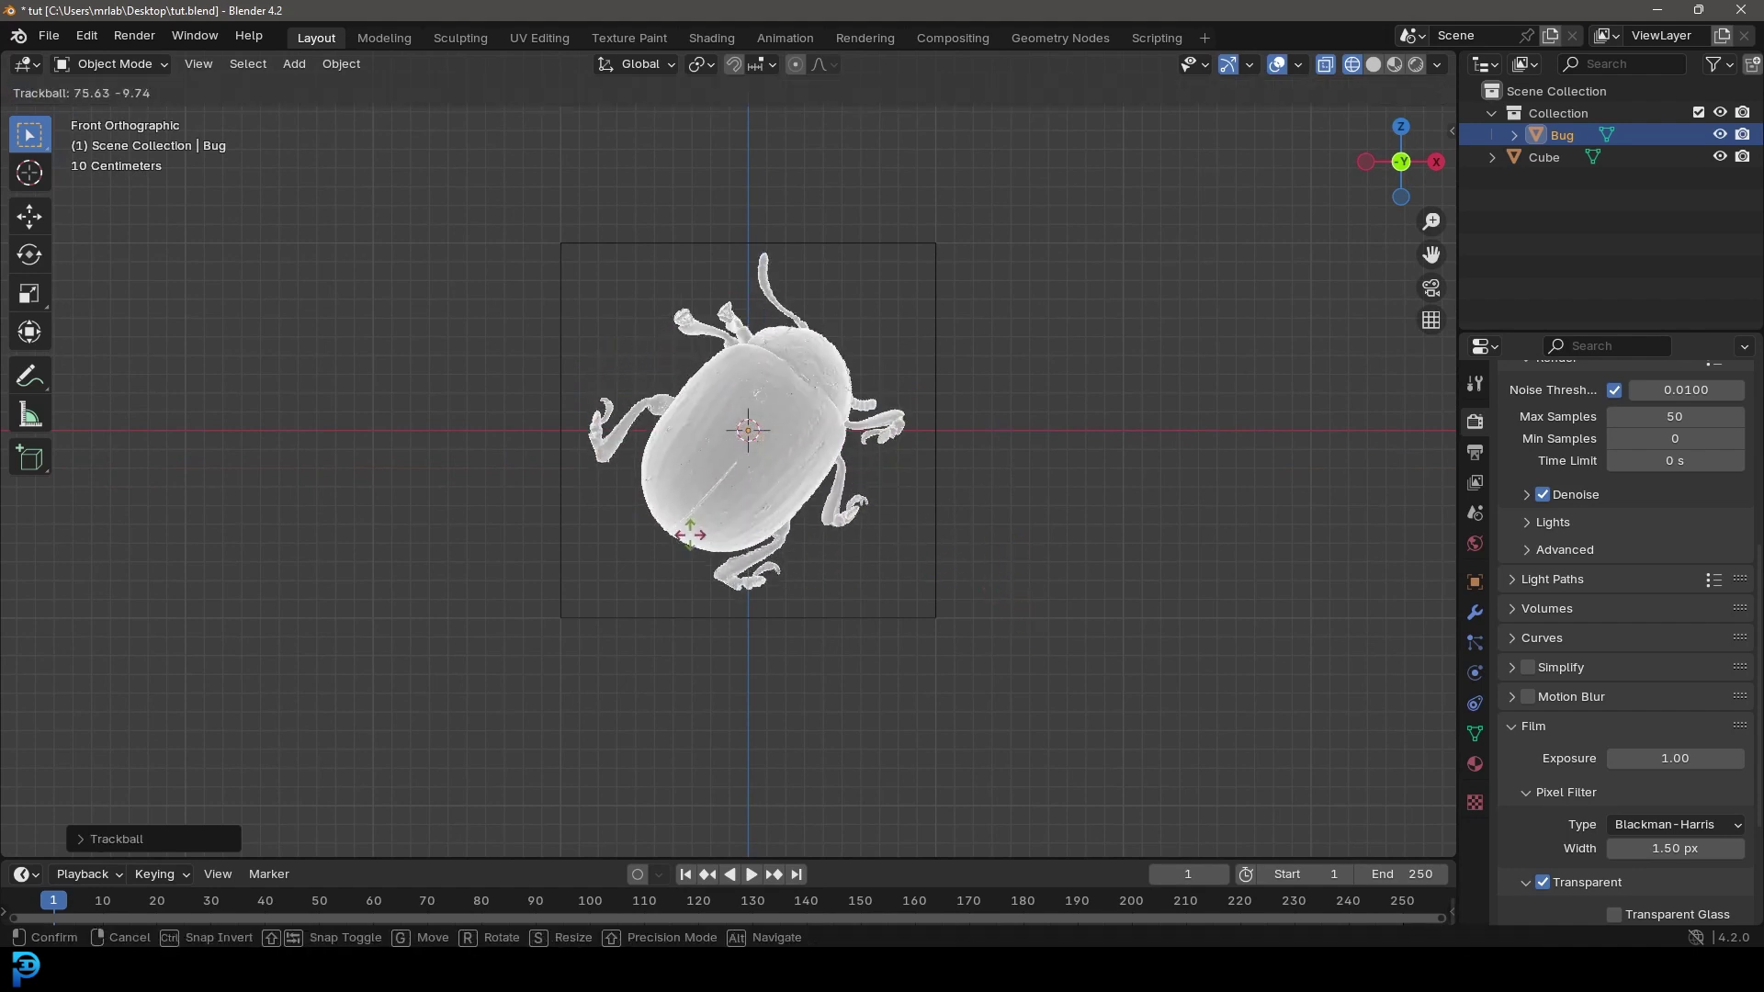
{"action": "left_click", "coordinate": [694, 551]}
{"action": "key", "text": "r"}
{"action": "left_click", "coordinate": [976, 395]}
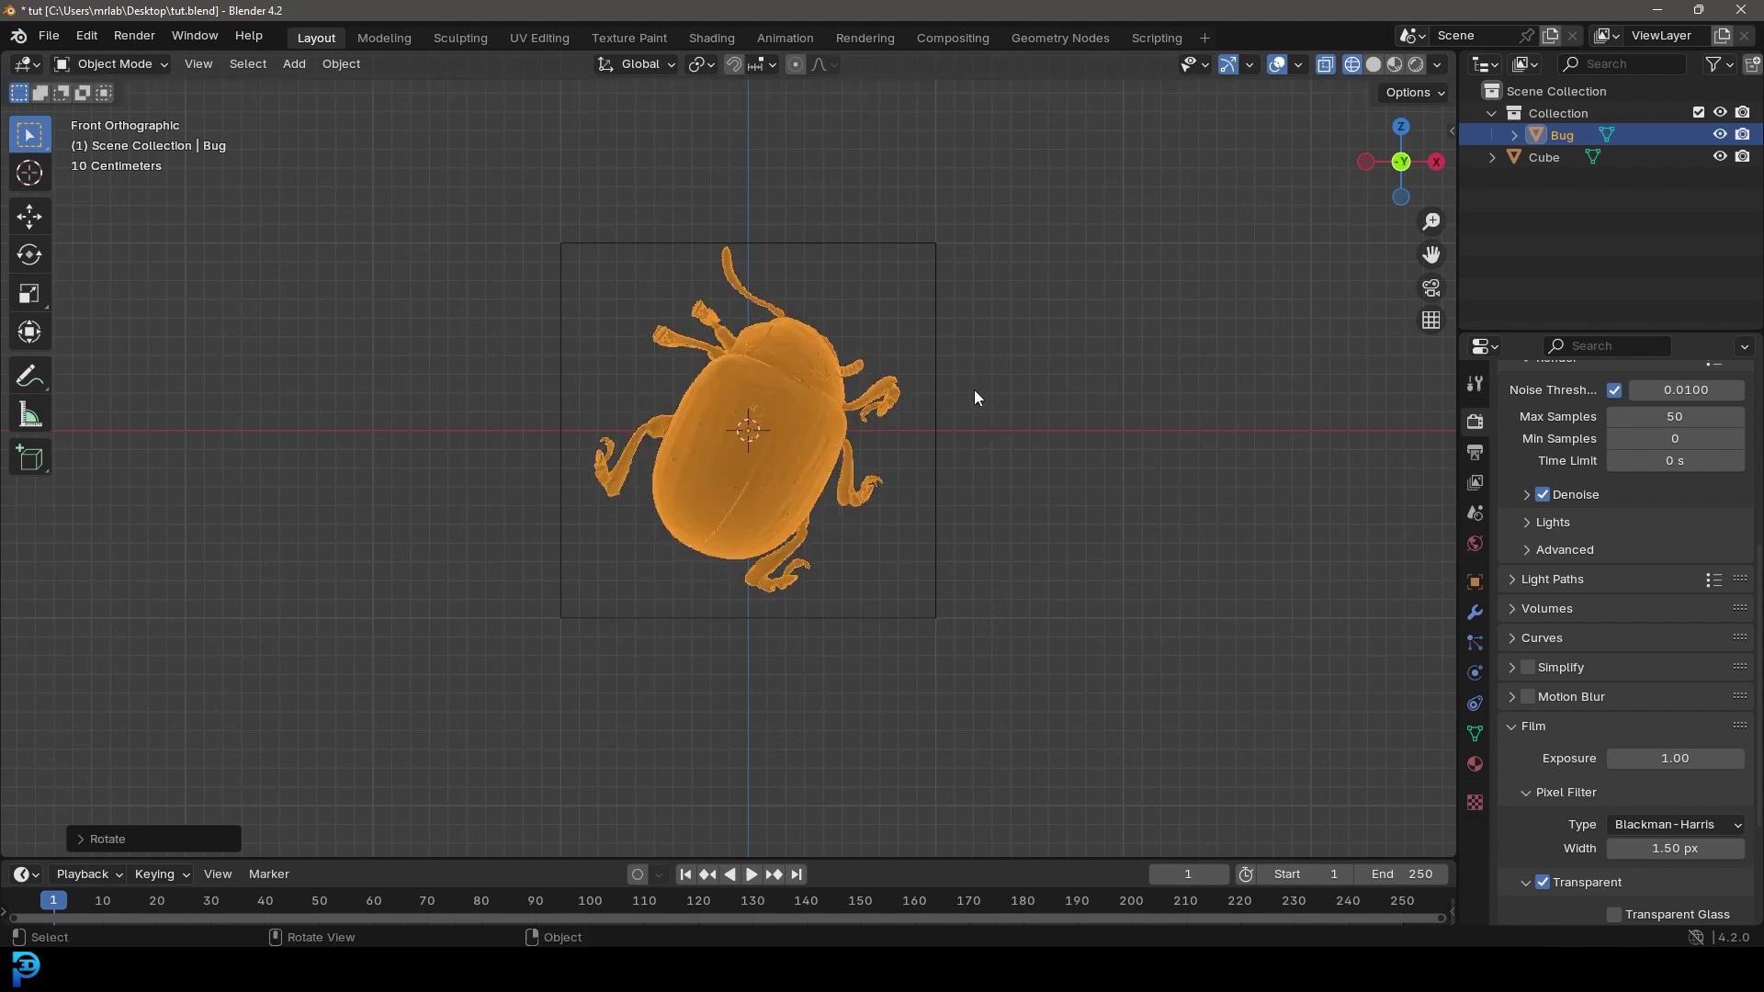
Move the beetle into place from the top view and check it from the front
{"action": "key", "text": "KP_7"}
{"action": "key", "text": "g"}
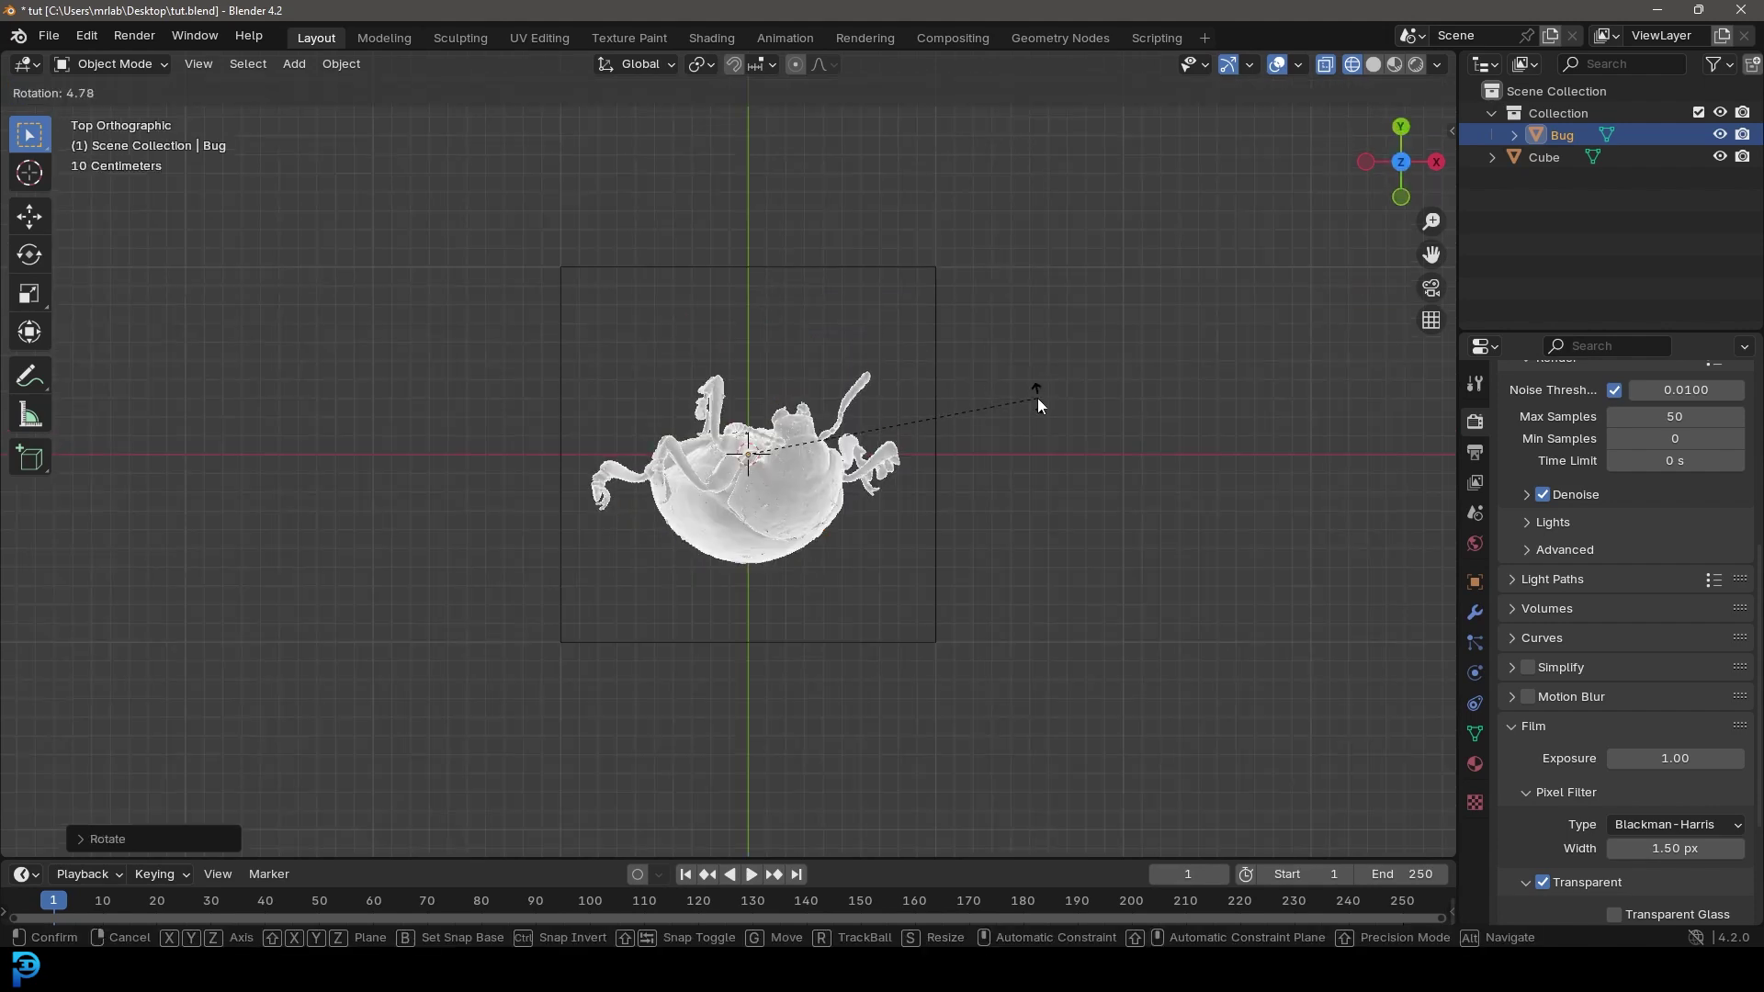
{"action": "left_click", "coordinate": [1037, 369]}
{"action": "key", "text": "KP_1"}
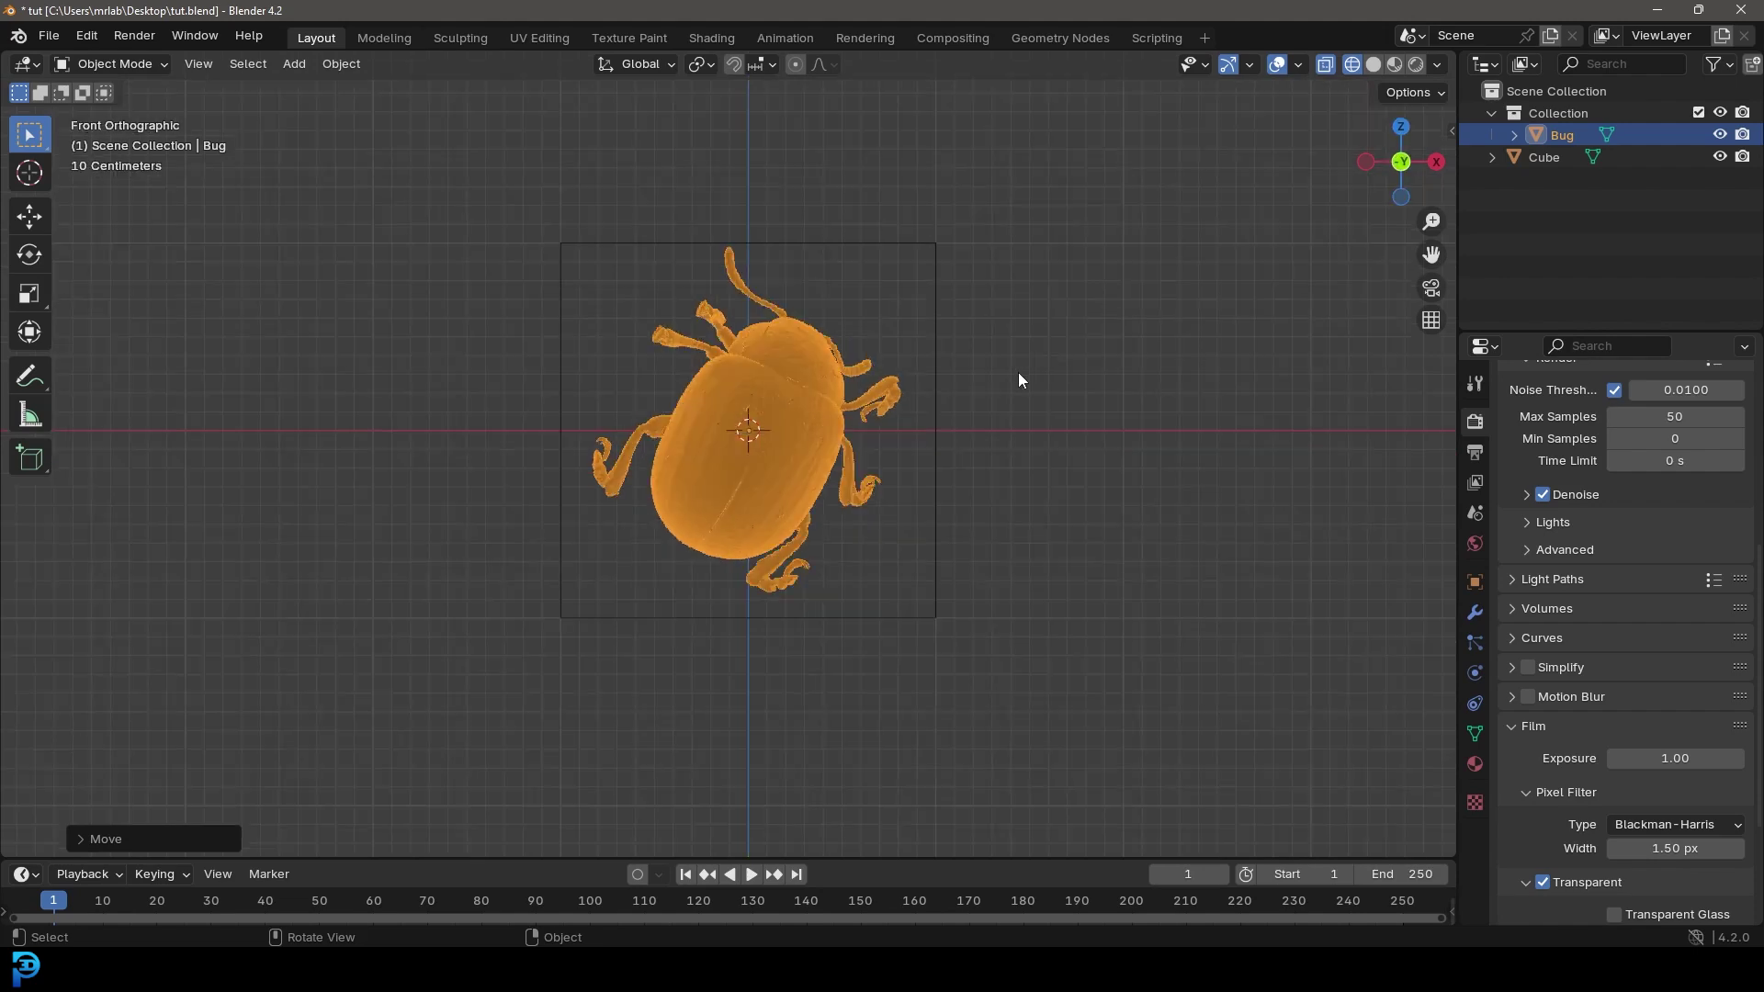
{"action": "scroll", "coordinate": [829, 340], "scroll_direction": "up", "scroll_amount": 2}
{"action": "scroll", "coordinate": [950, 415], "scroll_direction": "down", "scroll_amount": 3}
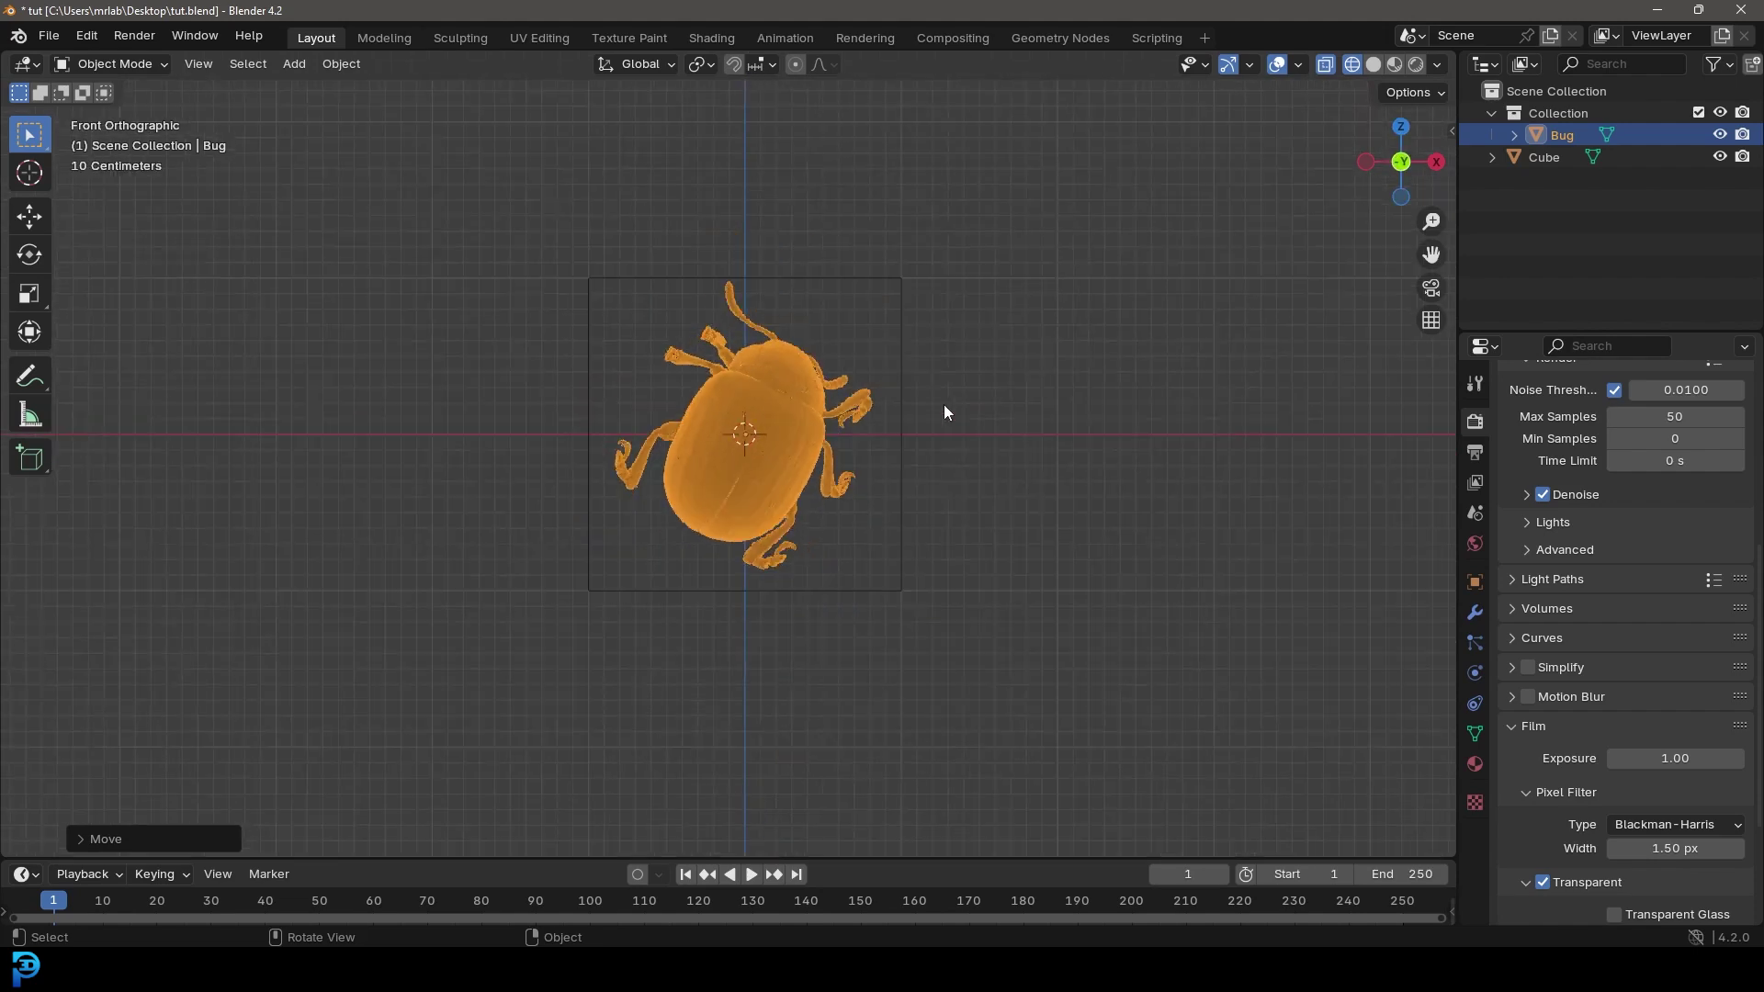
{"action": "middle_click_drag", "start_coordinate": [946, 411], "coordinate": [799, 511]}
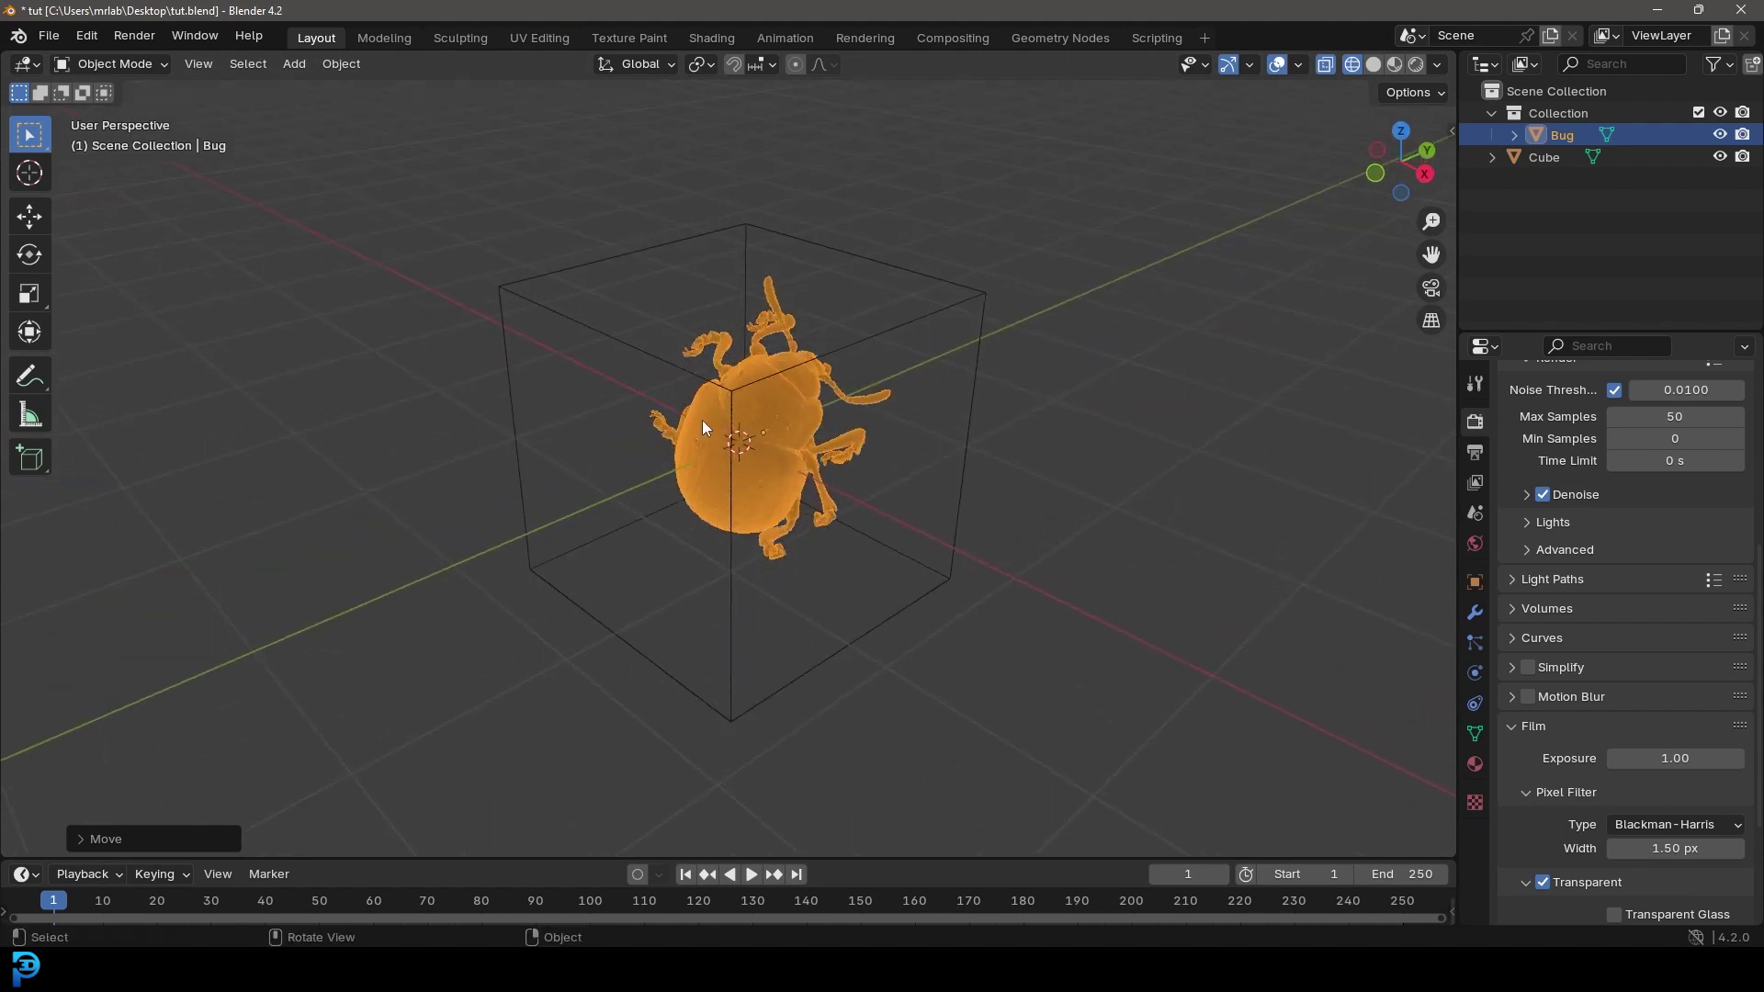
{"action": "key", "text": "KP_1"}
In Edit Mode, scale the cube along Y into a thin slab around the beetle
{"action": "left_click", "coordinate": [772, 287]}
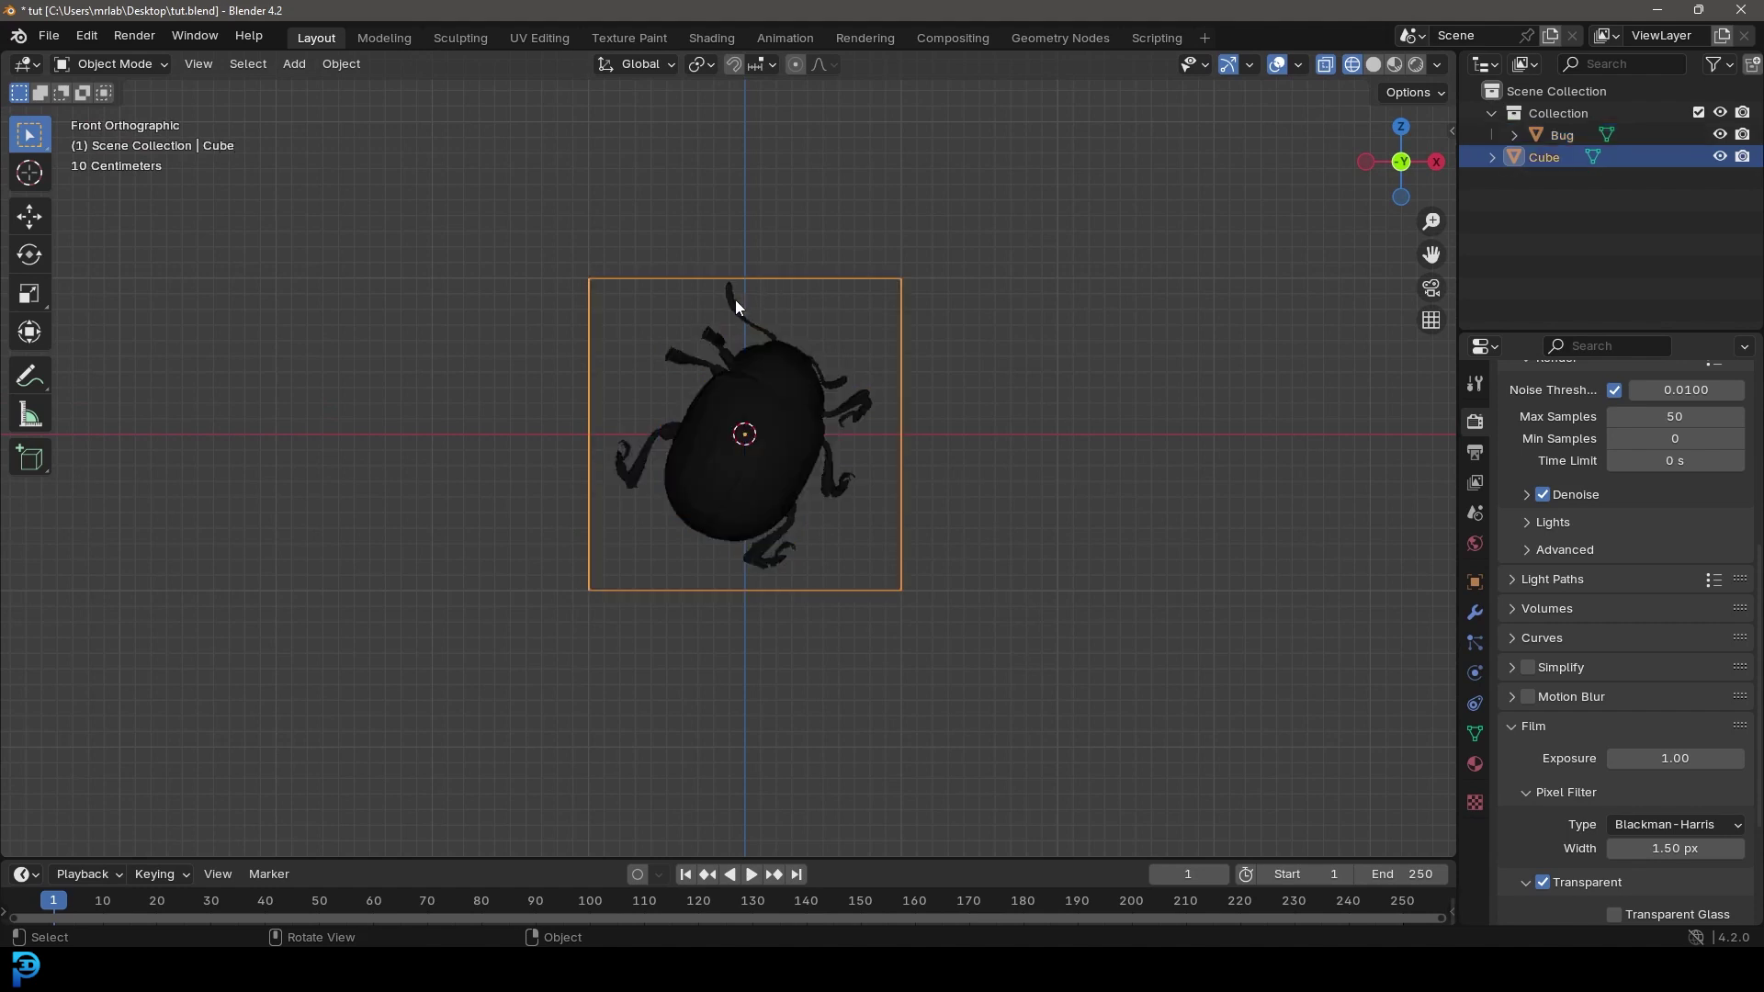
{"action": "key", "text": "Tab"}
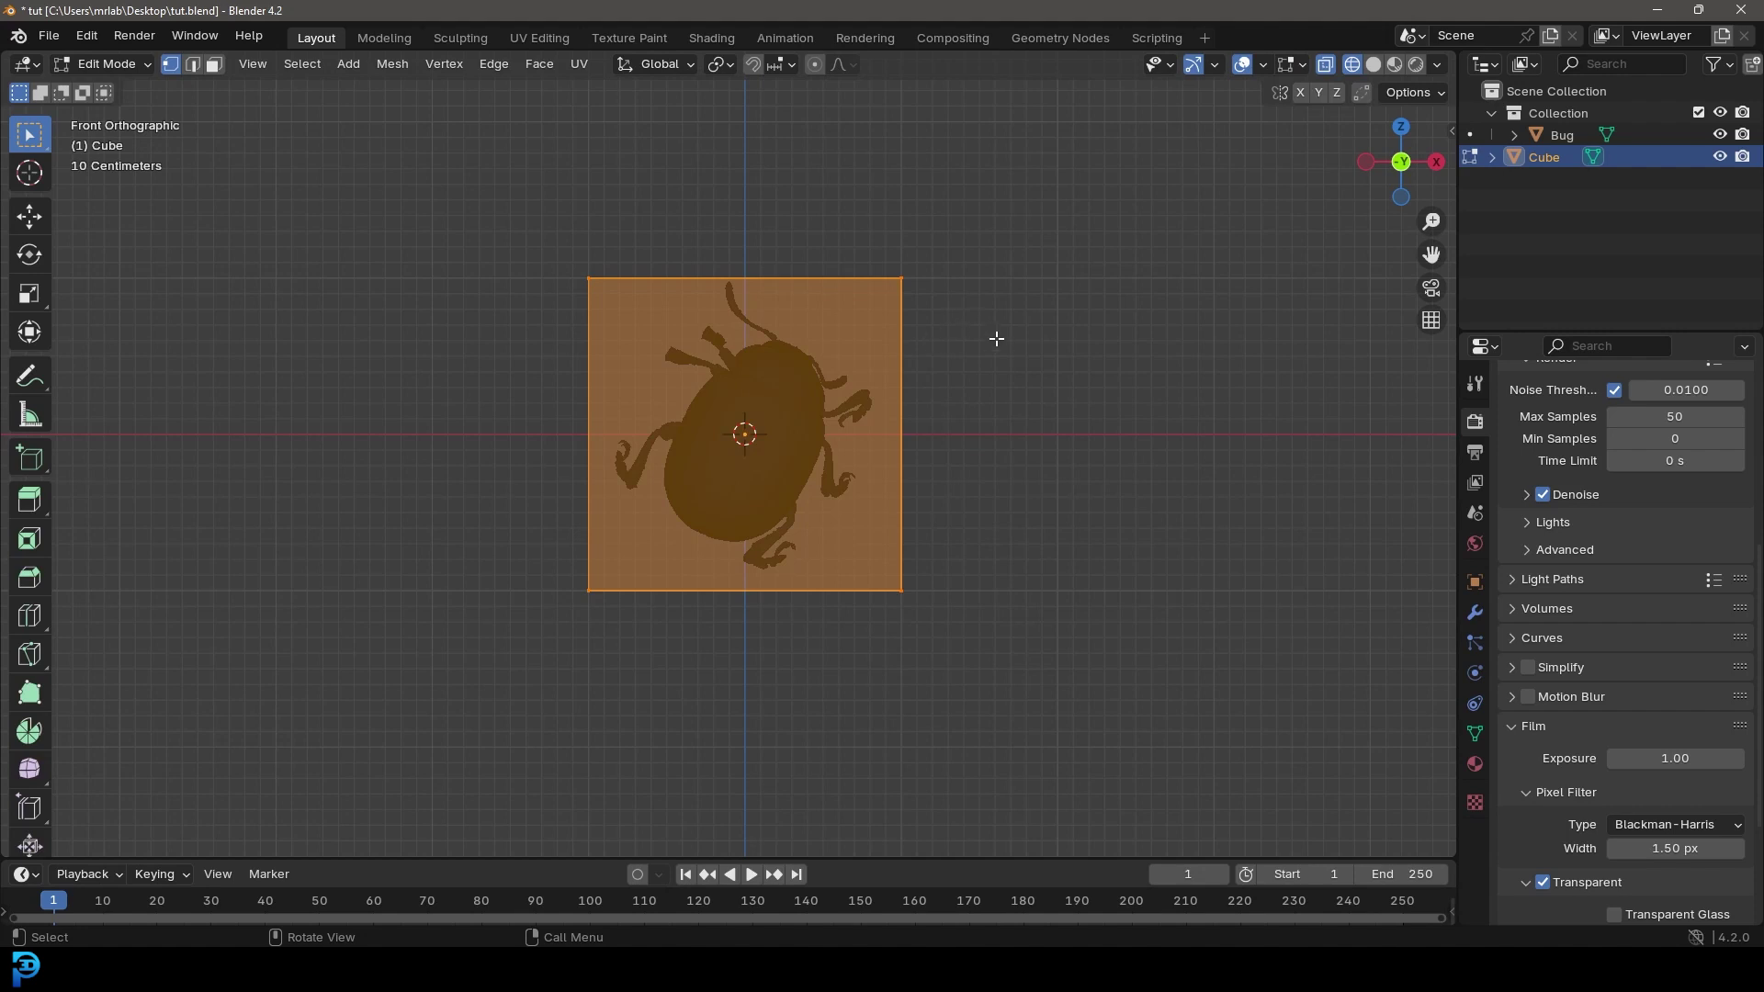
{"action": "key", "text": "KP_3"}
{"action": "scroll", "coordinate": [1130, 492], "scroll_direction": "up", "scroll_amount": 2}
{"action": "key", "text": "s"}
{"action": "key", "text": "y"}
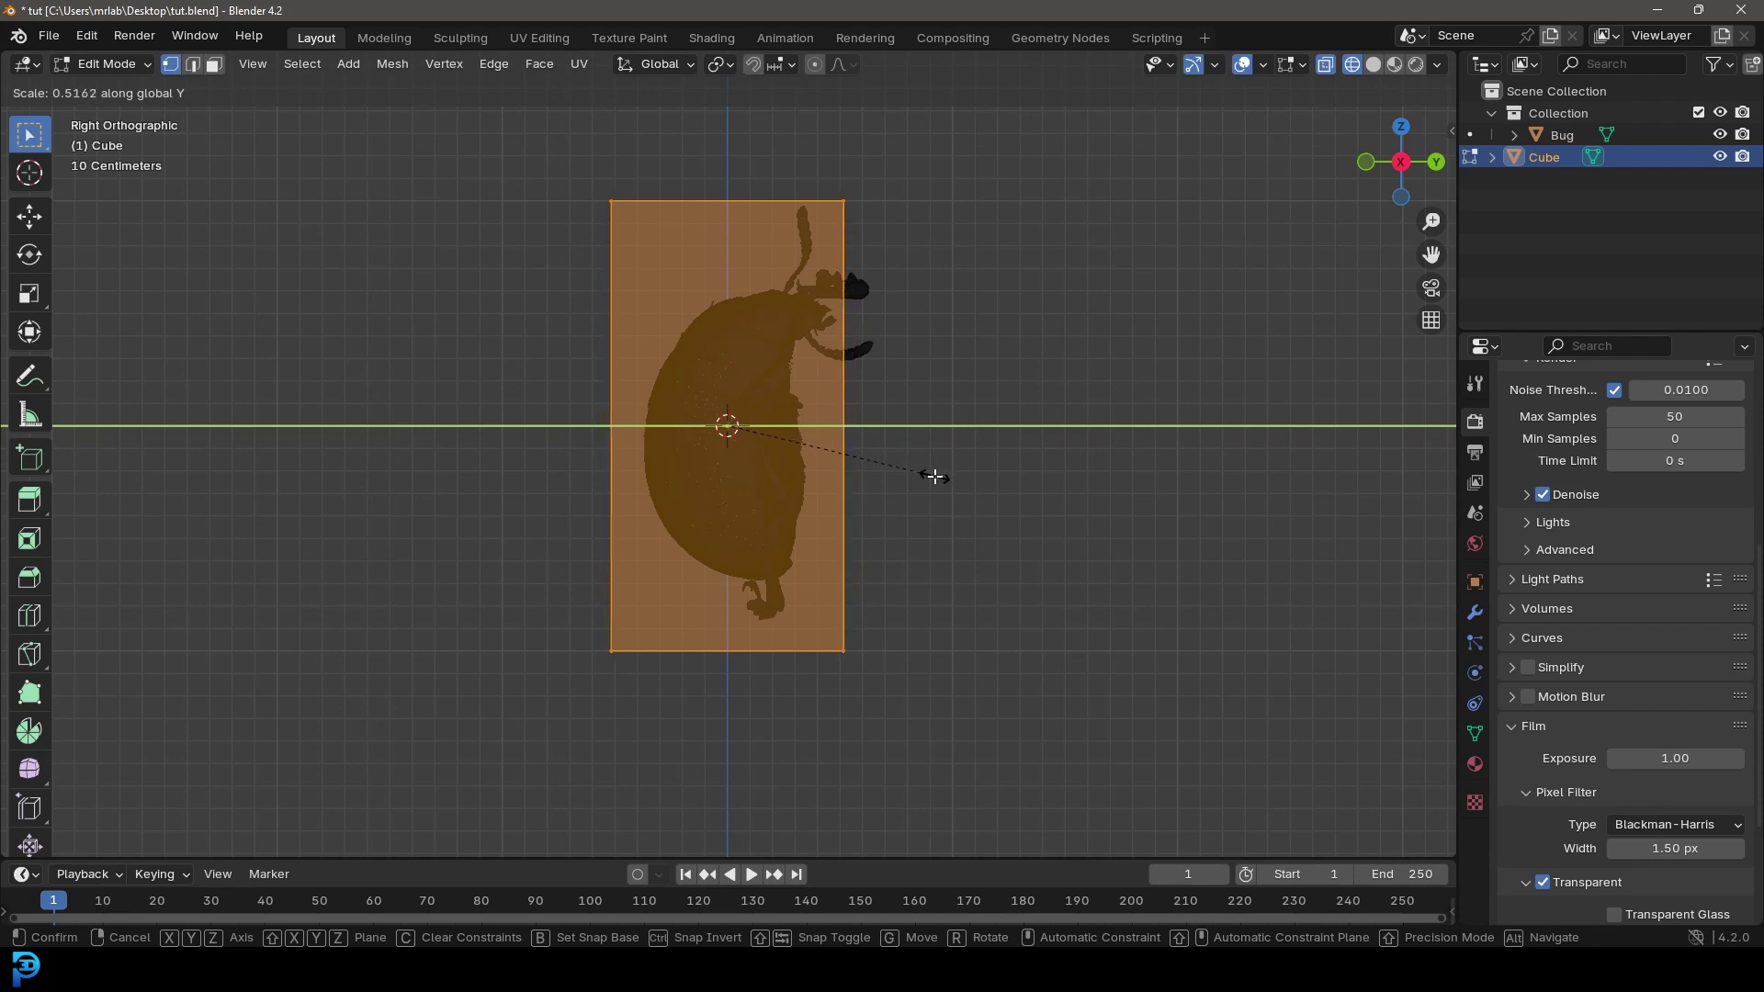
{"action": "left_click", "coordinate": [934, 477]}
{"action": "middle_click_drag", "start_coordinate": [826, 306], "coordinate": [843, 387], "text": "shift"}
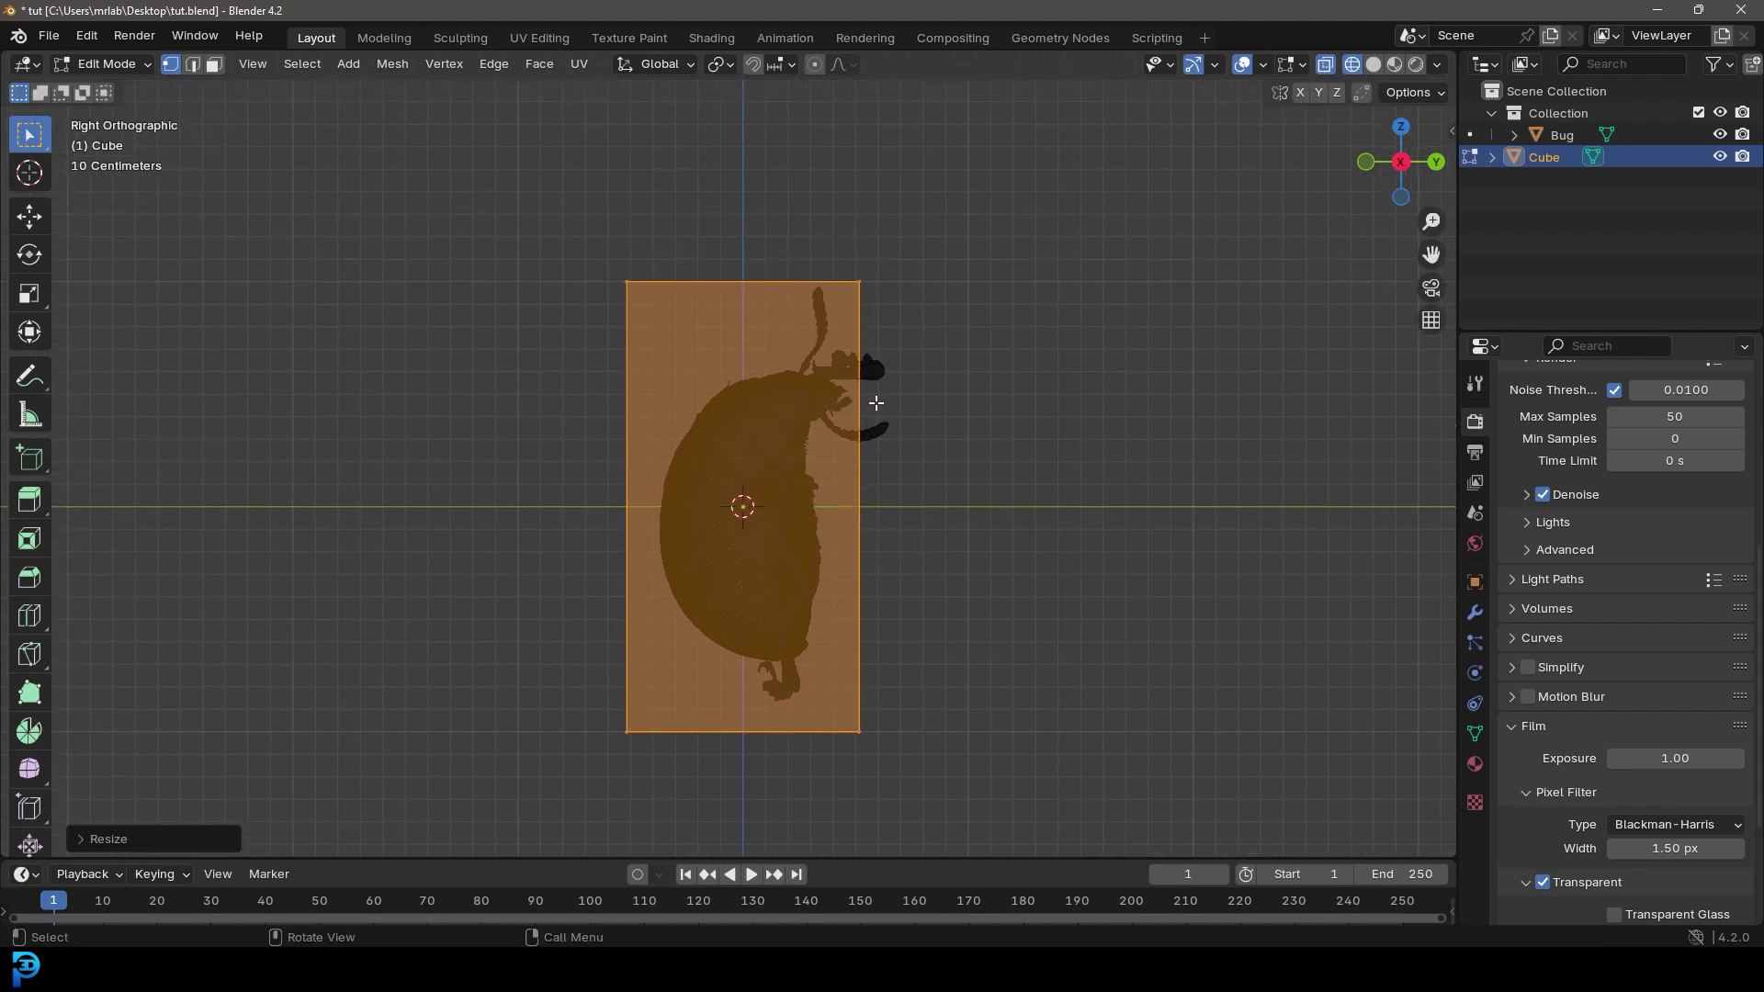
Subdivide the slab once from the front view and select its right-side vertices
{"action": "key", "text": "KP_1"}
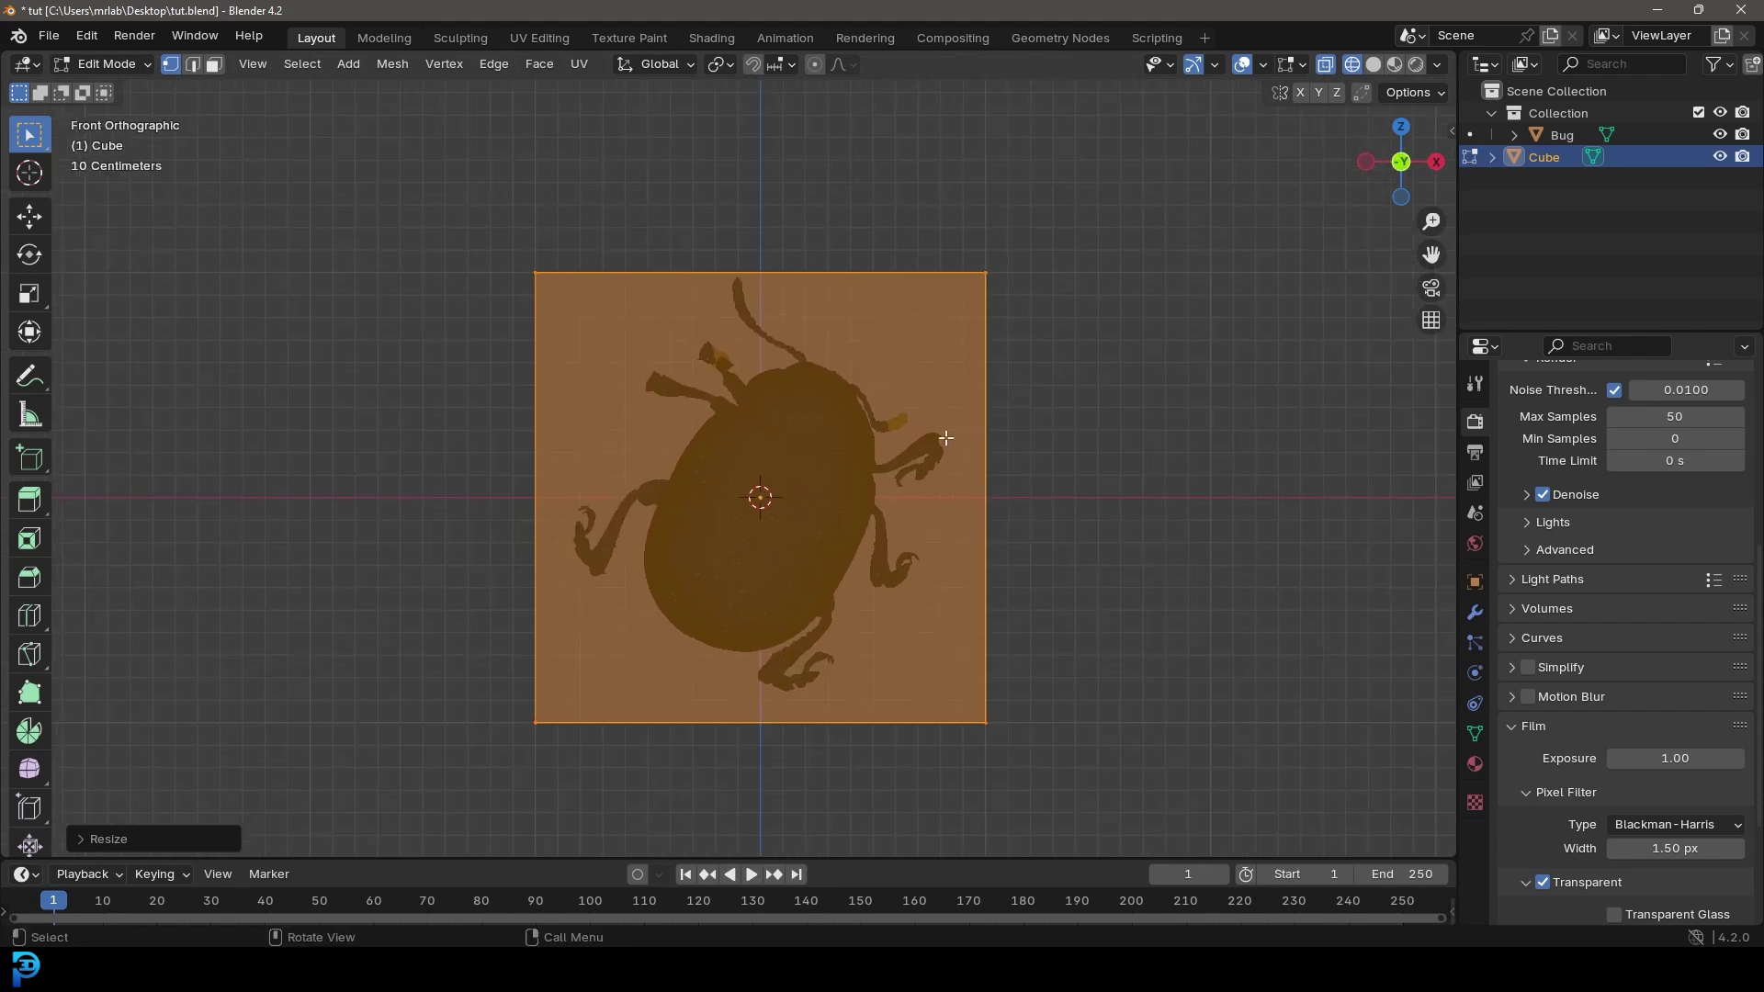
{"action": "right_click", "coordinate": [811, 323]}
{"action": "left_click", "coordinate": [725, 332]}
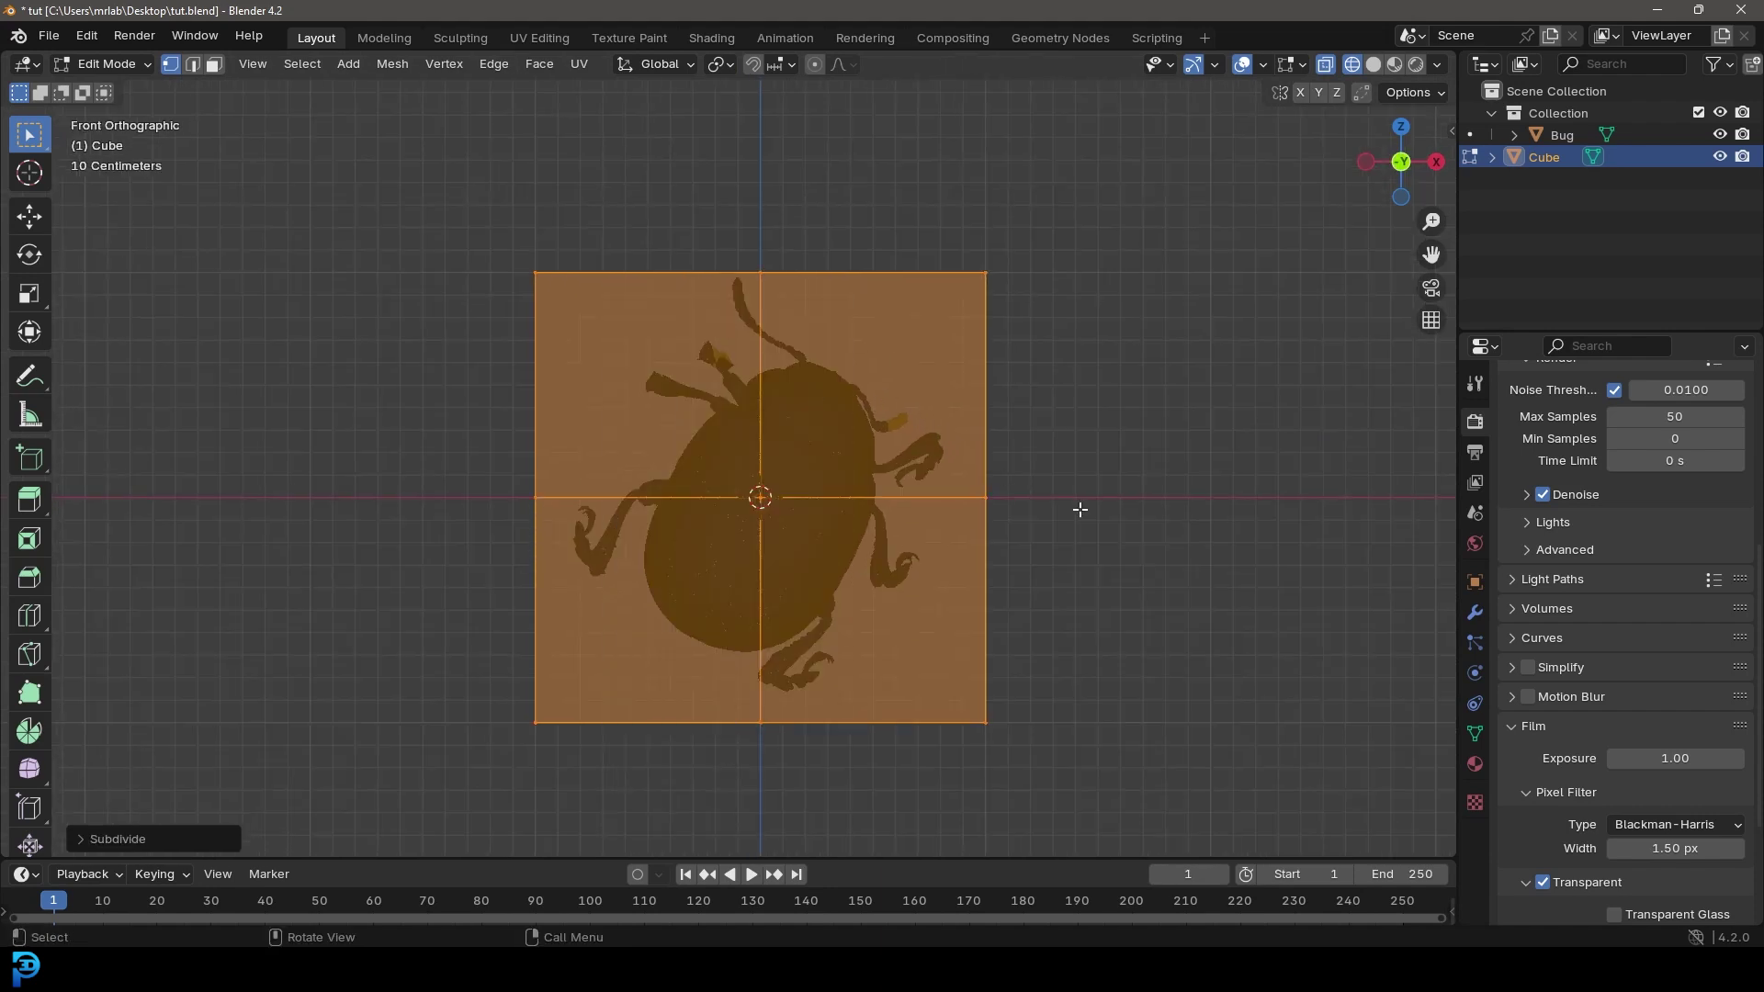
{"action": "left_click_drag", "start_coordinate": [1132, 582], "coordinate": [937, 177]}
{"action": "middle_click_drag", "start_coordinate": [937, 177], "coordinate": [882, 422]}
{"action": "key", "text": "KP_1"}
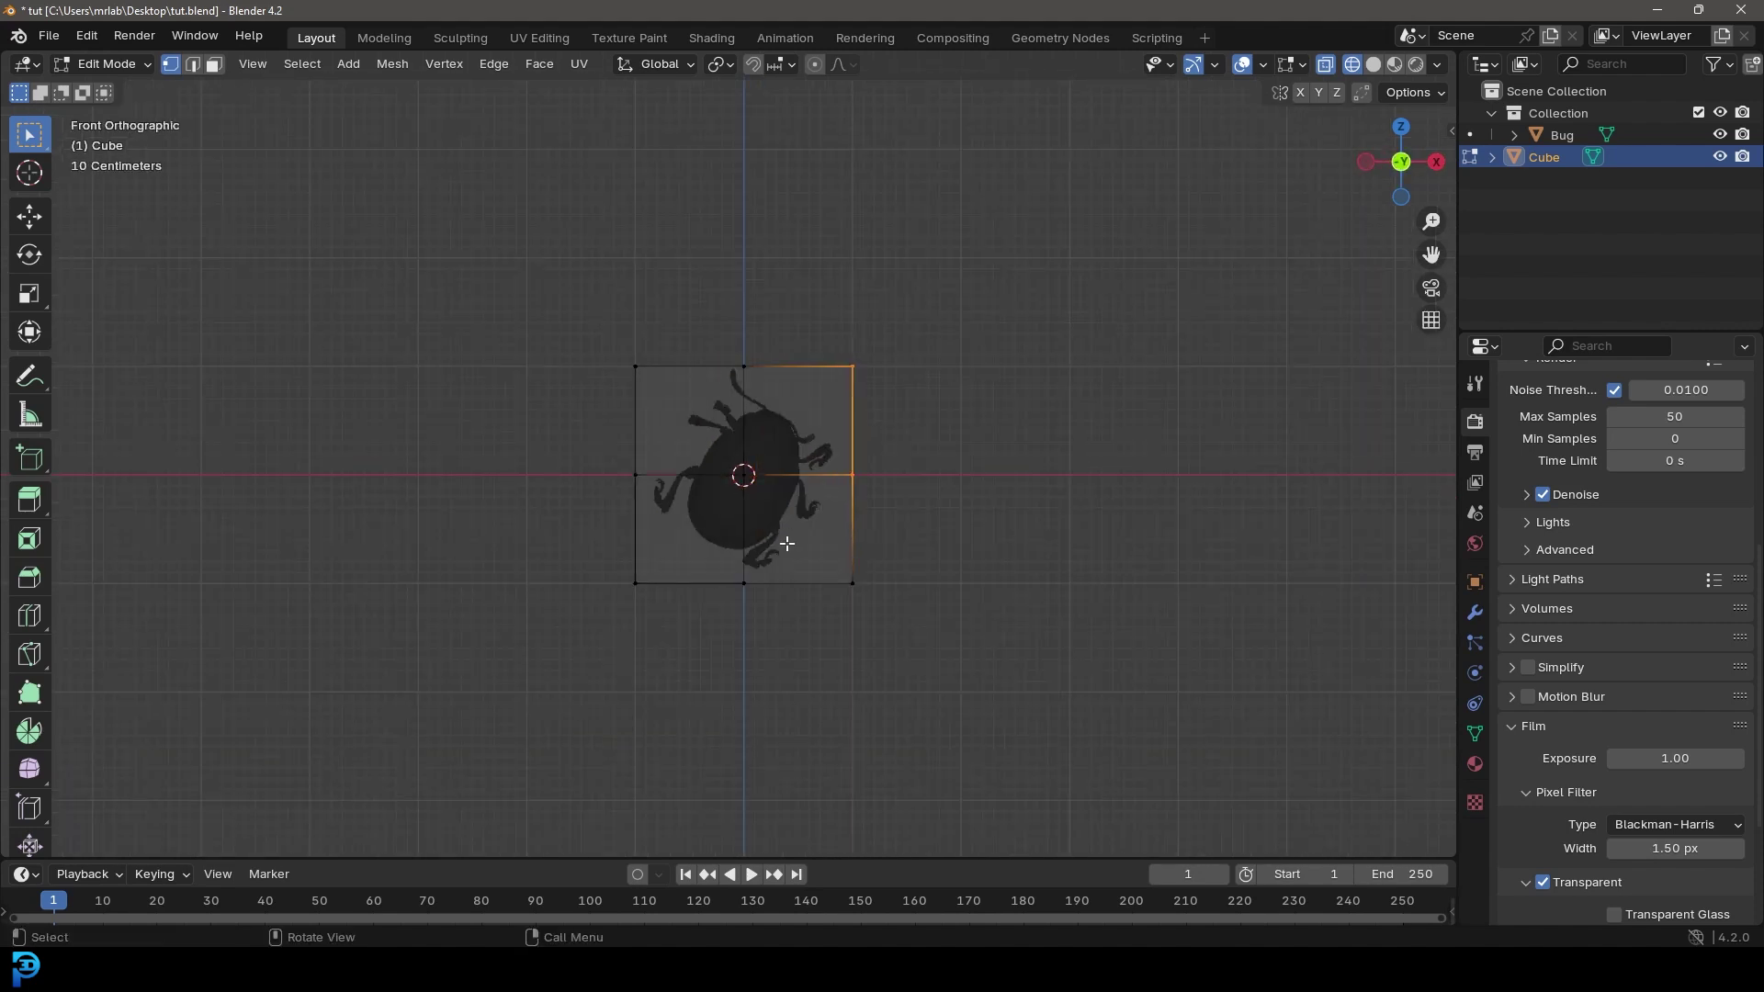
Extrude the right face outward and scale it smaller
{"action": "scroll", "coordinate": [787, 543], "scroll_direction": "up", "scroll_amount": 1}
{"action": "key", "text": "e"}
{"action": "left_click", "coordinate": [905, 536]}
{"action": "key", "text": "s"}
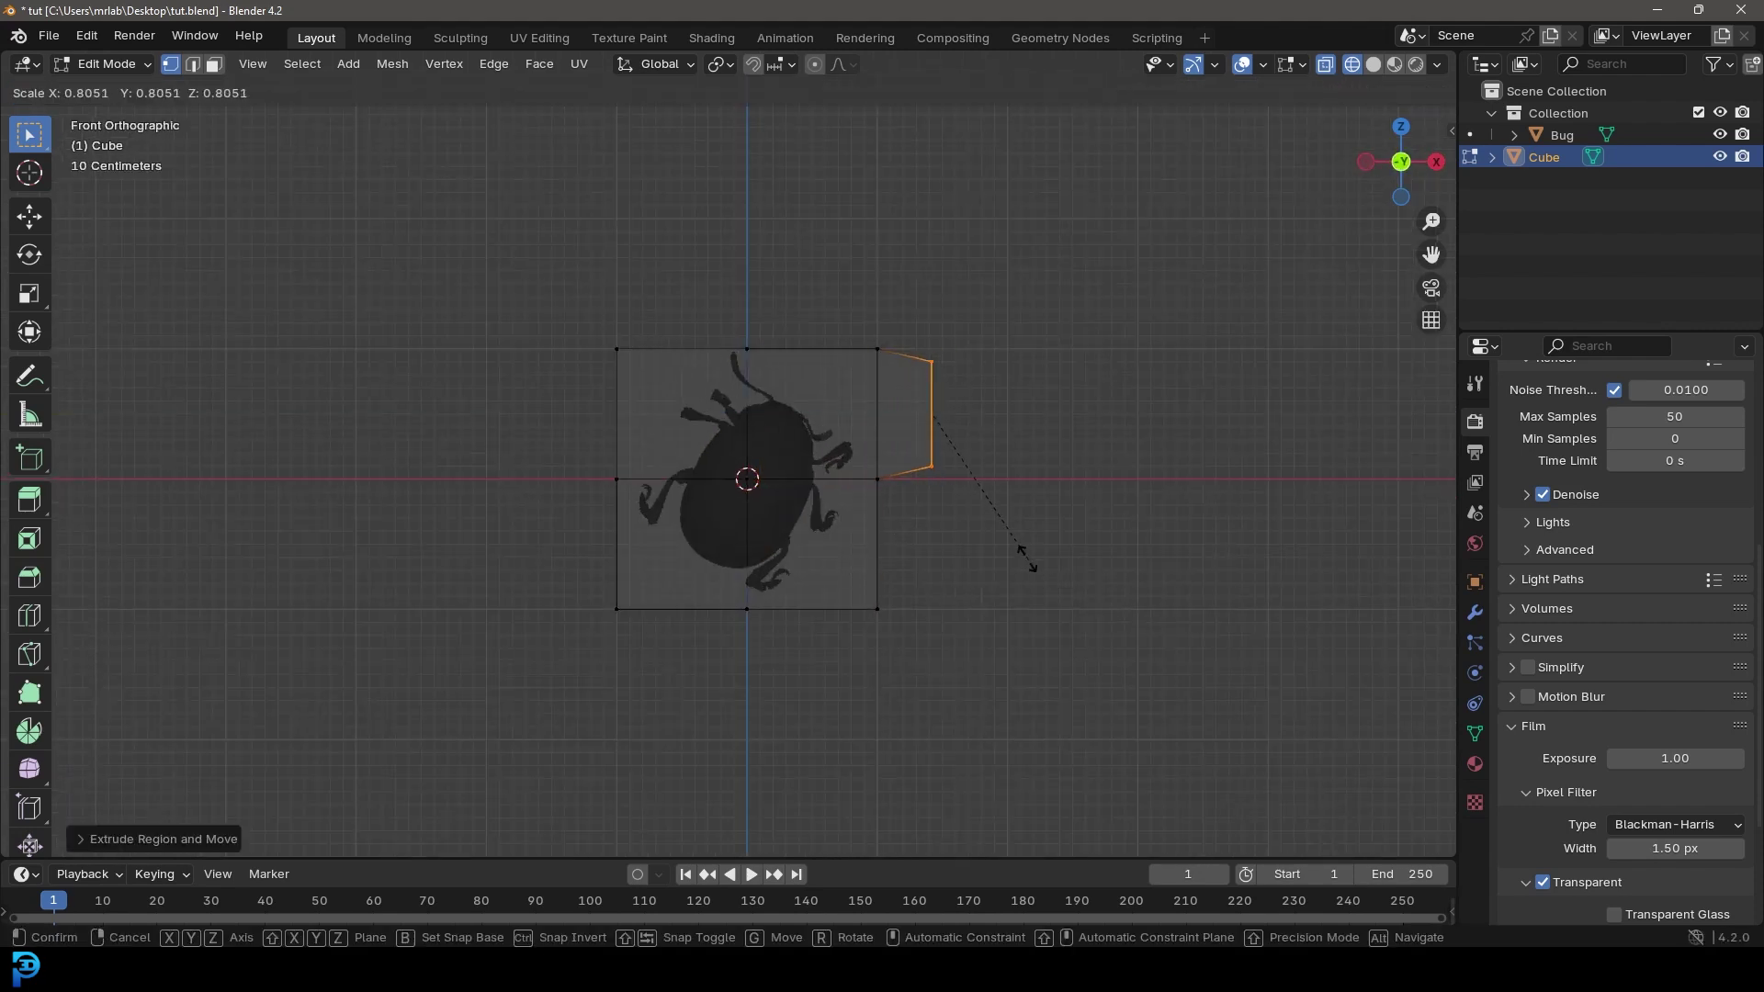
{"action": "left_click", "coordinate": [1016, 552]}
Extrude the lower-left edge out to the left and shrink it toward its centre
{"action": "left_click_drag", "start_coordinate": [665, 665], "coordinate": [543, 453]}
{"action": "middle_click_drag", "start_coordinate": [598, 556], "coordinate": [693, 549], "text": "shift"}
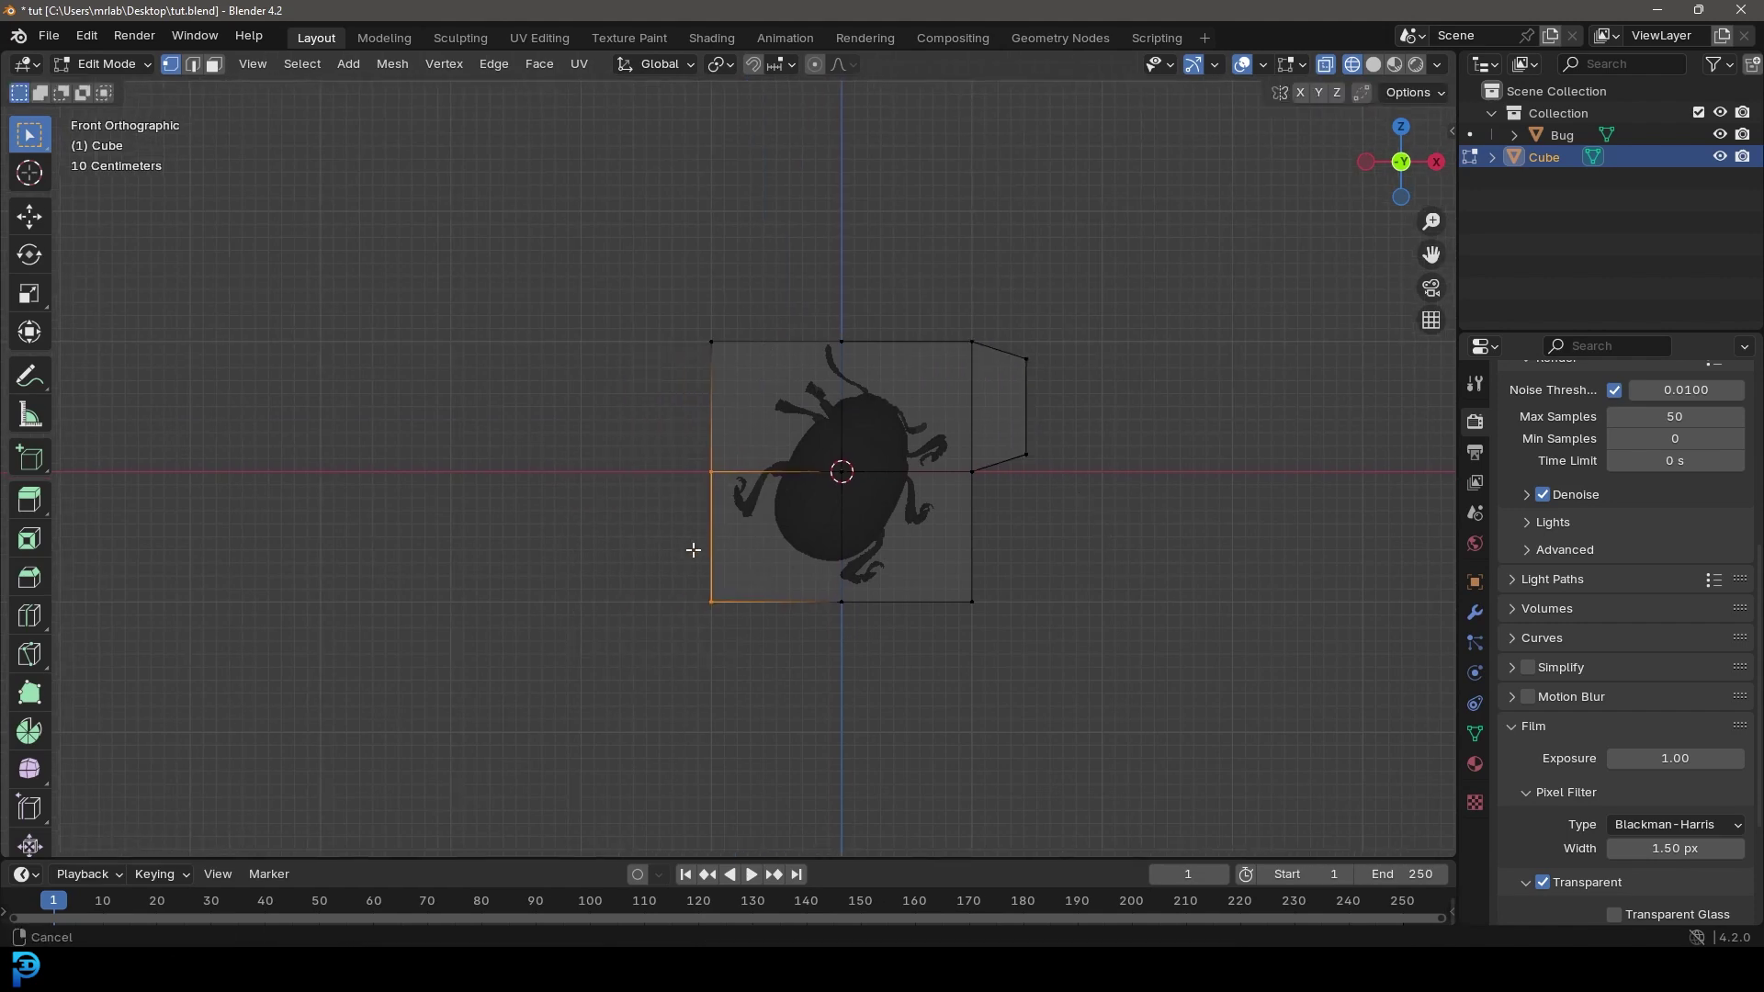
{"action": "scroll", "coordinate": [693, 549], "scroll_direction": "up", "scroll_amount": 2}
{"action": "key", "text": "e"}
{"action": "left_click", "coordinate": [707, 607]}
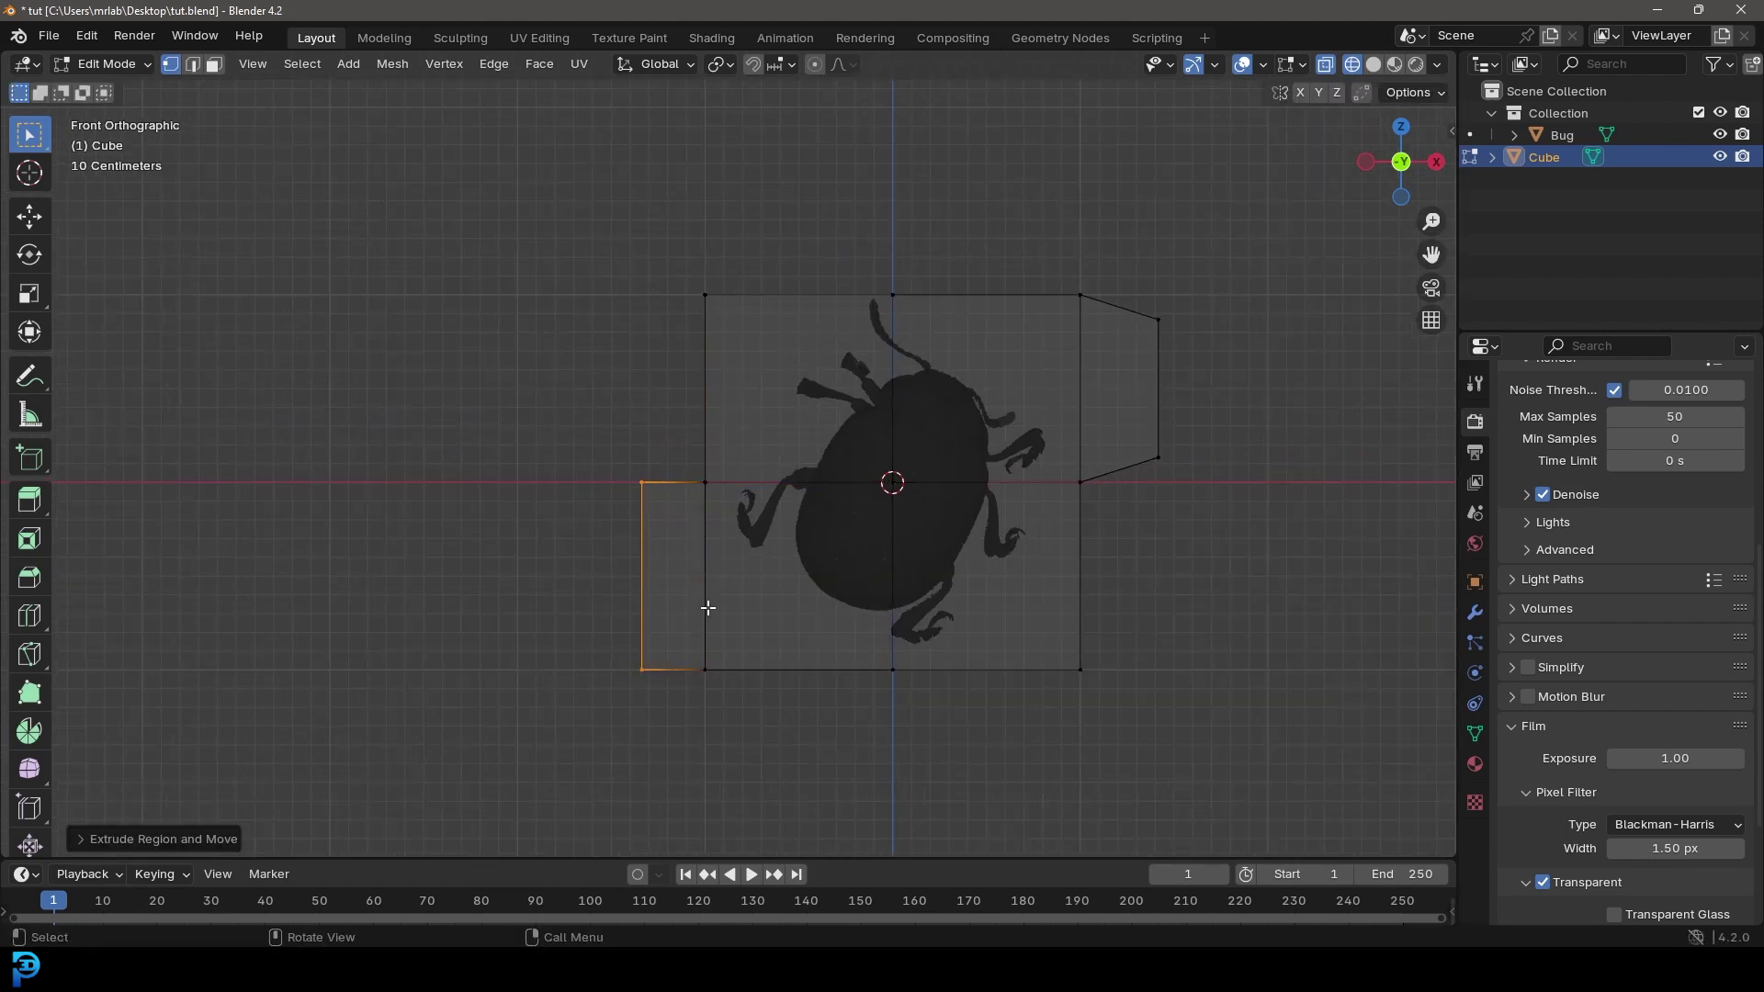
{"action": "key", "text": "s"}
{"action": "left_click", "coordinate": [744, 699]}
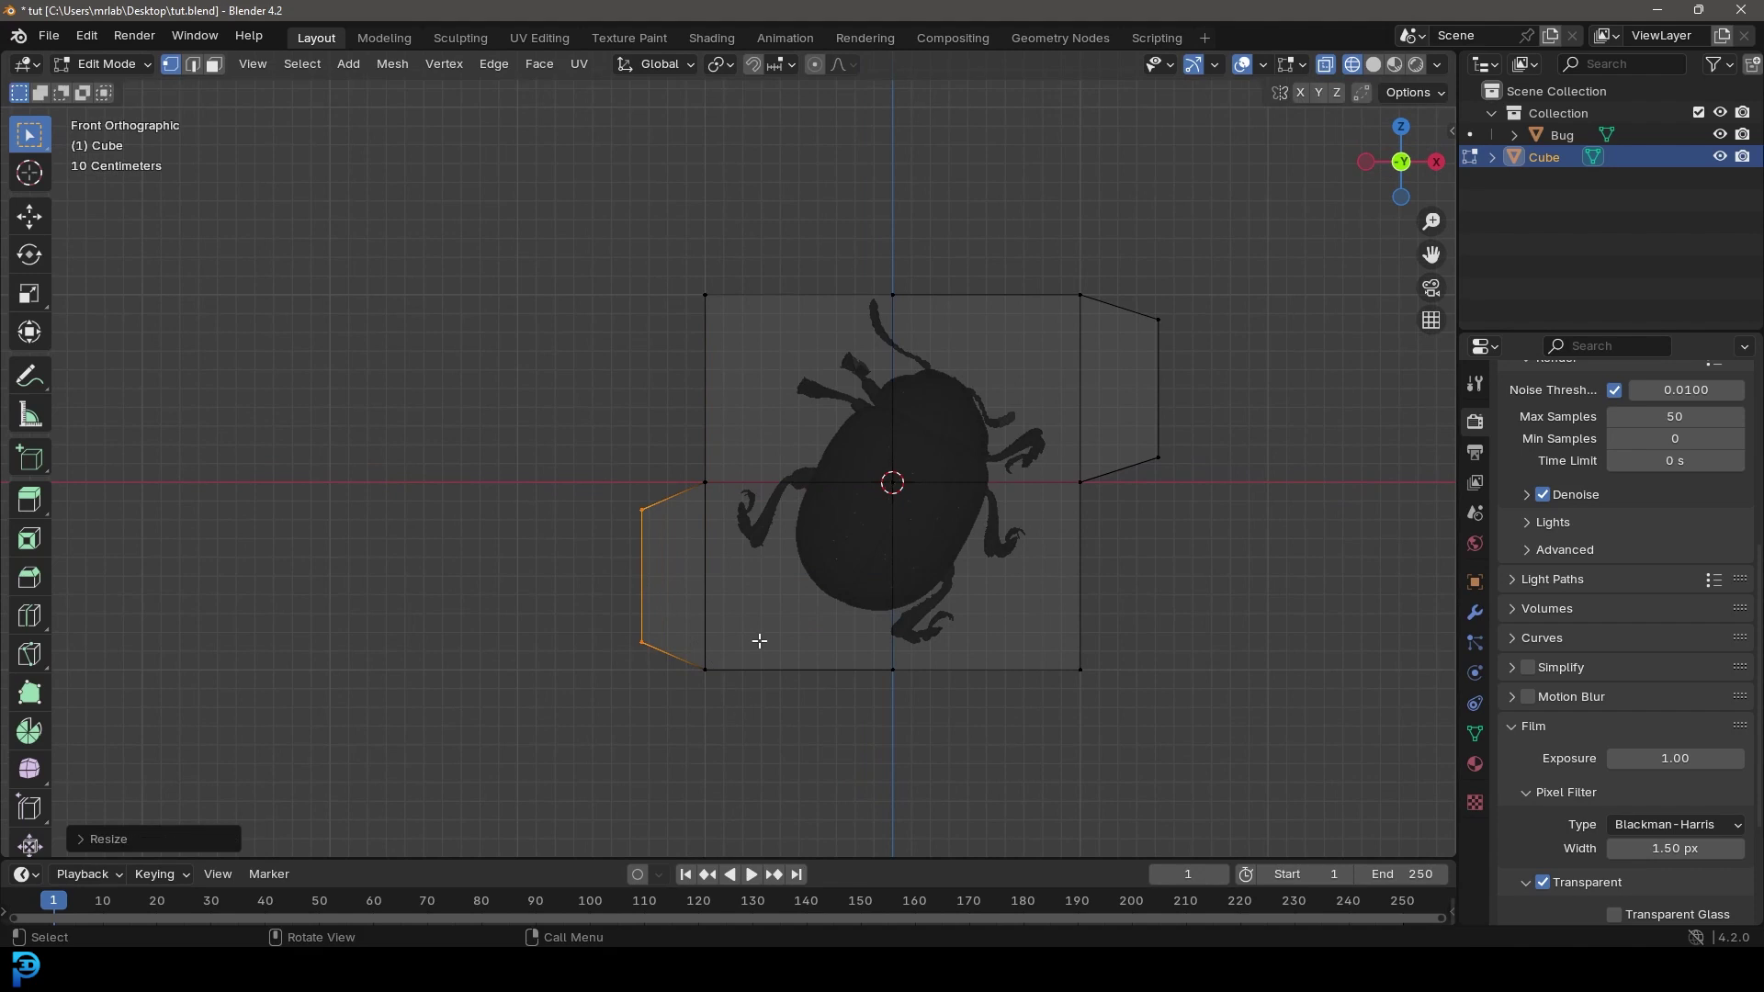
Enable proportional editing and move the lower, top-left, top-middle and upper-right vertices to round the outline
{"action": "left_click", "coordinate": [814, 64]}
{"action": "left_click_drag", "start_coordinate": [747, 725], "coordinate": [691, 635]}
{"action": "key", "text": "g"}
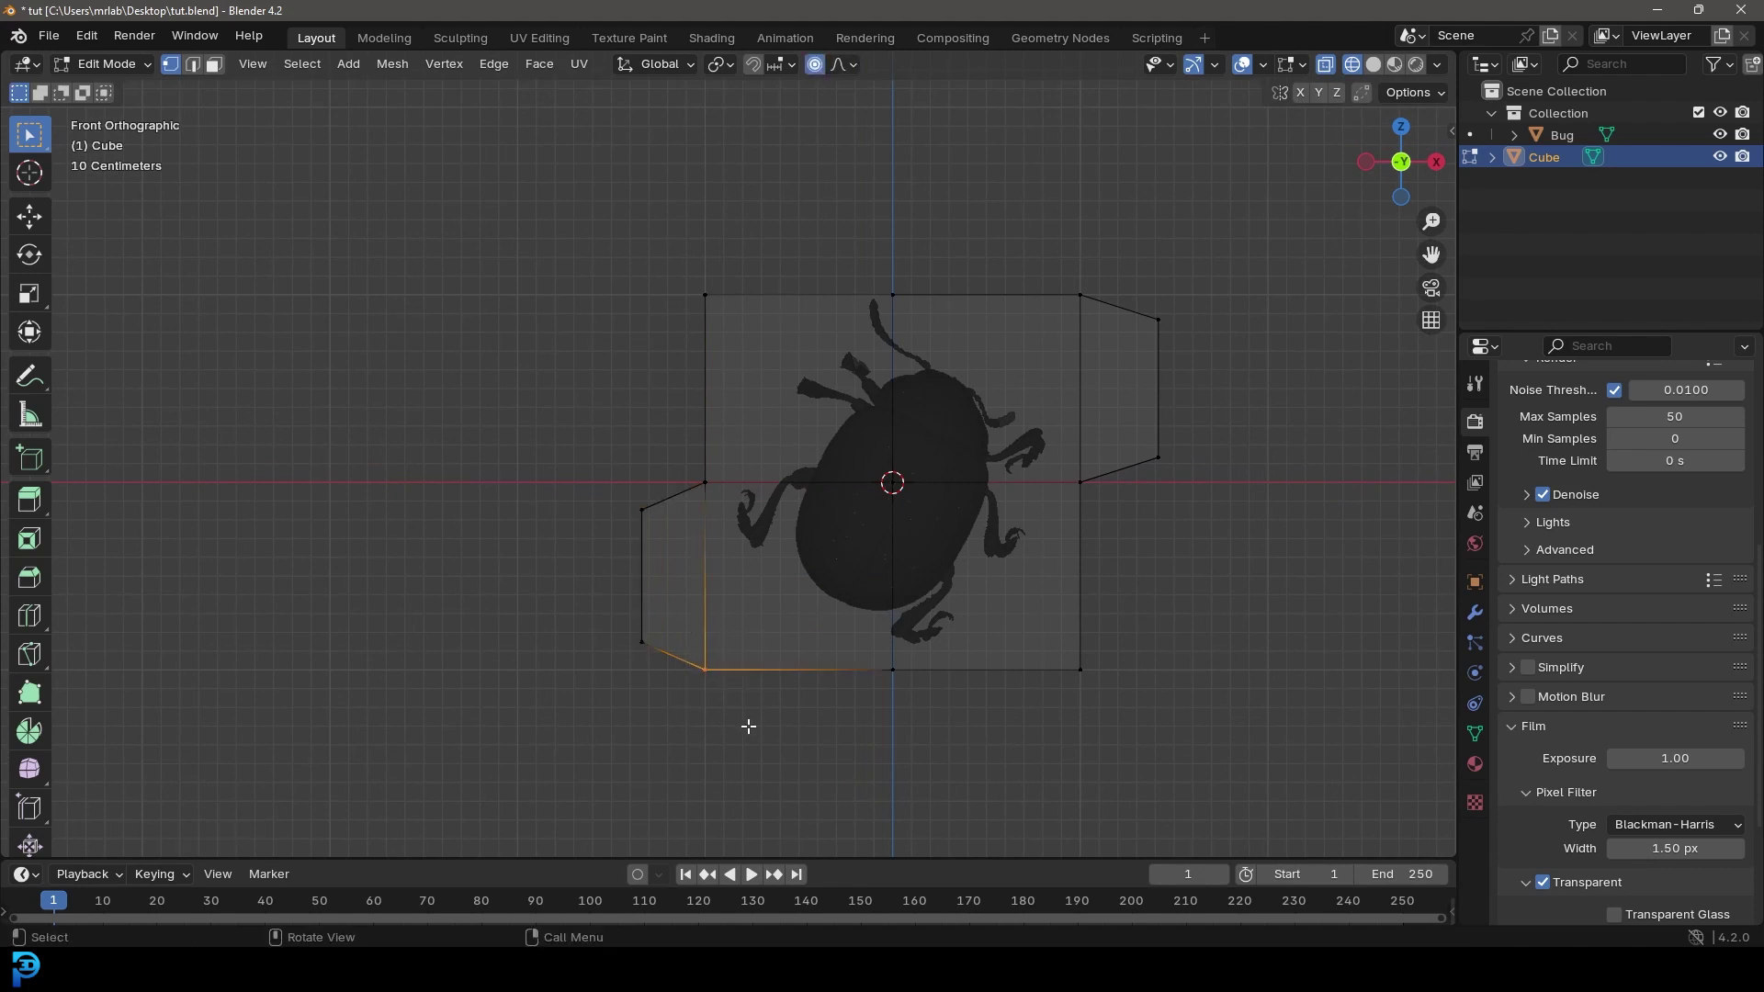
{"action": "left_click", "coordinate": [770, 755]}
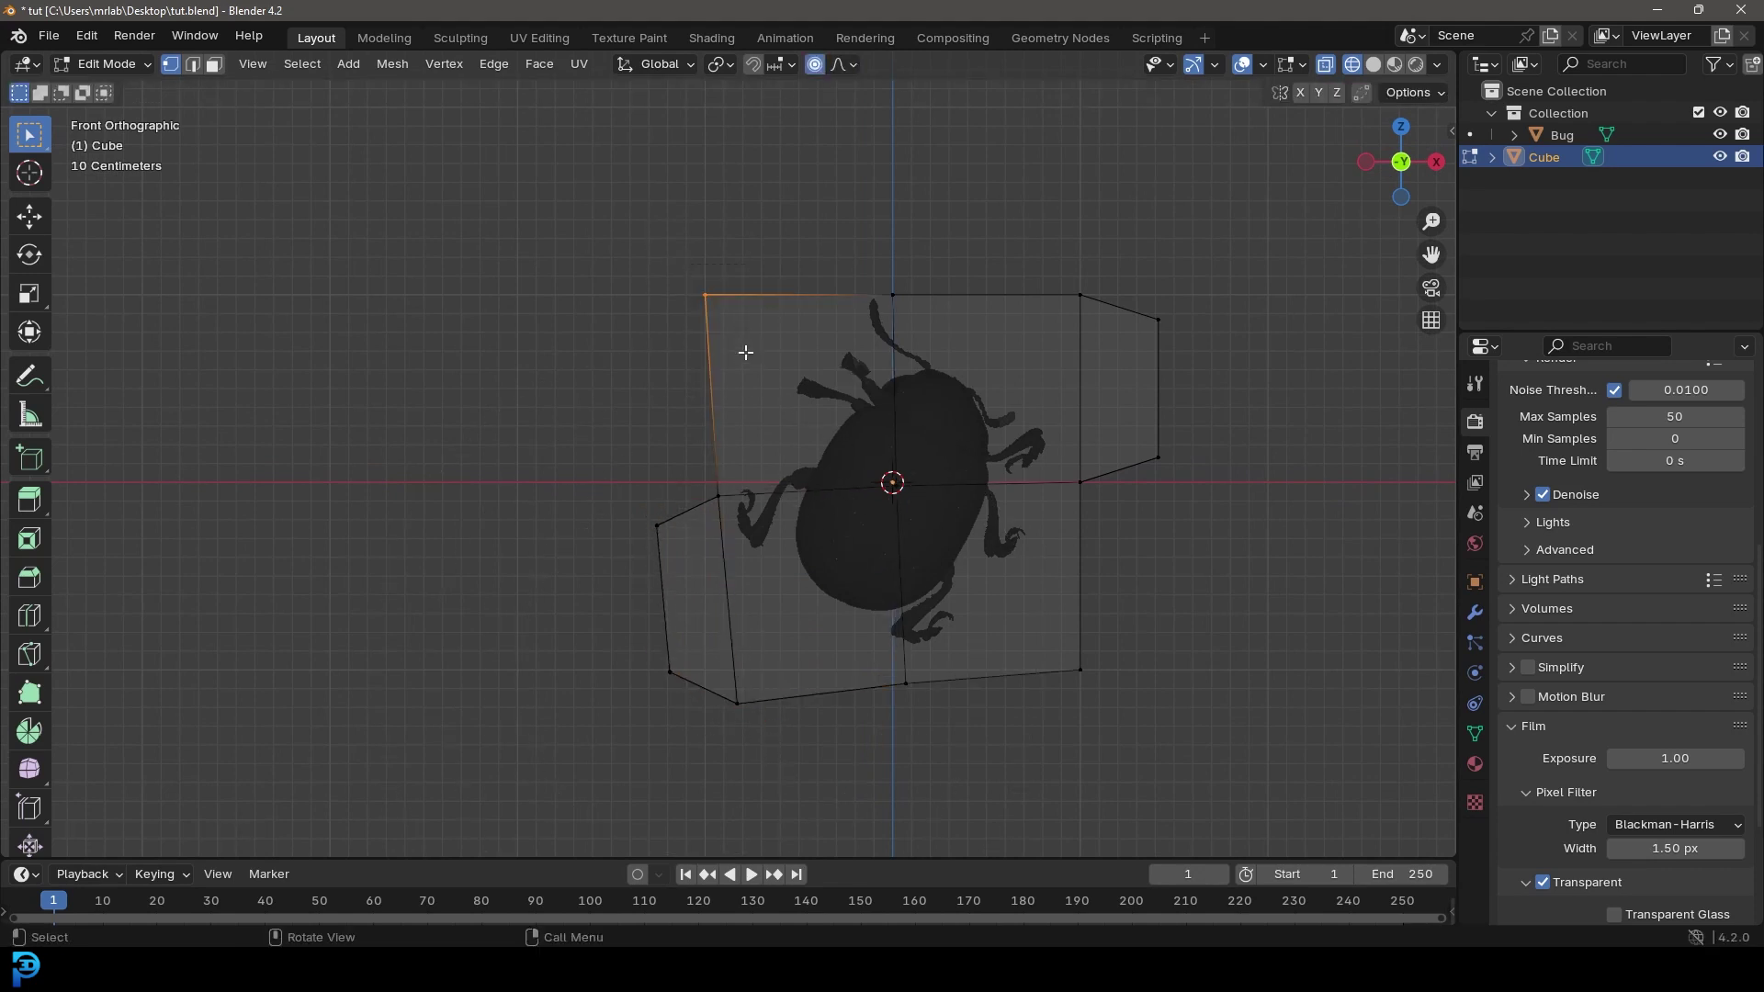
{"action": "key", "text": "g"}
{"action": "scroll", "coordinate": [808, 395], "scroll_direction": "up", "scroll_amount": 8}
{"action": "left_click", "coordinate": [810, 396]}
{"action": "left_click_drag", "start_coordinate": [942, 333], "coordinate": [872, 256]}
{"action": "key", "text": "g"}
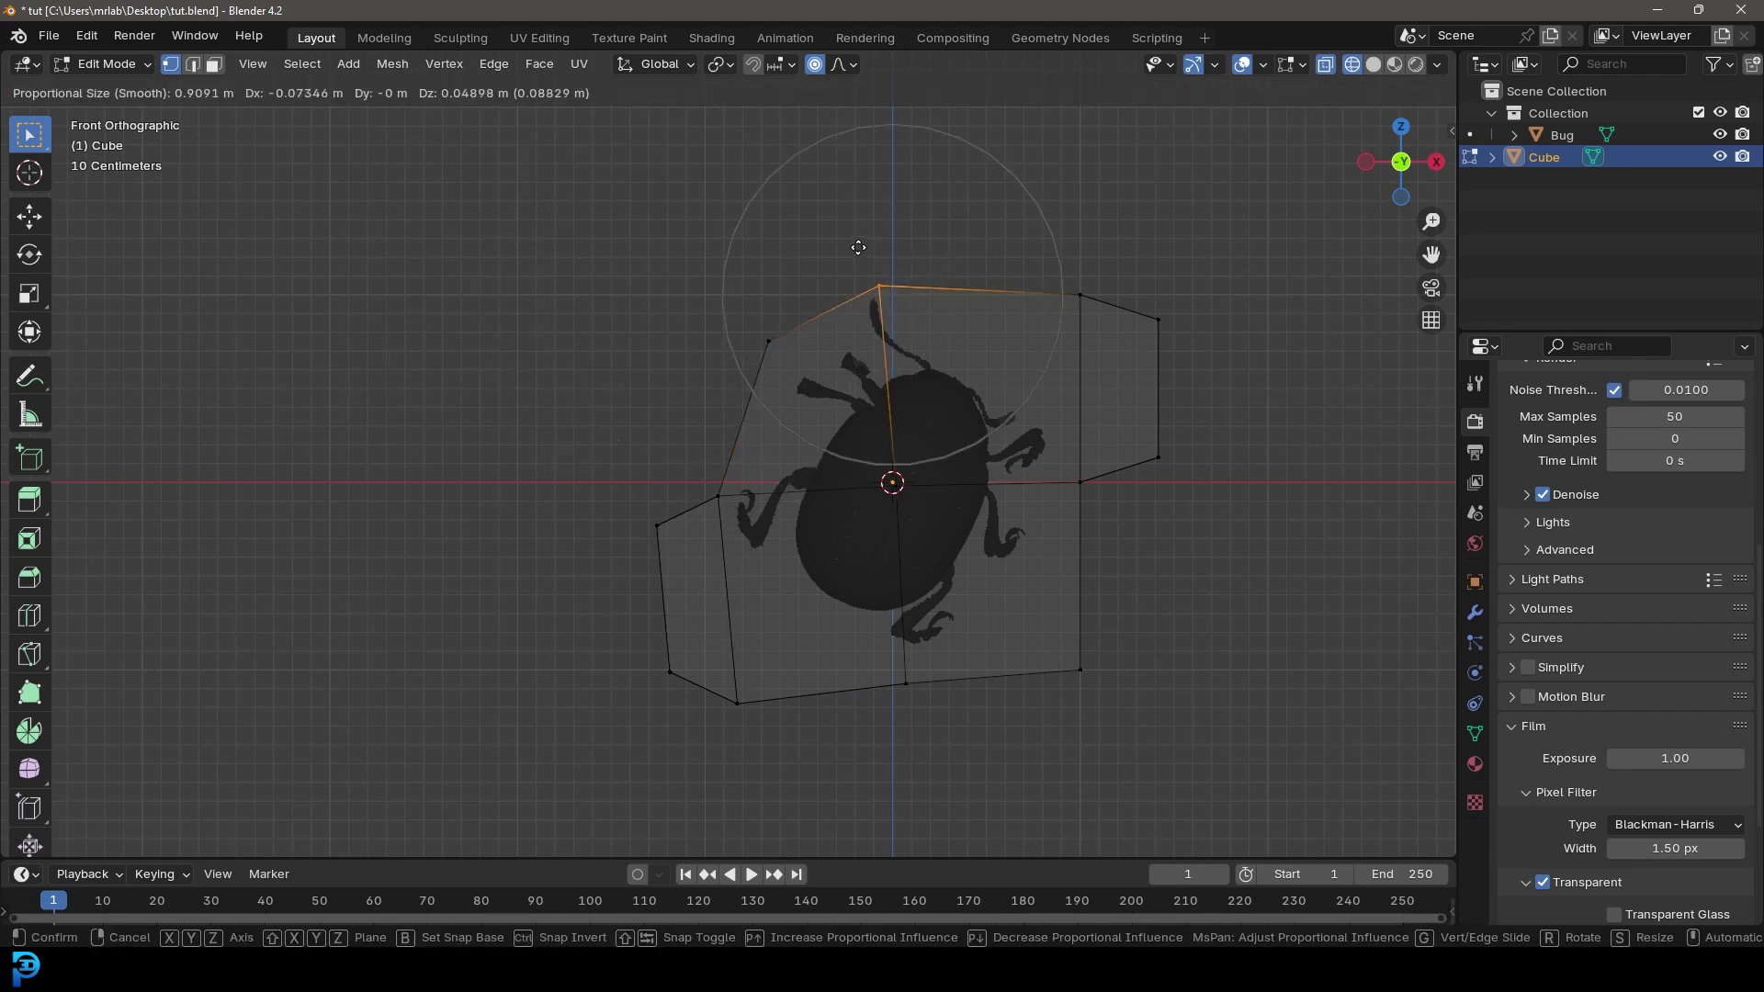
{"action": "left_click", "coordinate": [858, 247]}
{"action": "left_click_drag", "start_coordinate": [1231, 385], "coordinate": [1055, 253]}
{"action": "key", "text": "g"}
{"action": "left_click", "coordinate": [960, 229]}
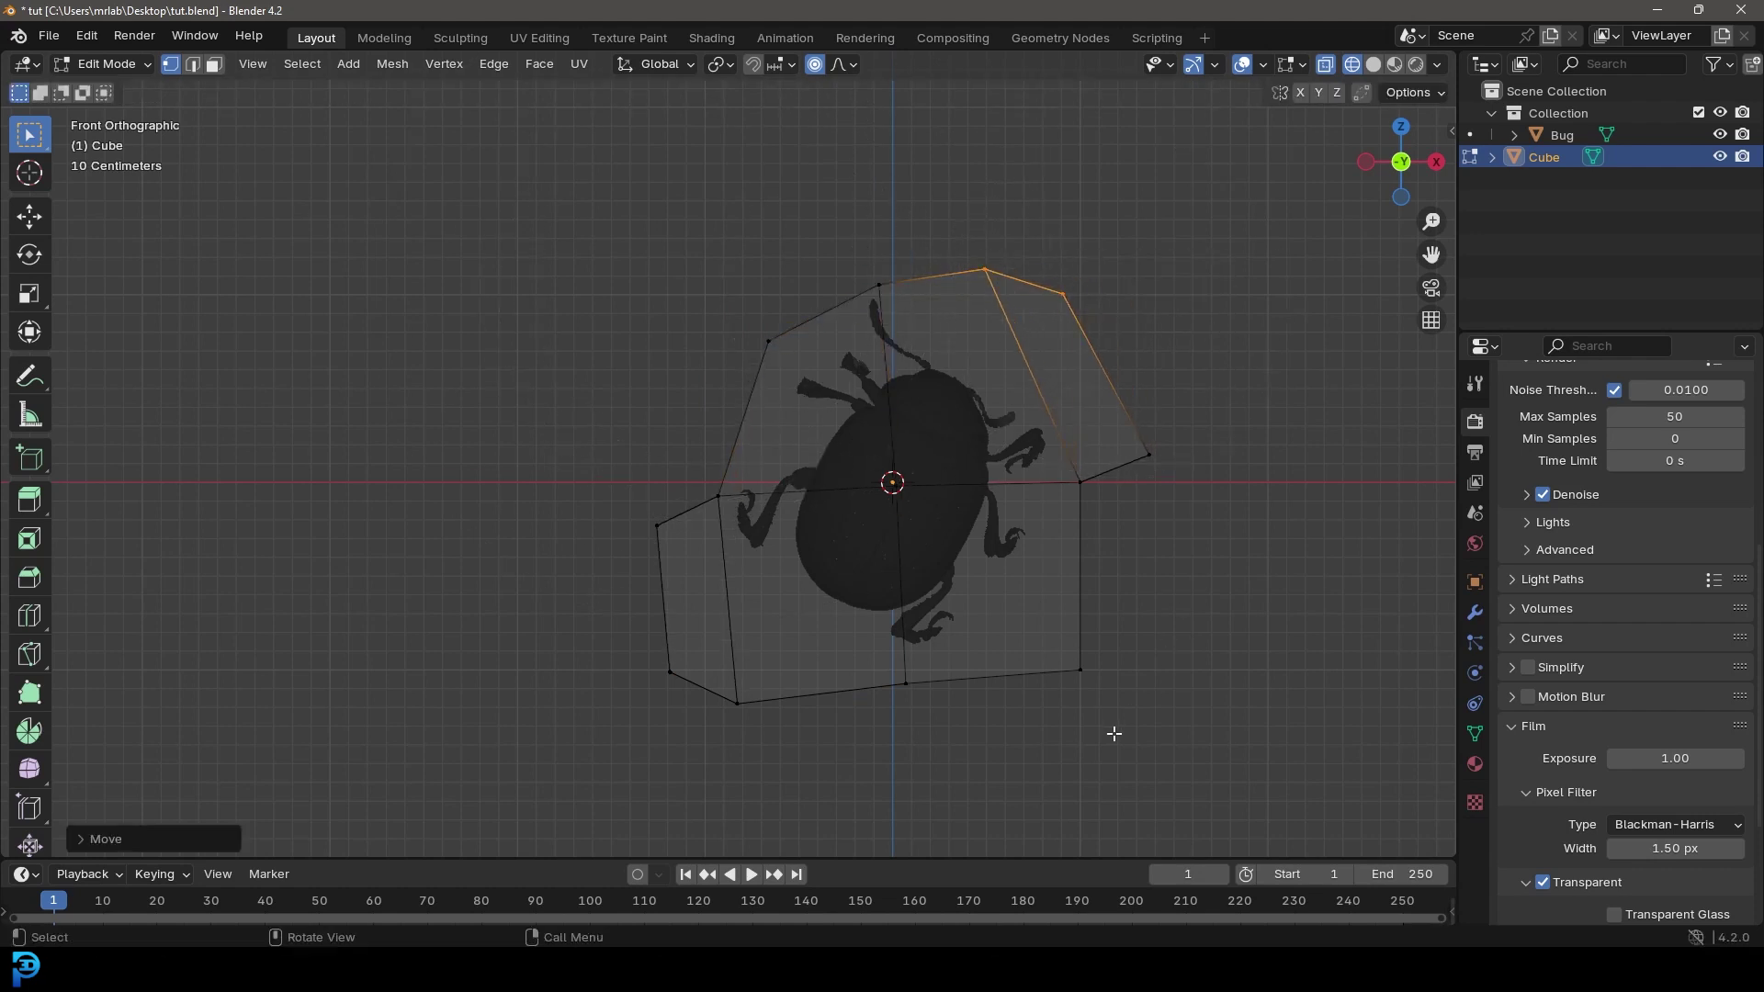
Pull the lower-right and right-hand vertices inward and raise the left-middle vertex
{"action": "left_click", "coordinate": [1093, 684]}
{"action": "key", "text": "g"}
{"action": "left_click", "coordinate": [1043, 620]}
{"action": "left_click", "coordinate": [1150, 452]}
{"action": "key", "text": "g"}
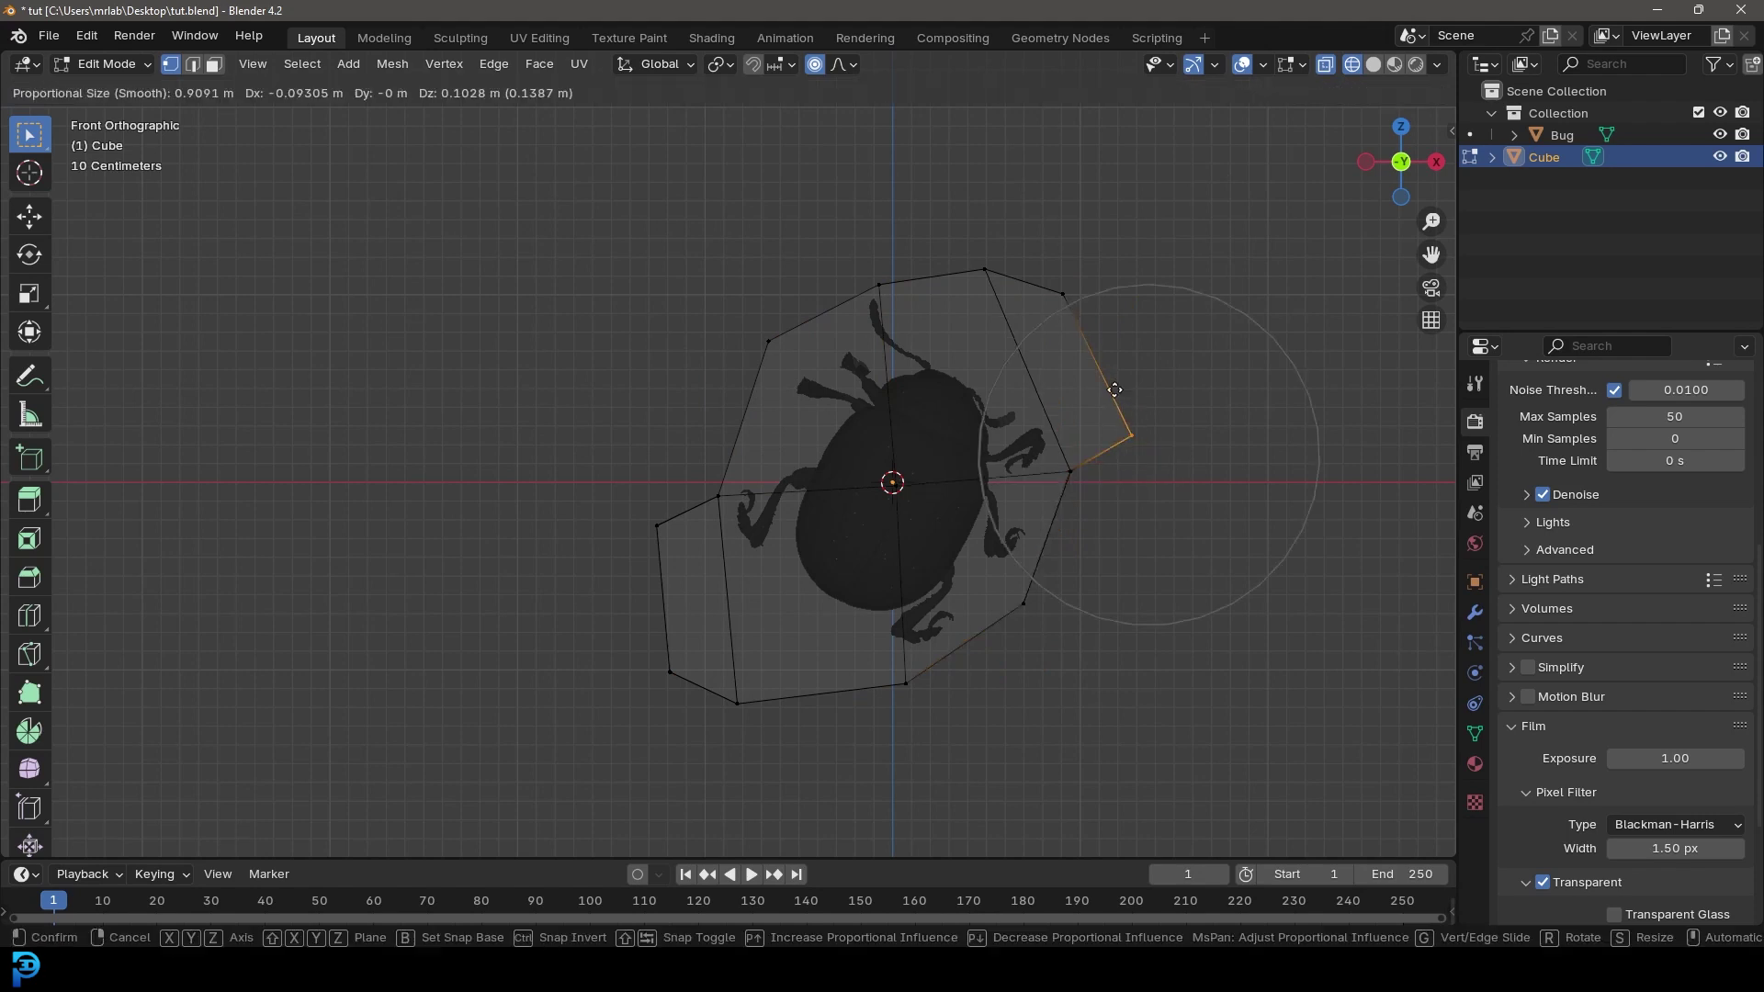
{"action": "left_click", "coordinate": [1100, 366]}
{"action": "left_click", "coordinate": [720, 498]}
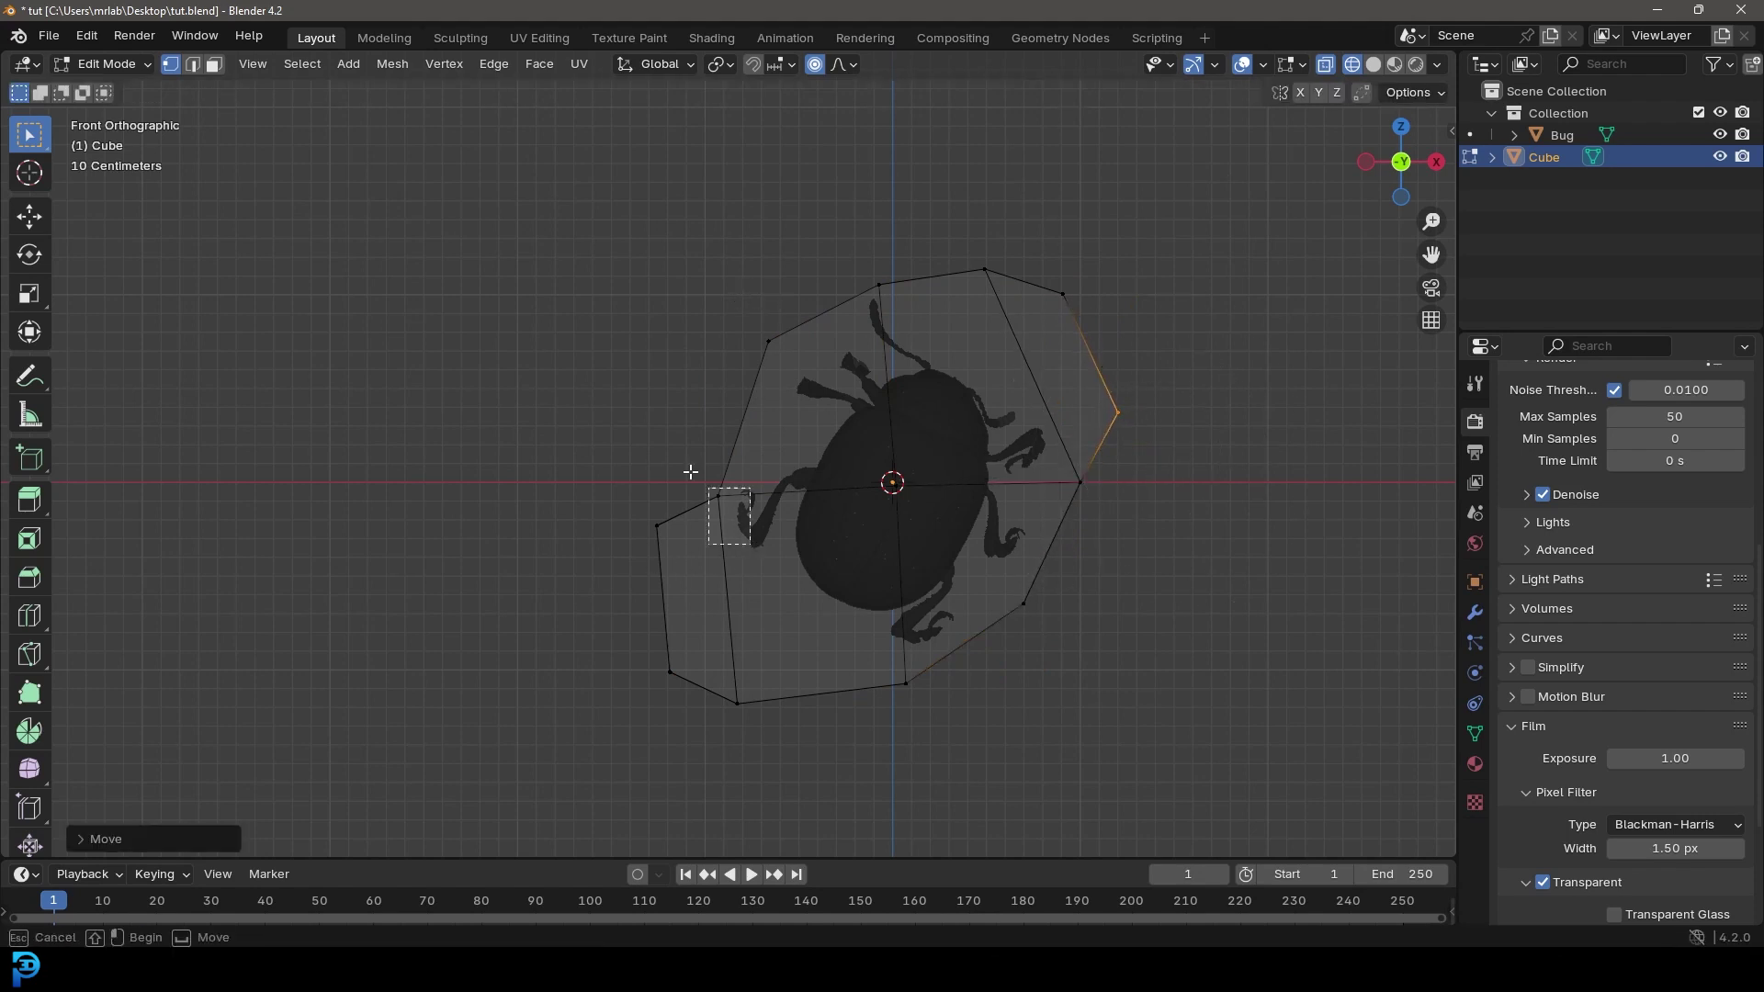
{"action": "key", "text": "g"}
{"action": "left_click", "coordinate": [708, 444]}
Reposition the bottom, lower-left and far-left vertices, then orbit to check the shape
{"action": "left_click", "coordinate": [650, 557]}
{"action": "left_click_drag", "start_coordinate": [794, 756], "coordinate": [681, 650]}
{"action": "key", "text": "g"}
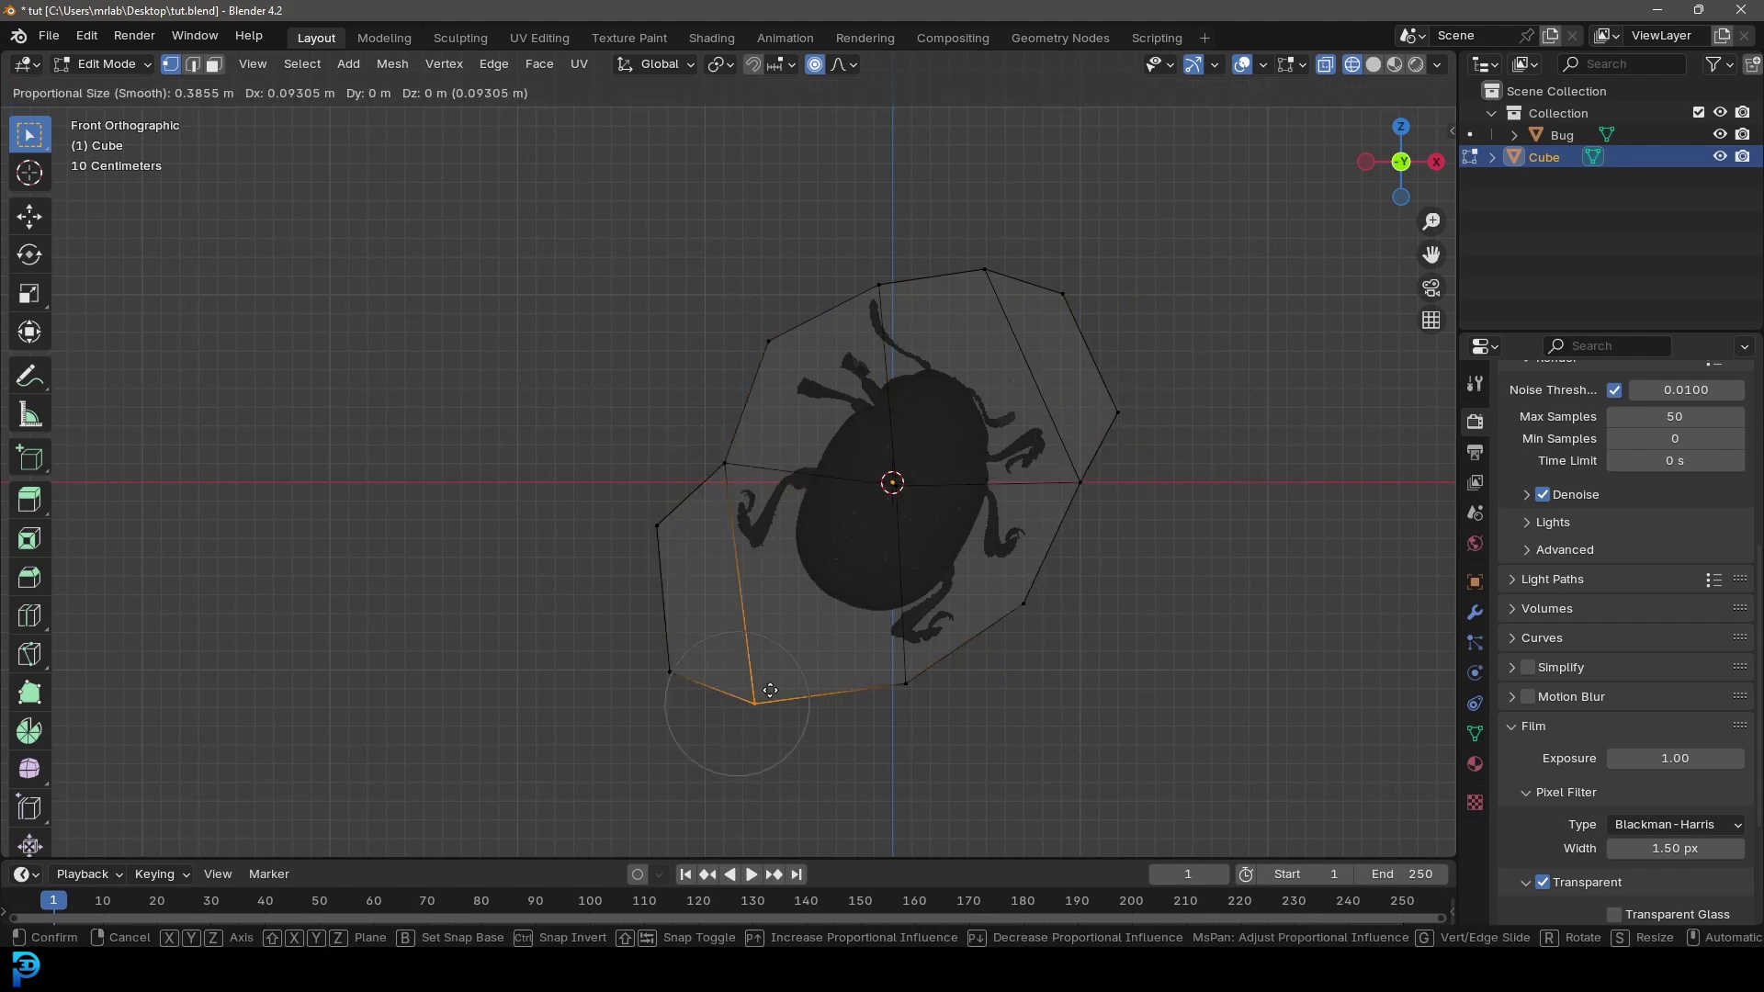
{"action": "left_click", "coordinate": [815, 674]}
{"action": "left_click_drag", "start_coordinate": [750, 727], "coordinate": [639, 641]}
{"action": "key", "text": "g"}
{"action": "left_click", "coordinate": [738, 649]}
{"action": "left_click_drag", "start_coordinate": [683, 578], "coordinate": [601, 494]}
{"action": "key", "text": "g"}
{"action": "left_click", "coordinate": [642, 512]}
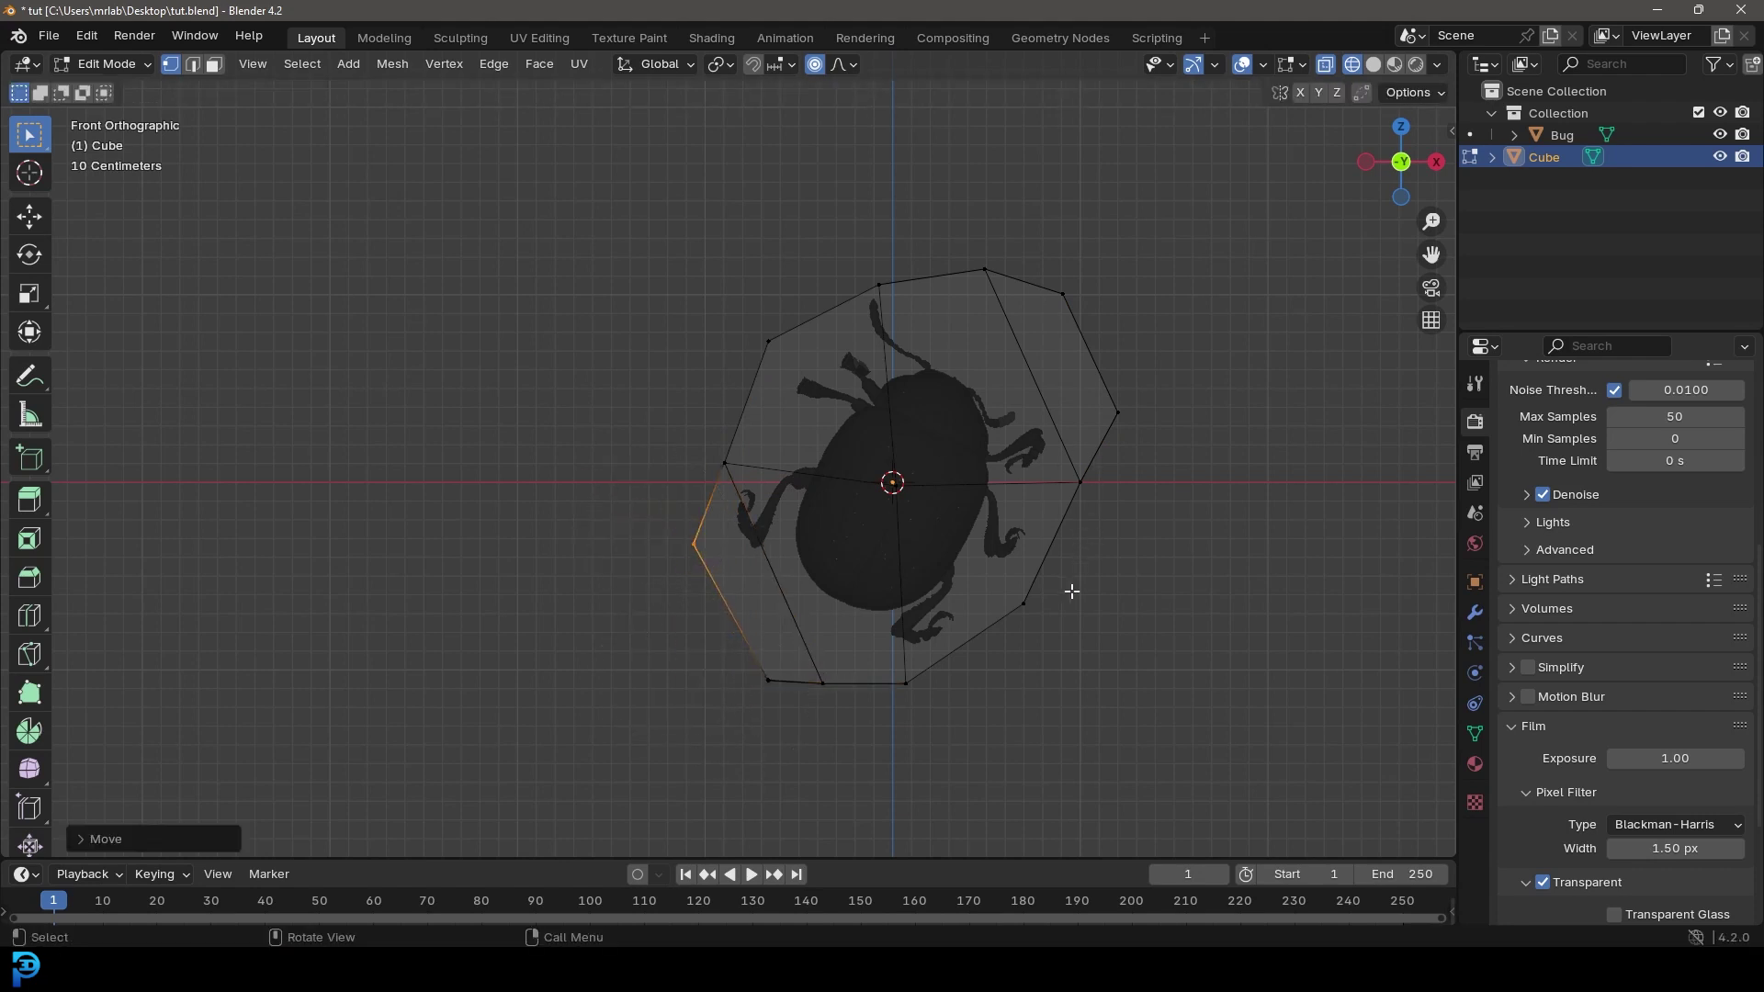
{"action": "mouse_move", "coordinate": [905, 356]}
{"action": "middle_mouse_down"}
{"action": "mouse_move", "coordinate": [1098, 364]}
{"action": "mouse_move", "coordinate": [988, 390]}
{"action": "middle_mouse_up"}
Switch to solid shading and add centred edge loops across the upper and lower halves
{"action": "key", "text": "z"}
{"action": "left_click", "coordinate": [1111, 397]}
{"action": "scroll", "coordinate": [968, 453], "scroll_direction": "down", "scroll_amount": 1}
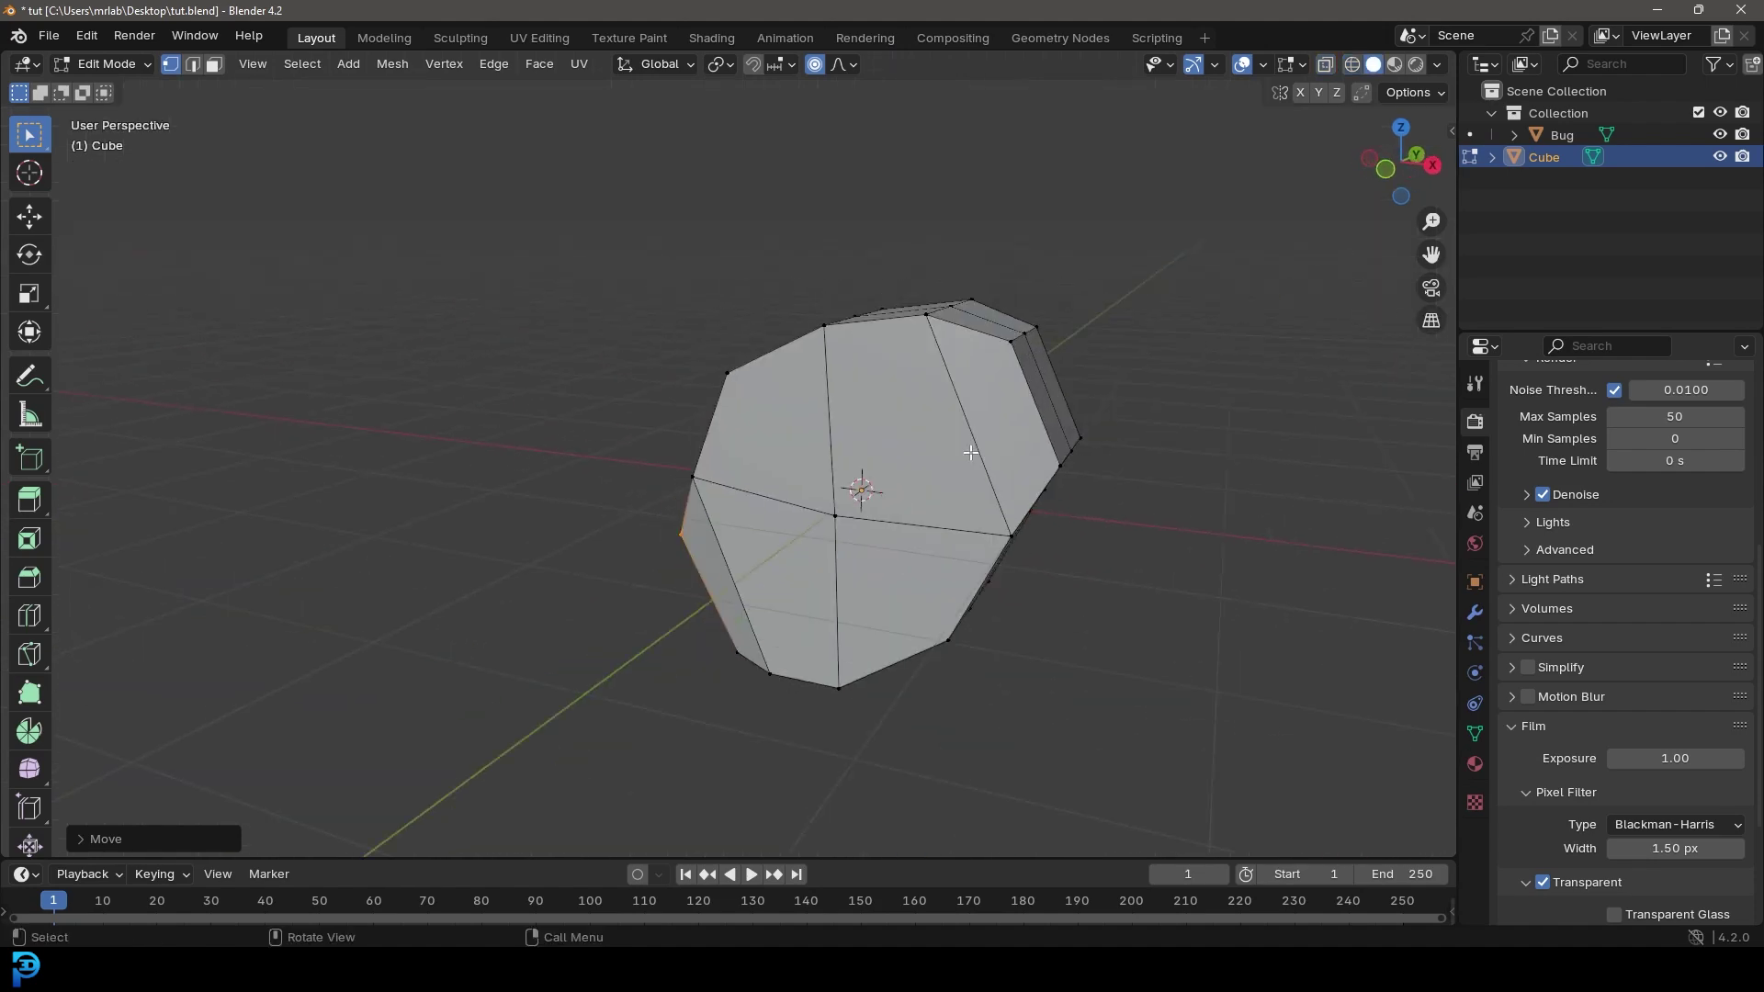
{"action": "middle_click_drag", "start_coordinate": [968, 453], "coordinate": [1050, 460]}
{"action": "scroll", "coordinate": [1047, 457], "scroll_direction": "up", "scroll_amount": 2}
{"action": "key", "text": "ctrl+r"}
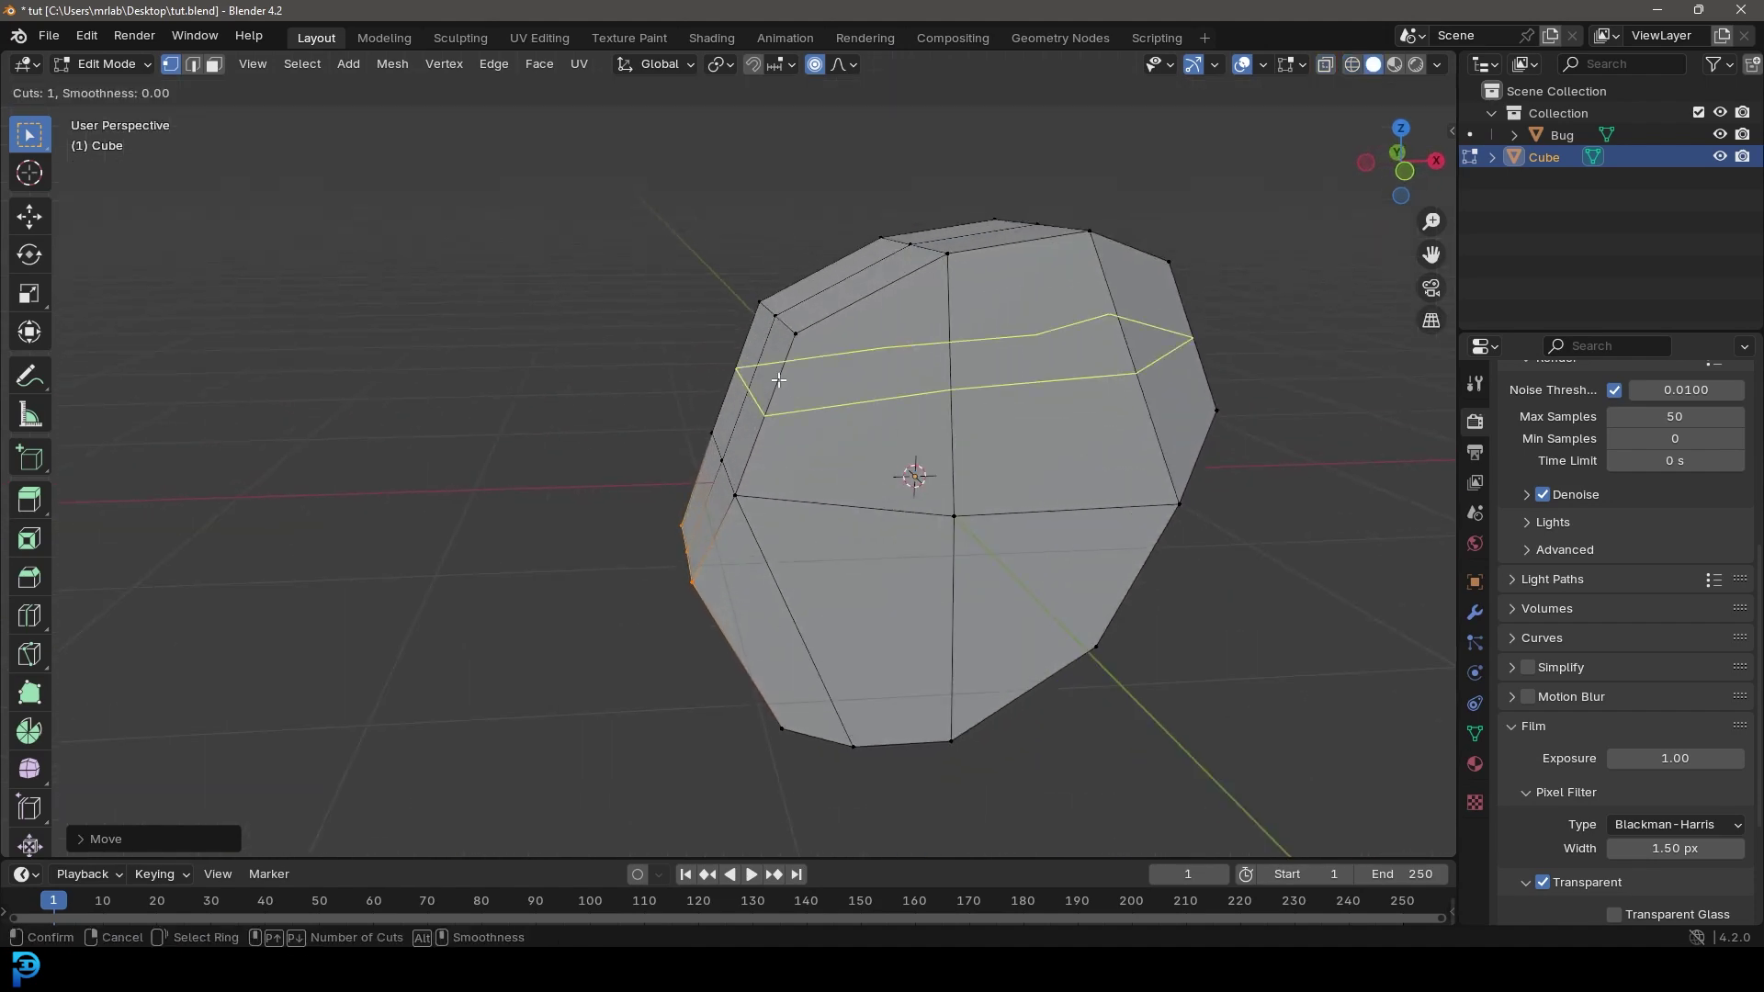
{"action": "left_click", "coordinate": [778, 379]}
{"action": "right_click", "coordinate": [779, 379]}
{"action": "middle_click_drag", "start_coordinate": [779, 379], "coordinate": [828, 541]}
{"action": "key", "text": "ctrl+r"}
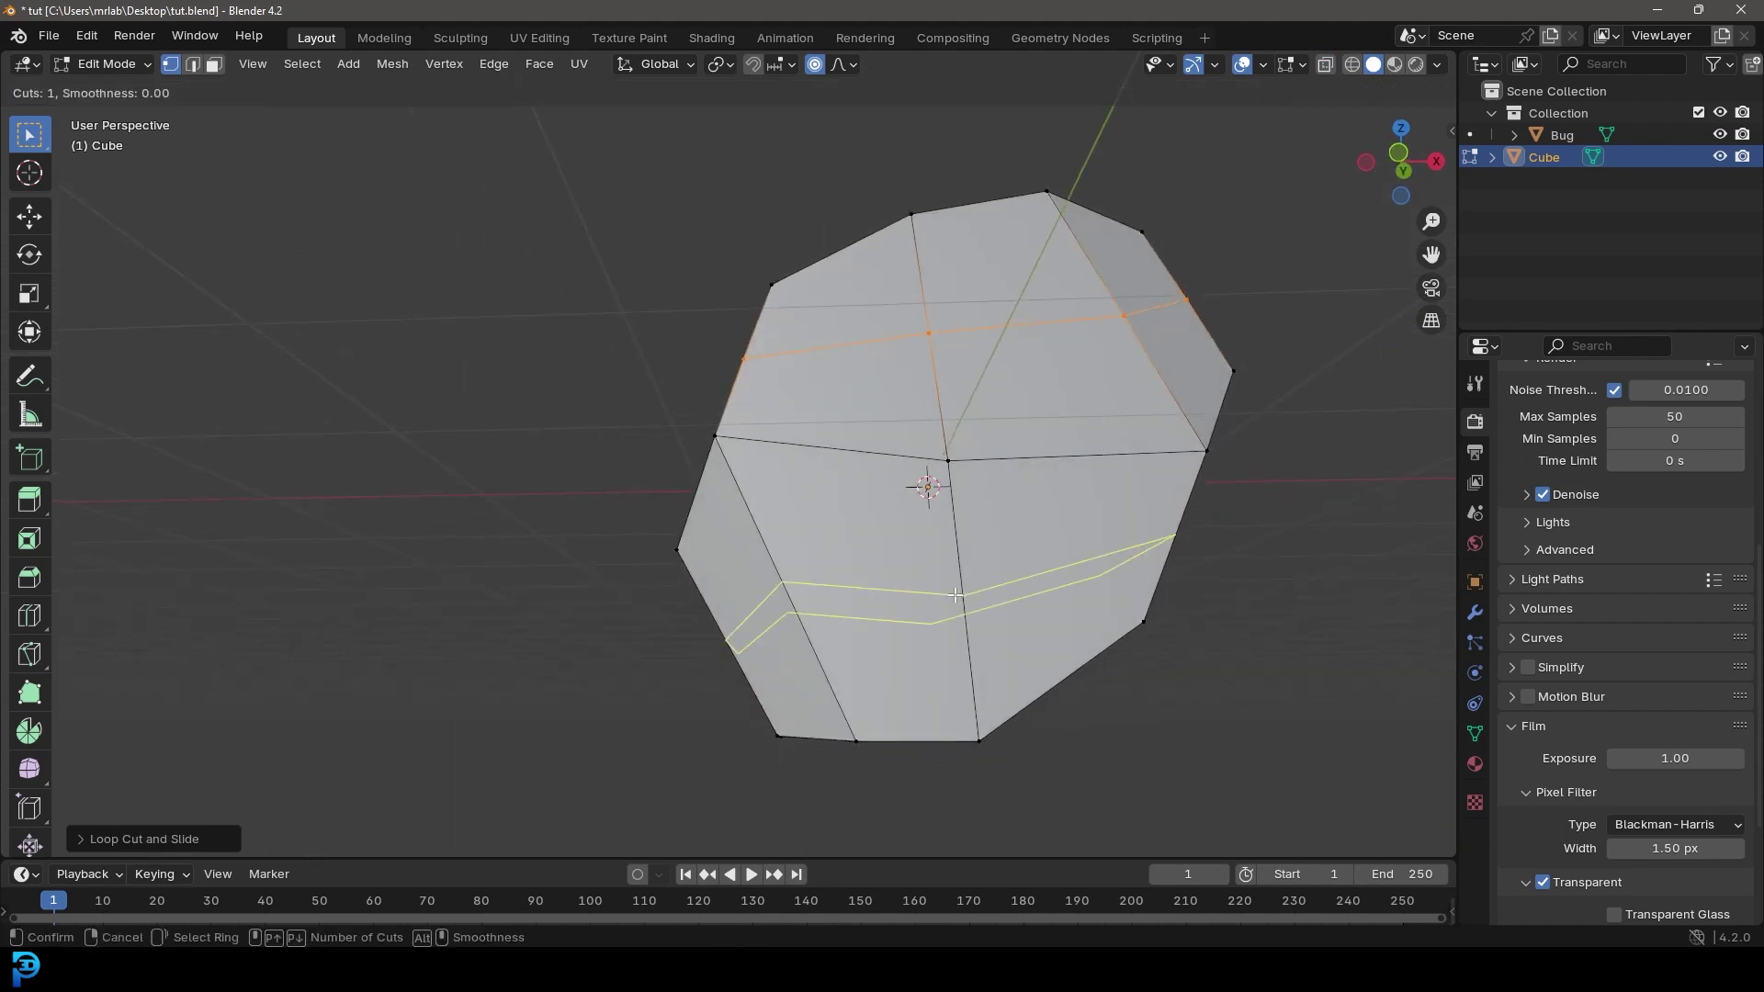
{"action": "left_click", "coordinate": [955, 595]}
{"action": "right_click", "coordinate": [955, 595]}
Select the whole mesh and smooth it with the Smooth tool
{"action": "scroll", "coordinate": [1056, 542], "scroll_direction": "down", "scroll_amount": 3}
{"action": "middle_click_drag", "start_coordinate": [1094, 519], "coordinate": [977, 654]}
{"action": "scroll", "coordinate": [976, 651], "scroll_direction": "up", "scroll_amount": 2}
{"action": "middle_click_drag", "start_coordinate": [882, 544], "coordinate": [925, 528]}
{"action": "key", "text": "a"}
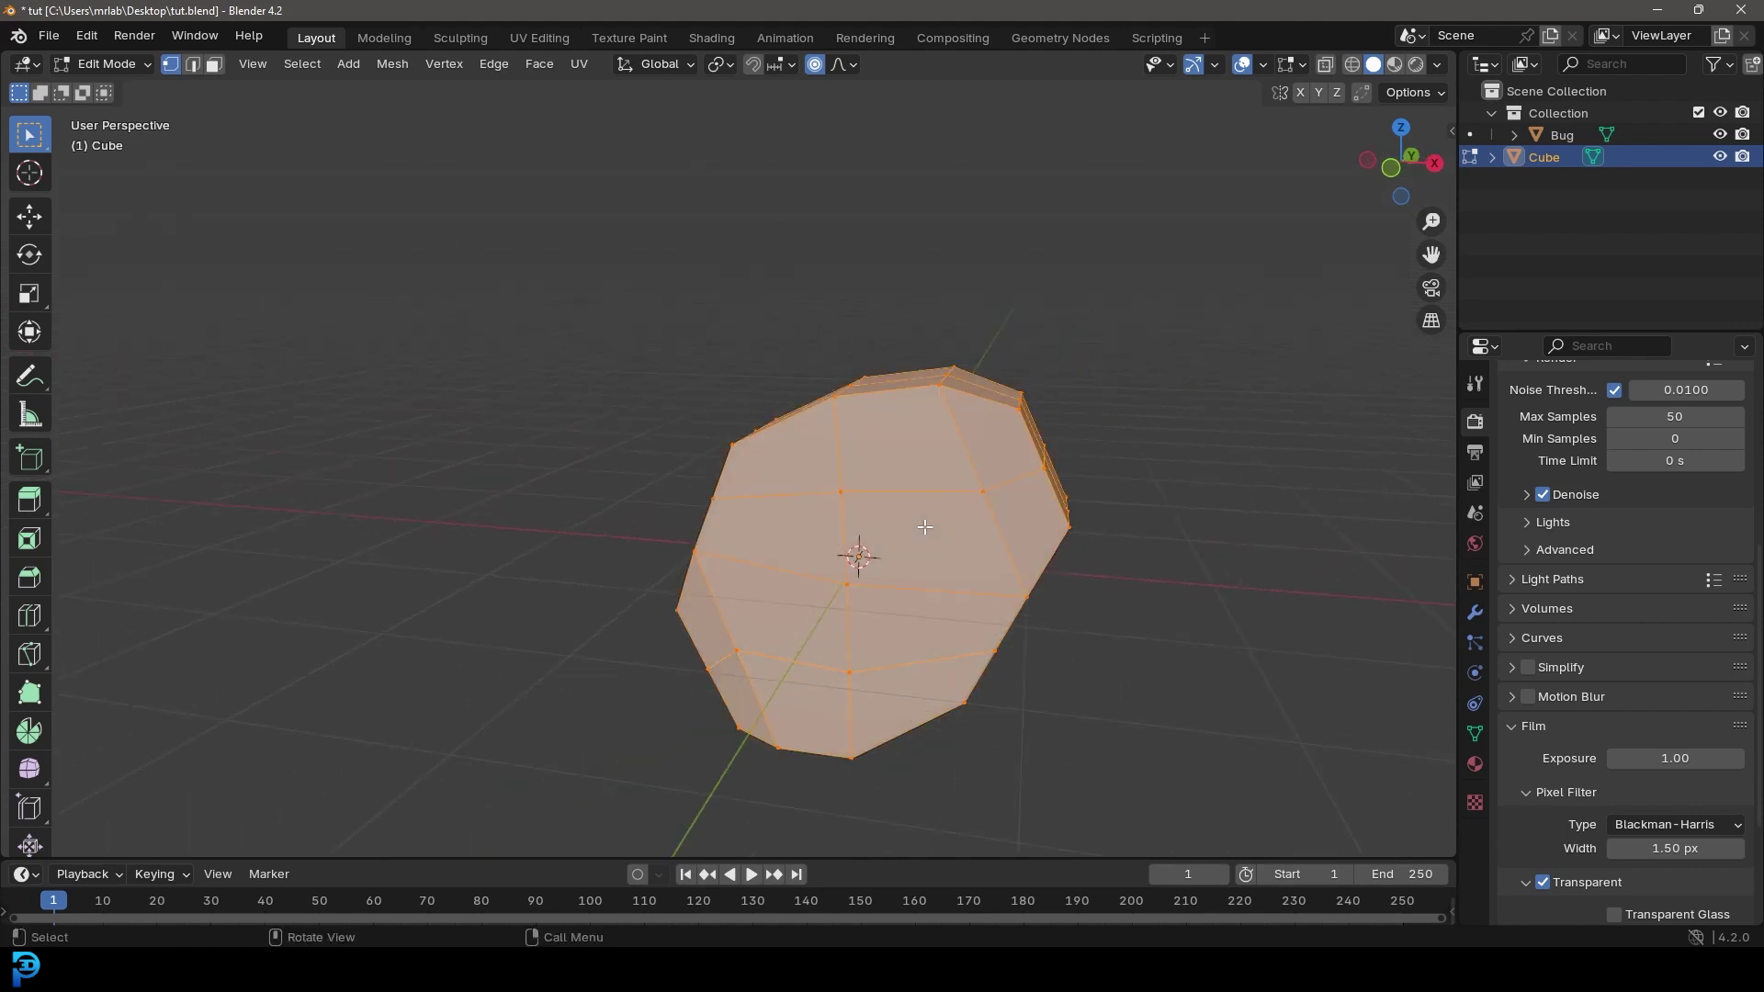
{"action": "left_click", "coordinate": [29, 767]}
{"action": "middle_click_drag", "start_coordinate": [476, 740], "coordinate": [873, 581]}
{"action": "left_click_drag", "start_coordinate": [775, 565], "coordinate": [1079, 658]}
{"action": "middle_click_drag", "start_coordinate": [605, 337], "coordinate": [714, 326]}
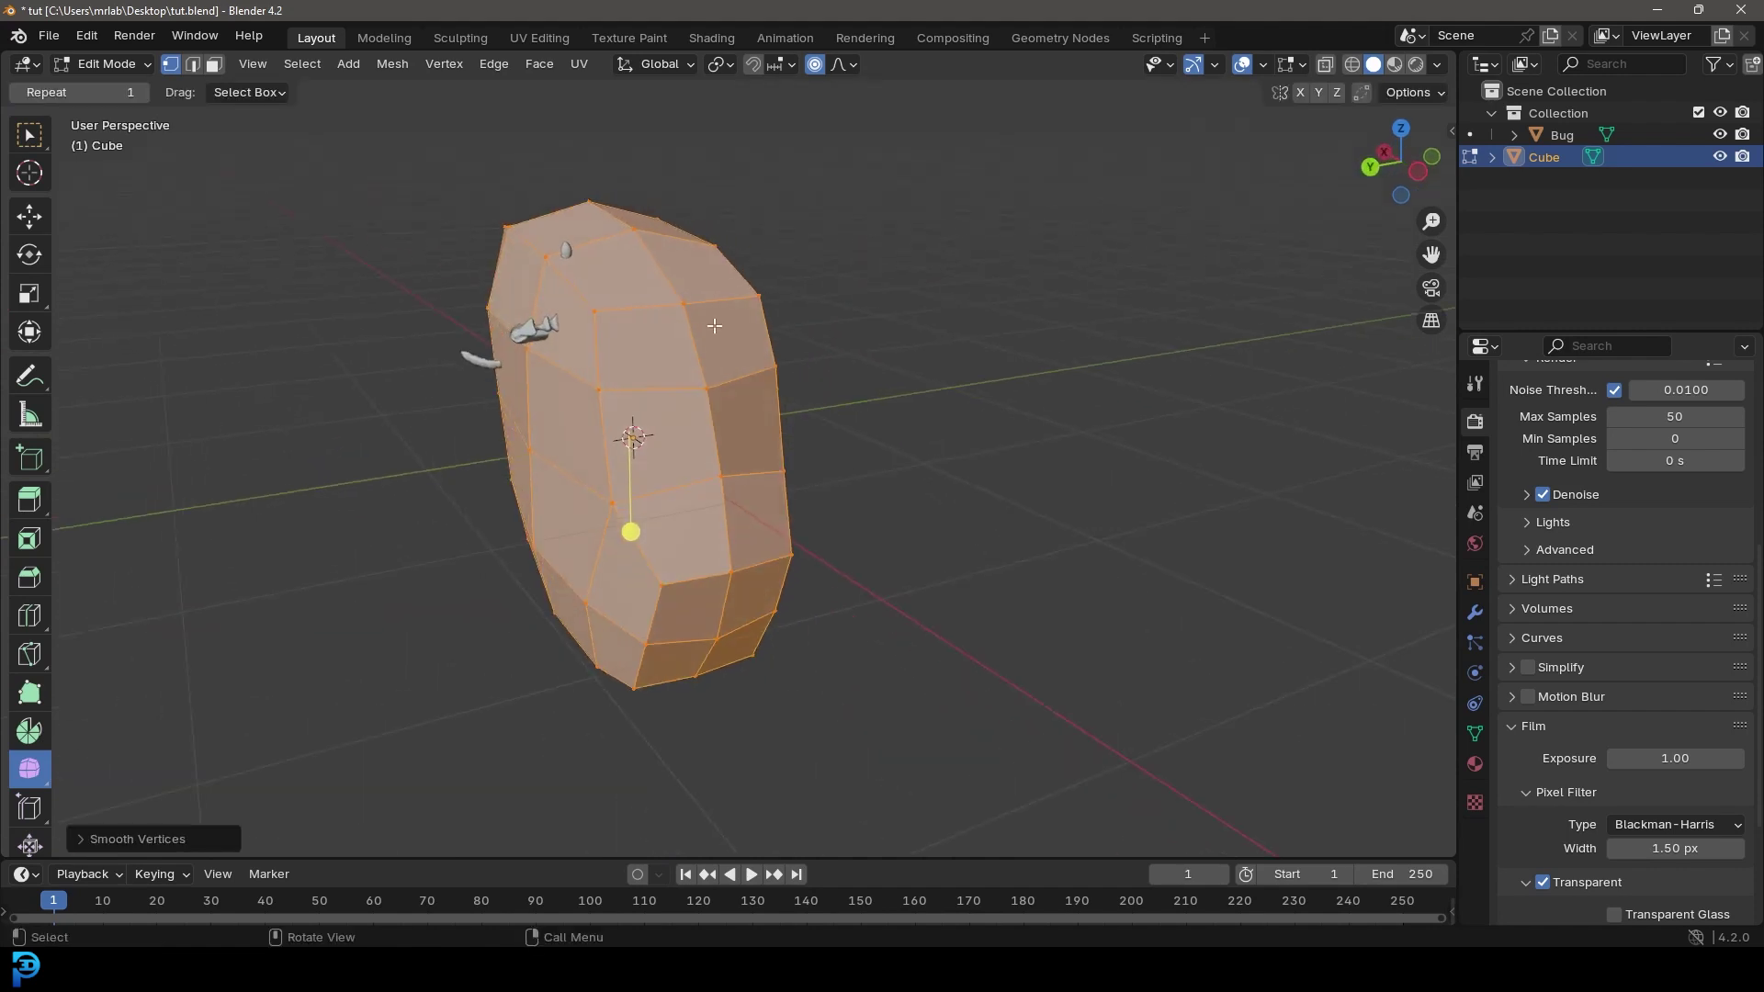
Move individual surface vertices with proportional falloff to make the stone lumpier
{"action": "left_click", "coordinate": [533, 346]}
{"action": "middle_click_drag", "start_coordinate": [532, 345], "coordinate": [799, 593], "text": "shift"}
{"action": "key", "text": "g"}
{"action": "scroll", "coordinate": [568, 407], "scroll_direction": "down", "scroll_amount": 4}
{"action": "left_click", "coordinate": [551, 395]}
{"action": "key", "text": "g"}
{"action": "left_click", "coordinate": [838, 628]}
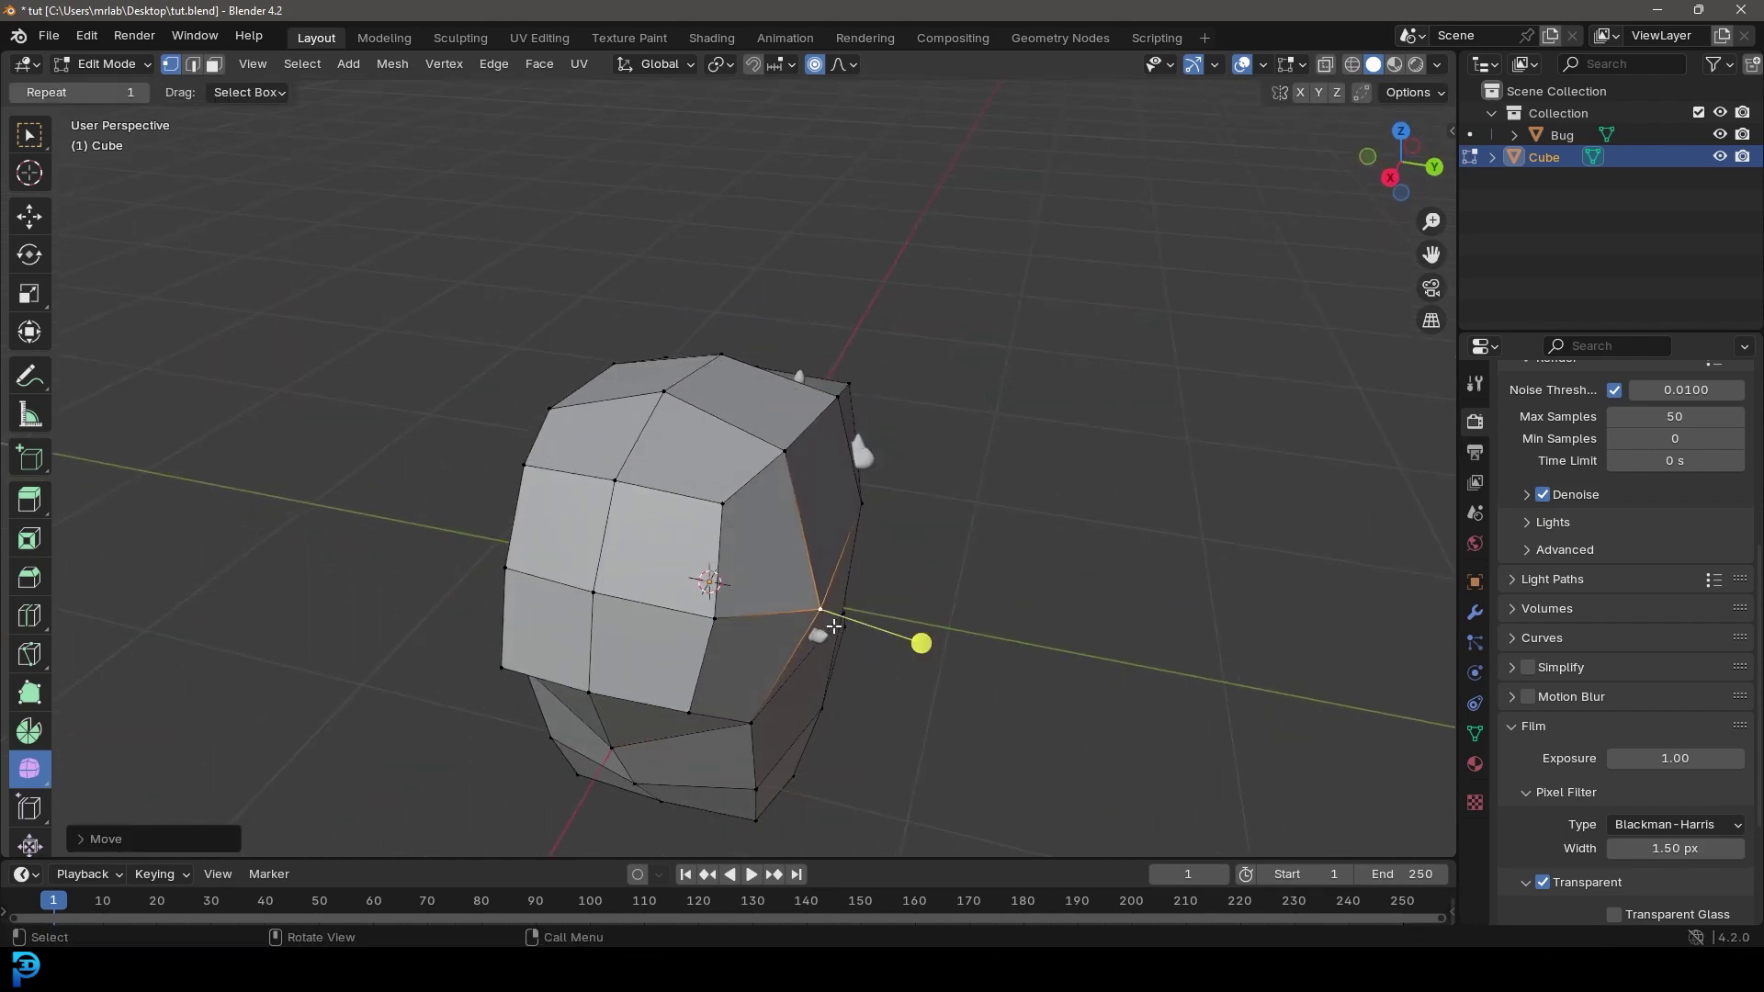
{"action": "middle_click_drag", "start_coordinate": [868, 525], "coordinate": [887, 477]}
{"action": "key", "text": "a"}
{"action": "key", "text": "a"}
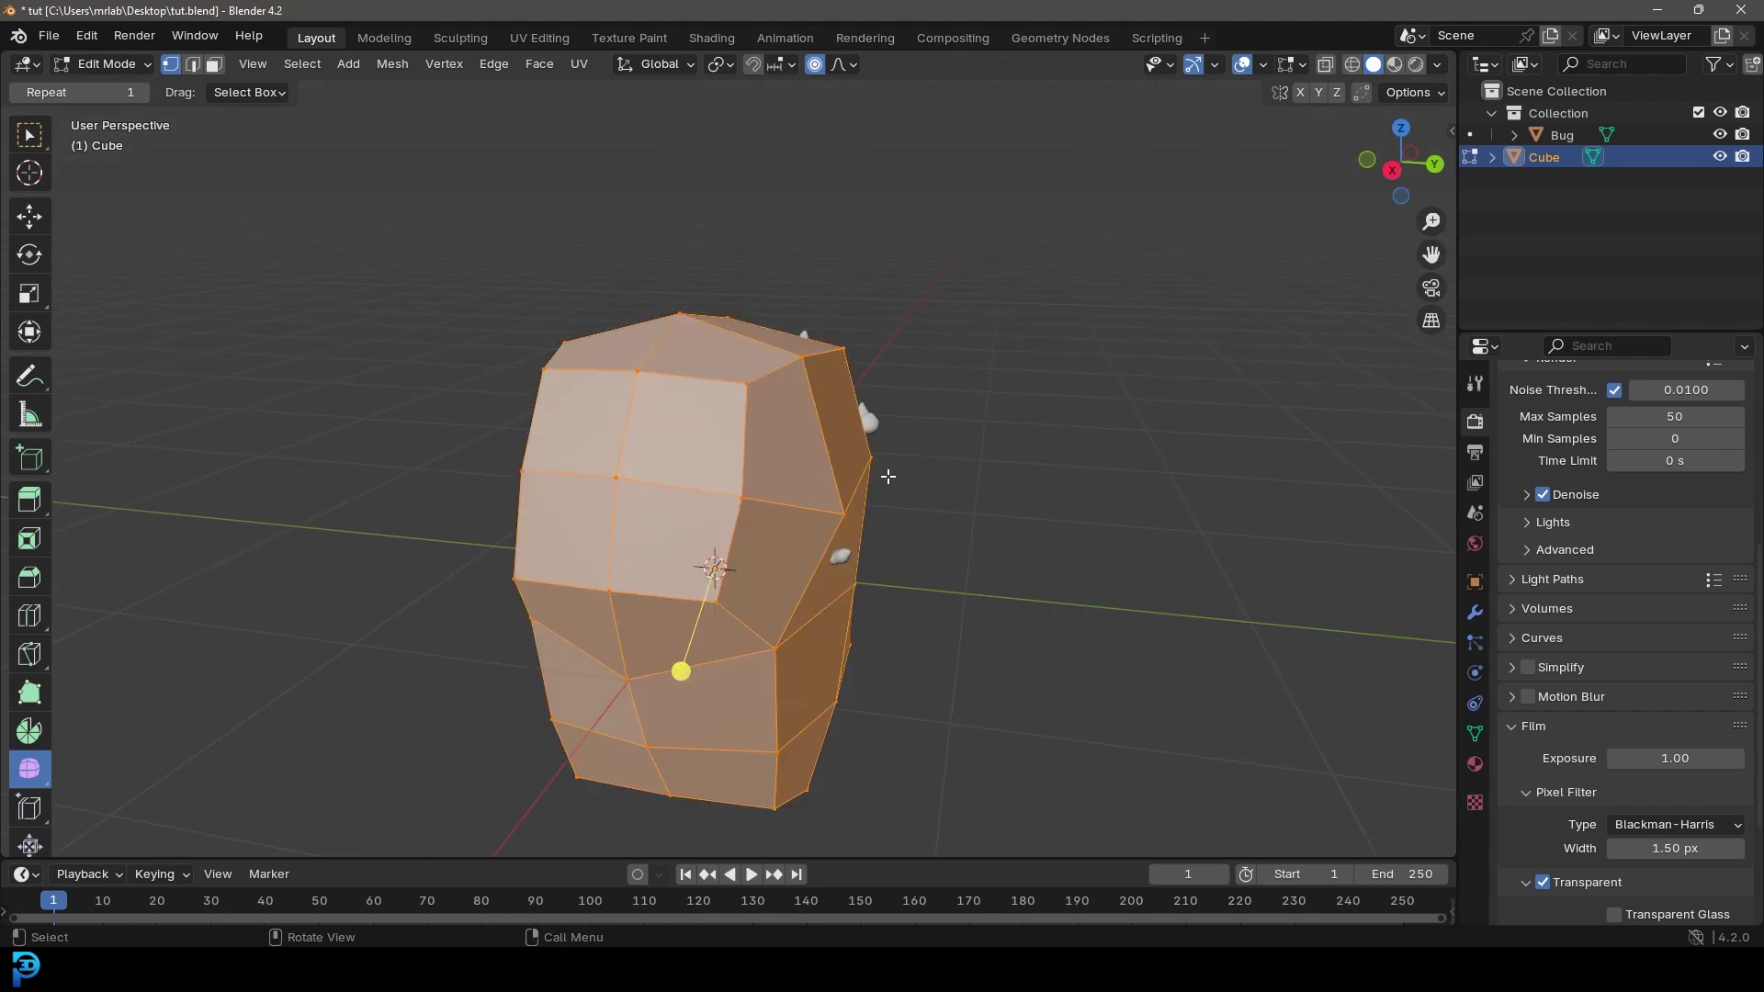
Subdivide the whole amber mesh
{"action": "right_click", "coordinate": [775, 377]}
{"action": "left_click", "coordinate": [665, 373]}
{"action": "middle_click_drag", "start_coordinate": [797, 415], "coordinate": [863, 610]}
Pull two vertices outward with proportional editing to make lumps
{"action": "left_click", "coordinate": [736, 540]}
{"action": "key", "text": "g"}
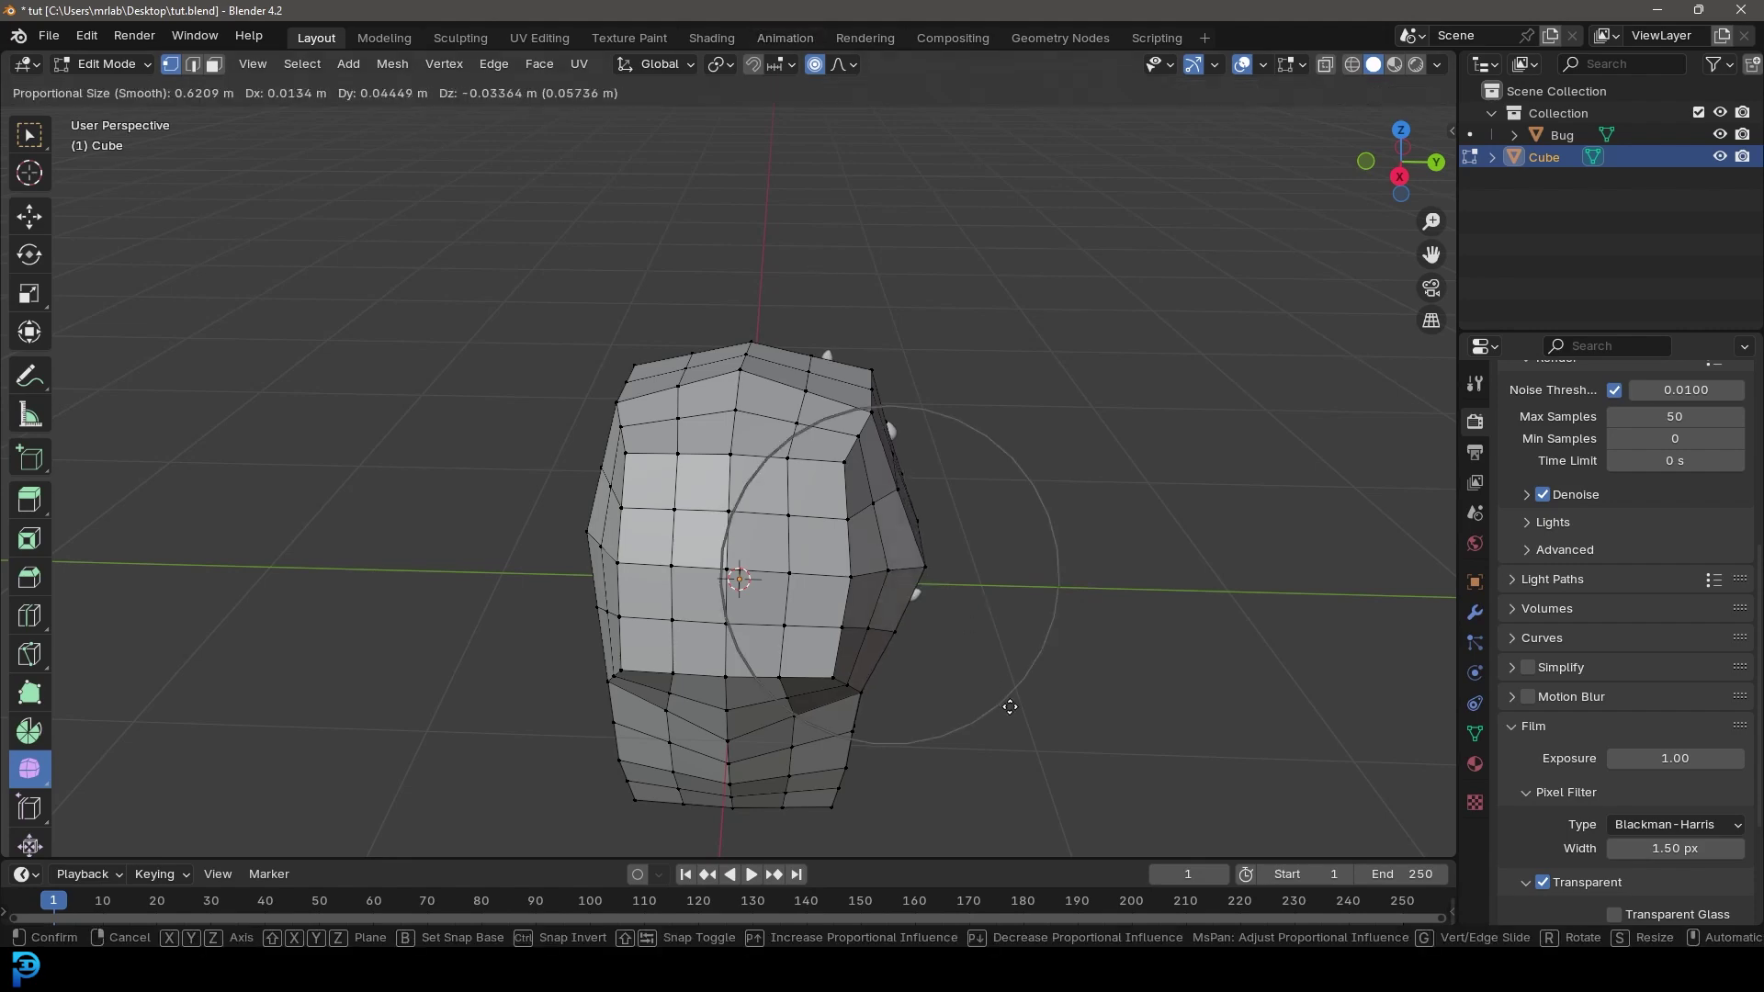
{"action": "scroll", "coordinate": [1038, 715], "scroll_direction": "up", "scroll_amount": 2}
{"action": "left_click", "coordinate": [1043, 716]}
{"action": "left_click", "coordinate": [875, 396]}
{"action": "middle_click_drag", "start_coordinate": [876, 396], "coordinate": [816, 401]}
{"action": "scroll", "coordinate": [863, 459], "scroll_direction": "up", "scroll_amount": 2}
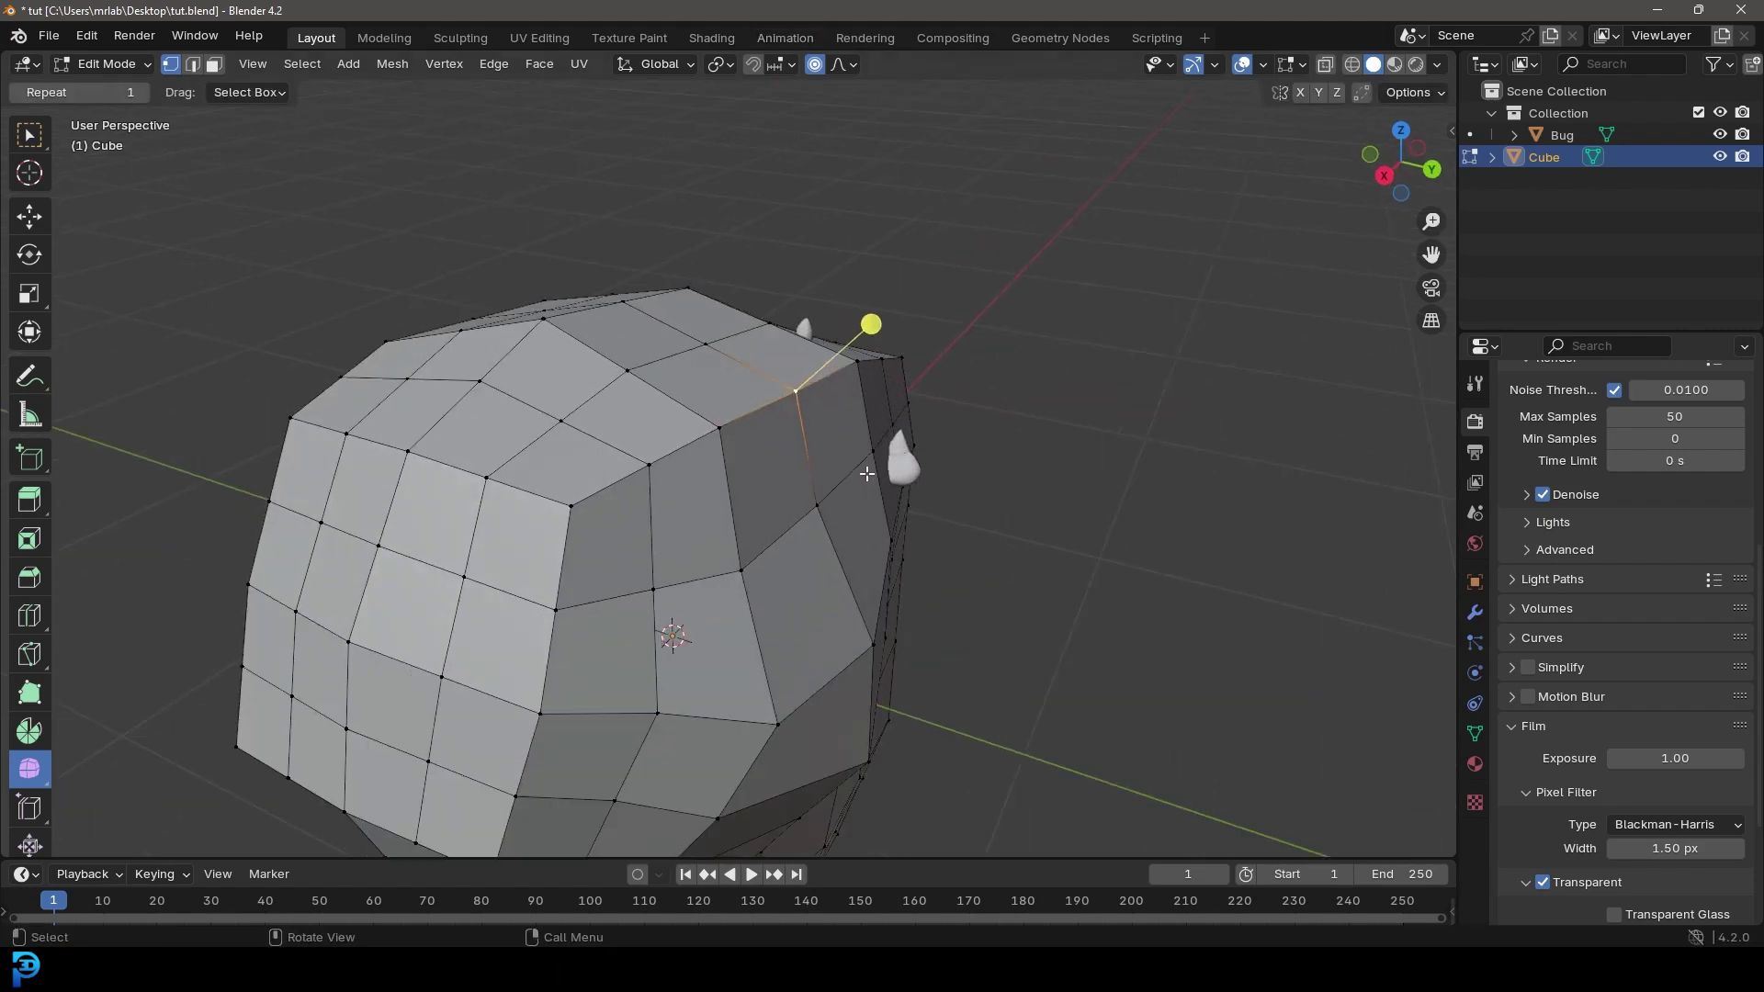
{"action": "left_click", "coordinate": [889, 445]}
{"action": "key", "text": "g"}
{"action": "scroll", "coordinate": [941, 445], "scroll_direction": "down", "scroll_amount": 3}
{"action": "left_click", "coordinate": [942, 448]}
Pull a third vertex on the upper side outward with soft falloff
{"action": "middle_click_drag", "start_coordinate": [941, 447], "coordinate": [670, 339]}
{"action": "scroll", "coordinate": [730, 347], "scroll_direction": "up", "scroll_amount": 2}
{"action": "key", "text": "g"}
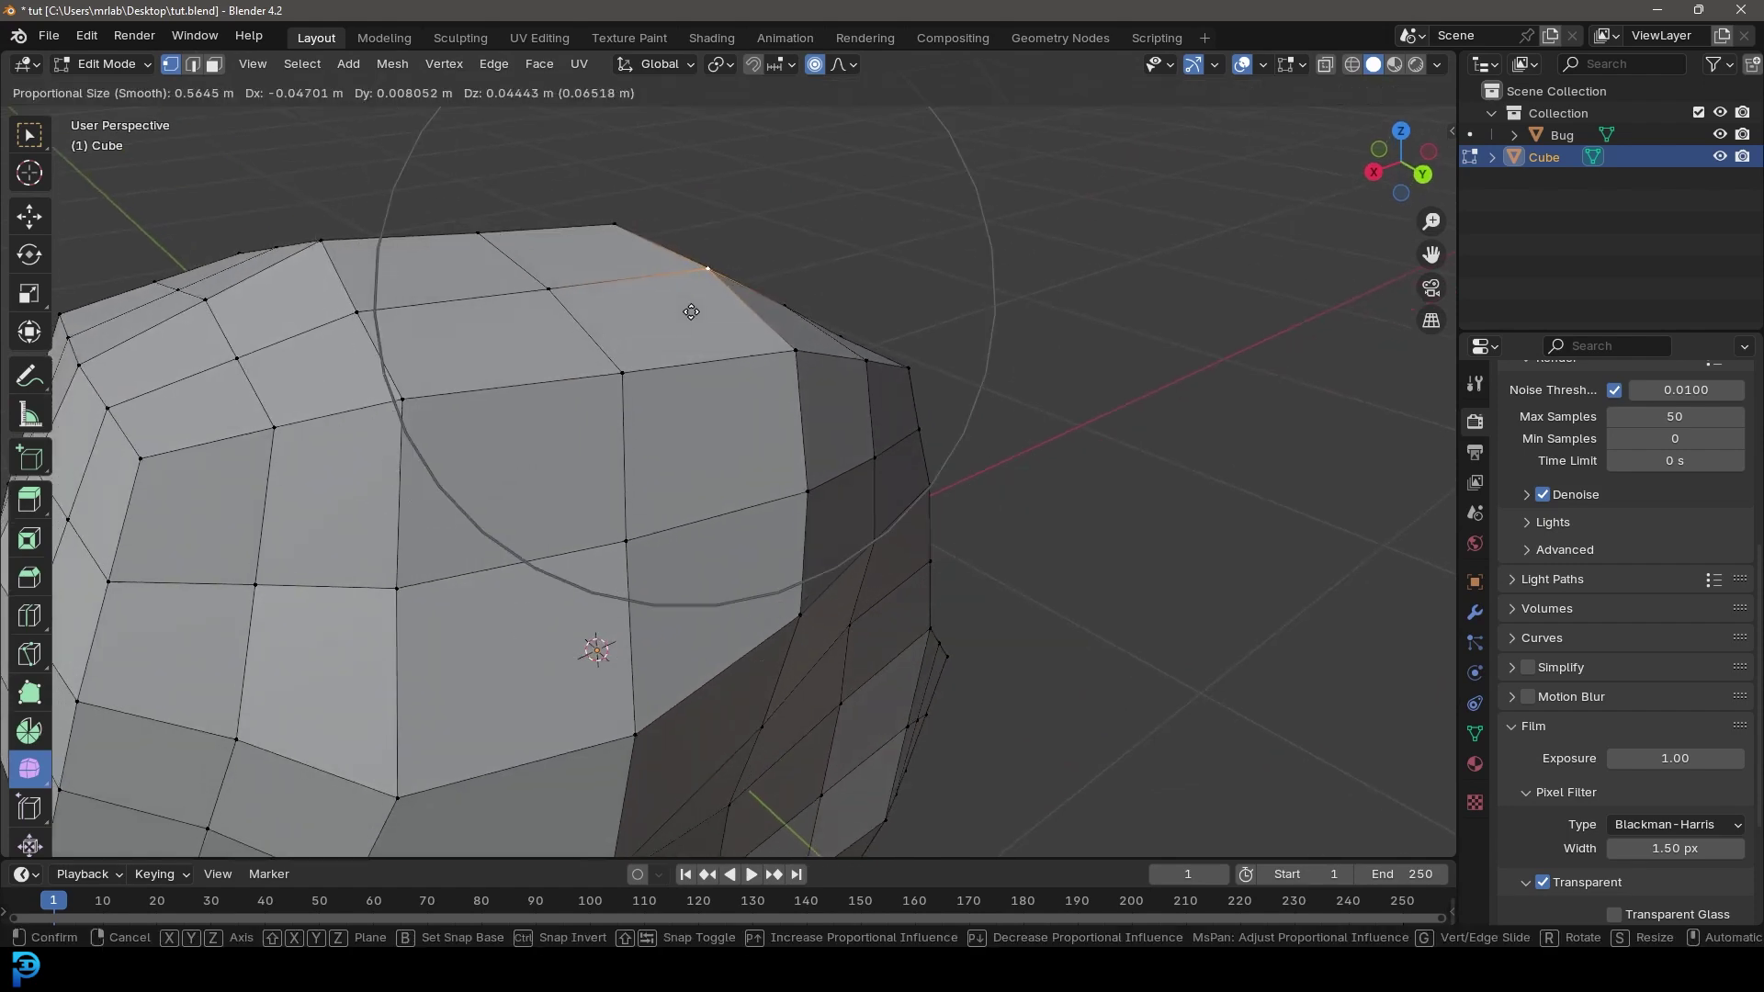
{"action": "left_click", "coordinate": [695, 307]}
{"action": "scroll", "coordinate": [695, 367], "scroll_direction": "down", "scroll_amount": 4}
{"action": "middle_click_drag", "start_coordinate": [692, 441], "coordinate": [910, 501]}
Select all and smooth the mesh into a rounded pebble shape
{"action": "key", "text": "a"}
{"action": "scroll", "coordinate": [922, 602], "scroll_direction": "up", "scroll_amount": 3}
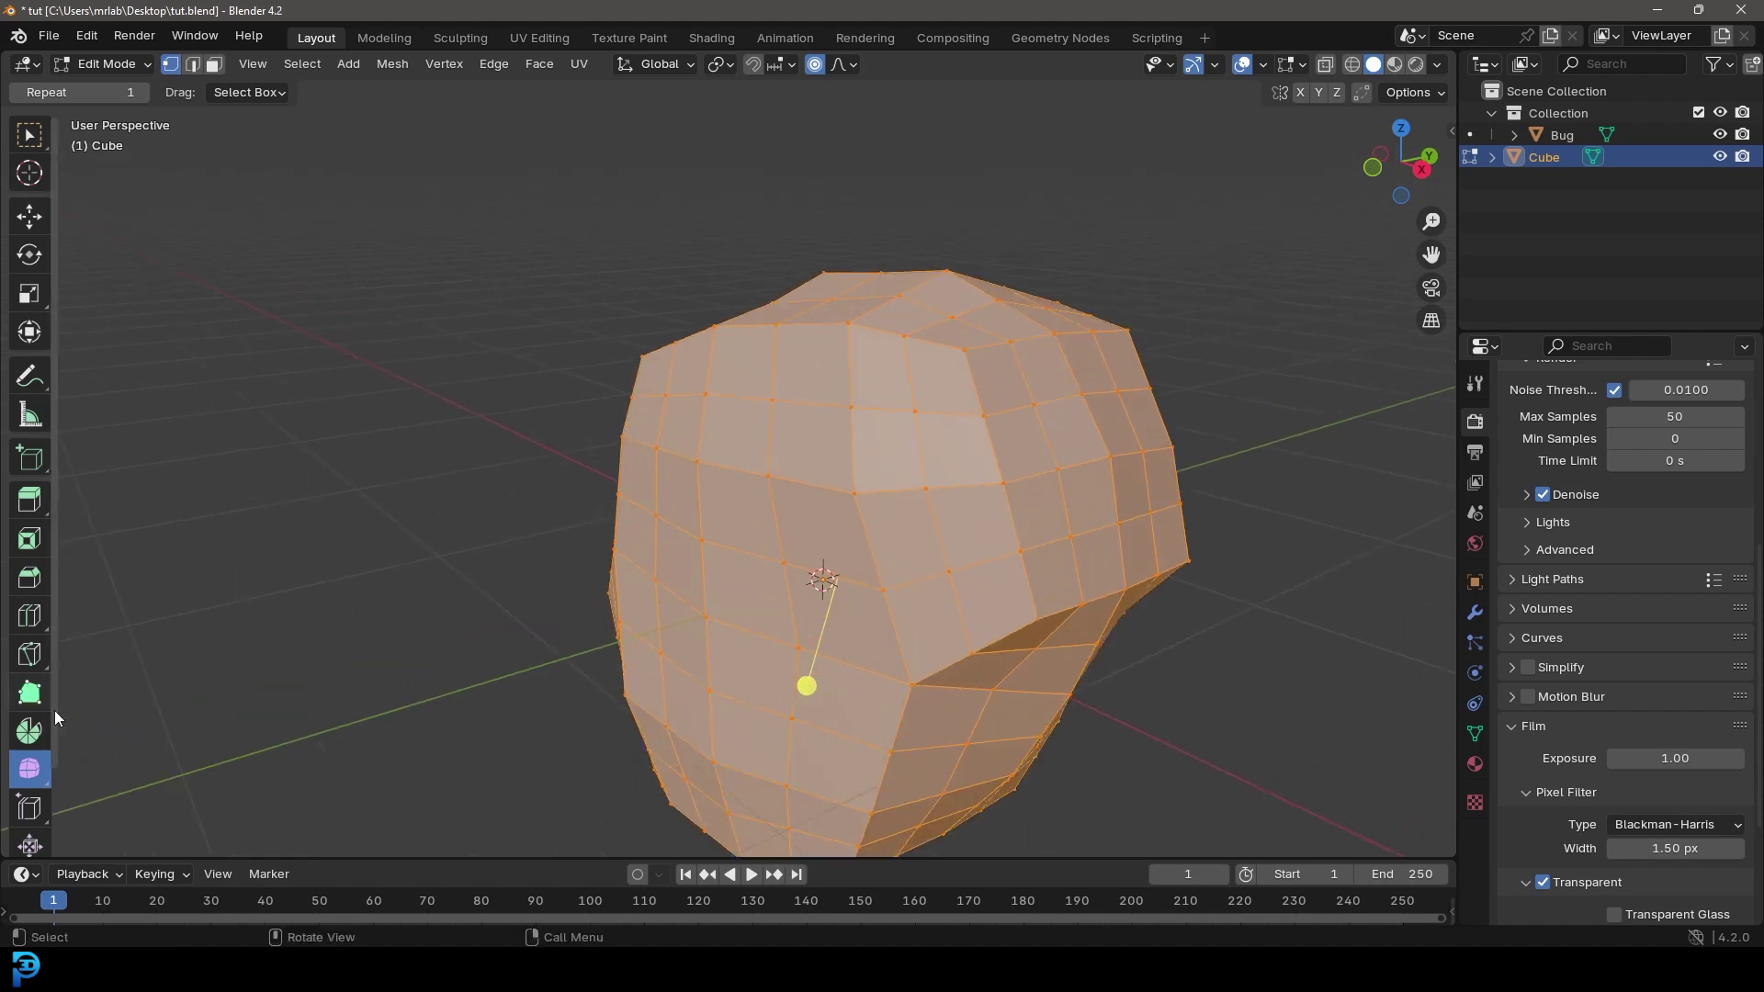
{"action": "left_click_drag", "start_coordinate": [808, 683], "coordinate": [1074, 732]}
{"action": "scroll", "coordinate": [992, 624], "scroll_direction": "down", "scroll_amount": 2}
{"action": "middle_click_drag", "start_coordinate": [840, 528], "coordinate": [944, 503]}
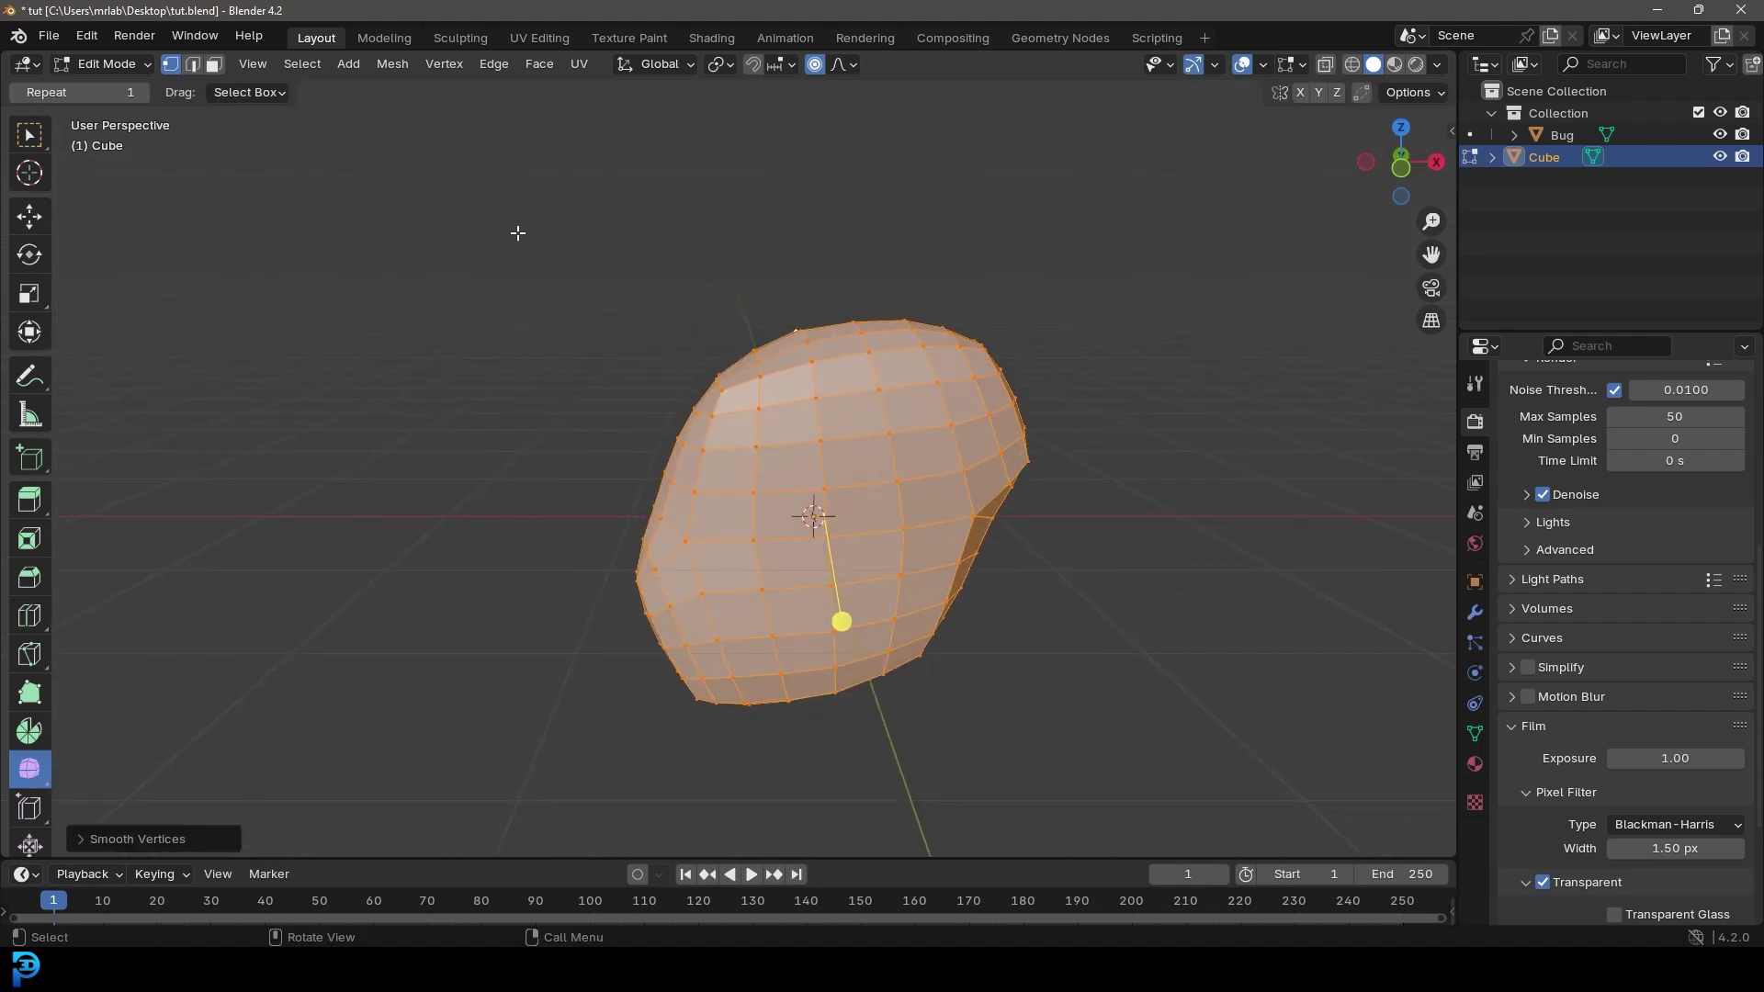
{"action": "left_click", "coordinate": [85, 65]}
Return to Object Mode and shade the amber shape smooth
{"action": "left_click", "coordinate": [129, 102]}
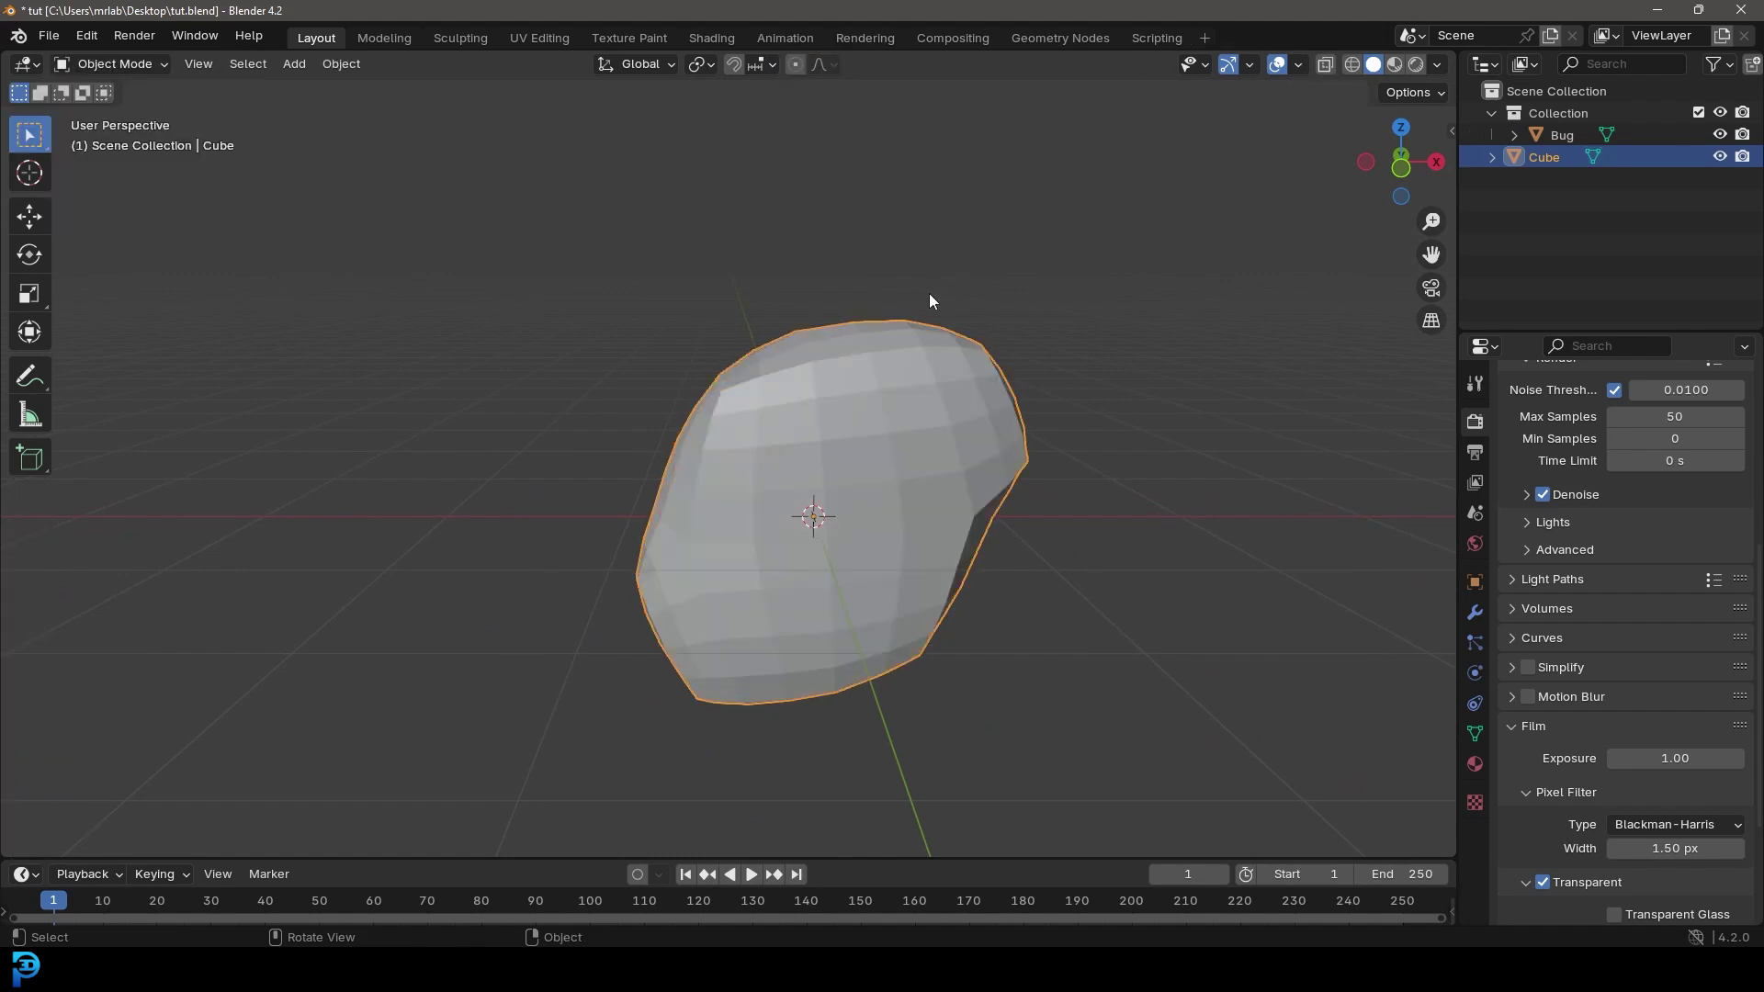
{"action": "right_click", "coordinate": [933, 340]}
{"action": "left_click", "coordinate": [822, 327]}
{"action": "middle_click_drag", "start_coordinate": [1050, 341], "coordinate": [1047, 436]}
Add a Subdivision Surface modifier to the blob
{"action": "left_click", "coordinate": [1474, 612]}
{"action": "left_click", "coordinate": [1593, 419]}
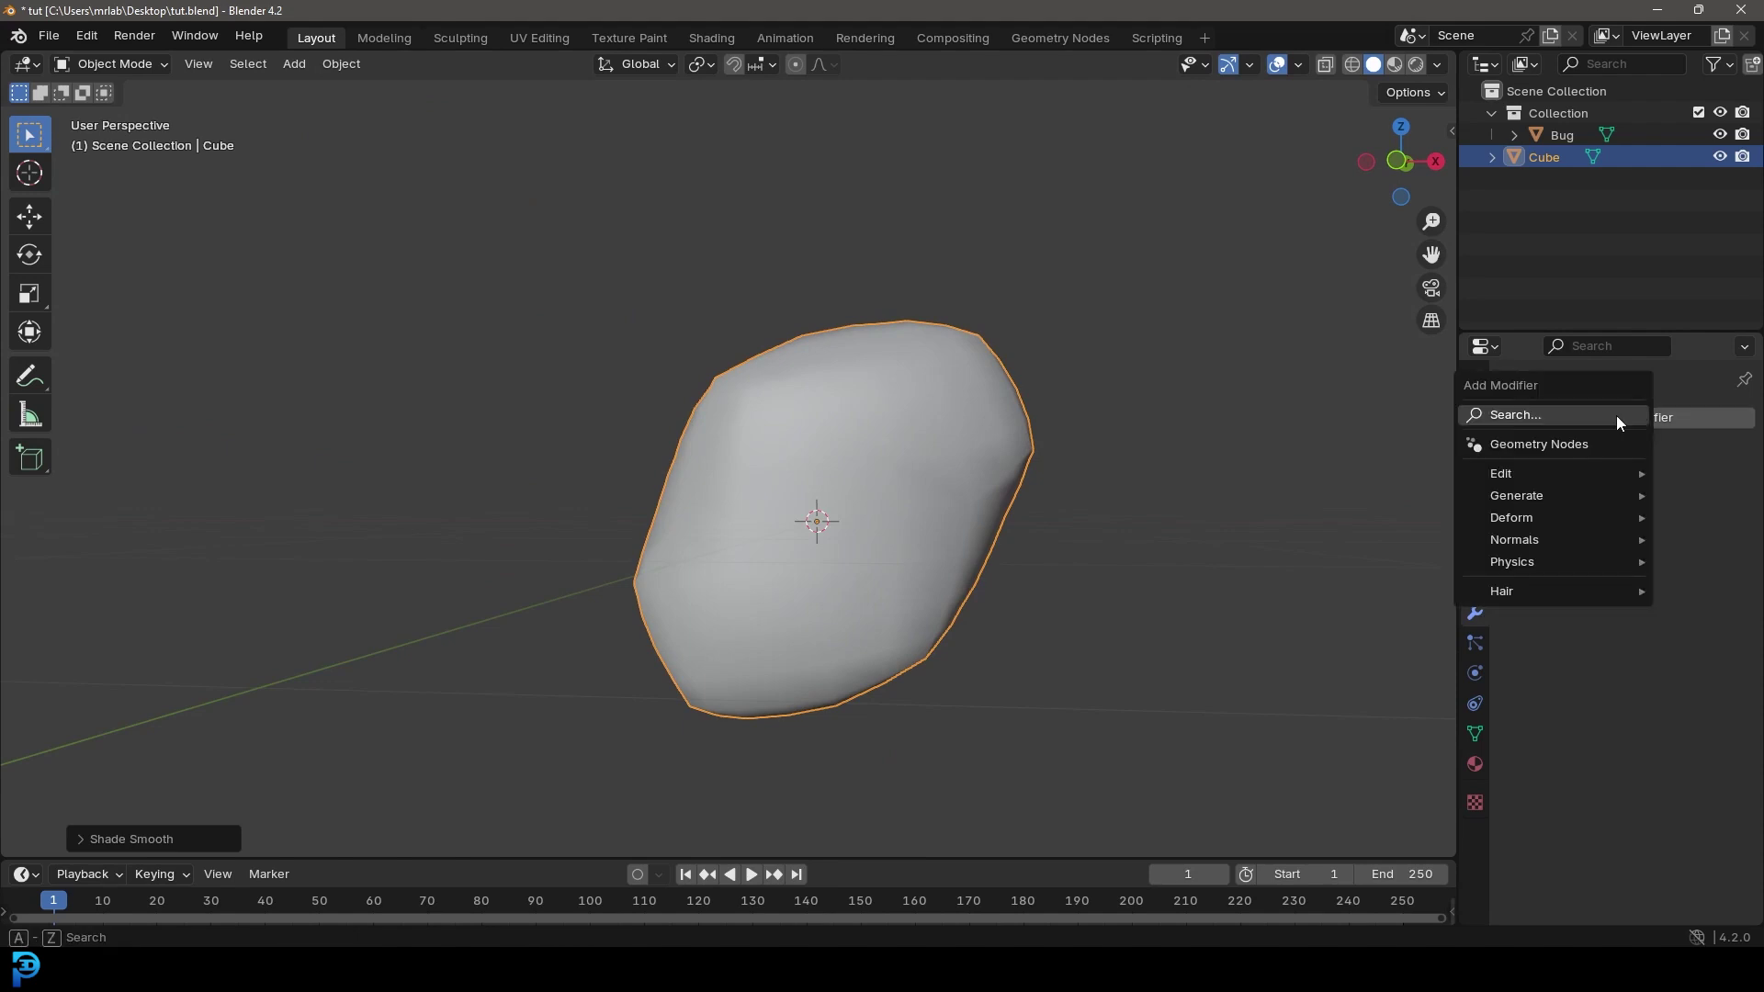
{"action": "left_click", "coordinate": [1555, 414]}
{"action": "type", "text": "sub"}
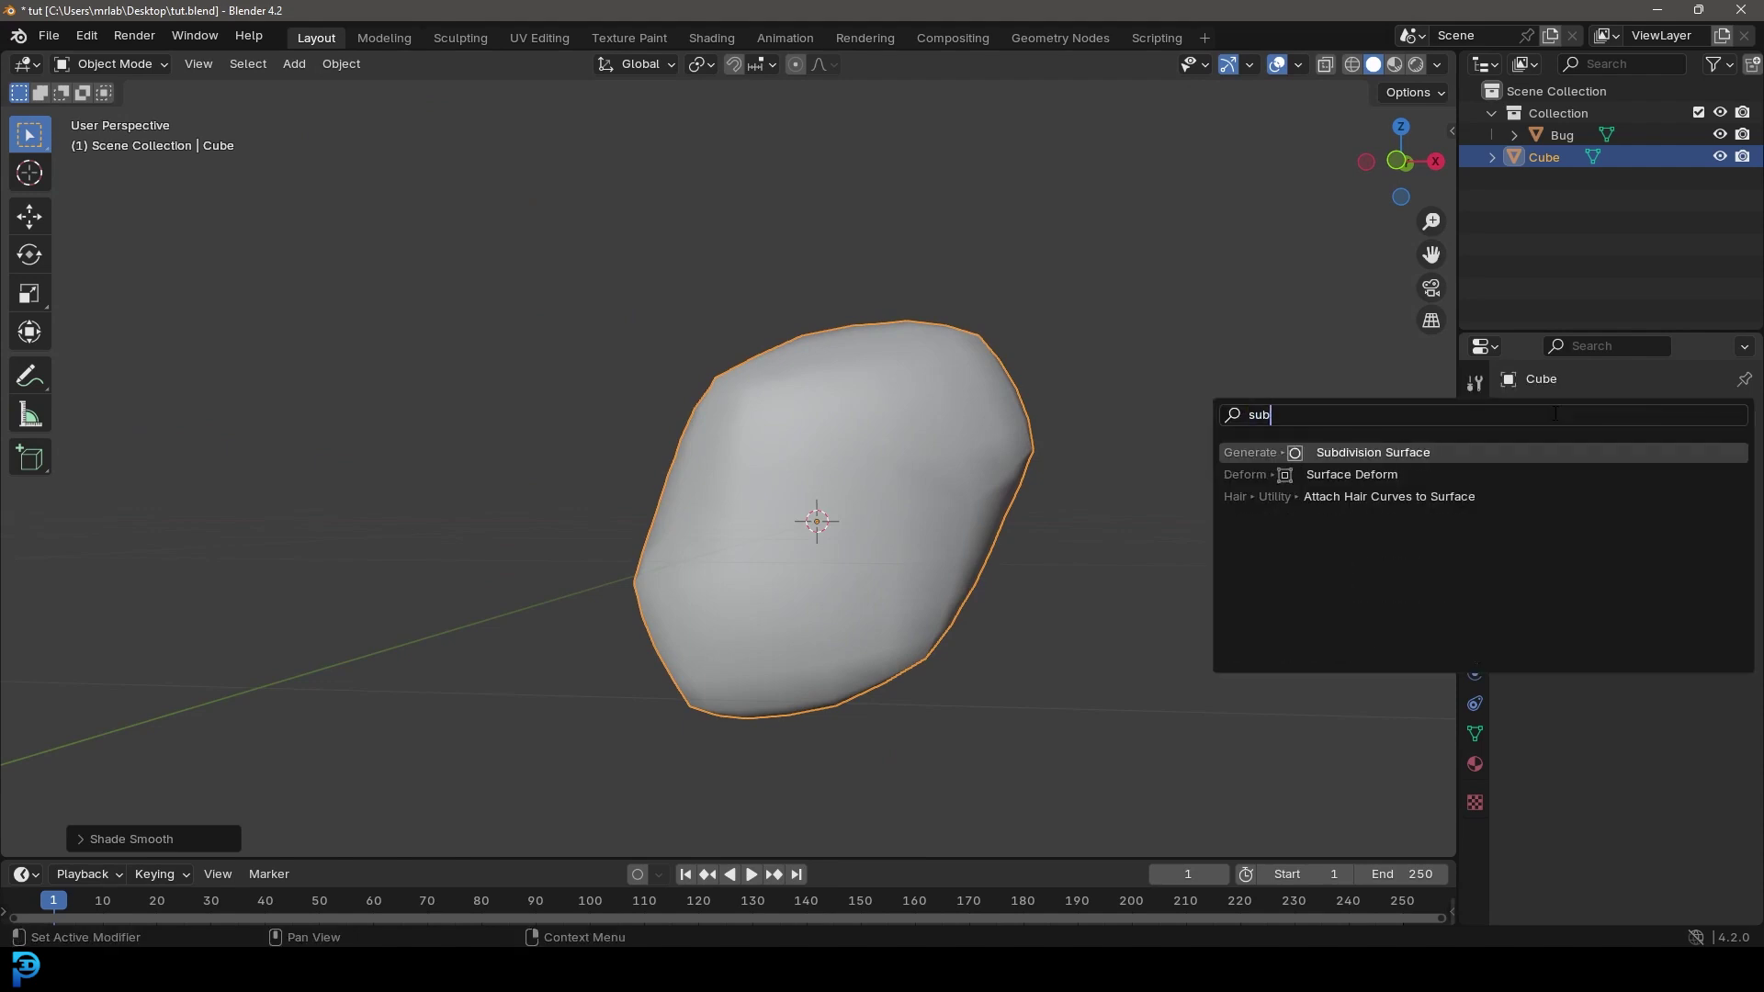
{"action": "left_click", "coordinate": [1374, 452]}
{"action": "middle_click_drag", "start_coordinate": [1210, 417], "coordinate": [1011, 483]}
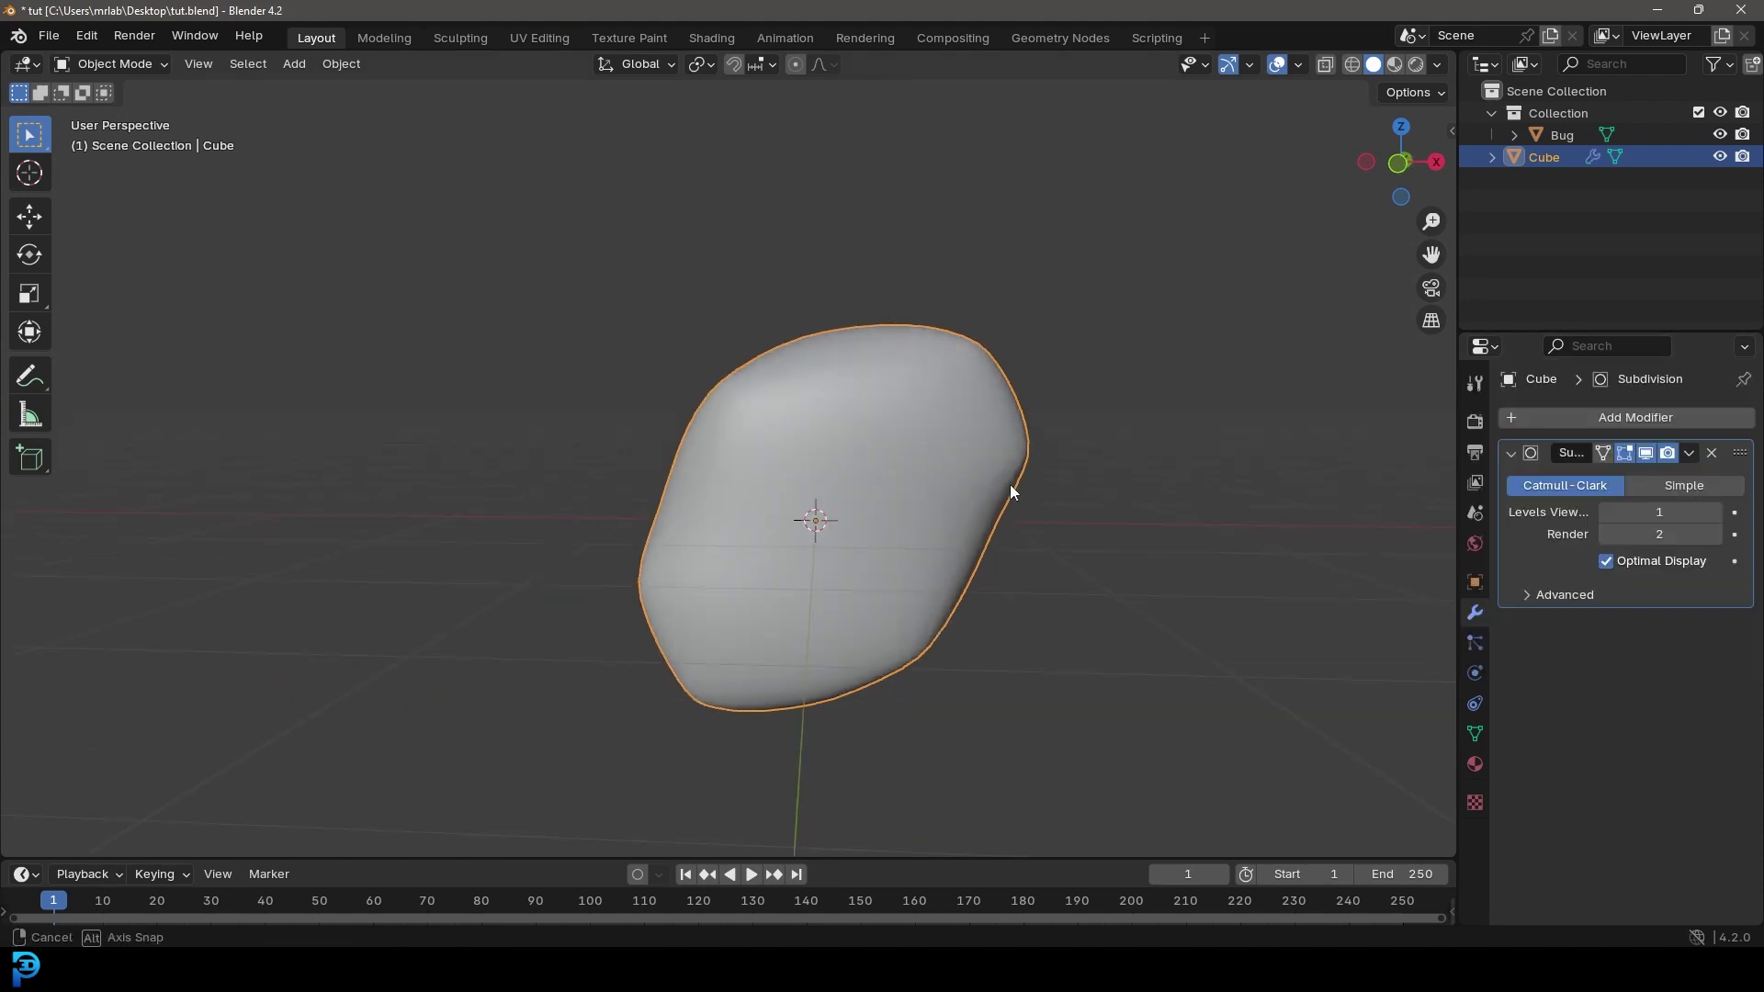
Add a Displace modifier to the blob
{"action": "left_click", "coordinate": [1607, 417]}
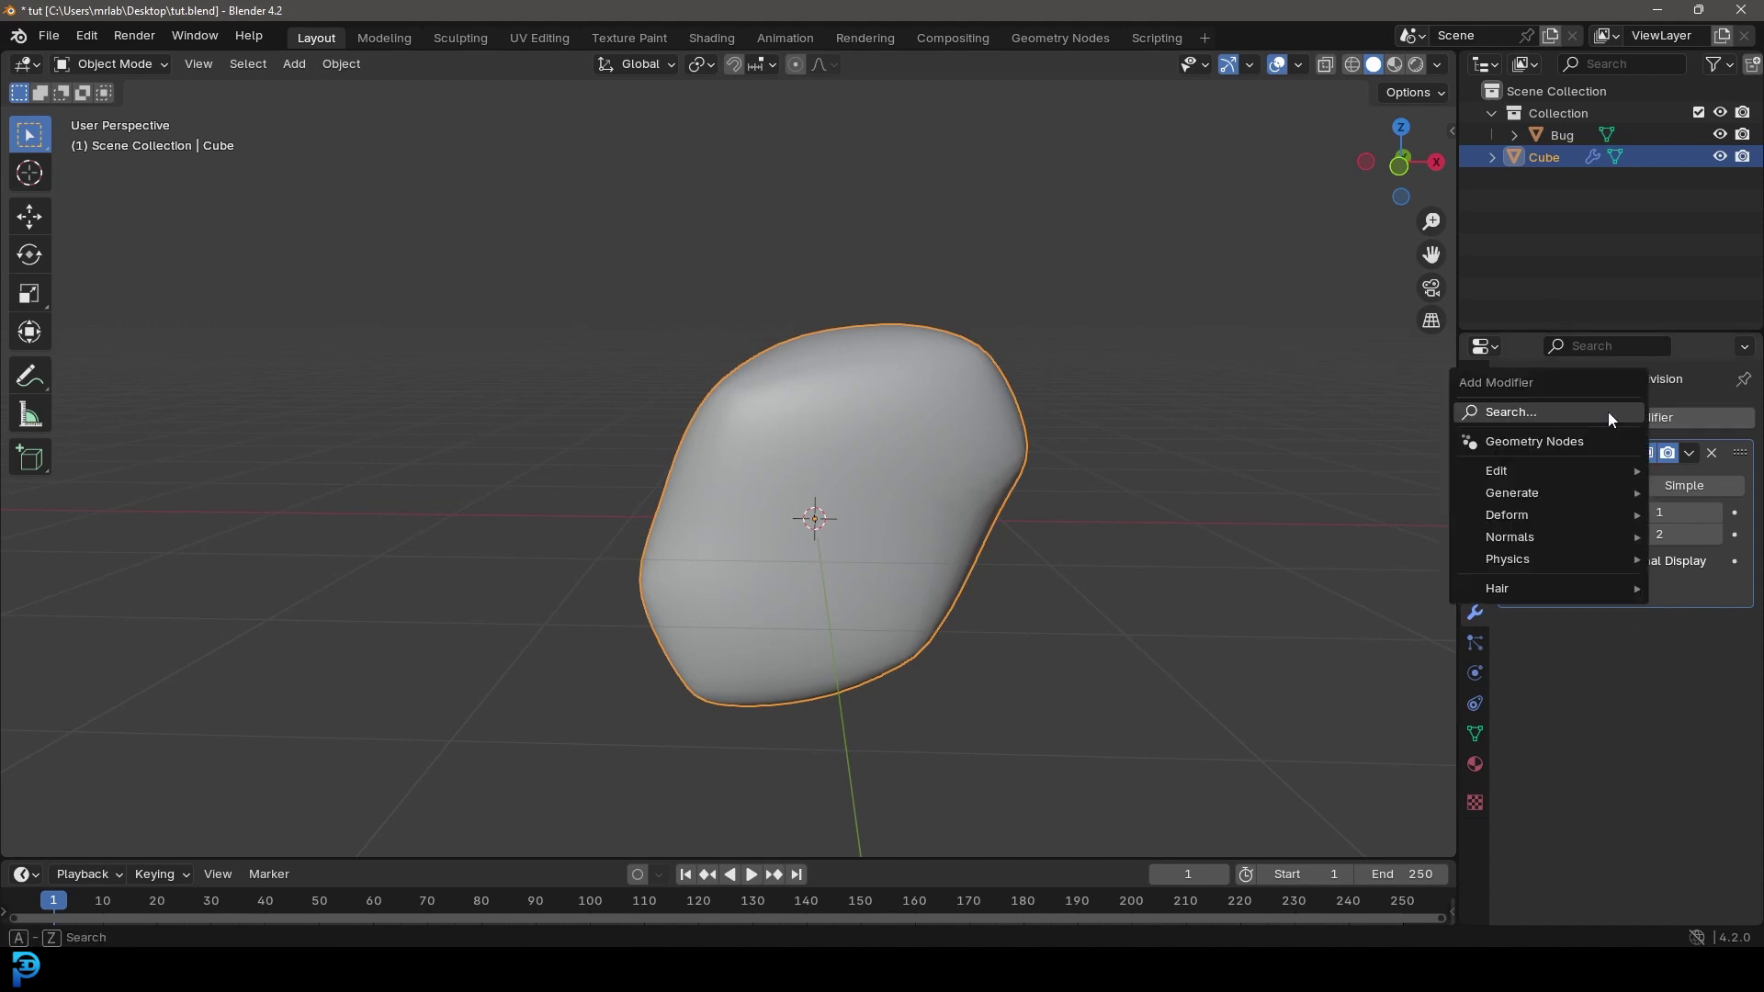
{"action": "left_click", "coordinate": [1565, 415]}
{"action": "type", "text": "displ"}
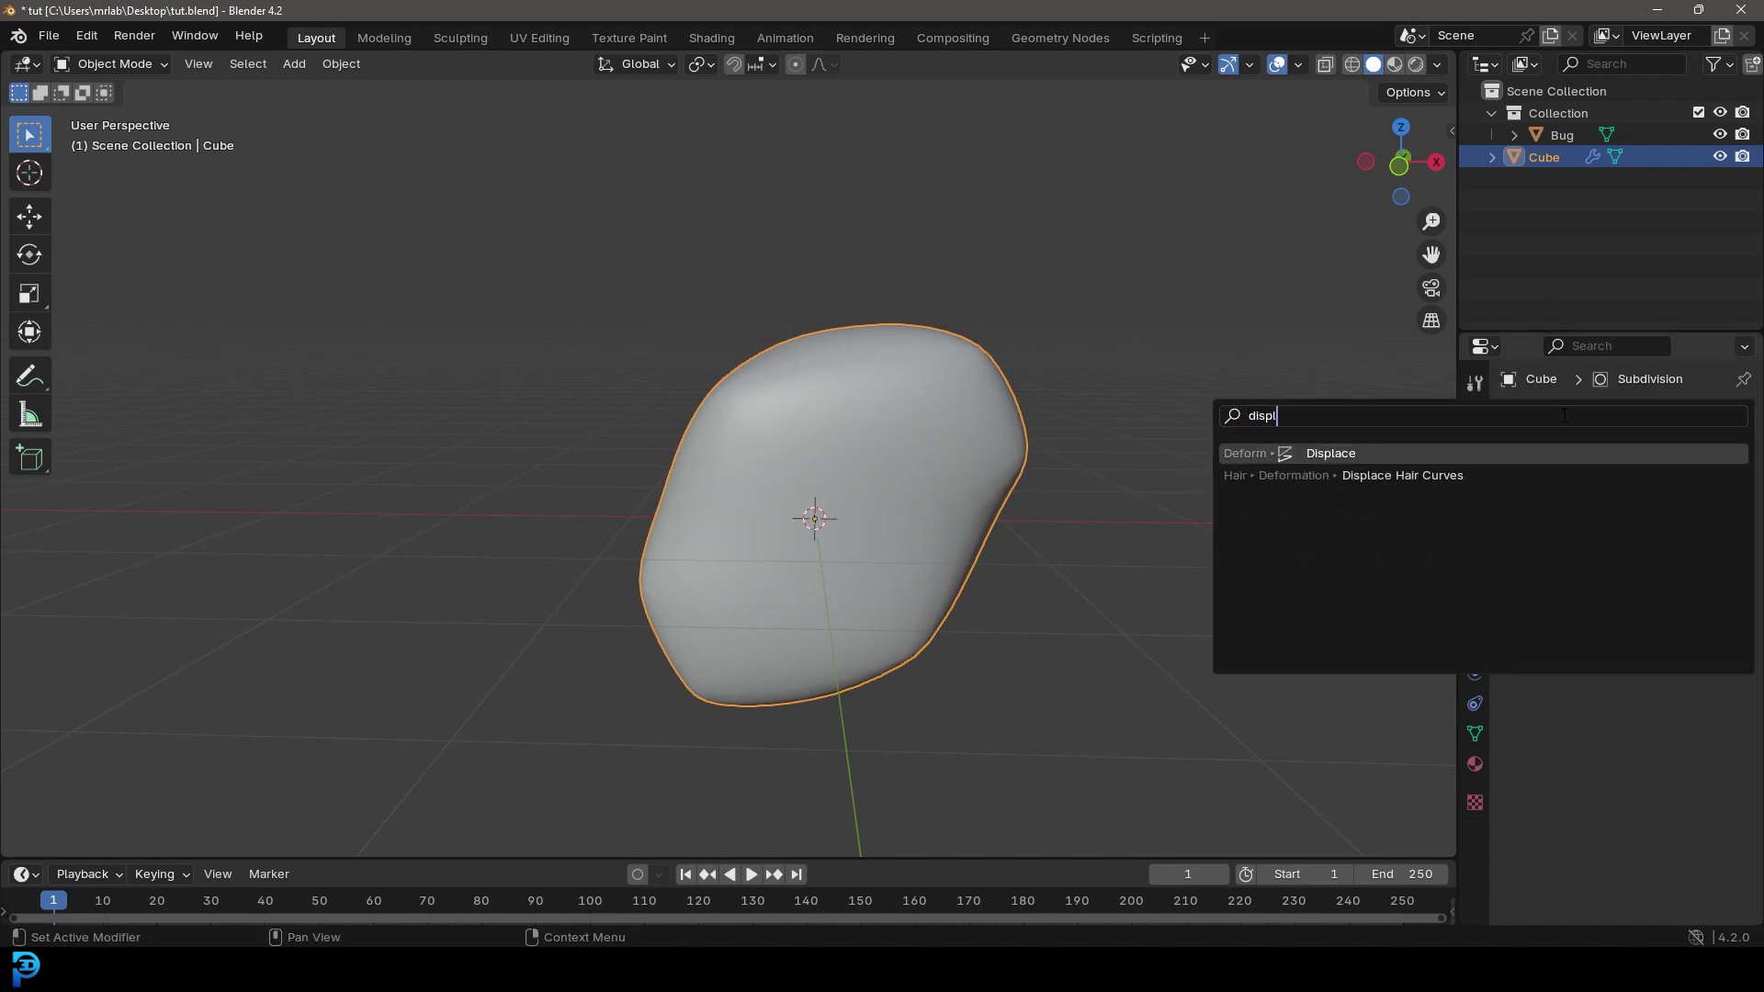
{"action": "left_click", "coordinate": [1424, 453]}
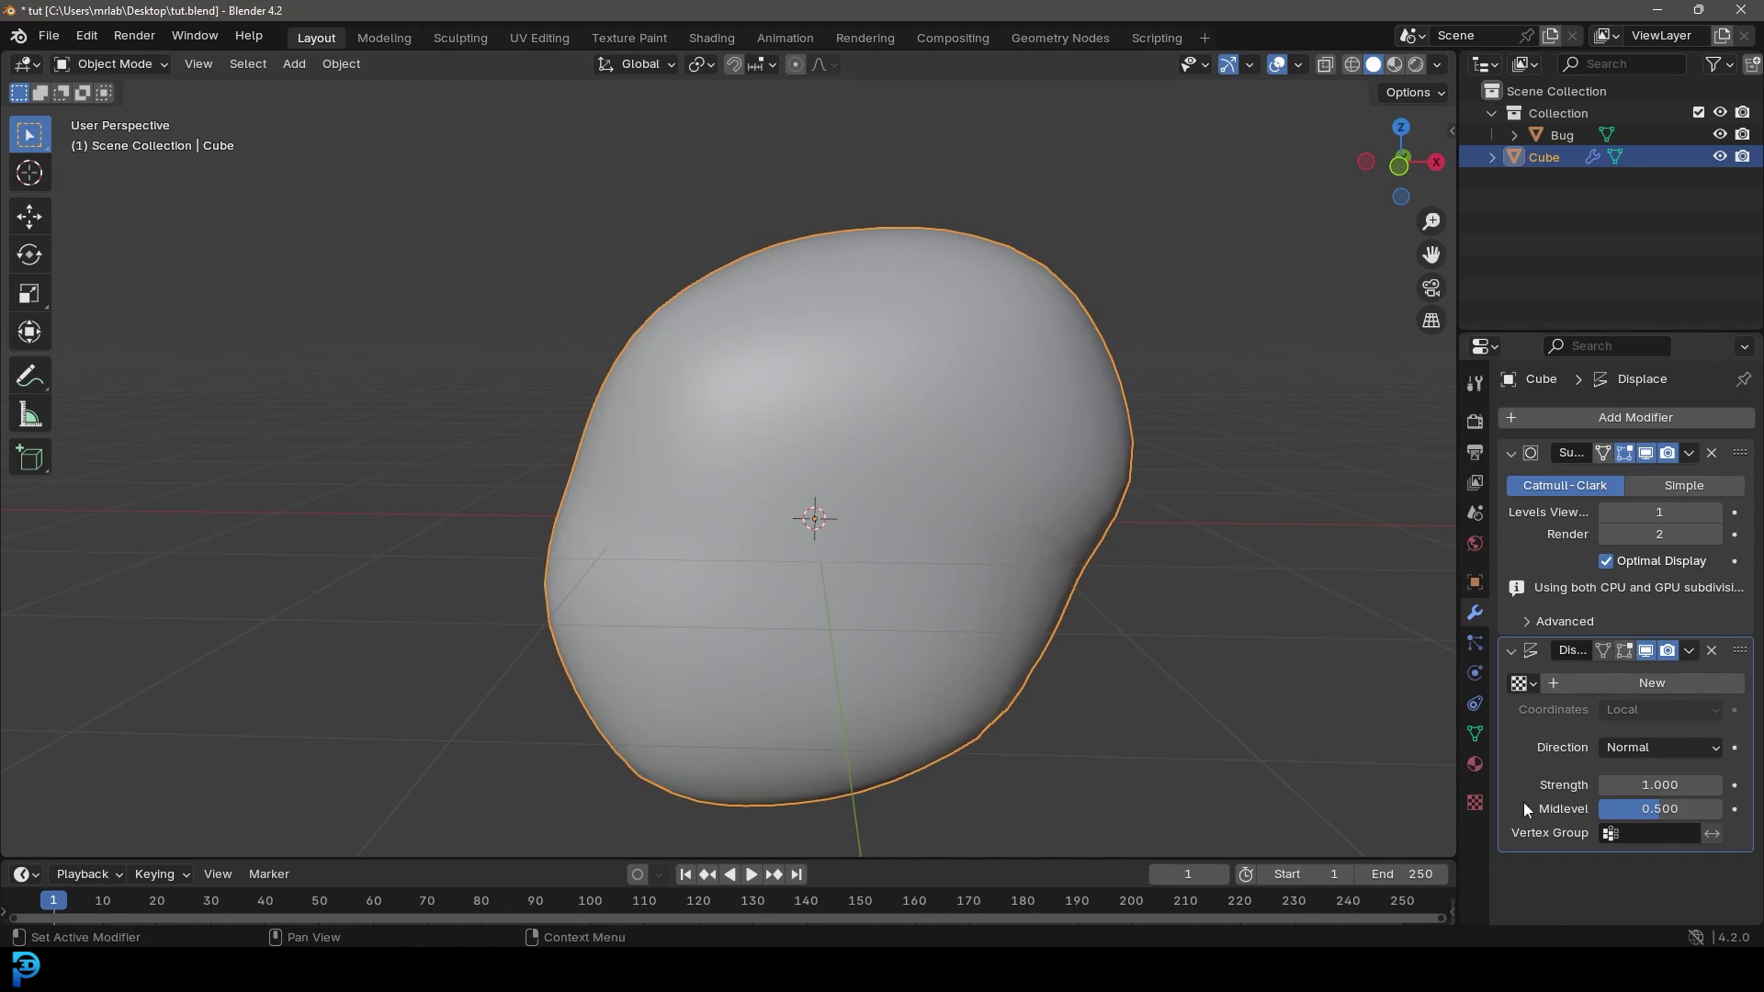
Give the Displace modifier a new Clouds texture with size 1.00
{"action": "left_click", "coordinate": [1475, 802]}
{"action": "left_click", "coordinate": [1634, 450]}
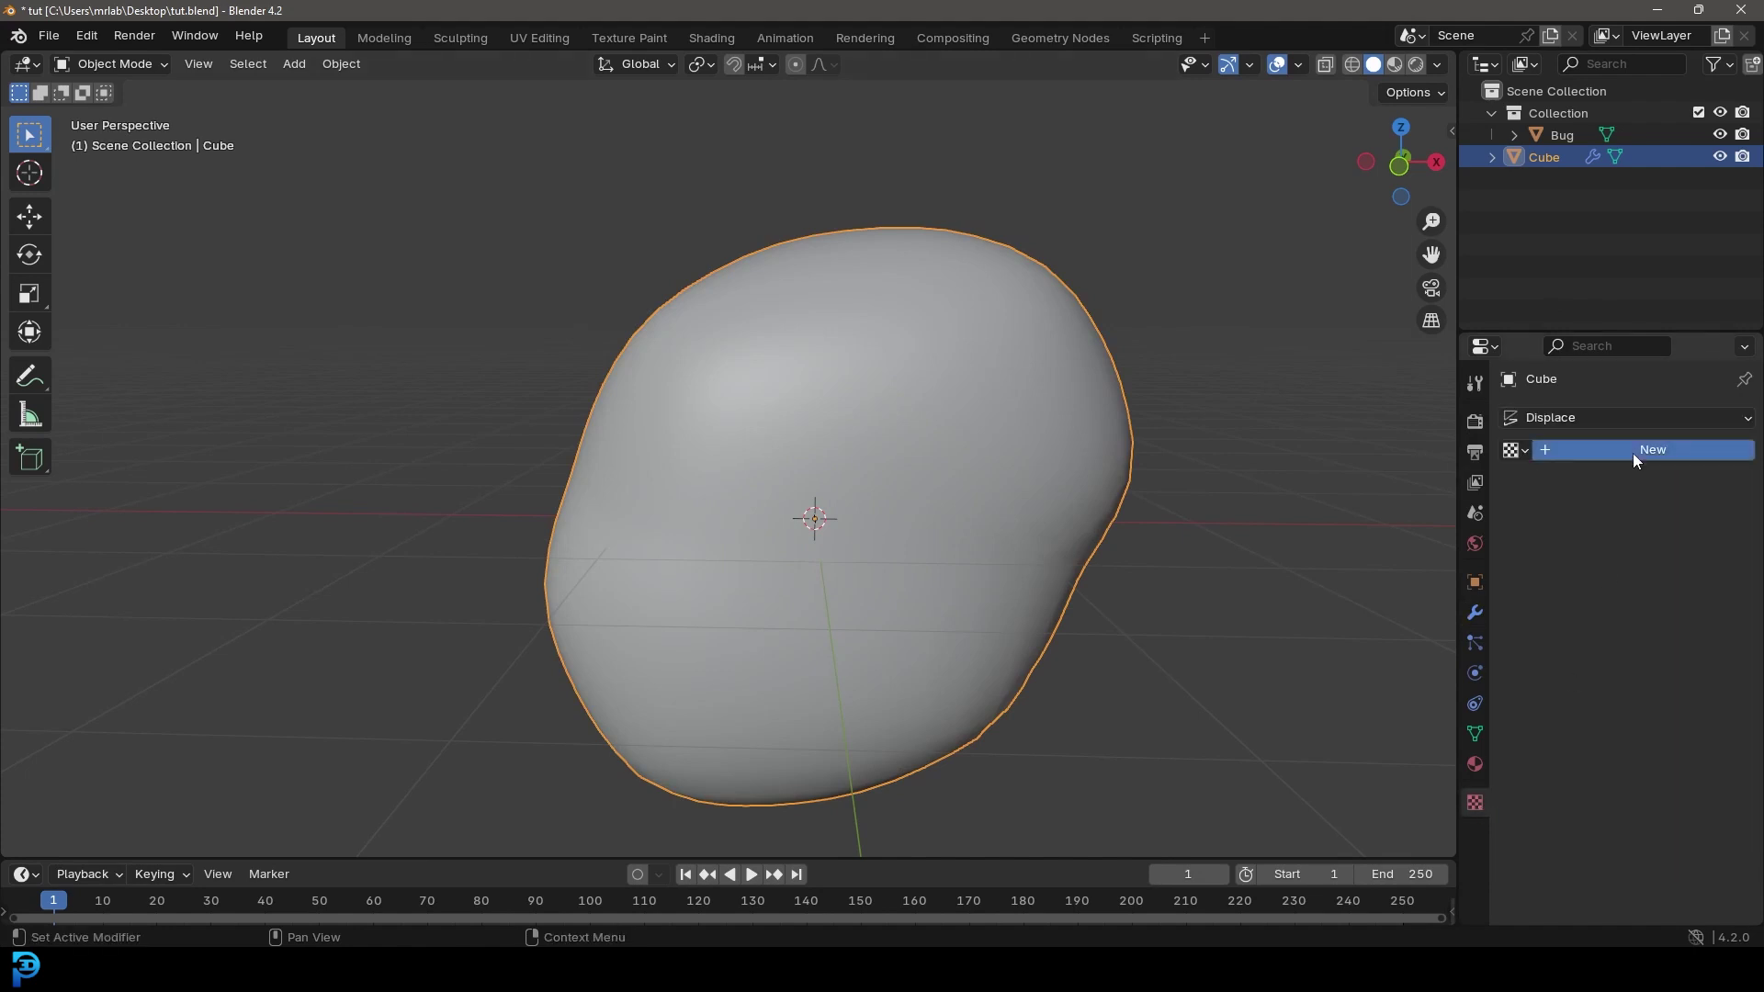
{"action": "left_click", "coordinate": [1607, 477]}
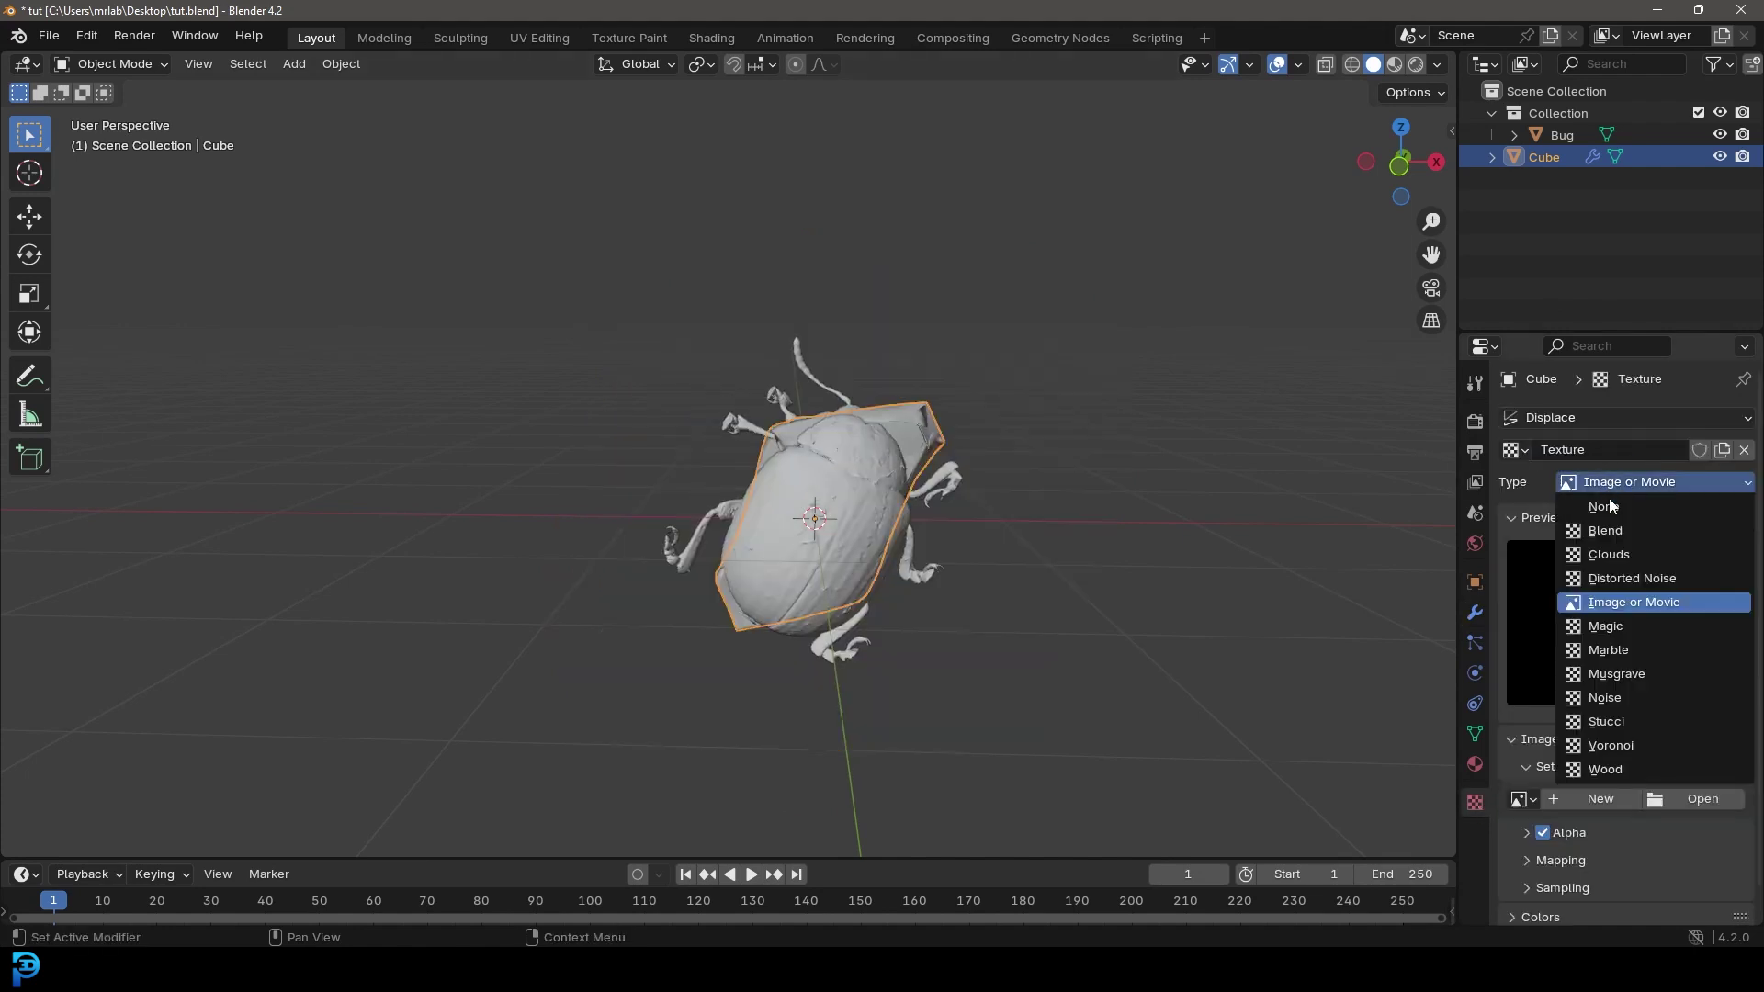
{"action": "left_click", "coordinate": [1600, 551]}
{"action": "scroll", "coordinate": [1575, 726], "scroll_direction": "down", "scroll_amount": 2}
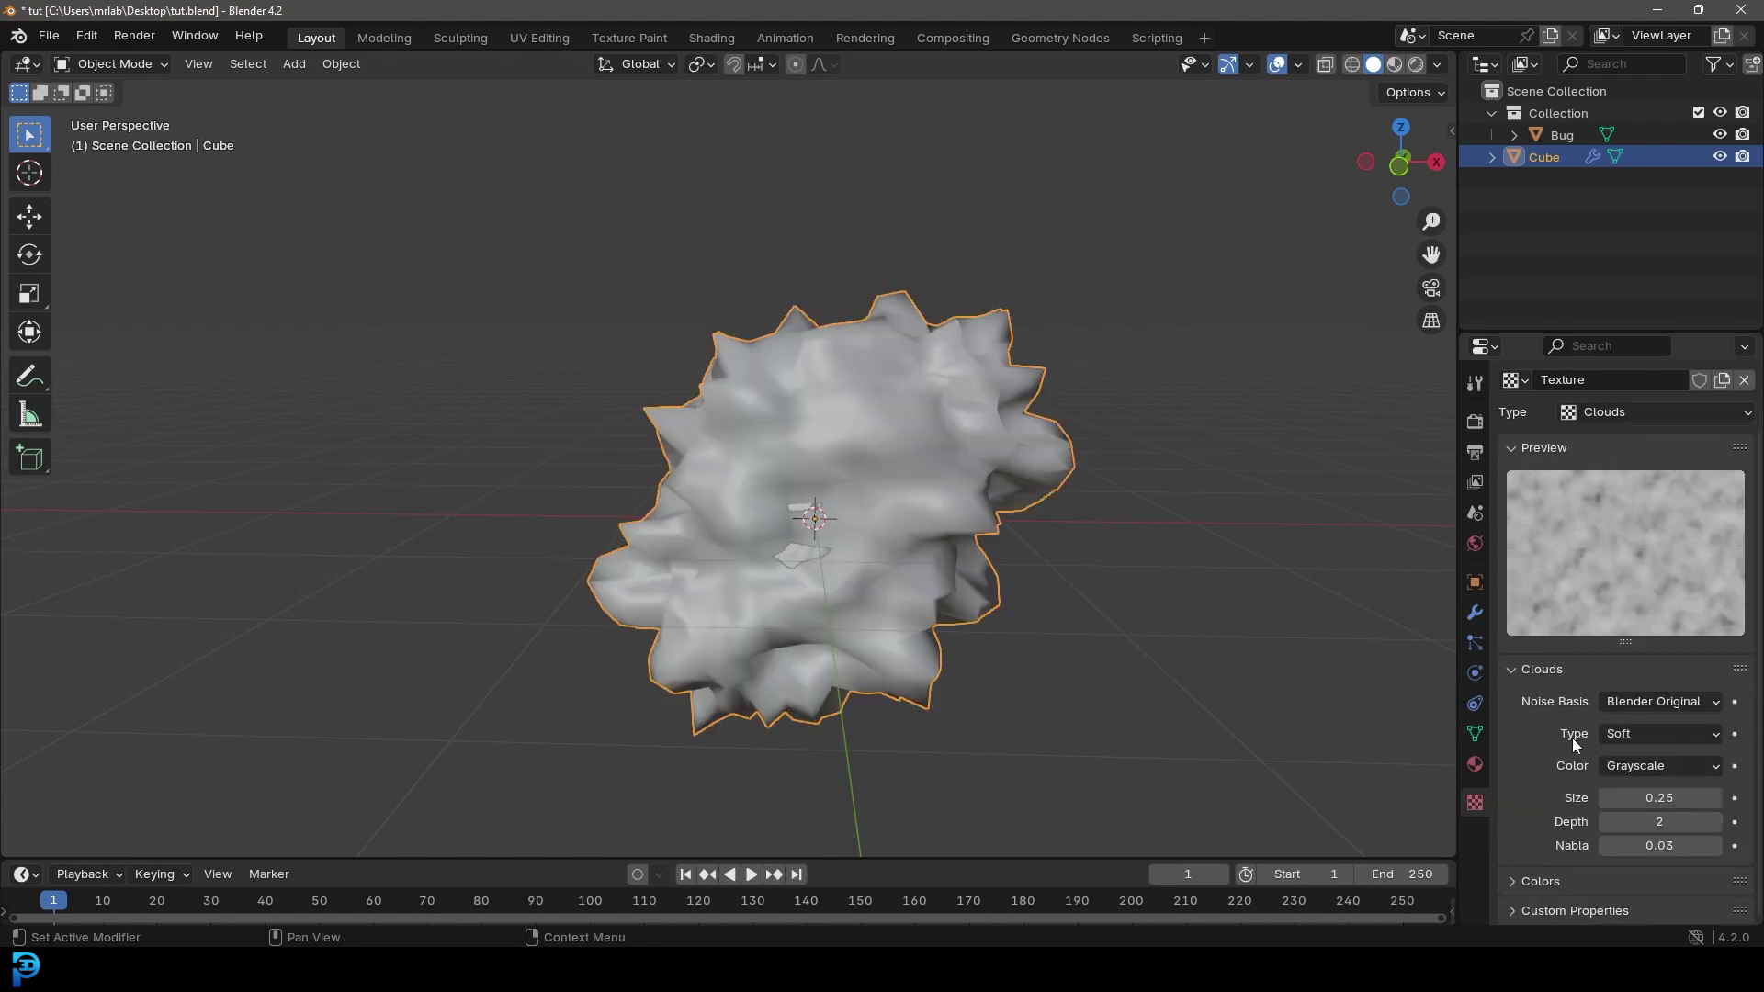
{"action": "type", "text": "1"}
{"action": "key", "text": "Return"}
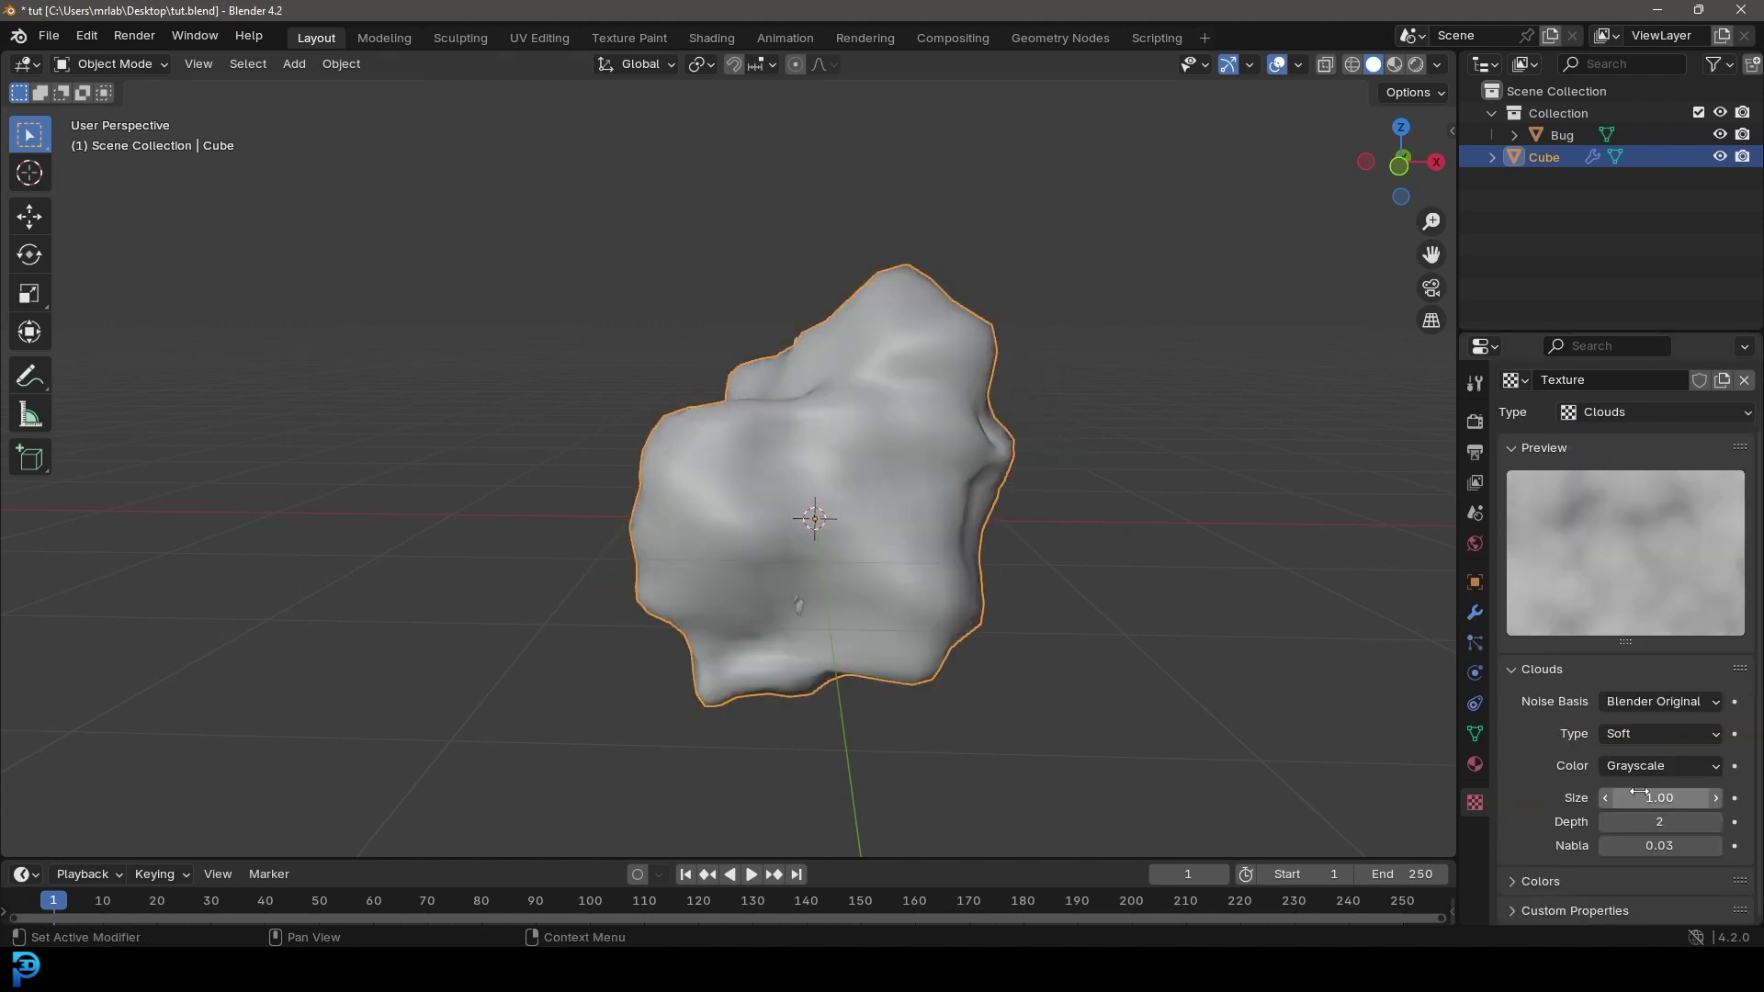
Lower the displacement strength to 0.22 and collapse both modifier panels
{"action": "left_click", "coordinate": [1473, 614]}
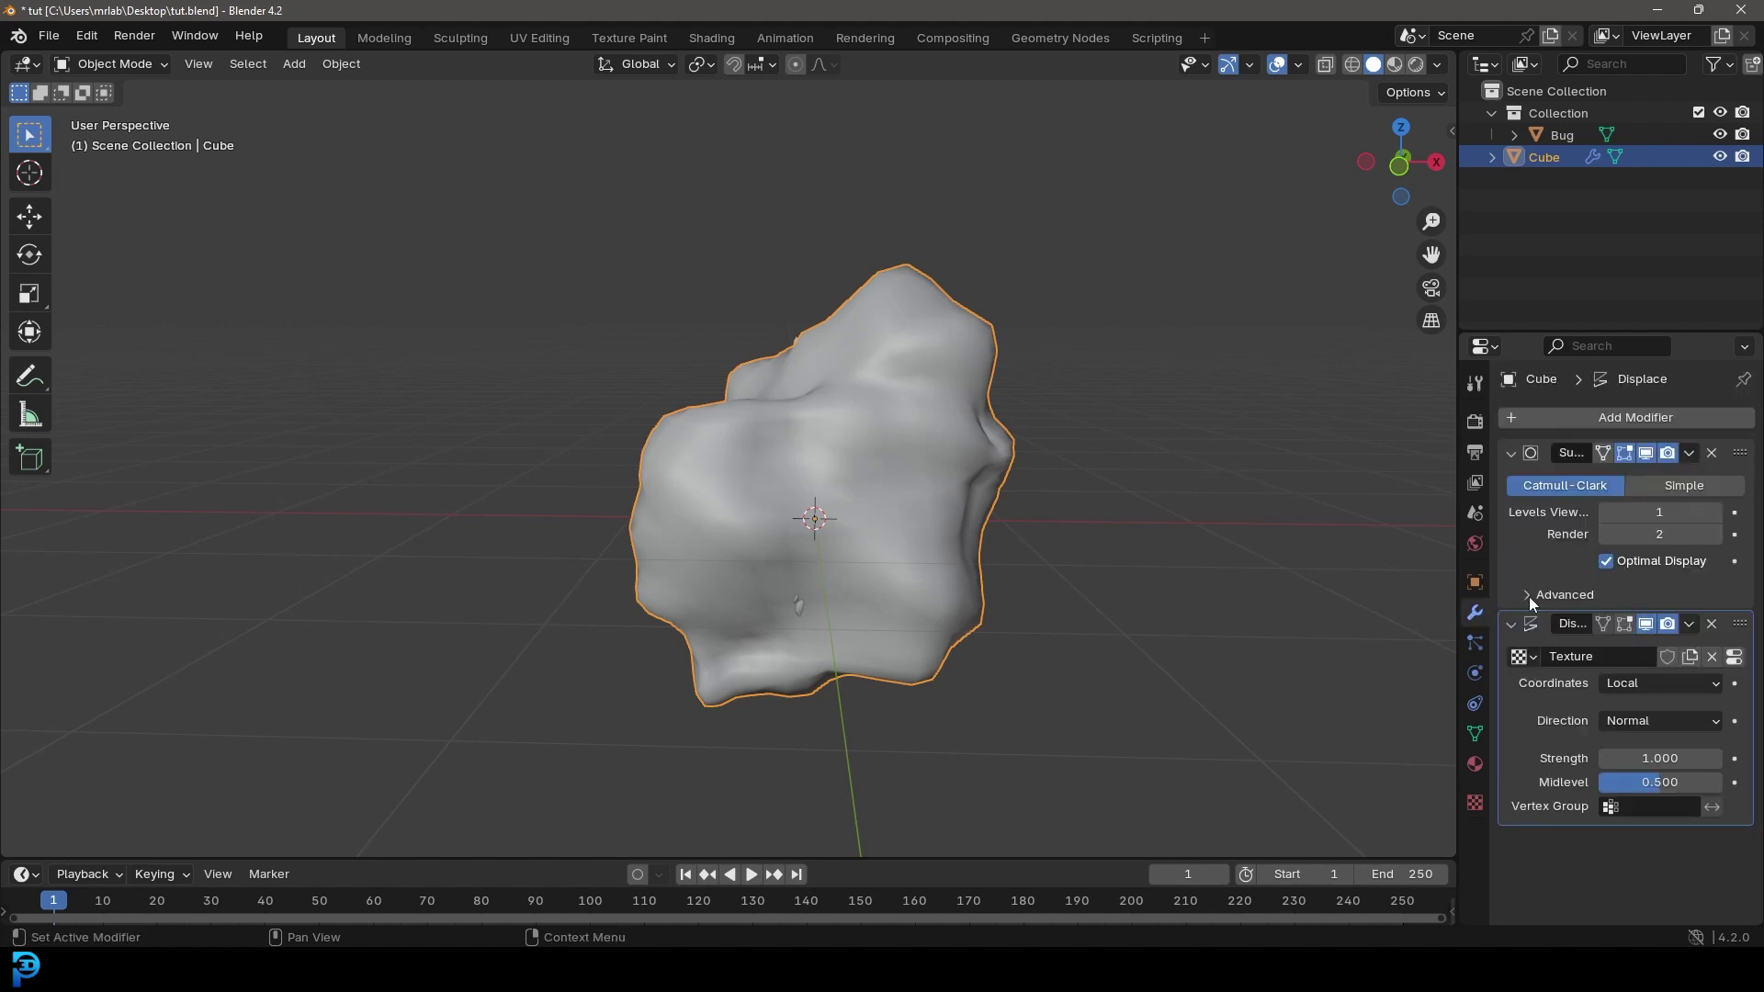
{"action": "left_click_drag", "start_coordinate": [1642, 759], "coordinate": [1571, 759]}
{"action": "scroll", "coordinate": [1185, 486], "scroll_direction": "down", "scroll_amount": 3}
{"action": "middle_click_drag", "start_coordinate": [1185, 487], "coordinate": [895, 640]}
{"action": "left_click", "coordinate": [1511, 453]}
{"action": "left_click", "coordinate": [1512, 482]}
In Edit Mode, move one blob vertex with soft falloff to reshape it
{"action": "key", "text": "Tab"}
{"action": "left_click", "coordinate": [750, 564]}
{"action": "key", "text": "g"}
{"action": "left_click", "coordinate": [820, 579]}
{"action": "key", "text": "KP_7"}
In wireframe view, tilt the bug and move it to a new position inside the blob
{"action": "key", "text": "Tab"}
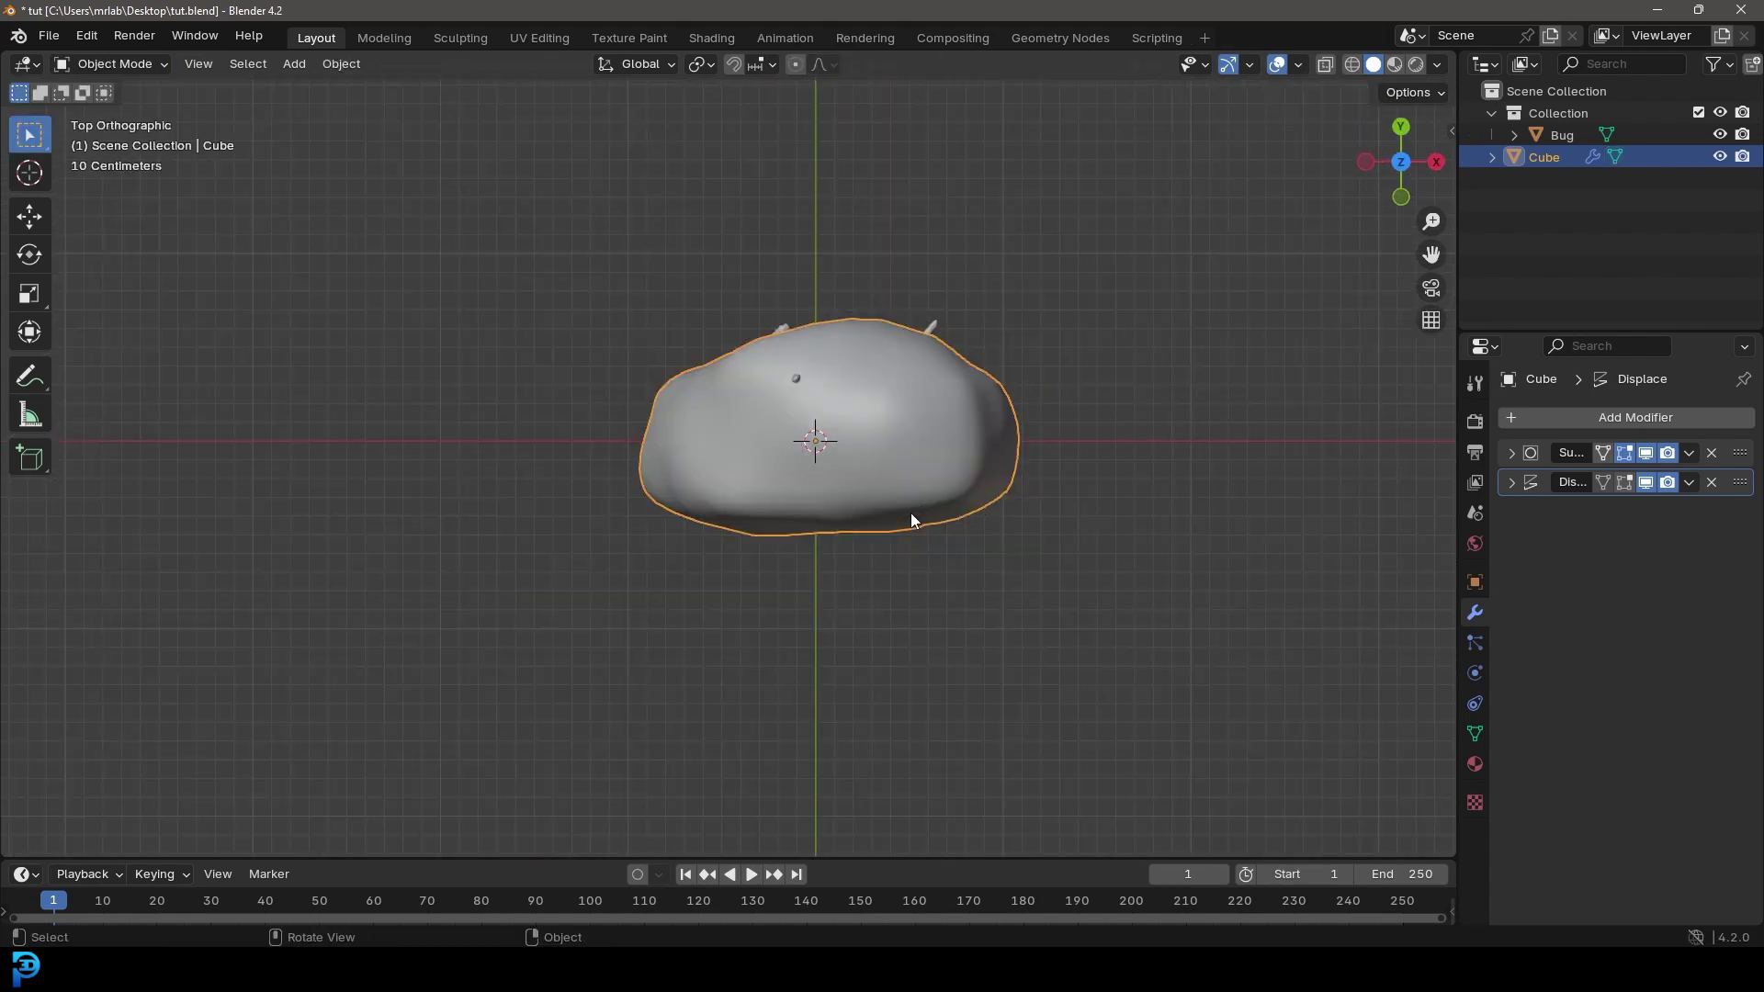
{"action": "key", "text": "shift+z"}
{"action": "left_click", "coordinate": [825, 434]}
{"action": "scroll", "coordinate": [828, 443], "scroll_direction": "up", "scroll_amount": 2}
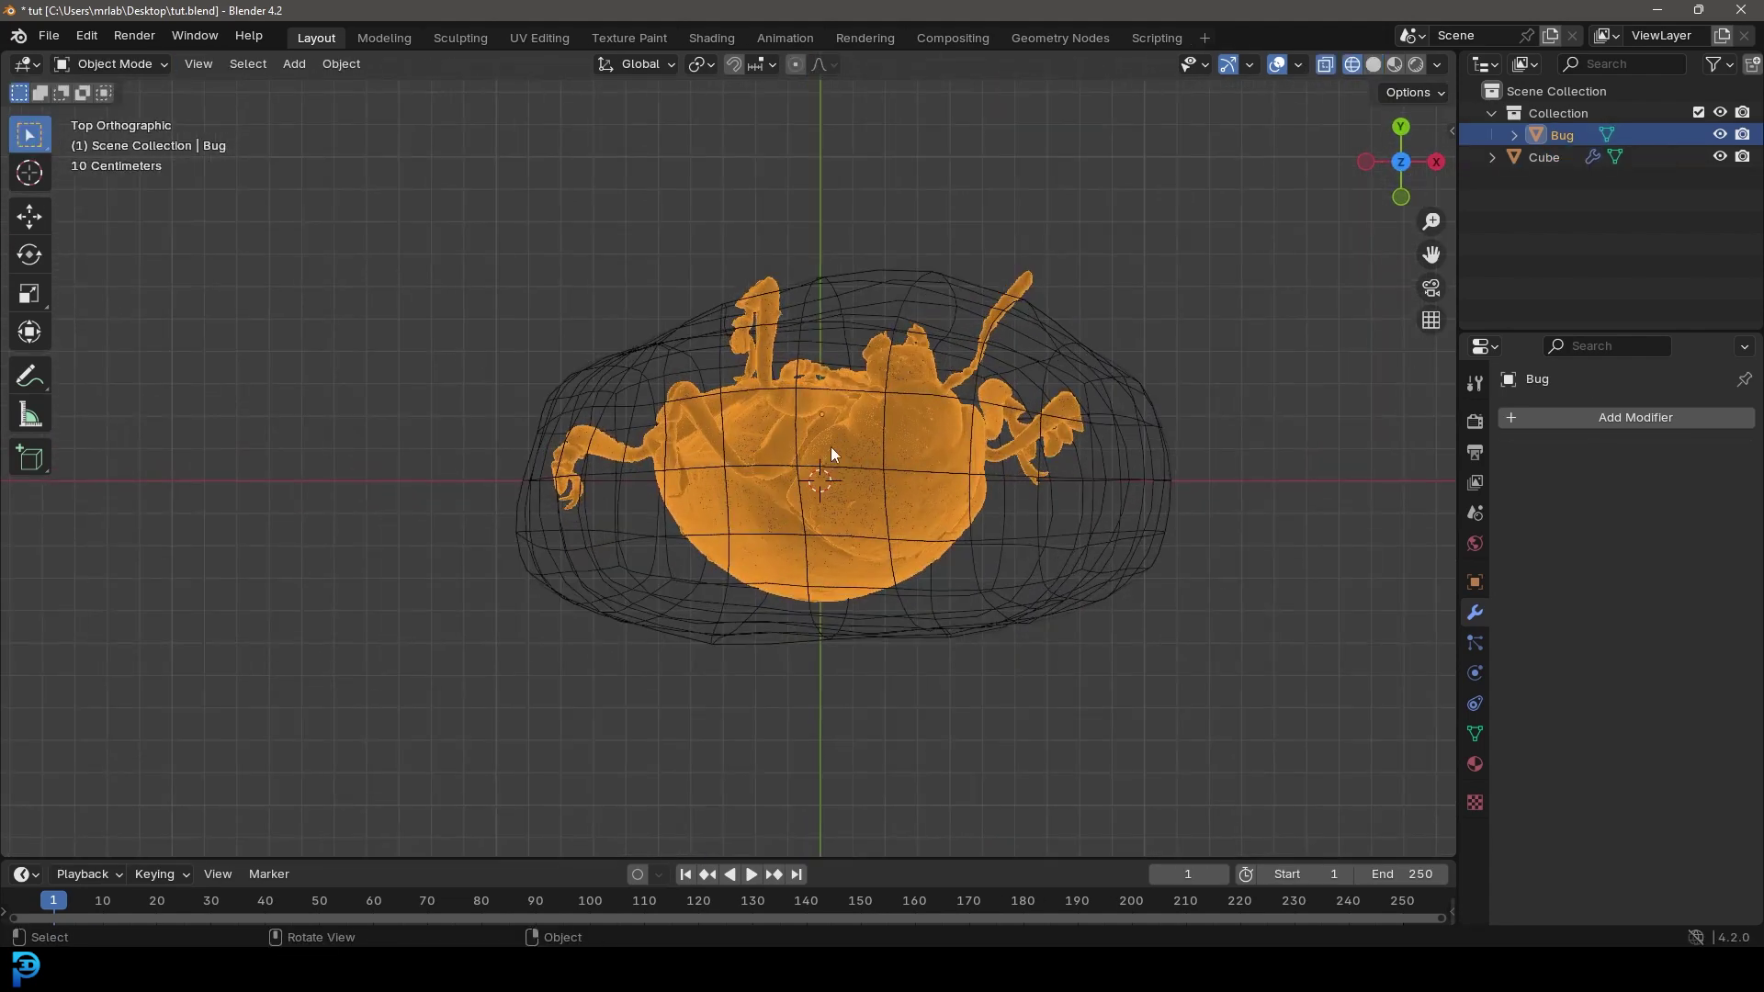
{"action": "key", "text": "KP_3"}
{"action": "middle_click_drag", "start_coordinate": [889, 468], "coordinate": [912, 415], "text": "shift"}
{"action": "key", "text": "r"}
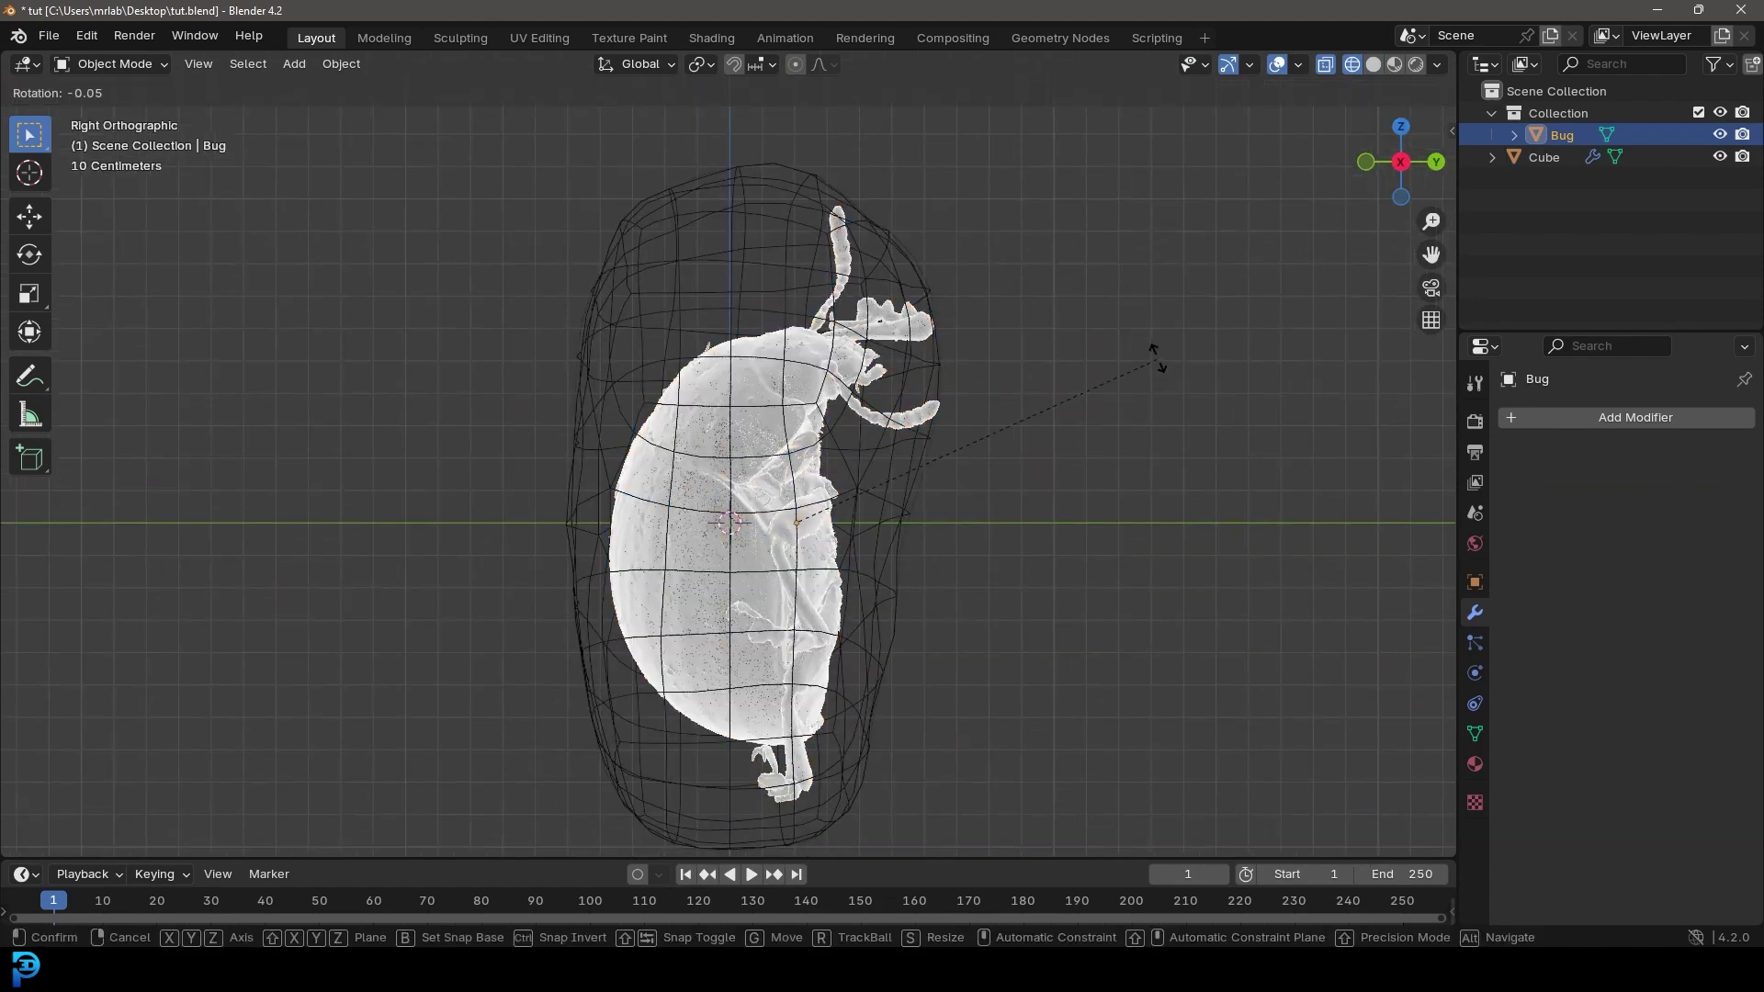
{"action": "left_click", "coordinate": [1142, 324]}
{"action": "scroll", "coordinate": [1034, 393], "scroll_direction": "down", "scroll_amount": 1}
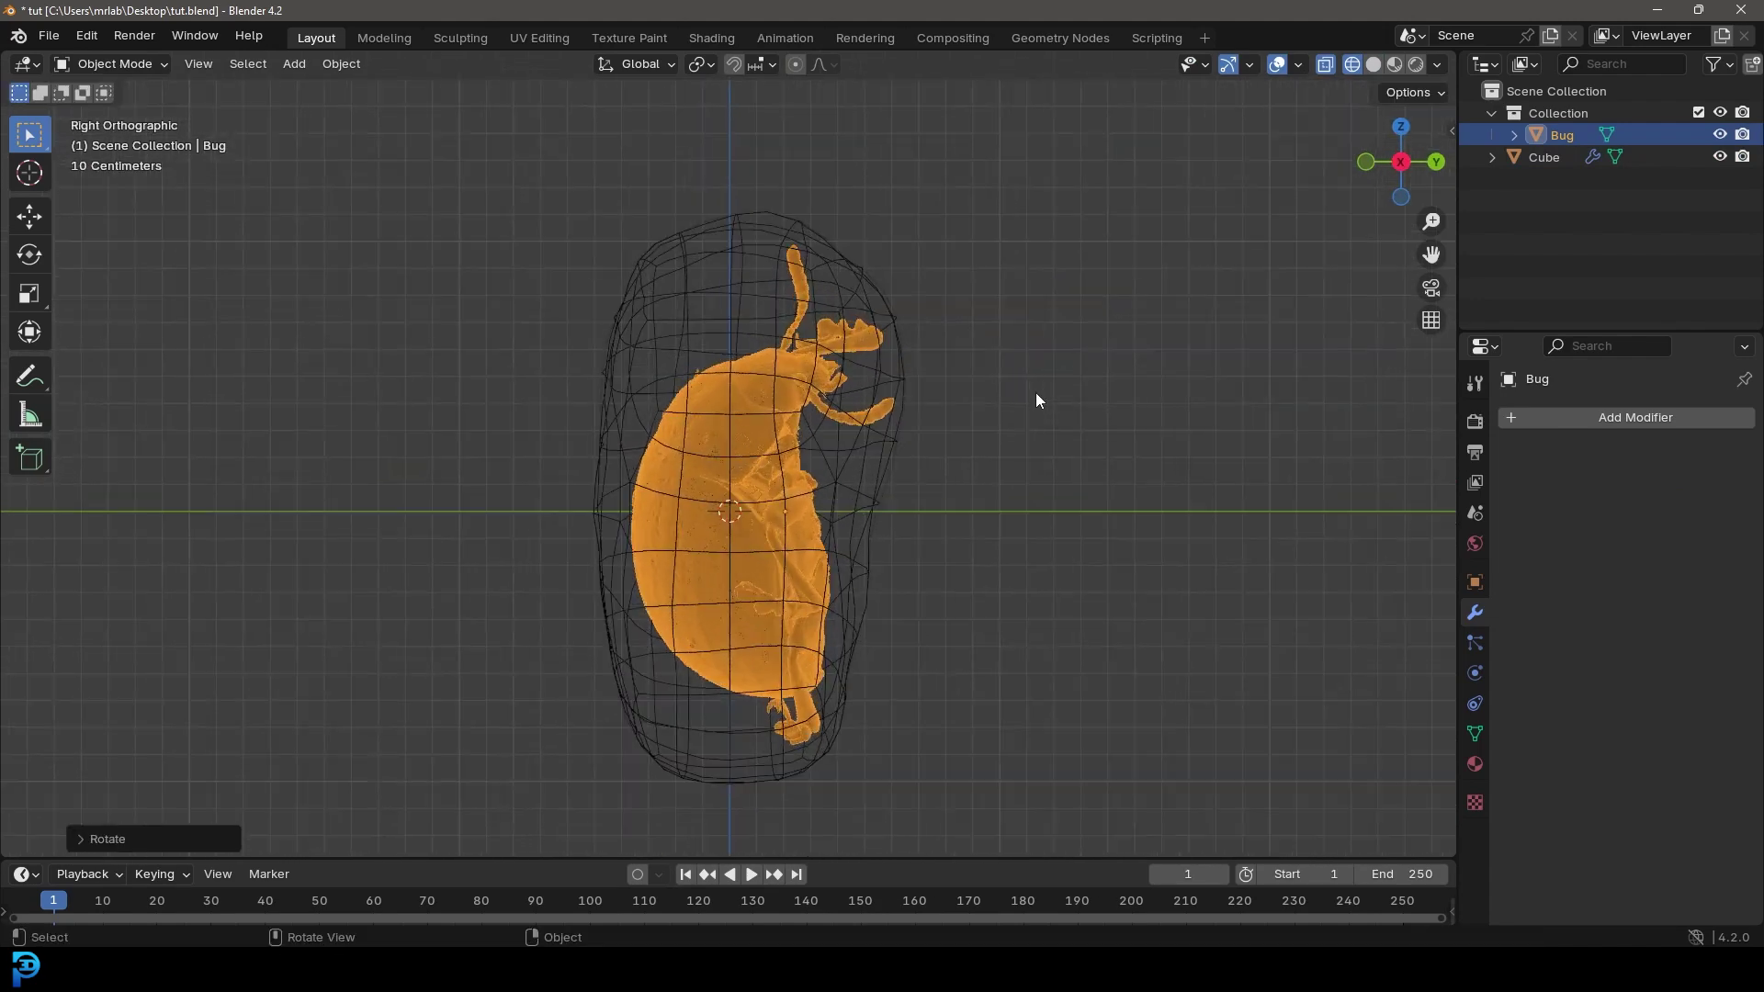
{"action": "key", "text": "g"}
{"action": "left_click", "coordinate": [1024, 392]}
Stretch the blob's top vertex outward to cover the bug's antenna
{"action": "middle_click_drag", "start_coordinate": [949, 421], "coordinate": [718, 280]}
{"action": "left_click", "coordinate": [695, 249]}
{"action": "key", "text": "Tab"}
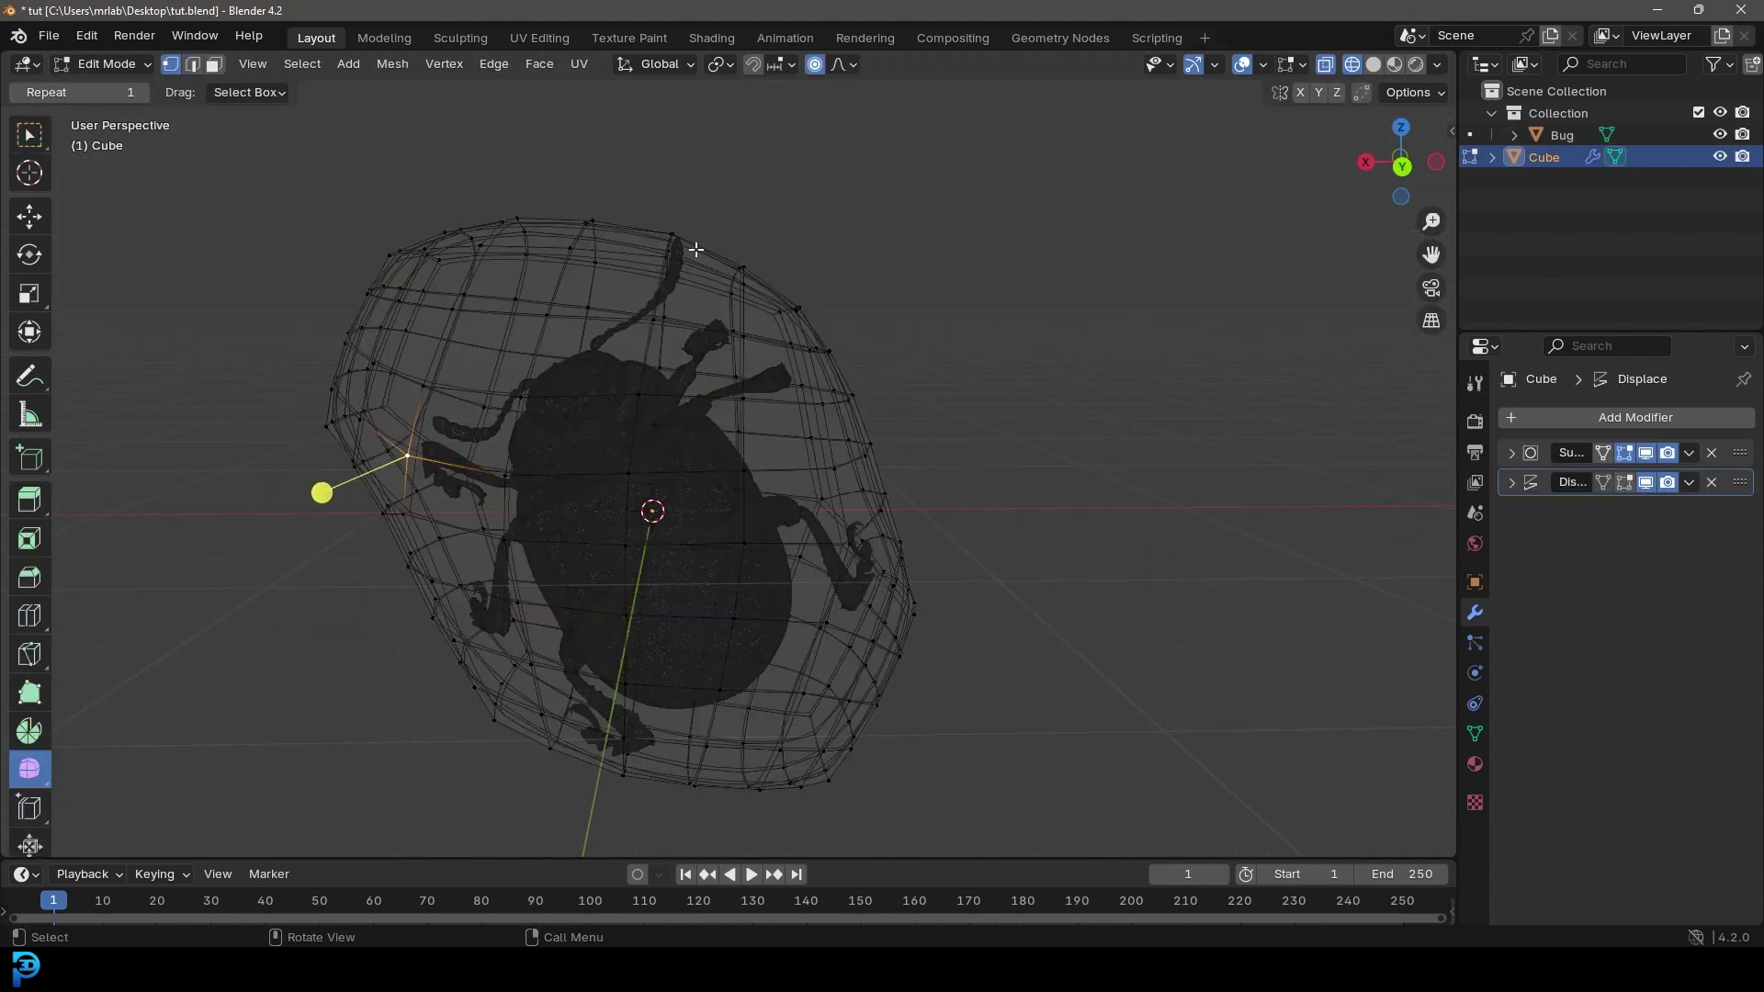
{"action": "left_click", "coordinate": [675, 233]}
{"action": "key", "text": "g"}
{"action": "scroll", "coordinate": [787, 271], "scroll_direction": "up", "scroll_amount": 3}
{"action": "left_click", "coordinate": [791, 270]}
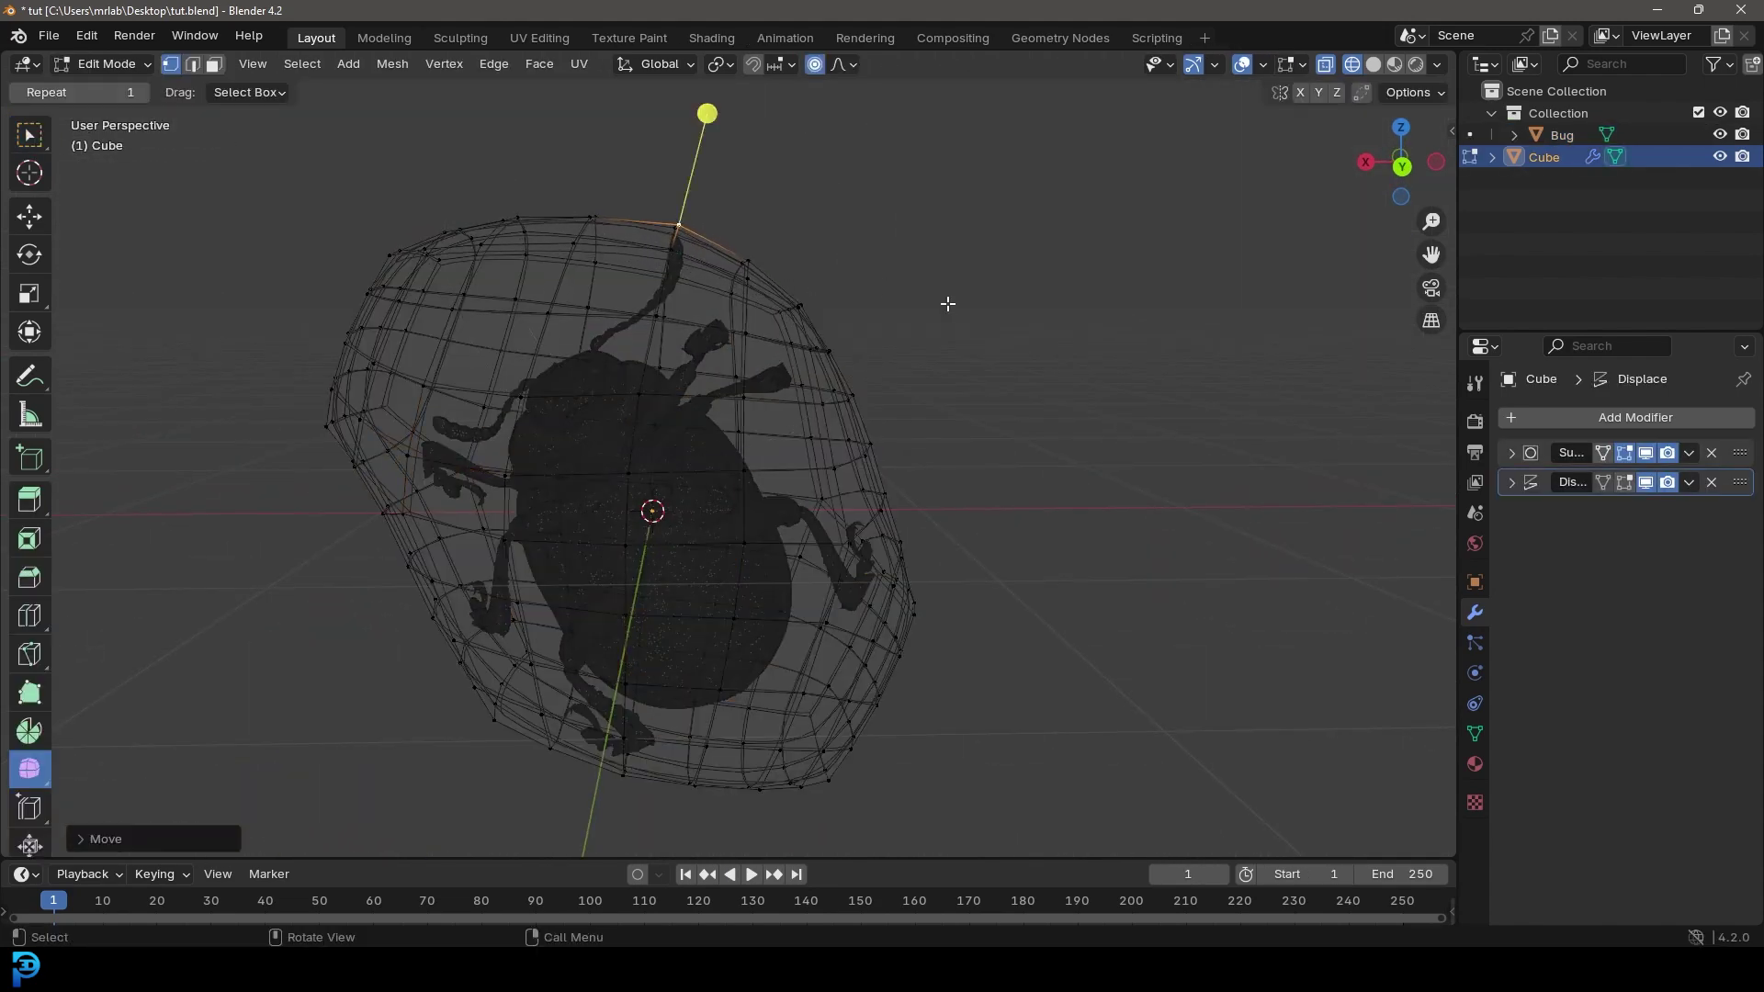
Return to Object Mode, view from the front and deselect everything
{"action": "key", "text": "KP_3"}
{"action": "key", "text": "Tab"}
{"action": "key", "text": "KP_1"}
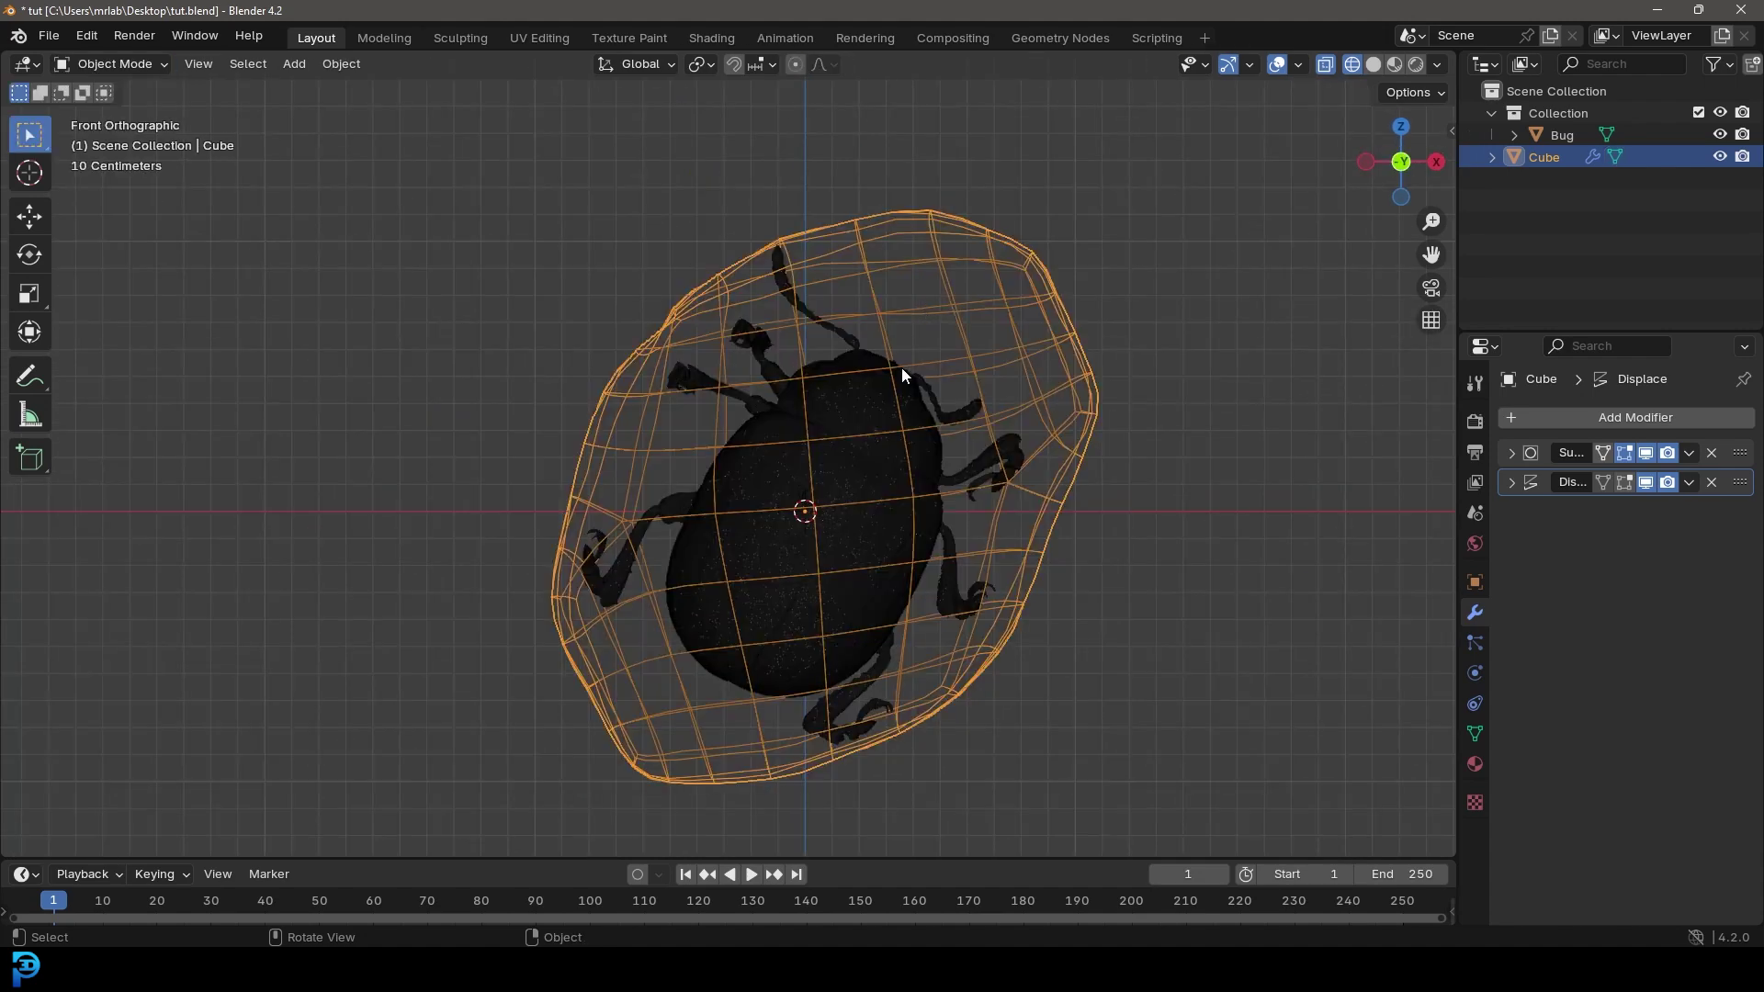
{"action": "key", "text": "alt+a"}
{"action": "scroll", "coordinate": [801, 395], "scroll_direction": "down", "scroll_amount": 3}
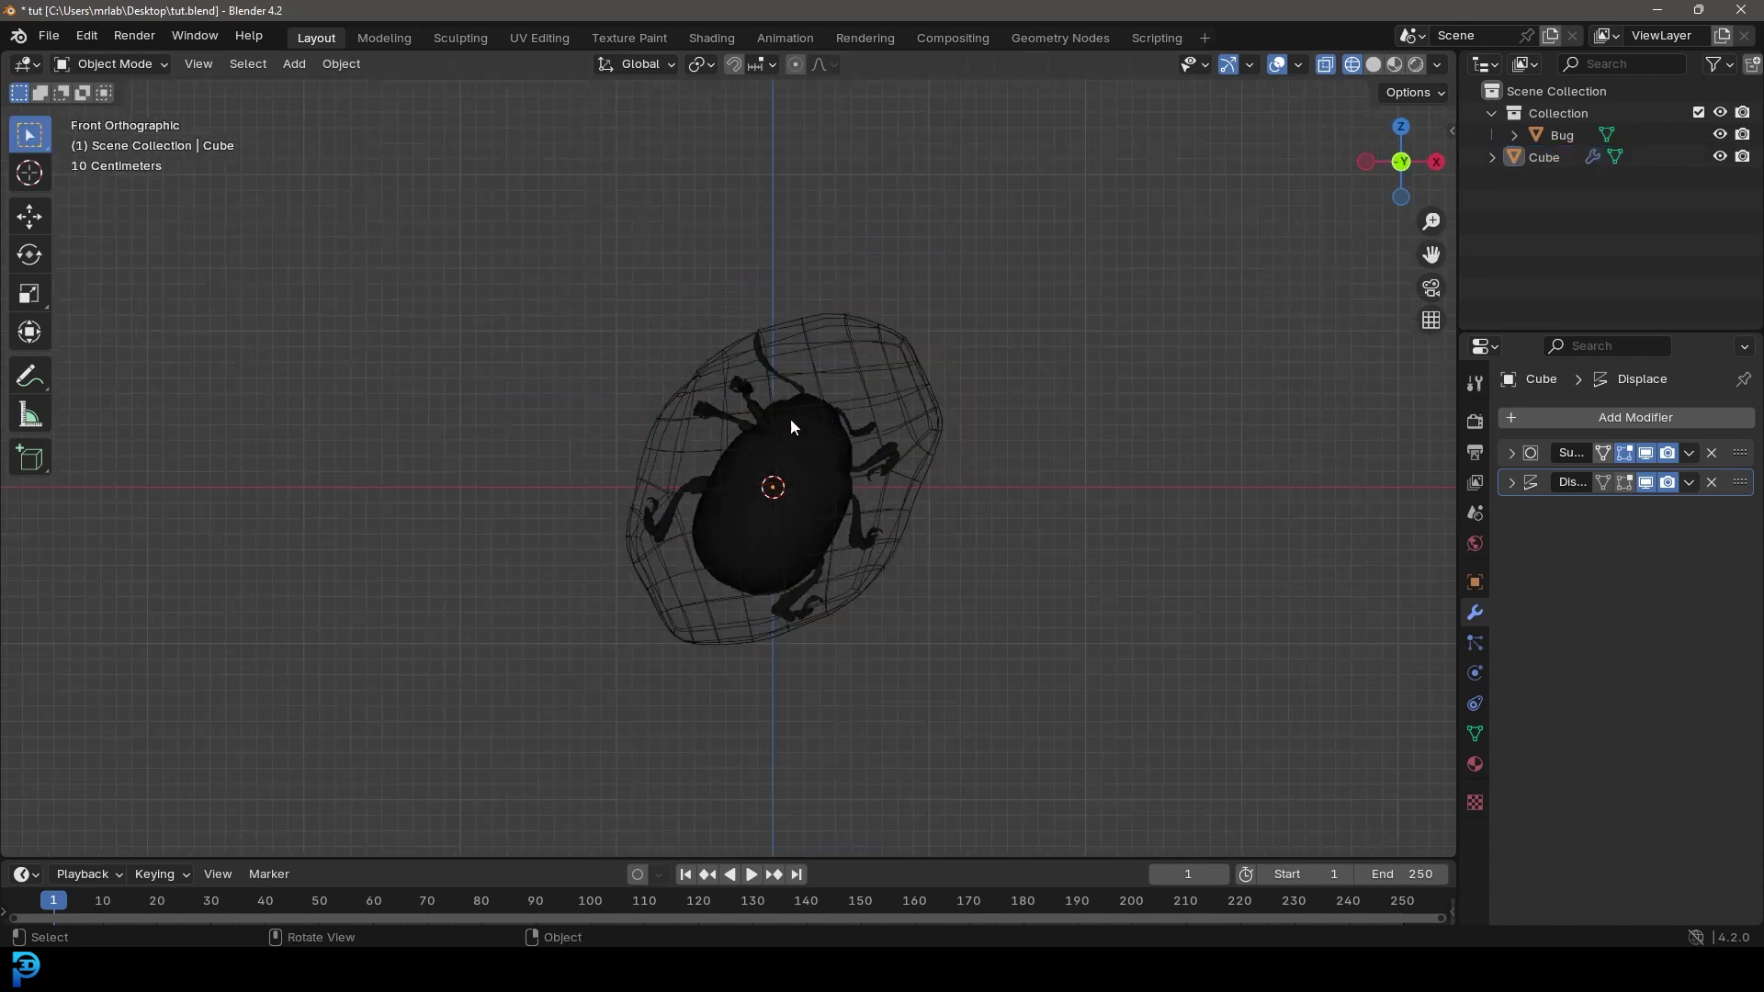
{"action": "mouse_move", "coordinate": [790, 421]}
{"action": "middle_mouse_down", "text": "shift"}
{"action": "mouse_move", "coordinate": [797, 389]}
{"action": "mouse_move", "coordinate": [812, 401]}
{"action": "middle_mouse_up", "text": "shift"}
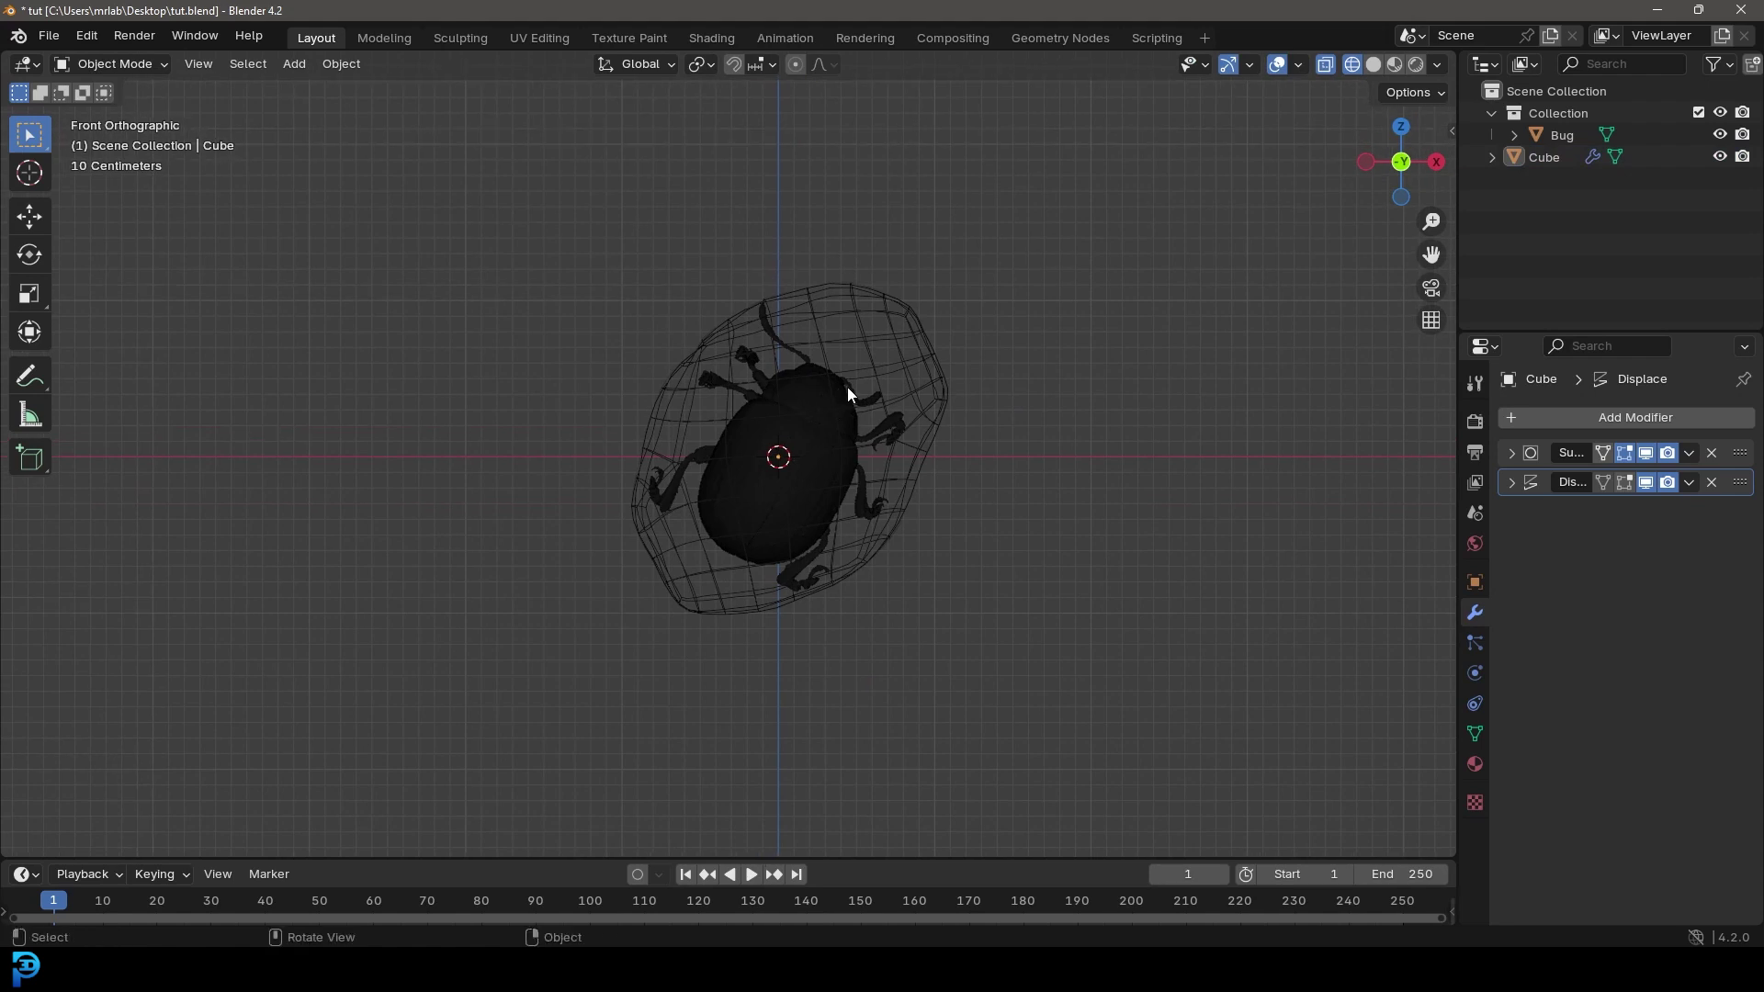
Show the Render Properties: Cycles on GPU Compute, 50 samples, denoising on
{"action": "left_click", "coordinate": [1474, 421]}
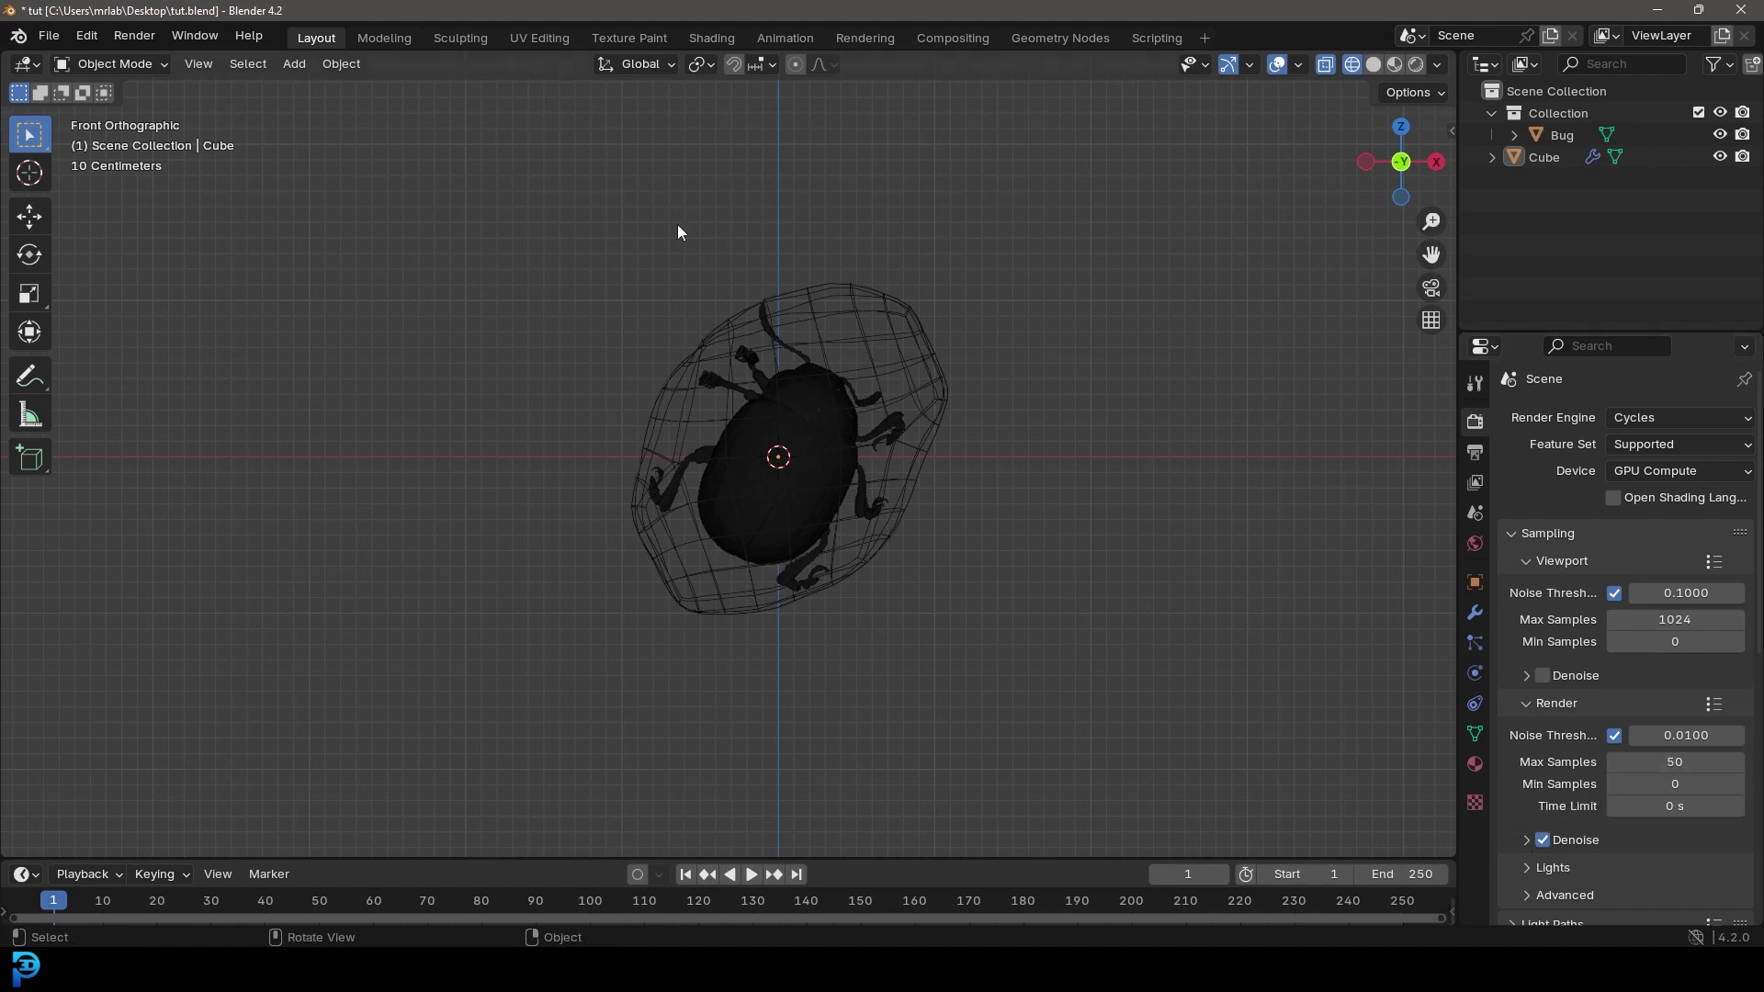
{"action": "scroll", "coordinate": [978, 377], "scroll_direction": "up", "scroll_amount": 1}
Add an area light to the right of the bug, rotated to face it
{"action": "key", "text": "shift+a"}
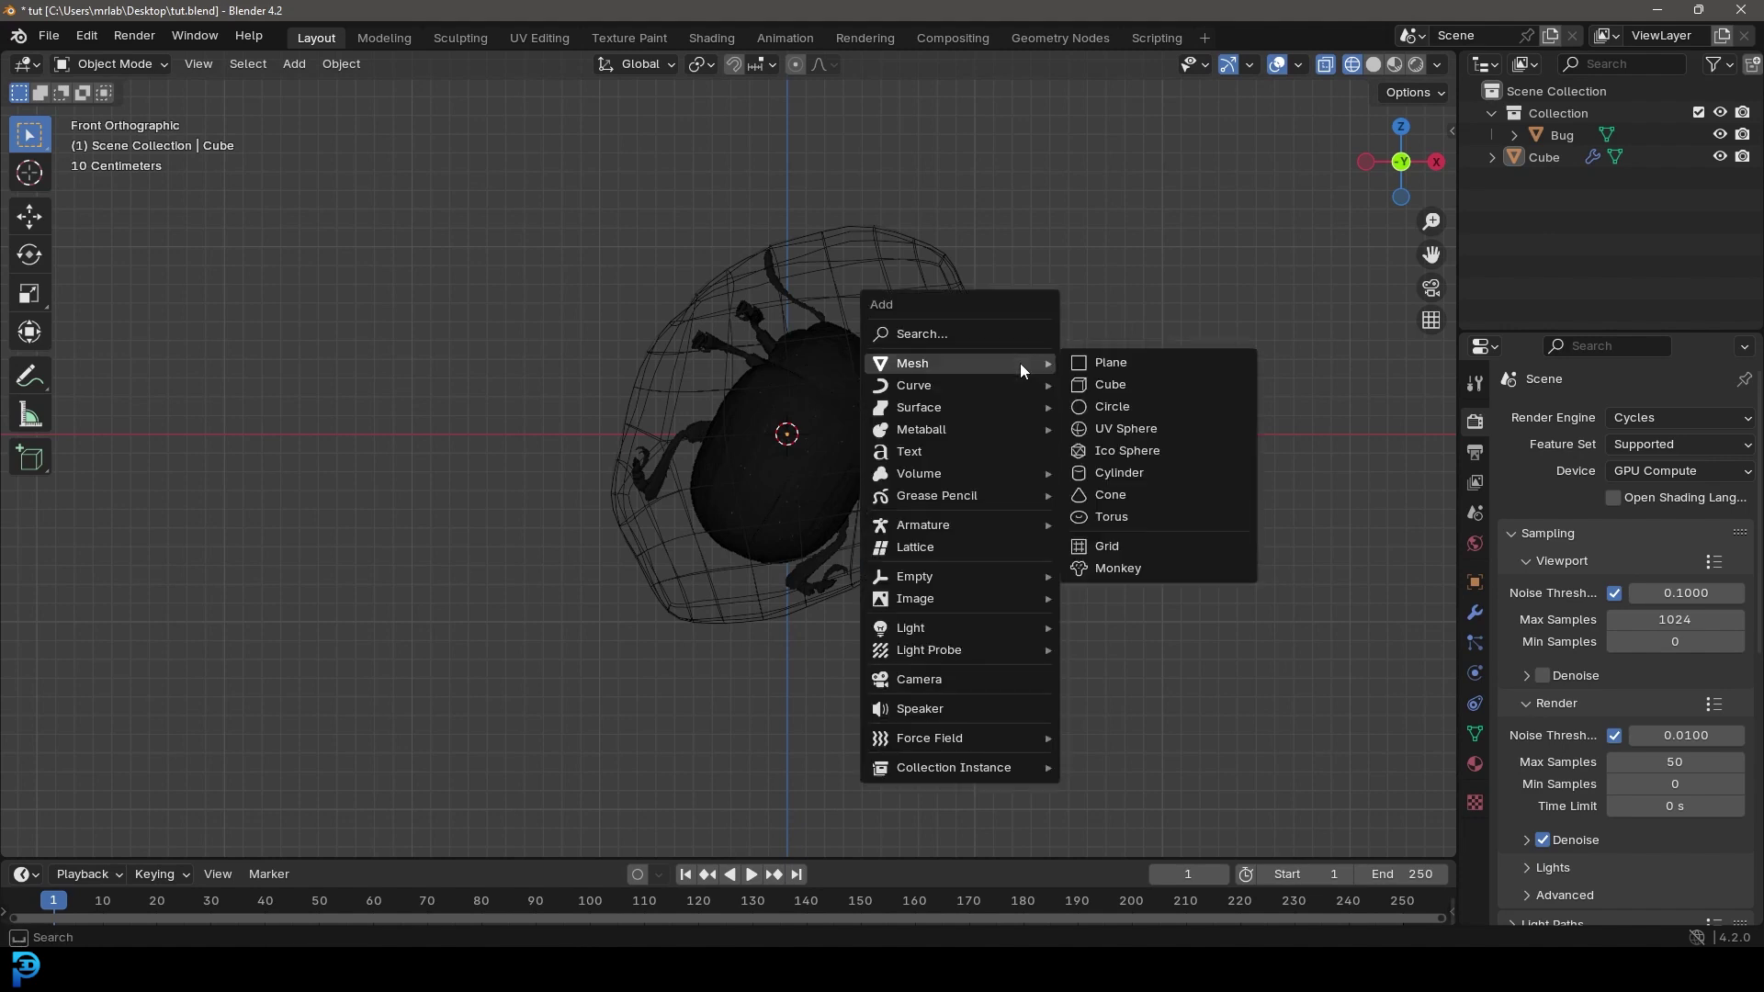
{"action": "mouse_move", "coordinate": [944, 627]}
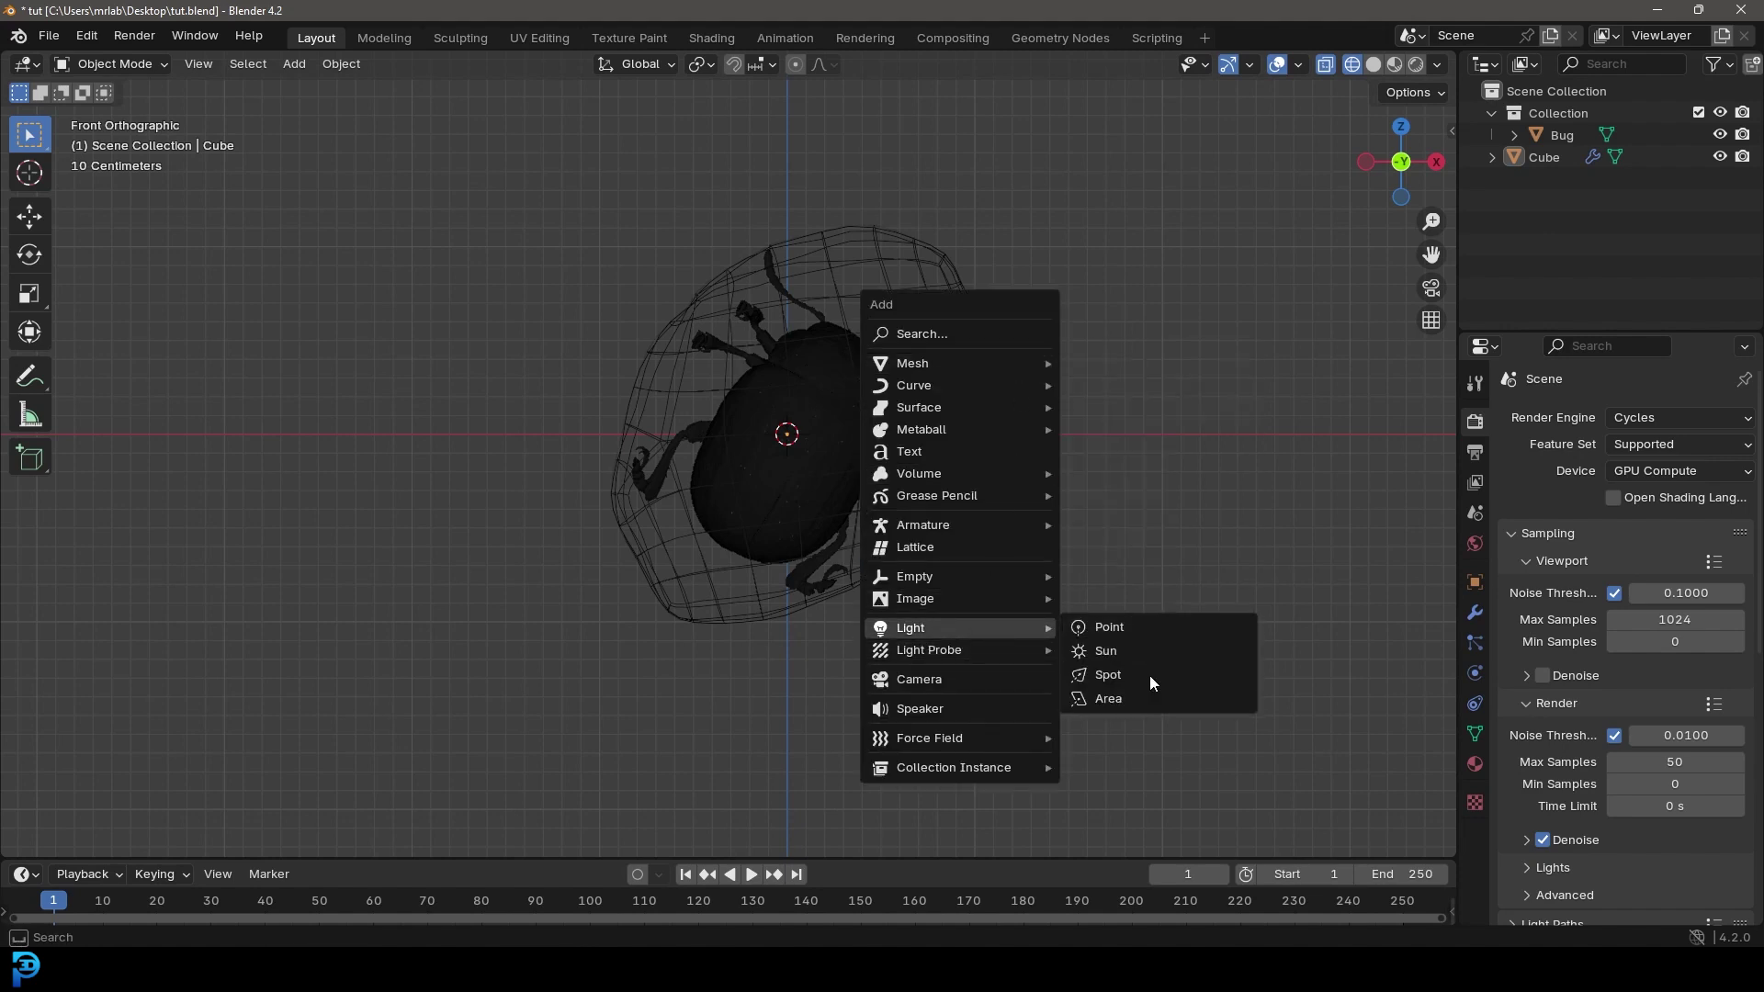
{"action": "left_click", "coordinate": [1108, 700]}
{"action": "middle_click_drag", "start_coordinate": [868, 606], "coordinate": [781, 754], "text": "shift"}
{"action": "key", "text": "g"}
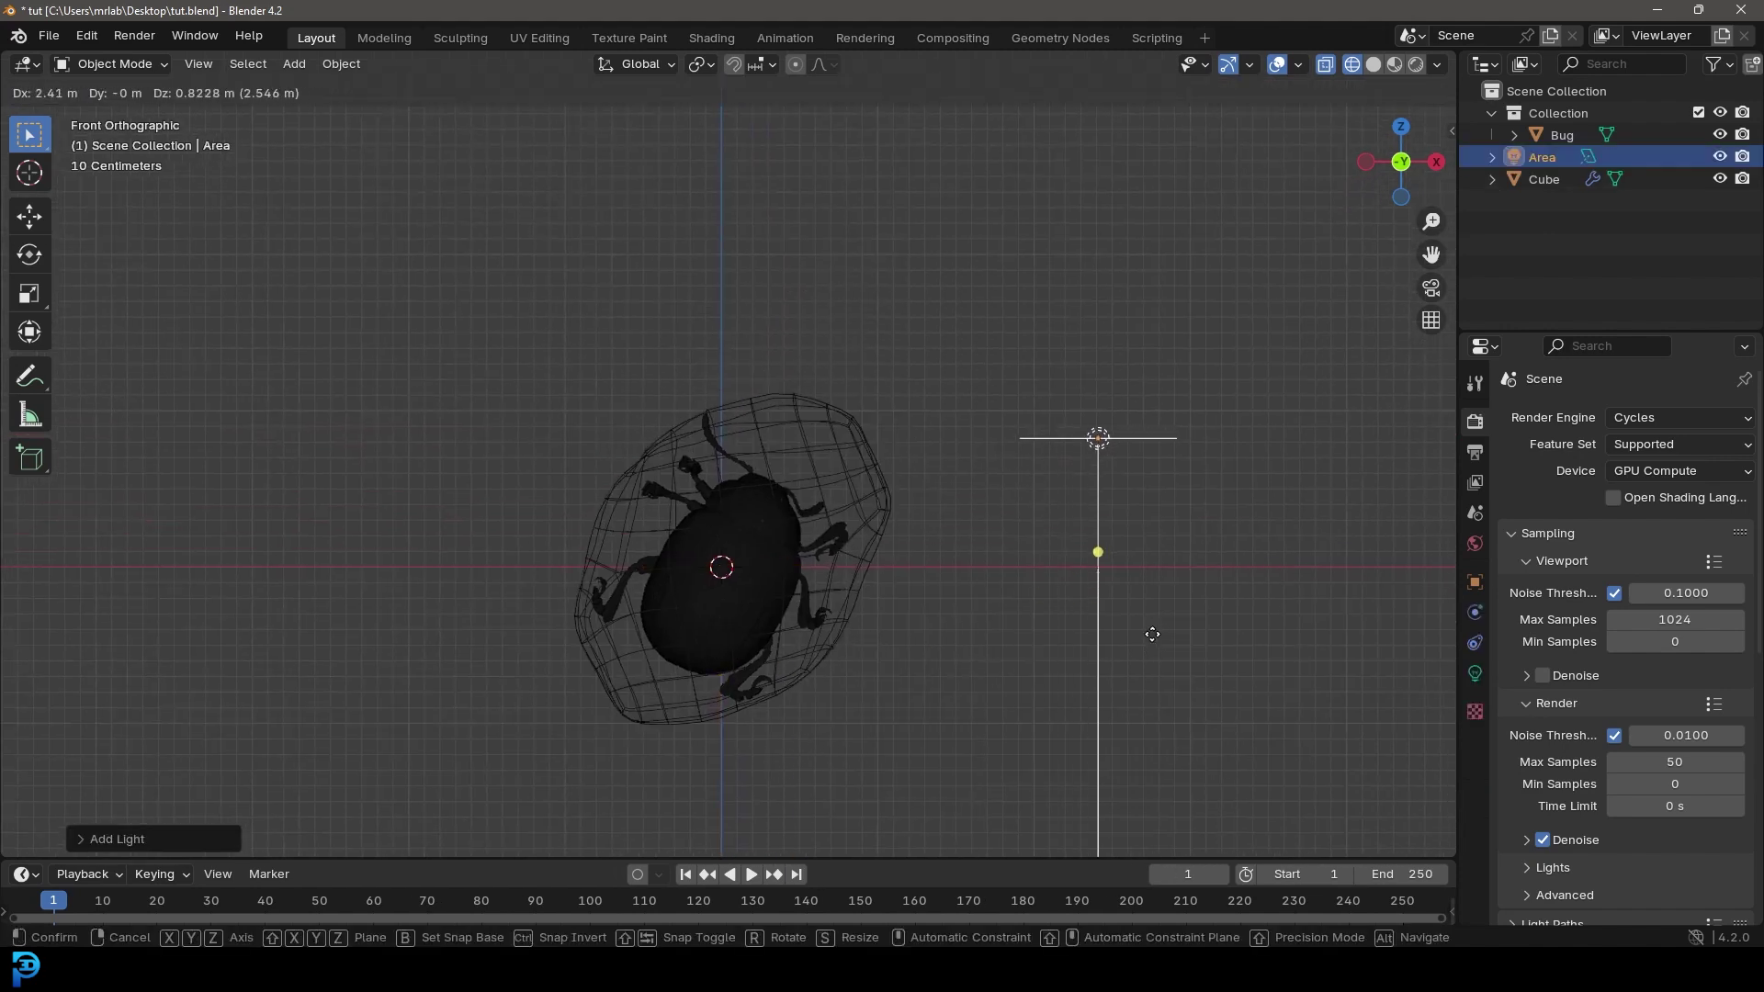
{"action": "left_click", "coordinate": [1150, 634]}
{"action": "key", "text": "r"}
{"action": "left_click", "coordinate": [828, 619]}
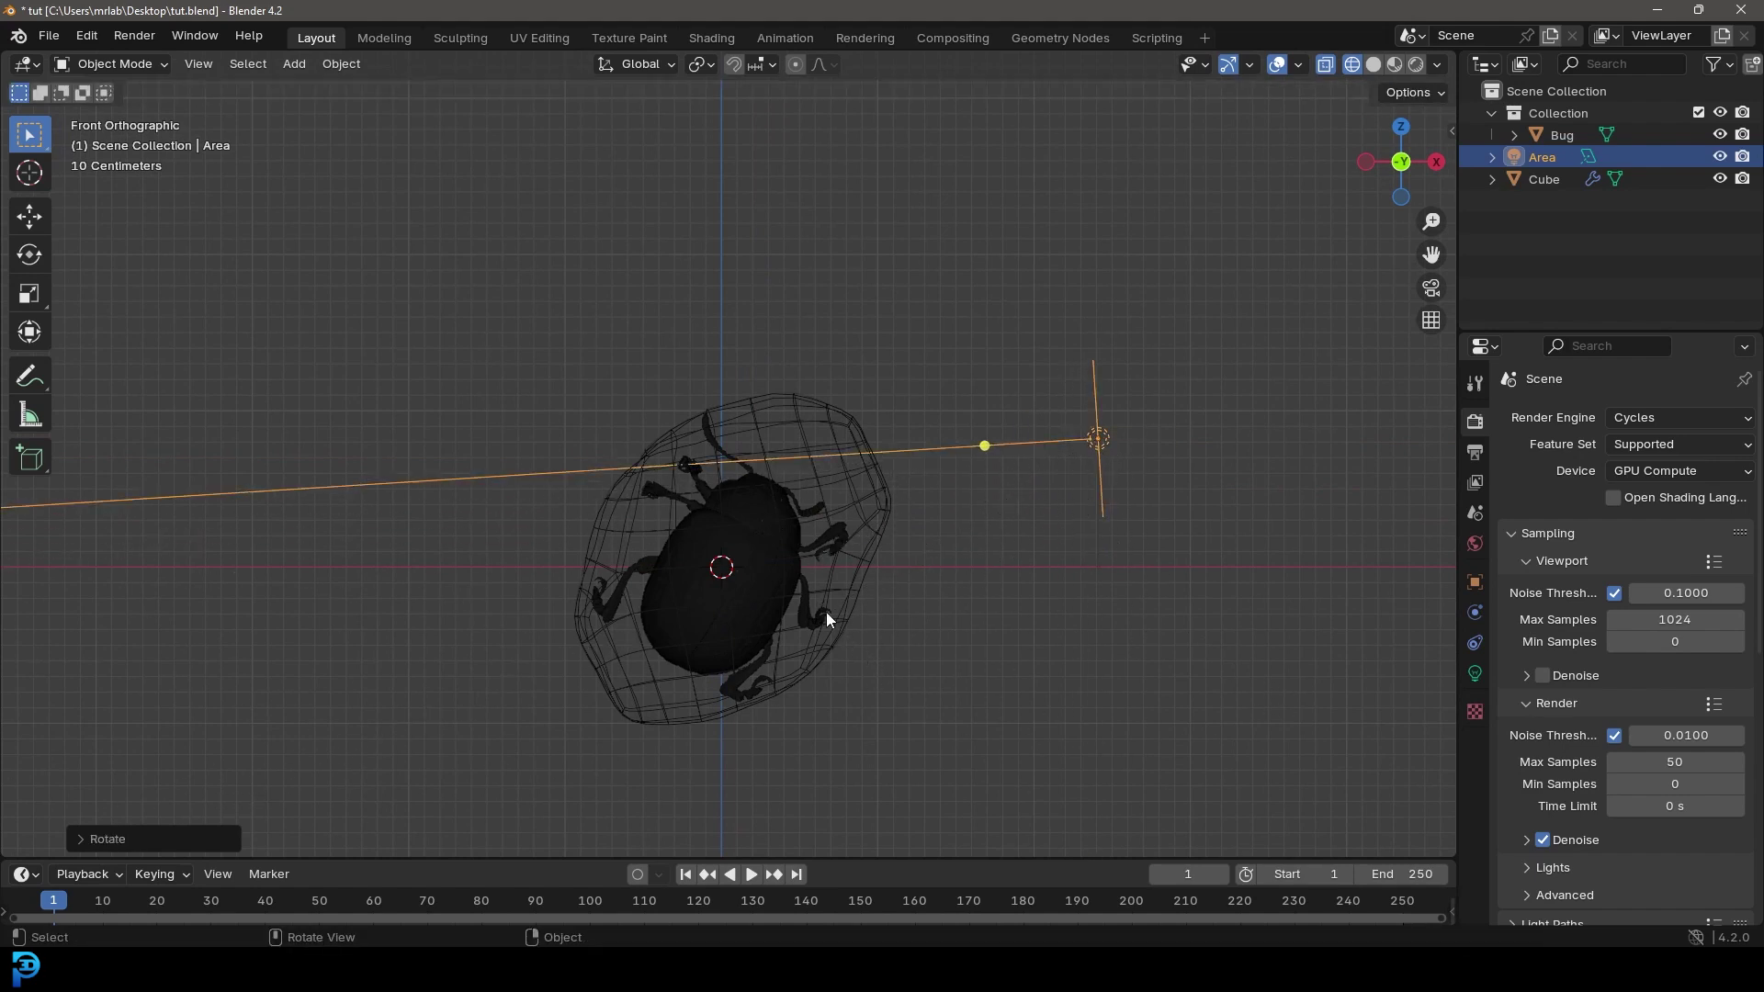
Set the area light's size to 2.5 m and reposition it
{"action": "left_click", "coordinate": [1475, 674]}
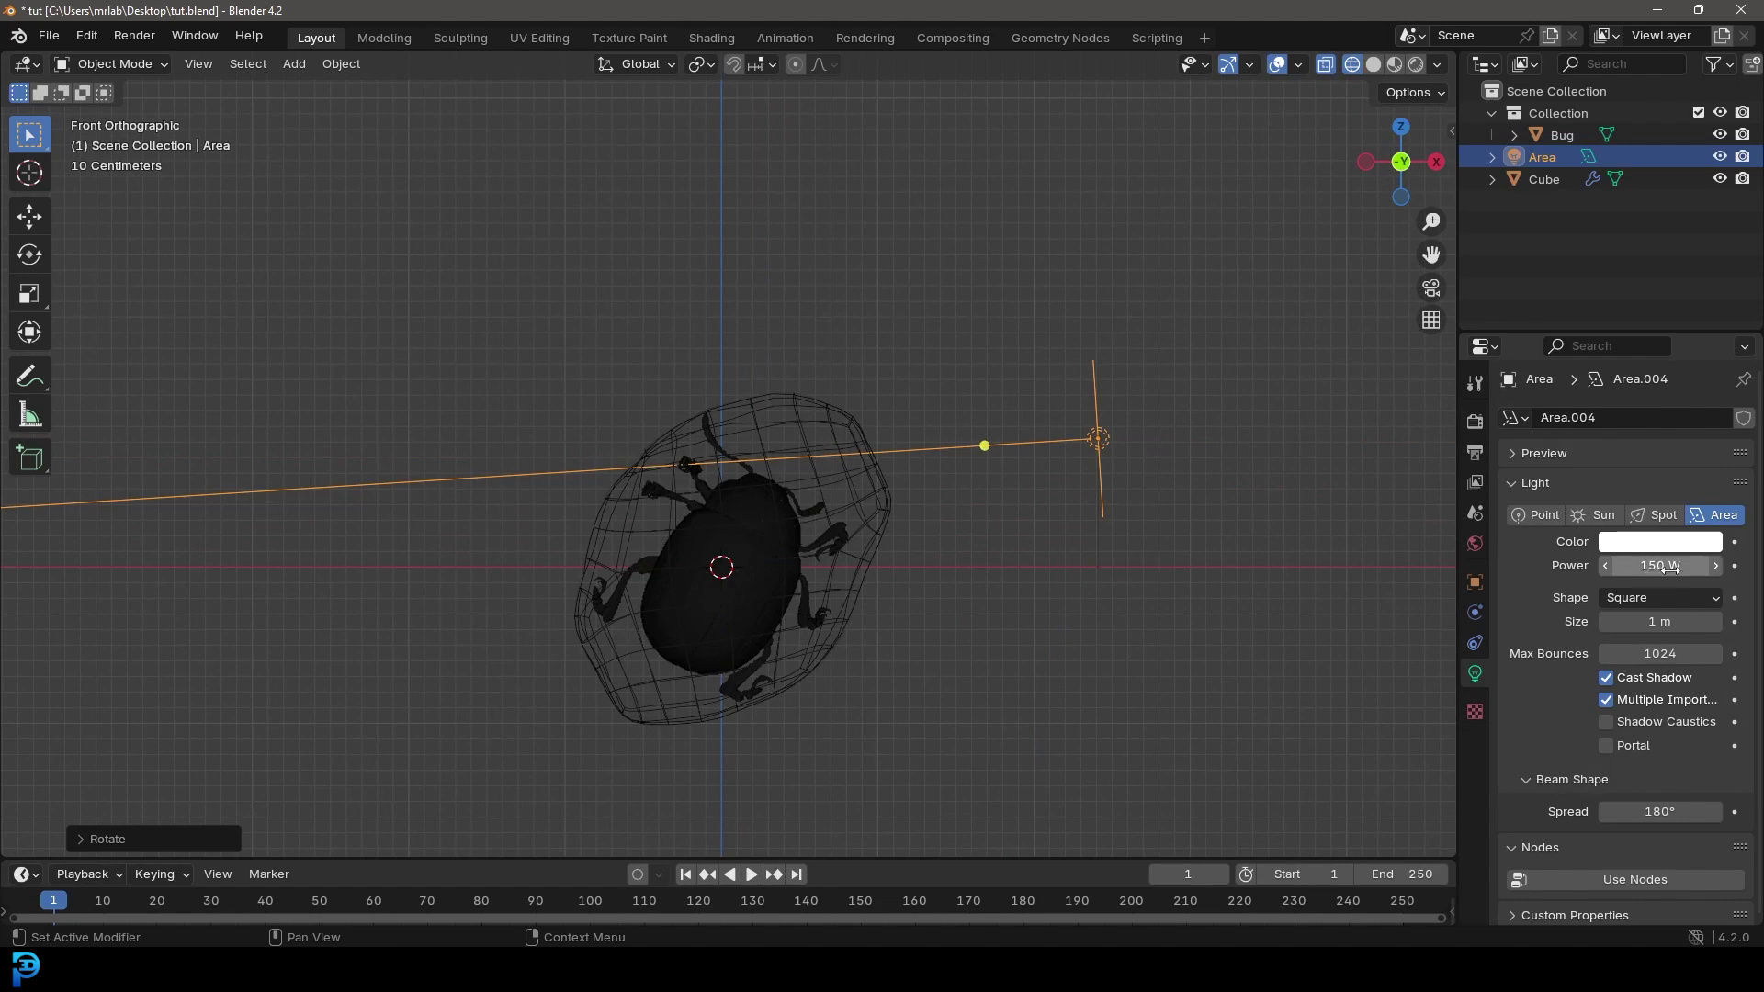
{"action": "left_click", "coordinate": [1645, 624]}
{"action": "type", "text": "2.5"}
{"action": "key", "text": "Return"}
{"action": "scroll", "coordinate": [973, 515], "scroll_direction": "down", "scroll_amount": 2}
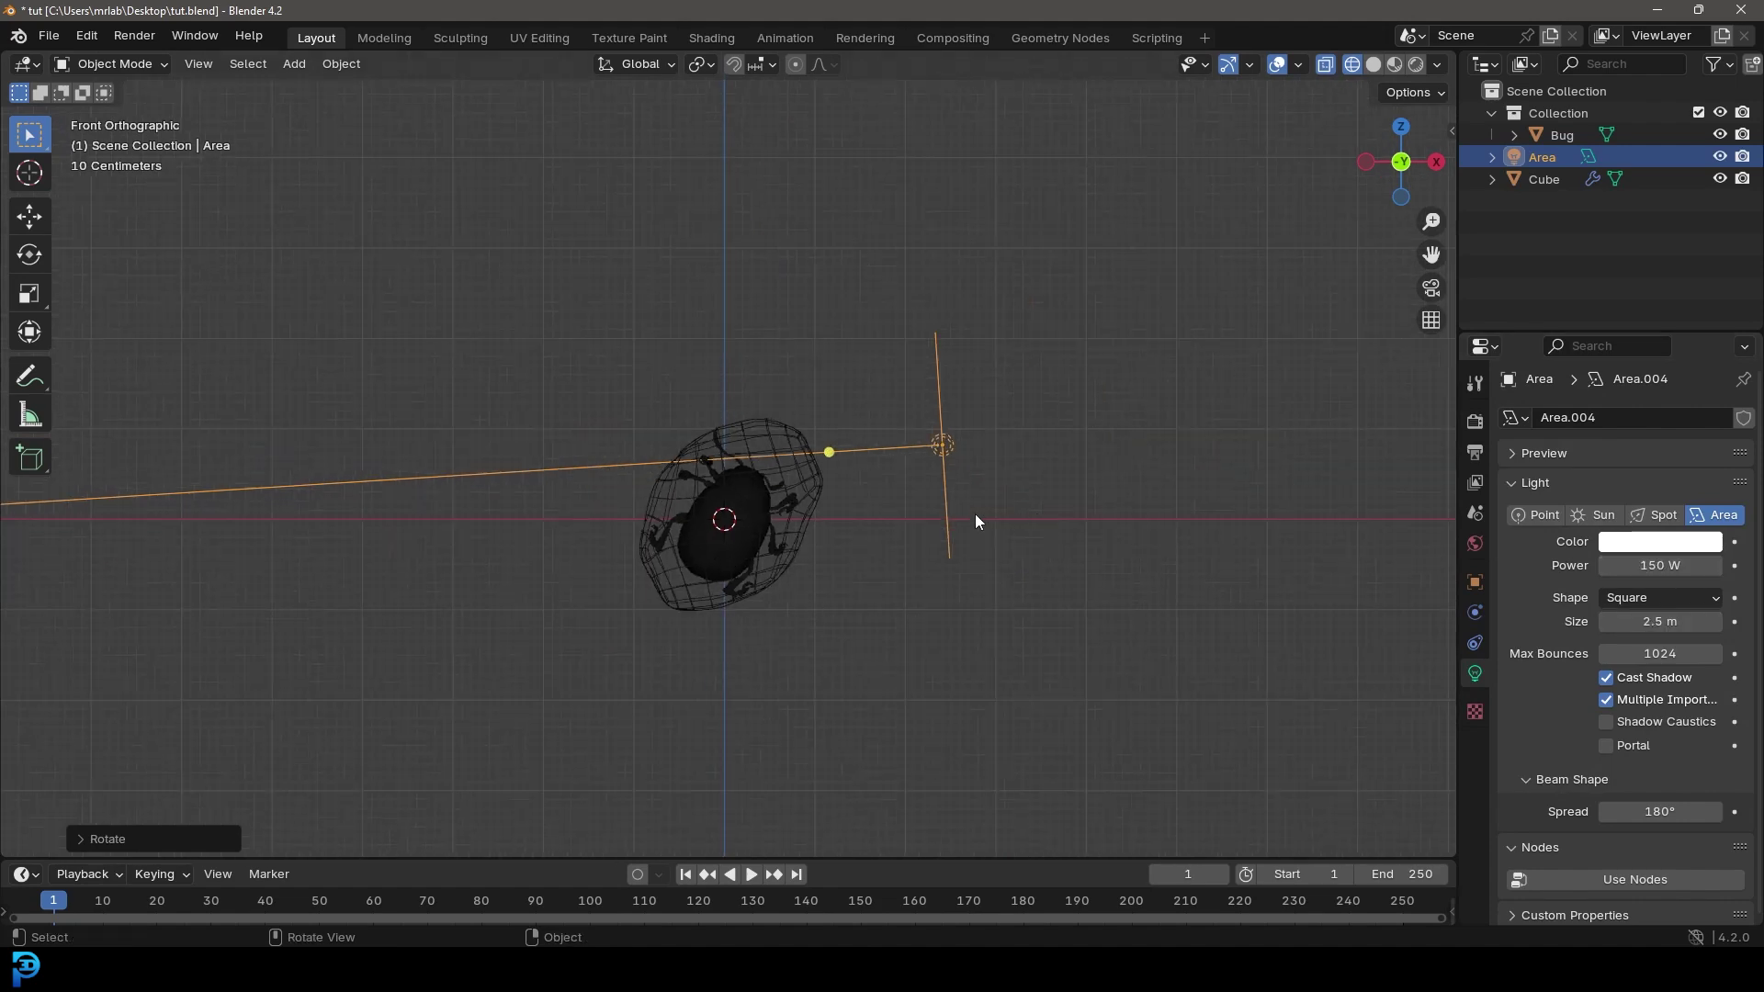
{"action": "key", "text": "g"}
{"action": "left_click", "coordinate": [962, 579]}
From top view, duplicate the light above the first and angle it toward the bug
{"action": "key", "text": "KP_7"}
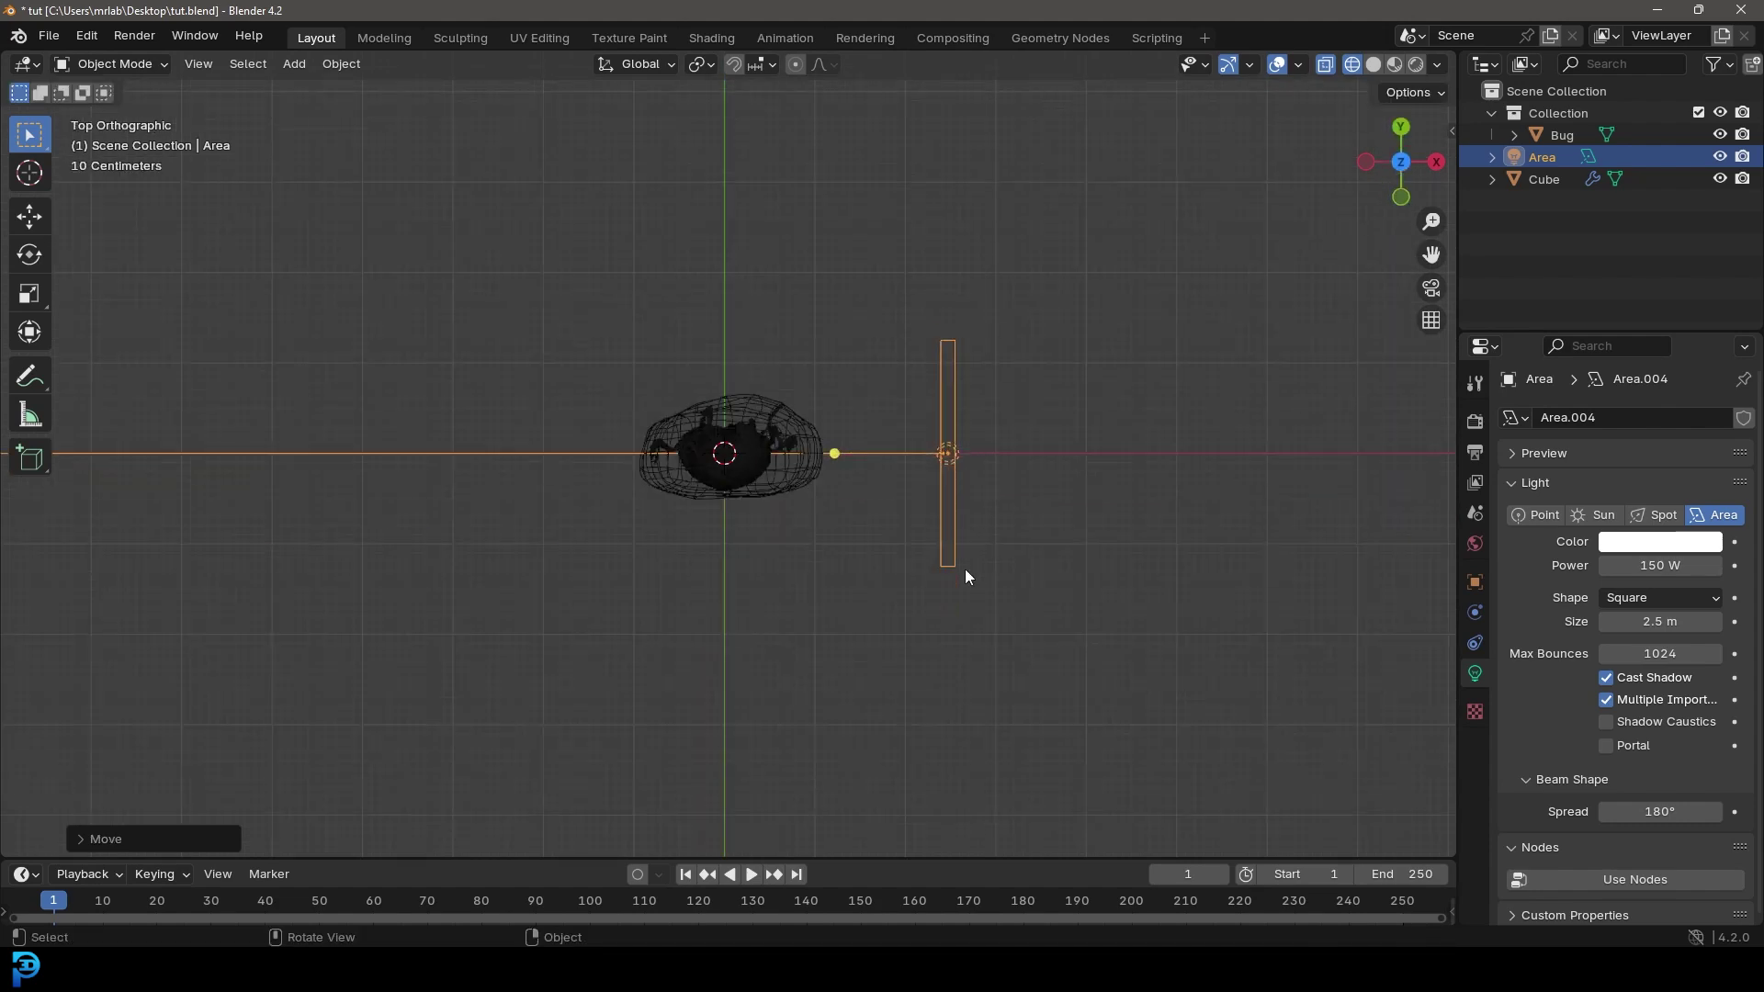
{"action": "middle_click_drag", "start_coordinate": [895, 458], "coordinate": [967, 526], "text": "shift"}
{"action": "scroll", "coordinate": [1003, 528], "scroll_direction": "up", "scroll_amount": 2}
{"action": "key", "text": "shift+d"}
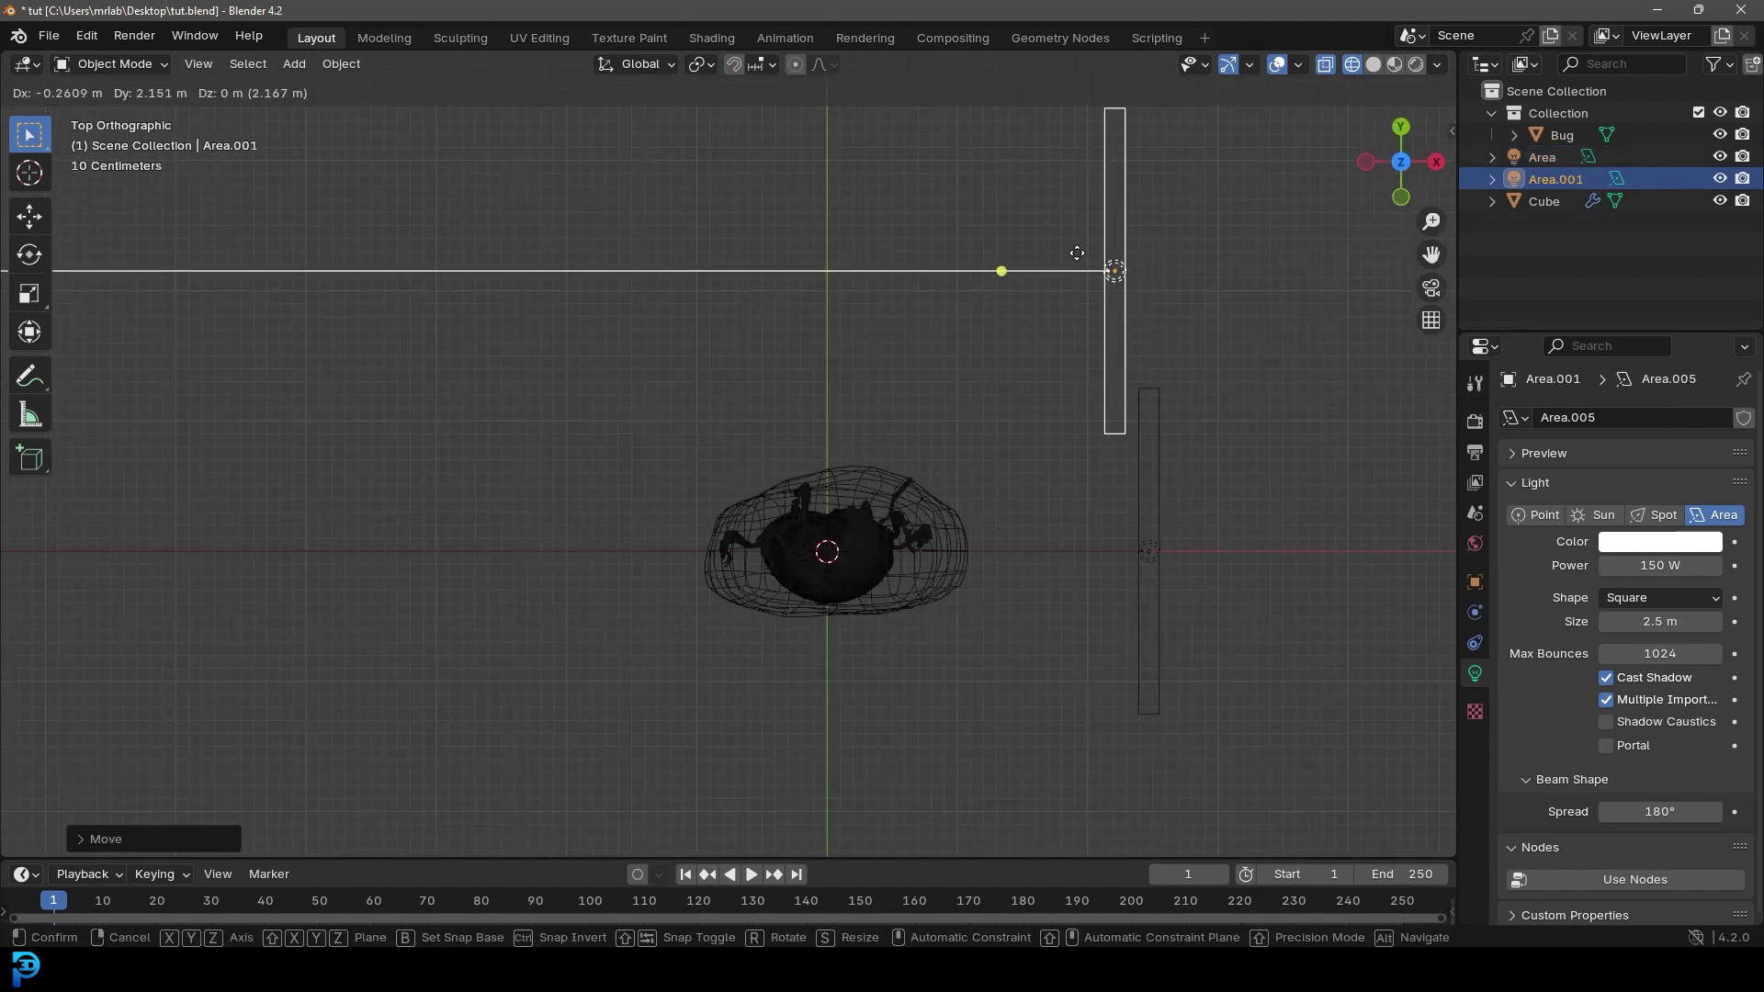
{"action": "left_click", "coordinate": [1000, 292]}
{"action": "key", "text": "r"}
{"action": "left_click", "coordinate": [1264, 190]}
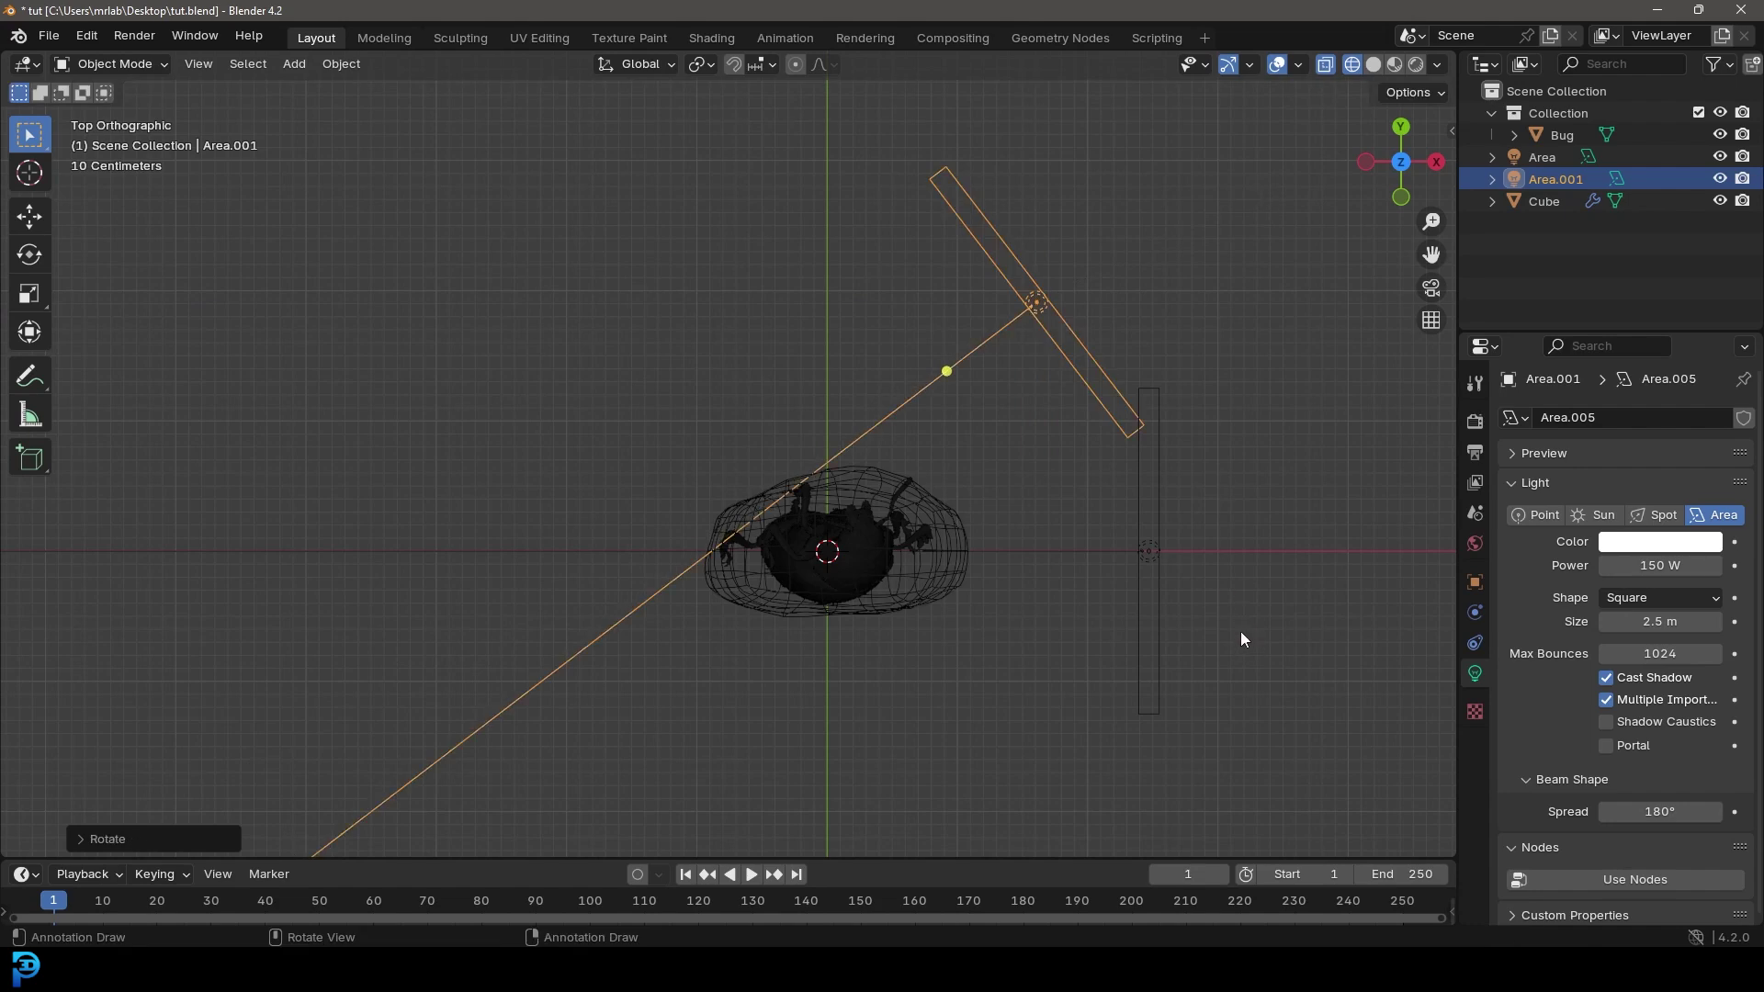
With the pivot on the 3D cursor, duplicate both lights and rotate the copies to the bug's left
{"action": "left_click_drag", "start_coordinate": [1240, 640], "coordinate": [970, 265]}
{"action": "left_click", "coordinate": [700, 63]}
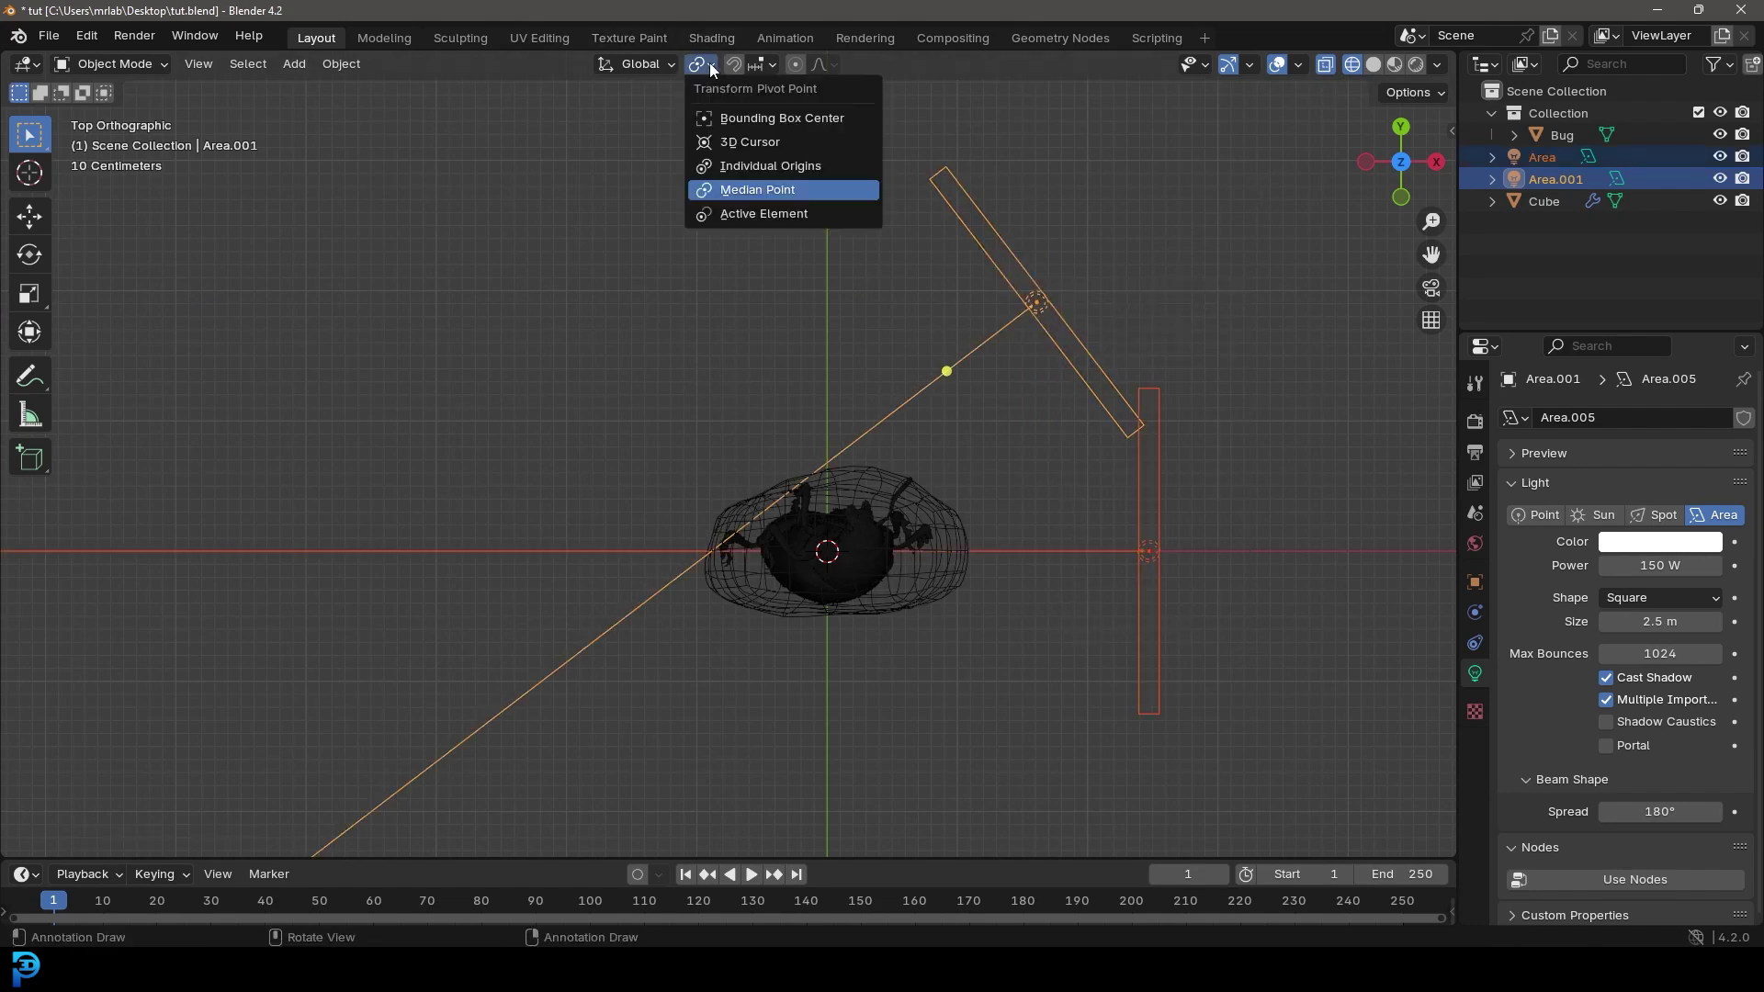
{"action": "left_click", "coordinate": [755, 143]}
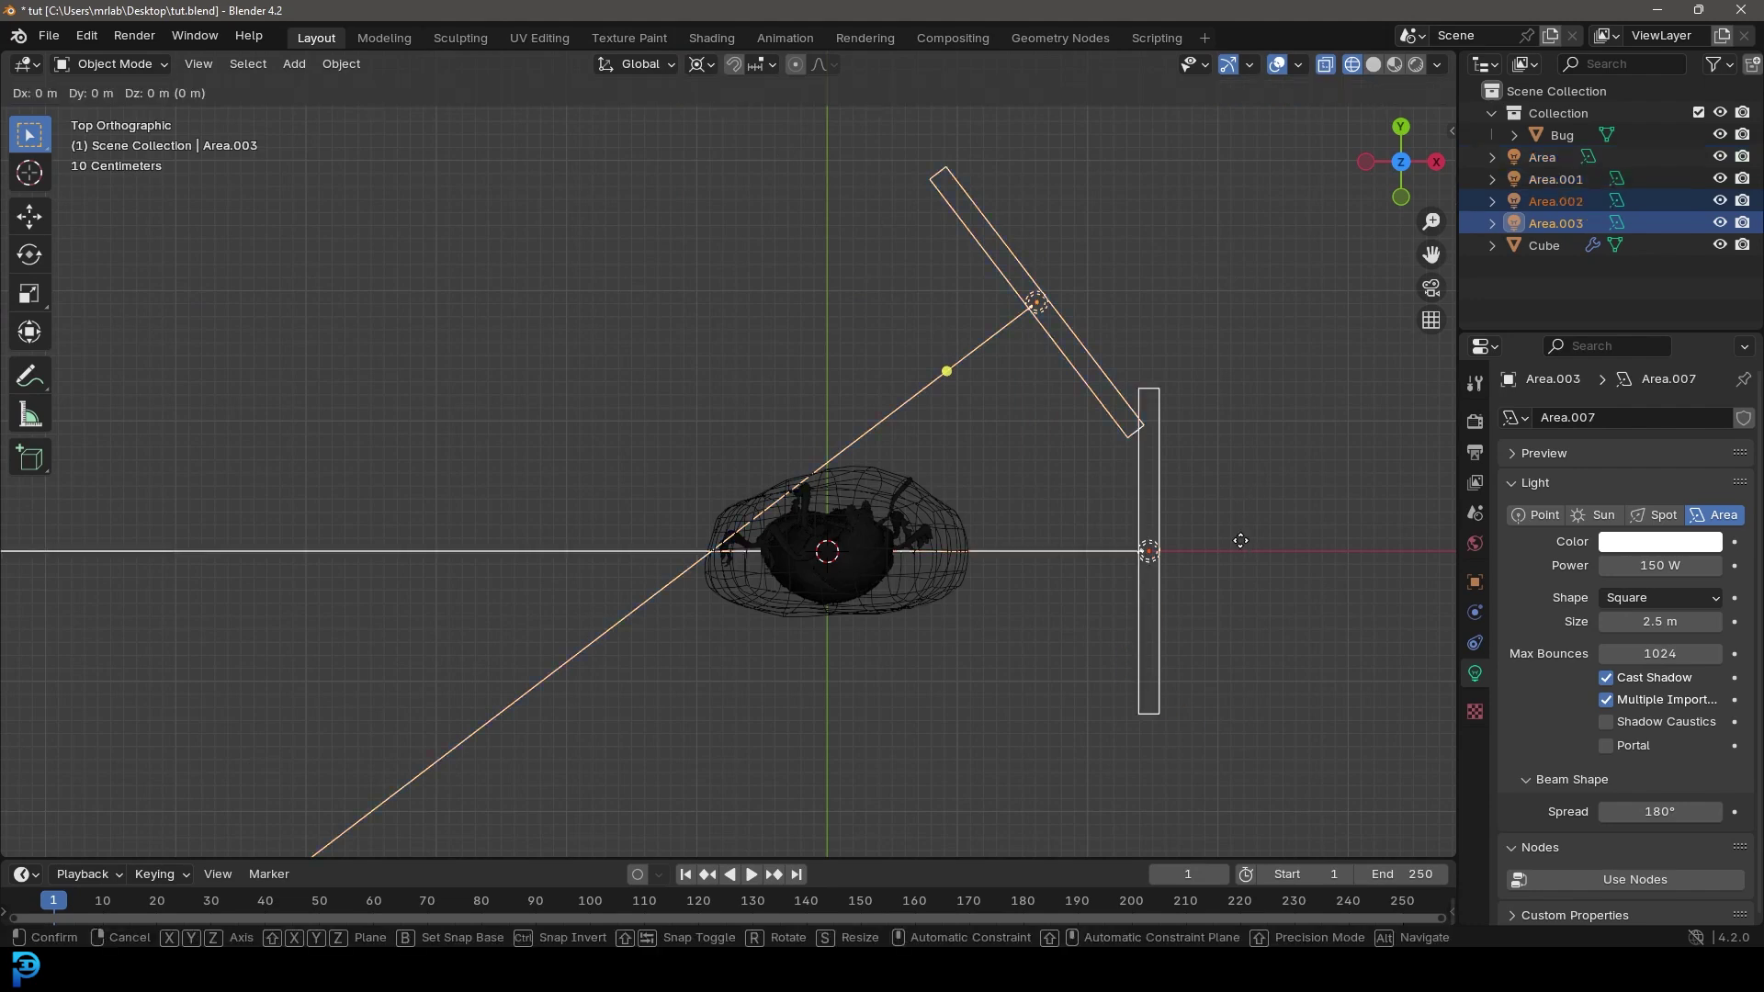
{"action": "key", "text": "shift+d"}
{"action": "key", "text": "r"}
{"action": "left_click", "coordinate": [506, 306]}
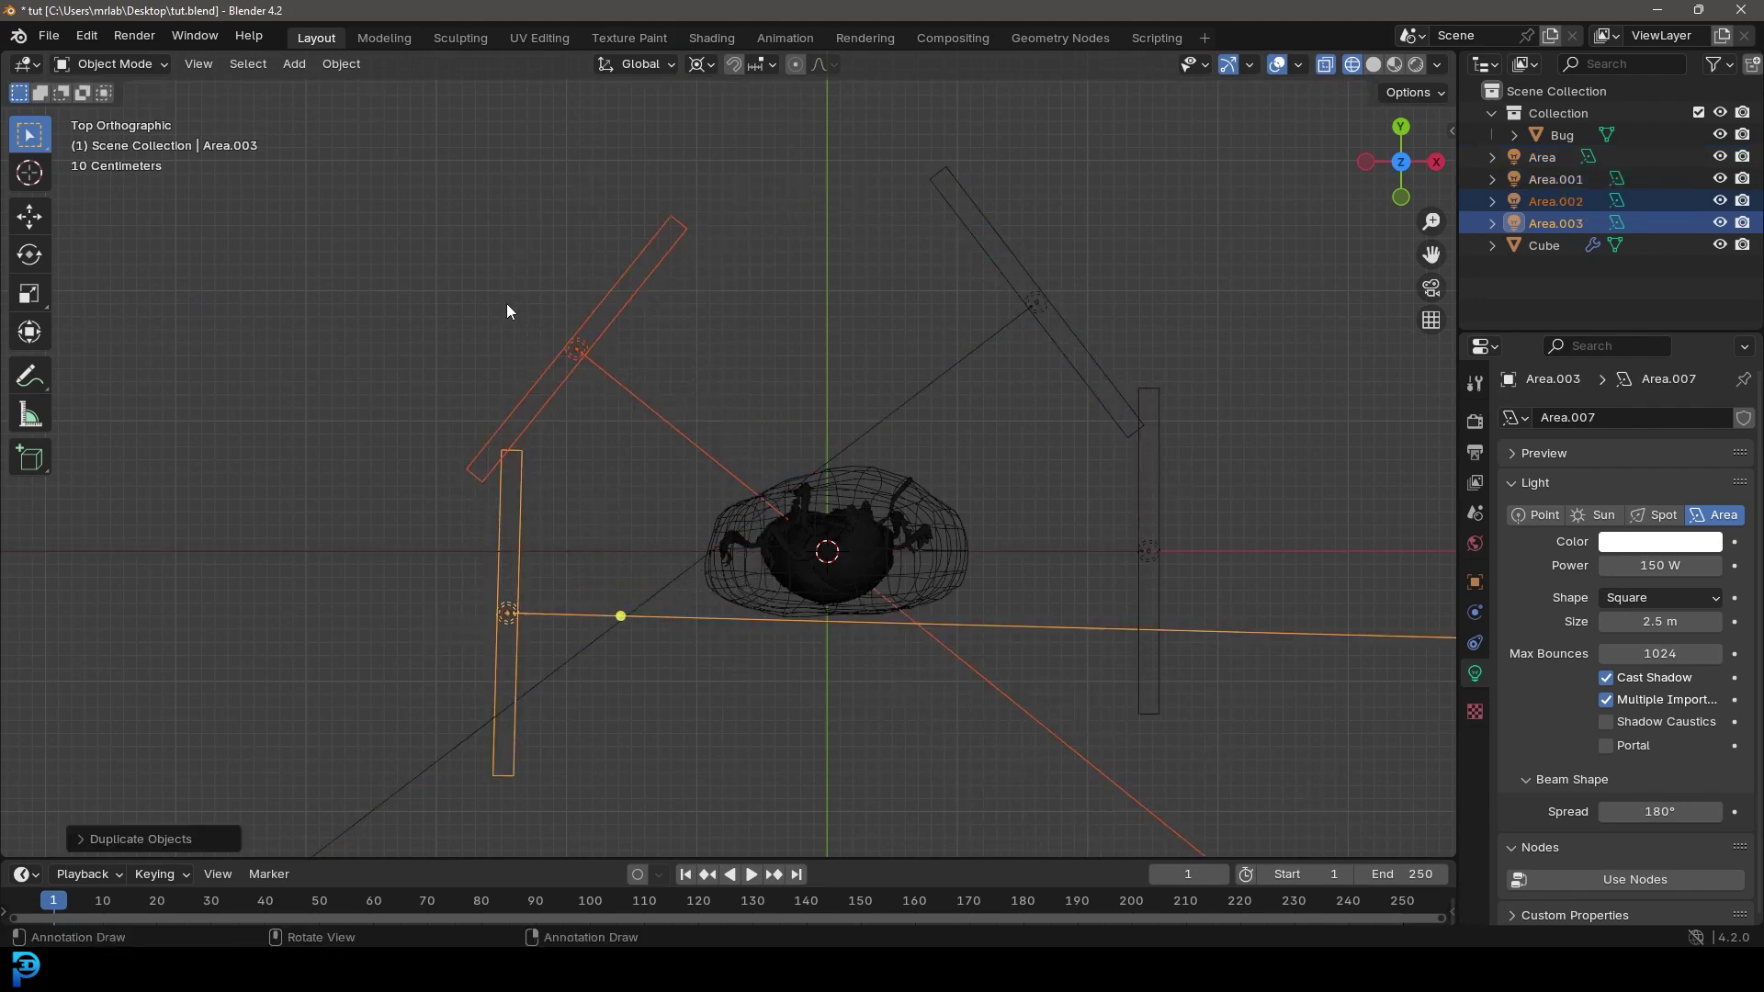
Duplicate the lower-left light and place the copy below the bug
{"action": "left_click", "coordinate": [504, 617]}
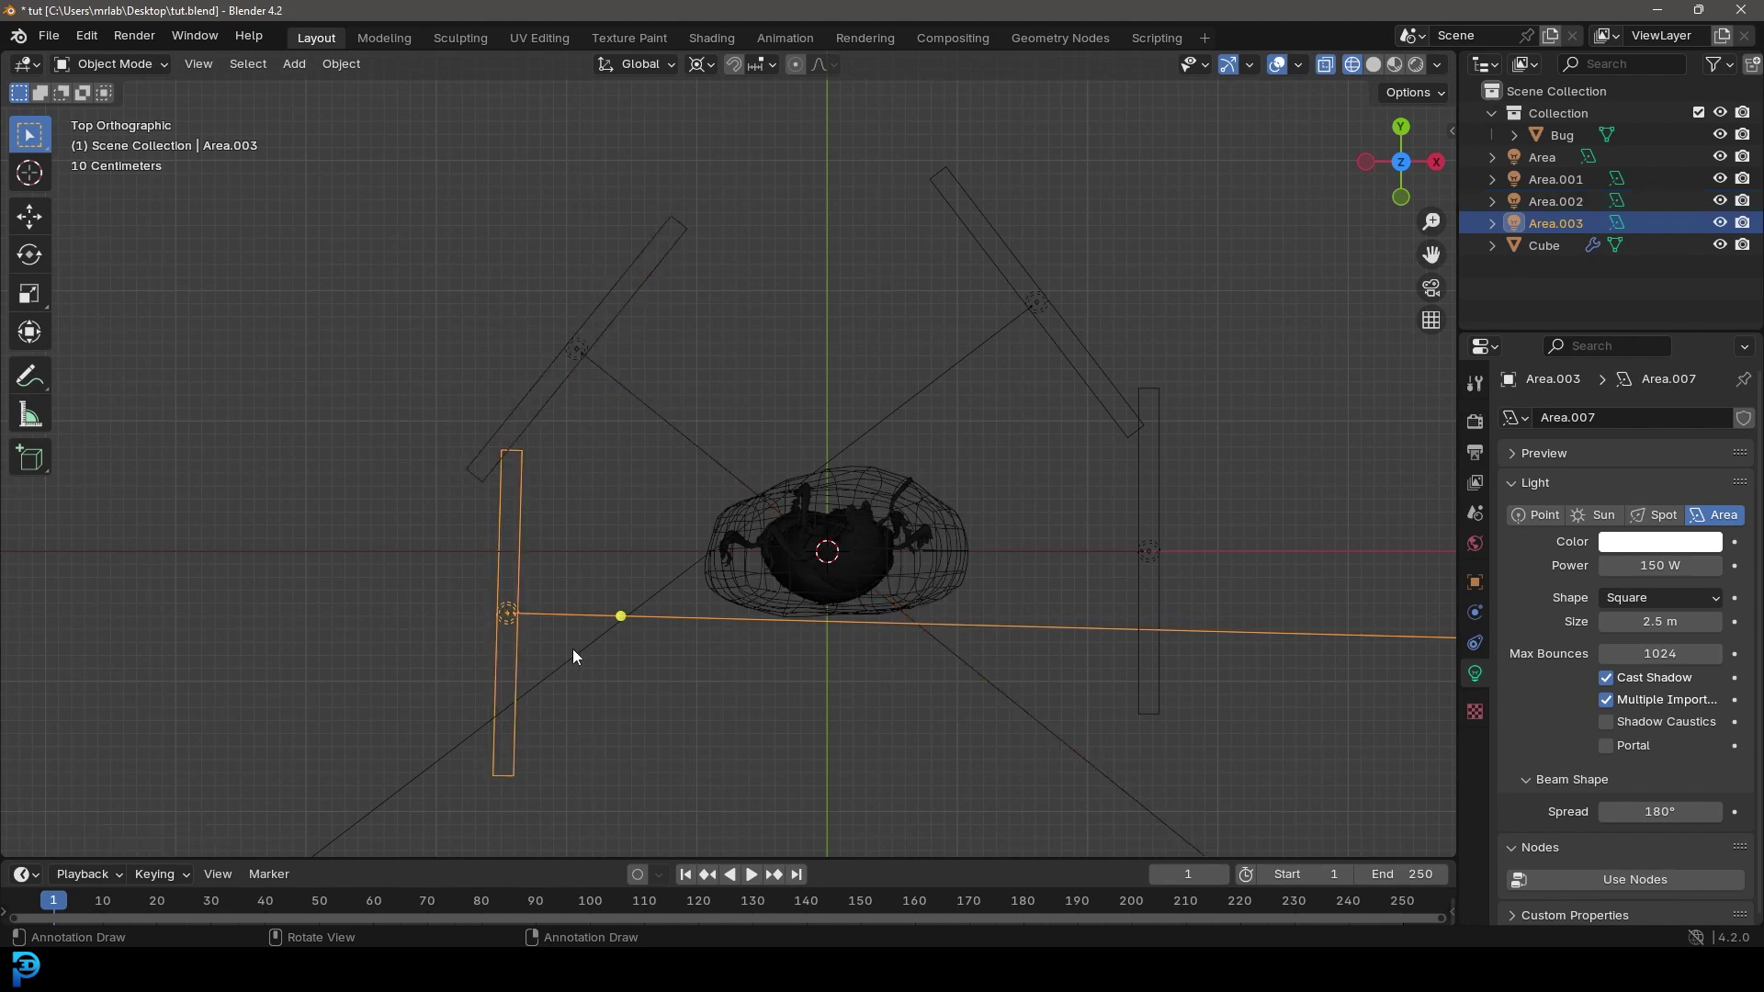
{"action": "scroll", "coordinate": [845, 642], "scroll_direction": "down", "scroll_amount": 2}
{"action": "key", "text": "shift+d"}
{"action": "key", "text": "r"}
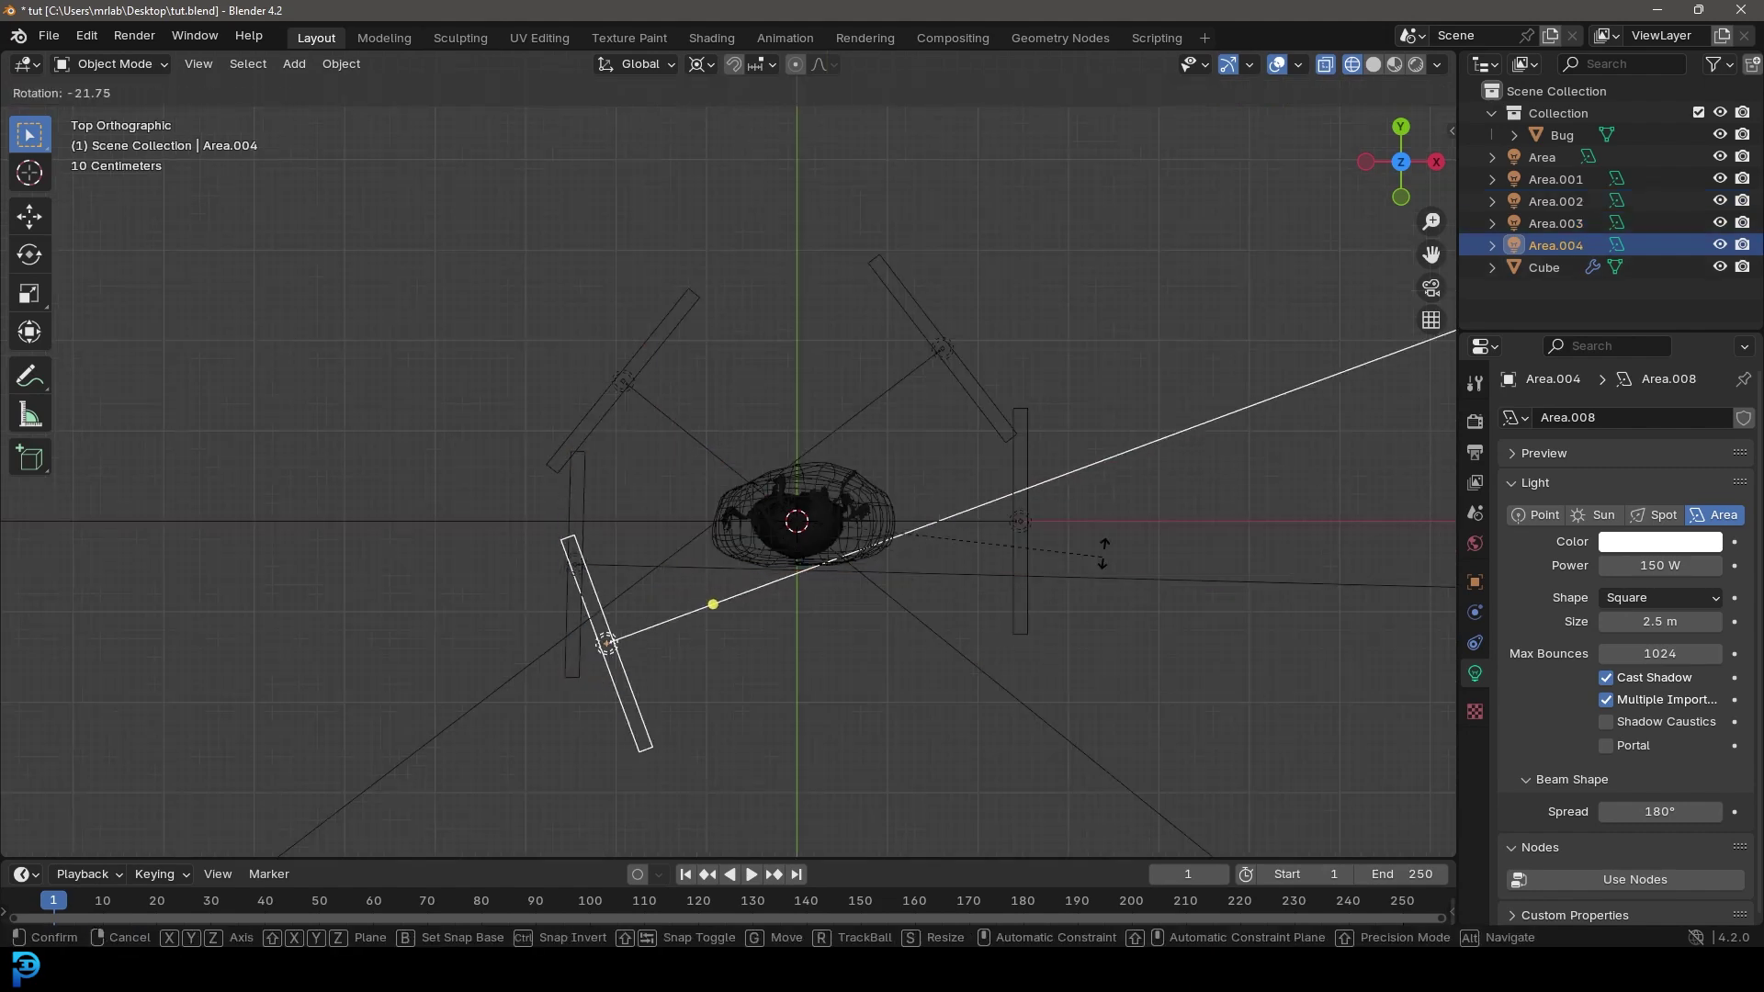
{"action": "left_click", "coordinate": [947, 425]}
{"action": "key", "text": "g"}
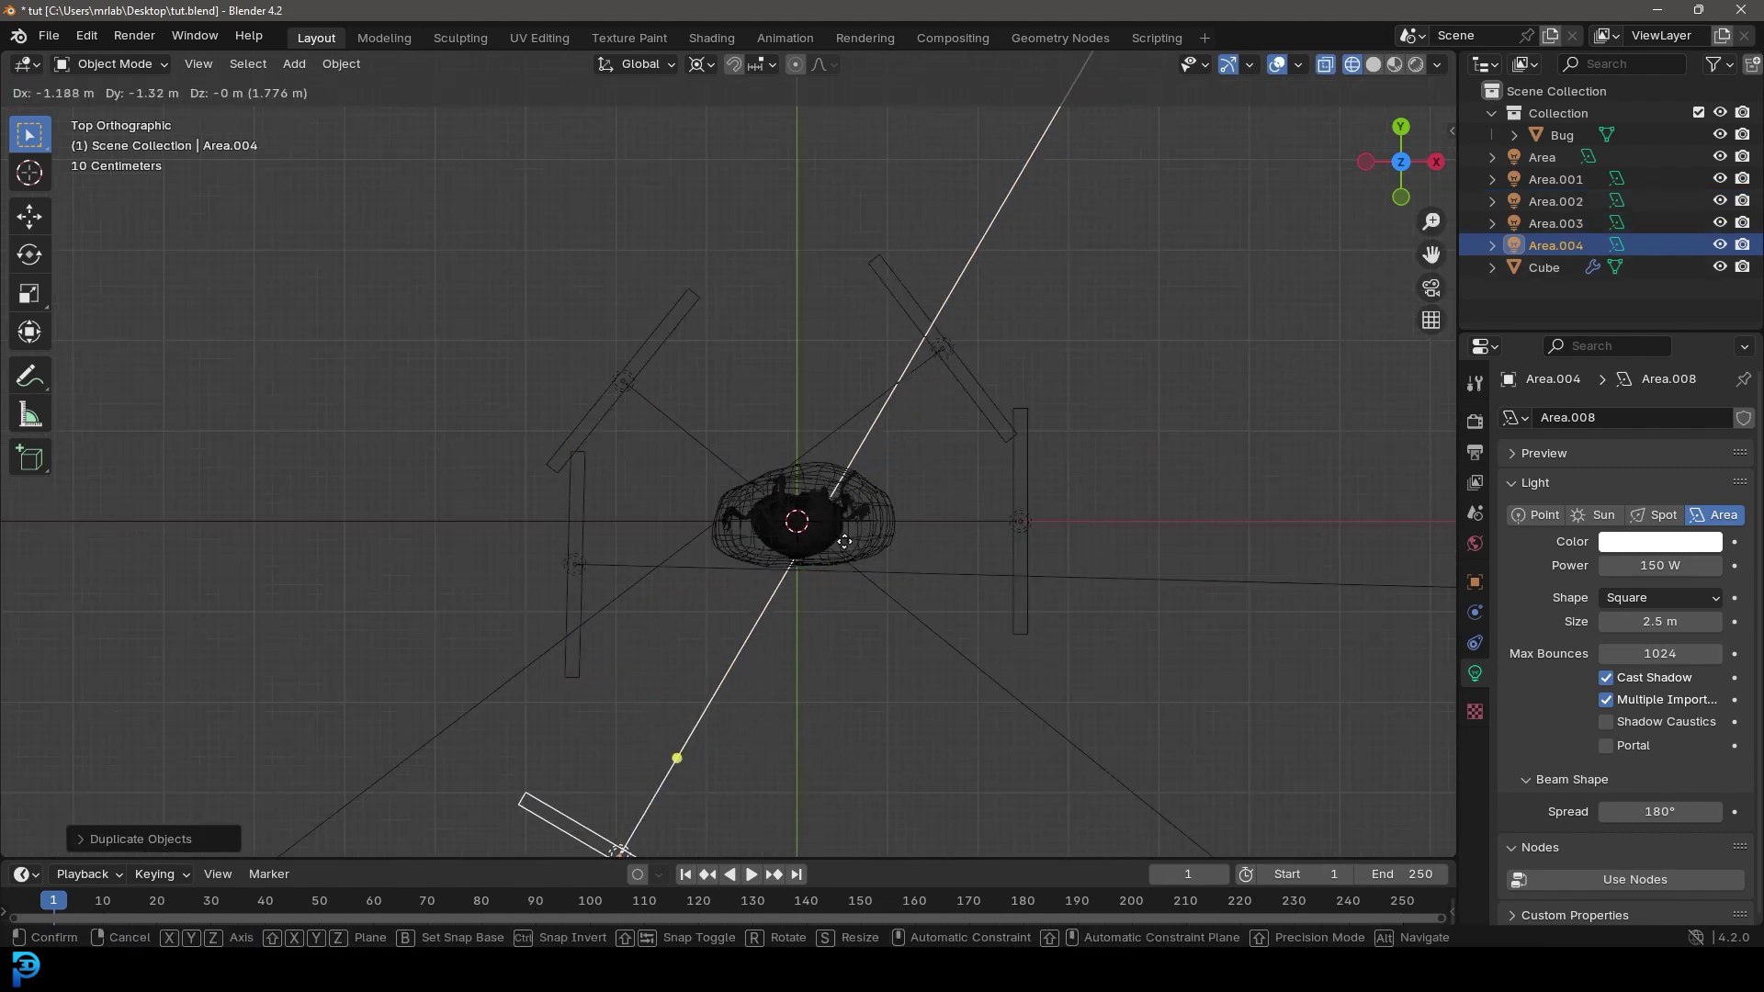
{"action": "left_click", "coordinate": [846, 521]}
Set the newest light's size to 3.5 m and restore the Median Point pivot
{"action": "left_click", "coordinate": [1668, 566]}
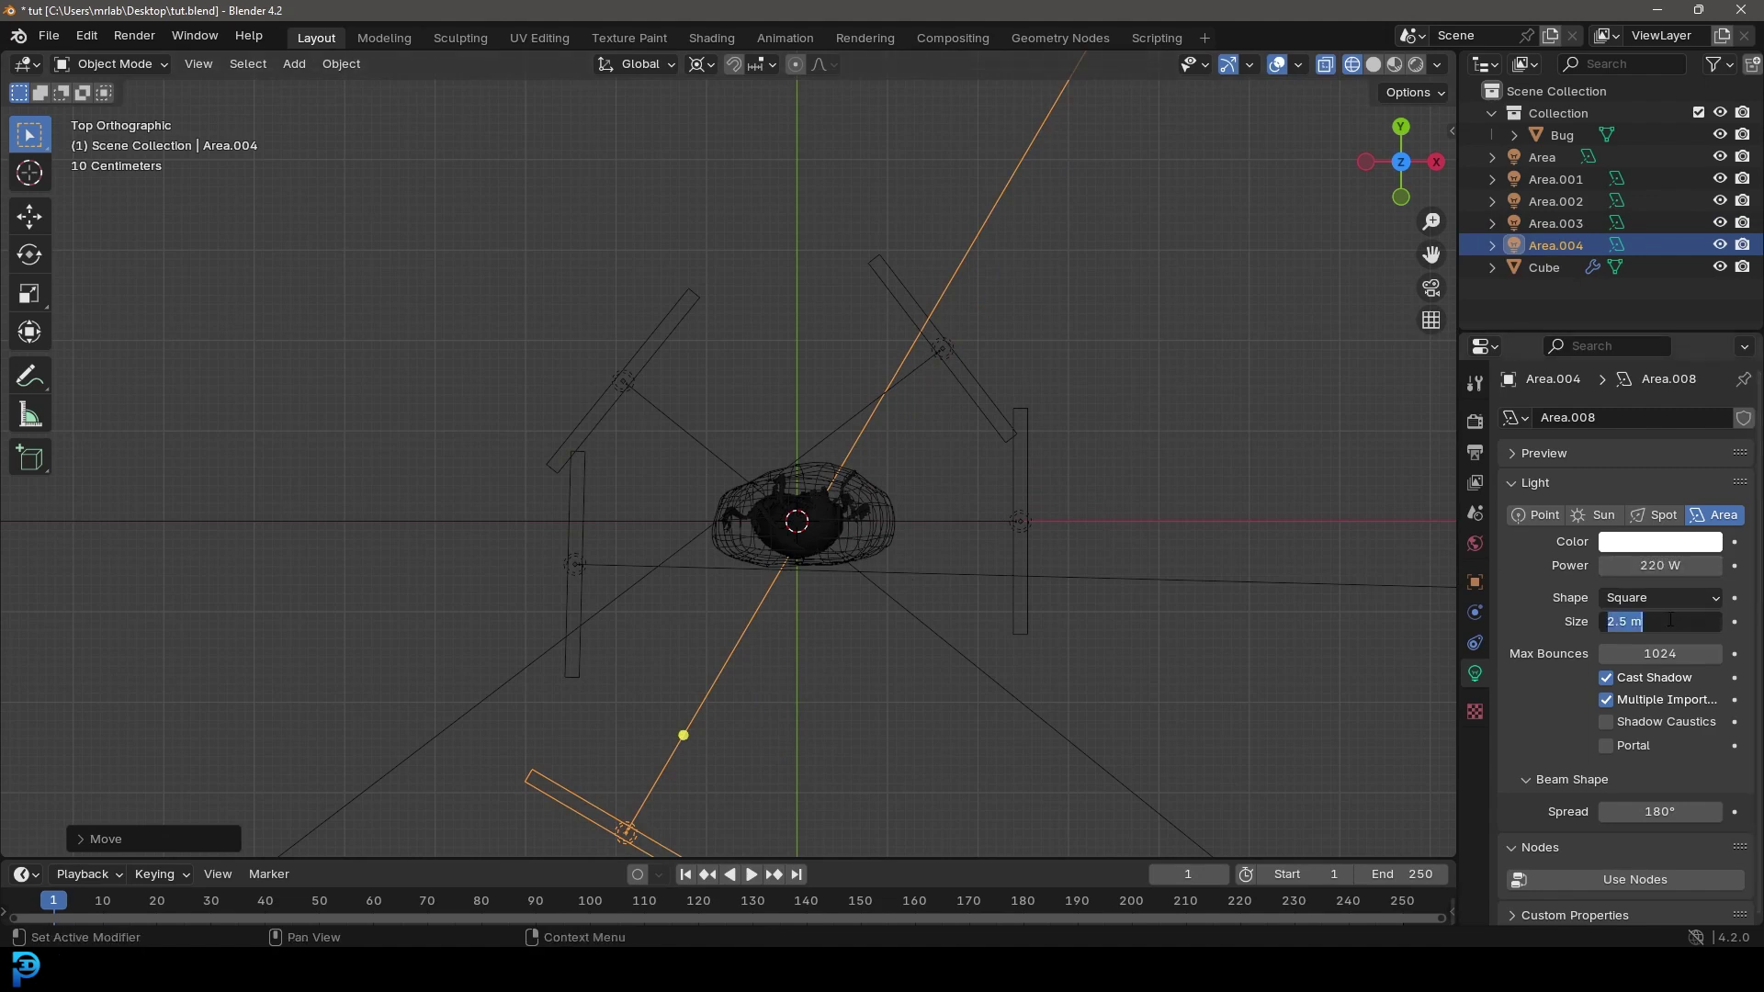
{"action": "key", "text": "Return"}
{"action": "scroll", "coordinate": [952, 438], "scroll_direction": "down", "scroll_amount": 2}
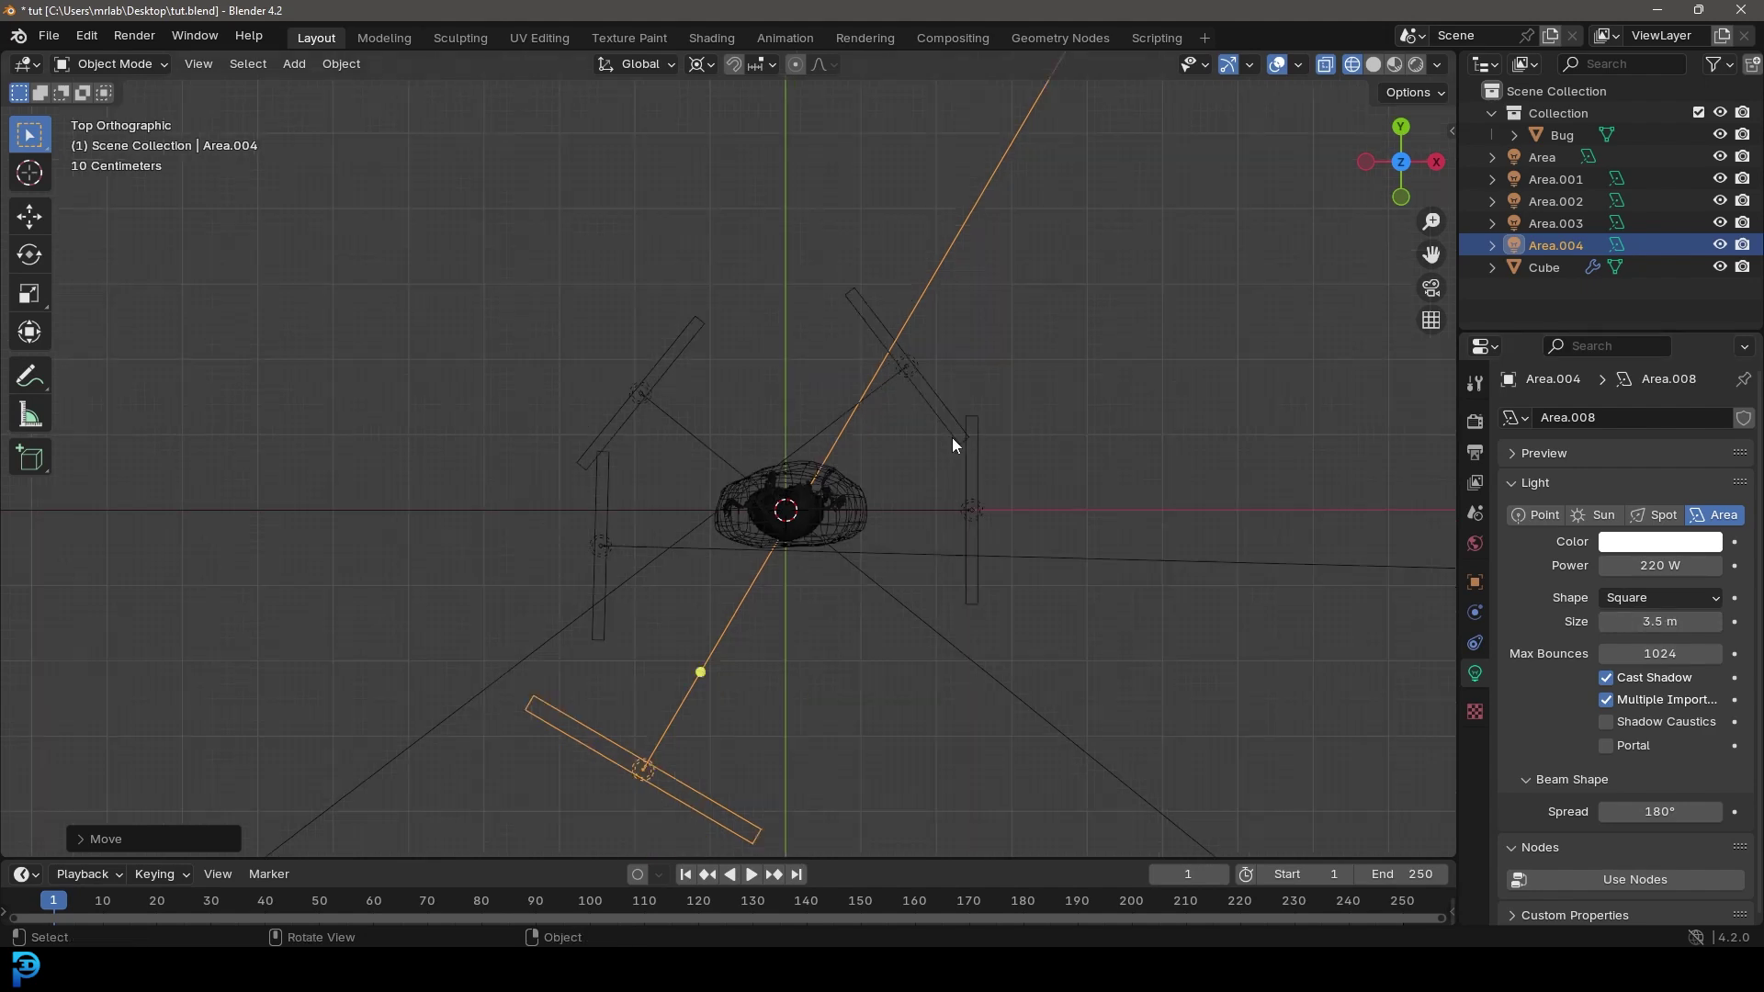
{"action": "left_click", "coordinate": [700, 62]}
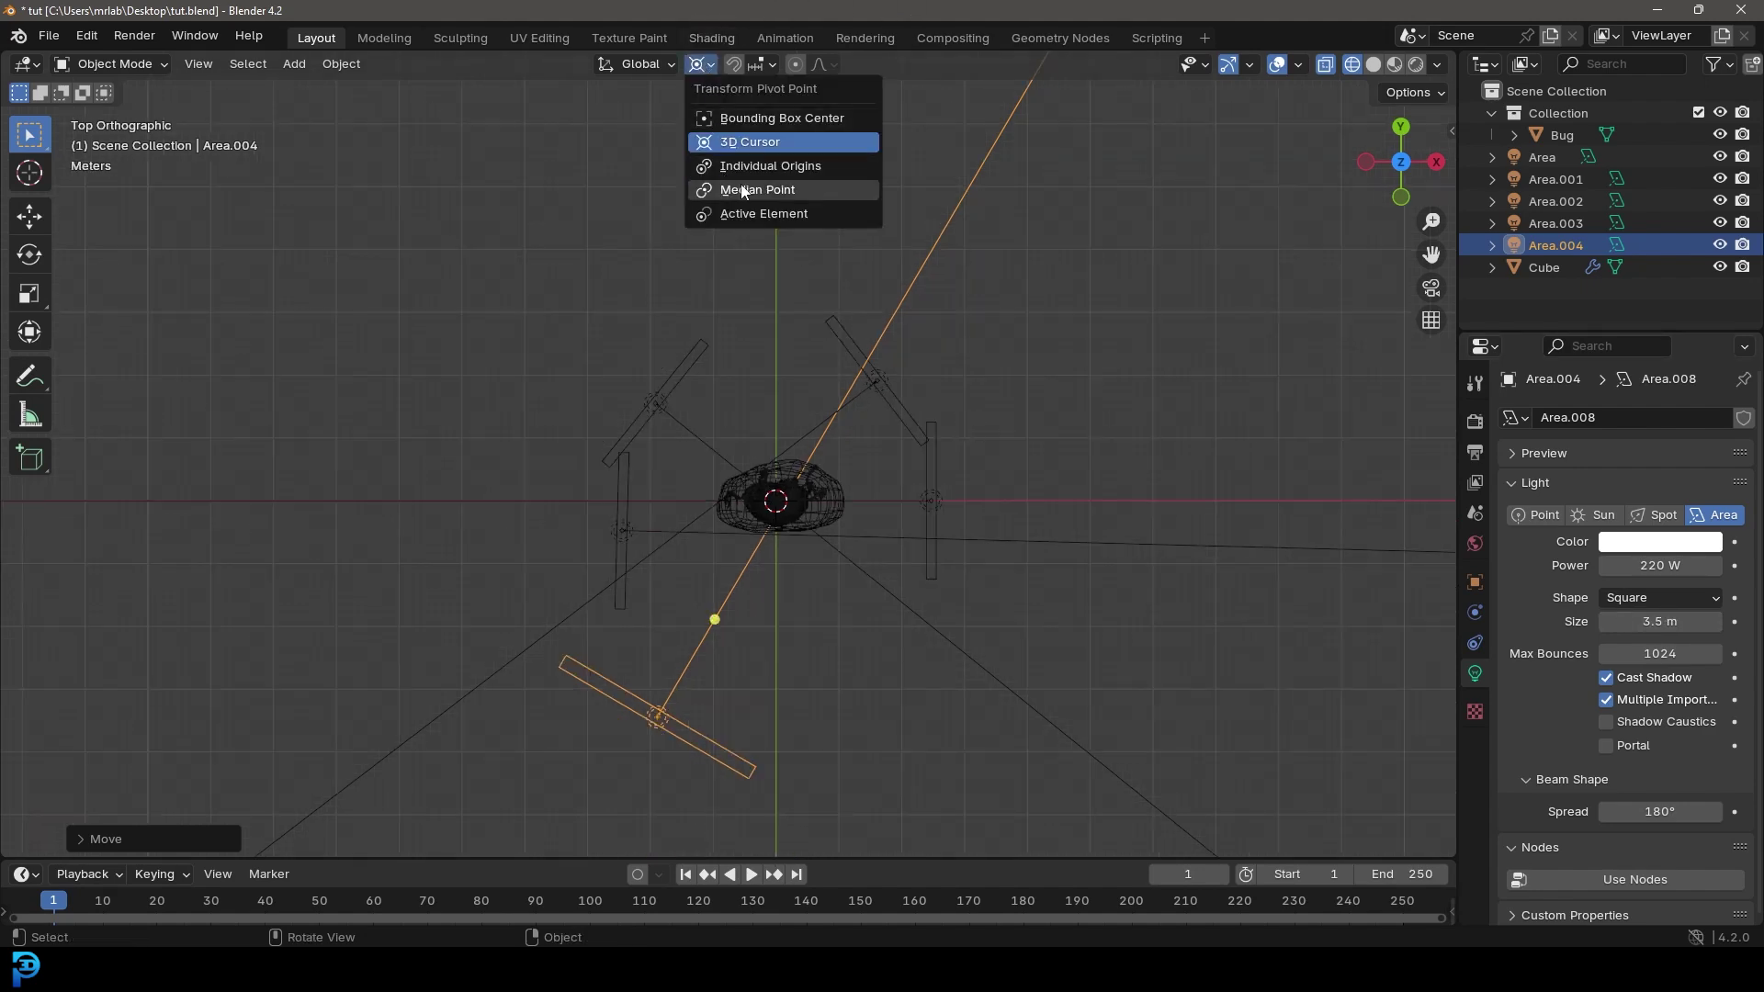
{"action": "left_click", "coordinate": [775, 189]}
{"action": "middle_click_drag", "start_coordinate": [781, 239], "coordinate": [873, 510]}
Add a camera in front view and move it back along Y from the amber block
{"action": "key", "text": "ctrl+s"}
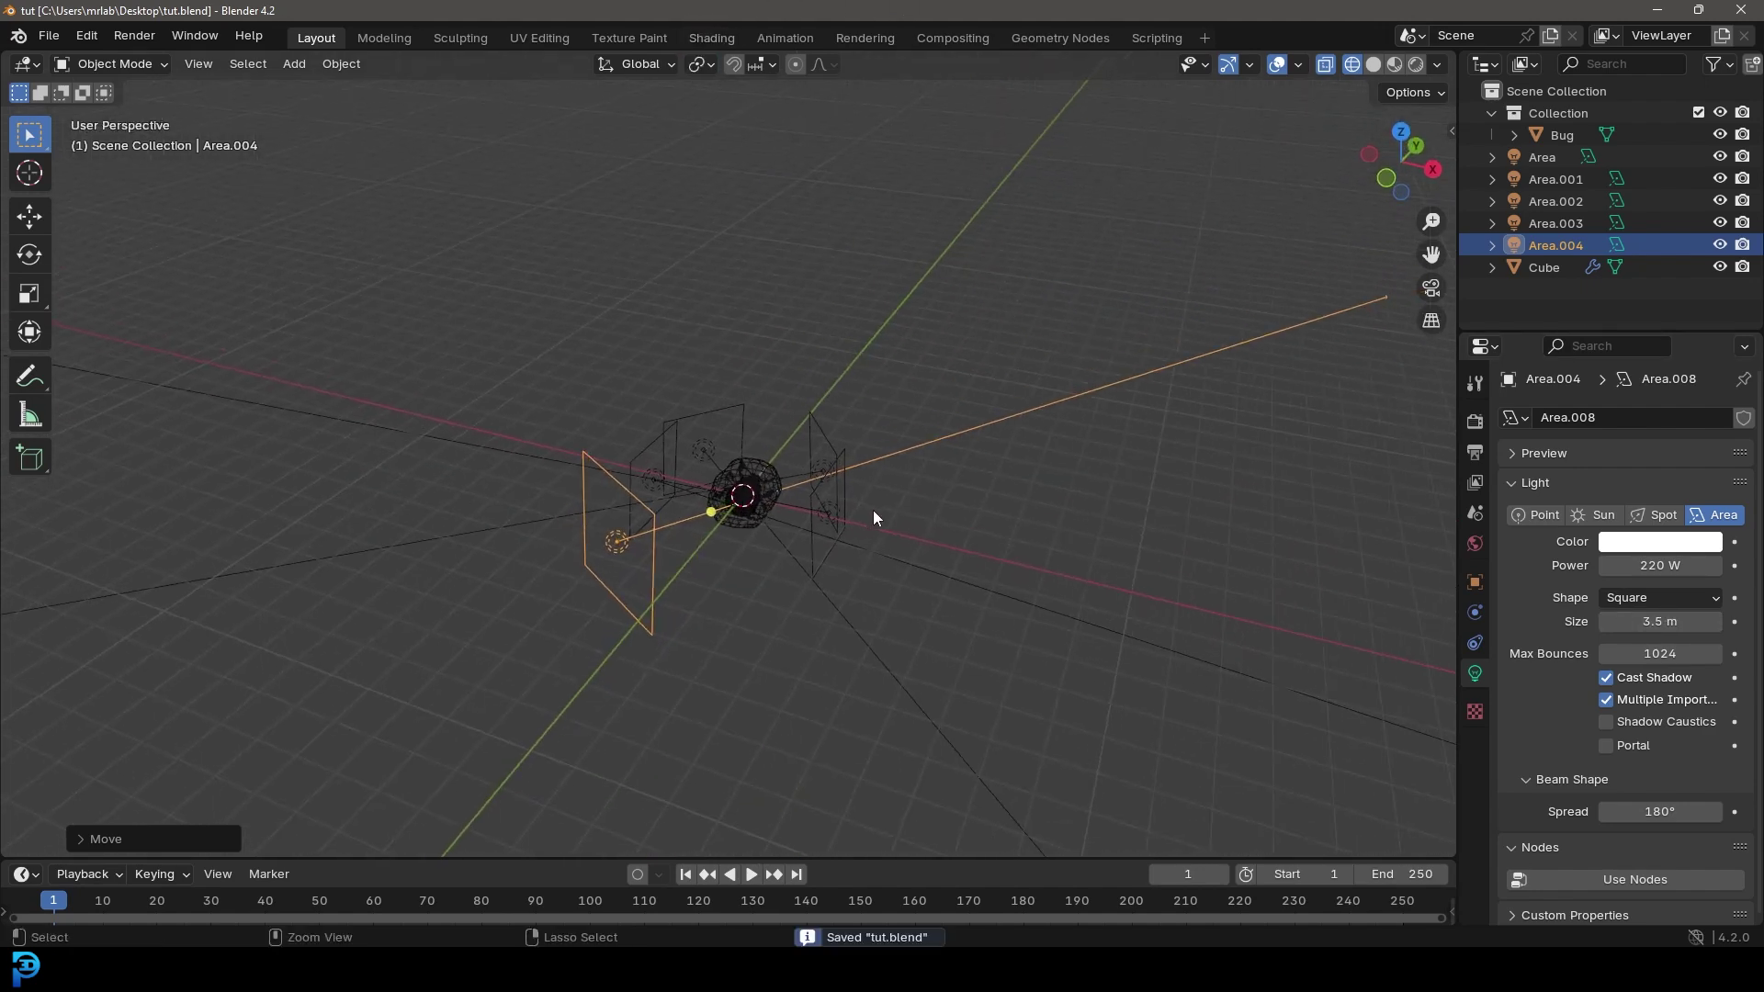
{"action": "key", "text": "KP_1"}
{"action": "scroll", "coordinate": [845, 510], "scroll_direction": "up", "scroll_amount": 3}
{"action": "key", "text": "shift+a"}
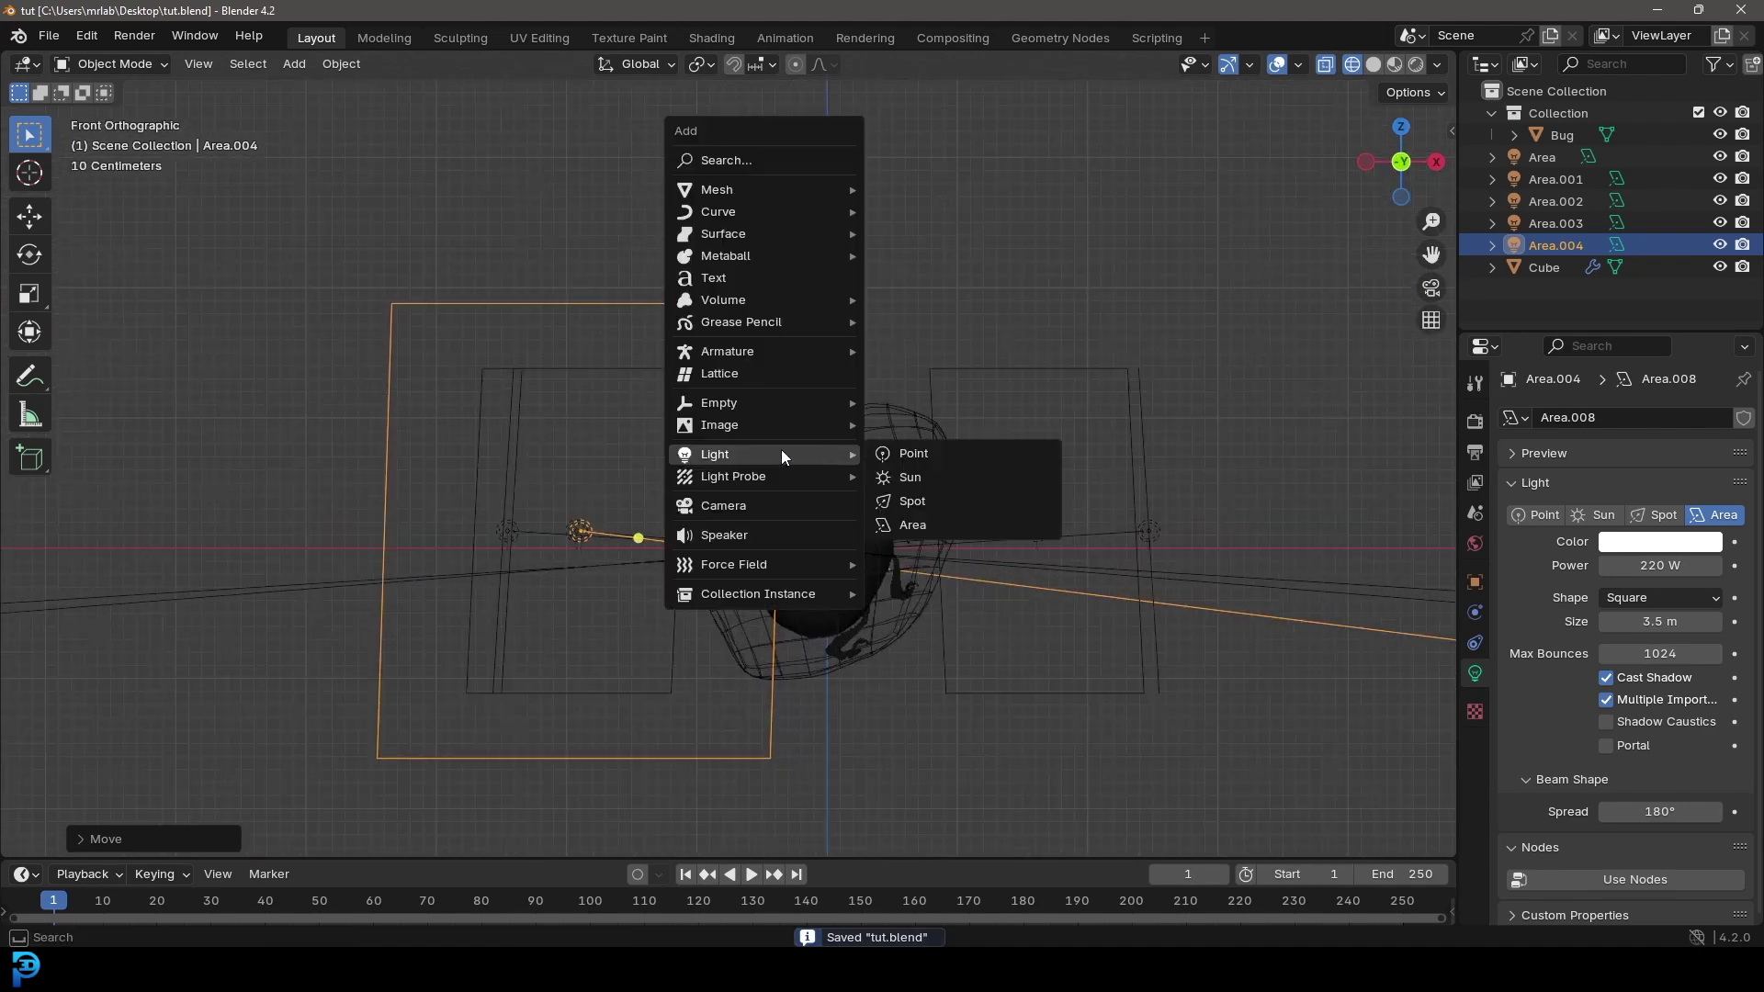
{"action": "left_click", "coordinate": [733, 507]}
{"action": "scroll", "coordinate": [992, 510], "scroll_direction": "down", "scroll_amount": 3}
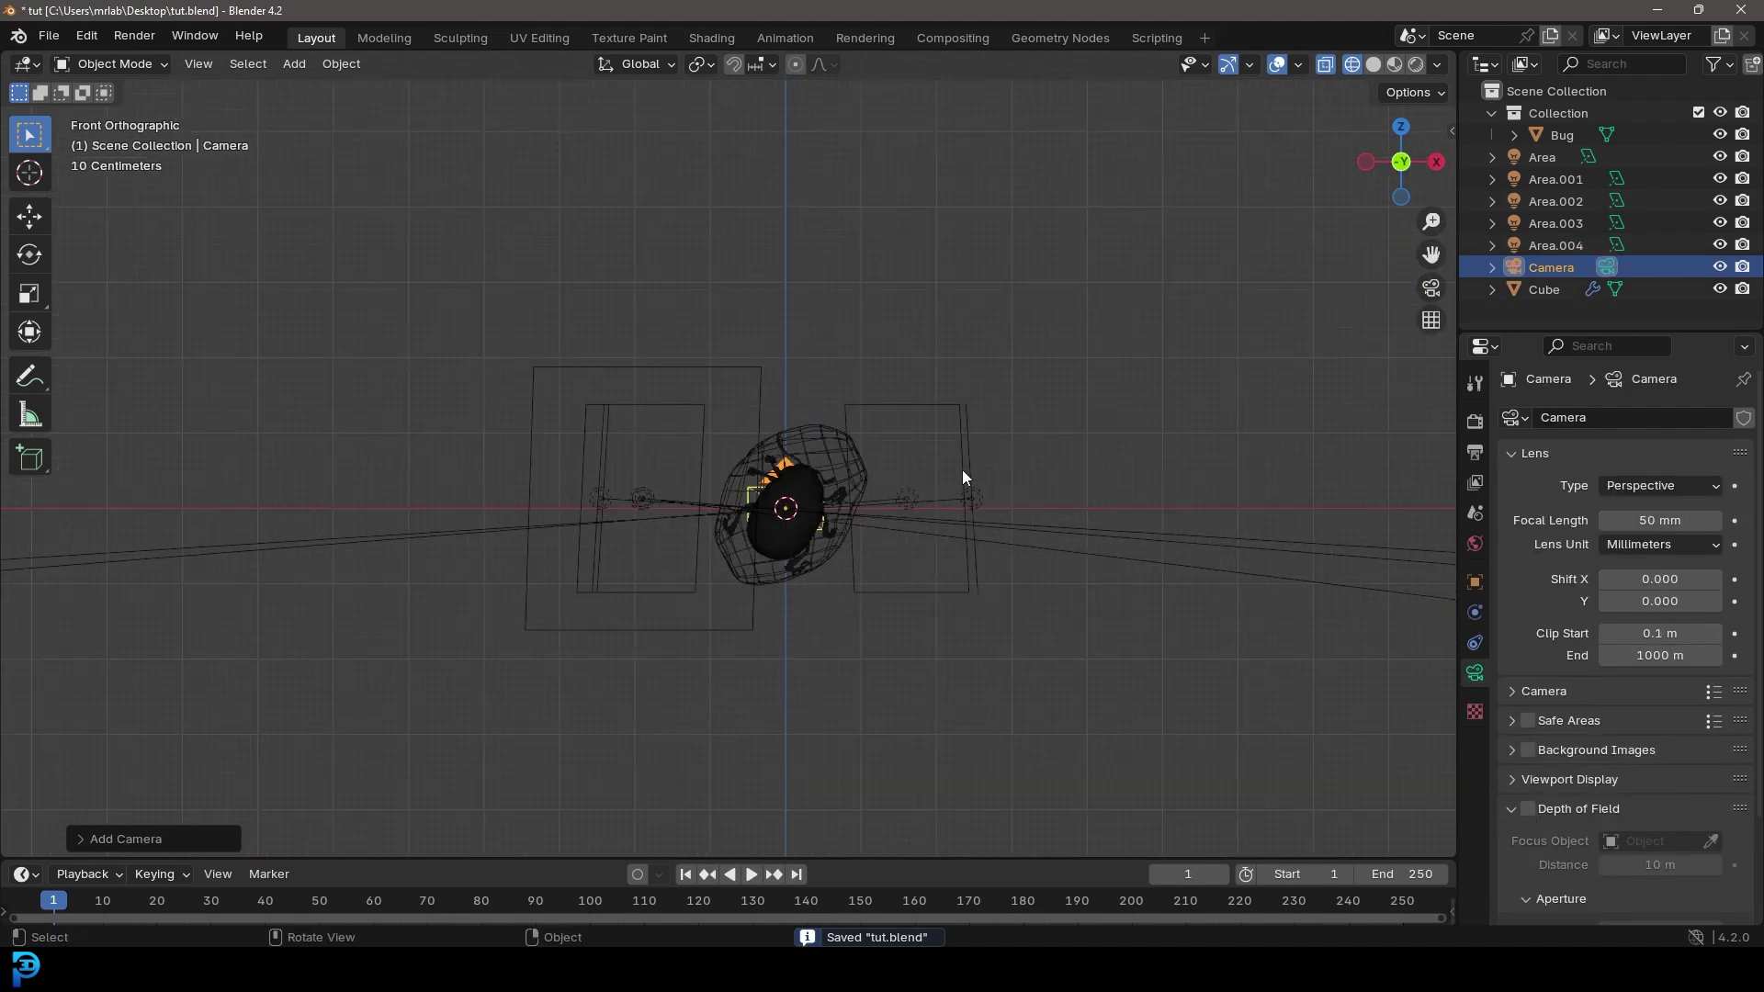
{"action": "middle_click_drag", "start_coordinate": [962, 470], "coordinate": [836, 505]}
{"action": "key", "text": "g"}
{"action": "key", "text": "y"}
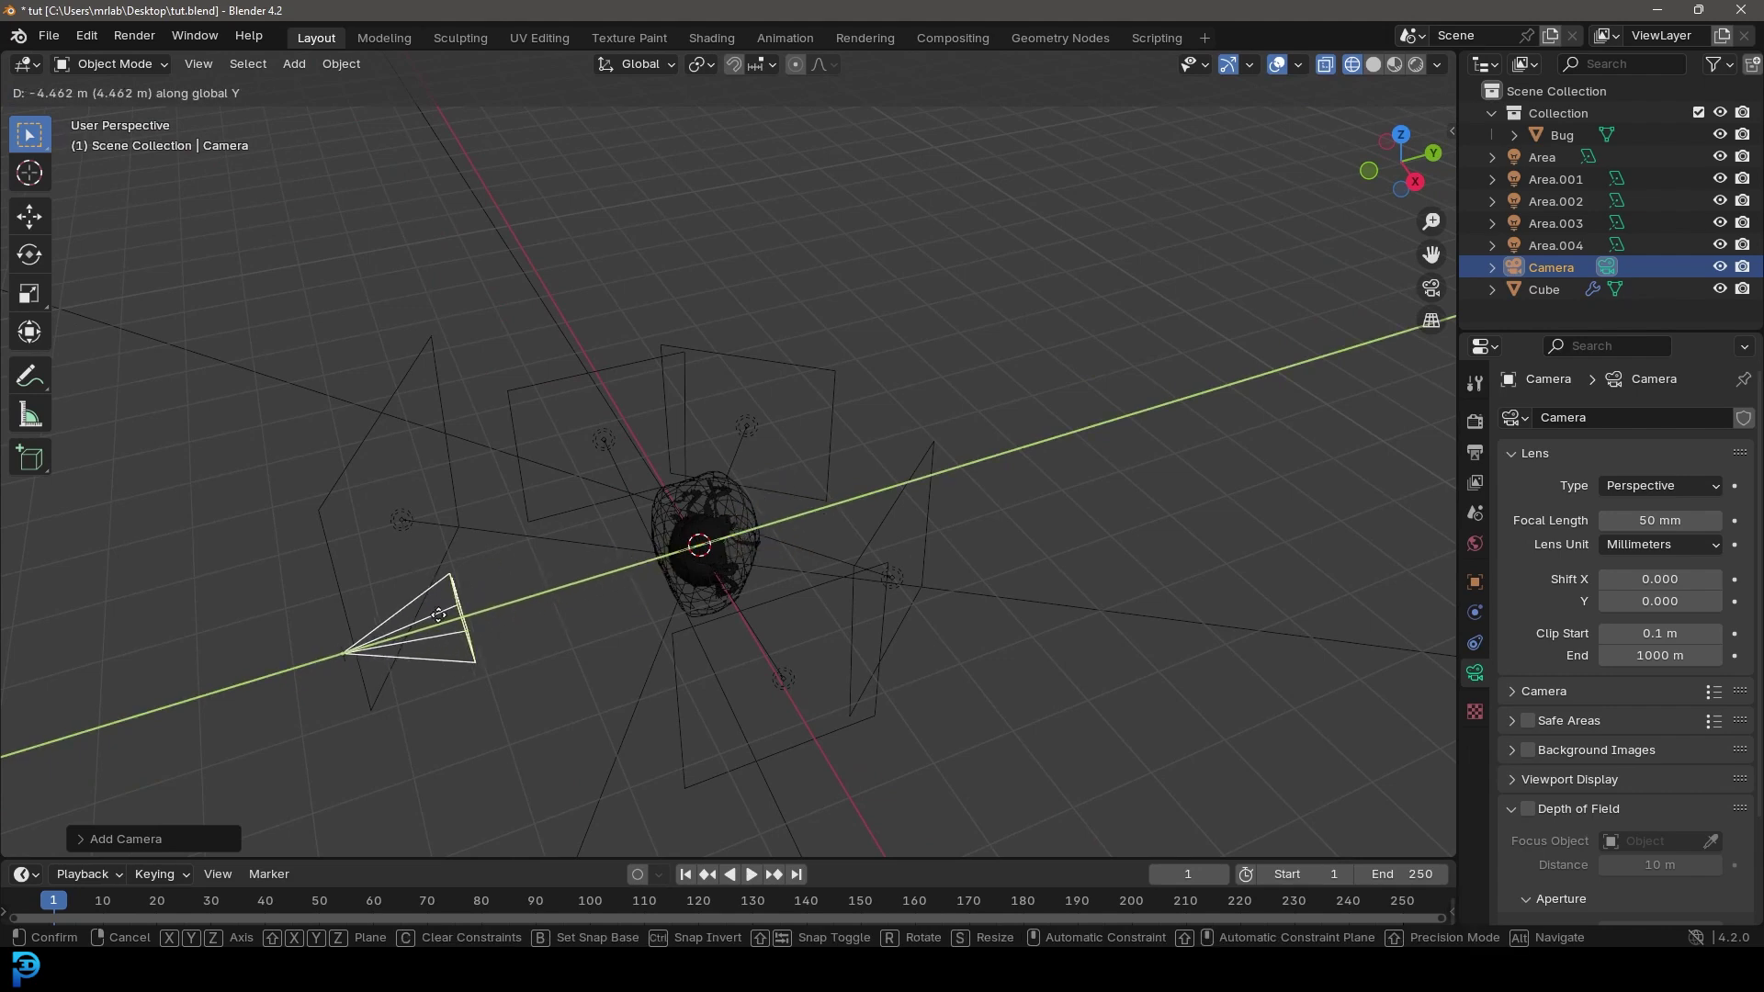
{"action": "left_click", "coordinate": [456, 630]}
Look through the camera, reposition it to frame the beetle, and save tut.blend
{"action": "key", "text": "KP_0"}
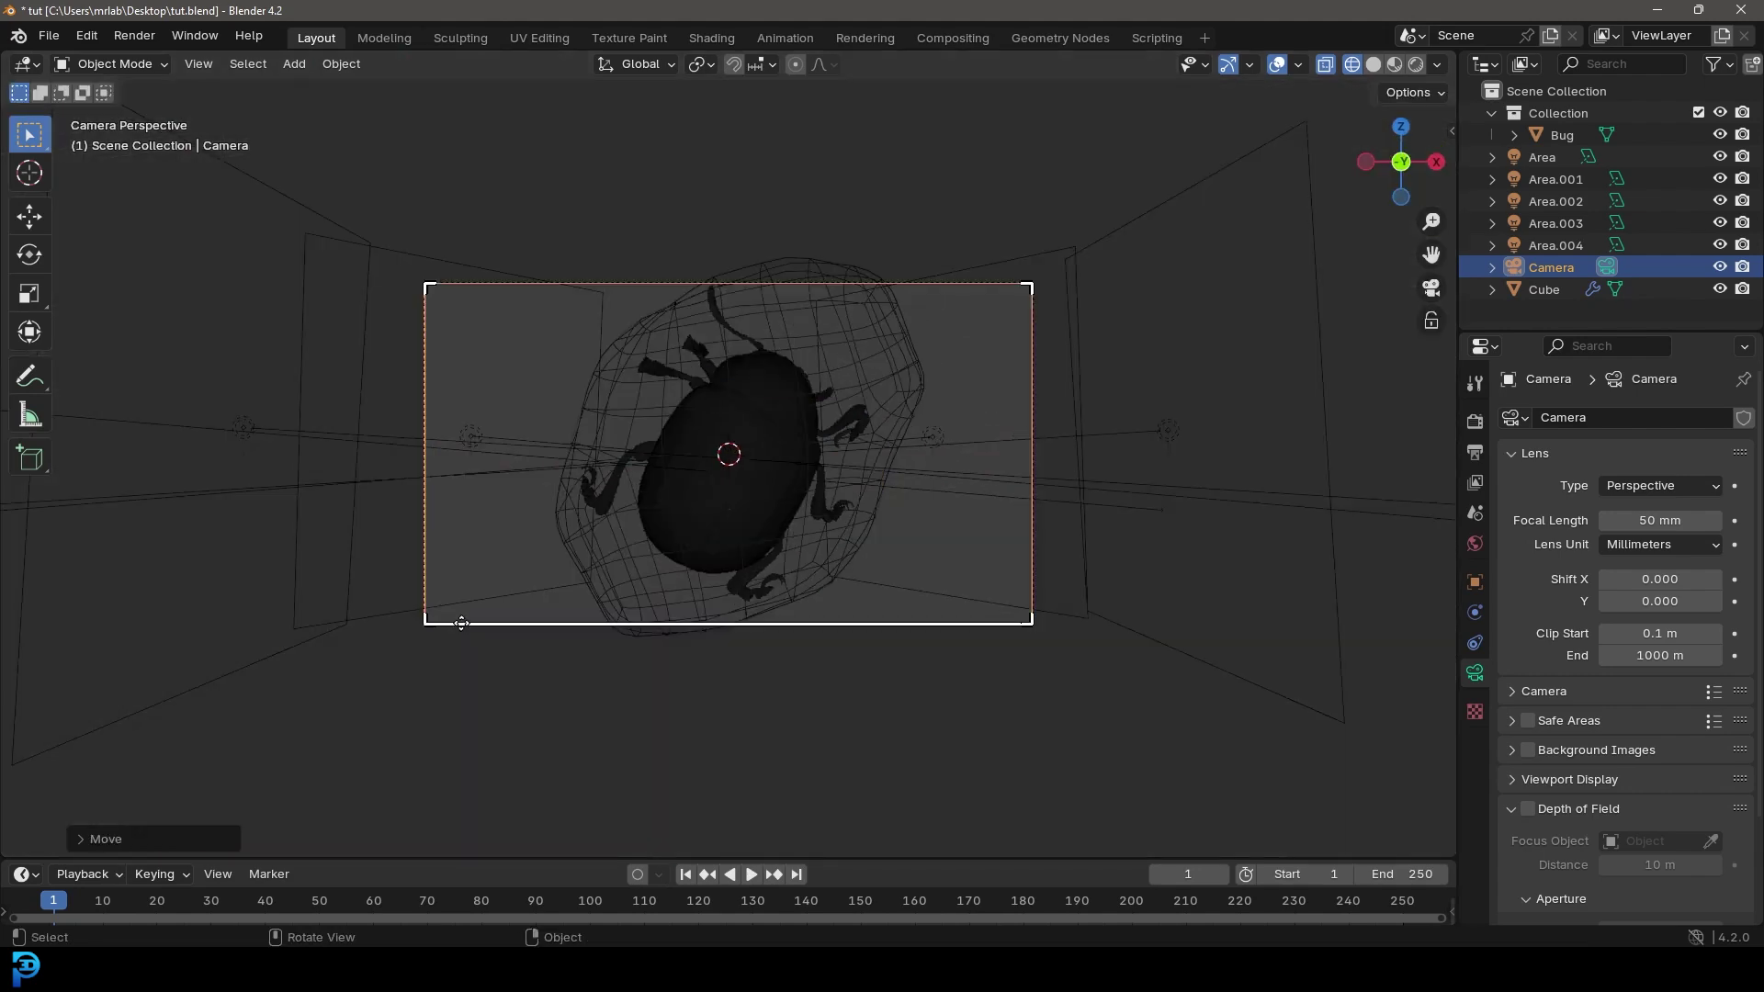
{"action": "scroll", "coordinate": [712, 498], "scroll_direction": "up", "scroll_amount": 1}
{"action": "key", "text": "g"}
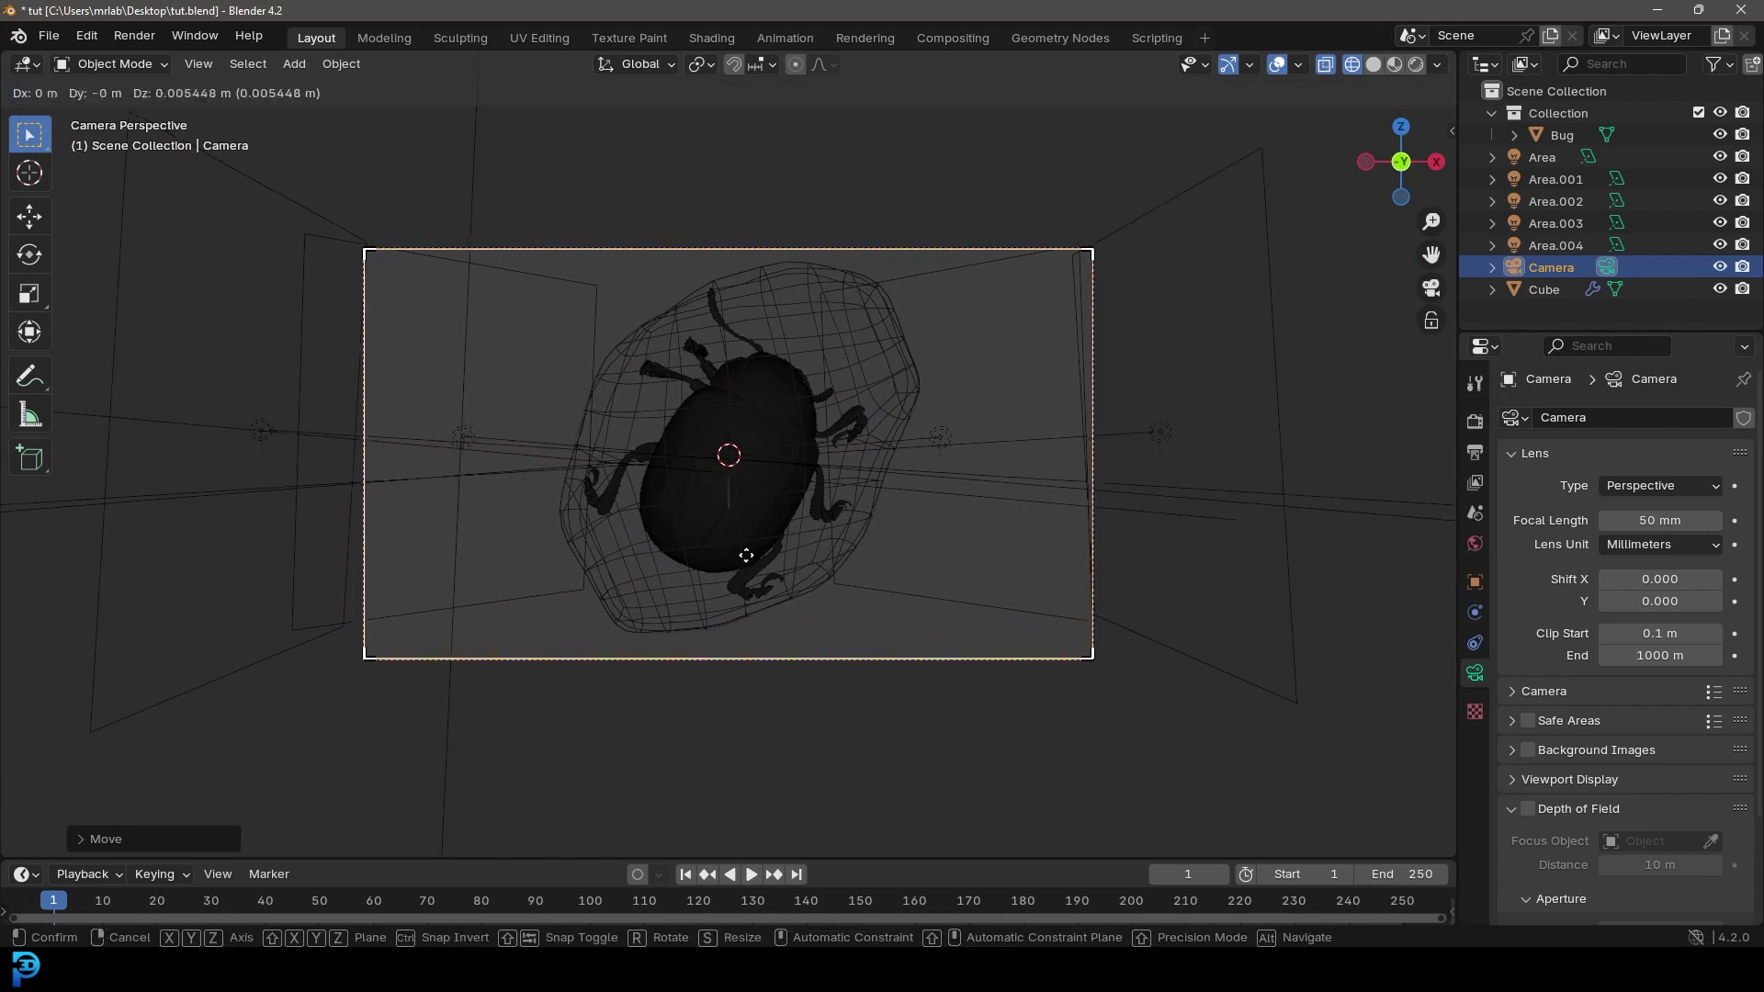
{"action": "left_click", "coordinate": [744, 551]}
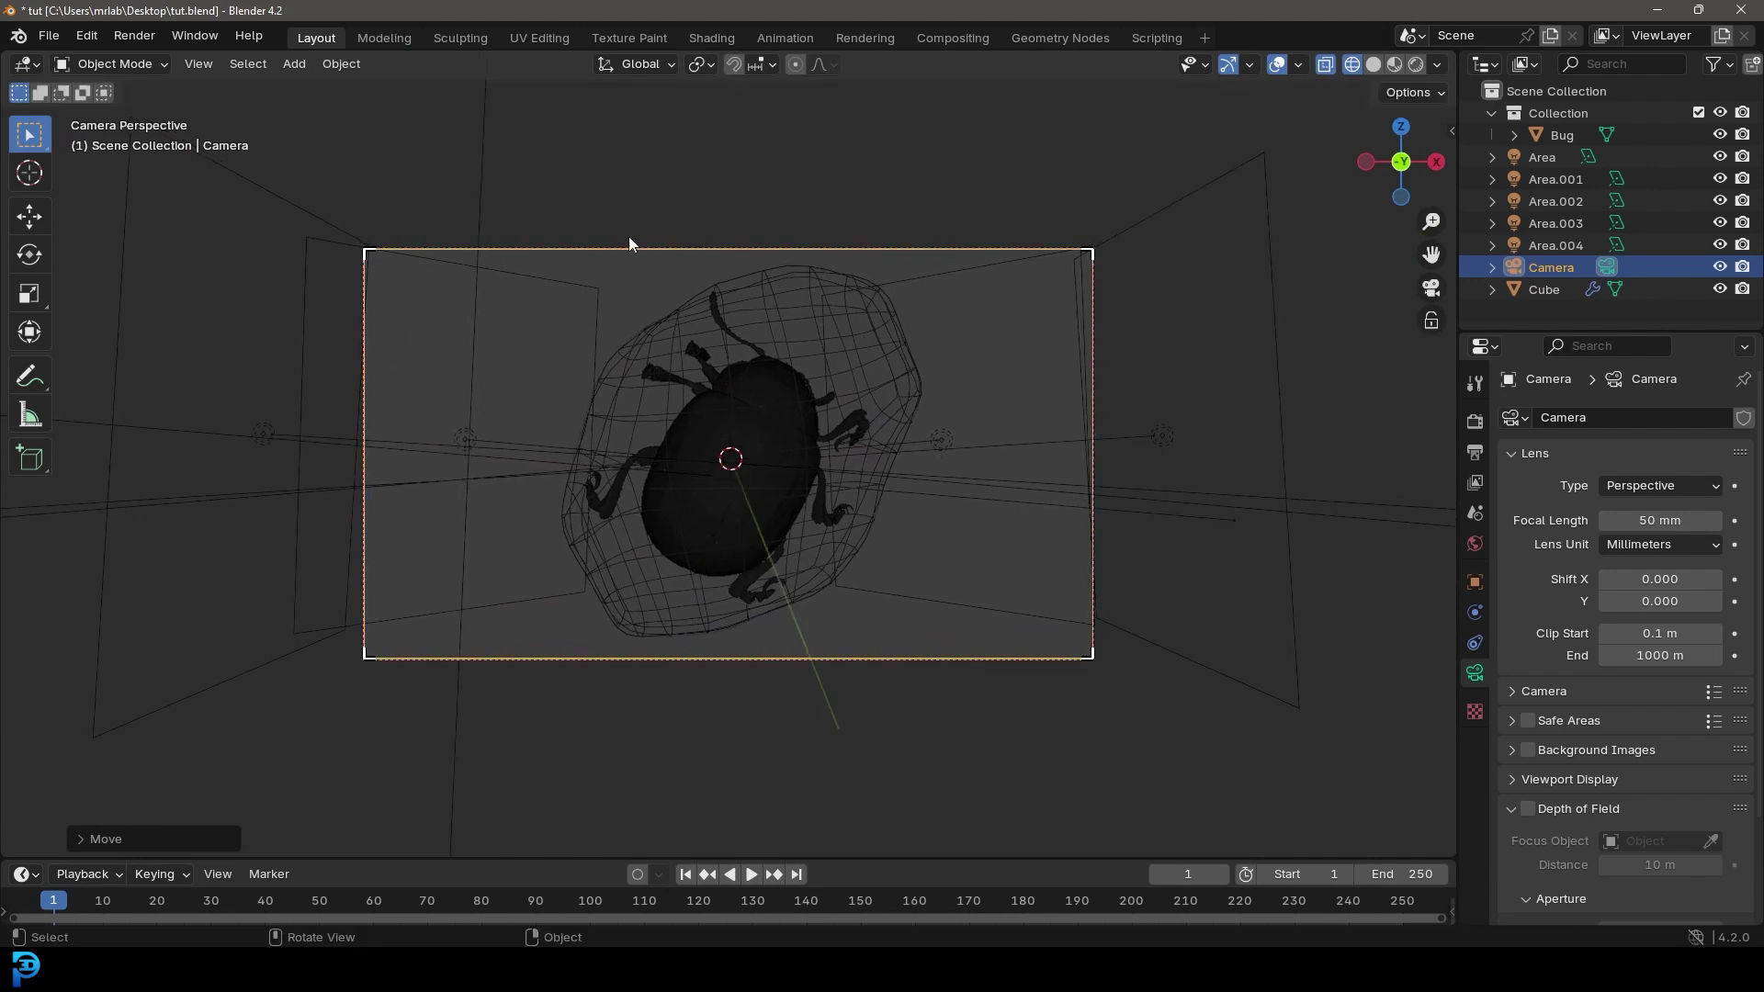
{"action": "scroll", "coordinate": [663, 327], "scroll_direction": "up", "scroll_amount": 1}
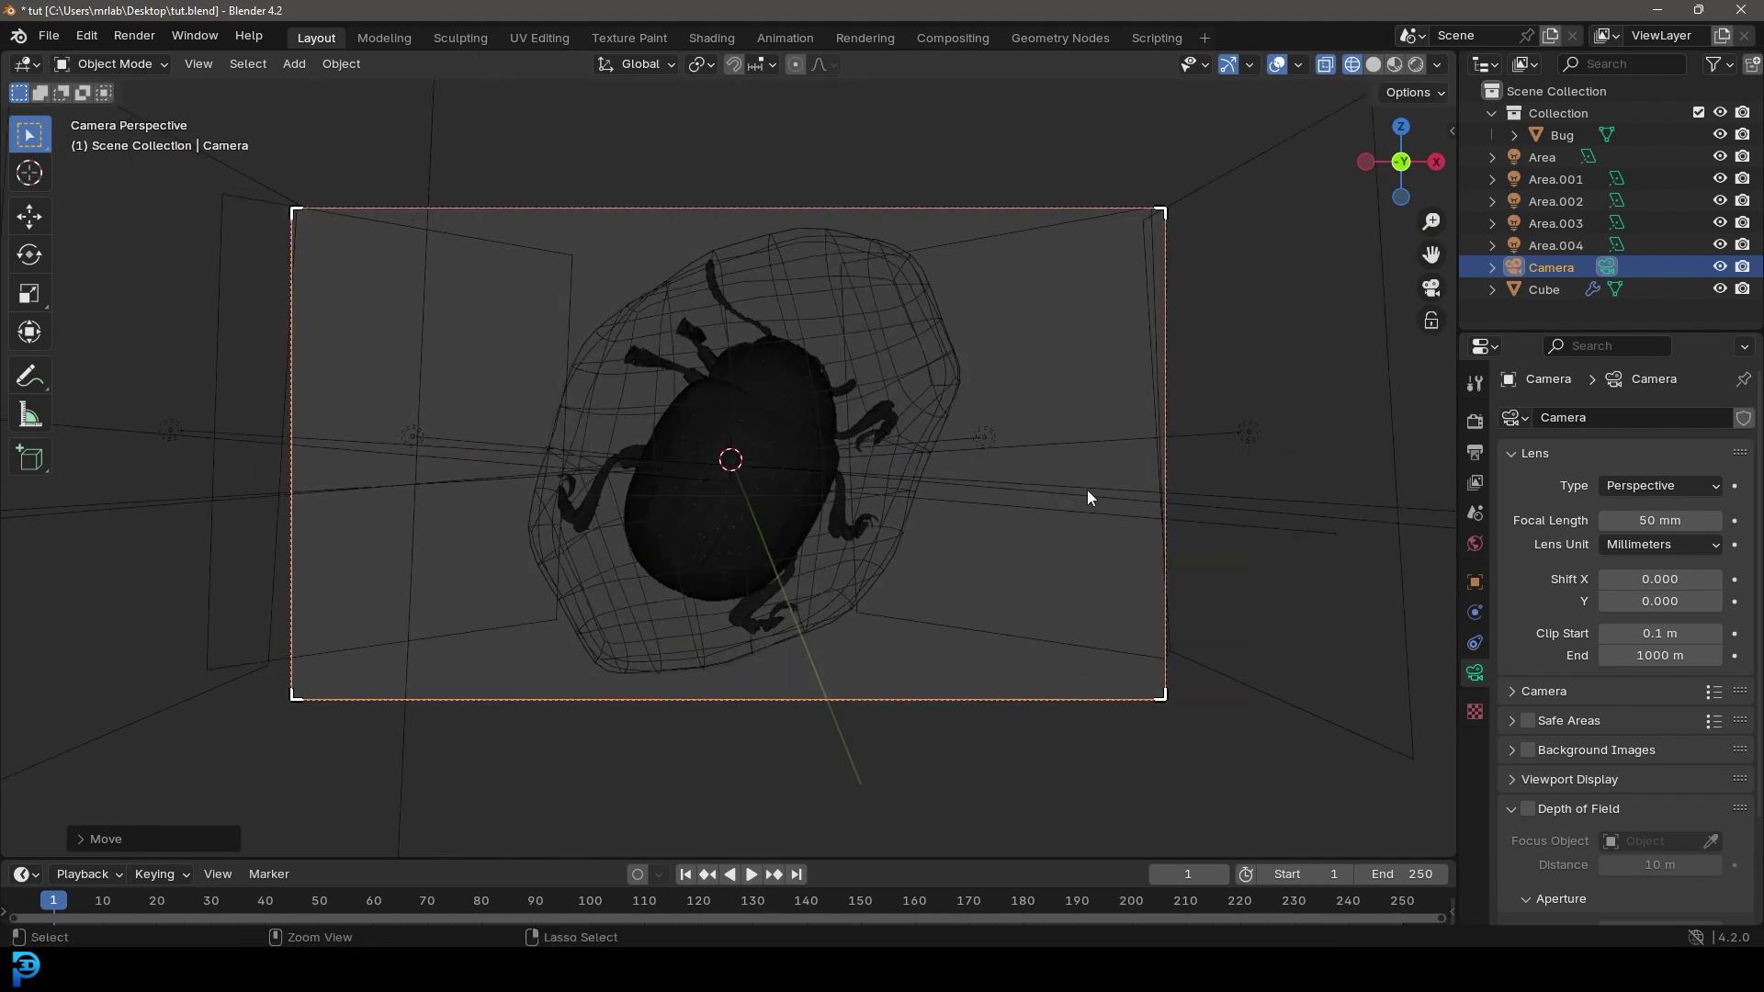
{"action": "key", "text": "ctrl+s"}
{"action": "middle_click_drag", "start_coordinate": [902, 421], "coordinate": [994, 483], "text": "shift"}
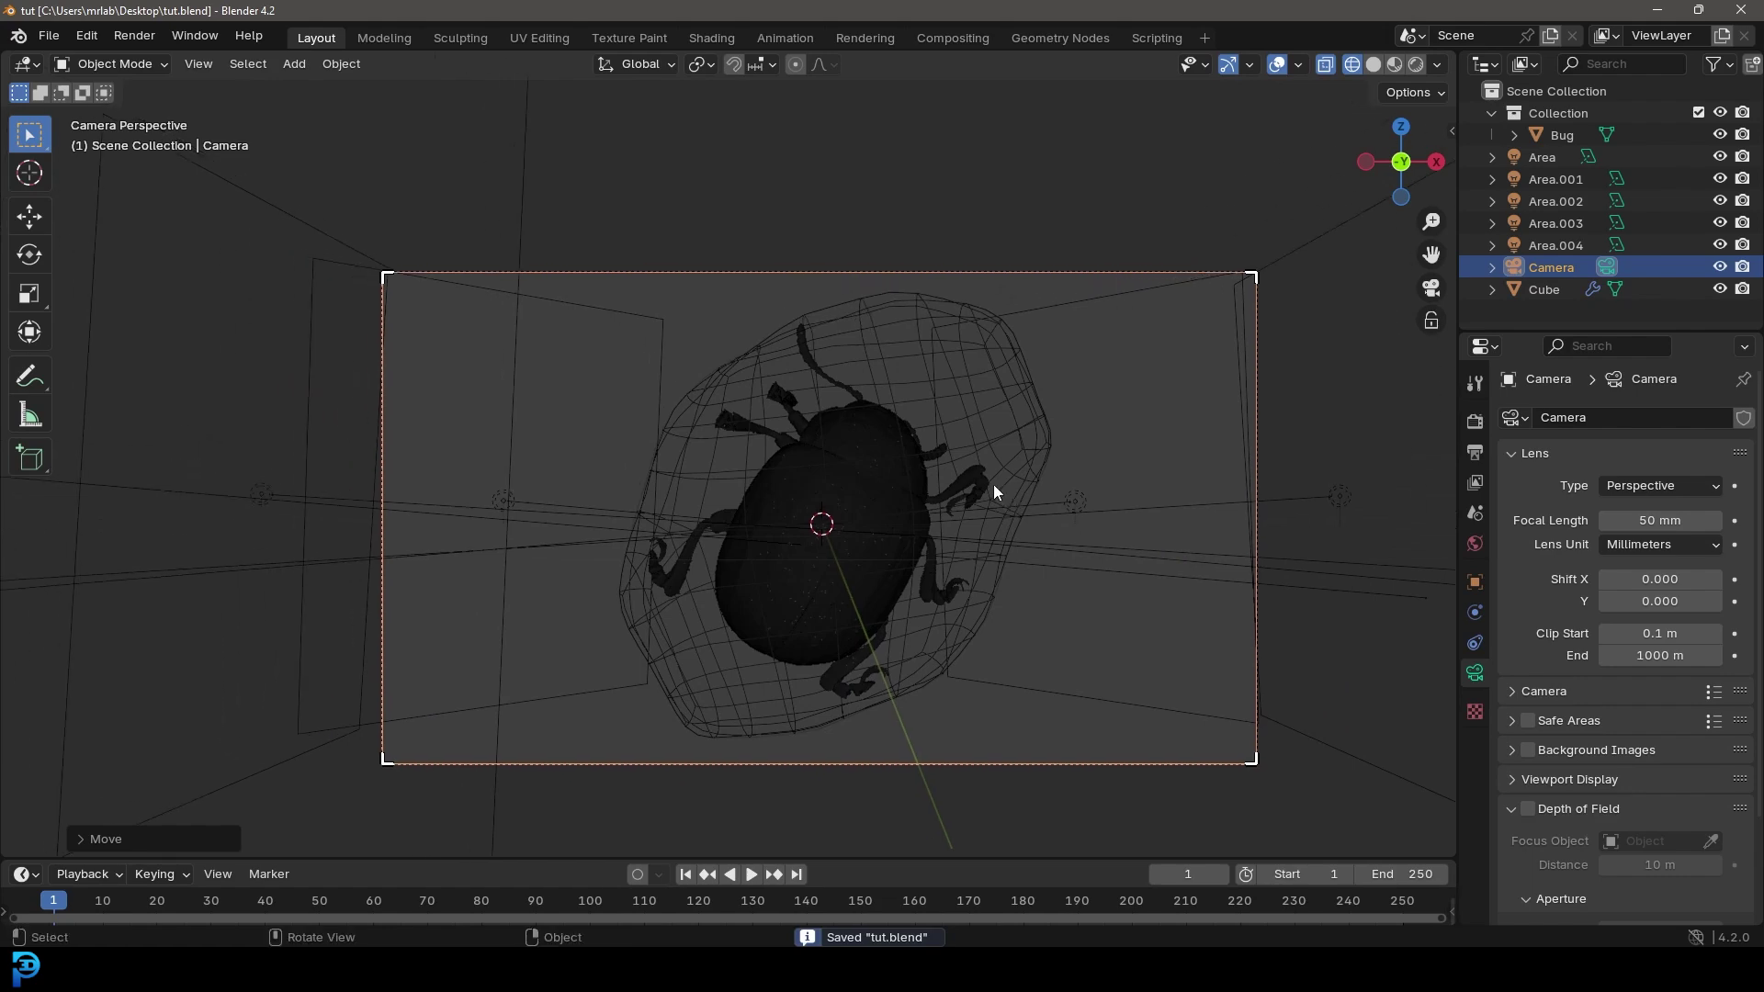
Switch the viewport to Rendered shading and add a plane
{"action": "key", "text": "z"}
{"action": "key", "text": "8"}
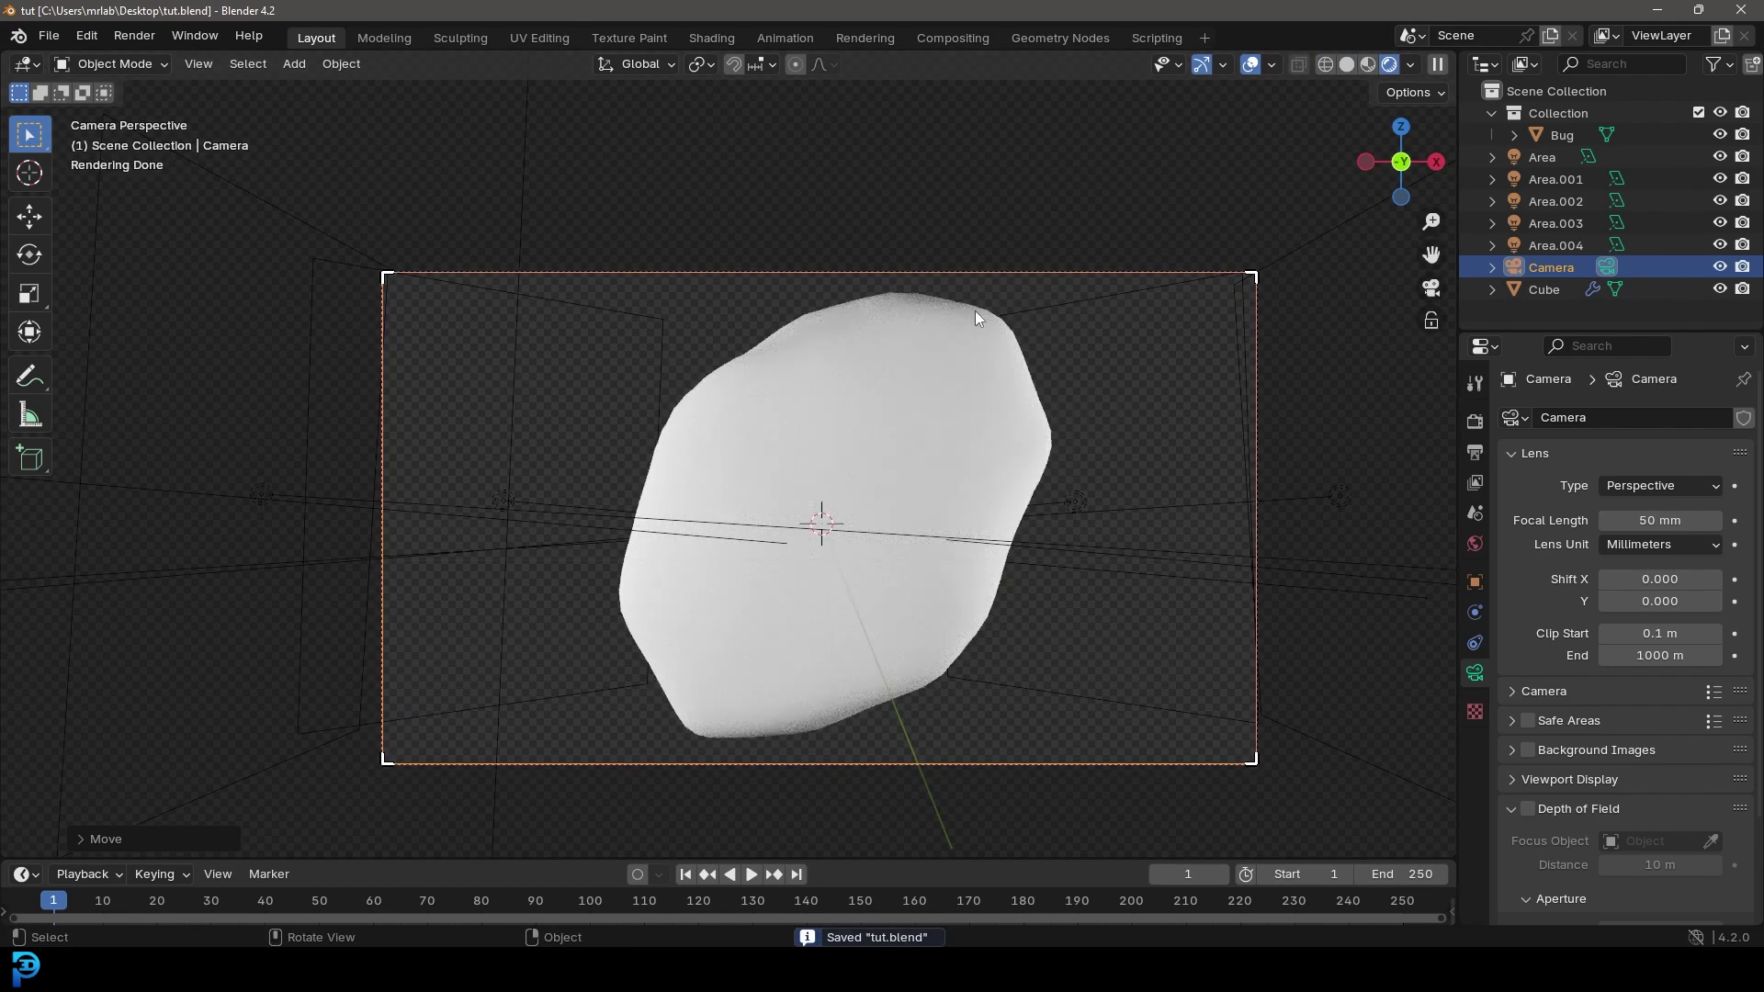
{"action": "key", "text": "shift+a"}
{"action": "mouse_move", "coordinate": [703, 101]}
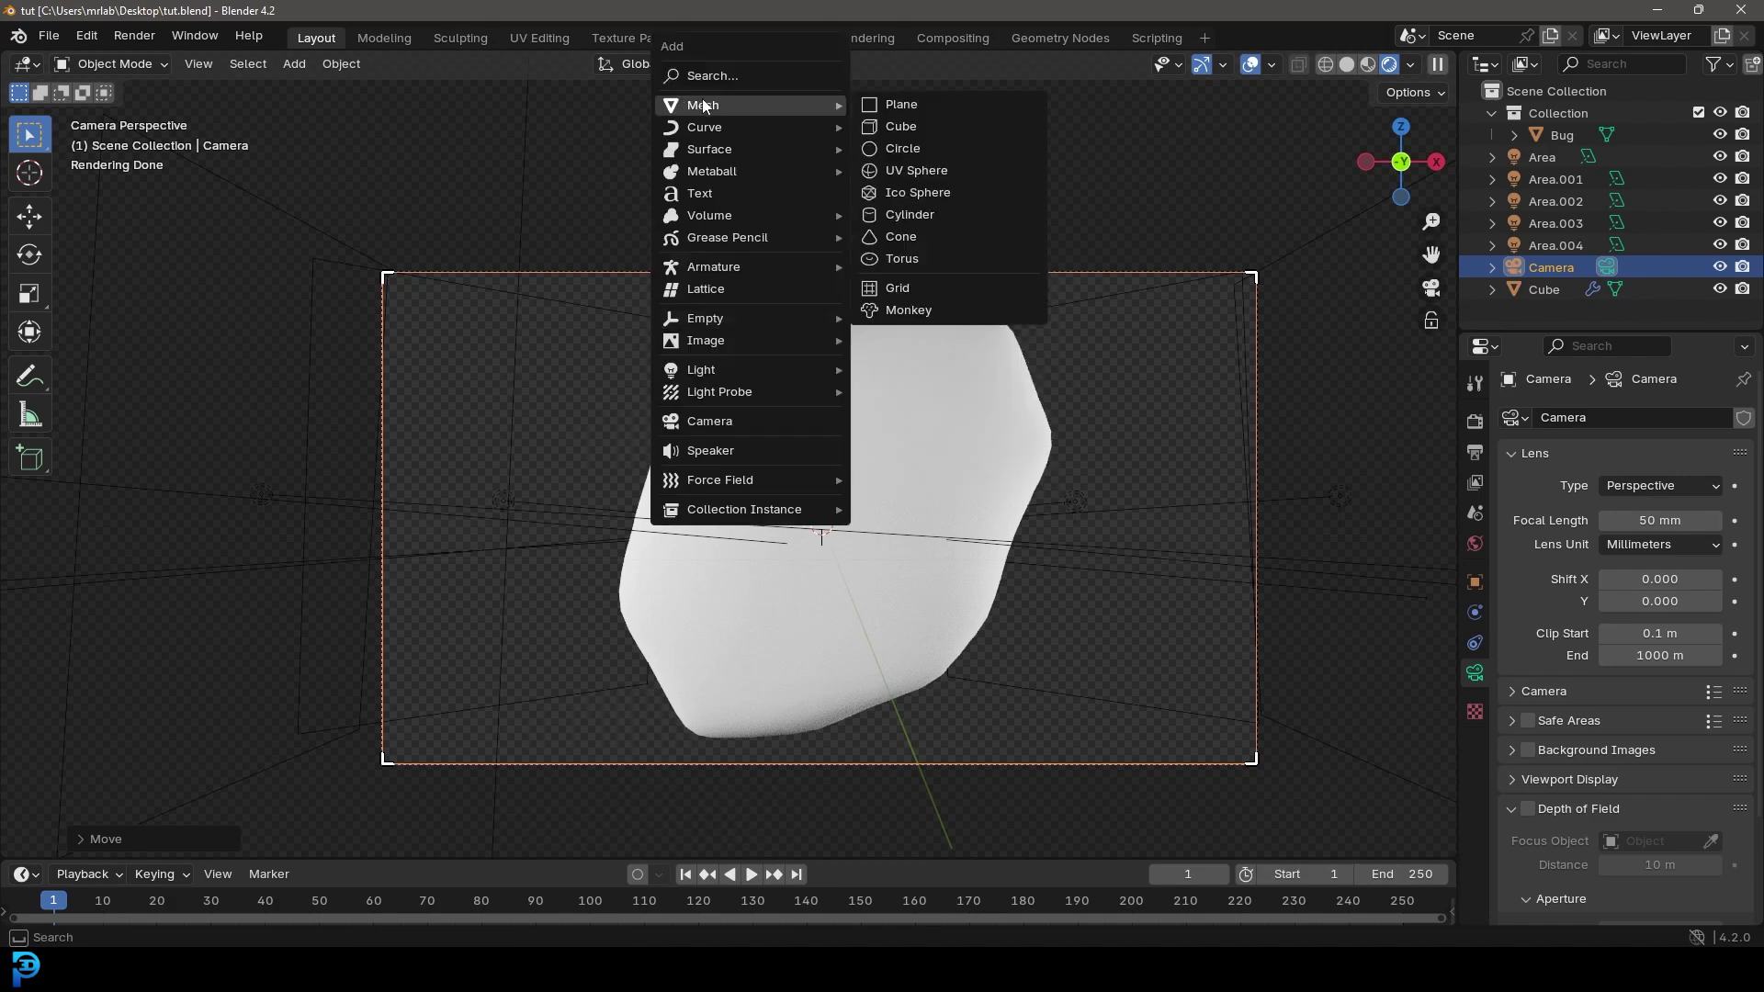
{"action": "left_click", "coordinate": [901, 103]}
Rotate the plane 90 degrees around X so it stands upright
{"action": "key", "text": "r"}
{"action": "key", "text": "x"}
{"action": "key", "text": "9"}
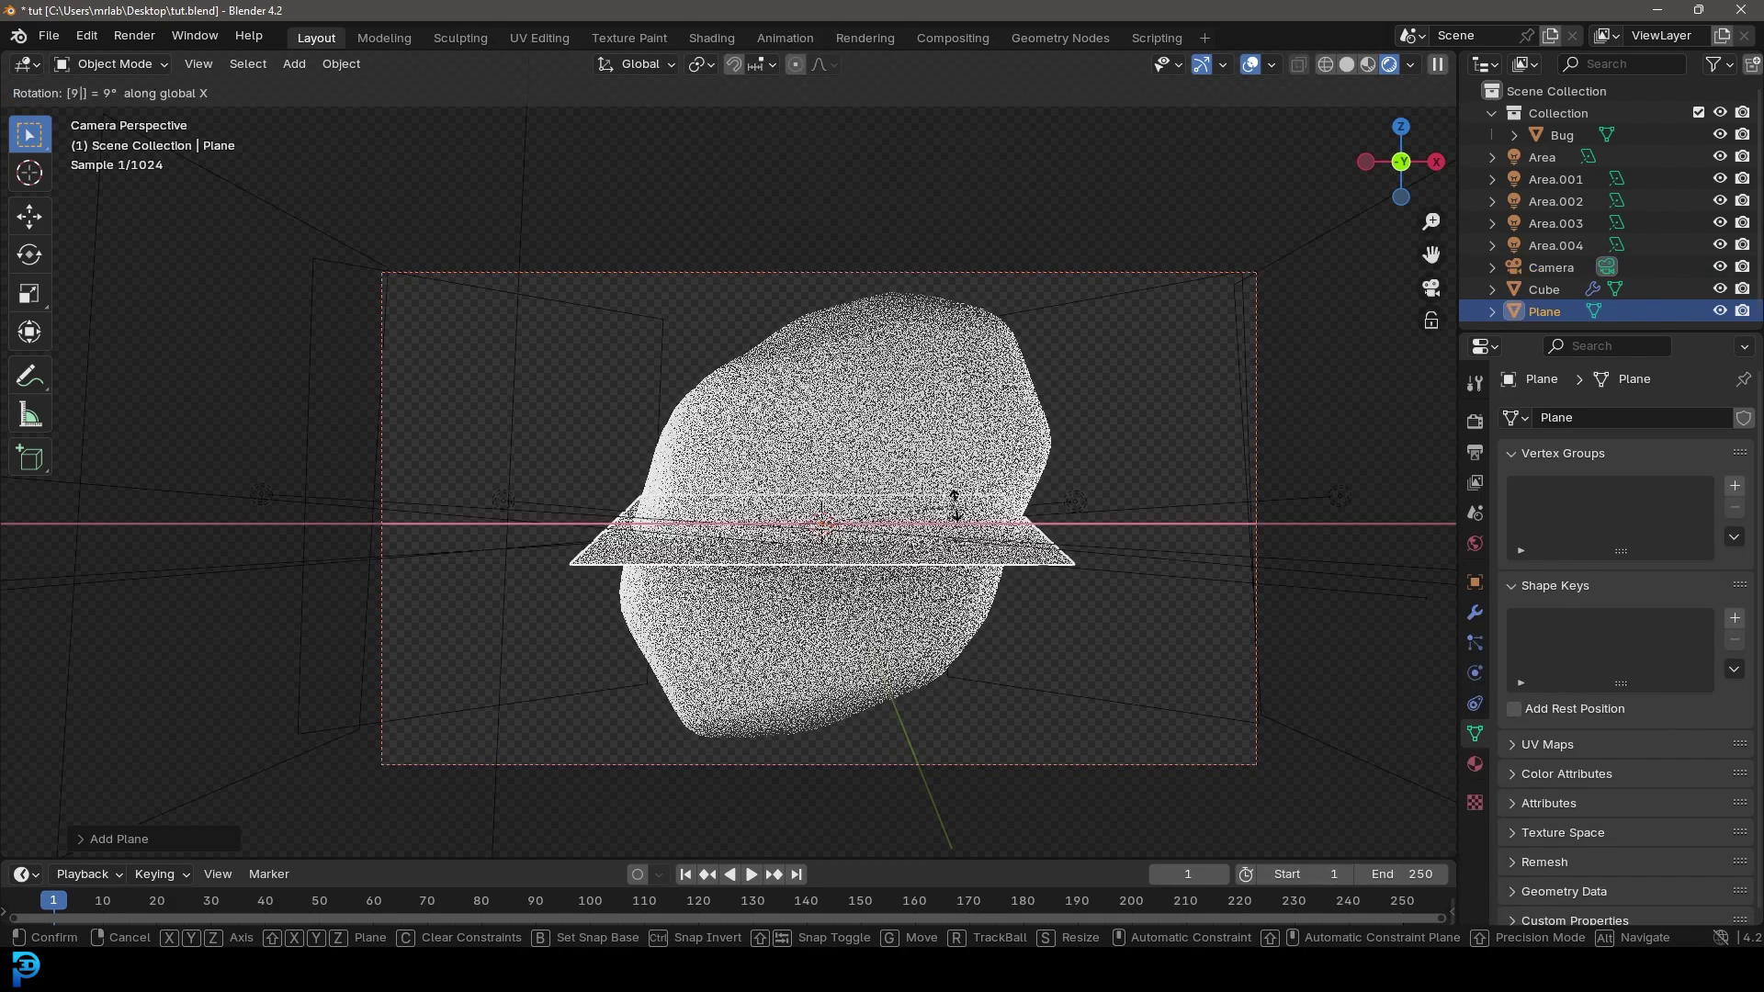
{"action": "key", "text": "0"}
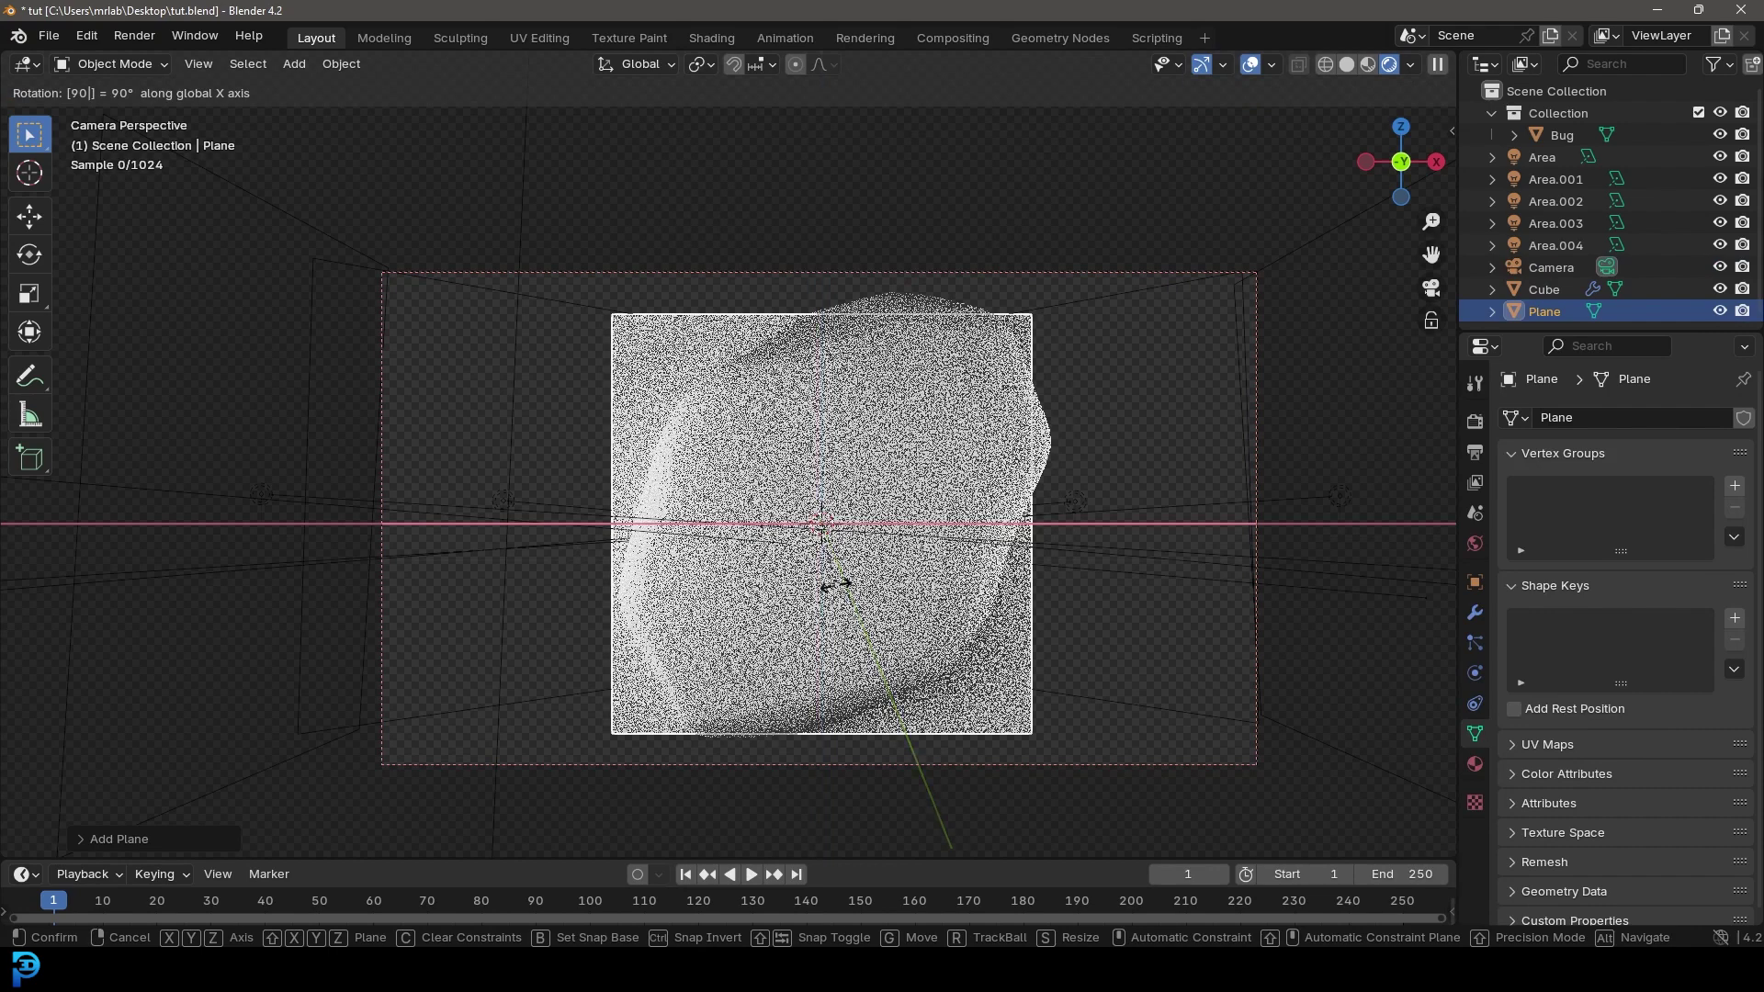
{"action": "right_click", "coordinate": [836, 584]}
{"action": "scroll", "coordinate": [1071, 594], "scroll_direction": "down", "scroll_amount": 6}
{"action": "key", "text": "r"}
{"action": "key", "text": "x"}
{"action": "key", "text": "9"}
{"action": "key", "text": "0"}
{"action": "key", "text": "Return"}
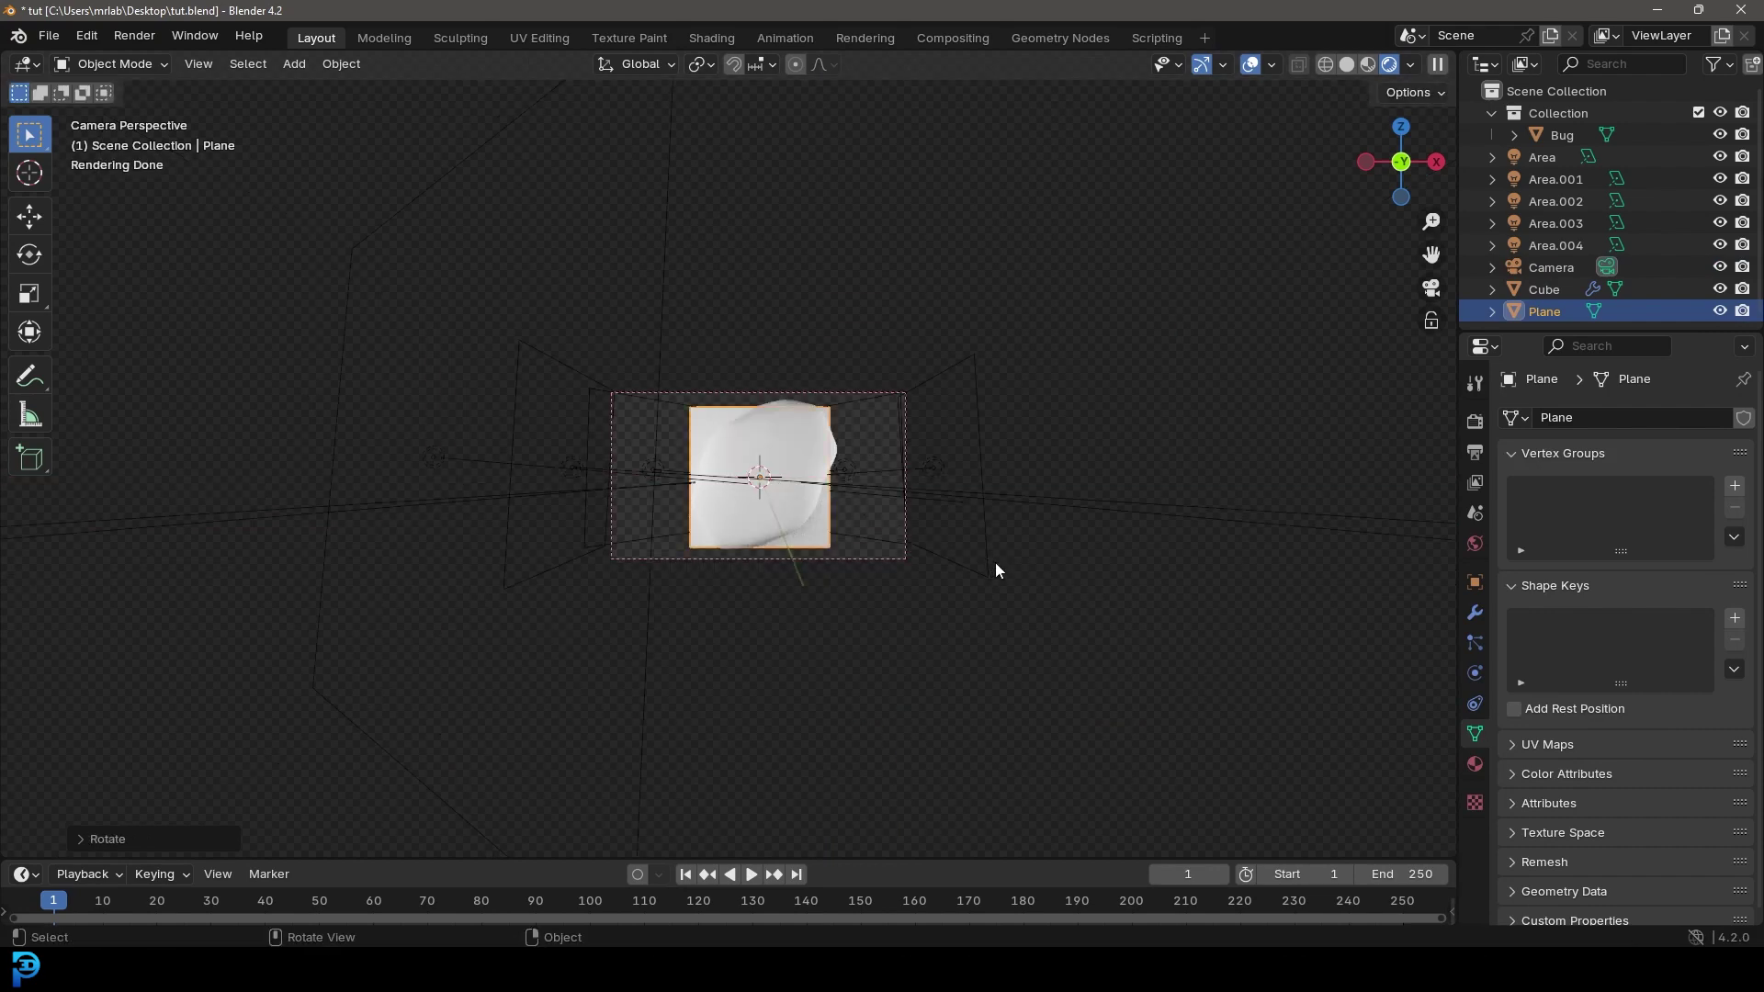
Move the plane along Y to sit behind the amber block, seen through the camera
{"action": "middle_click_drag", "start_coordinate": [850, 360], "coordinate": [630, 499]}
{"action": "scroll", "coordinate": [630, 499], "scroll_direction": "down", "scroll_amount": 5}
{"action": "key", "text": "g"}
{"action": "key", "text": "y"}
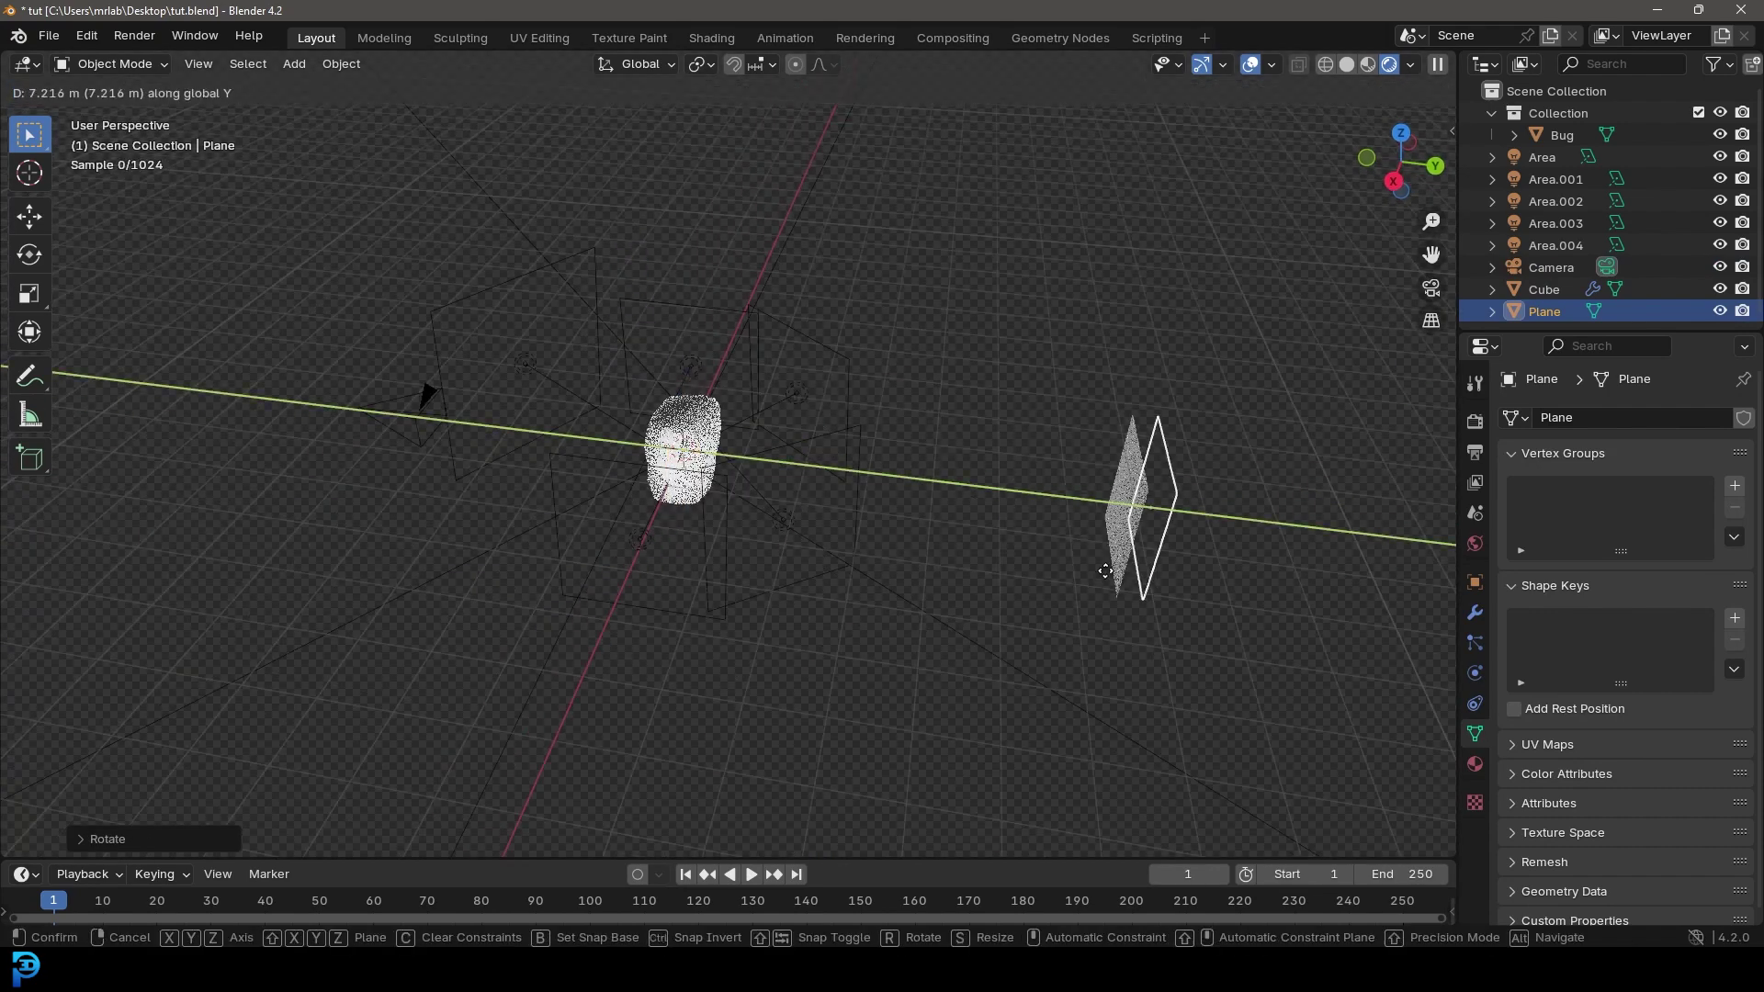
{"action": "left_click", "coordinate": [1119, 574]}
{"action": "key", "text": "KP_0"}
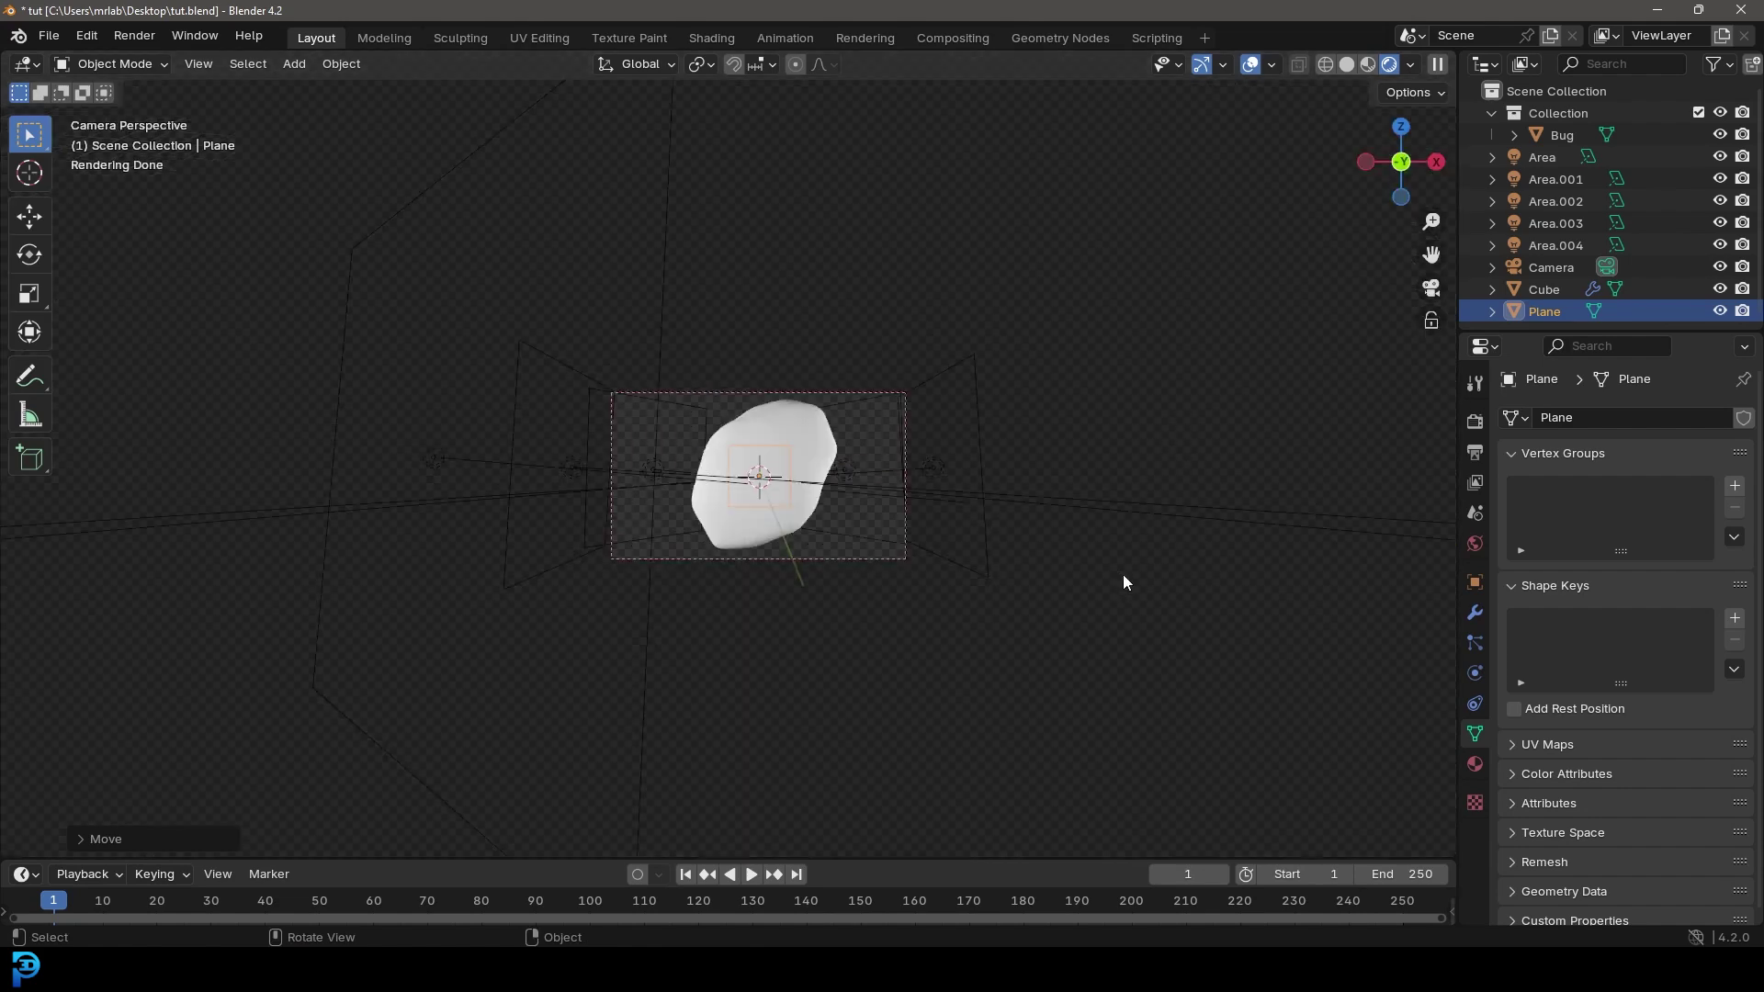
Scale the plane up, then stretch it along X to fill the camera frame
{"action": "key", "text": "s"}
{"action": "left_click", "coordinate": [1260, 674]}
{"action": "key", "text": "s"}
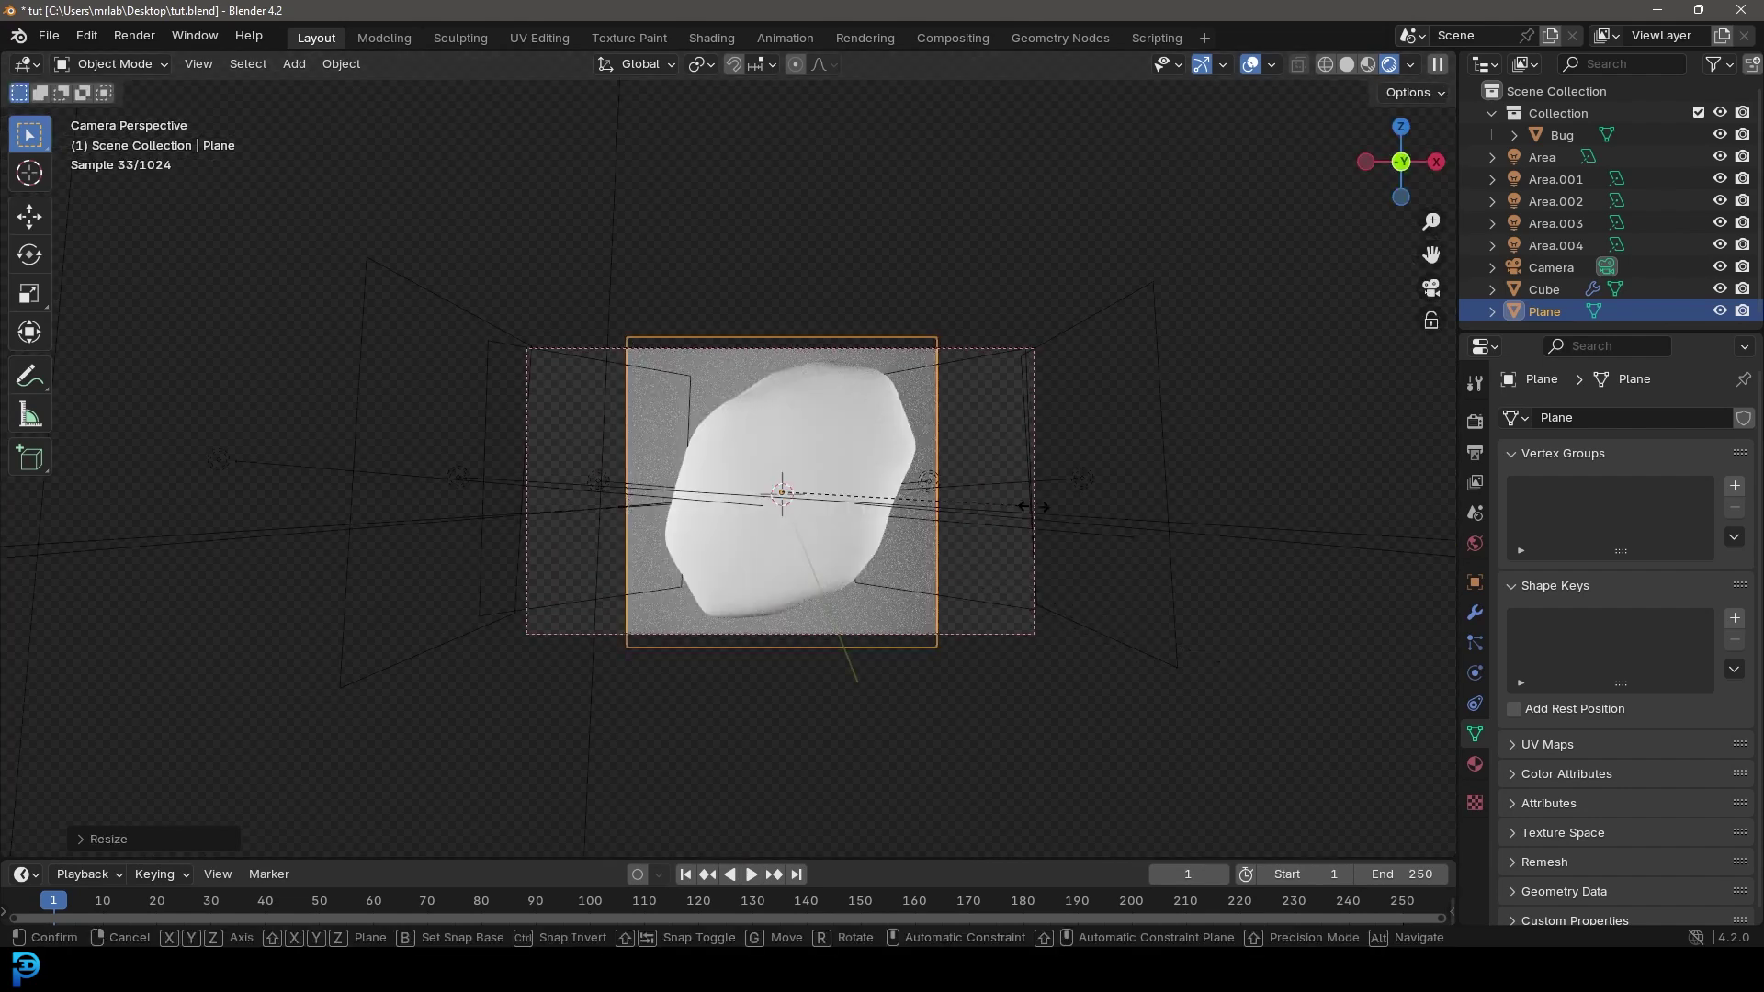
{"action": "key", "text": "x"}
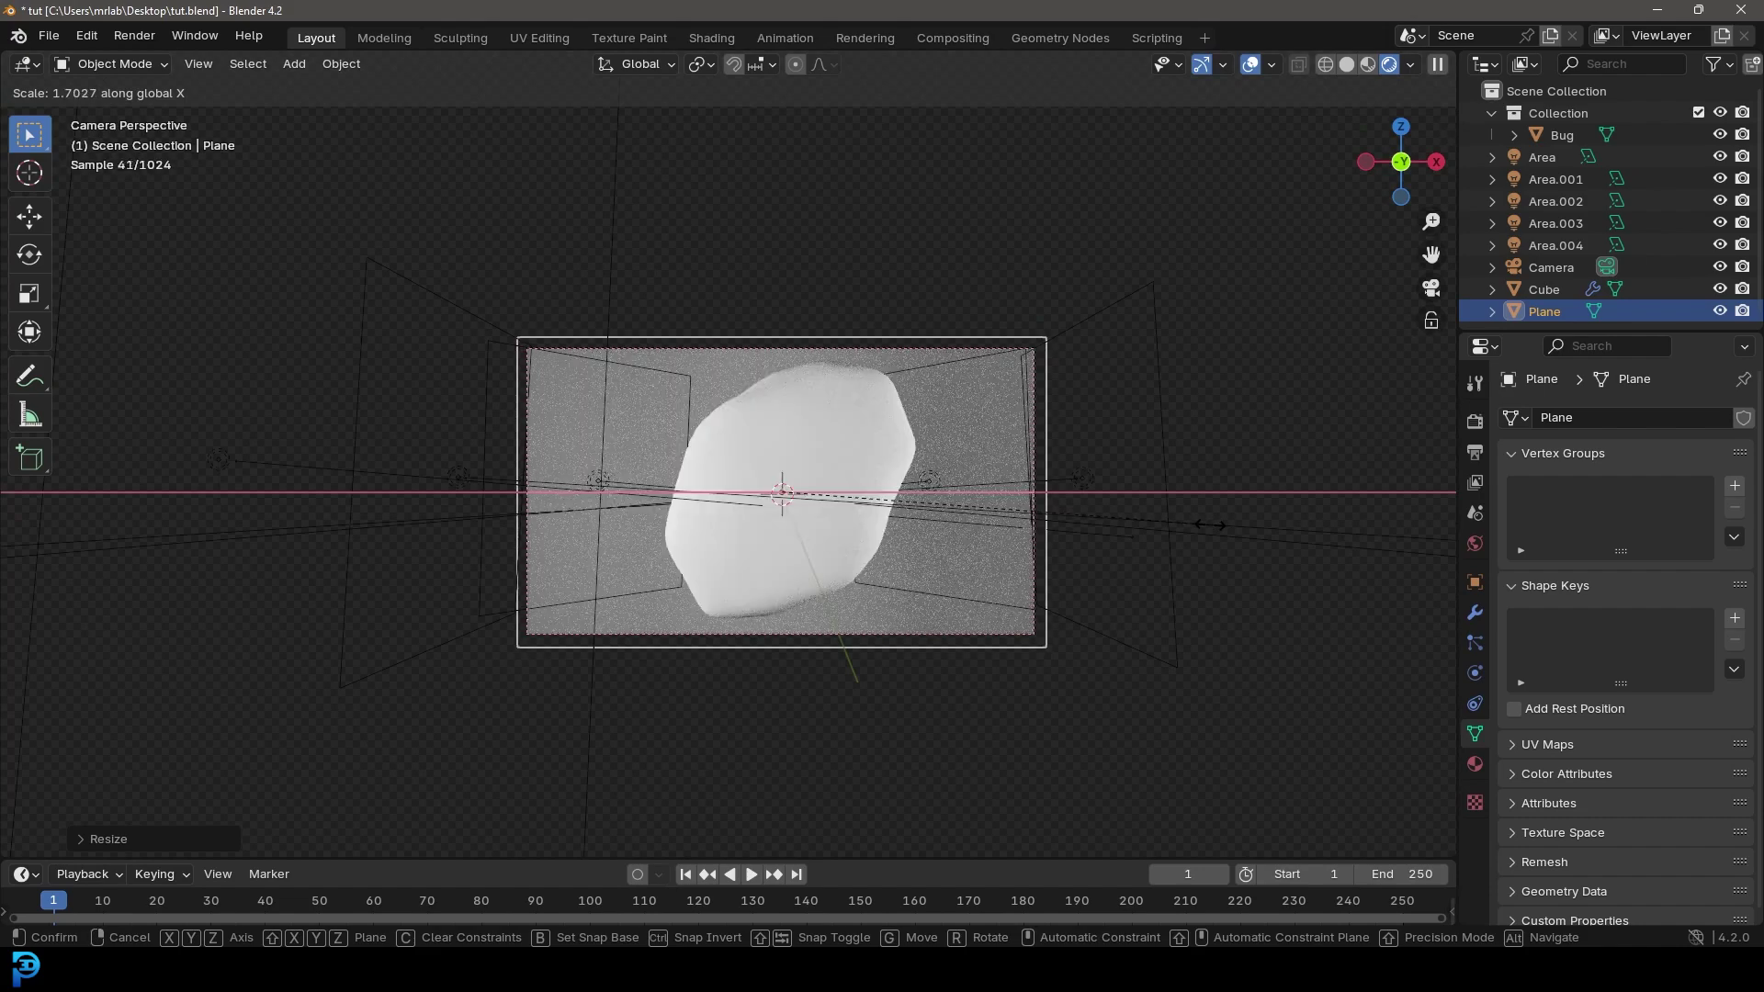
{"action": "left_click", "coordinate": [1194, 526]}
{"action": "mouse_move", "coordinate": [978, 467]}
{"action": "middle_mouse_down"}
{"action": "mouse_move", "coordinate": [816, 540]}
{"action": "mouse_move", "coordinate": [1007, 487]}
{"action": "middle_mouse_up"}
{"action": "key", "text": "KP_0"}
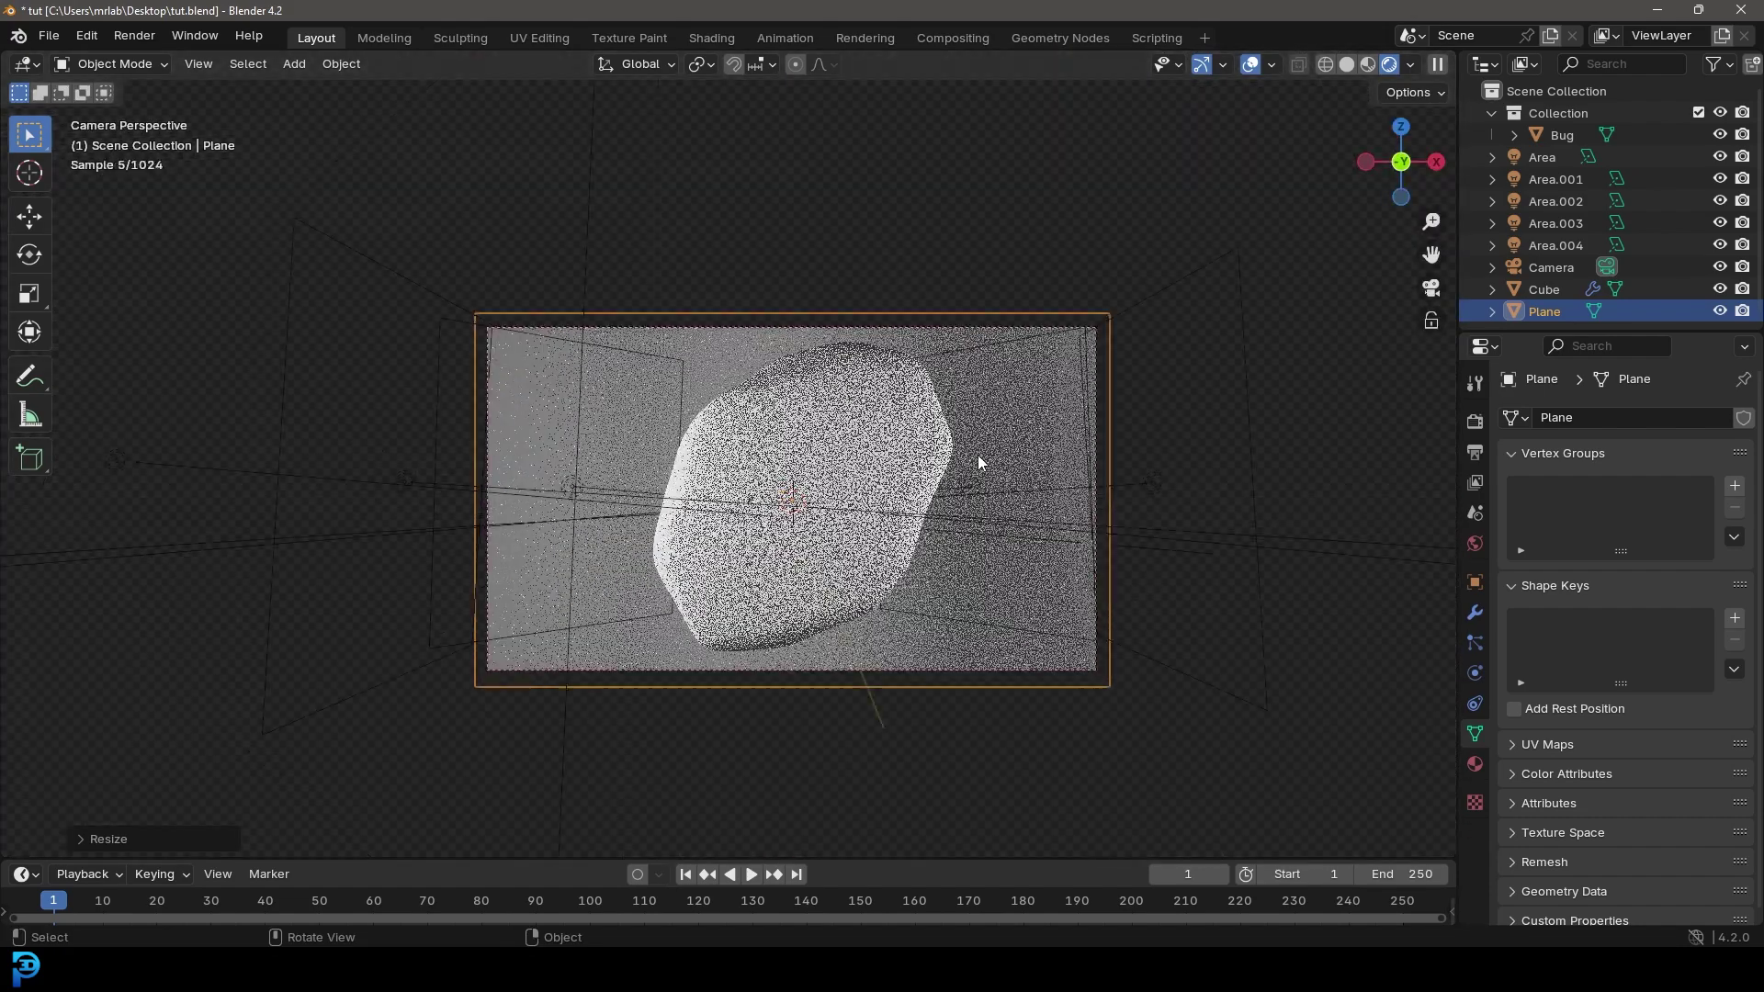
{"action": "left_click", "coordinate": [1474, 763]}
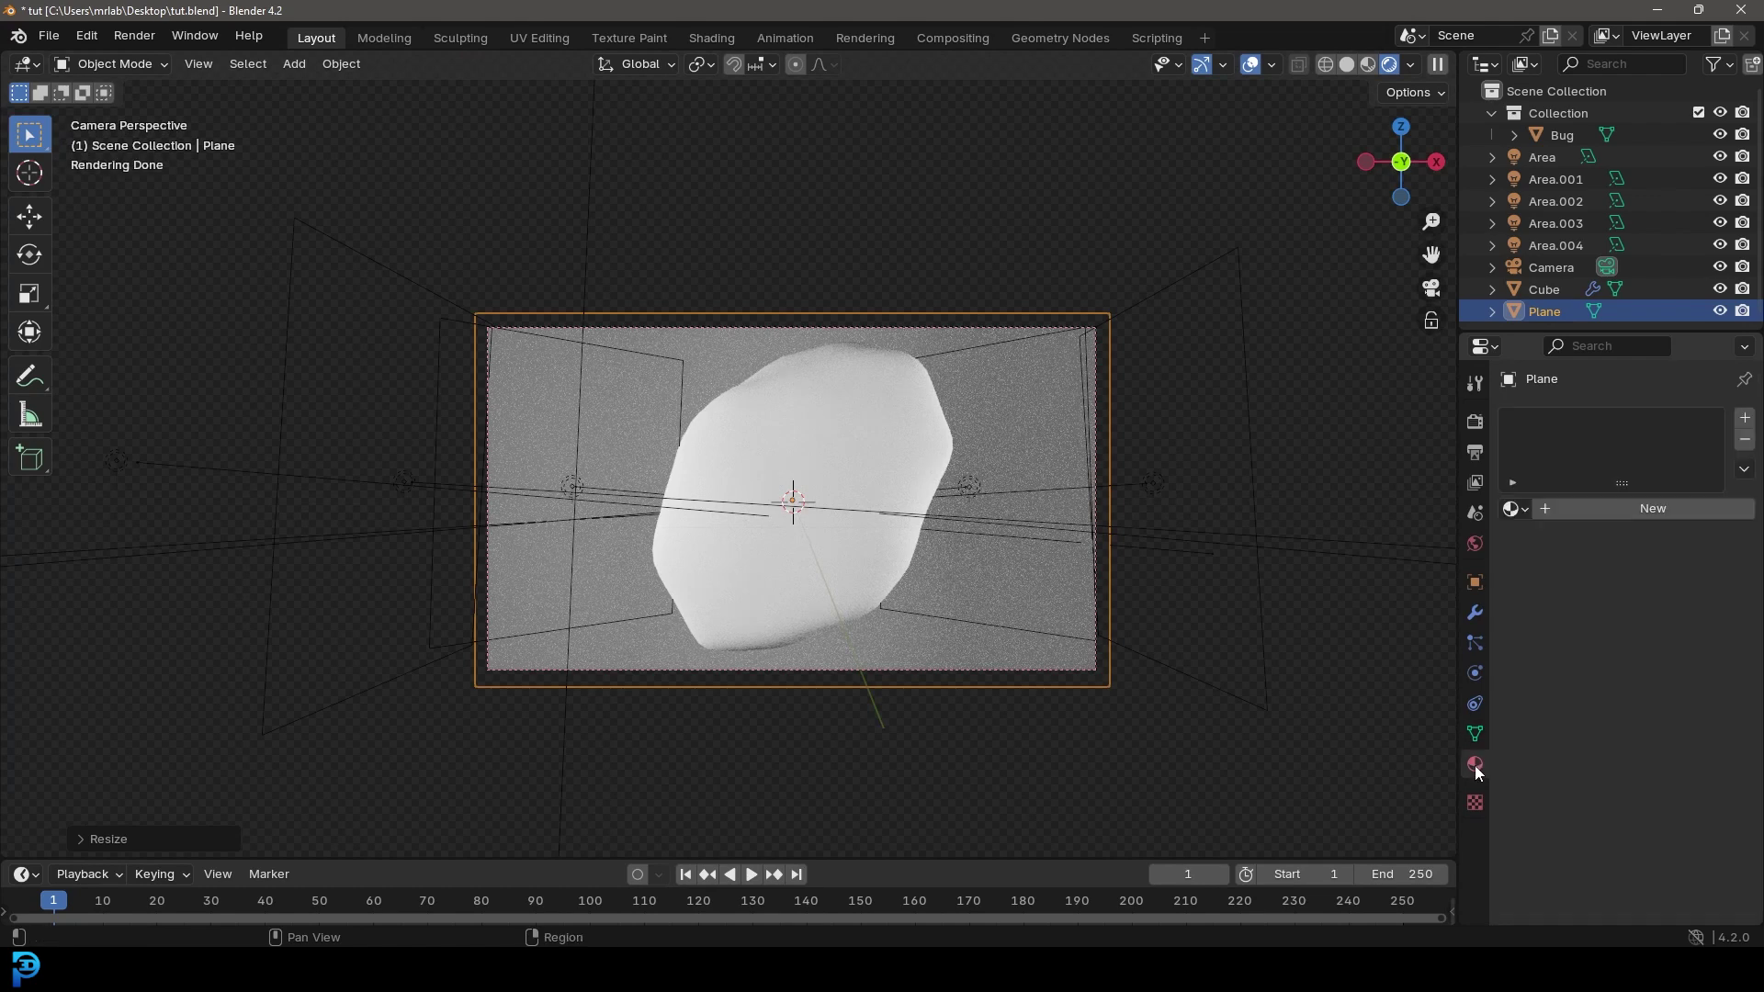
Give the plane a new material named BG with a near-black base colour, then save
{"action": "left_click", "coordinate": [1624, 511]}
{"action": "left_click", "coordinate": [1607, 513]}
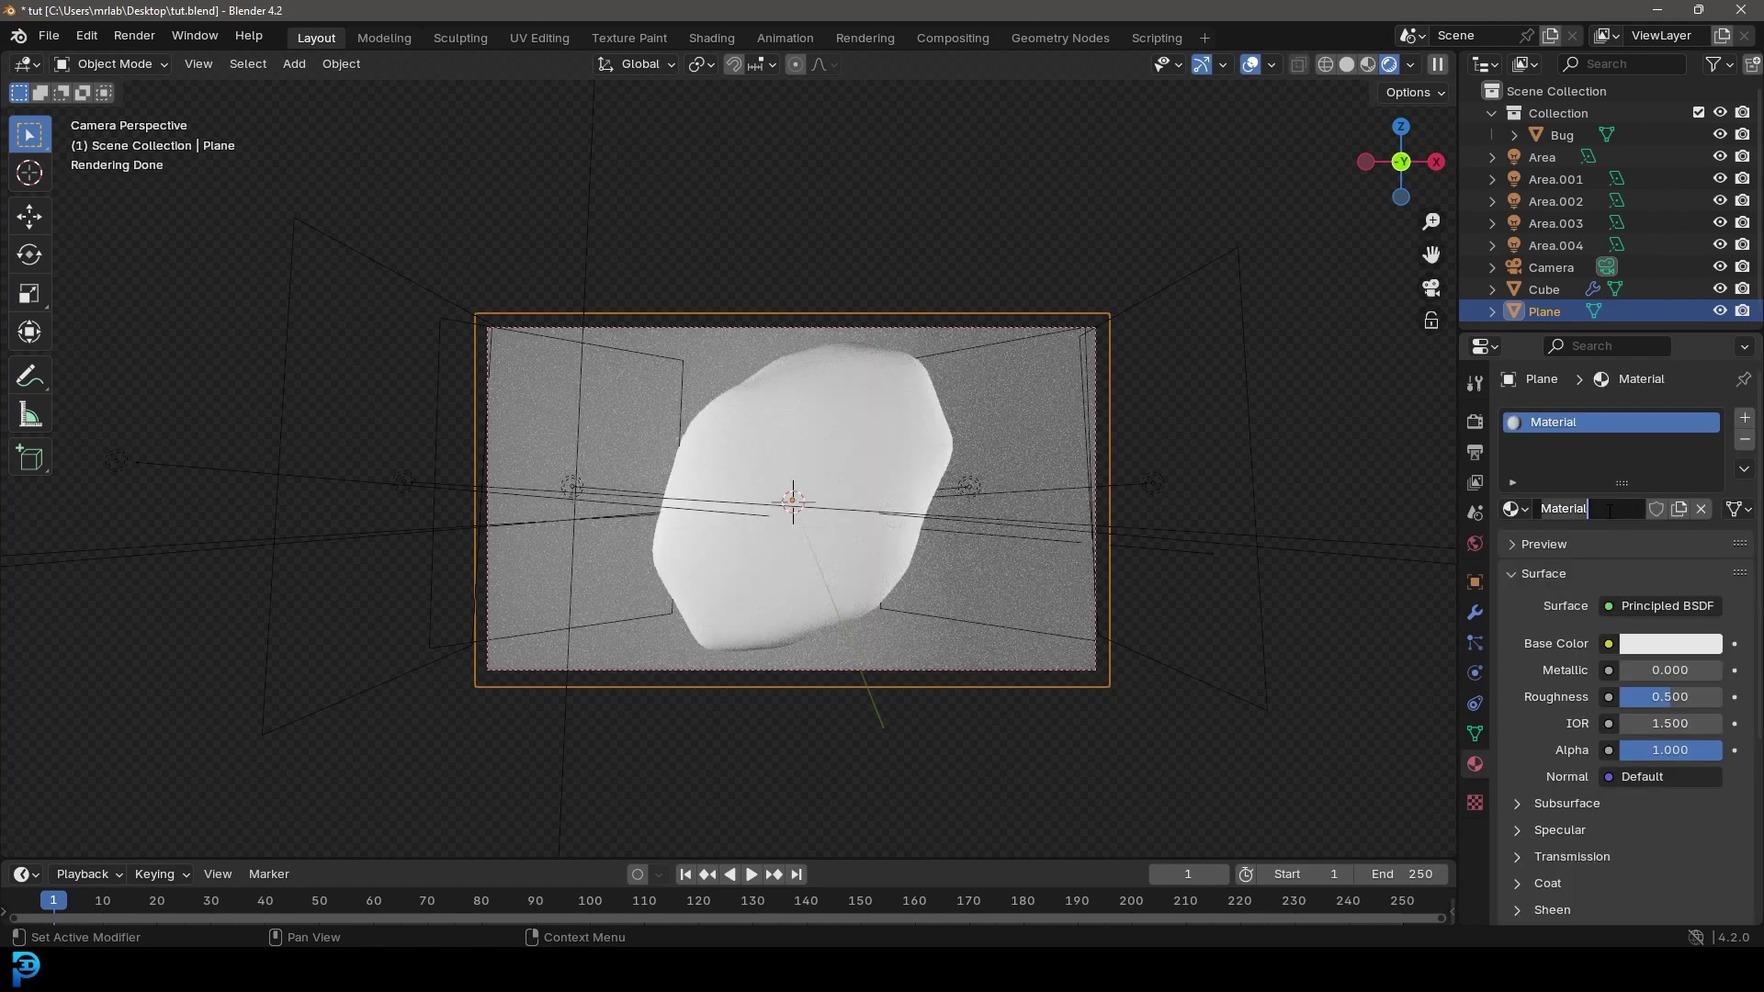
{"action": "type", "text": "BG"}
{"action": "key", "text": "Return"}
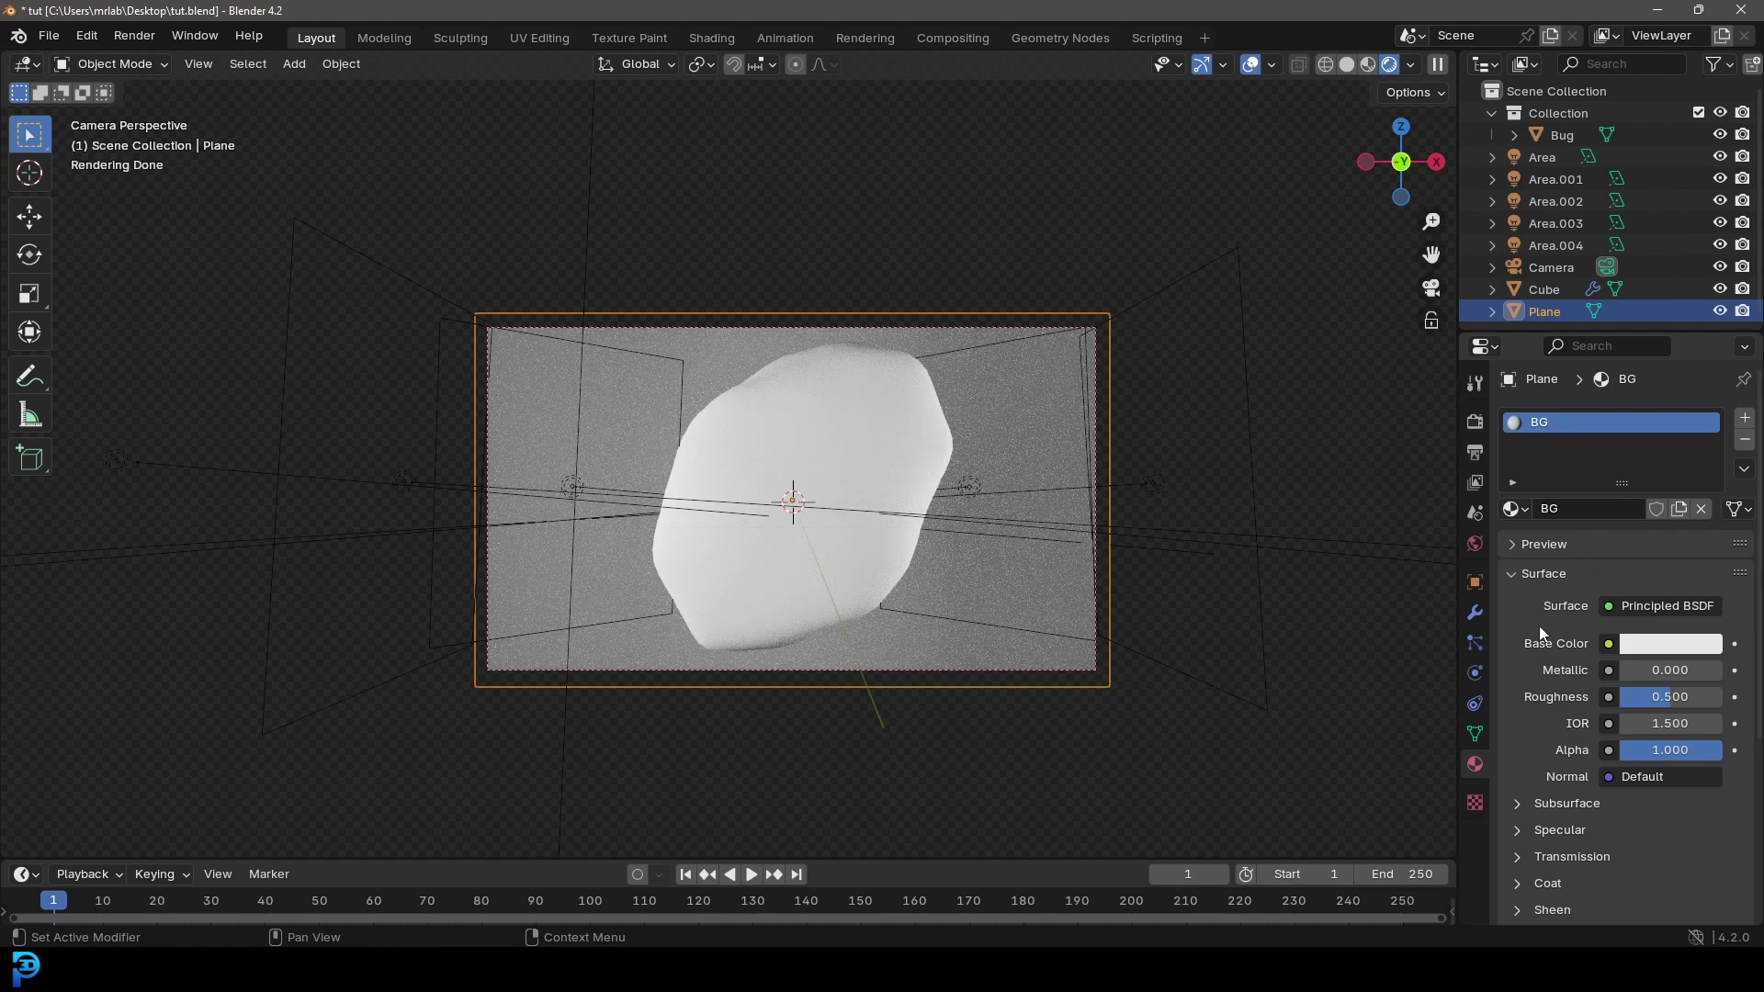
{"action": "left_click", "coordinate": [1641, 646]}
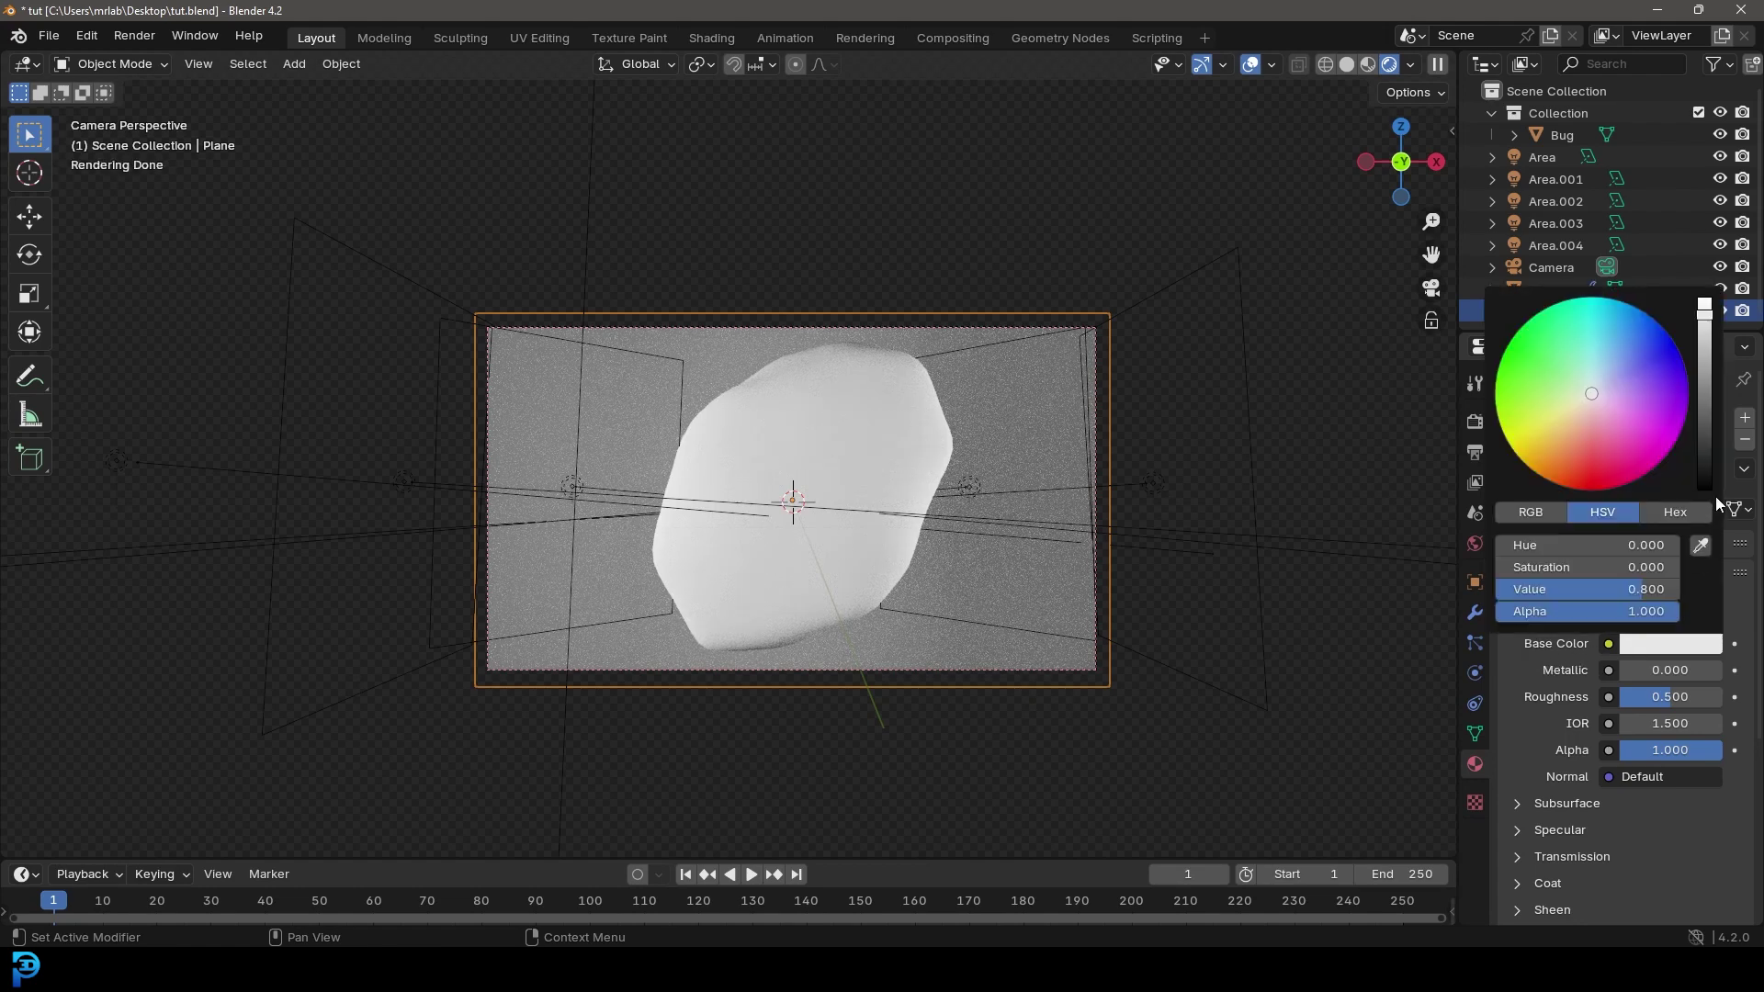
{"action": "left_click", "coordinate": [1704, 457]}
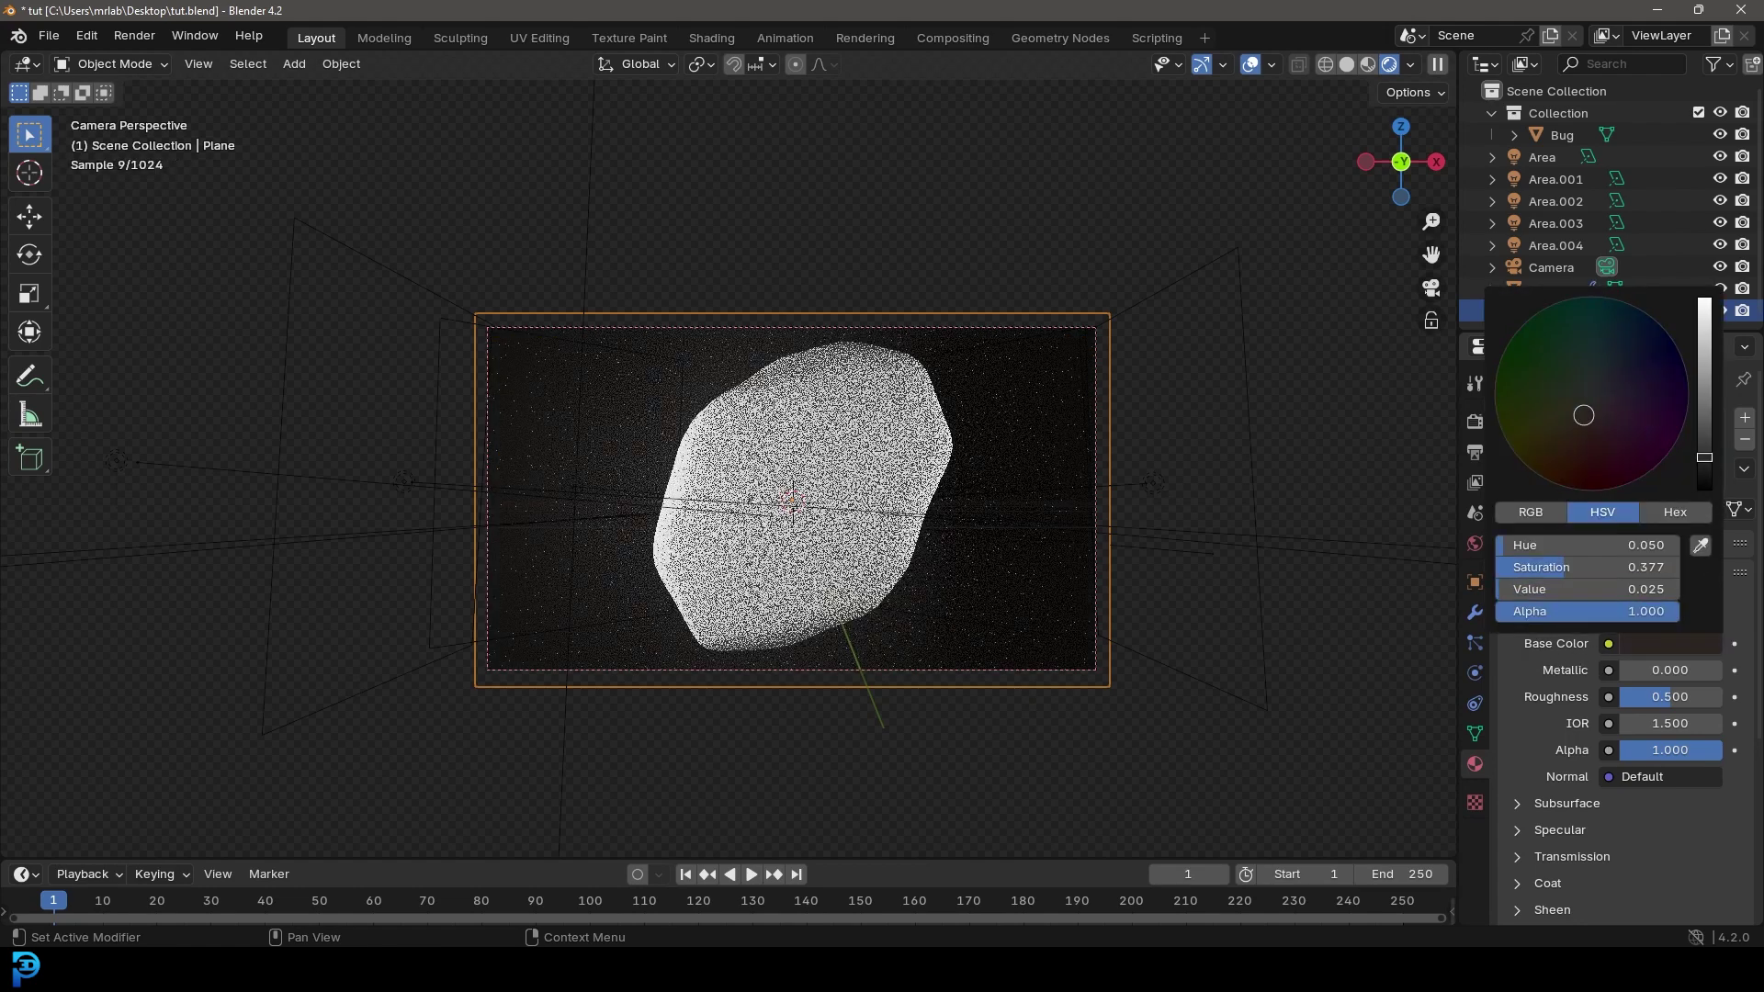
{"action": "key", "text": "ctrl+s"}
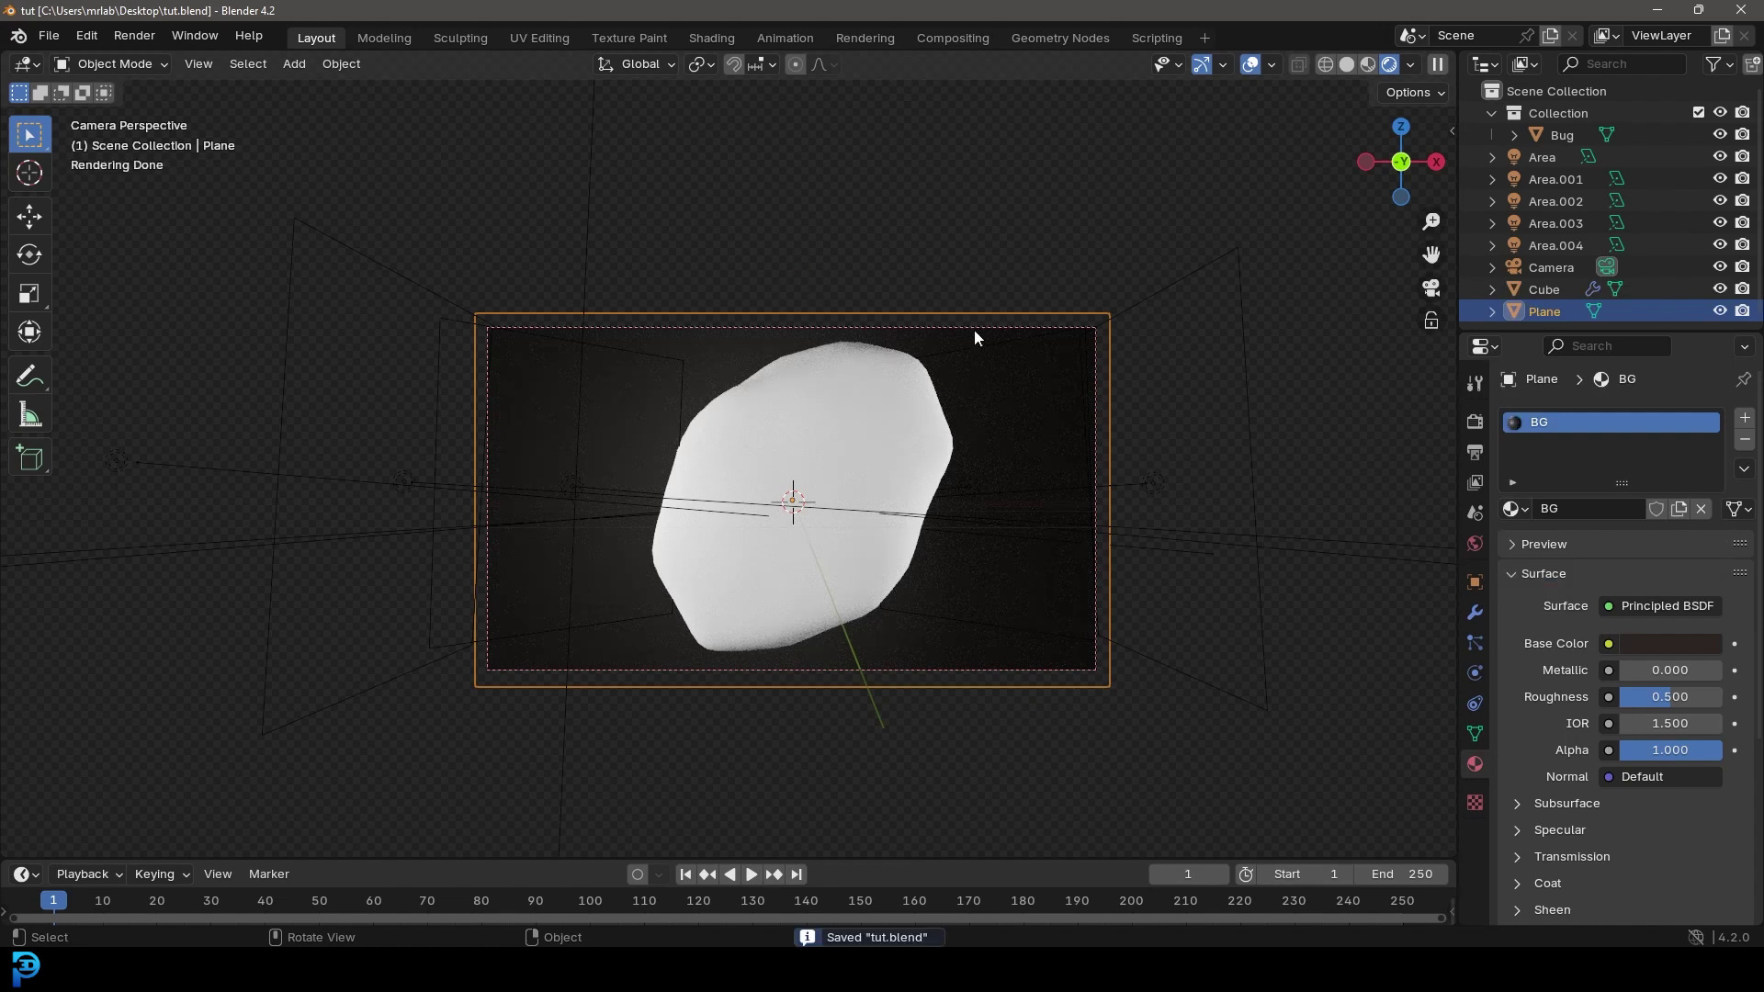
{"action": "left_click", "coordinate": [887, 362]}
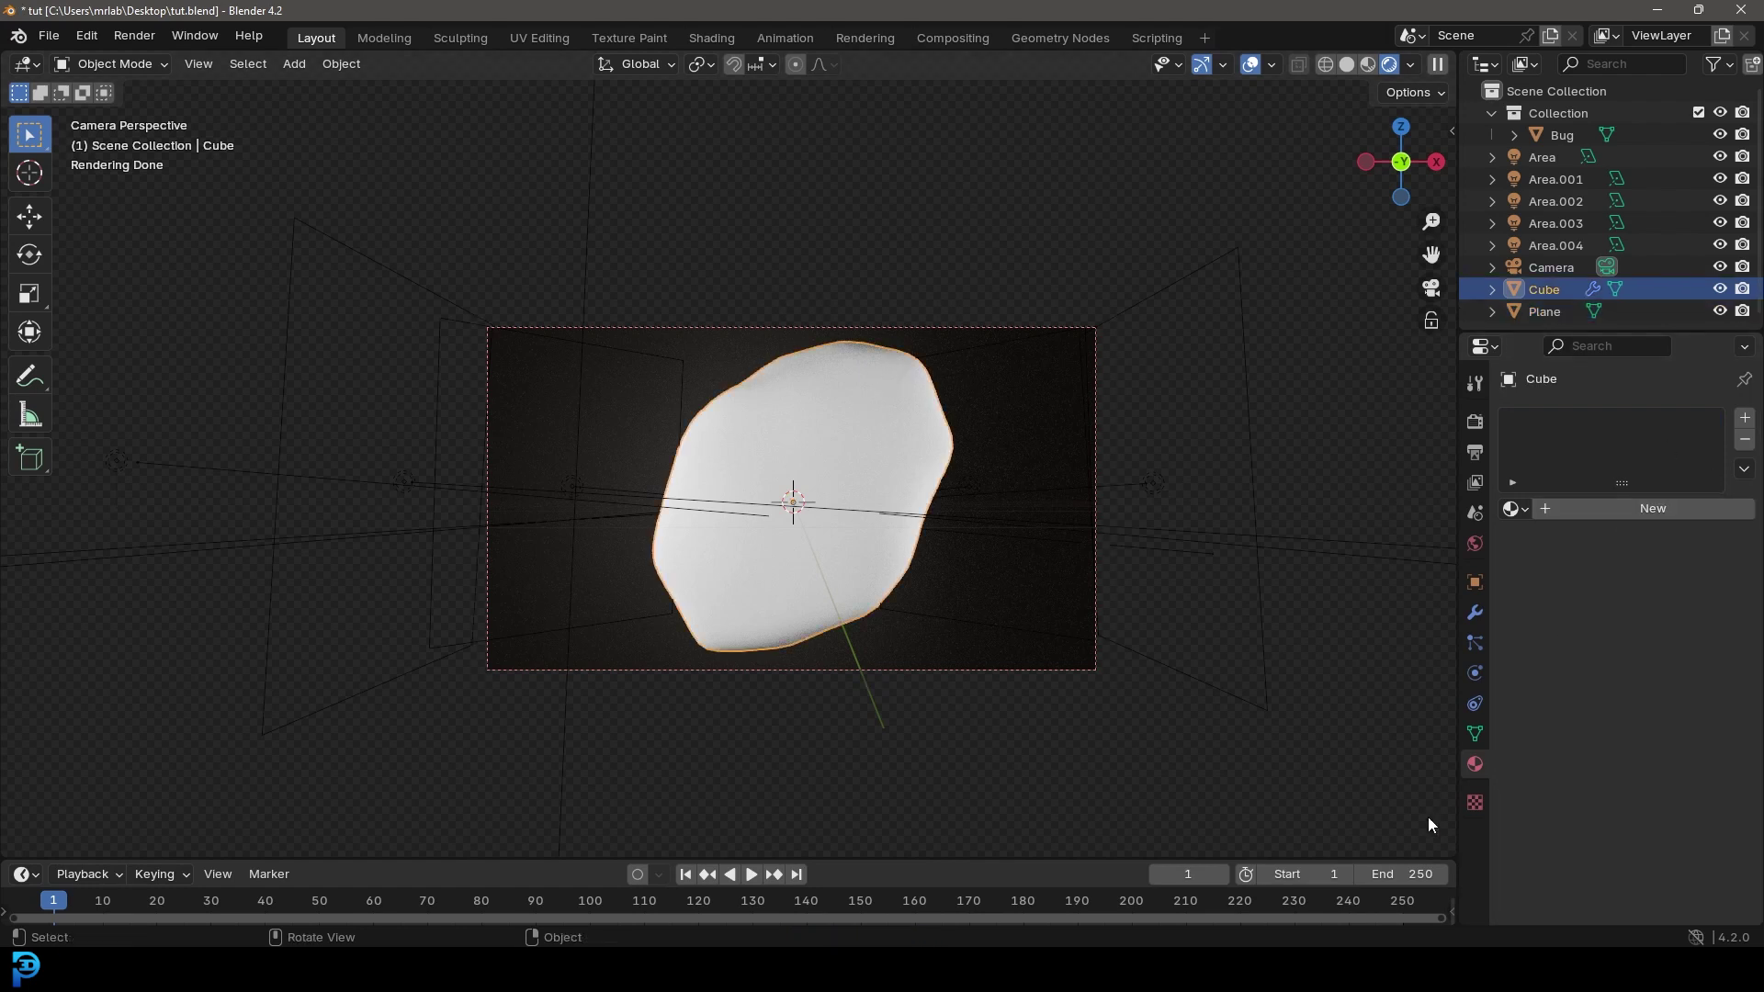
Create a new material named Amber for the amber block
{"action": "left_click", "coordinate": [1604, 510]}
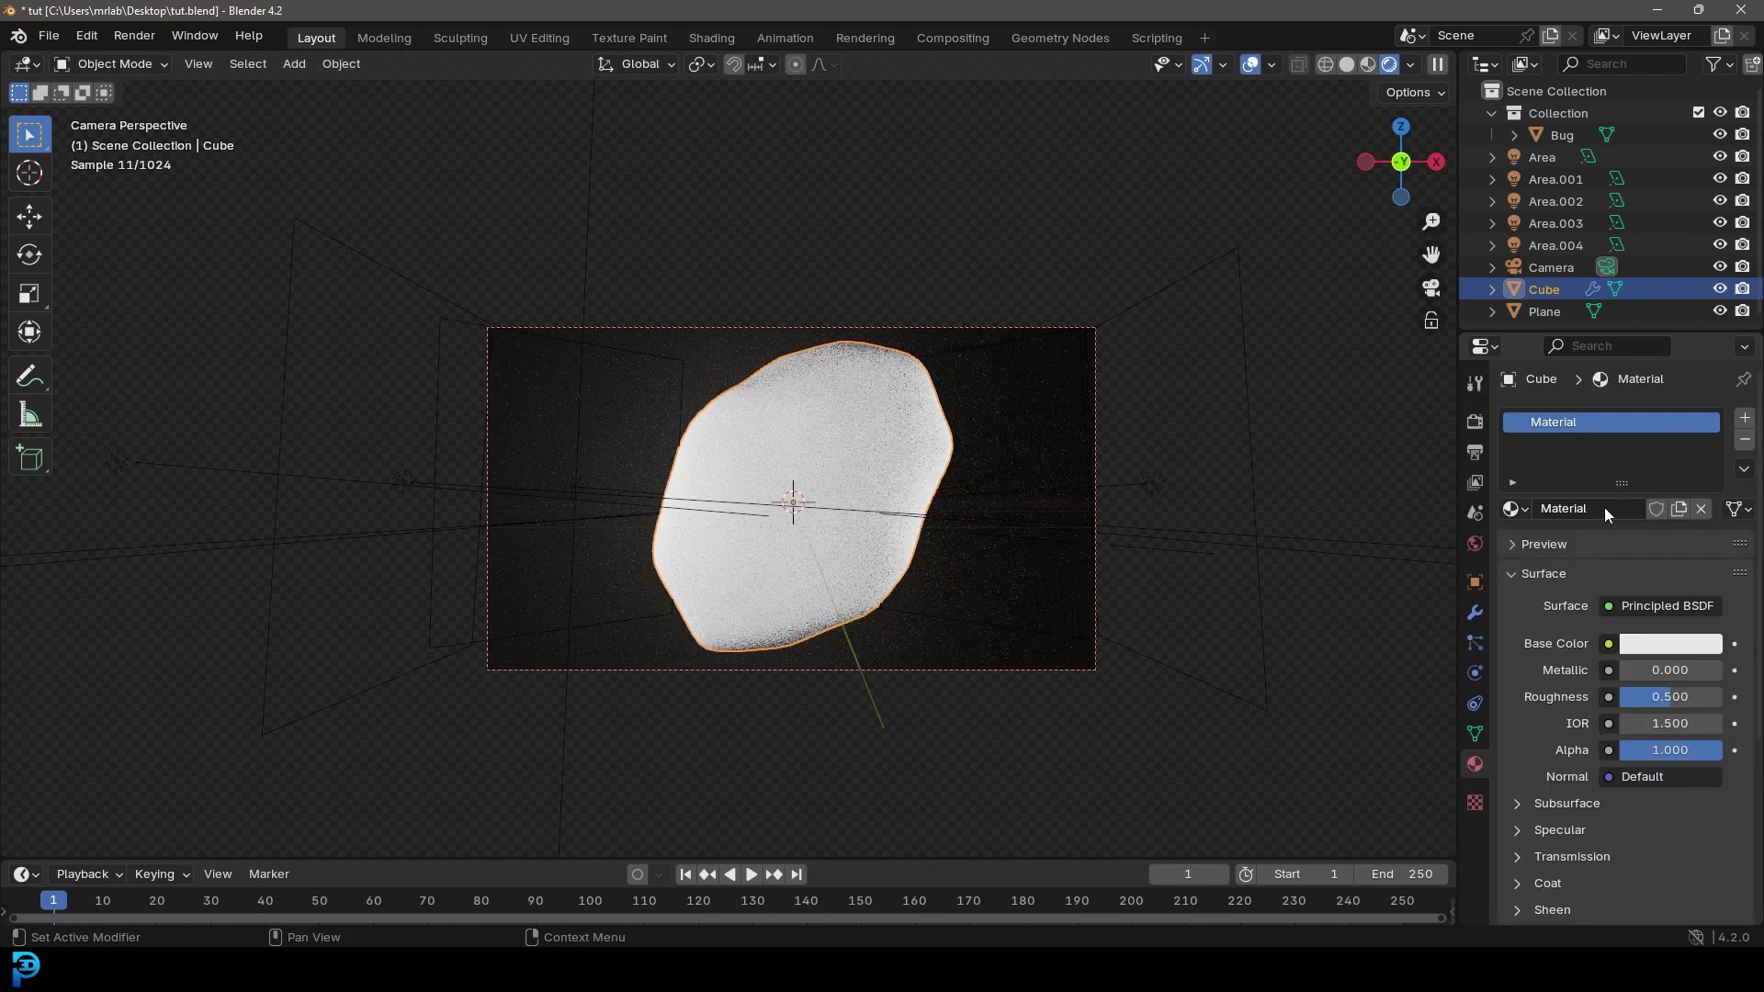
{"action": "left_click", "coordinate": [1604, 508]}
{"action": "type", "text": "Amber"}
{"action": "key", "text": "Return"}
In the Shading workspace, connect a Noise Texture node into the Principled BSDF Base Color
{"action": "left_click", "coordinate": [713, 37]}
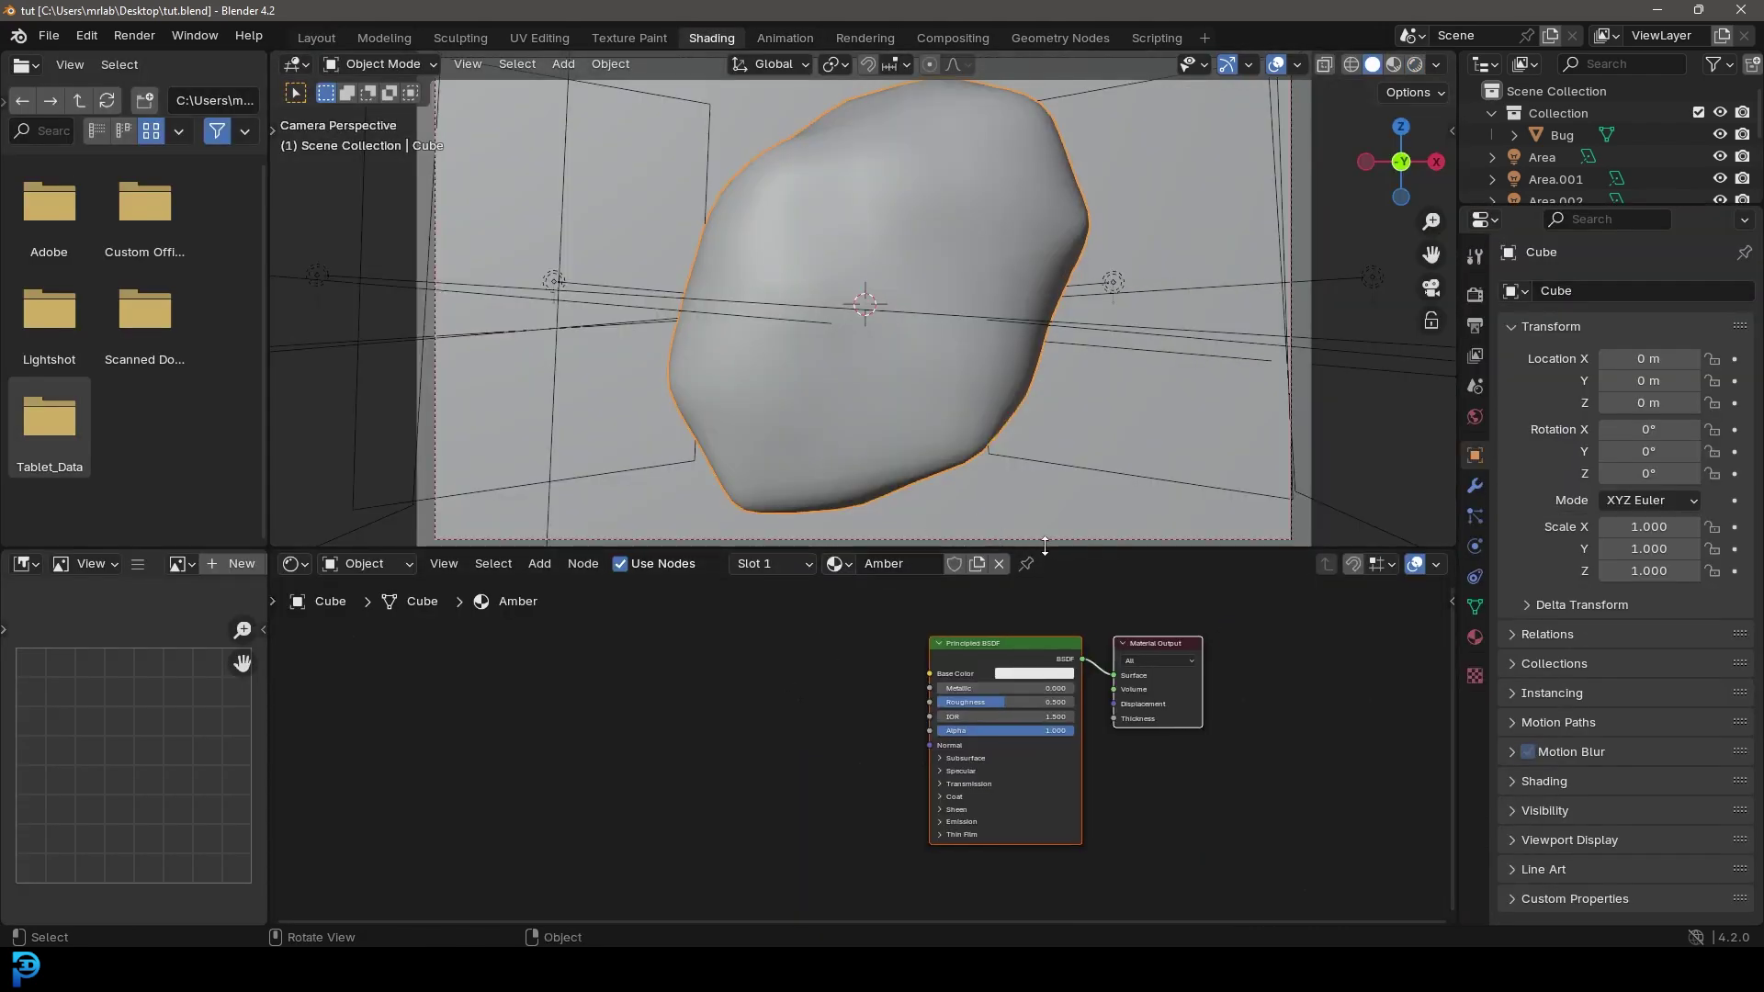
{"action": "left_click_drag", "start_coordinate": [1044, 546], "coordinate": [1045, 292]}
{"action": "scroll", "coordinate": [798, 514], "scroll_direction": "up", "scroll_amount": 3}
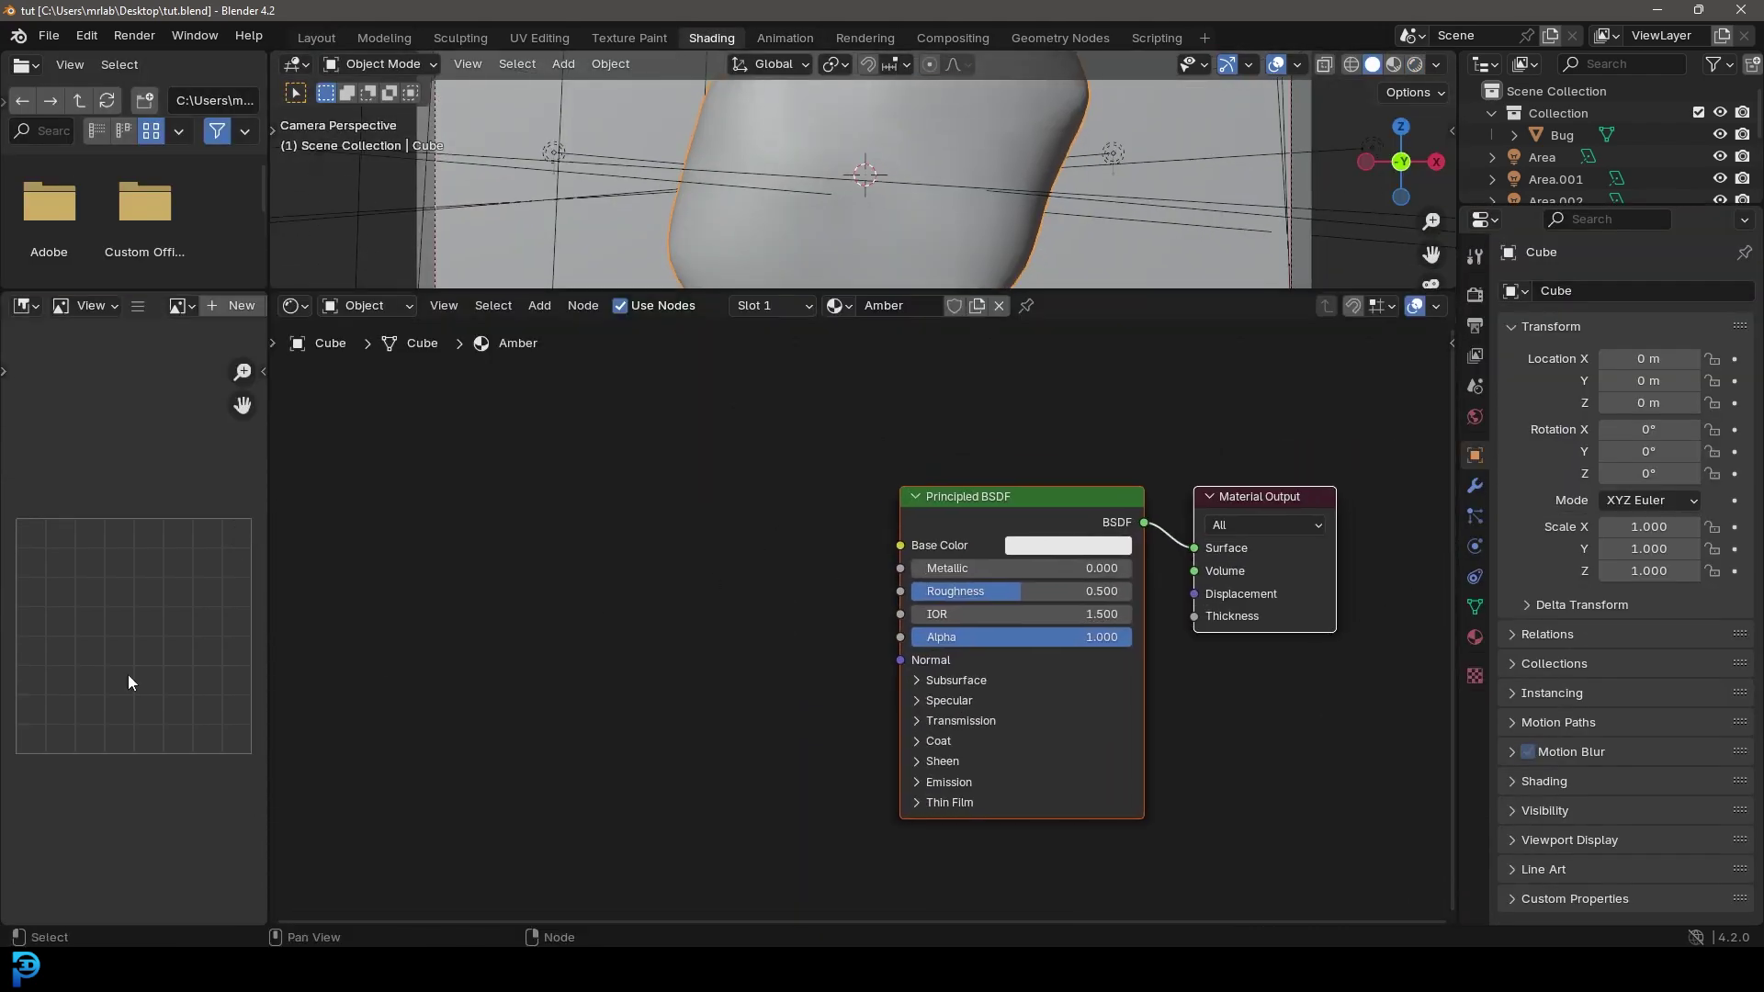
{"action": "scroll", "coordinate": [852, 624], "scroll_direction": "up", "scroll_amount": 1}
{"action": "left_click_drag", "start_coordinate": [907, 532], "coordinate": [496, 707]}
{"action": "type", "text": "noise"}
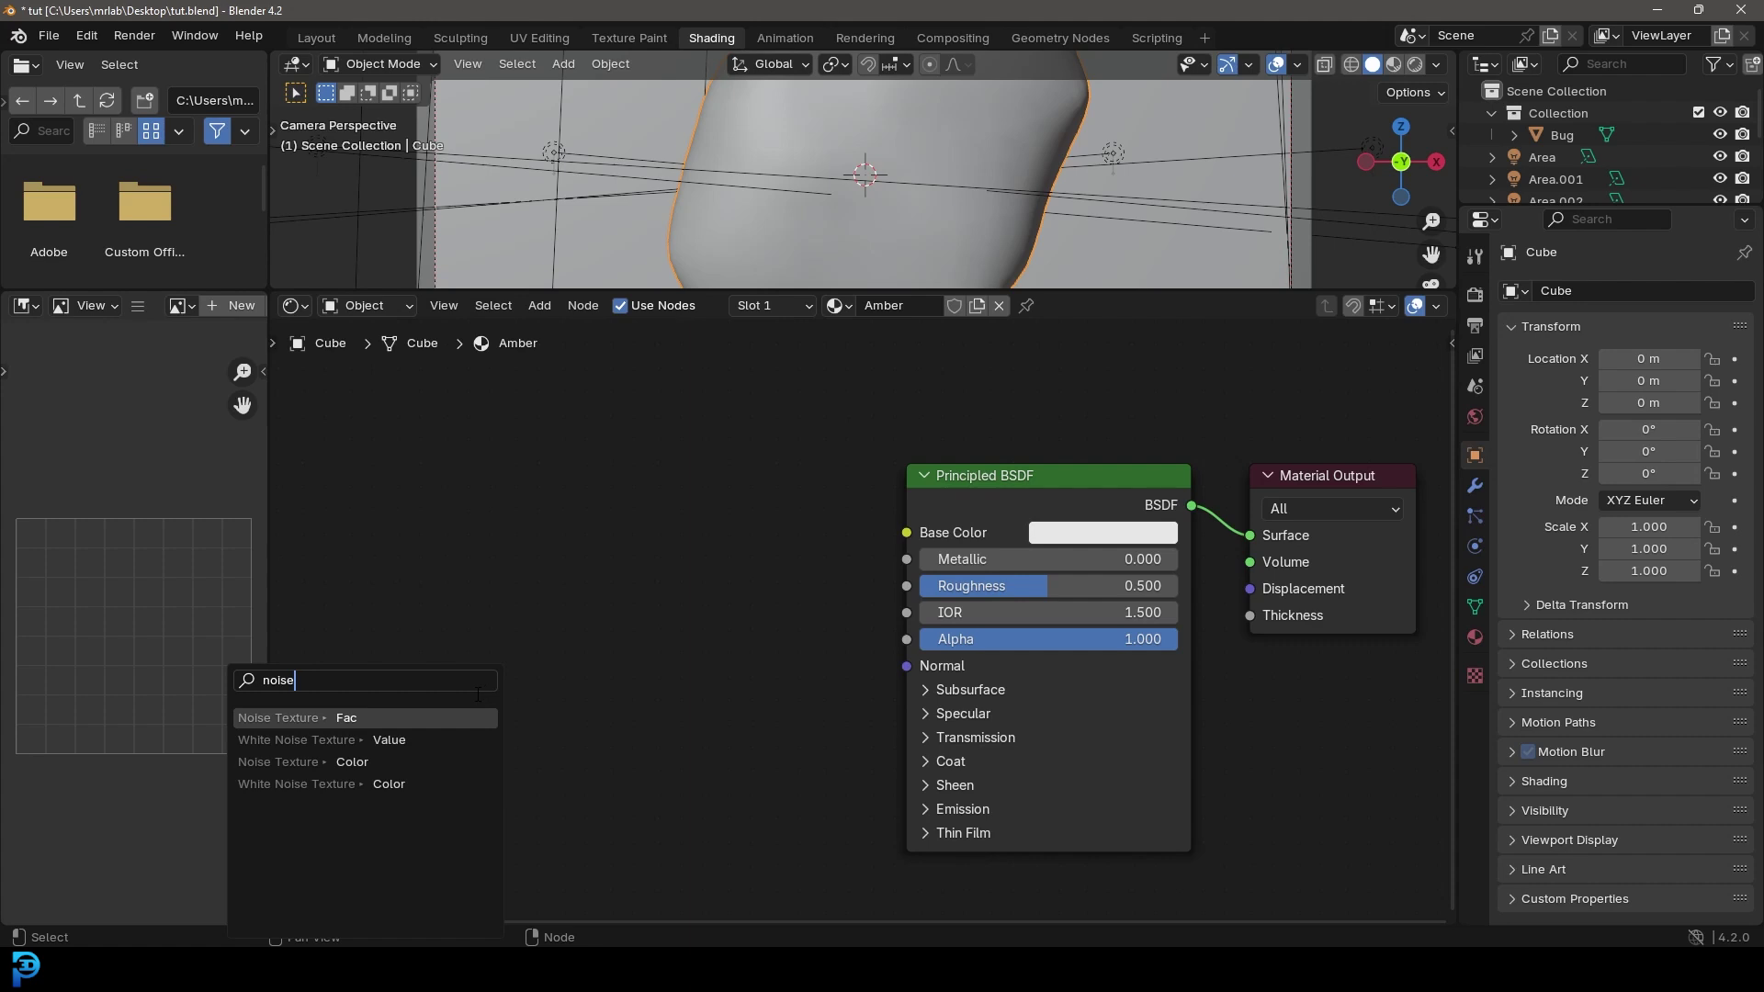
{"action": "left_click", "coordinate": [332, 717]}
Insert a Color Ramp between the noise and Base Color, with stops at 0.359 and 0.637
{"action": "left_click", "coordinate": [467, 591]}
{"action": "scroll", "coordinate": [496, 630], "scroll_direction": "down", "scroll_amount": 3}
{"action": "middle_click_drag", "start_coordinate": [496, 626], "coordinate": [702, 616]}
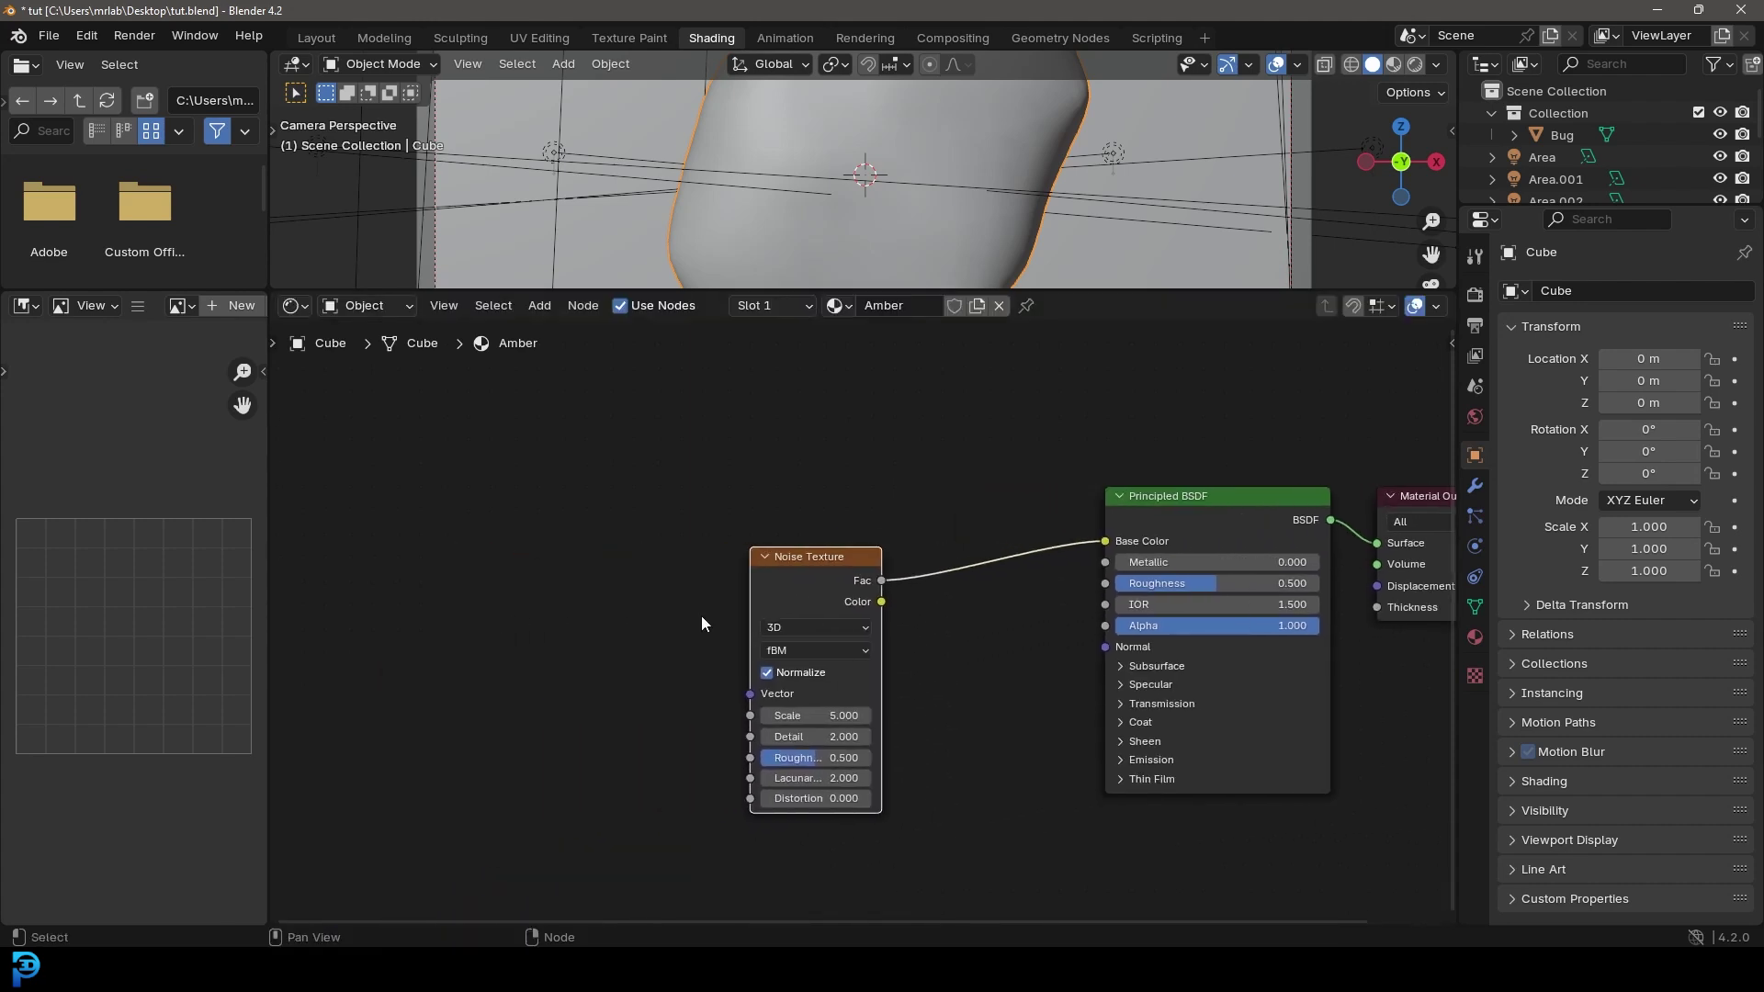
{"action": "left_click_drag", "start_coordinate": [794, 576], "coordinate": [650, 590]}
{"action": "key", "text": "shift+a"}
{"action": "left_click", "coordinate": [828, 501]}
{"action": "type", "text": "colo"}
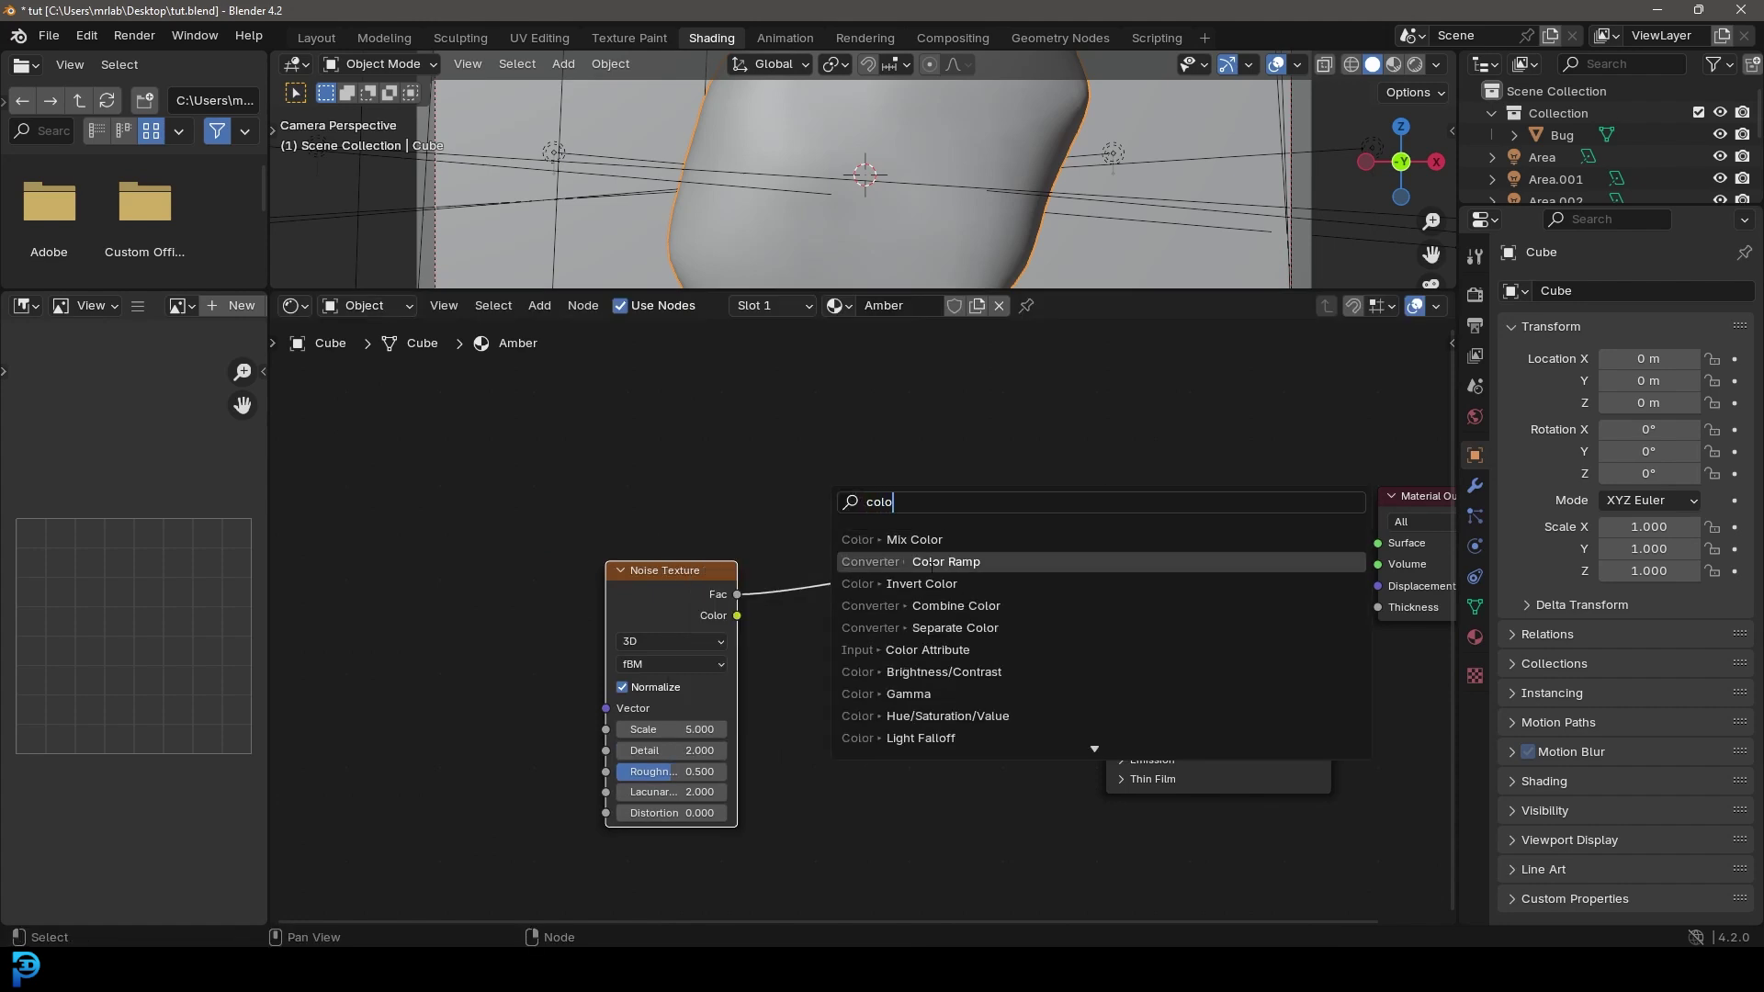
{"action": "left_click", "coordinate": [919, 562]}
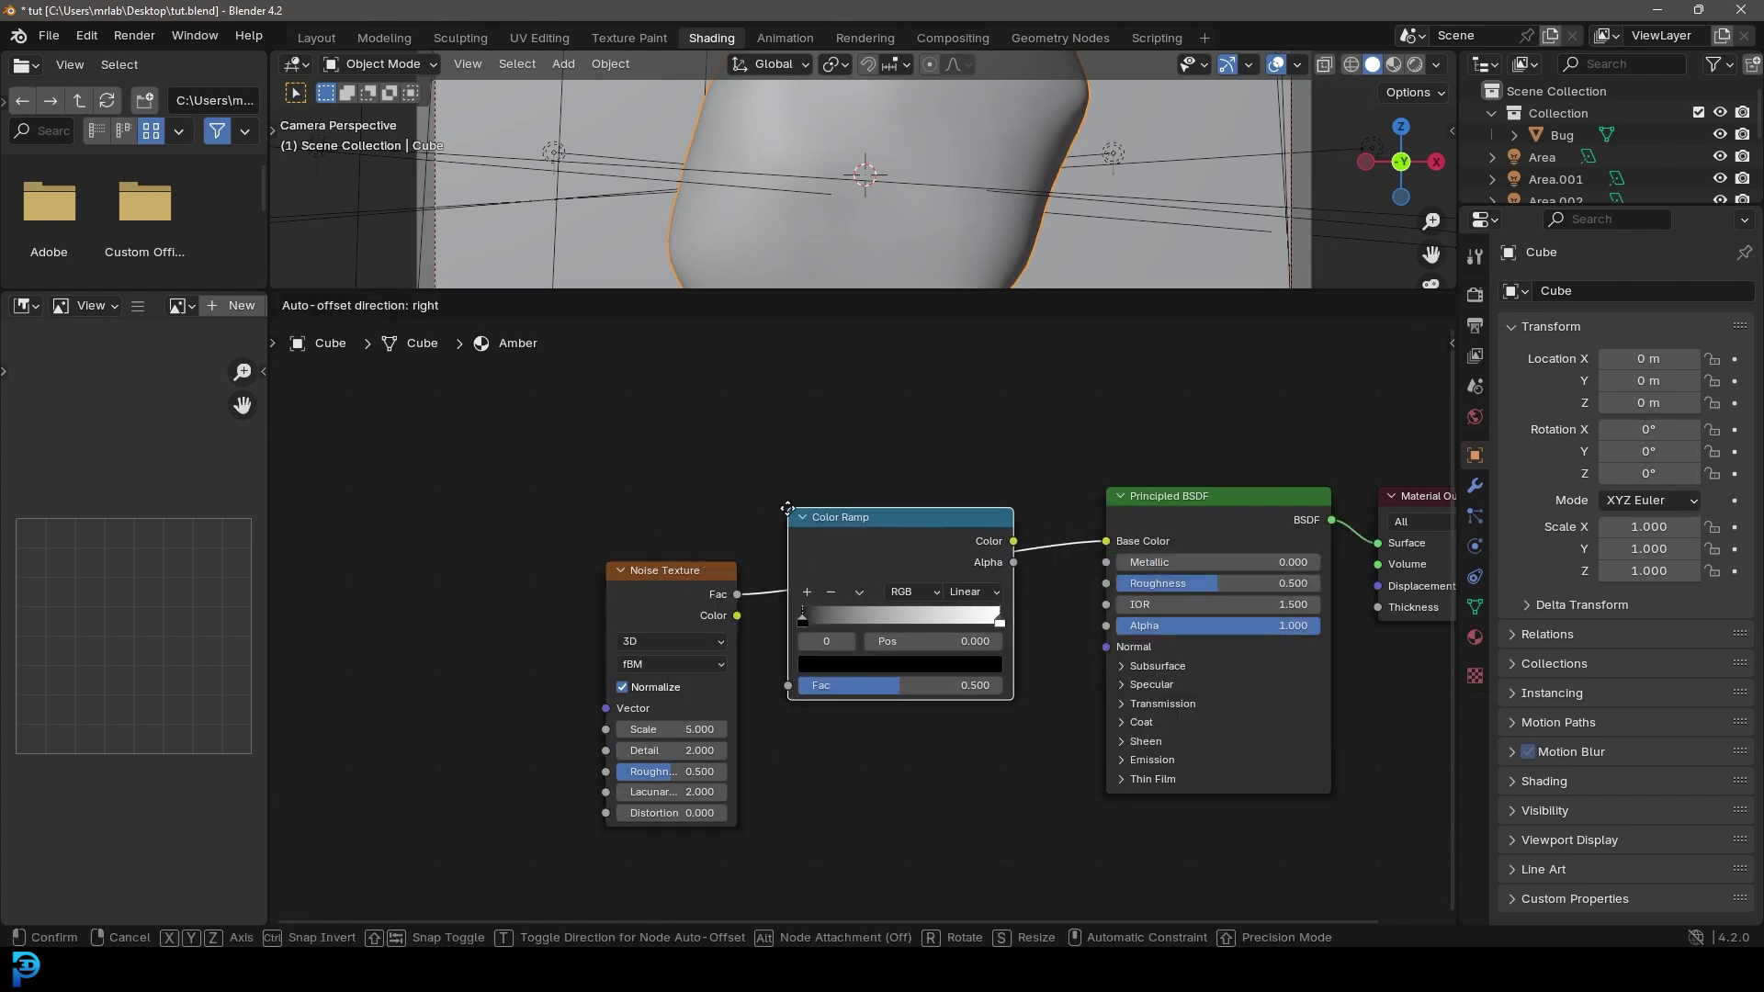
{"action": "left_click", "coordinate": [789, 516]}
{"action": "scroll", "coordinate": [857, 709], "scroll_direction": "up", "scroll_amount": 1}
{"action": "left_click_drag", "start_coordinate": [784, 618], "coordinate": [876, 625]}
{"action": "left_click_drag", "start_coordinate": [1036, 622], "coordinate": [946, 692]}
Set the Noise Texture to Scale 7, Detail 12 and Roughness 0.9
{"action": "scroll", "coordinate": [973, 710], "scroll_direction": "up", "scroll_amount": 2}
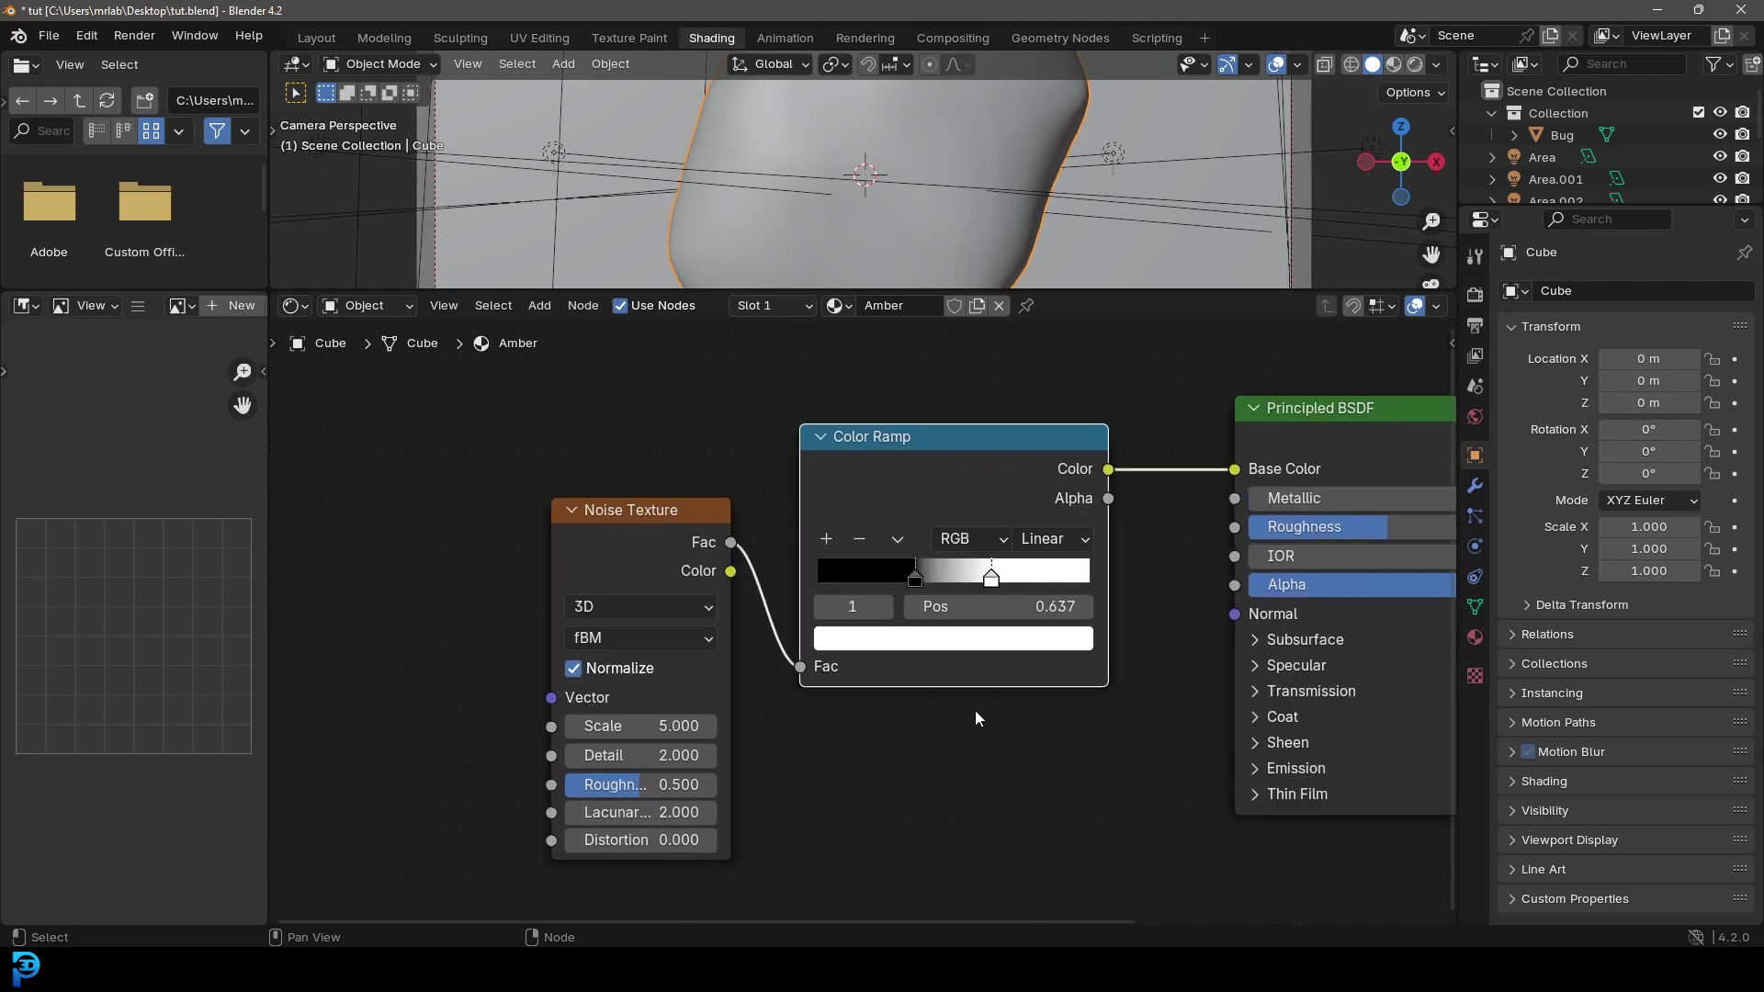
{"action": "left_click", "coordinate": [621, 736]}
{"action": "type", "text": "7"}
{"action": "key", "text": "Return"}
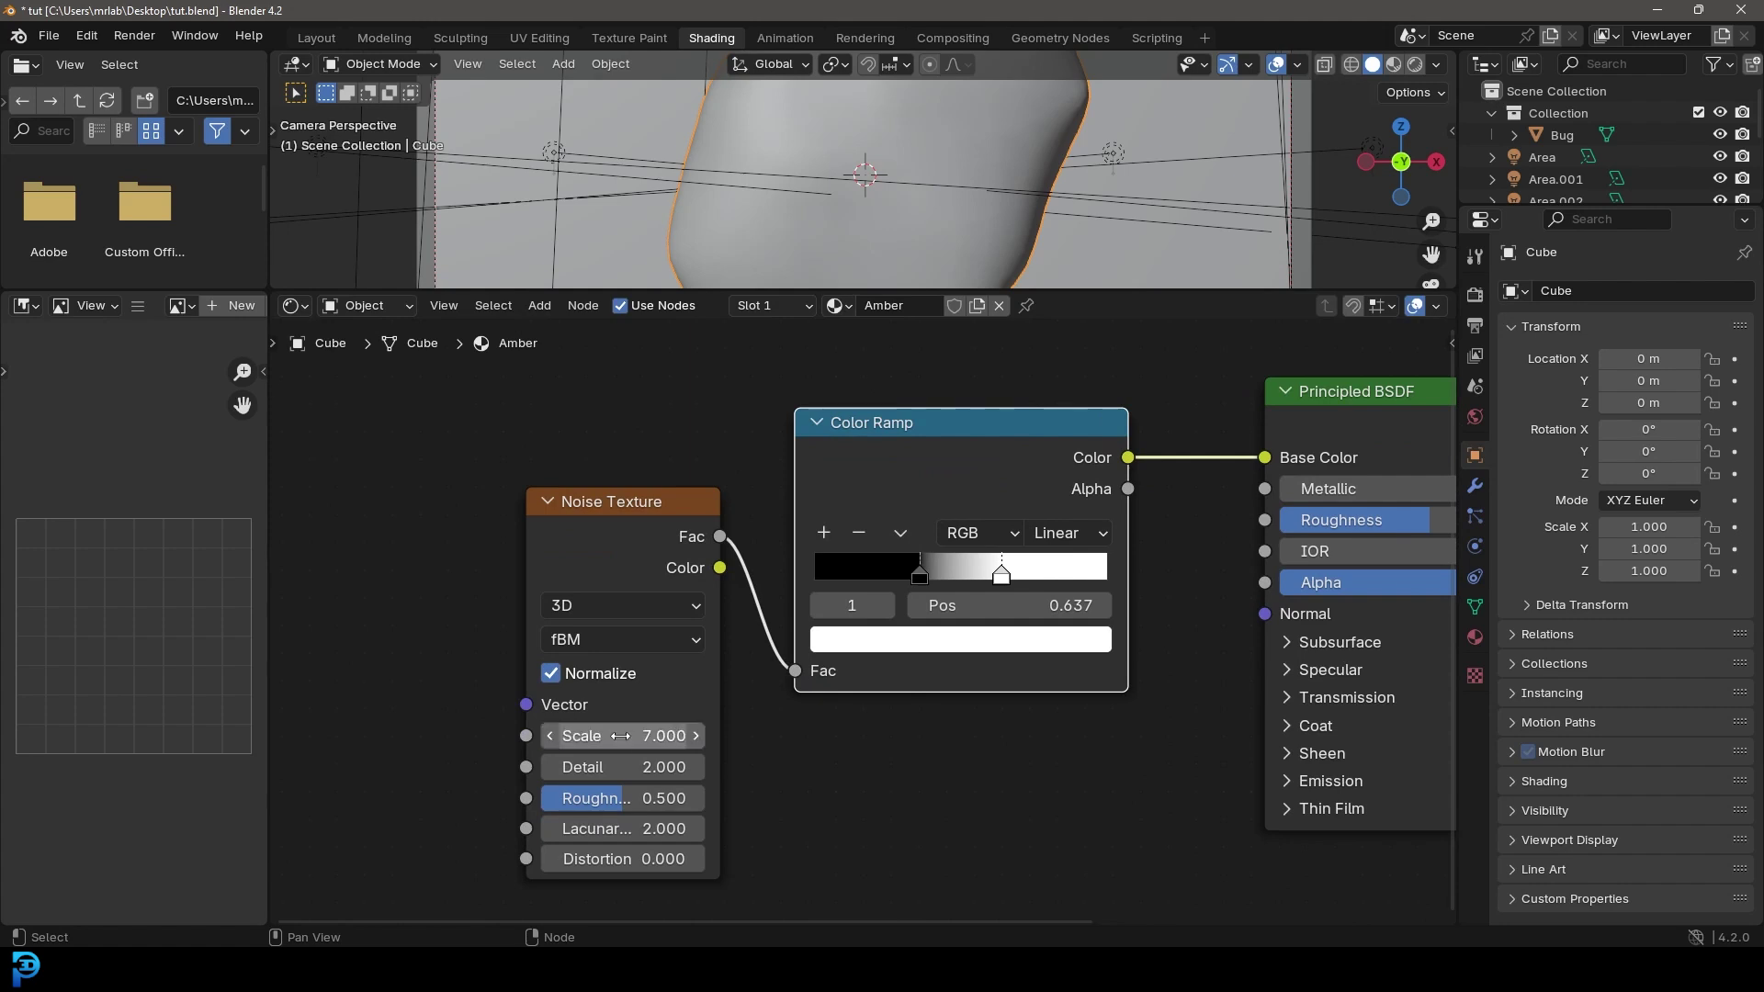
{"action": "left_click", "coordinate": [621, 767]}
{"action": "type", "text": "12"}
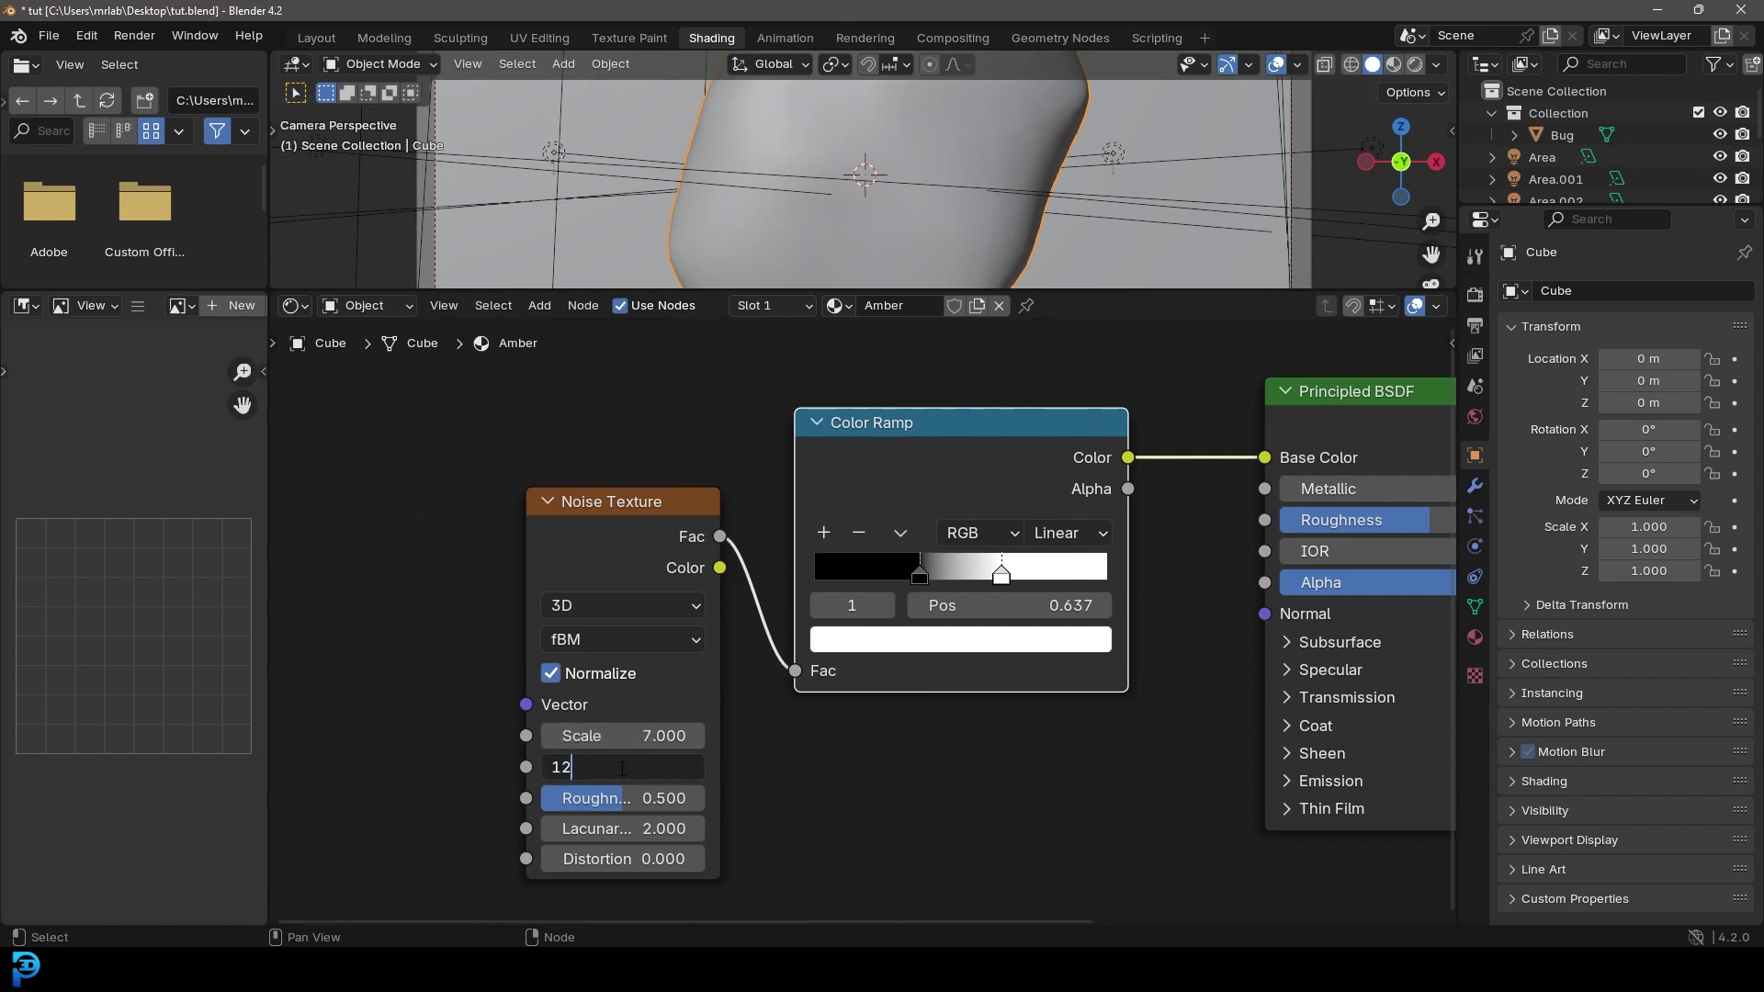
{"action": "key", "text": "Return"}
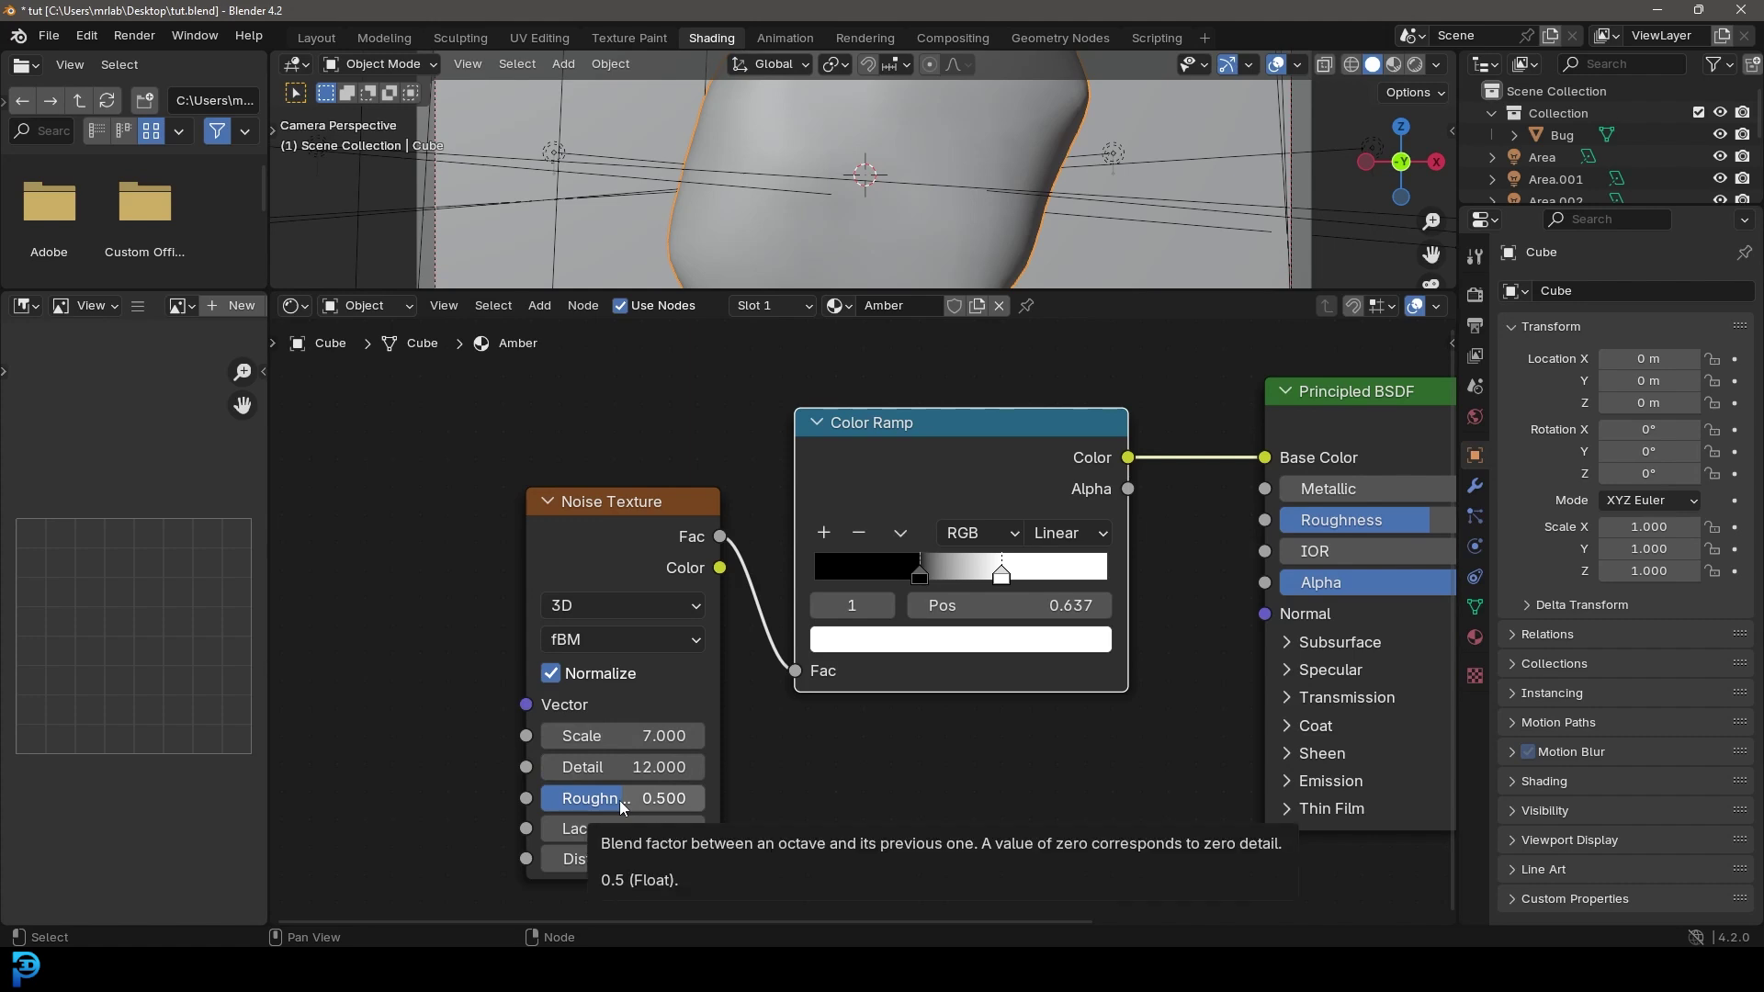
{"action": "left_click", "coordinate": [621, 799]}
{"action": "type", "text": "0.9"}
{"action": "key", "text": "Return"}
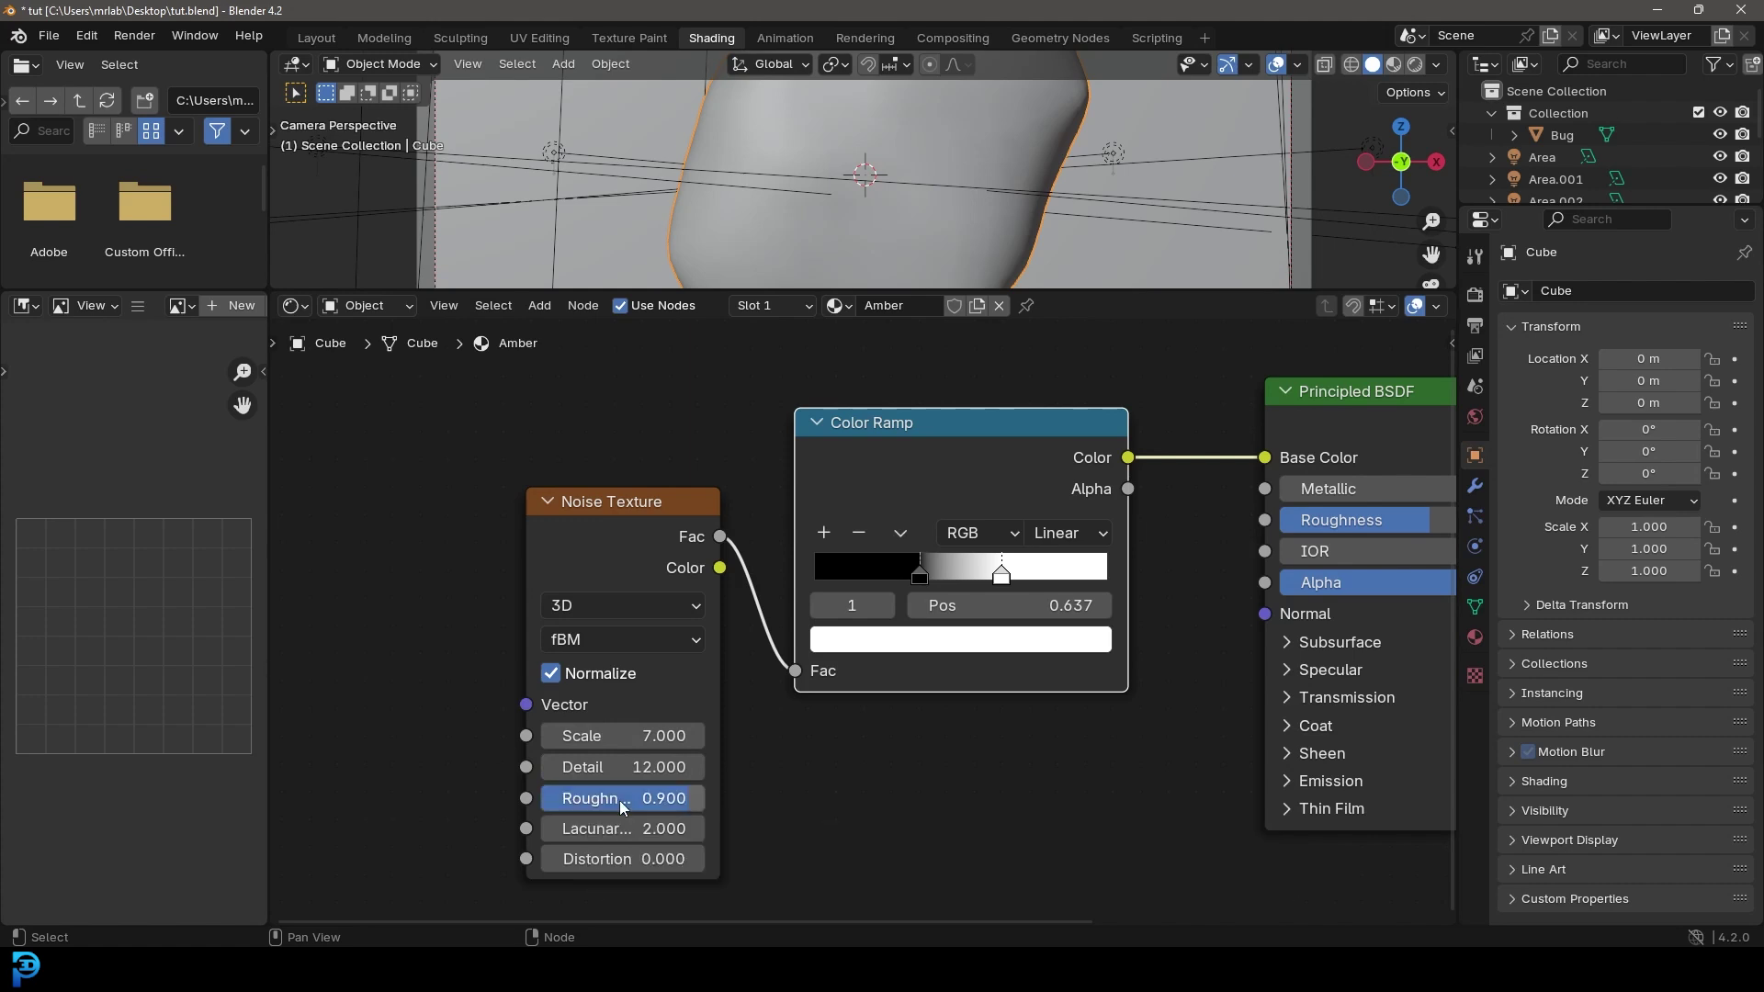
{"action": "scroll", "coordinate": [697, 382], "scroll_direction": "down", "scroll_amount": 1}
{"action": "left_click", "coordinate": [703, 384]}
Duplicate the Noise Texture and Color Ramp below and link the copies together
{"action": "key", "text": "shift+d"}
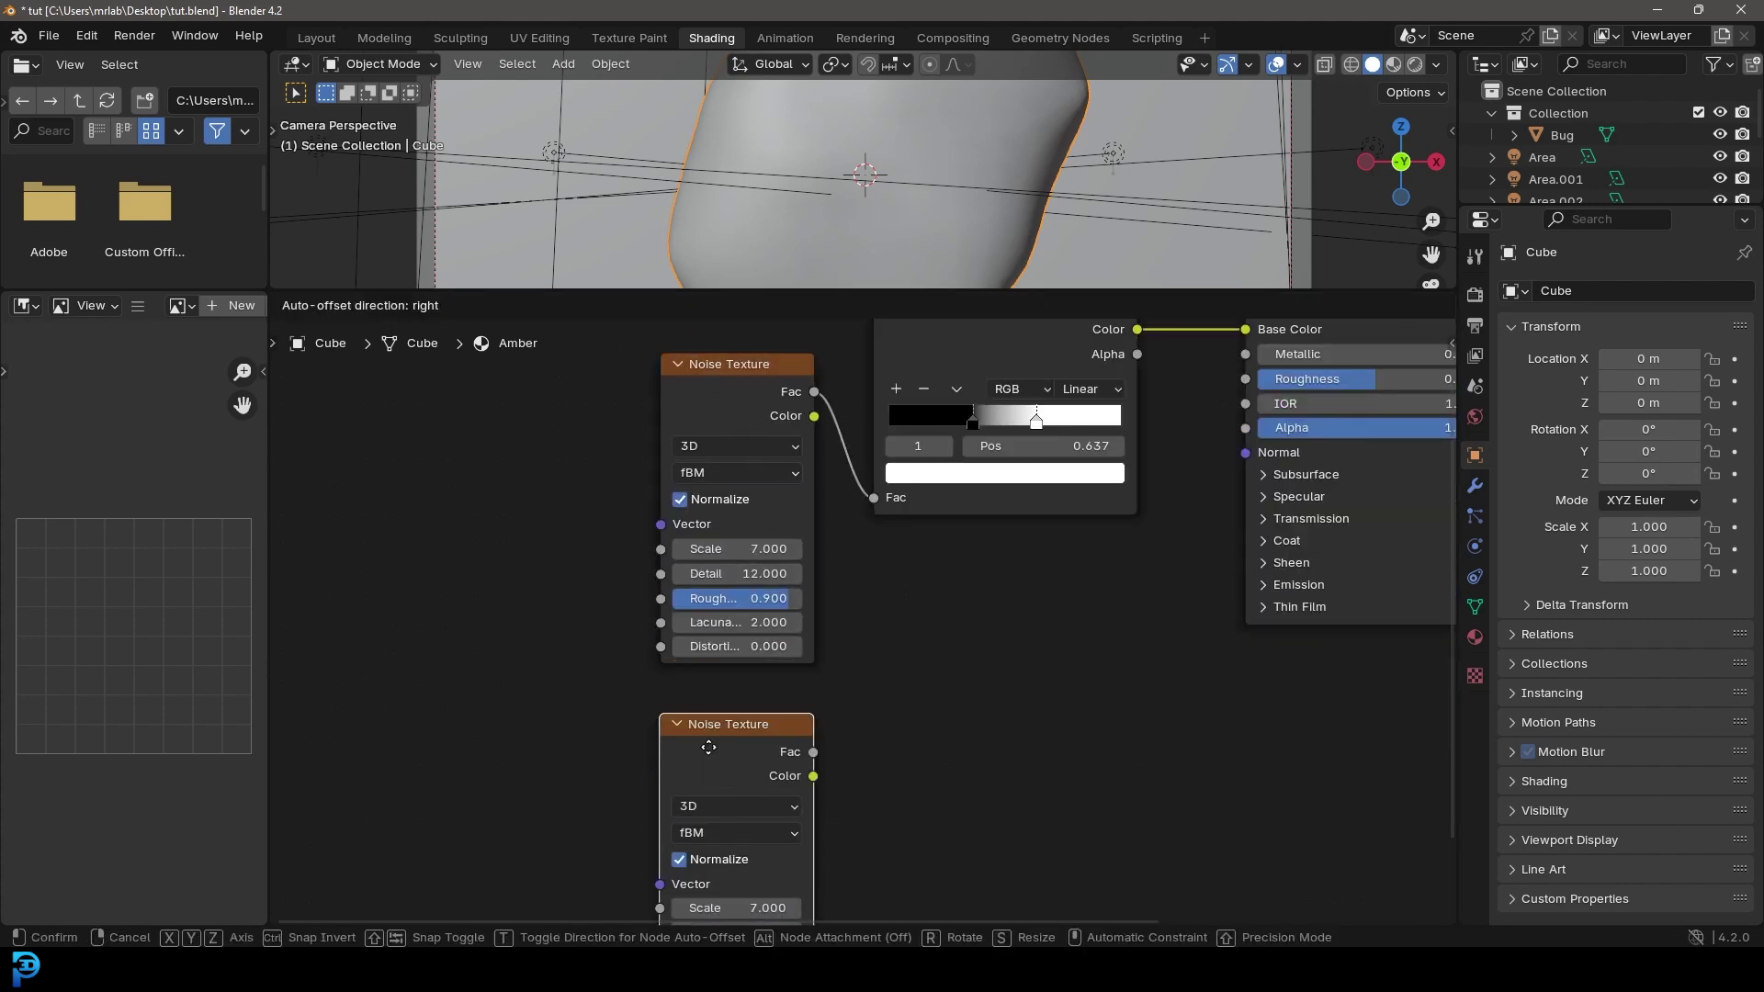
{"action": "left_click", "coordinate": [709, 723]}
{"action": "left_click", "coordinate": [935, 356]}
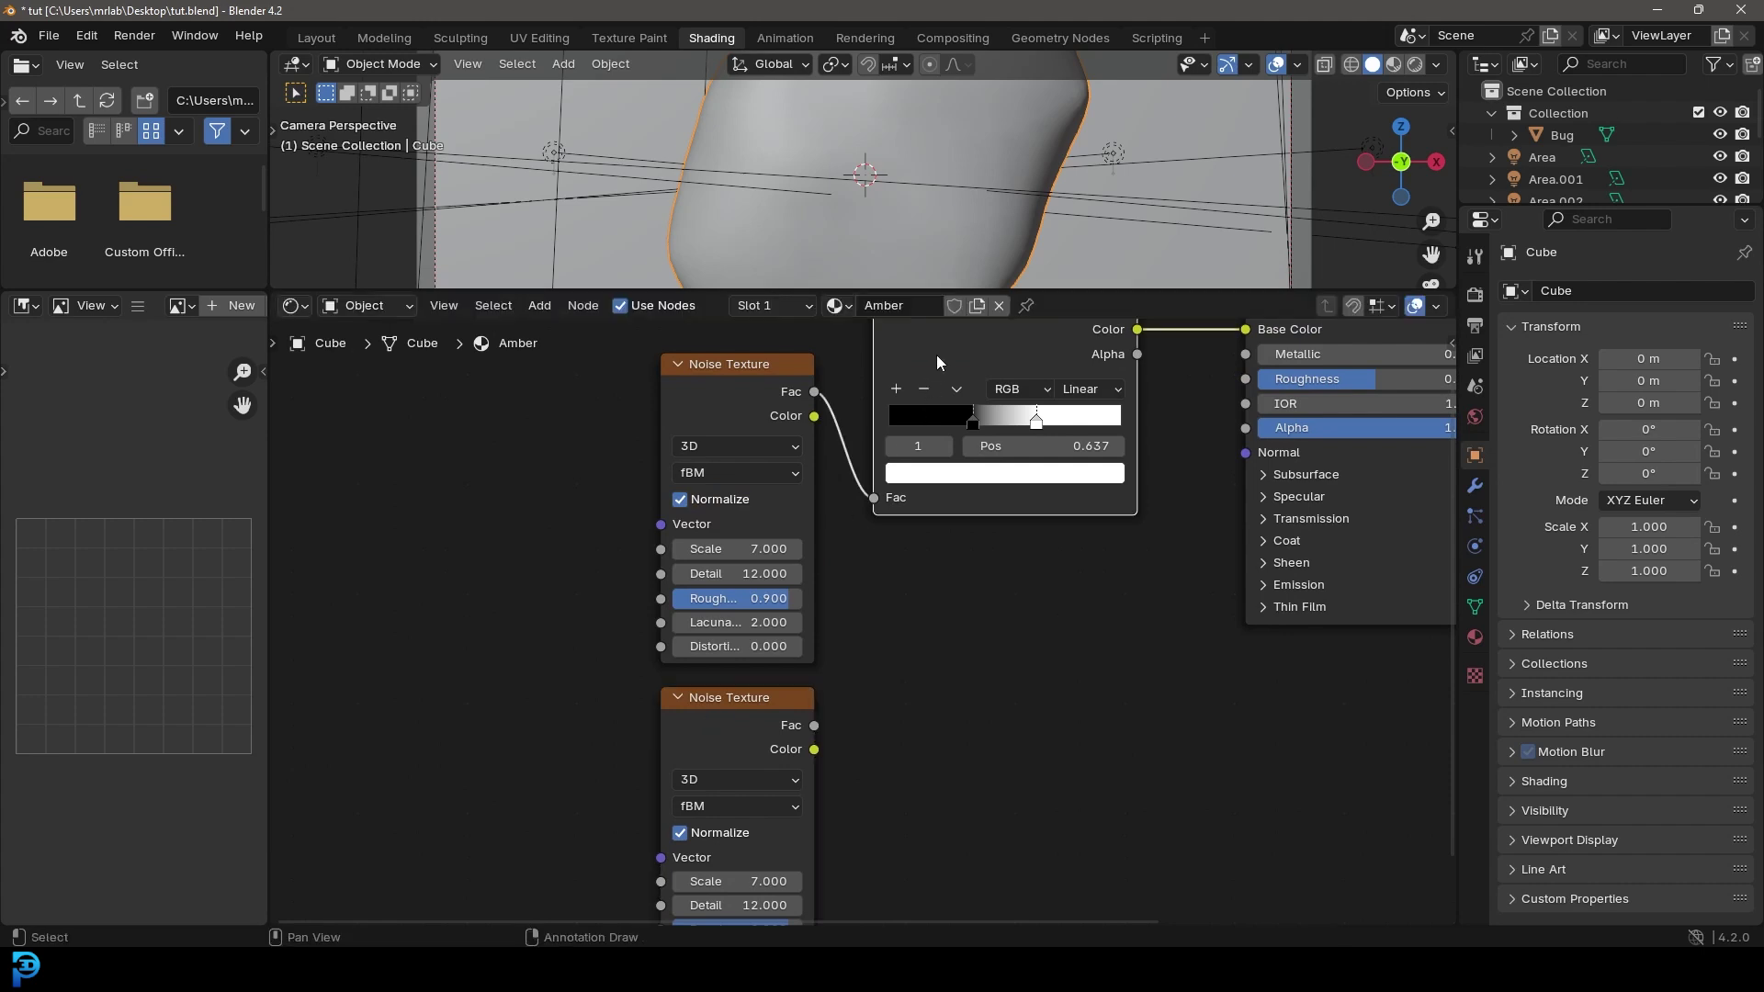
{"action": "middle_click_drag", "start_coordinate": [935, 356], "coordinate": [898, 461]}
{"action": "key", "text": "shift+d"}
{"action": "left_click", "coordinate": [896, 742]}
{"action": "middle_click_drag", "start_coordinate": [896, 743], "coordinate": [812, 588]}
{"action": "scroll", "coordinate": [751, 657], "scroll_direction": "up", "scroll_amount": 2}
{"action": "left_click_drag", "start_coordinate": [689, 685], "coordinate": [746, 767]}
Route the second ramp through a Bump node's Height into Normal, with Strength 0.05
{"action": "middle_click_drag", "start_coordinate": [867, 559], "coordinate": [765, 617]}
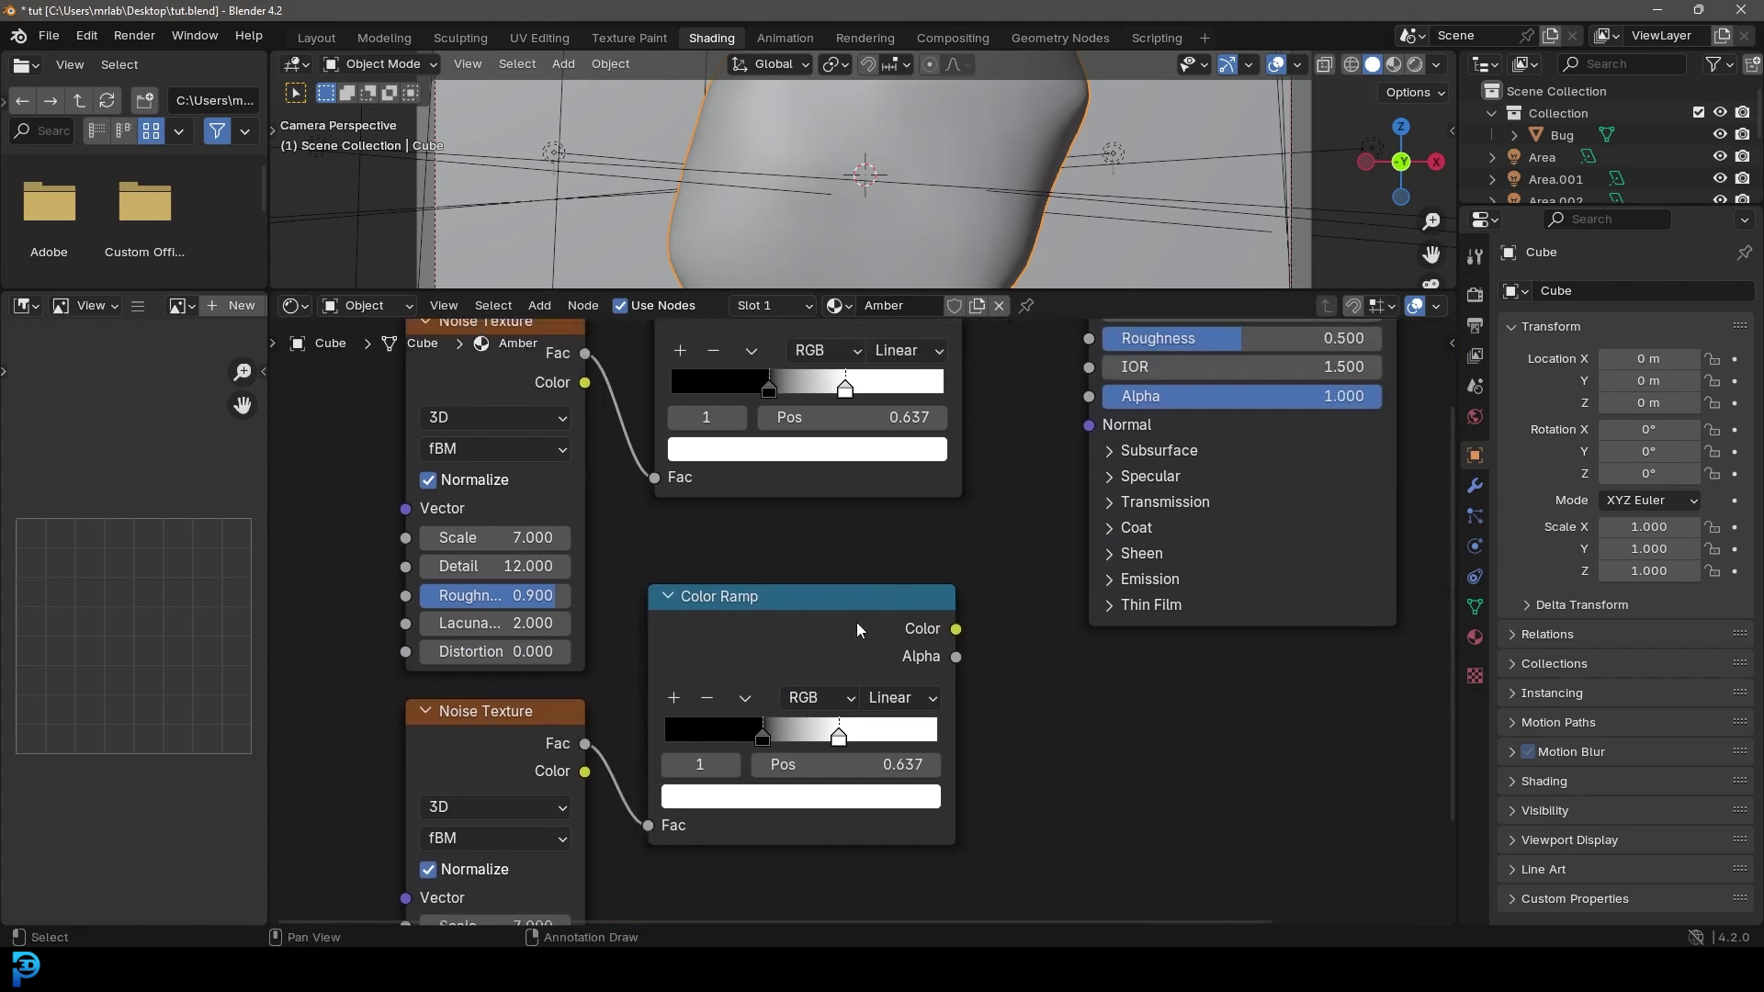
{"action": "left_click_drag", "start_coordinate": [956, 629], "coordinate": [1087, 424]}
{"action": "middle_click_drag", "start_coordinate": [1081, 546], "coordinate": [1010, 575]}
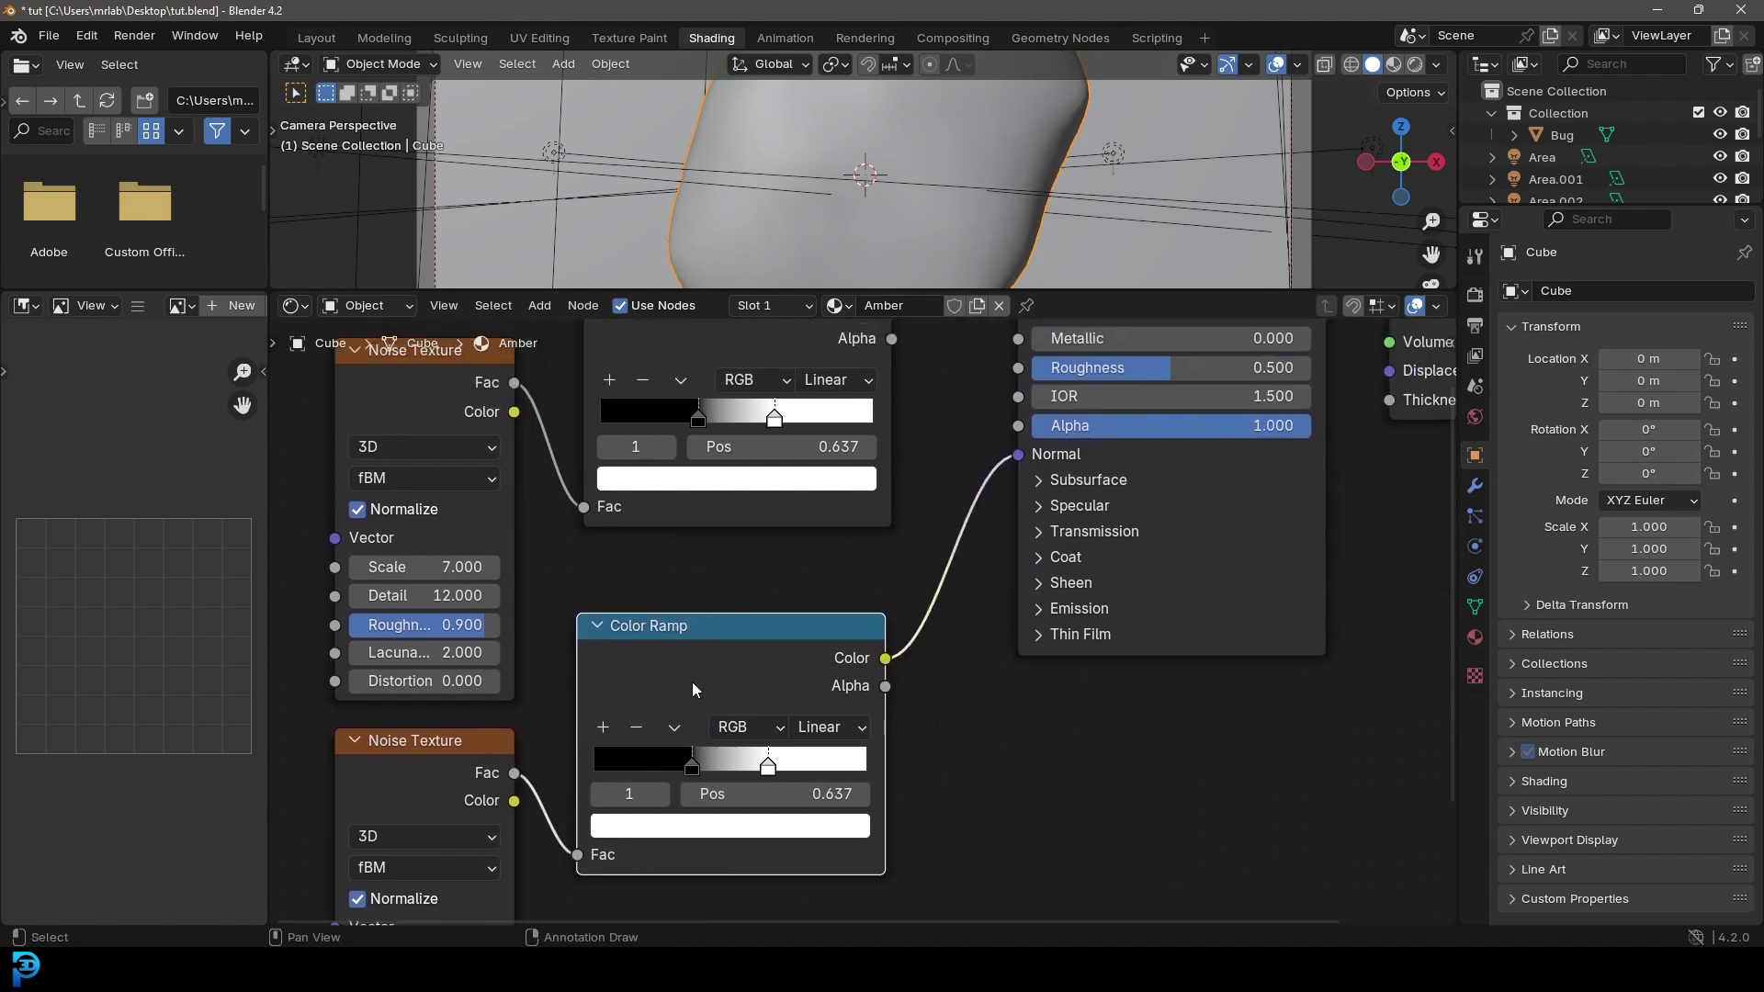
{"action": "key", "text": "shift+a"}
{"action": "type", "text": "bum,p"}
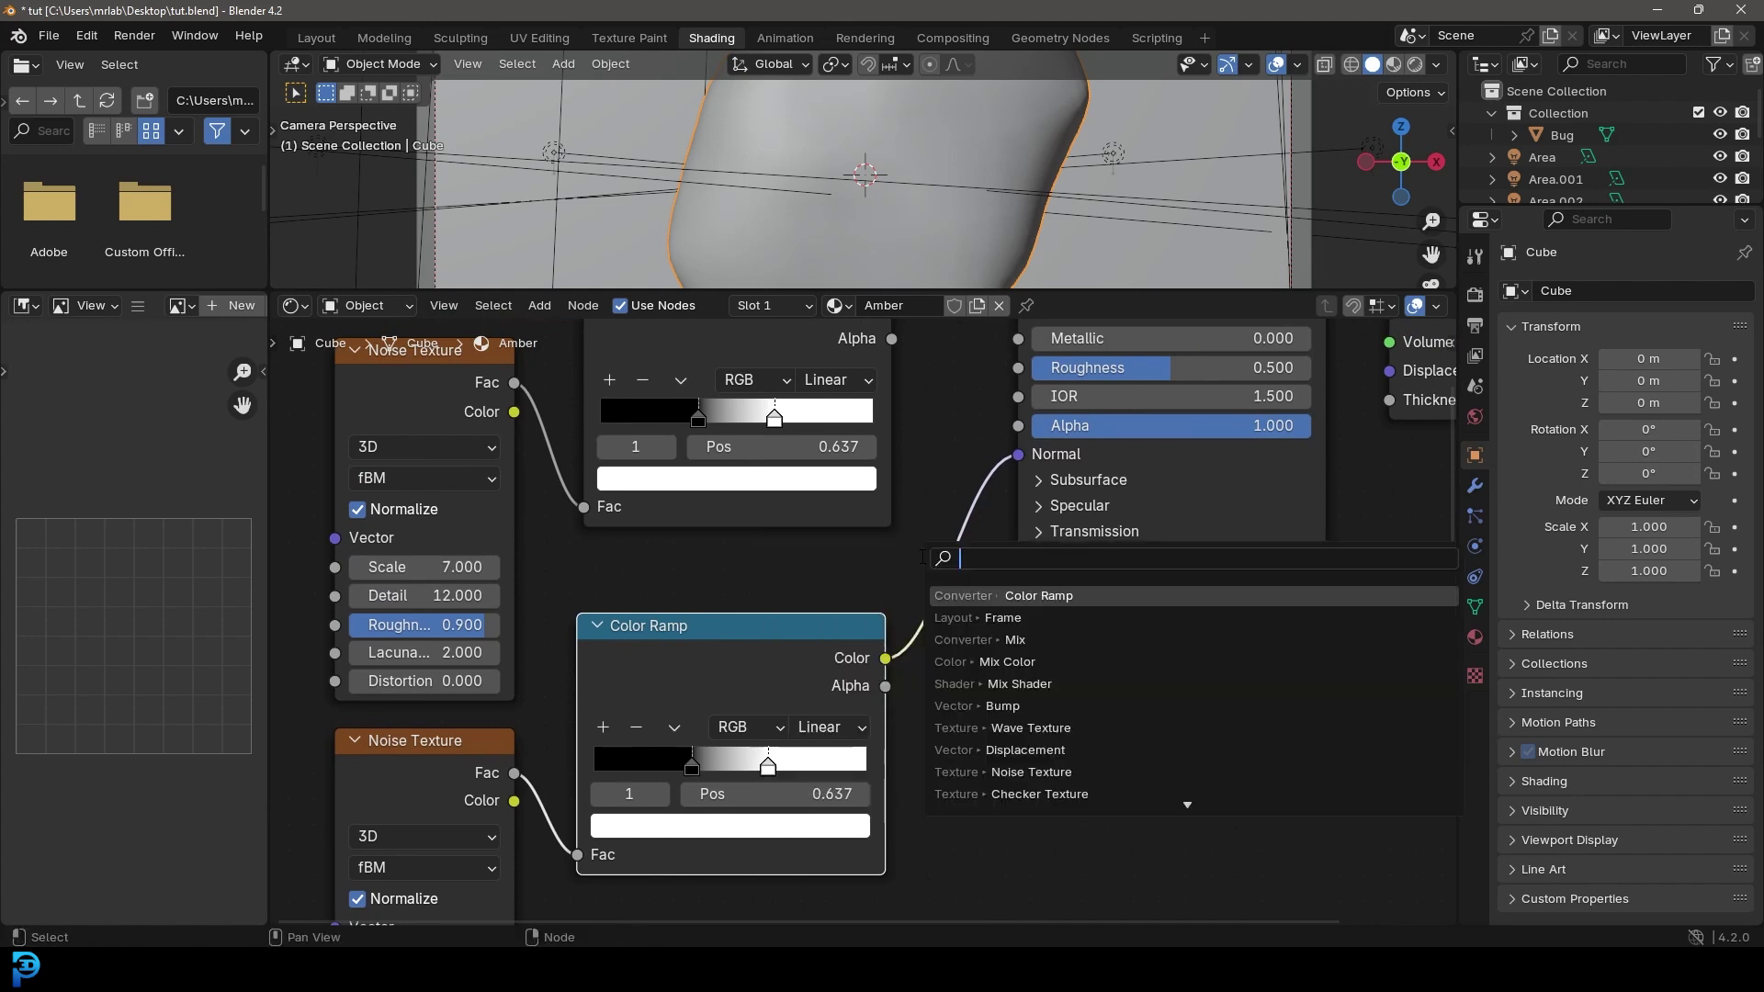
{"action": "key", "text": "BackSpace"}
{"action": "key", "text": "BackSpace"}
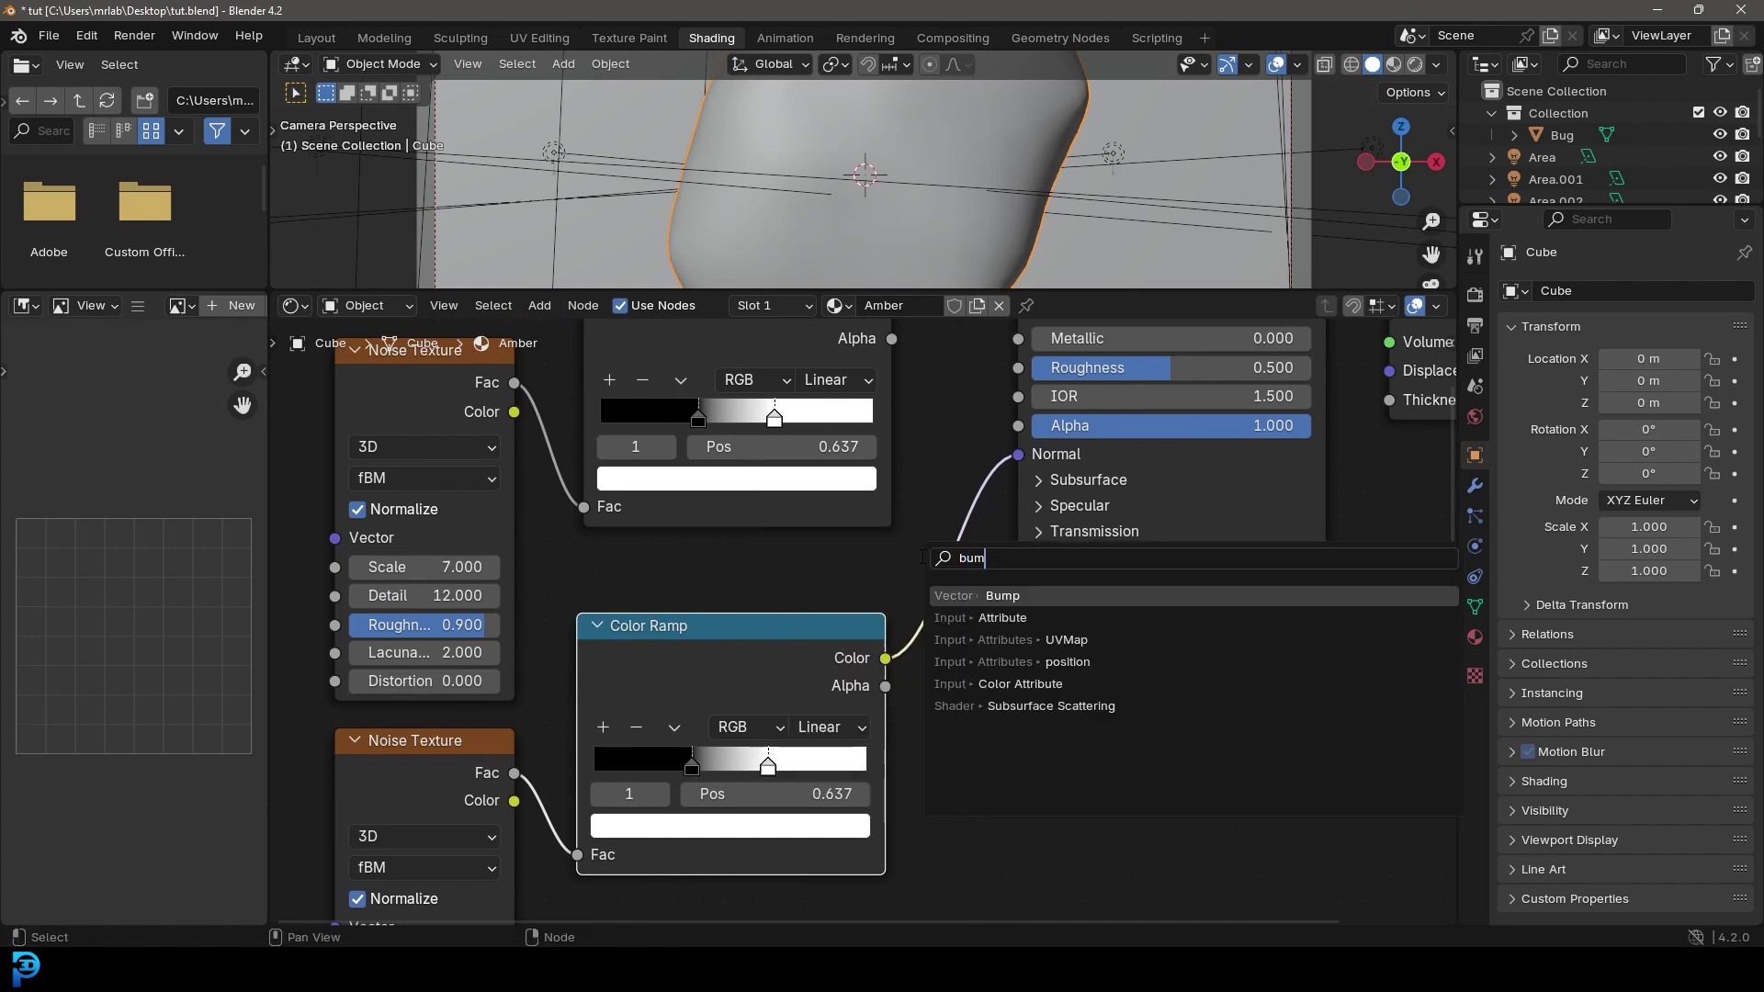
{"action": "key", "text": "Return"}
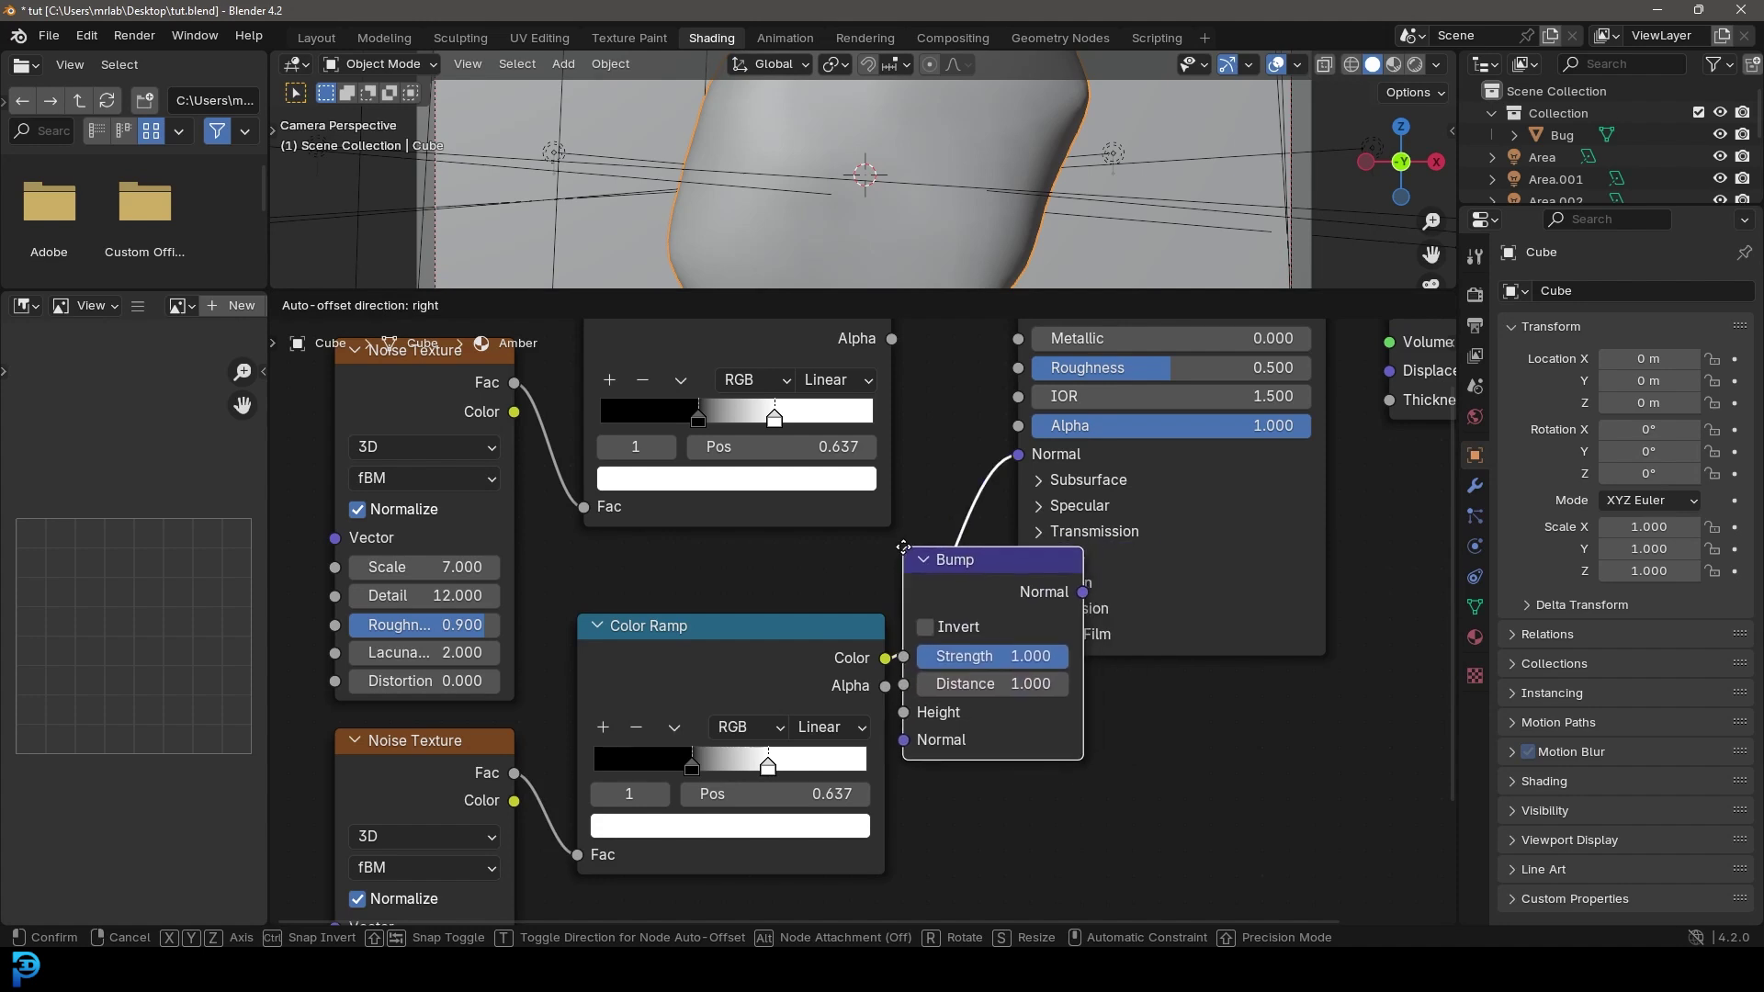
{"action": "left_click", "coordinate": [889, 530]}
{"action": "mouse_move", "coordinate": [936, 739]}
{"action": "left_mouse_down"}
{"action": "mouse_move", "coordinate": [796, 717]}
{"action": "mouse_move", "coordinate": [937, 659]}
{"action": "mouse_move", "coordinate": [958, 719]}
{"action": "left_mouse_up"}
{"action": "left_click_drag", "start_coordinate": [1016, 572], "coordinate": [1004, 520]}
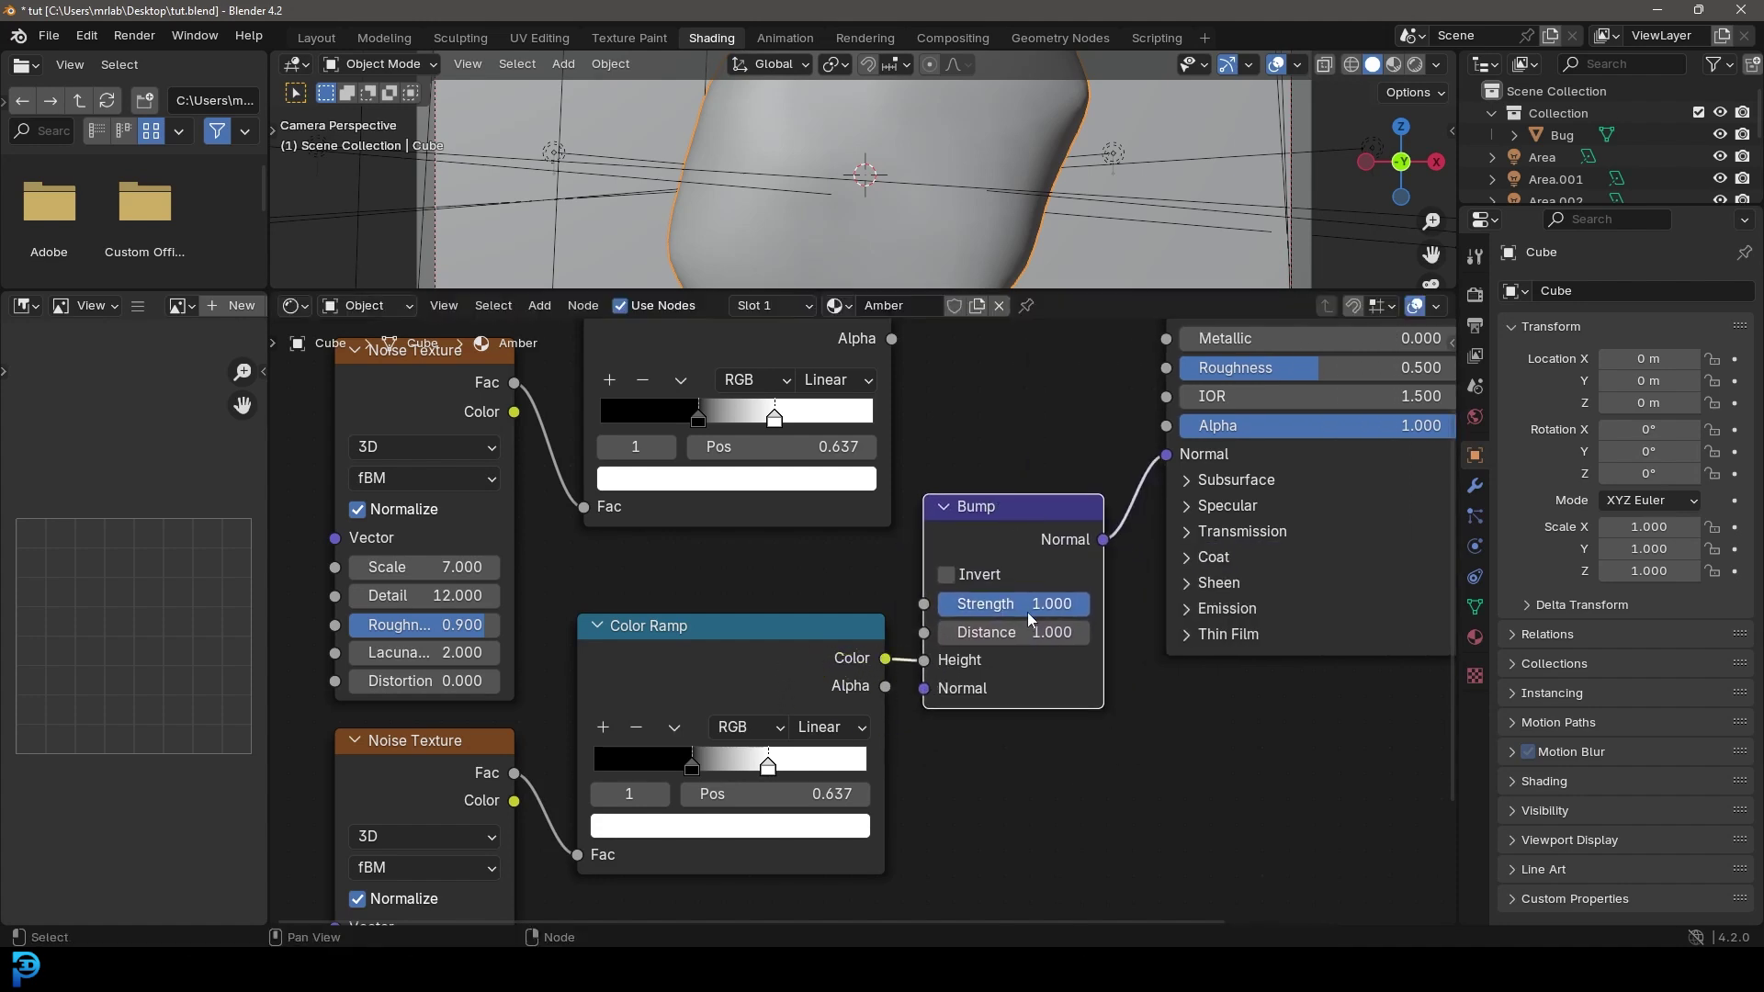
{"action": "left_click", "coordinate": [1028, 612]}
{"action": "type", "text": "."}
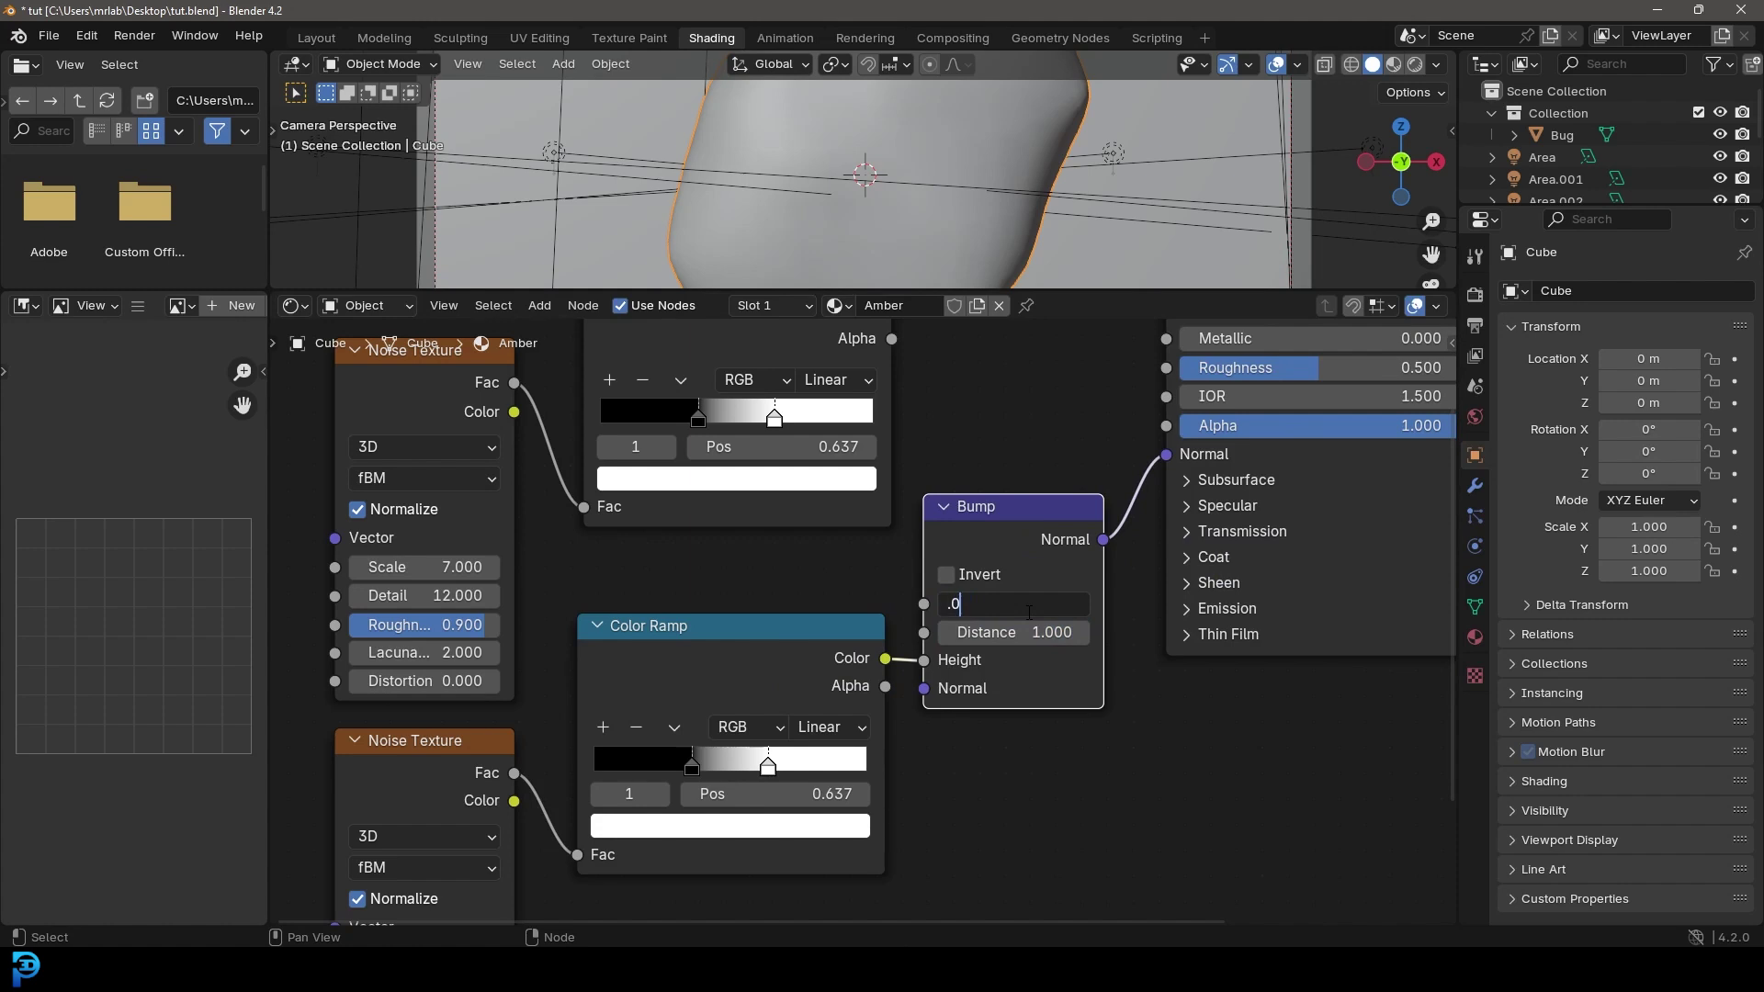
{"action": "type", "text": "05"}
{"action": "key", "text": "Return"}
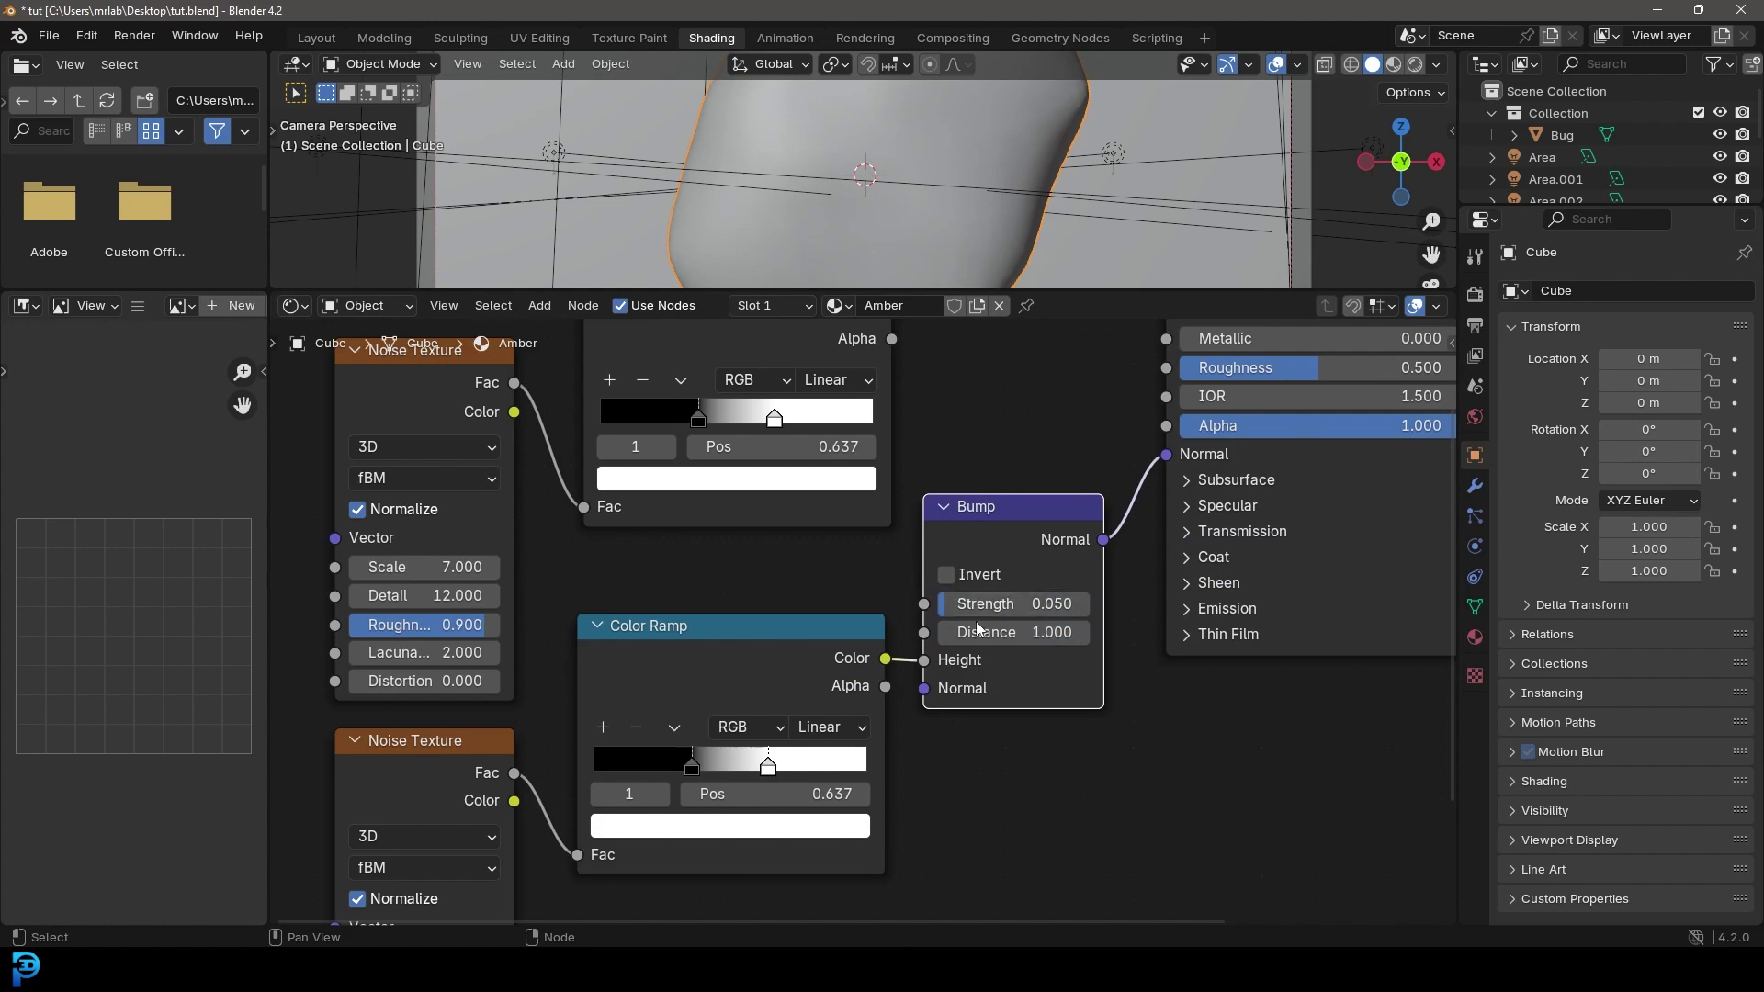
Move the second ramp's stops to 0.225 and 0.817 and save the file
{"action": "scroll", "coordinate": [790, 727], "scroll_direction": "up", "scroll_amount": 2}
{"action": "left_click_drag", "start_coordinate": [819, 732], "coordinate": [769, 731]}
{"action": "left_click_drag", "start_coordinate": [916, 732], "coordinate": [976, 739]}
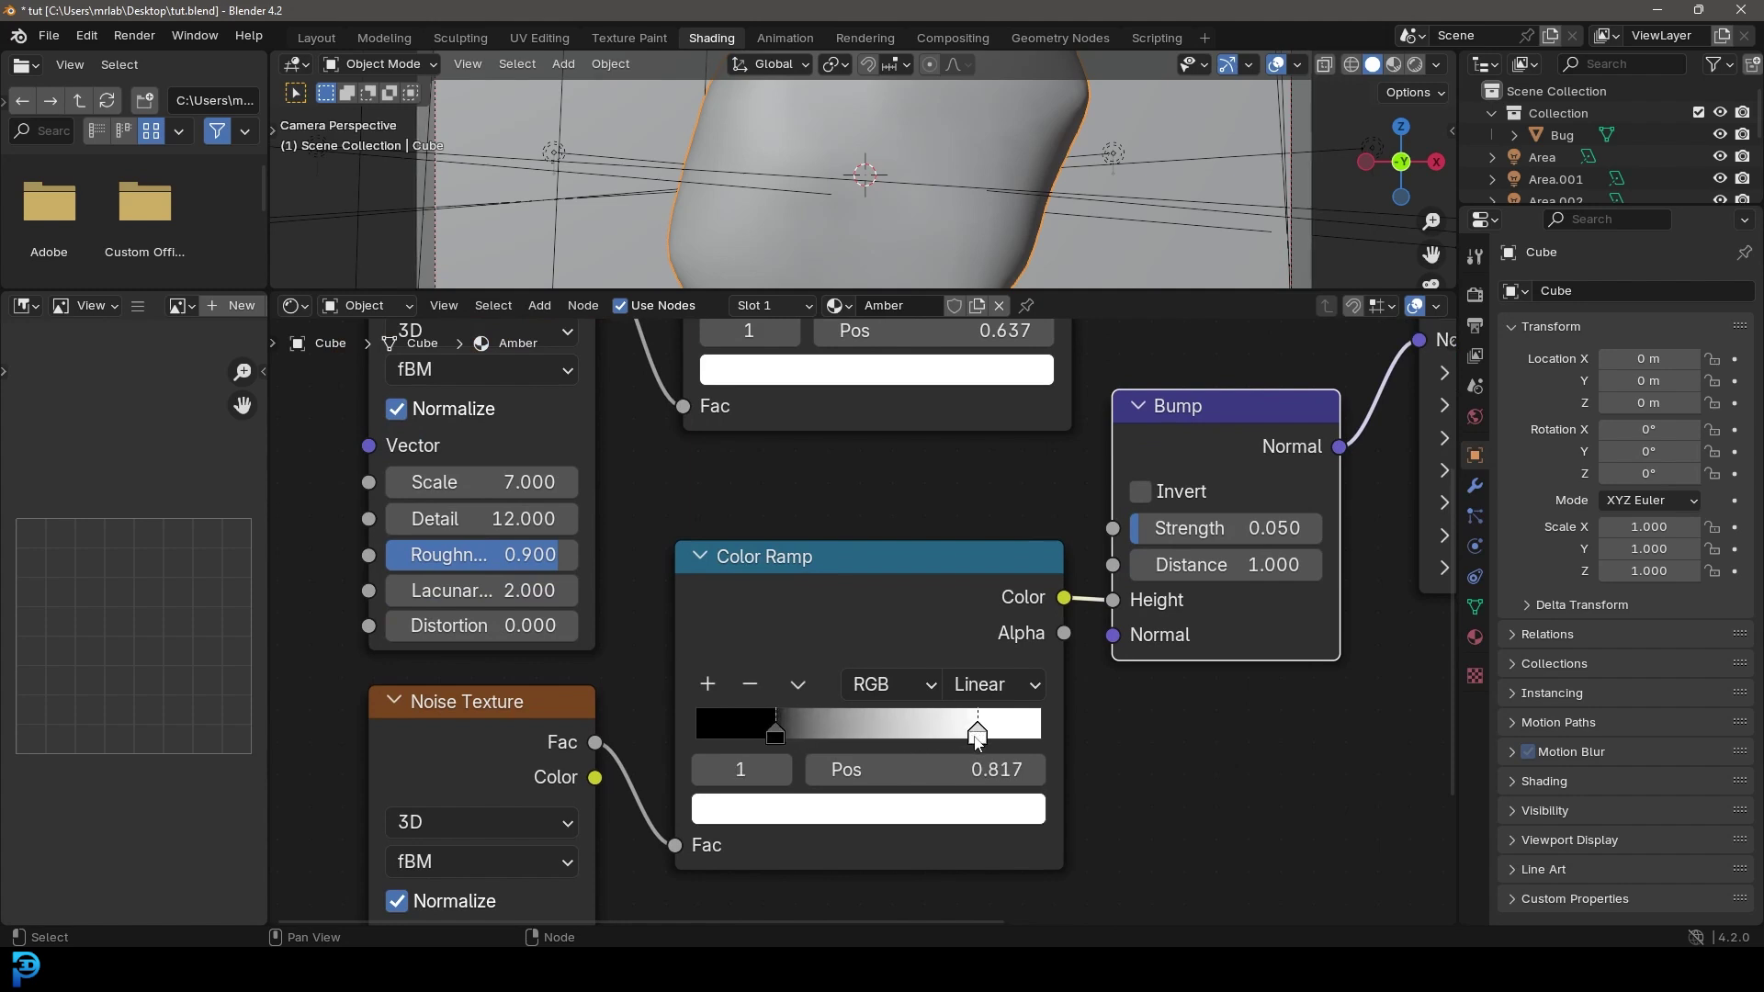
{"action": "middle_click_drag", "start_coordinate": [774, 709], "coordinate": [933, 394]}
{"action": "key", "text": "ctrl+s"}
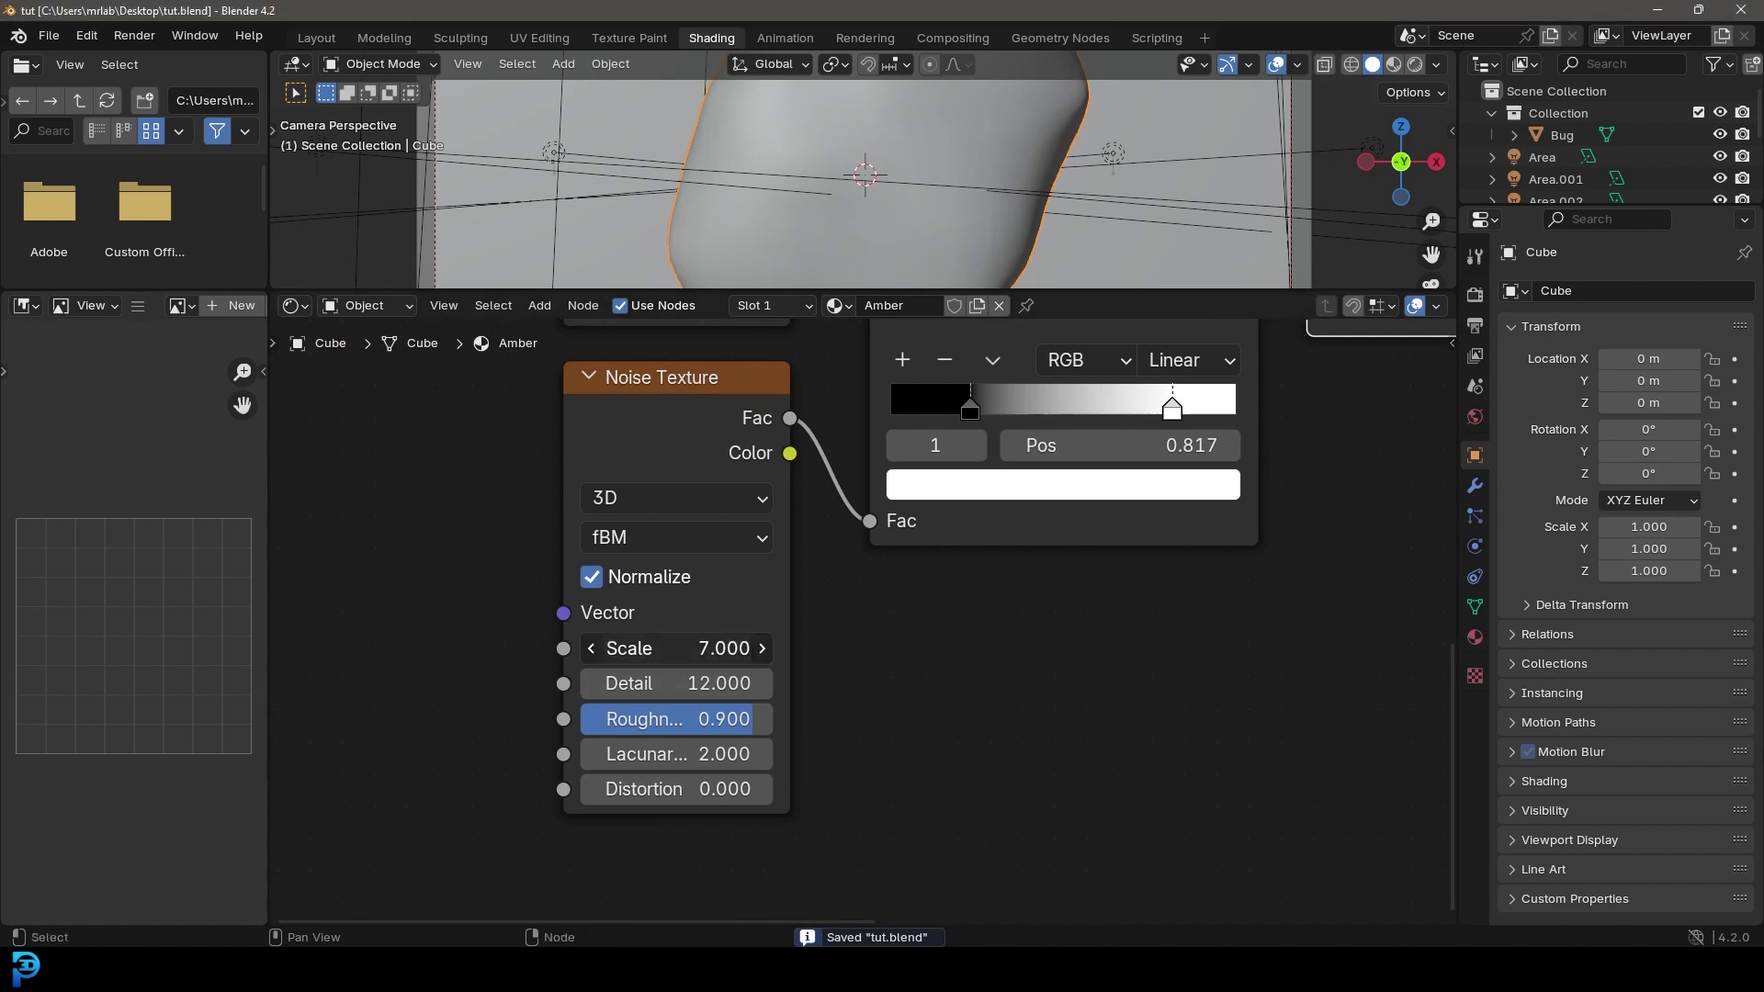
Set the second Noise Texture to Scale 3, Detail 5 and Roughness 0.8
{"action": "left_click", "coordinate": [683, 648]}
{"action": "type", "text": "3"}
{"action": "key", "text": "Return"}
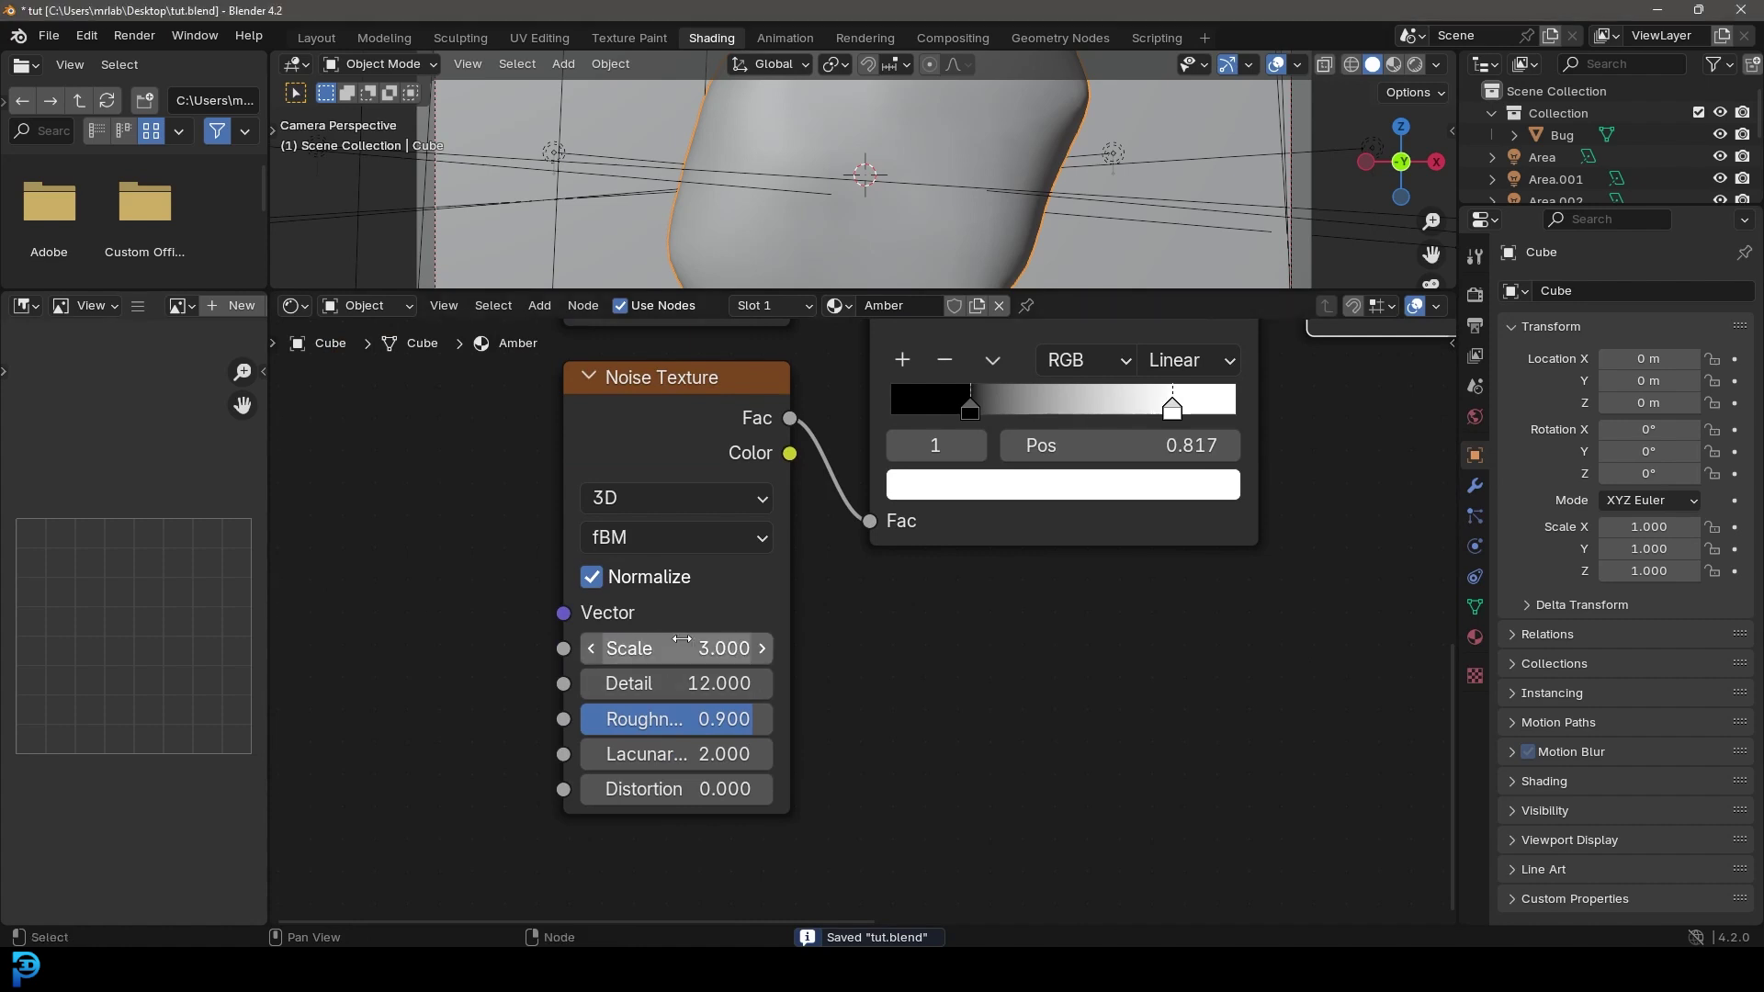
{"action": "left_click", "coordinate": [692, 683]}
{"action": "type", "text": "5"}
{"action": "key", "text": "Return"}
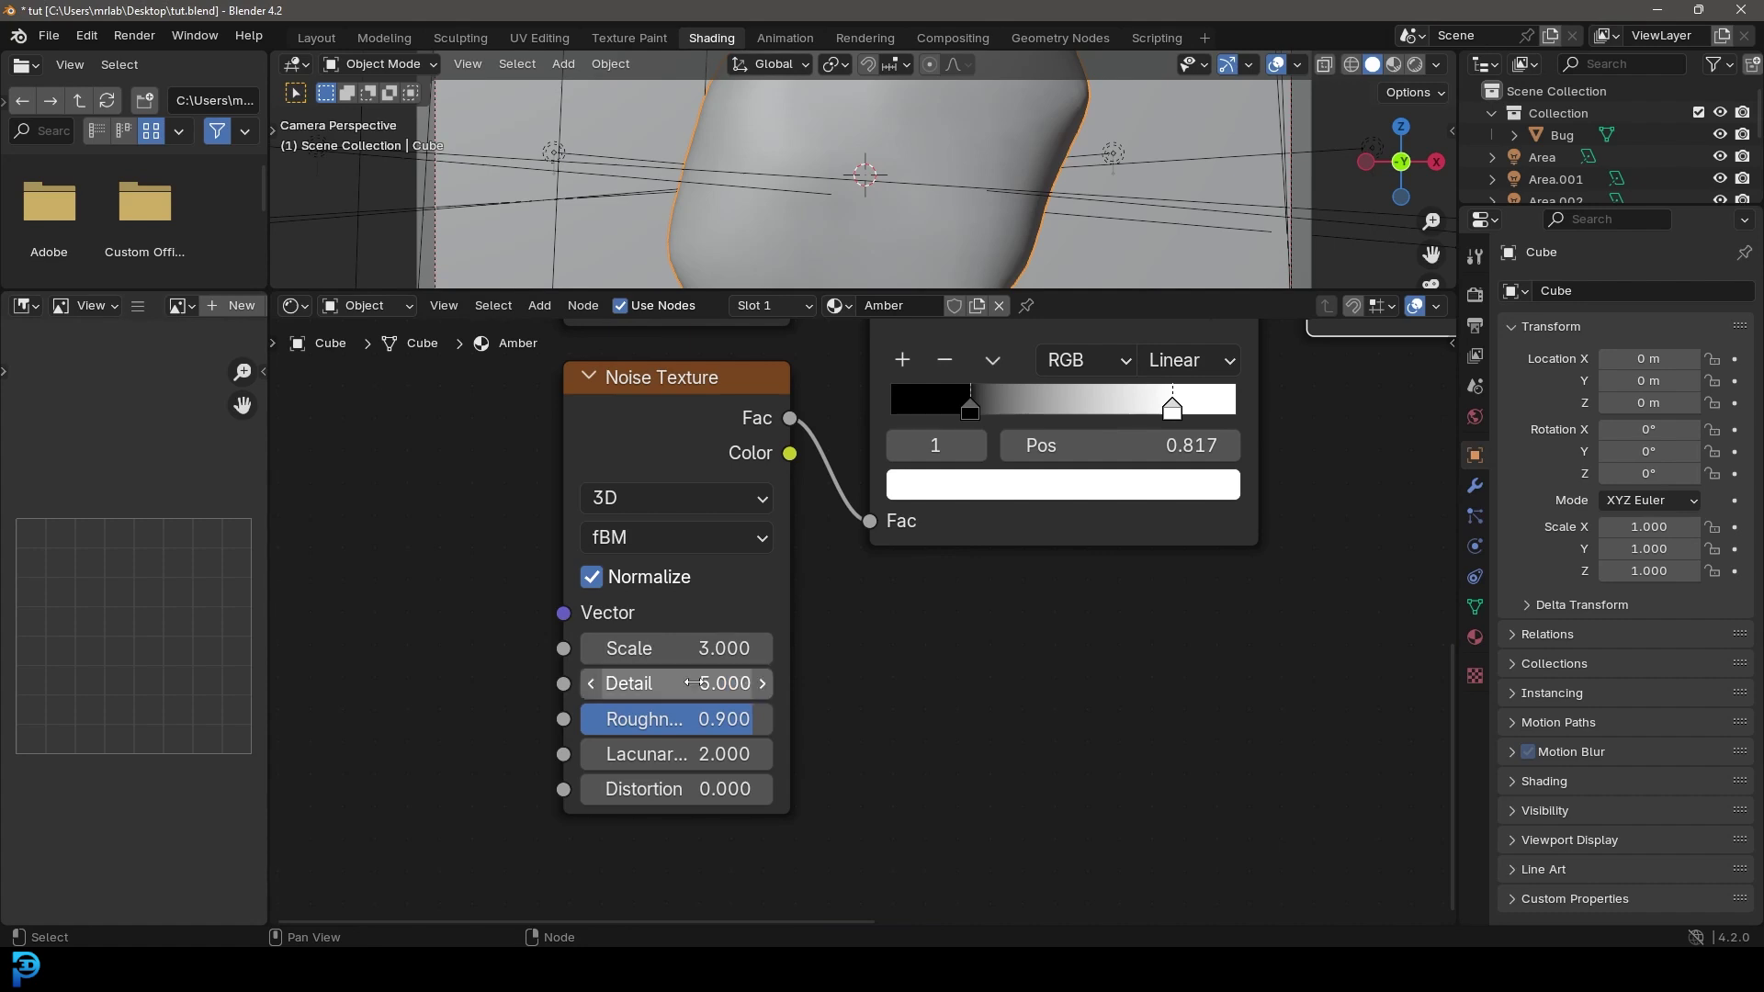
{"action": "left_click", "coordinate": [699, 707]}
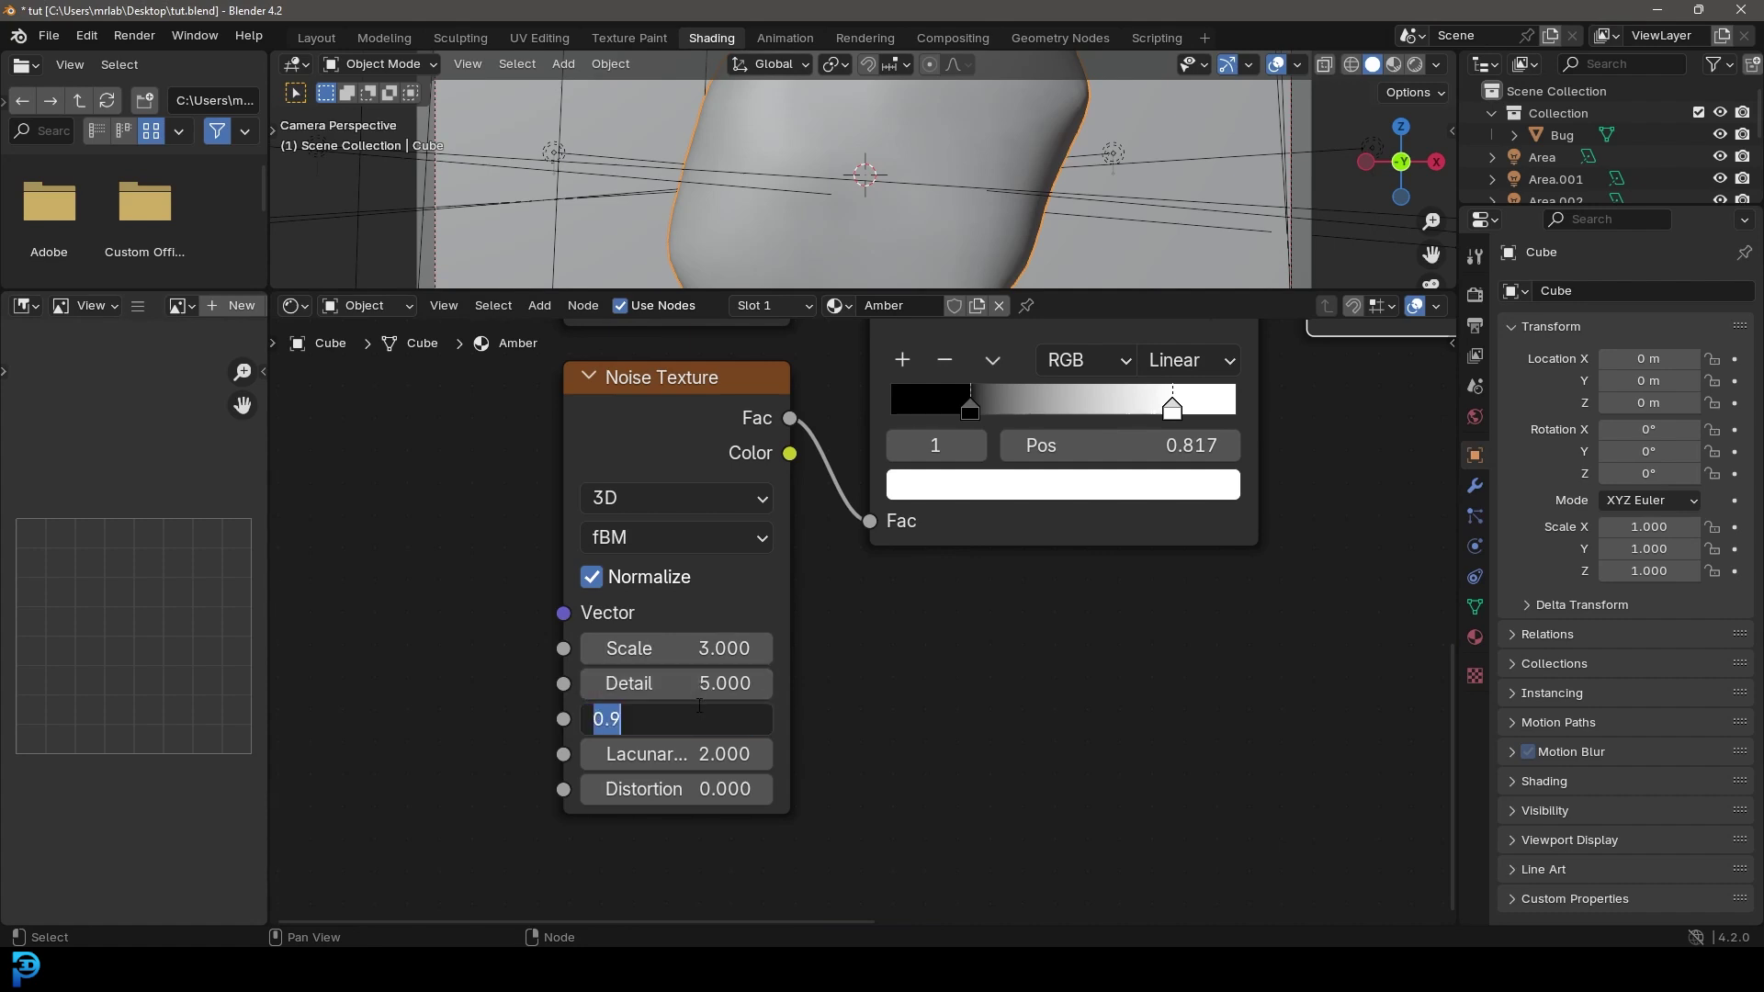
{"action": "type", "text": ".8"}
{"action": "key", "text": "Return"}
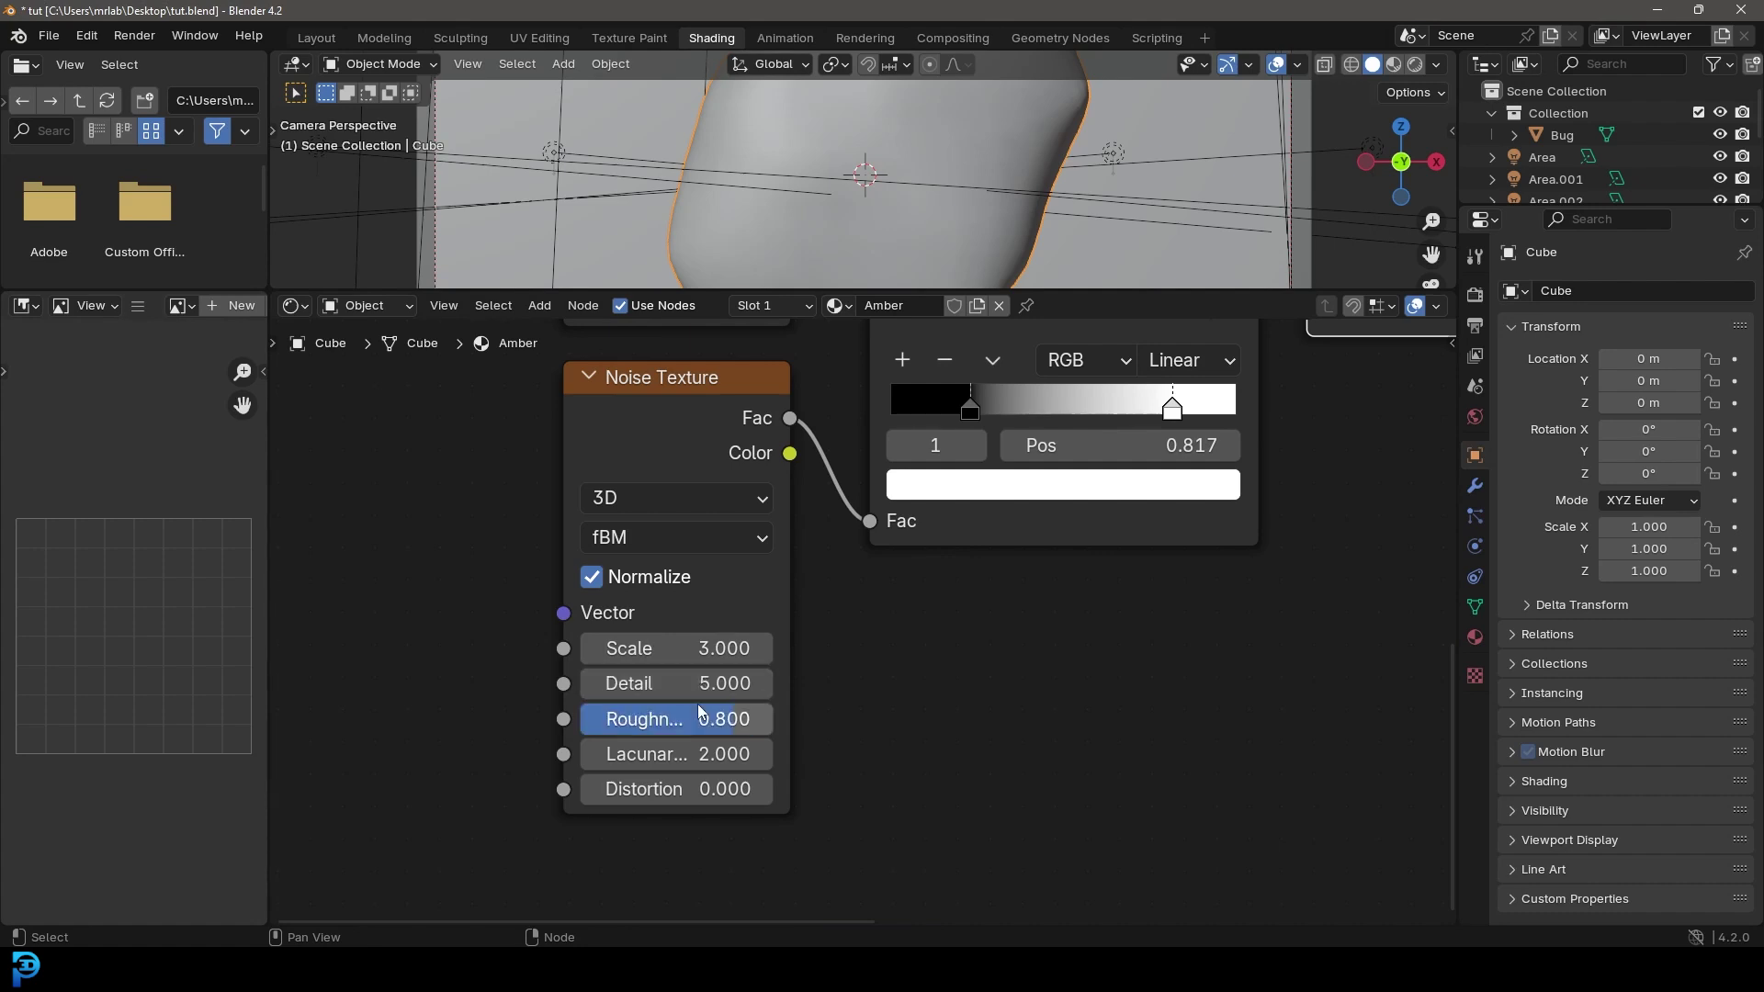
{"action": "middle_click_drag", "start_coordinate": [687, 397], "coordinate": [769, 468]}
{"action": "scroll", "coordinate": [769, 469], "scroll_direction": "down", "scroll_amount": 5}
Add a Texture Coordinate node whose Generated output feeds the first Noise Texture's Vector
{"action": "scroll", "coordinate": [693, 515], "scroll_direction": "down", "scroll_amount": 6}
{"action": "middle_click_drag", "start_coordinate": [692, 515], "coordinate": [808, 636]}
{"action": "scroll", "coordinate": [854, 541], "scroll_direction": "up", "scroll_amount": 3}
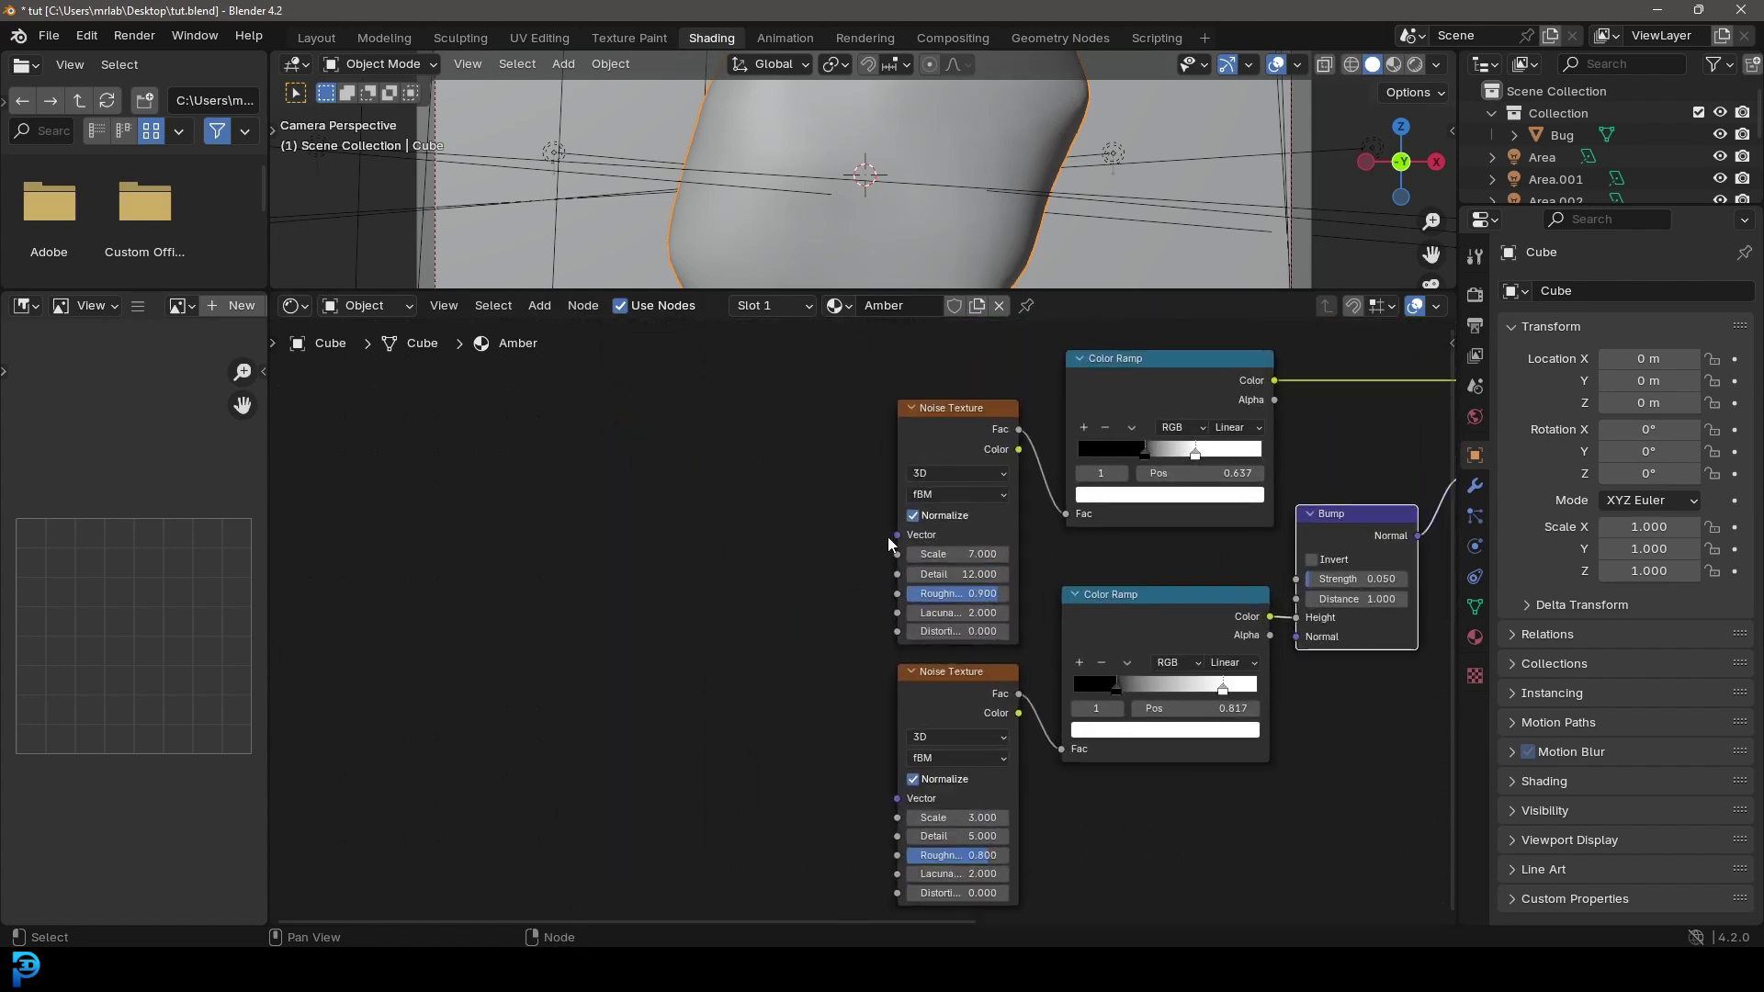
{"action": "left_click_drag", "start_coordinate": [893, 535], "coordinate": [662, 517]}
{"action": "type", "text": "te"}
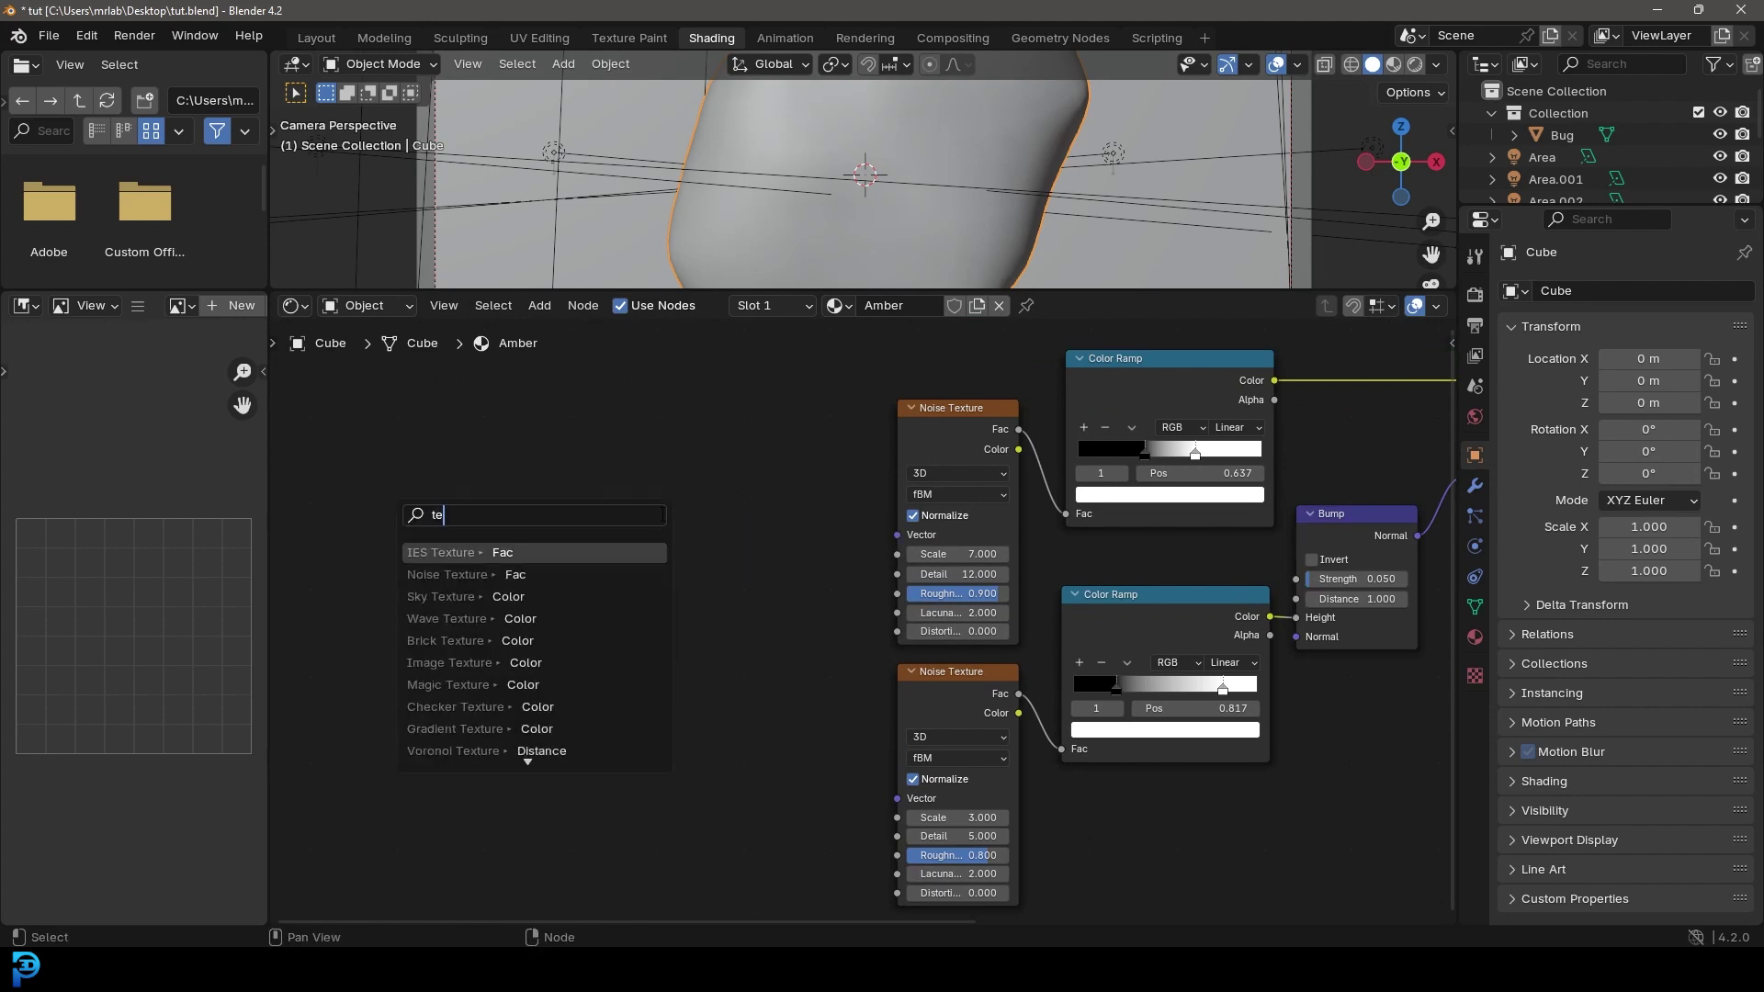
{"action": "type", "text": "xture coo"}
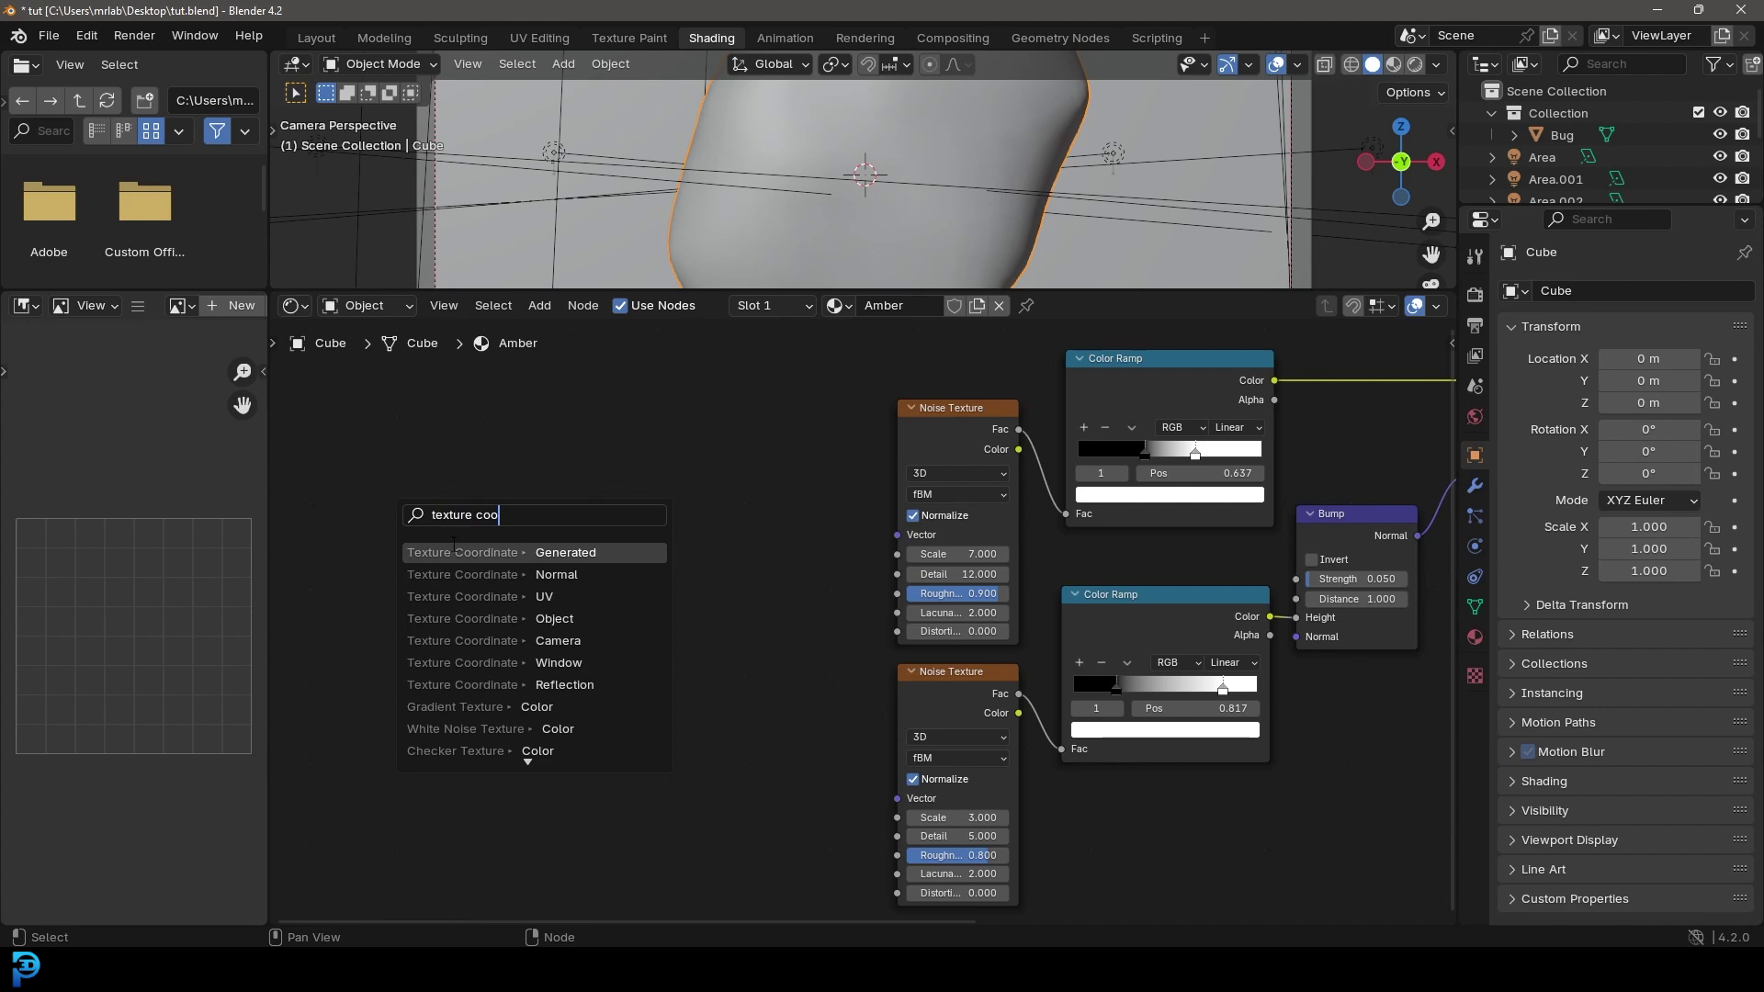
{"action": "left_click", "coordinate": [493, 555]}
{"action": "left_click", "coordinate": [505, 559]}
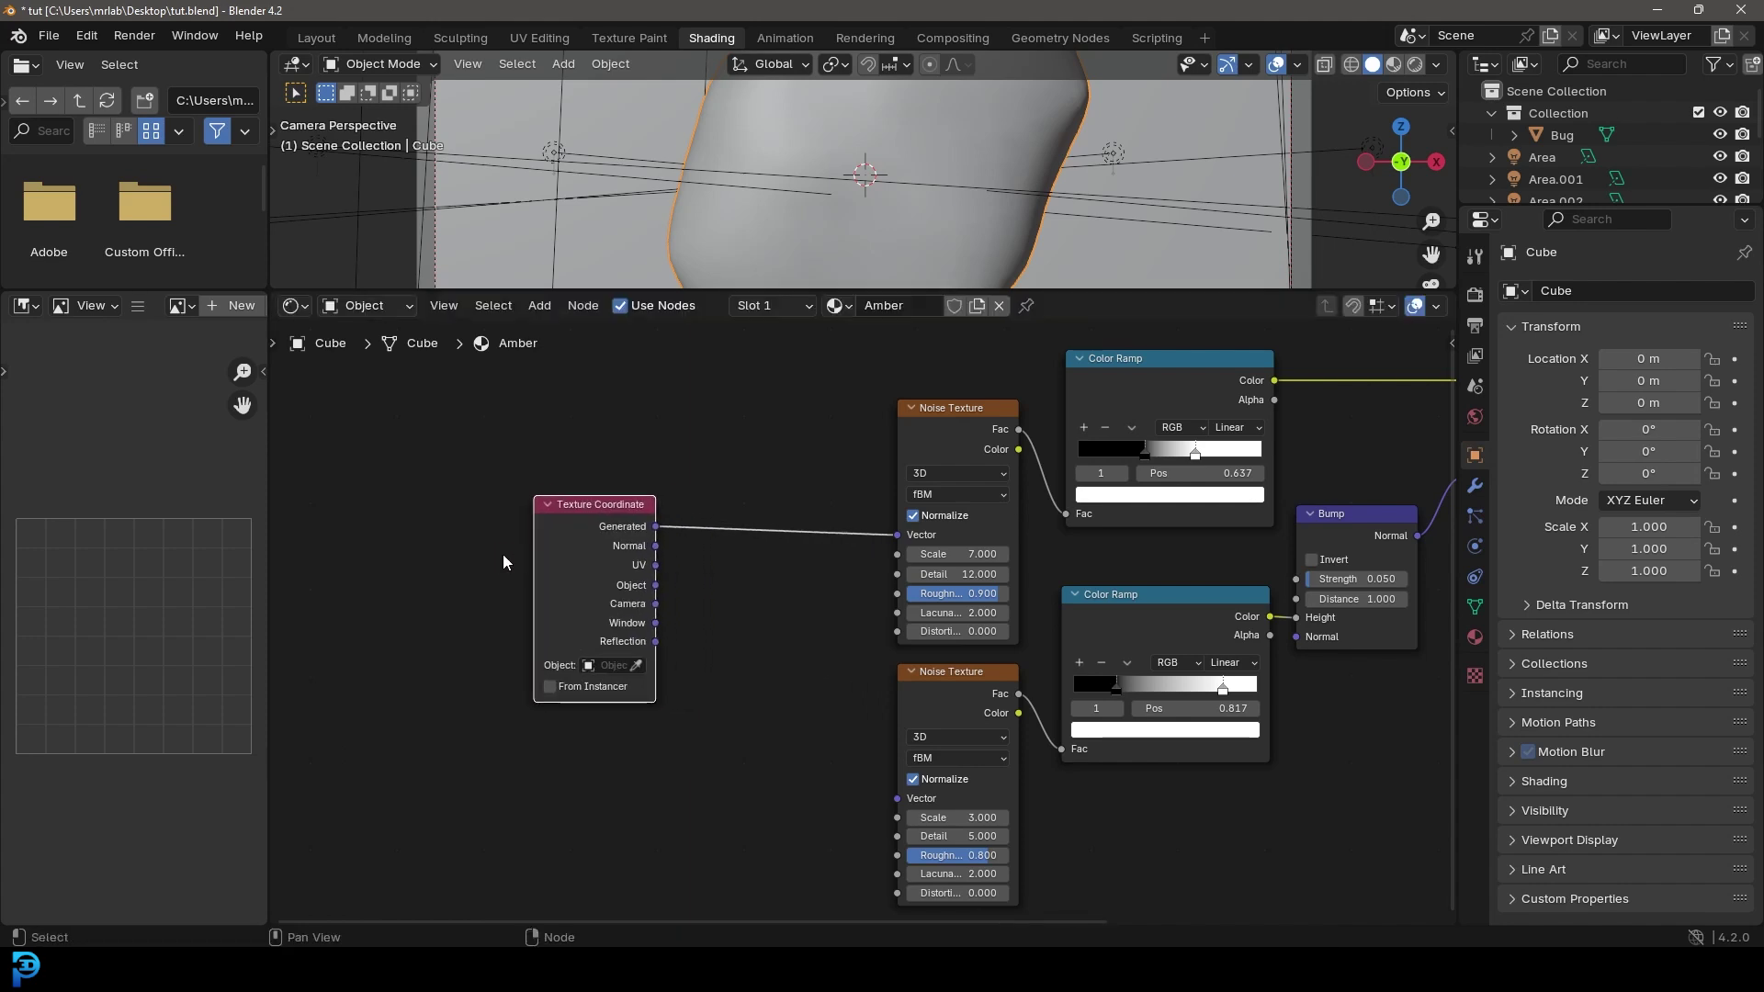
Link Generated to the second Noise Texture's Vector, reposition the node, and save tut.blend
{"action": "middle_click_drag", "start_coordinate": [623, 548], "coordinate": [871, 547]}
{"action": "left_click_drag", "start_coordinate": [840, 530], "coordinate": [654, 531]}
{"action": "middle_click_drag", "start_coordinate": [746, 604], "coordinate": [645, 559]}
{"action": "left_click_drag", "start_coordinate": [615, 480], "coordinate": [1050, 754]}
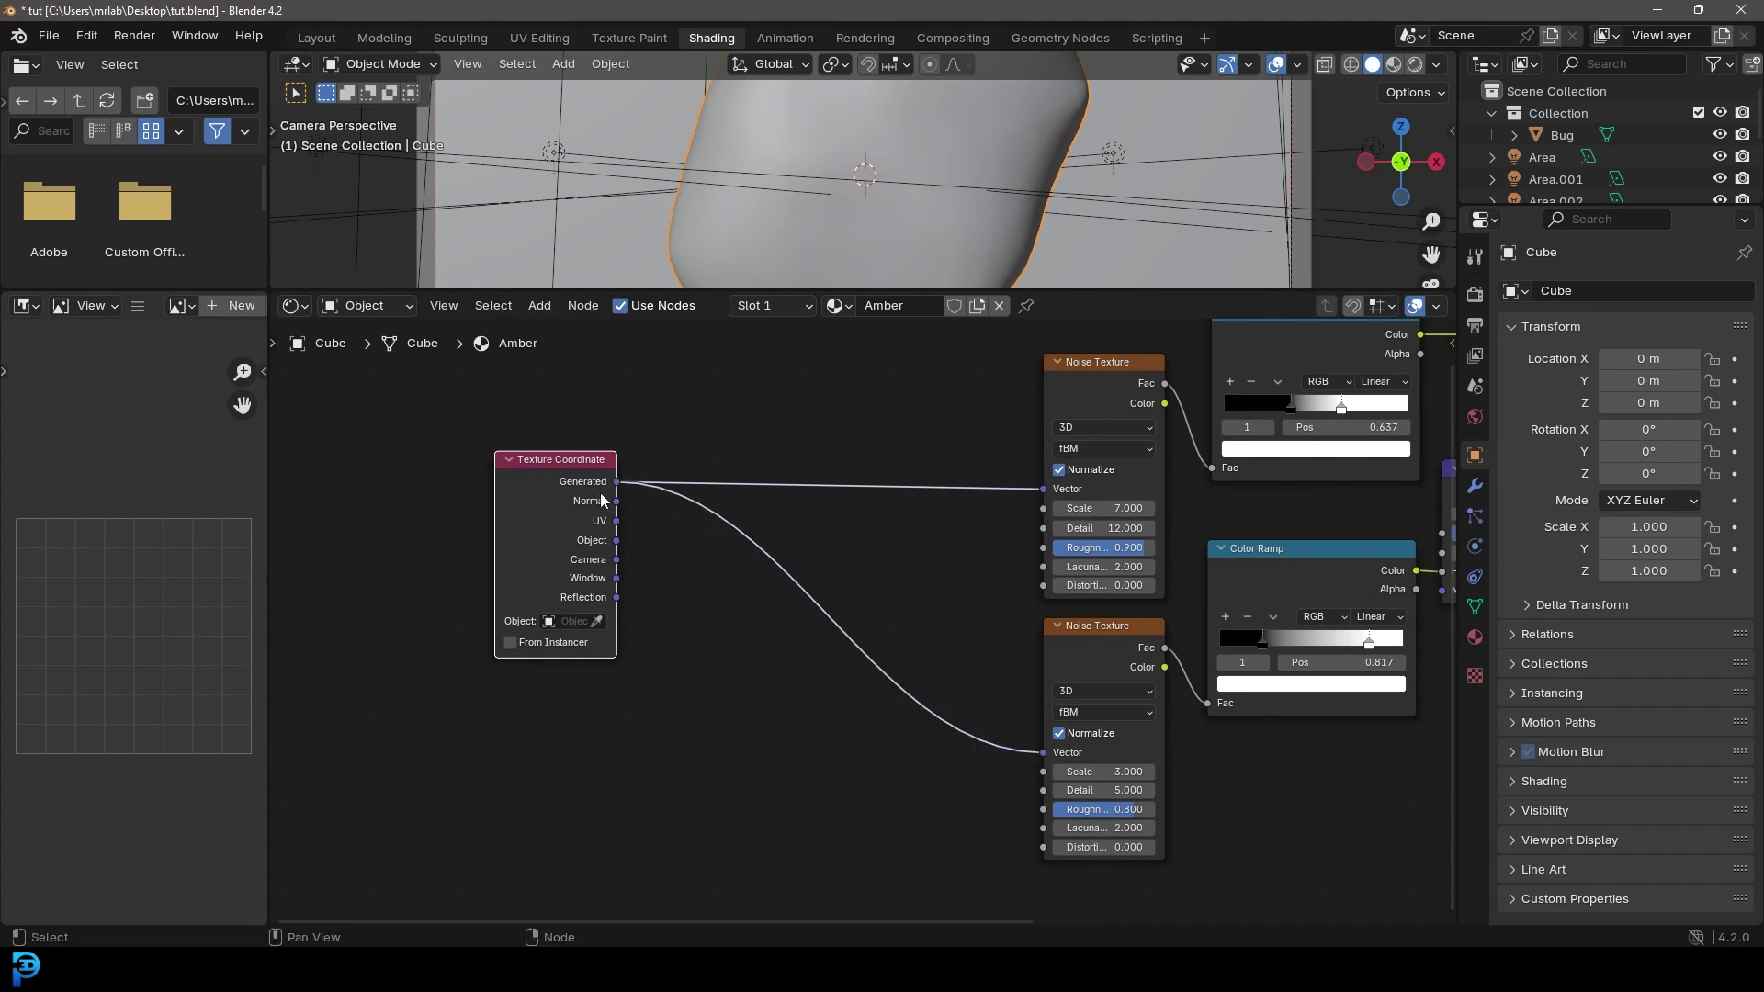
{"action": "left_click_drag", "start_coordinate": [602, 499], "coordinate": [765, 553]}
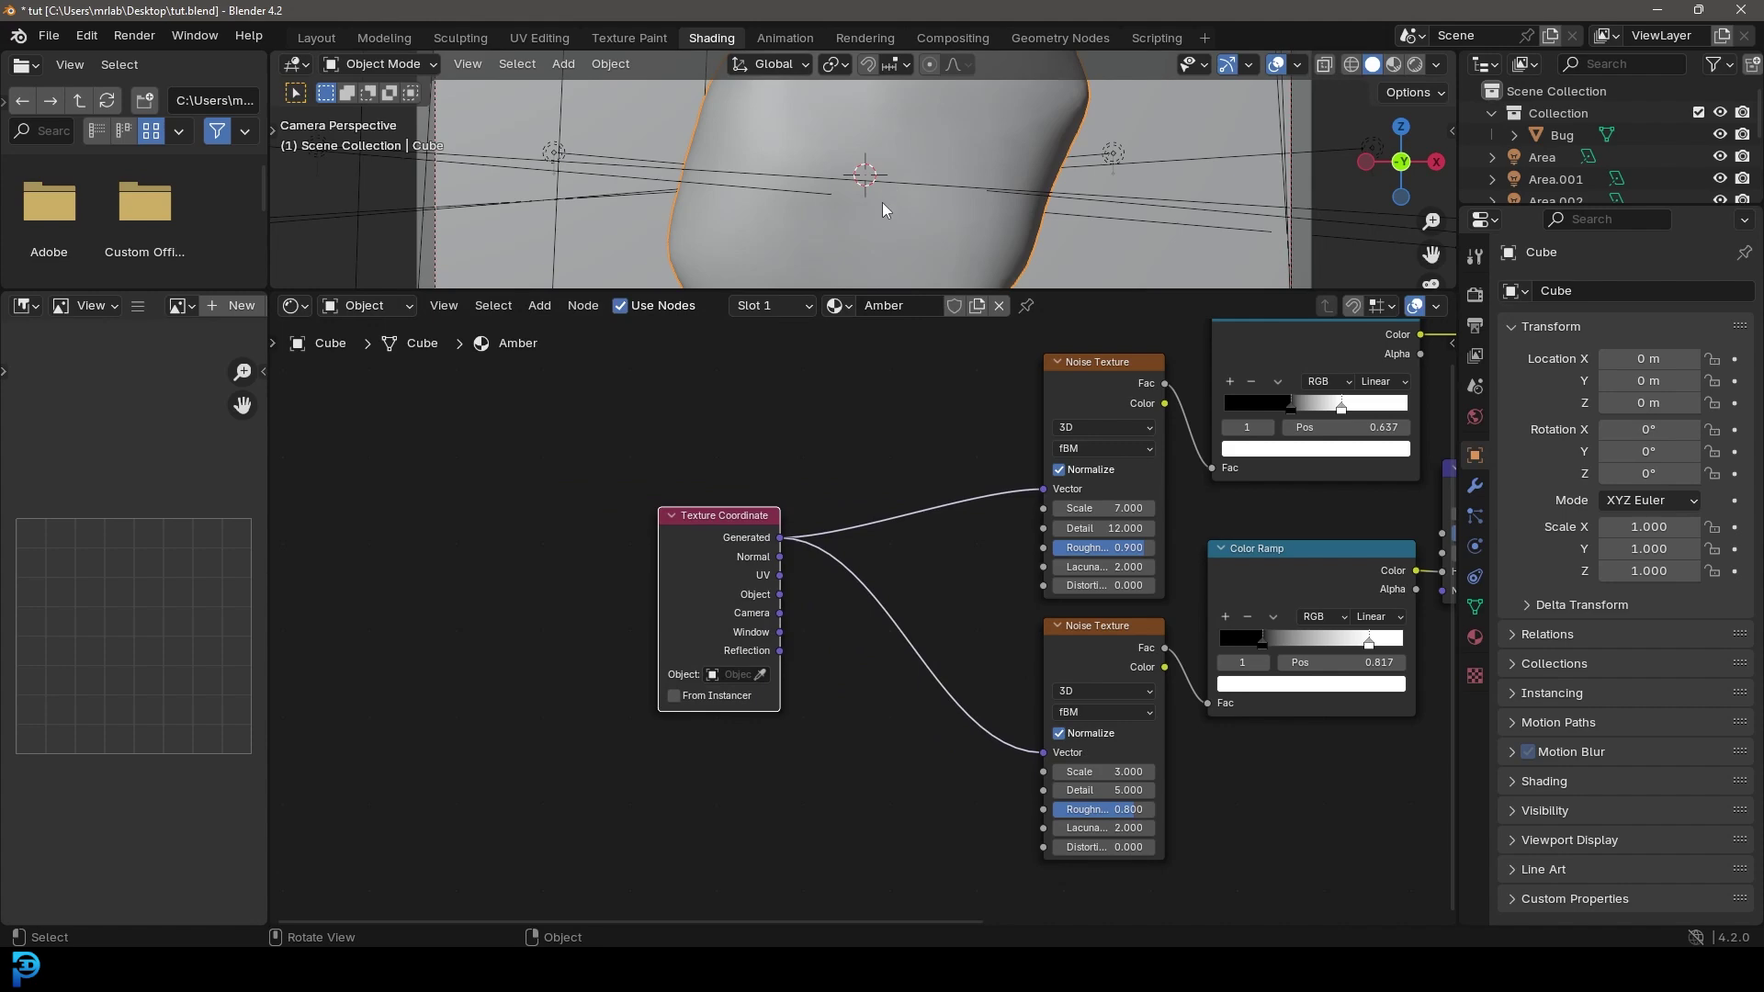
{"action": "scroll", "coordinate": [868, 204], "scroll_direction": "down", "scroll_amount": 4}
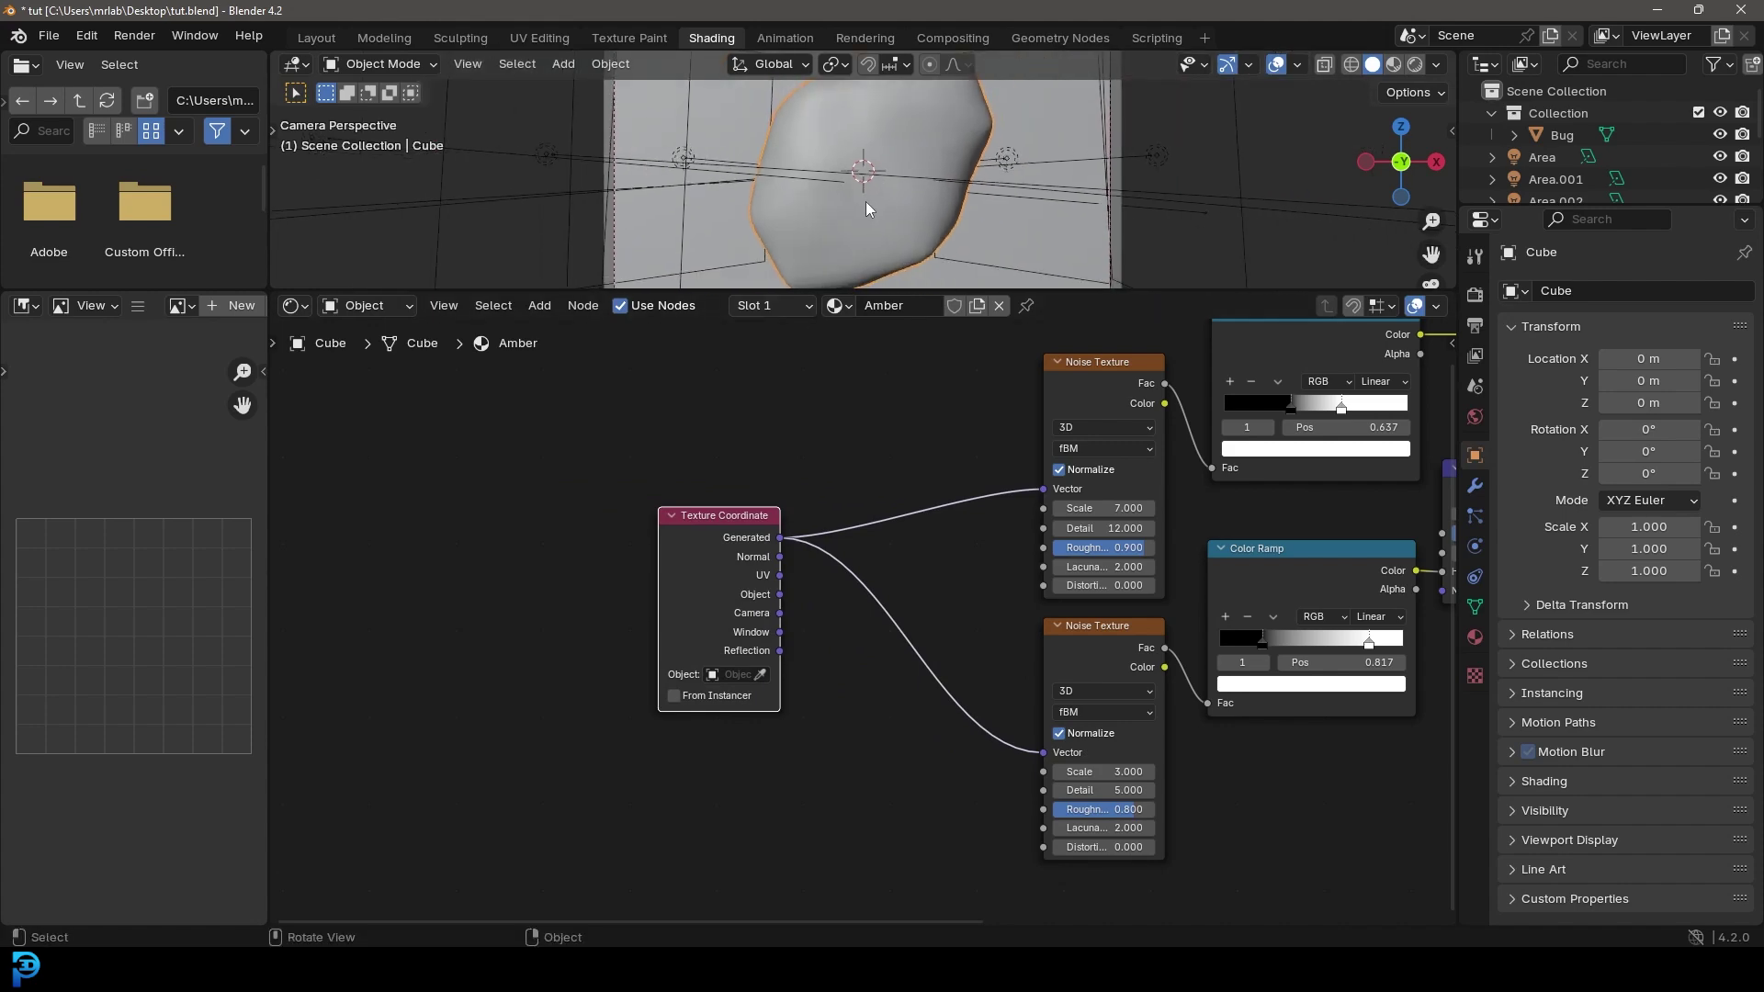
{"action": "key", "text": "ctrl+s"}
{"action": "middle_click_drag", "start_coordinate": [1112, 594], "coordinate": [1036, 582]}
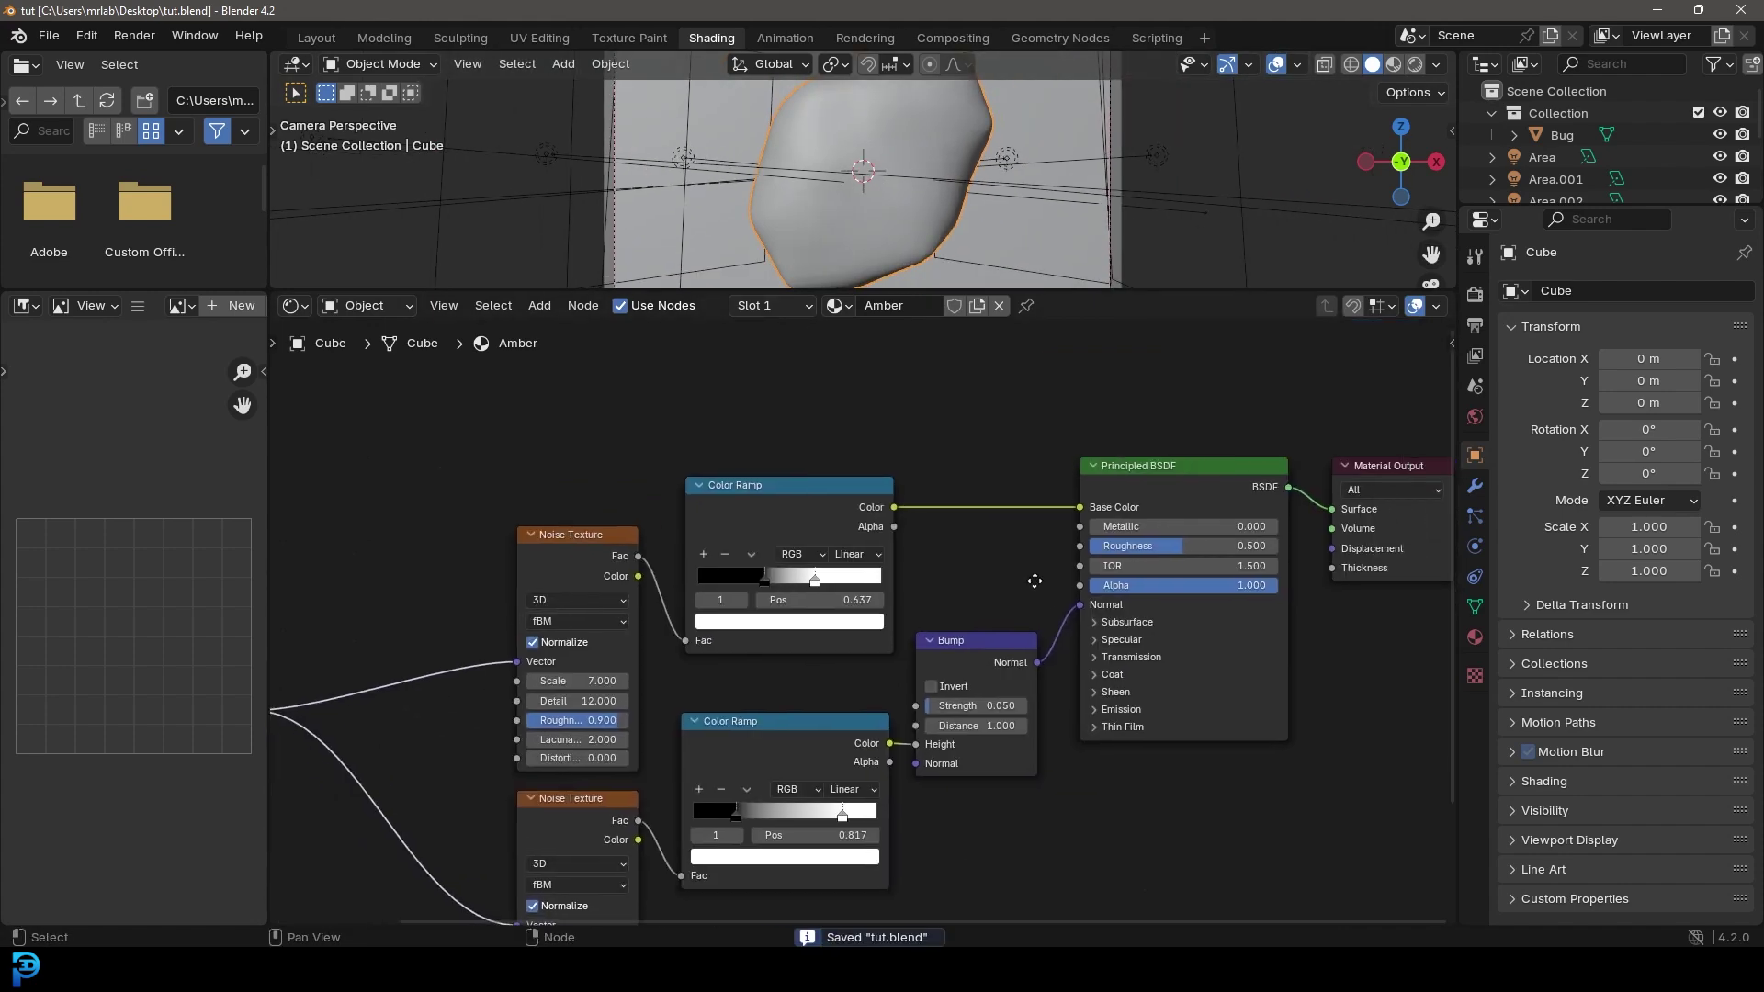
Move the upper Color Ramp's link from Base Color to Roughness on the Principled BSDF
{"action": "scroll", "coordinate": [848, 615], "scroll_direction": "up", "scroll_amount": 4}
{"action": "left_click_drag", "start_coordinate": [712, 441], "coordinate": [728, 426]}
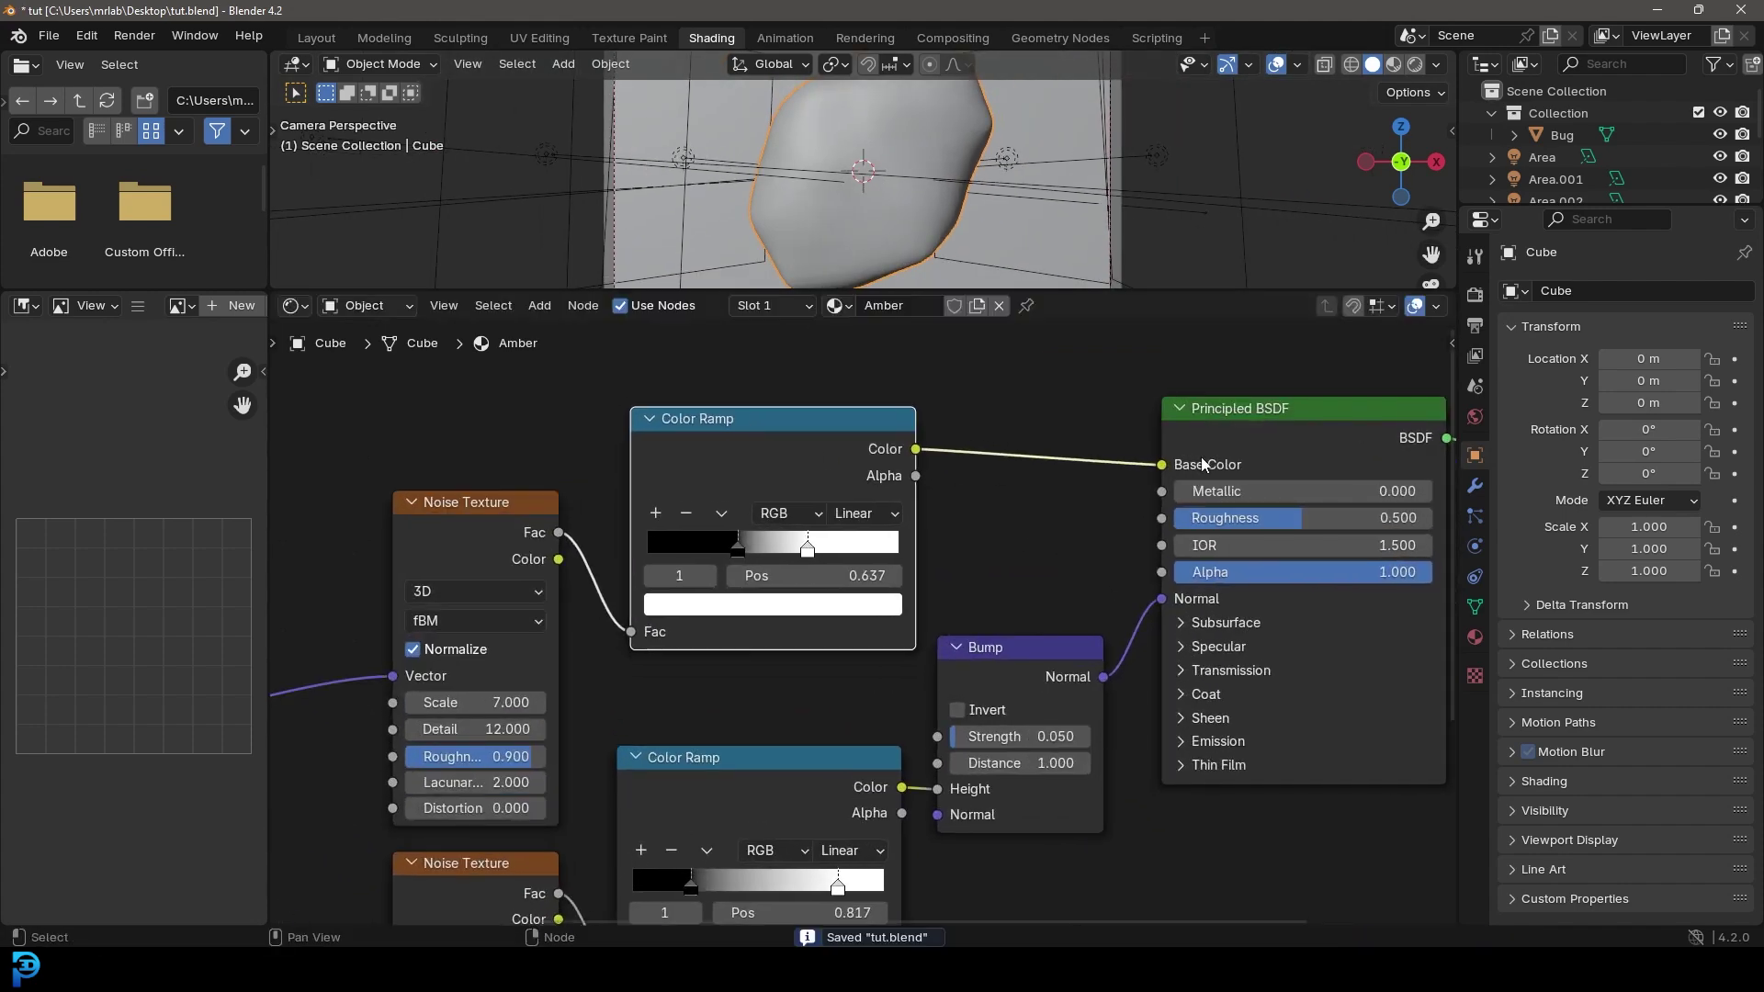
{"action": "left_click_drag", "start_coordinate": [1162, 464], "coordinate": [1167, 520]}
{"action": "scroll", "coordinate": [1088, 538], "scroll_direction": "down", "scroll_amount": 4}
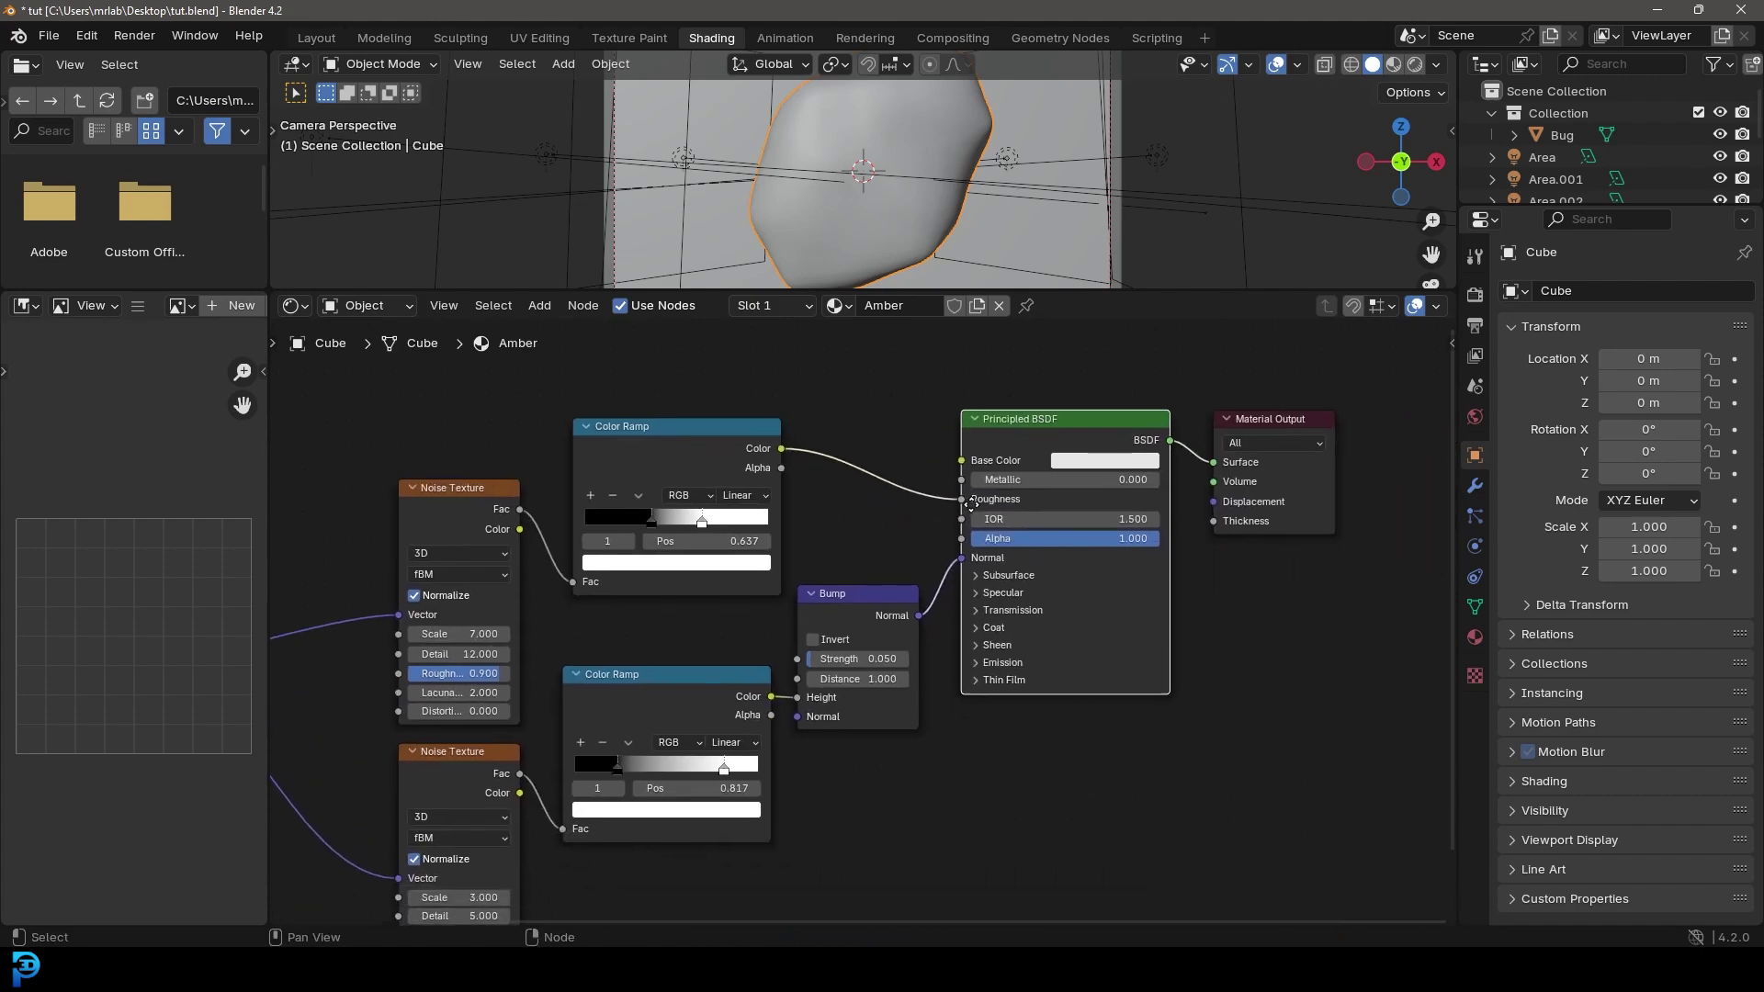
{"action": "scroll", "coordinate": [1262, 603], "scroll_direction": "up", "scroll_amount": 4}
Set the Principled BSDF Transmission Weight to 1.000 and save the file
{"action": "left_click", "coordinate": [1010, 606]}
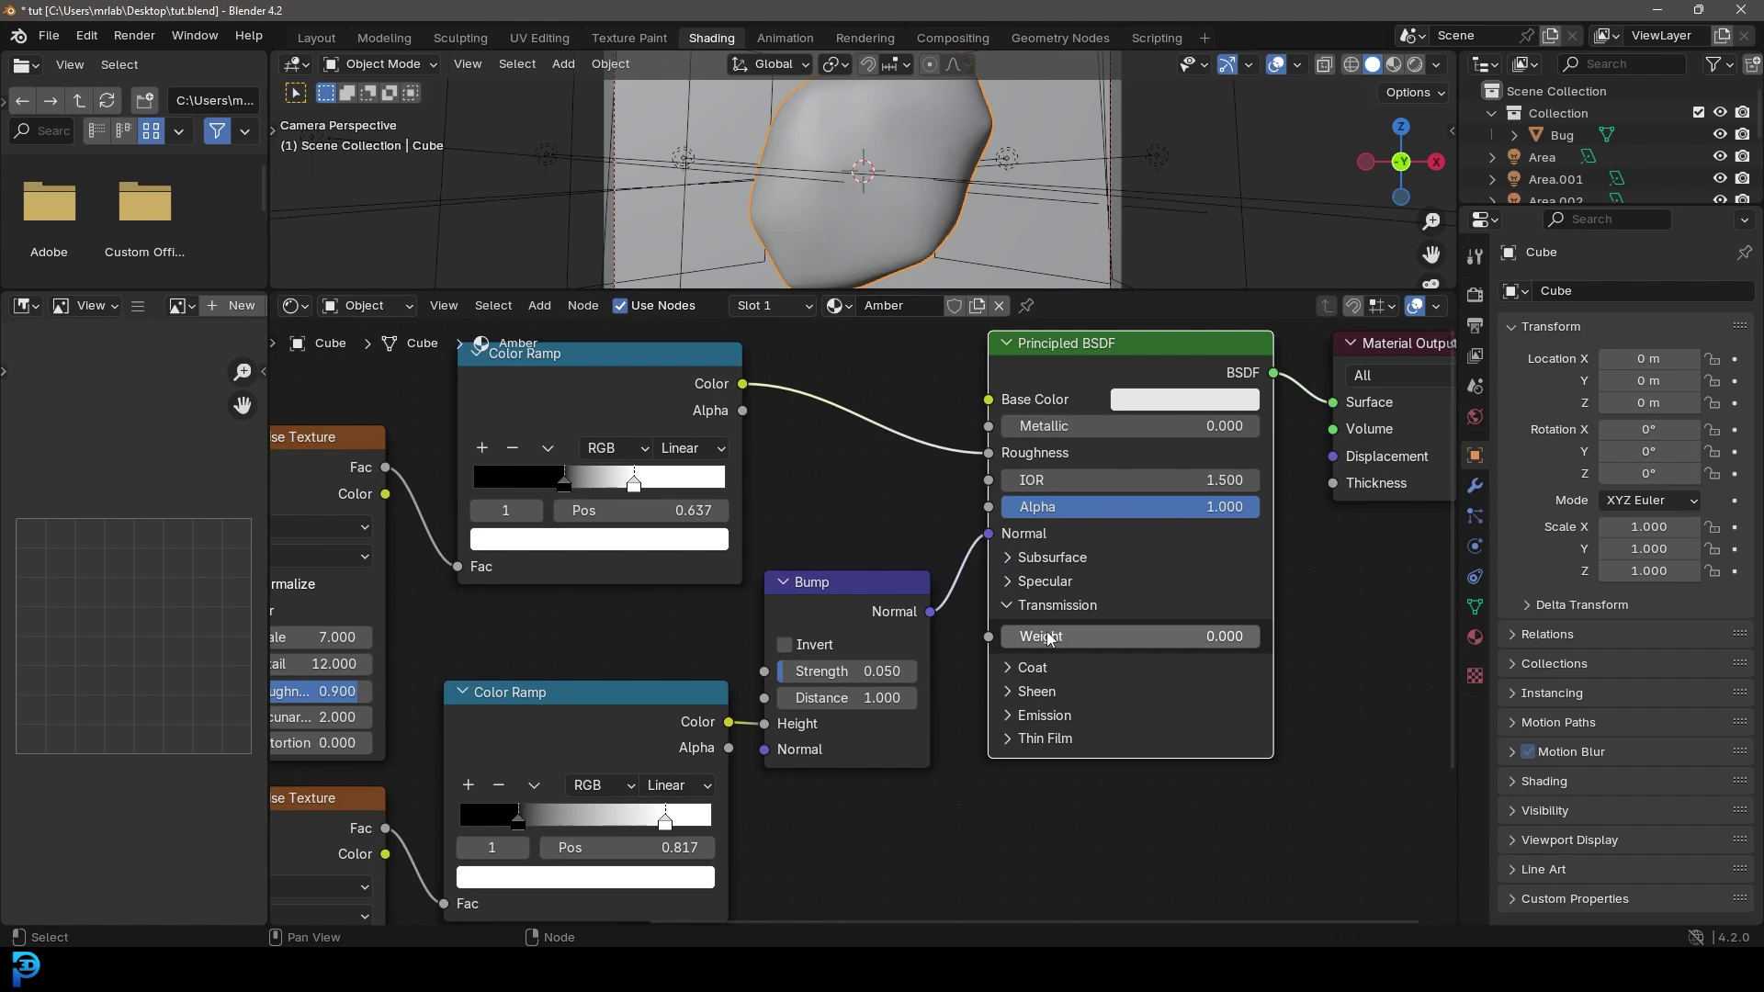
{"action": "left_click_drag", "start_coordinate": [1048, 637], "coordinate": [1209, 645]}
{"action": "key", "text": "ctrl+s"}
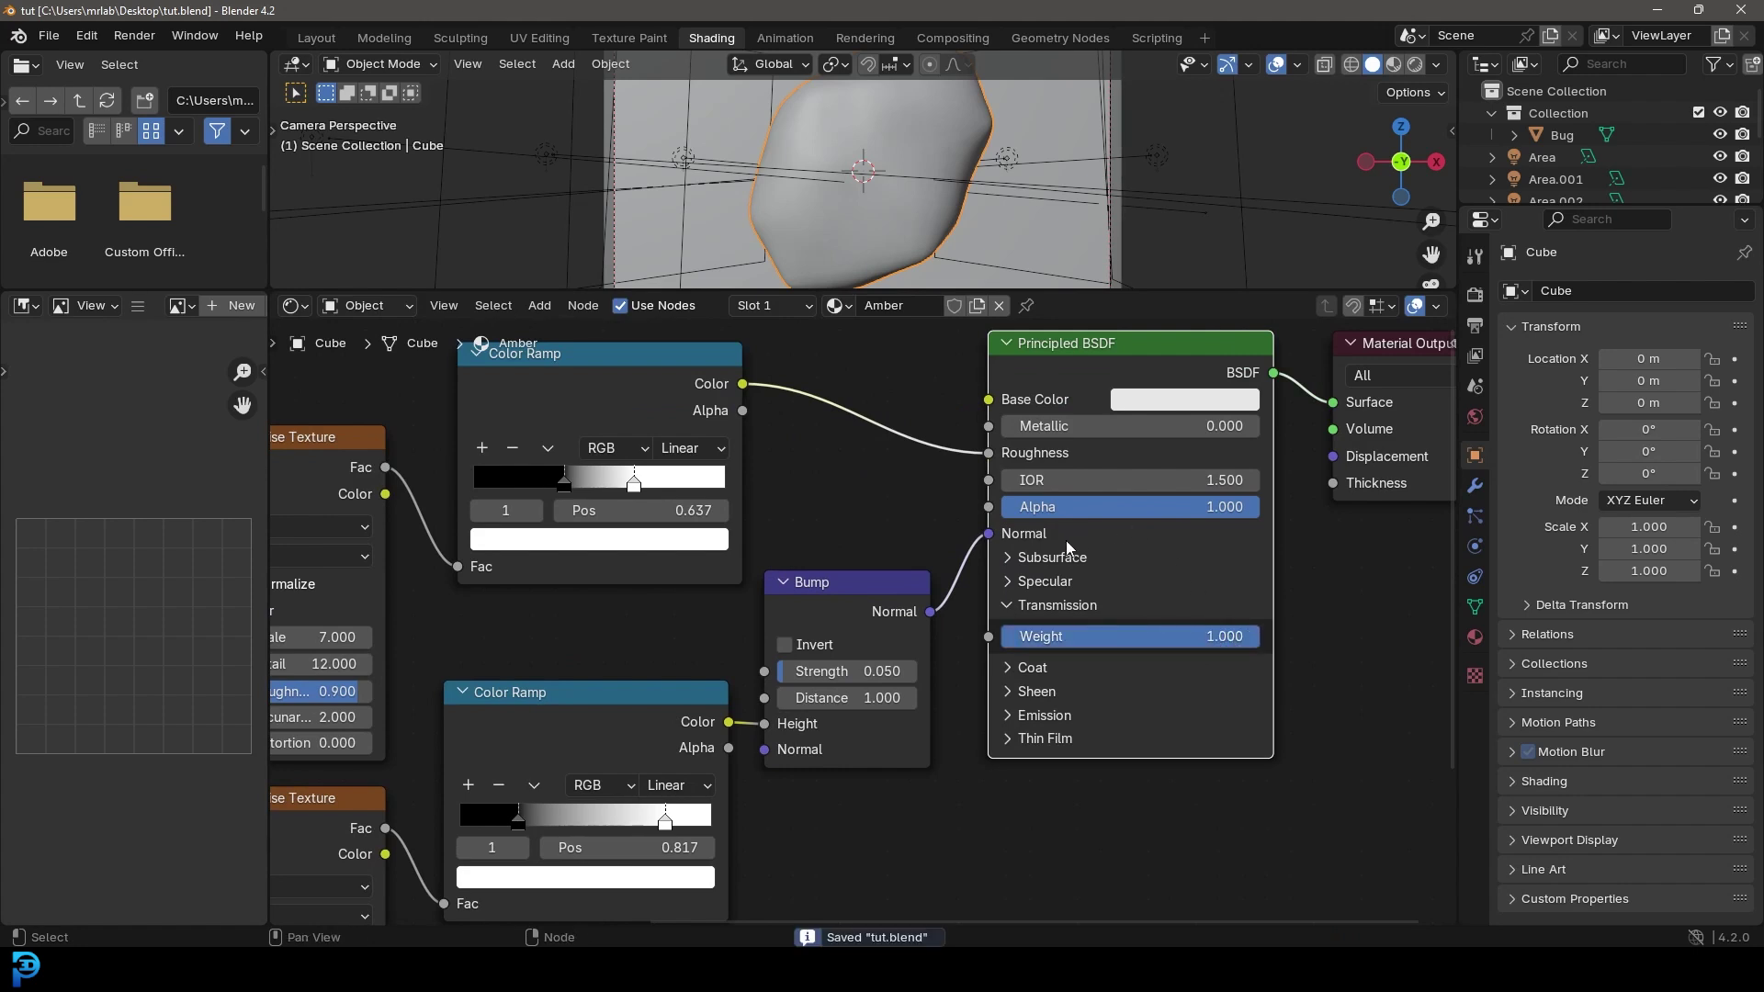
Fit all nodes in the node editor and enlarge the 3D viewport above it
{"action": "key", "text": "Home"}
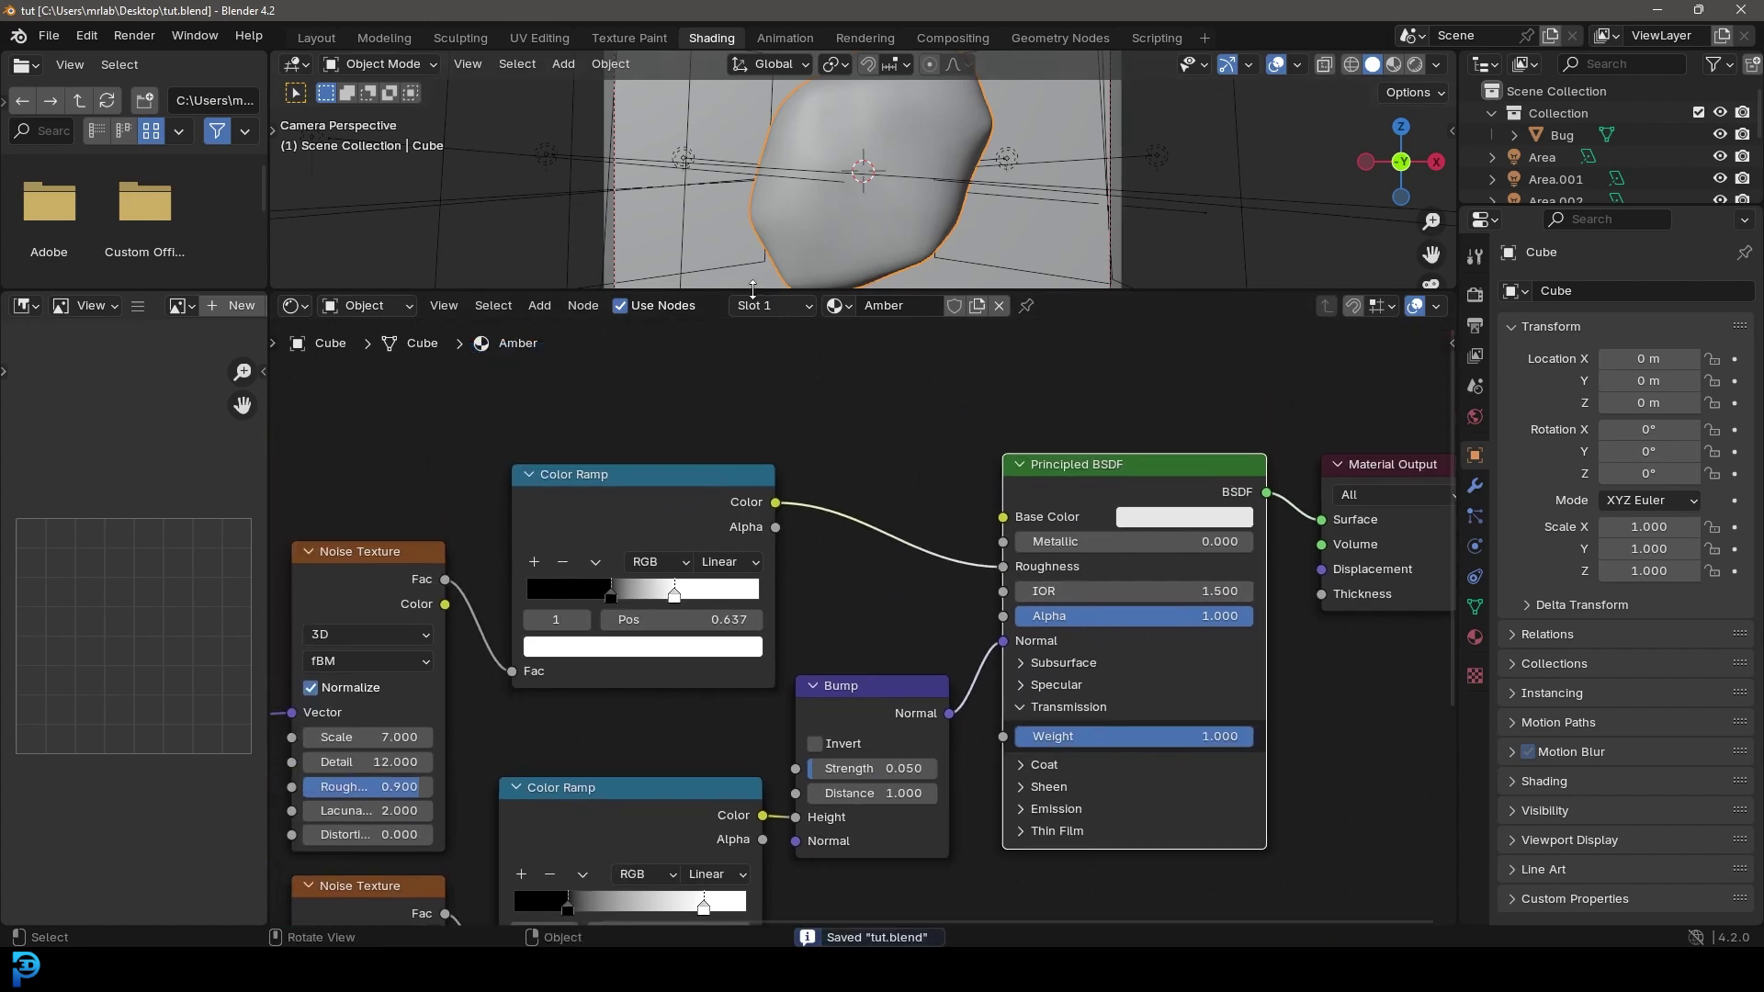
{"action": "left_click_drag", "start_coordinate": [752, 289], "coordinate": [752, 499]}
{"action": "scroll", "coordinate": [913, 211], "scroll_direction": "up", "scroll_amount": 4}
Switch the viewport to Rendered shading and move the roughness ramp's white stop to 0.576
{"action": "key", "text": "z"}
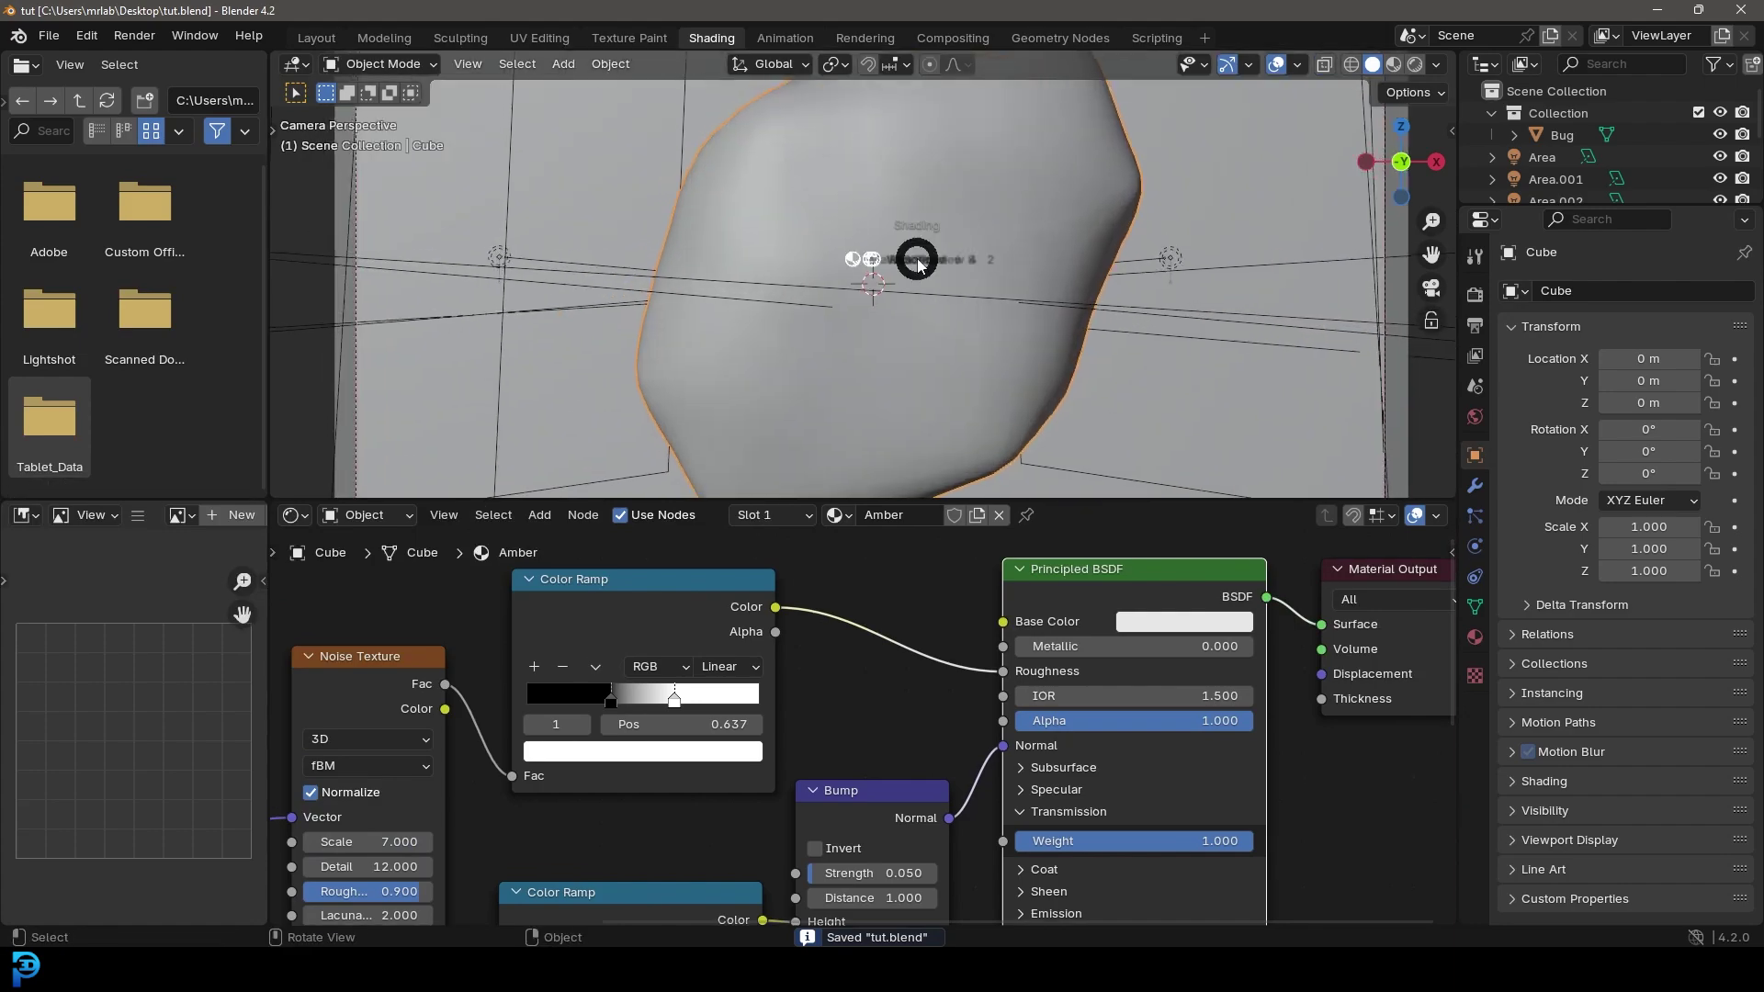
{"action": "left_click", "coordinate": [922, 139]}
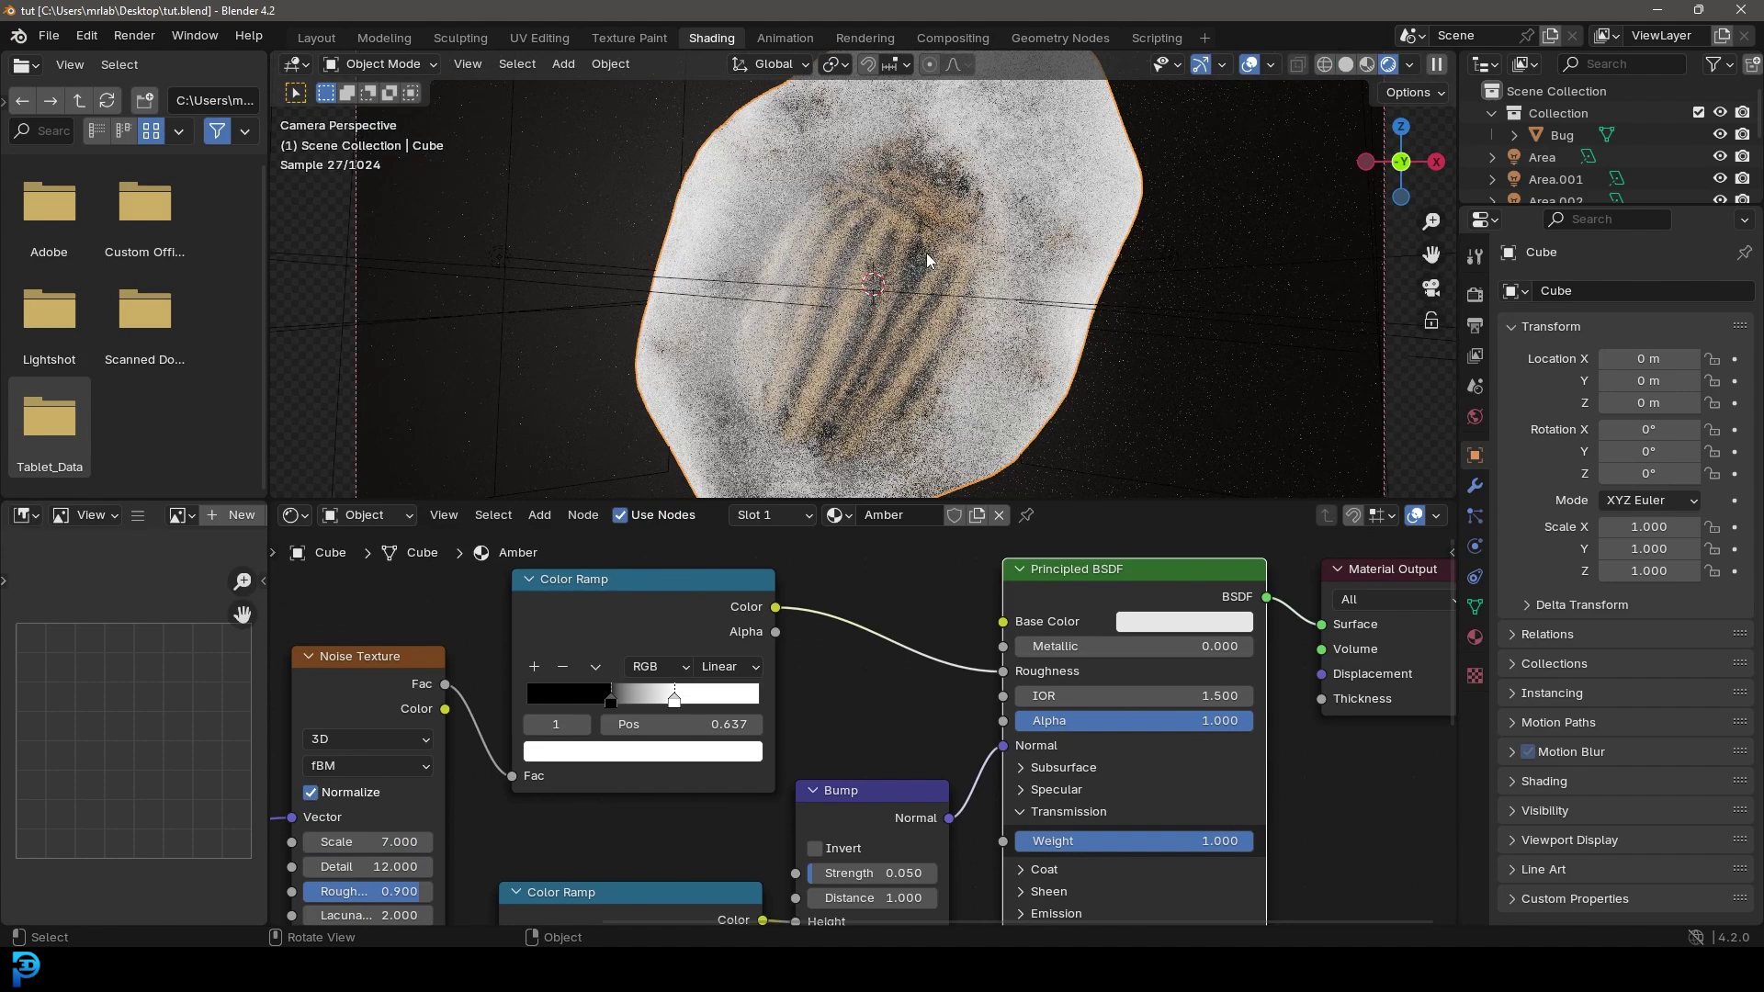
{"action": "middle_click_drag", "start_coordinate": [748, 712], "coordinate": [928, 677]}
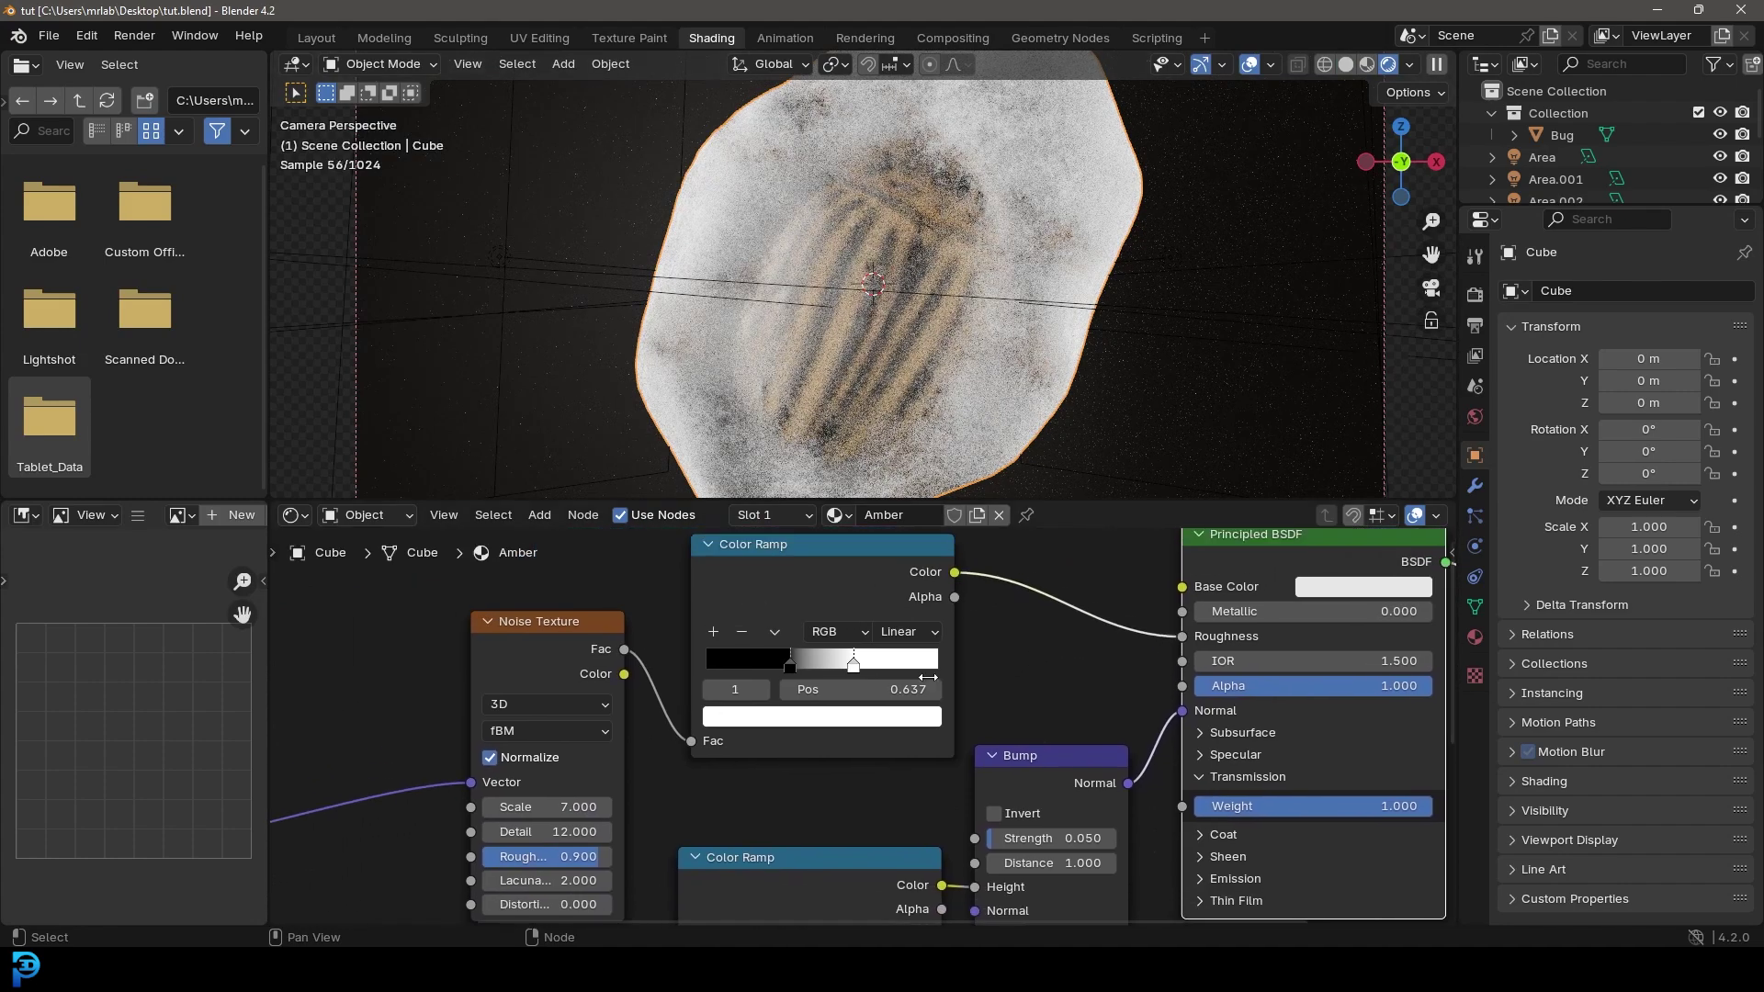
{"action": "scroll", "coordinate": [859, 724], "scroll_direction": "up", "scroll_amount": 1}
{"action": "left_click_drag", "start_coordinate": [854, 657], "coordinate": [805, 658]}
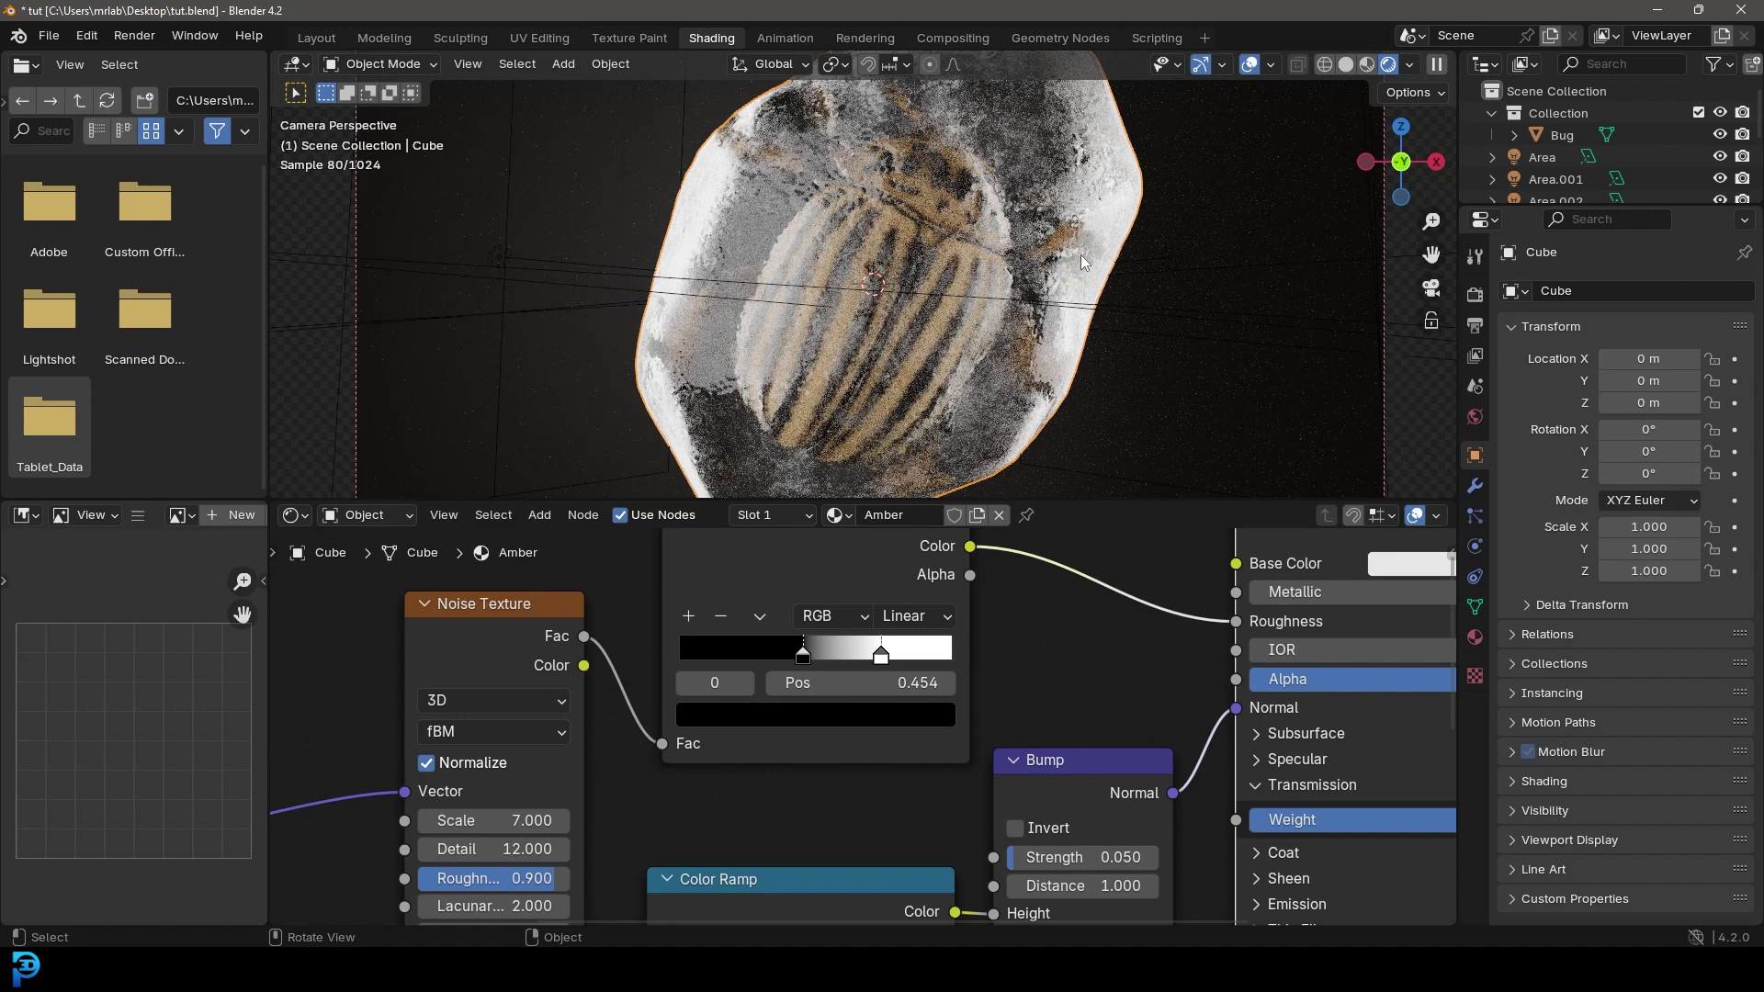
Make Base Color a deep orange (H 0.081, S 0.970, V 0.800) and move Material Output right
{"action": "middle_click_drag", "start_coordinate": [1040, 610], "coordinate": [921, 626]}
{"action": "middle_click_drag", "start_coordinate": [1050, 637], "coordinate": [658, 750]}
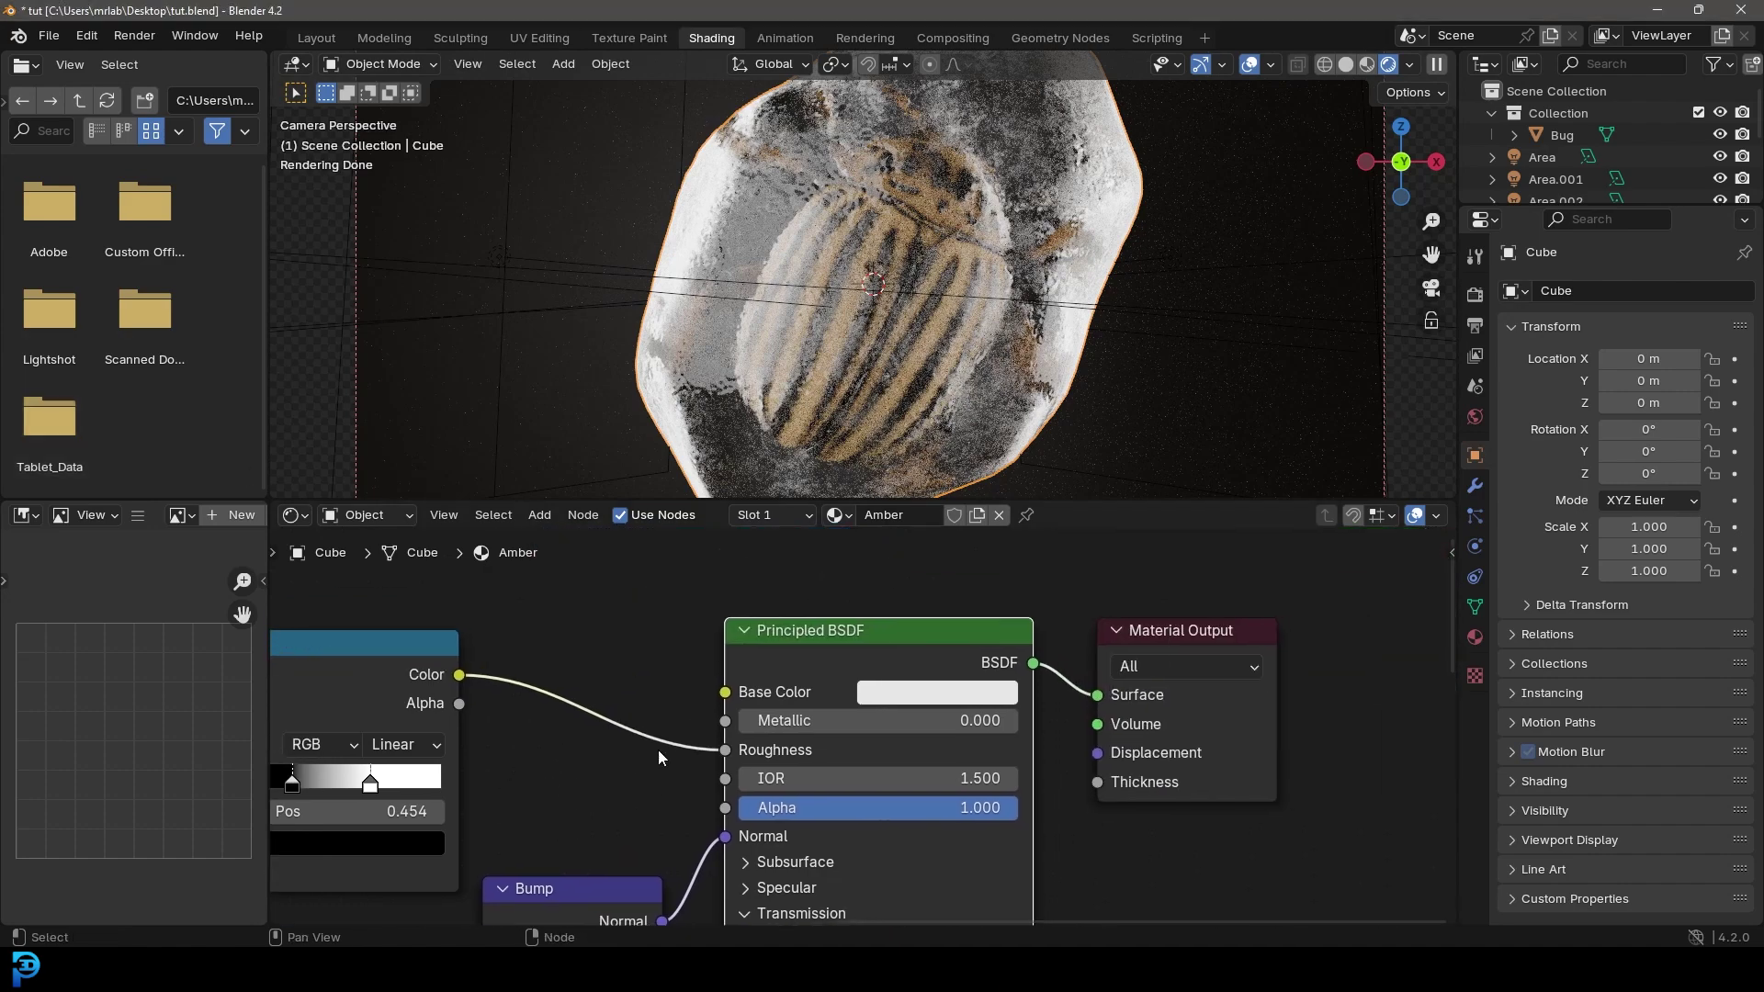
{"action": "left_click", "coordinate": [922, 694]}
{"action": "left_click", "coordinate": [917, 463]}
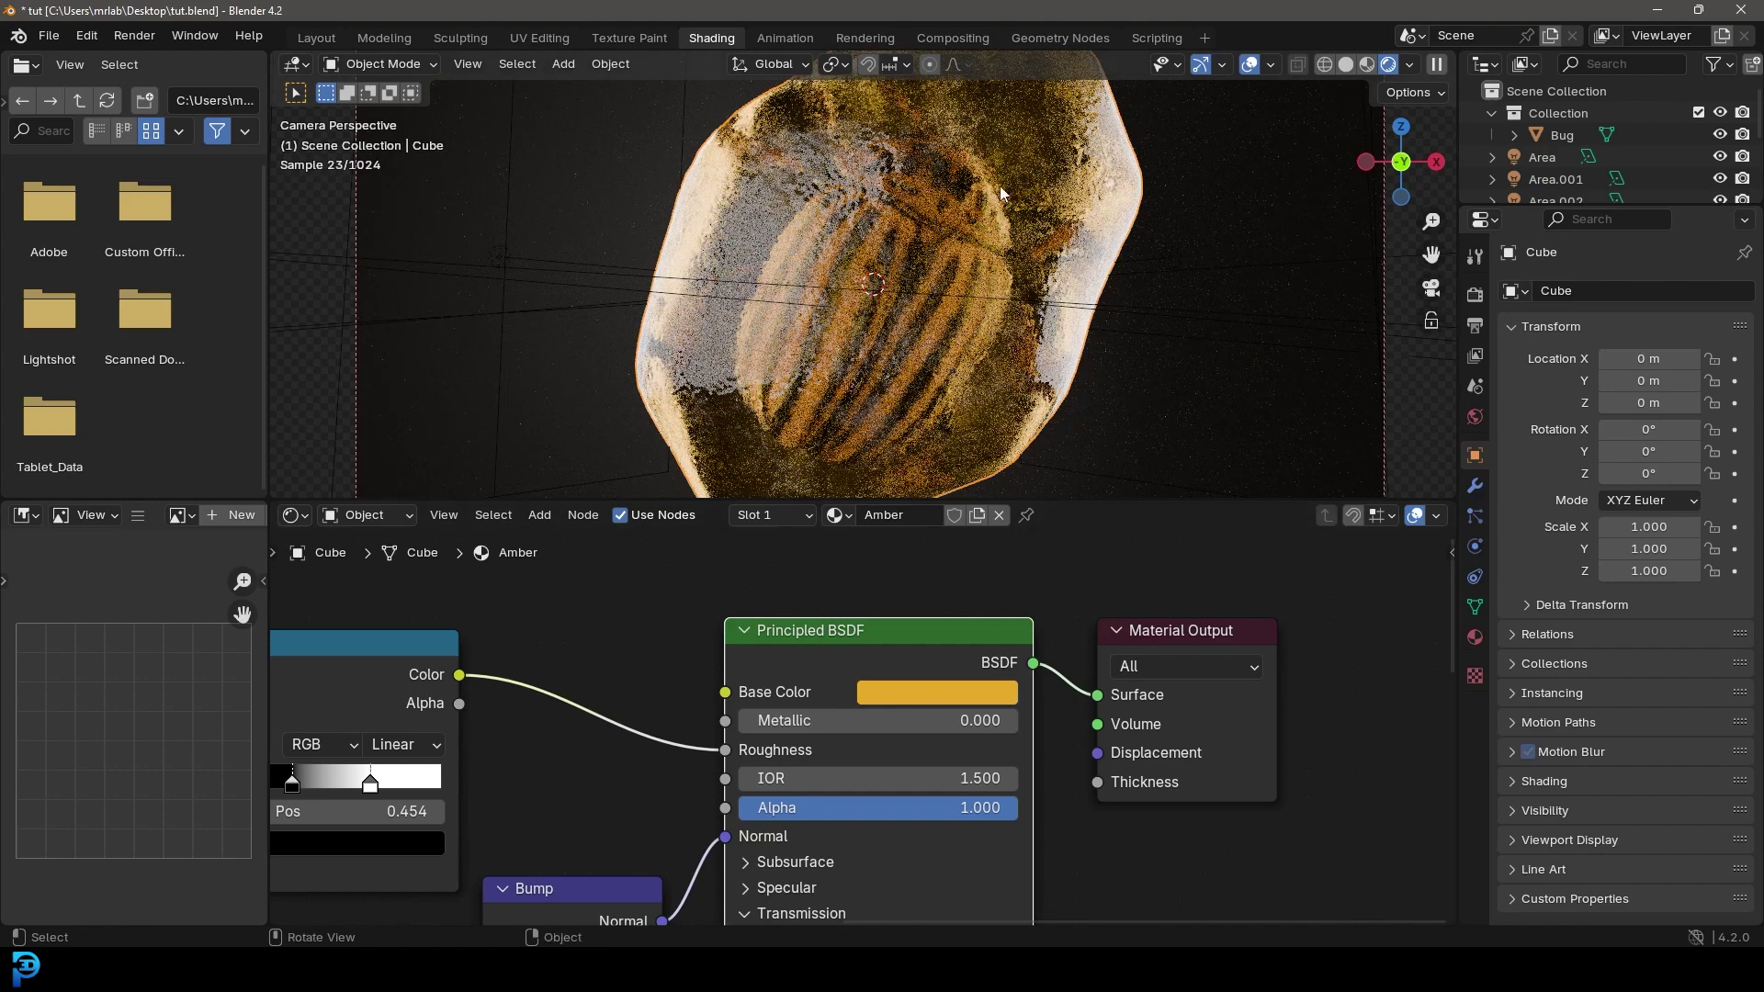
{"action": "middle_click_drag", "start_coordinate": [1010, 627], "coordinate": [822, 627]}
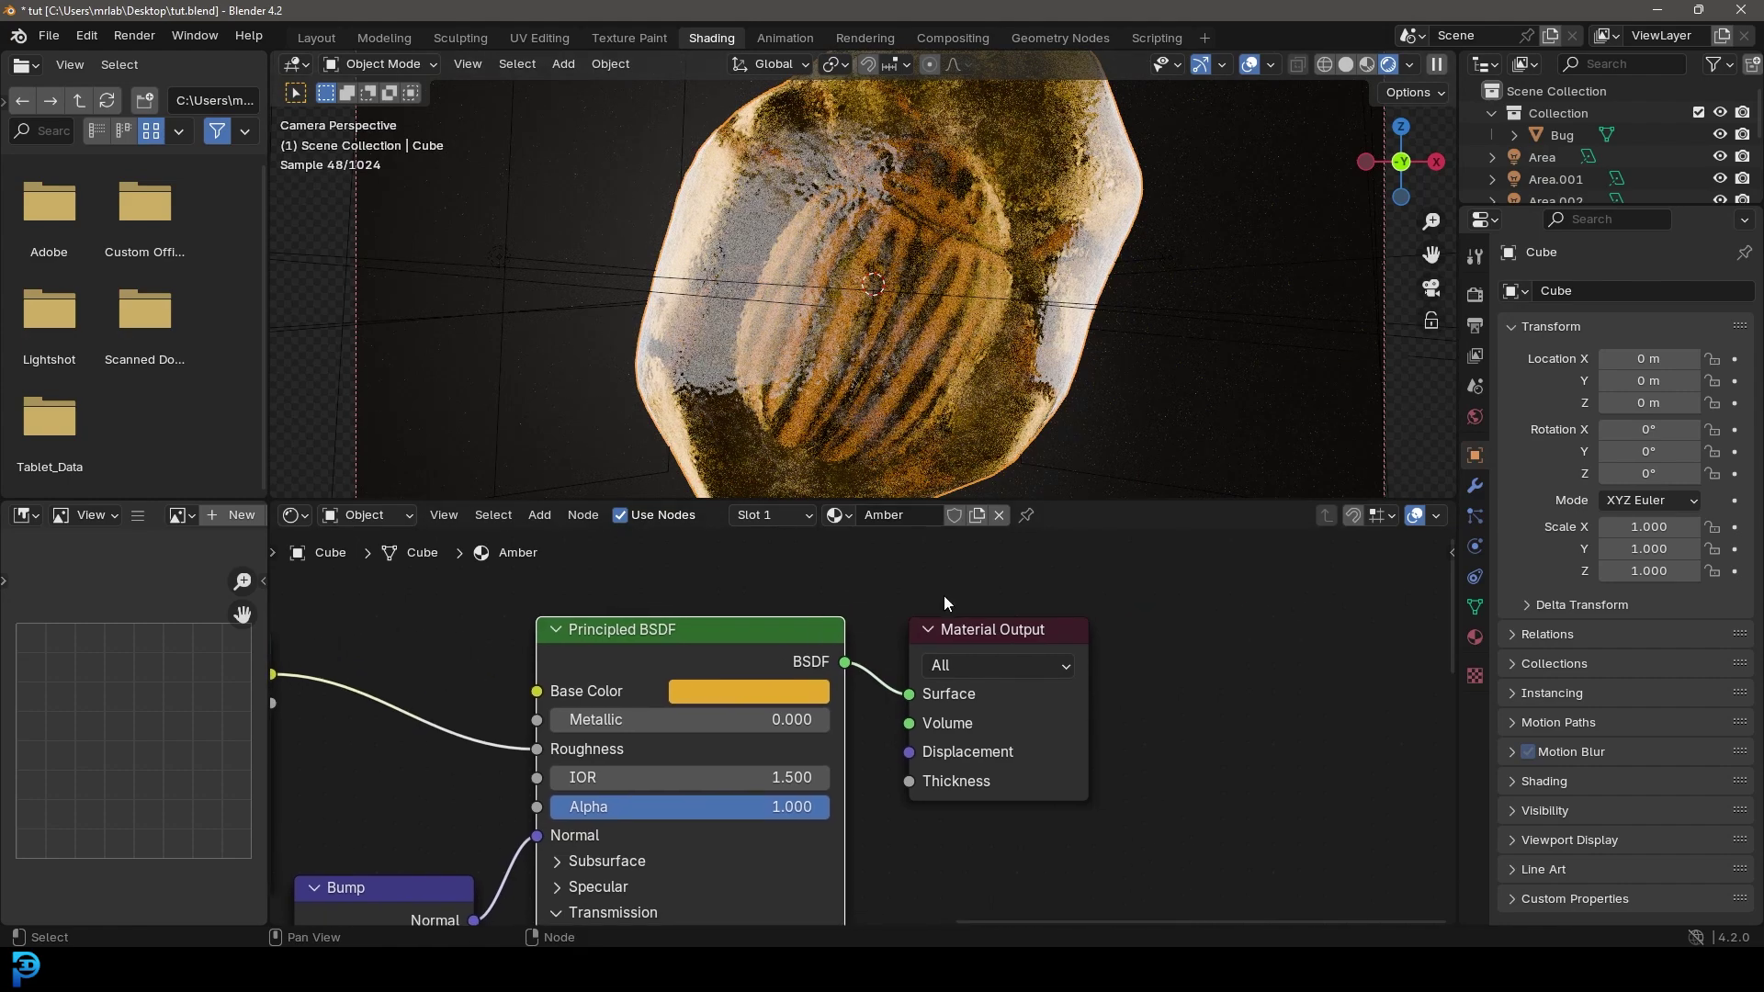
{"action": "left_click_drag", "start_coordinate": [979, 624], "coordinate": [1242, 605]}
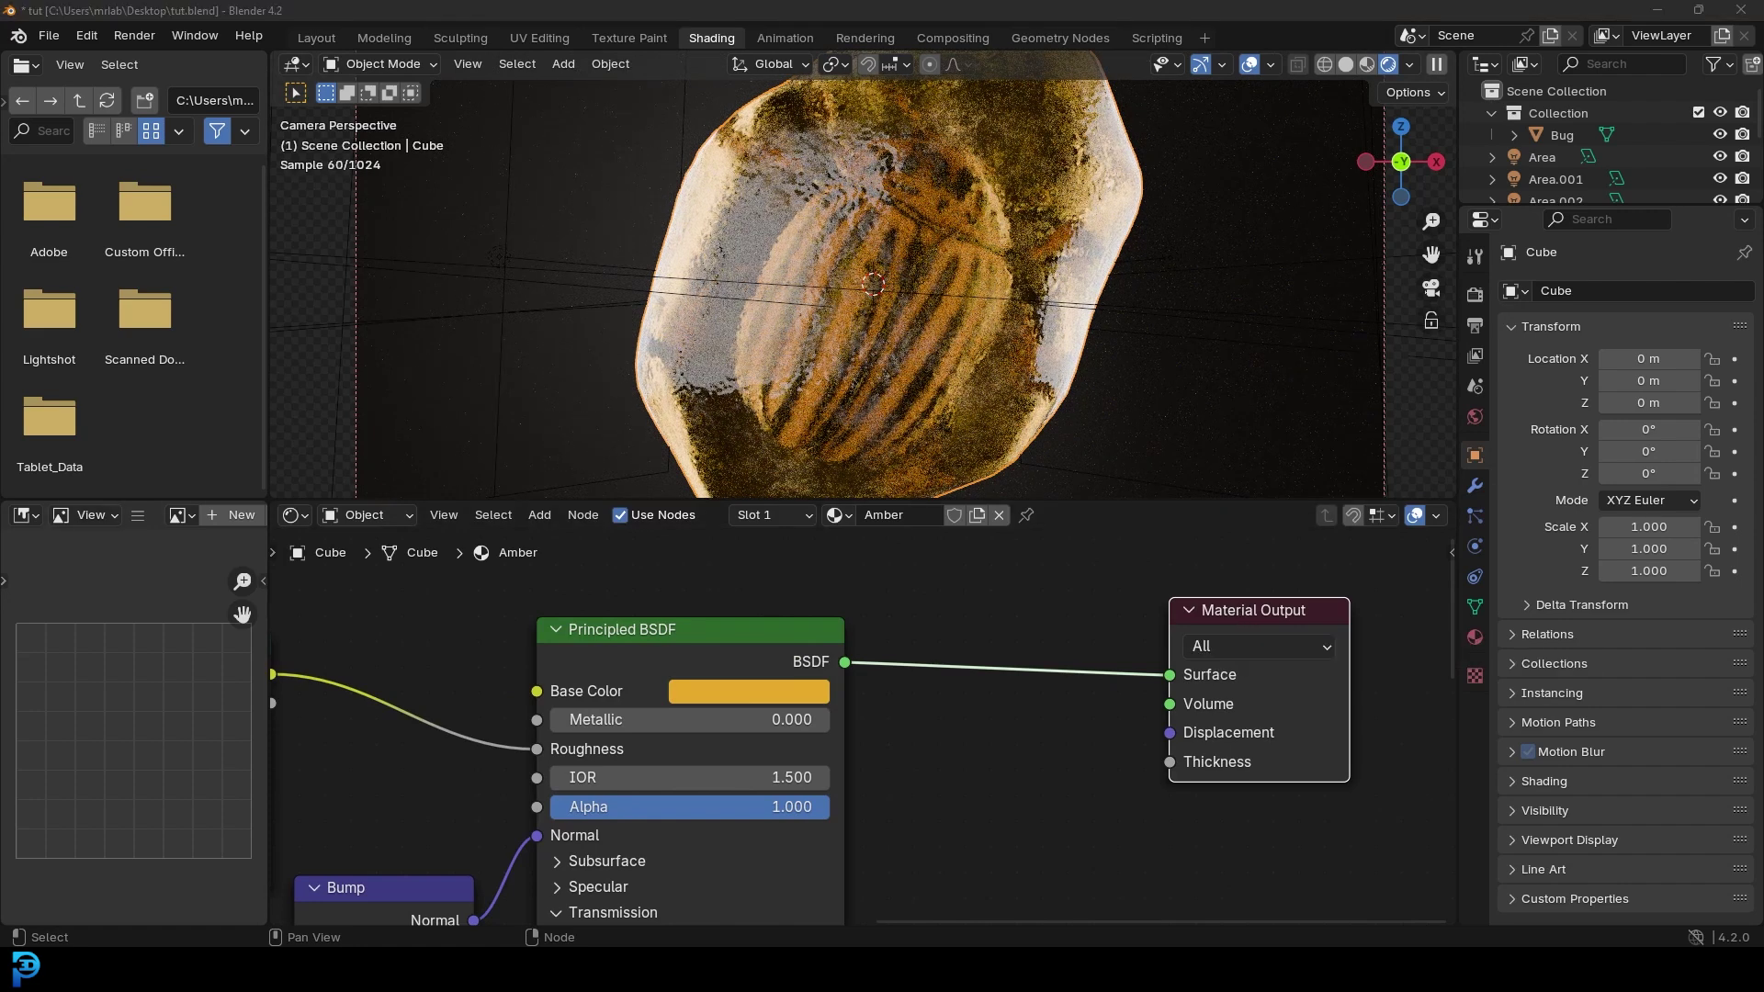
Insert a Mix Shader on the link between Principled BSDF and Material Output
{"action": "middle_click_drag", "start_coordinate": [1259, 592], "coordinate": [1111, 605]}
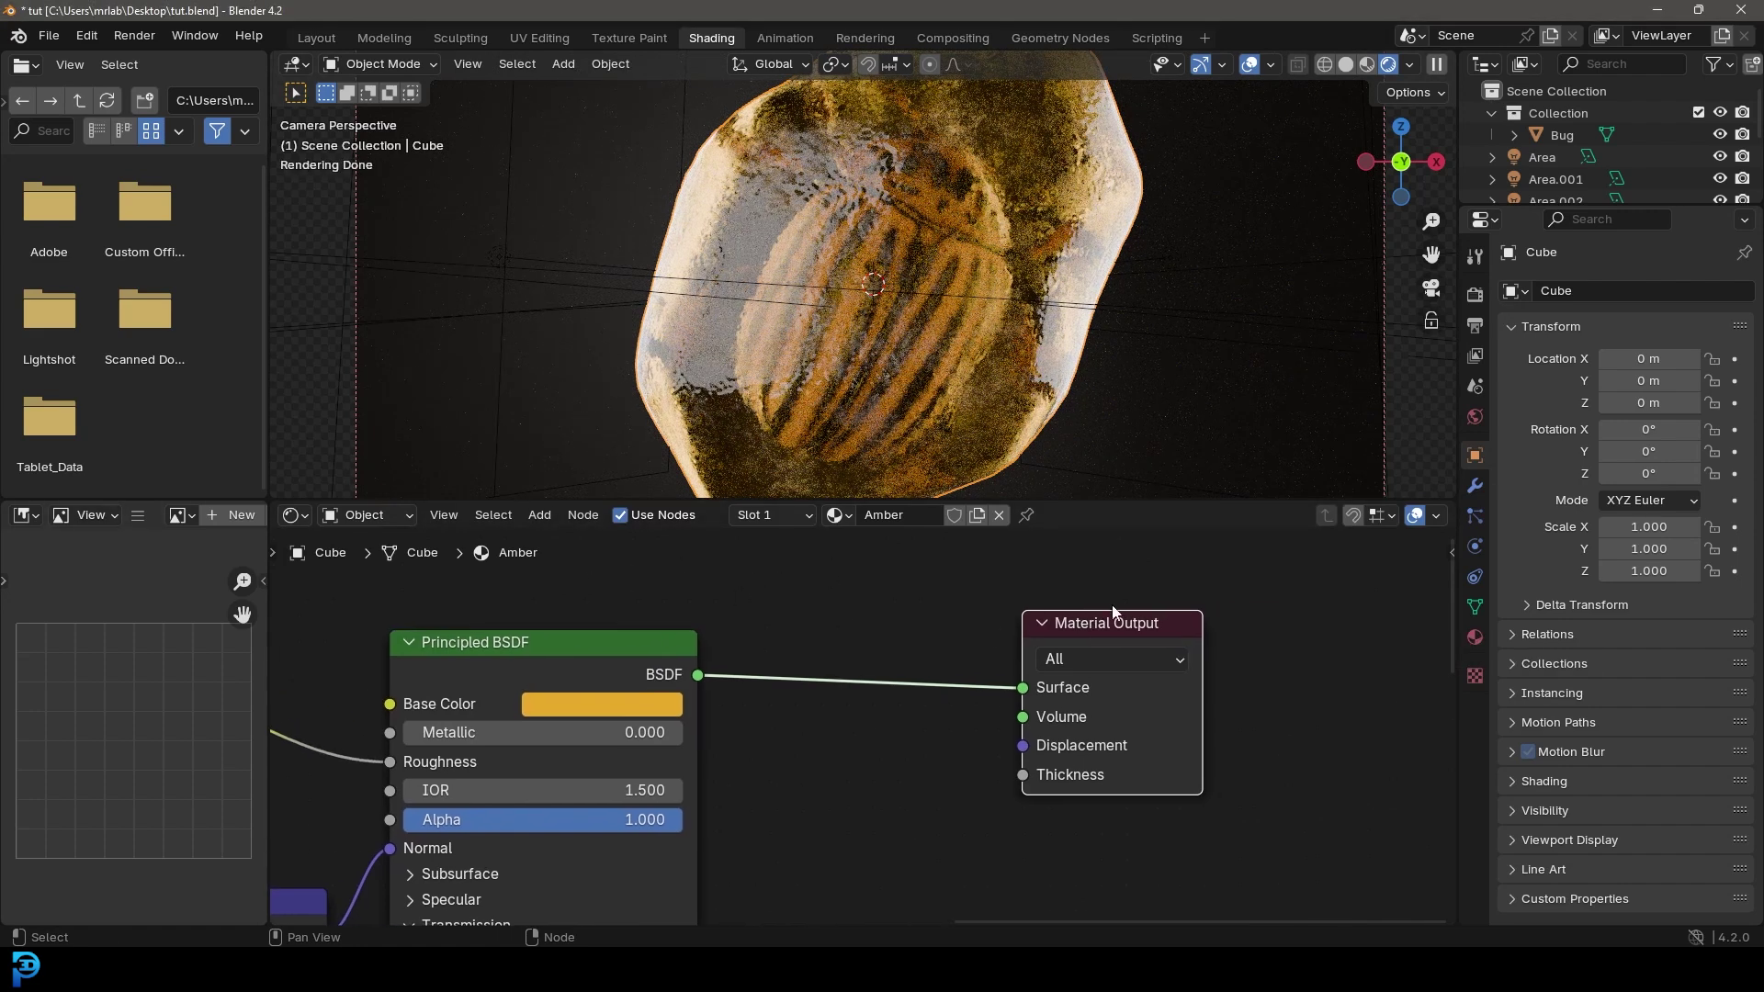
{"action": "left_click", "coordinate": [1111, 604]}
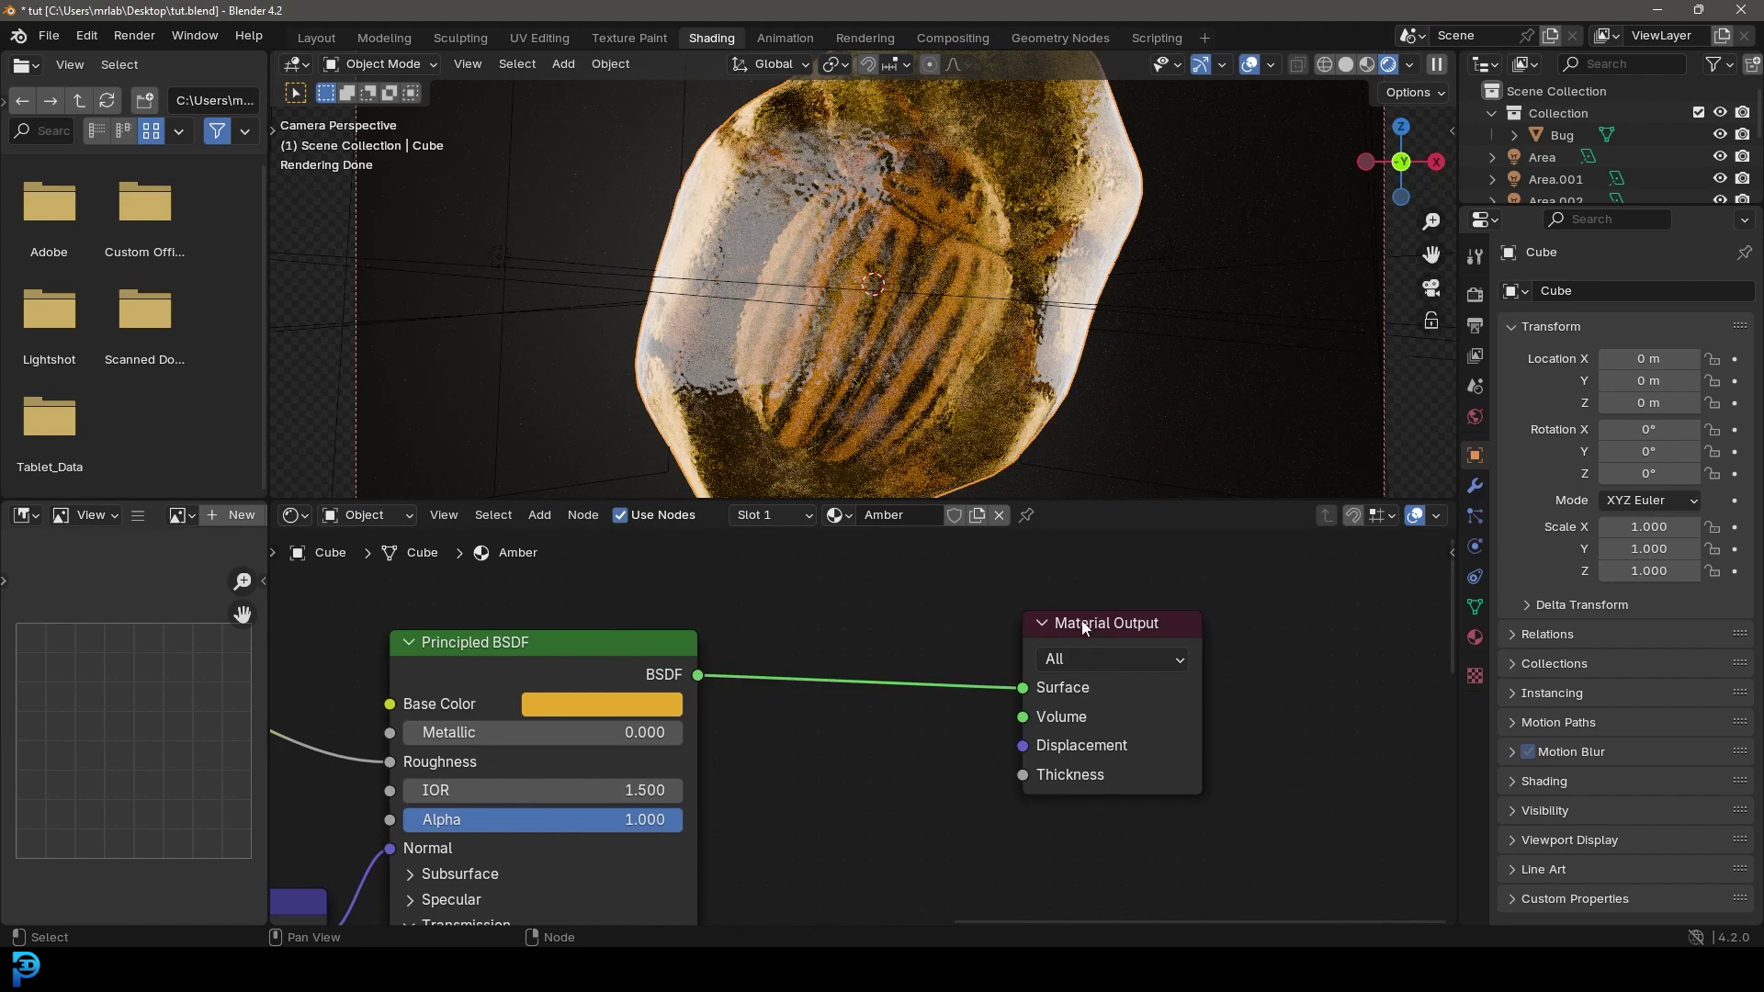
{"action": "left_click_drag", "start_coordinate": [1082, 622], "coordinate": [1167, 593]}
{"action": "key", "text": "shift+a"}
{"action": "left_click", "coordinate": [896, 586]}
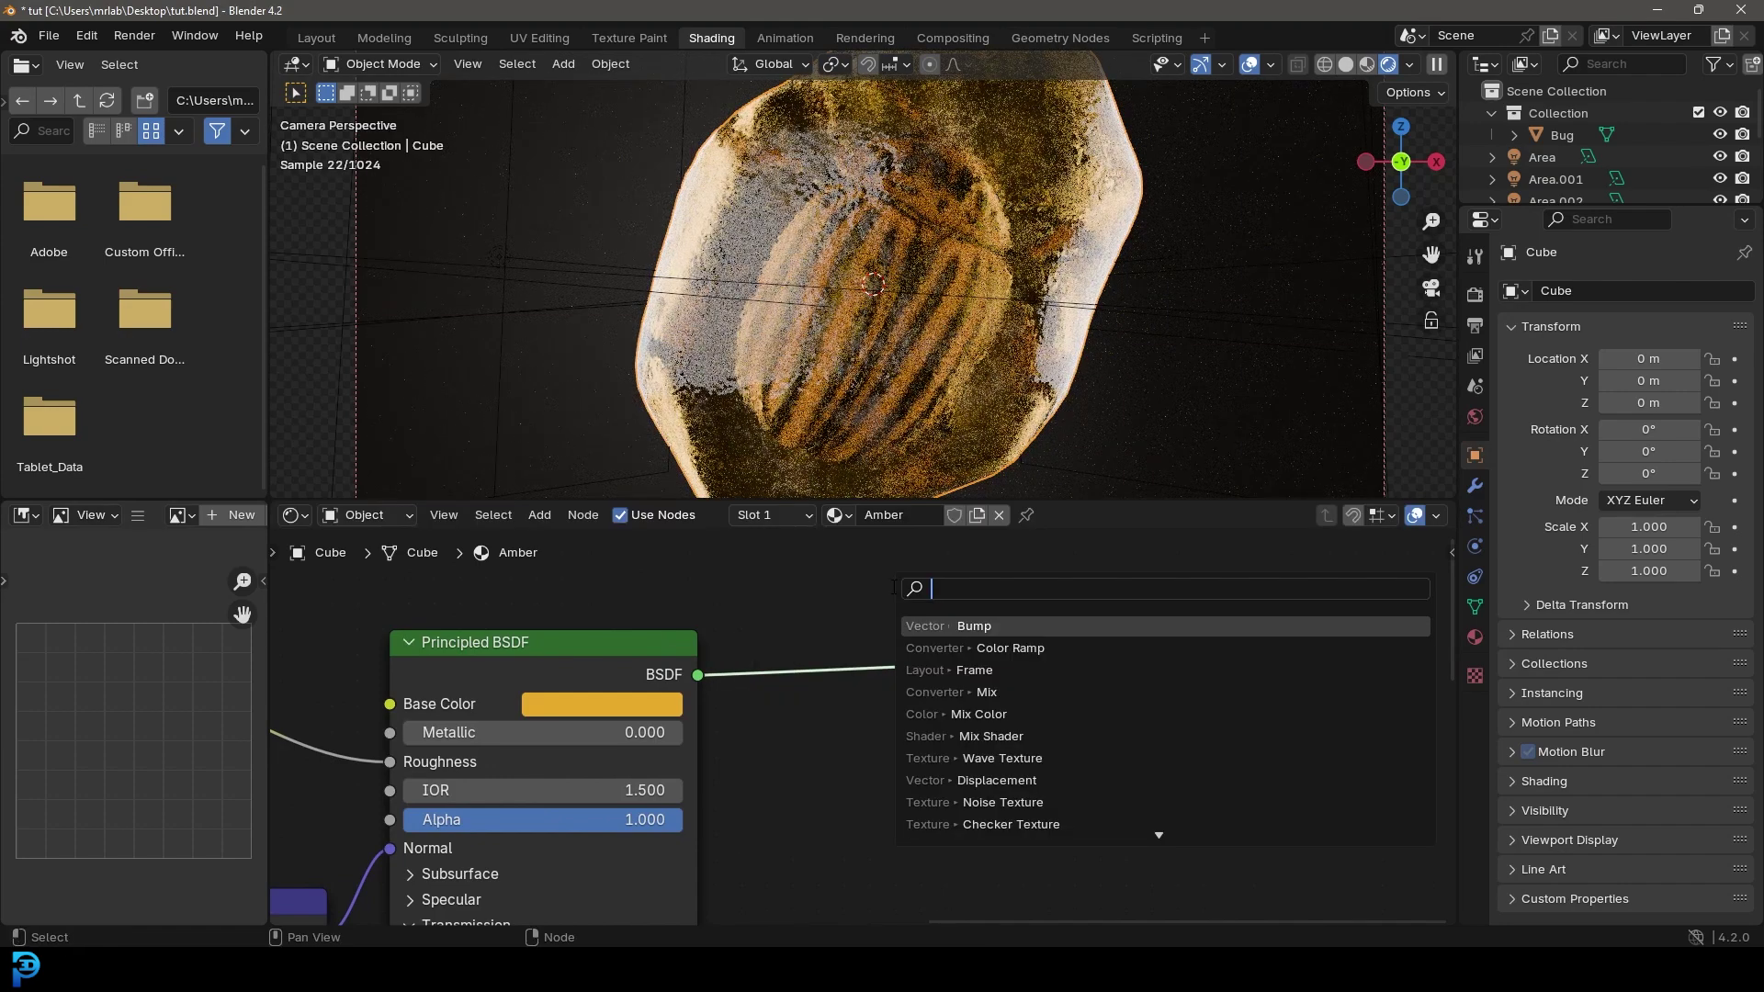
{"action": "type", "text": "mix shade"}
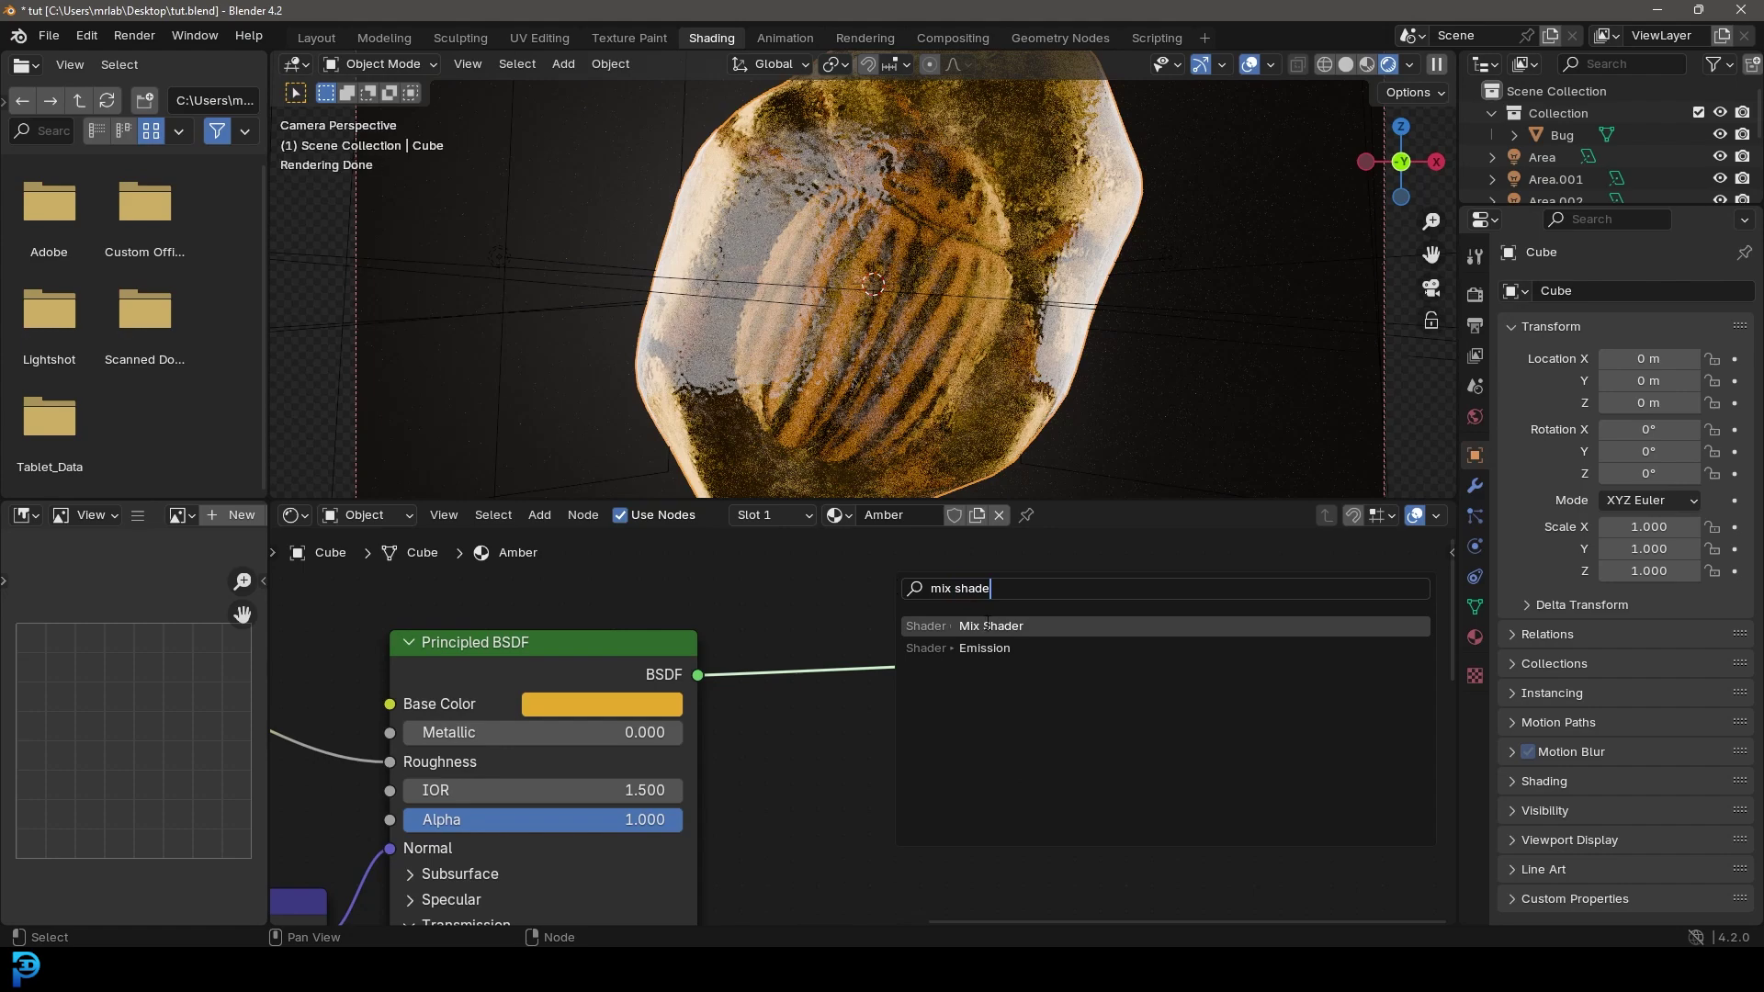
{"action": "key", "text": "Return"}
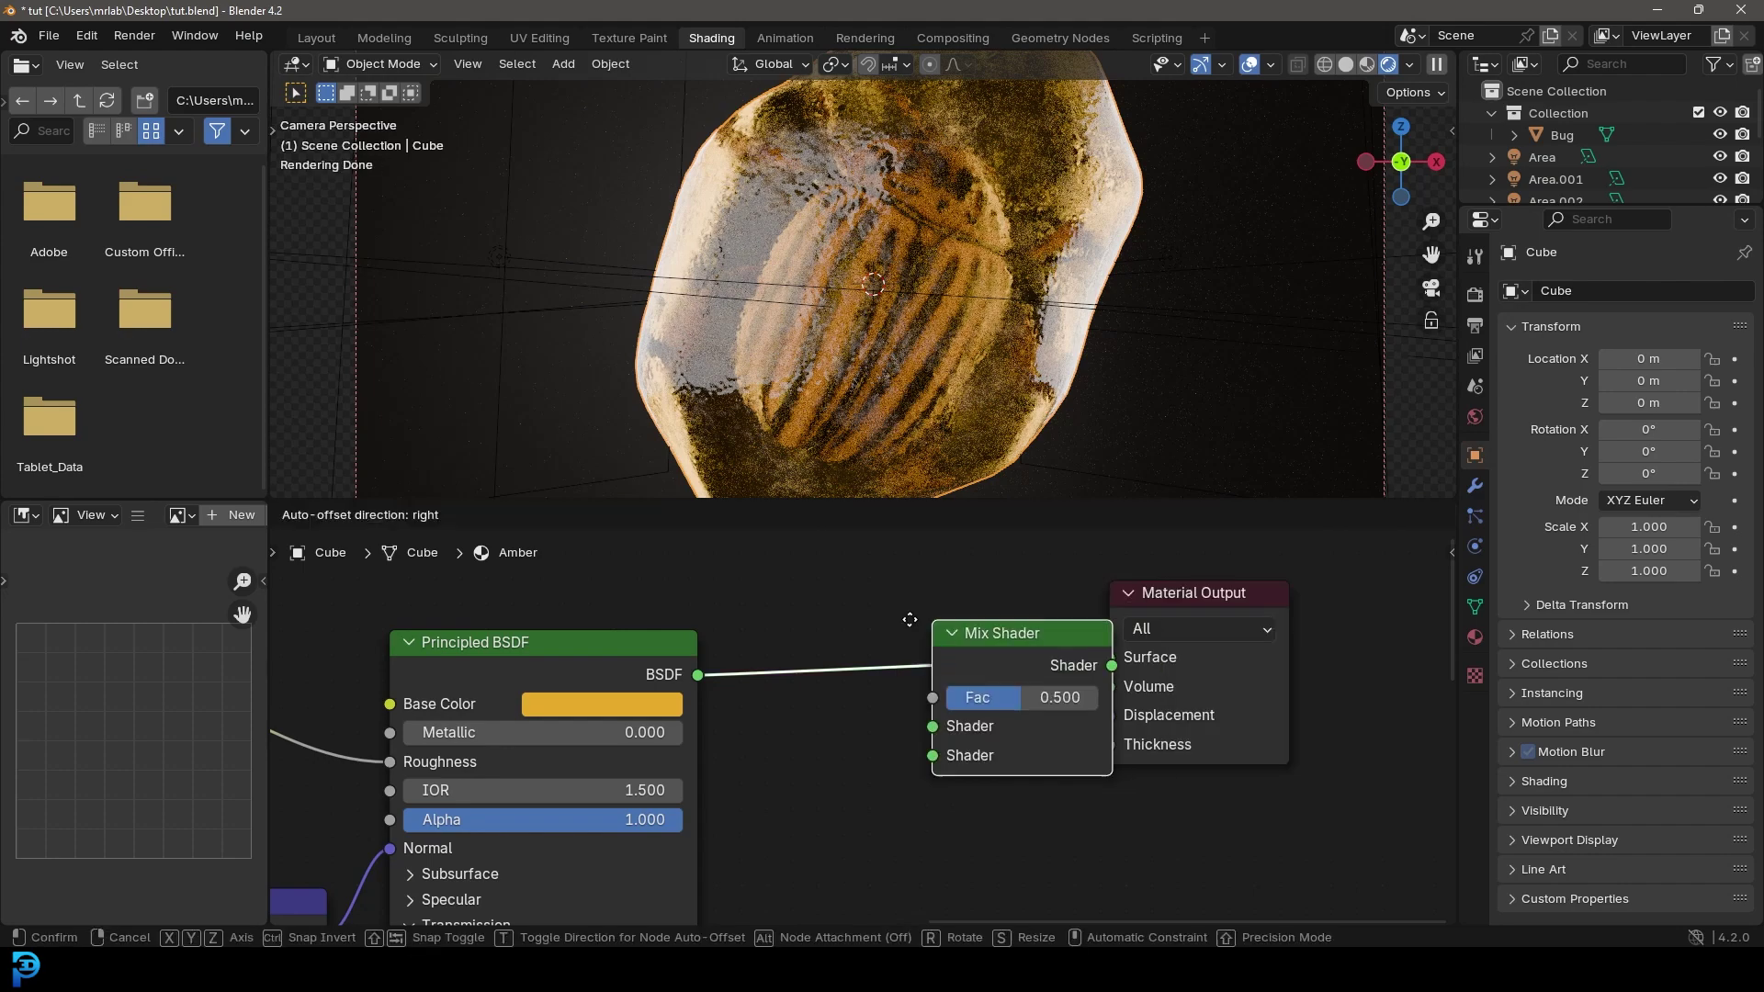
{"action": "left_click", "coordinate": [823, 758]}
{"action": "middle_click_drag", "start_coordinate": [823, 757], "coordinate": [812, 644]}
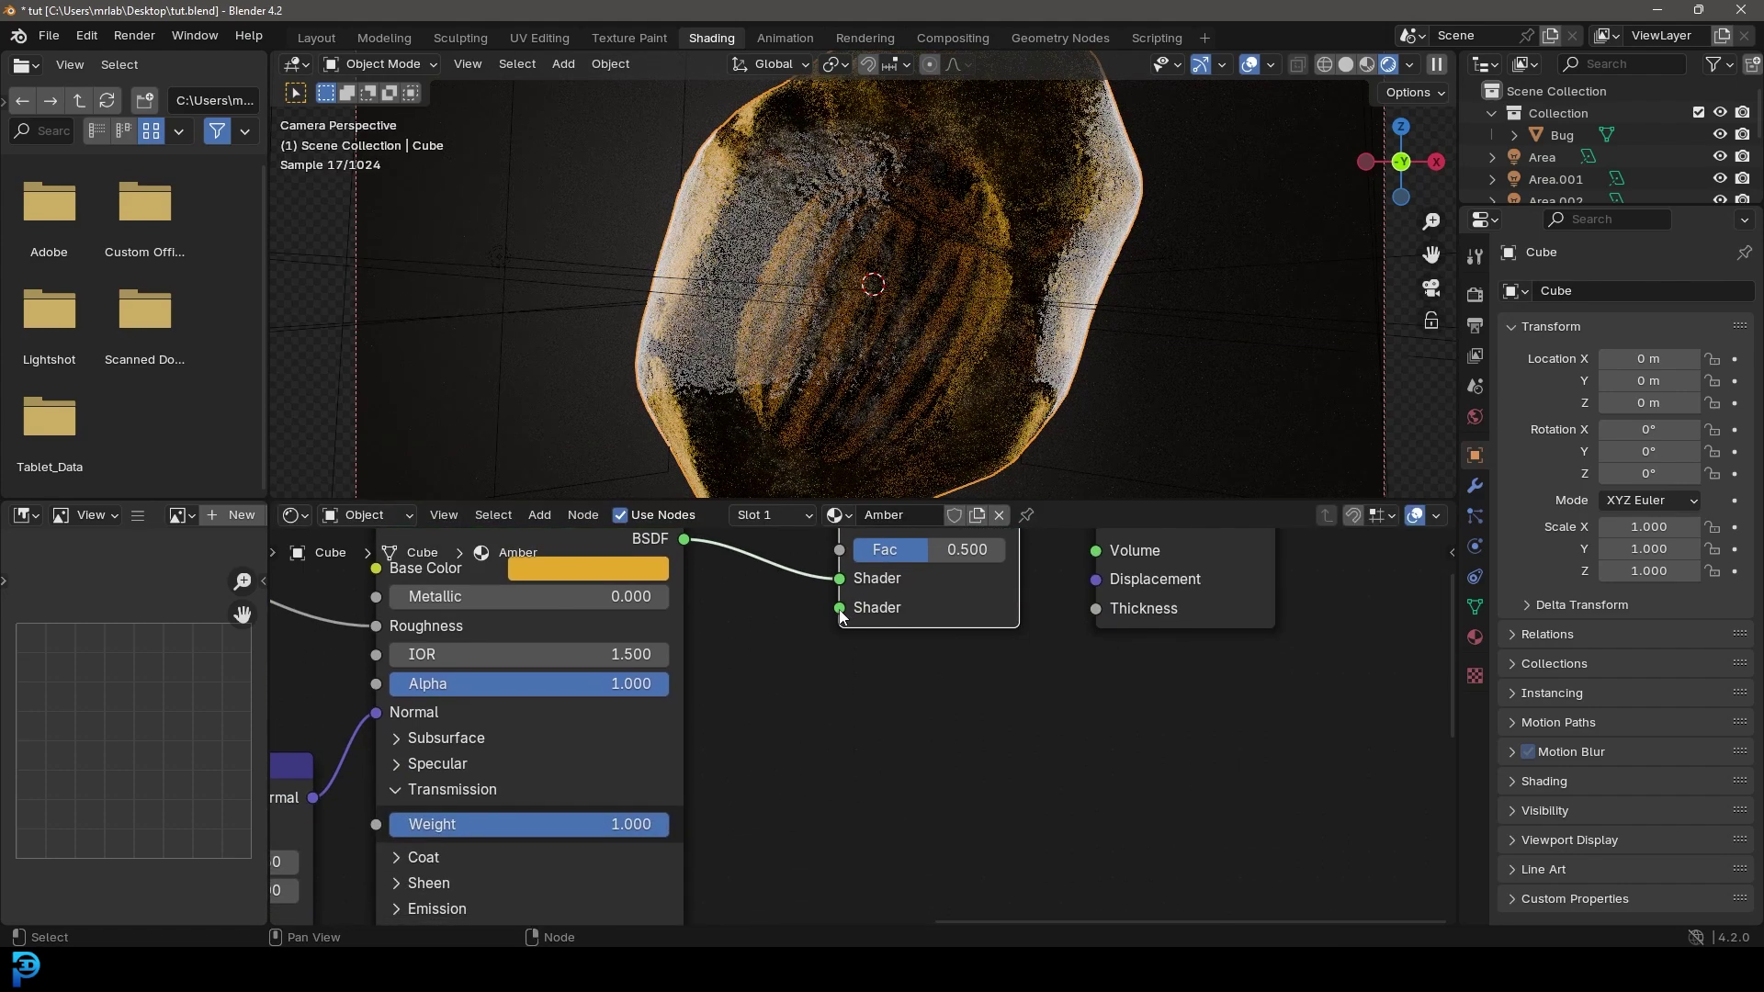
Add an Emission node to the Mix Shader's second Shader input with a red-orange colour
{"action": "left_click_drag", "start_coordinate": [840, 608], "coordinate": [776, 703]}
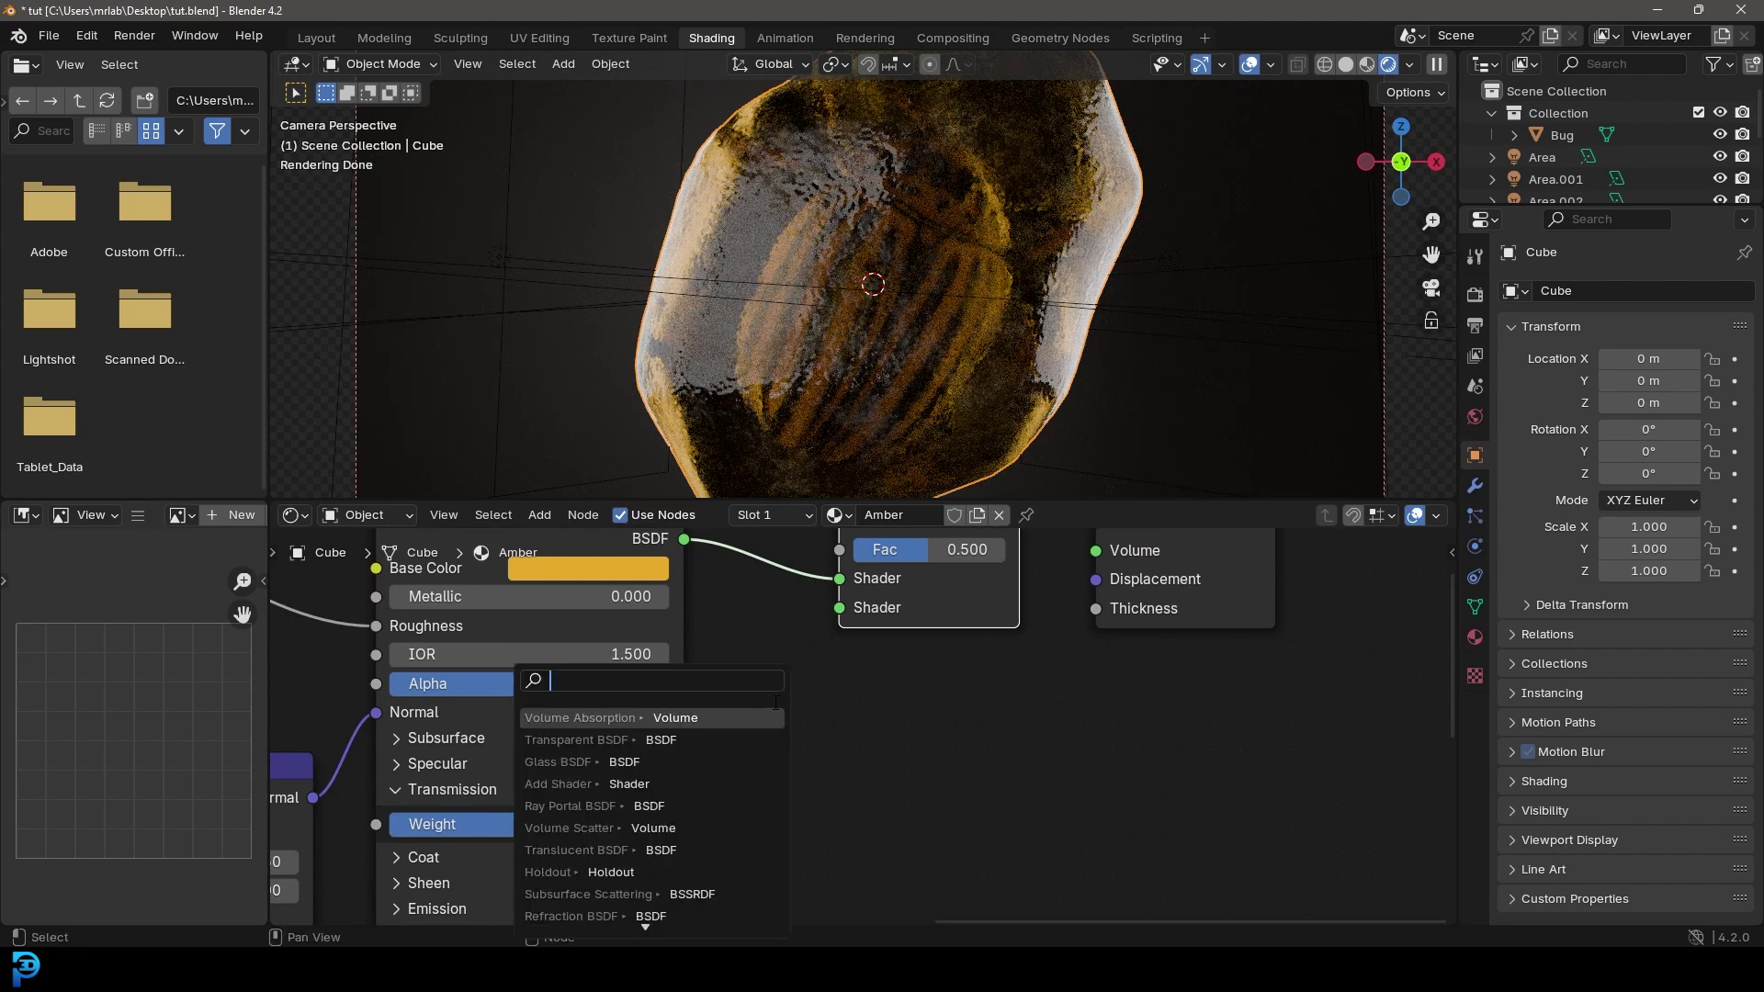
{"action": "type", "text": "emi"}
{"action": "key", "text": "Return"}
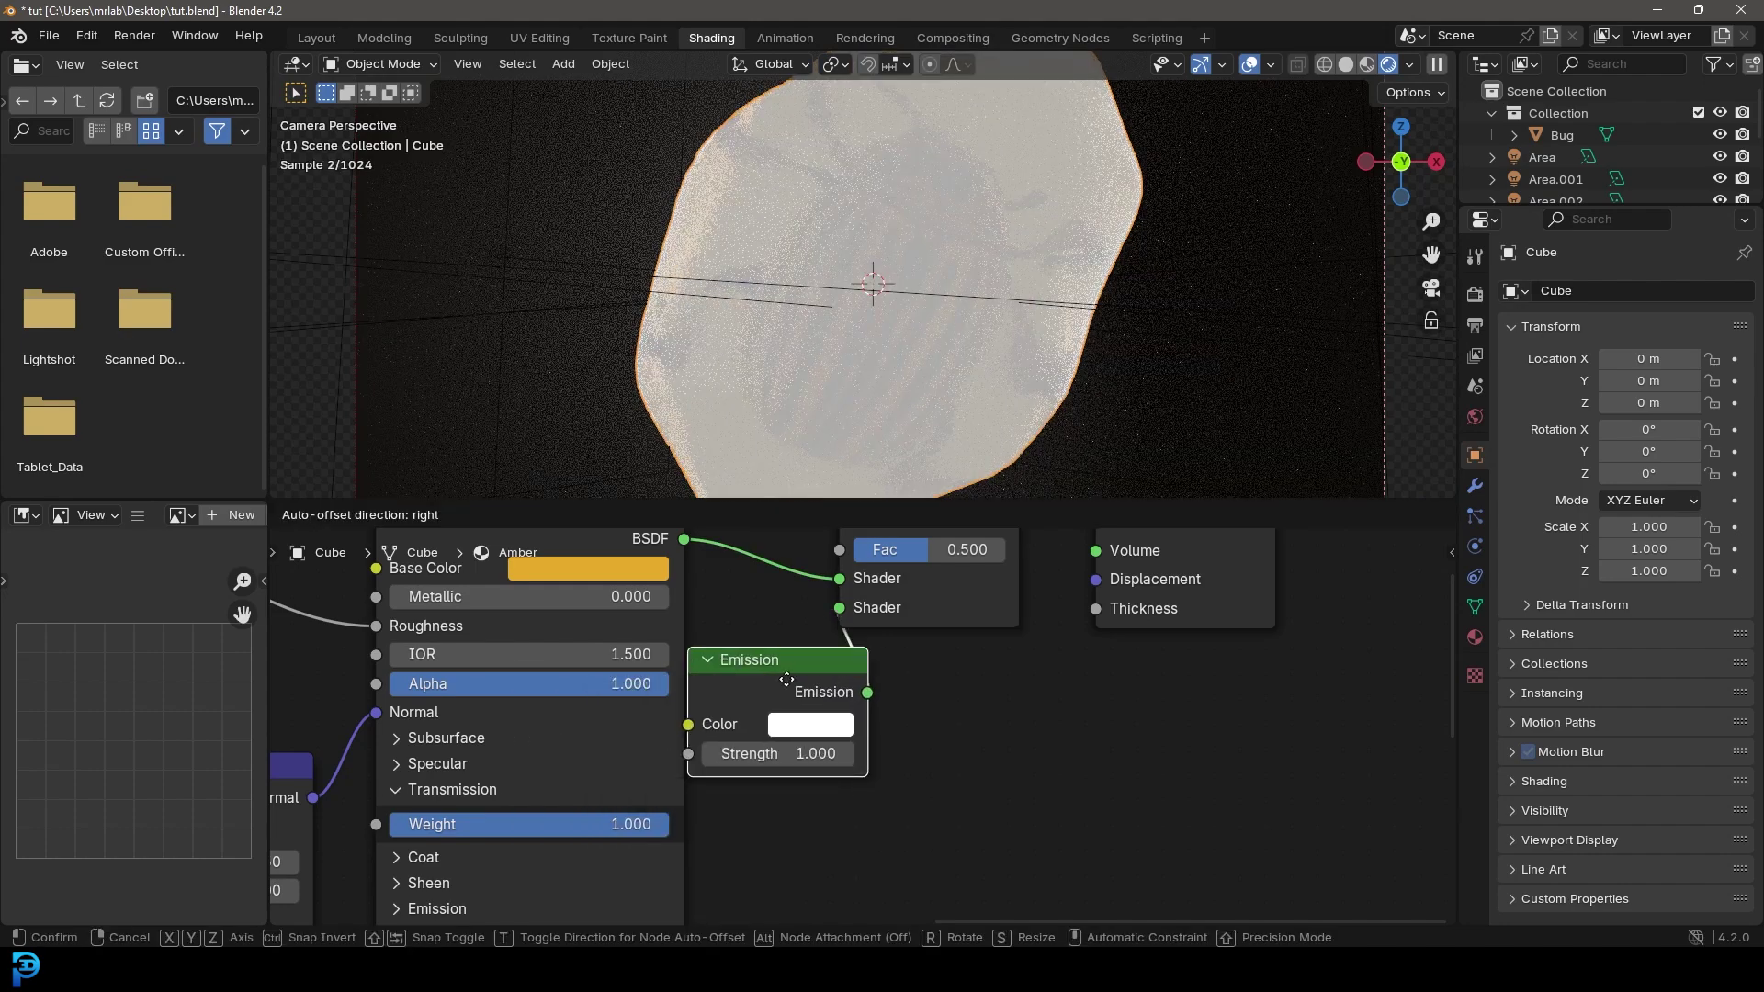
{"action": "left_click", "coordinate": [761, 678]}
{"action": "left_click", "coordinate": [787, 726]}
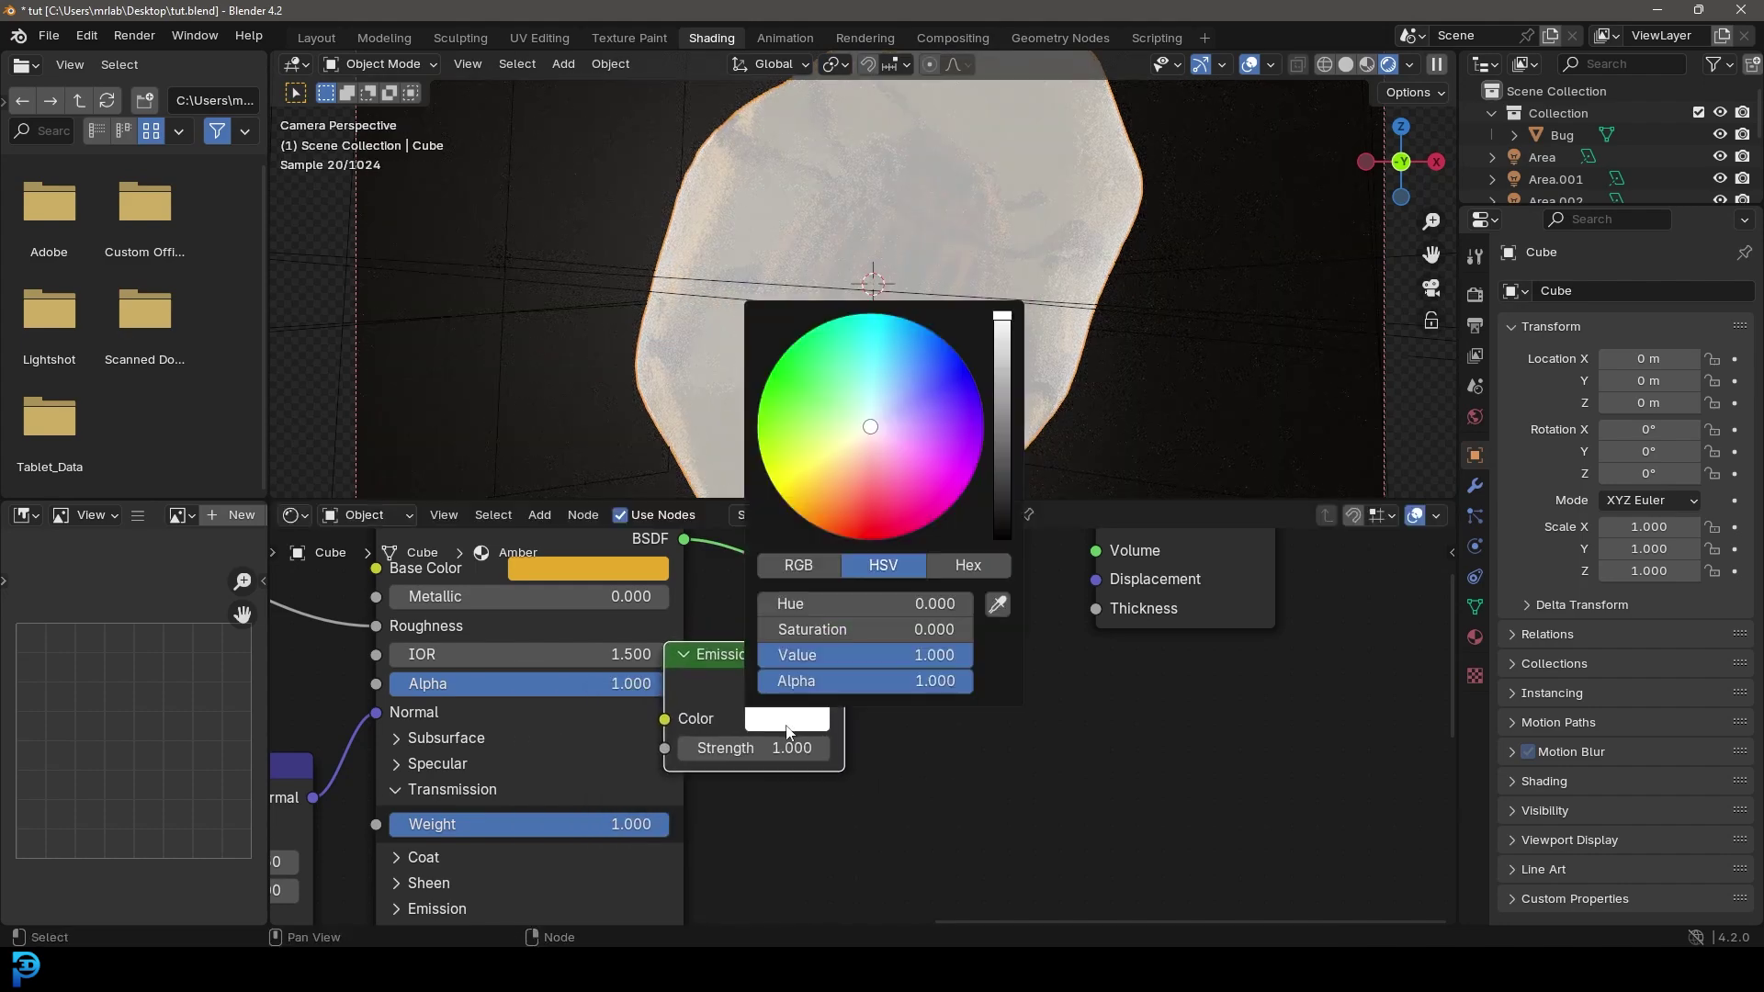
{"action": "left_click", "coordinate": [846, 527]}
Shift the Mix Shader, Material Output and Emission nodes right, and pull a link from Fac
{"action": "scroll", "coordinate": [945, 720], "scroll_direction": "down", "scroll_amount": 4}
{"action": "middle_click_drag", "start_coordinate": [945, 720], "coordinate": [873, 835]}
{"action": "left_click_drag", "start_coordinate": [1104, 820], "coordinate": [875, 666]}
{"action": "left_click_drag", "start_coordinate": [875, 665], "coordinate": [1072, 634]}
{"action": "left_click_drag", "start_coordinate": [766, 801], "coordinate": [830, 799]}
{"action": "middle_click_drag", "start_coordinate": [840, 653], "coordinate": [928, 725]}
{"action": "scroll", "coordinate": [928, 725], "scroll_direction": "up", "scroll_amount": 1}
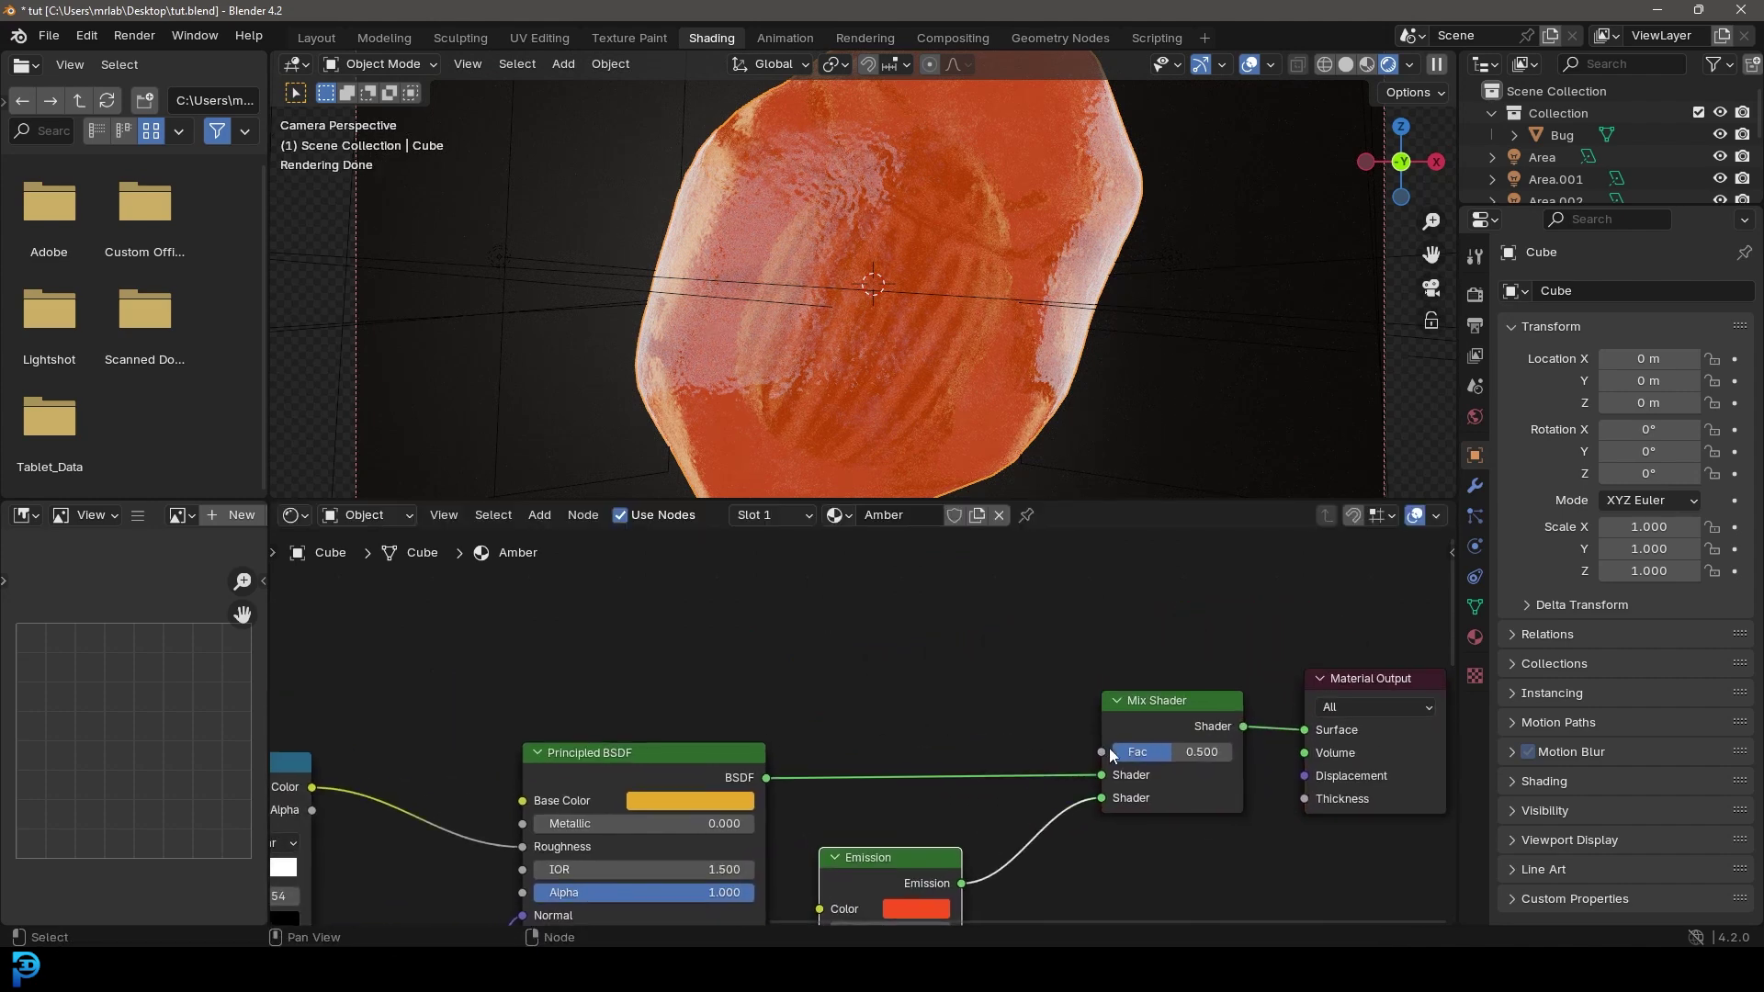
{"action": "left_click_drag", "start_coordinate": [1102, 751], "coordinate": [896, 601]}
Drive the Mix Shader Fac with Layer Weight Facing through a new Color Ramp
{"action": "type", "text": "layer"}
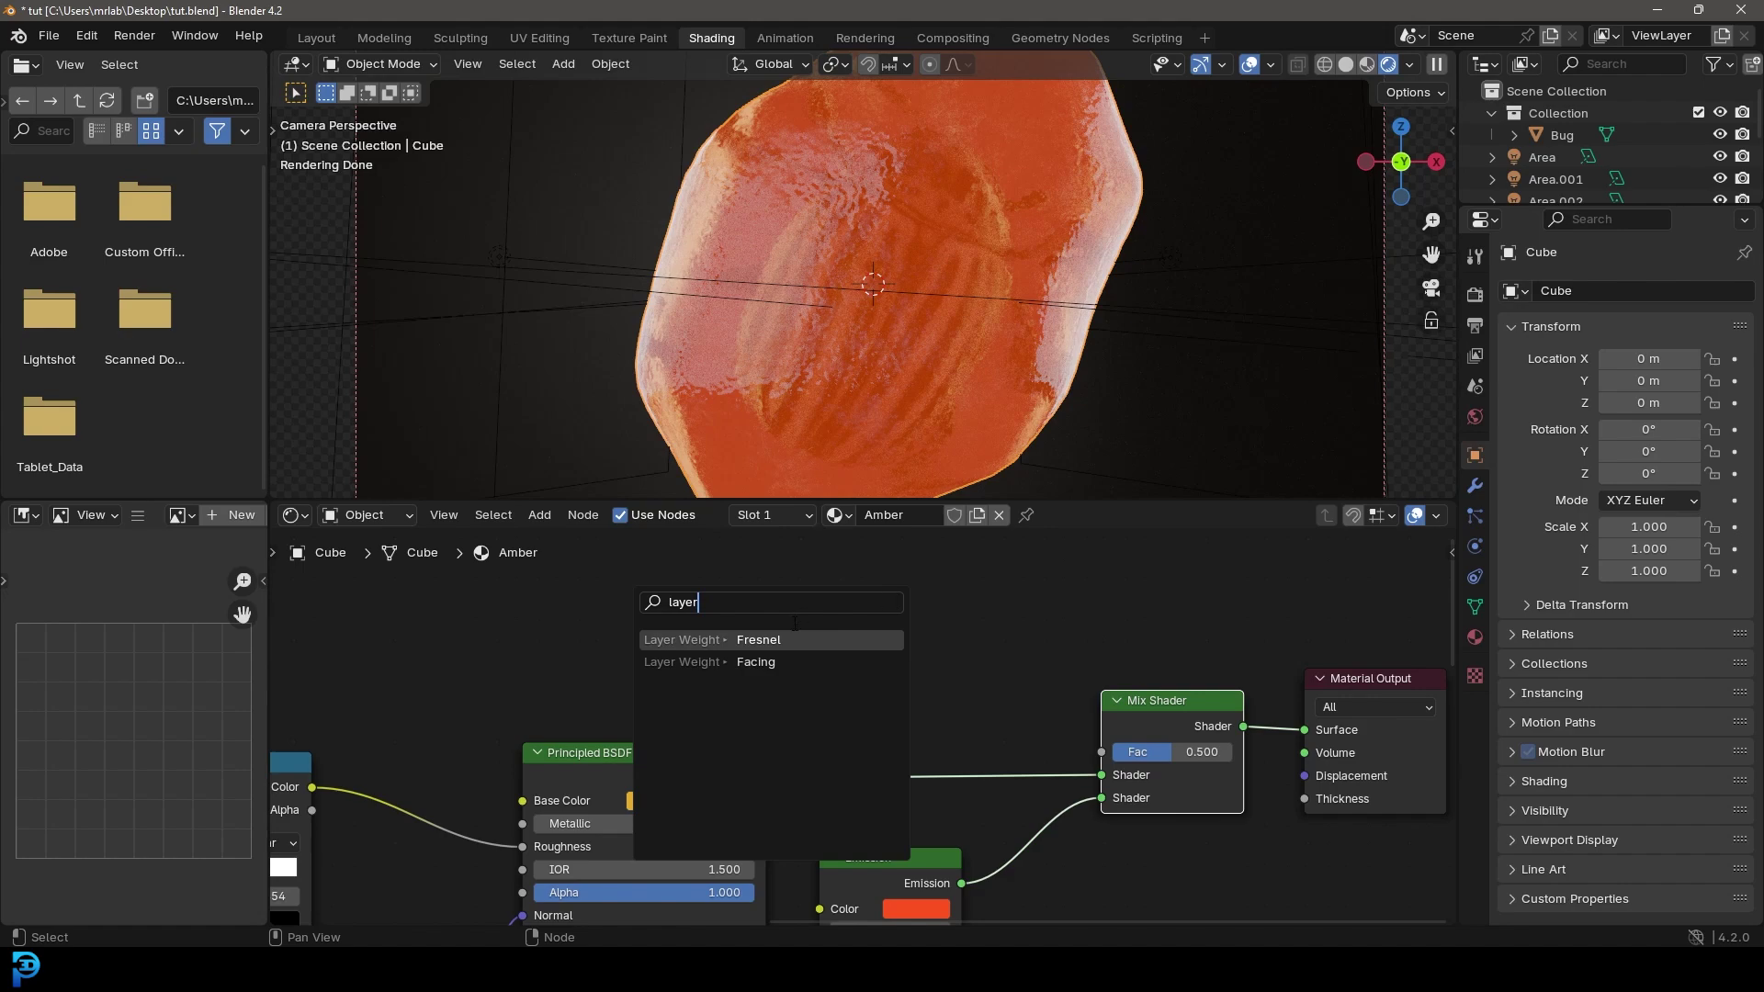
{"action": "left_click", "coordinate": [763, 661]}
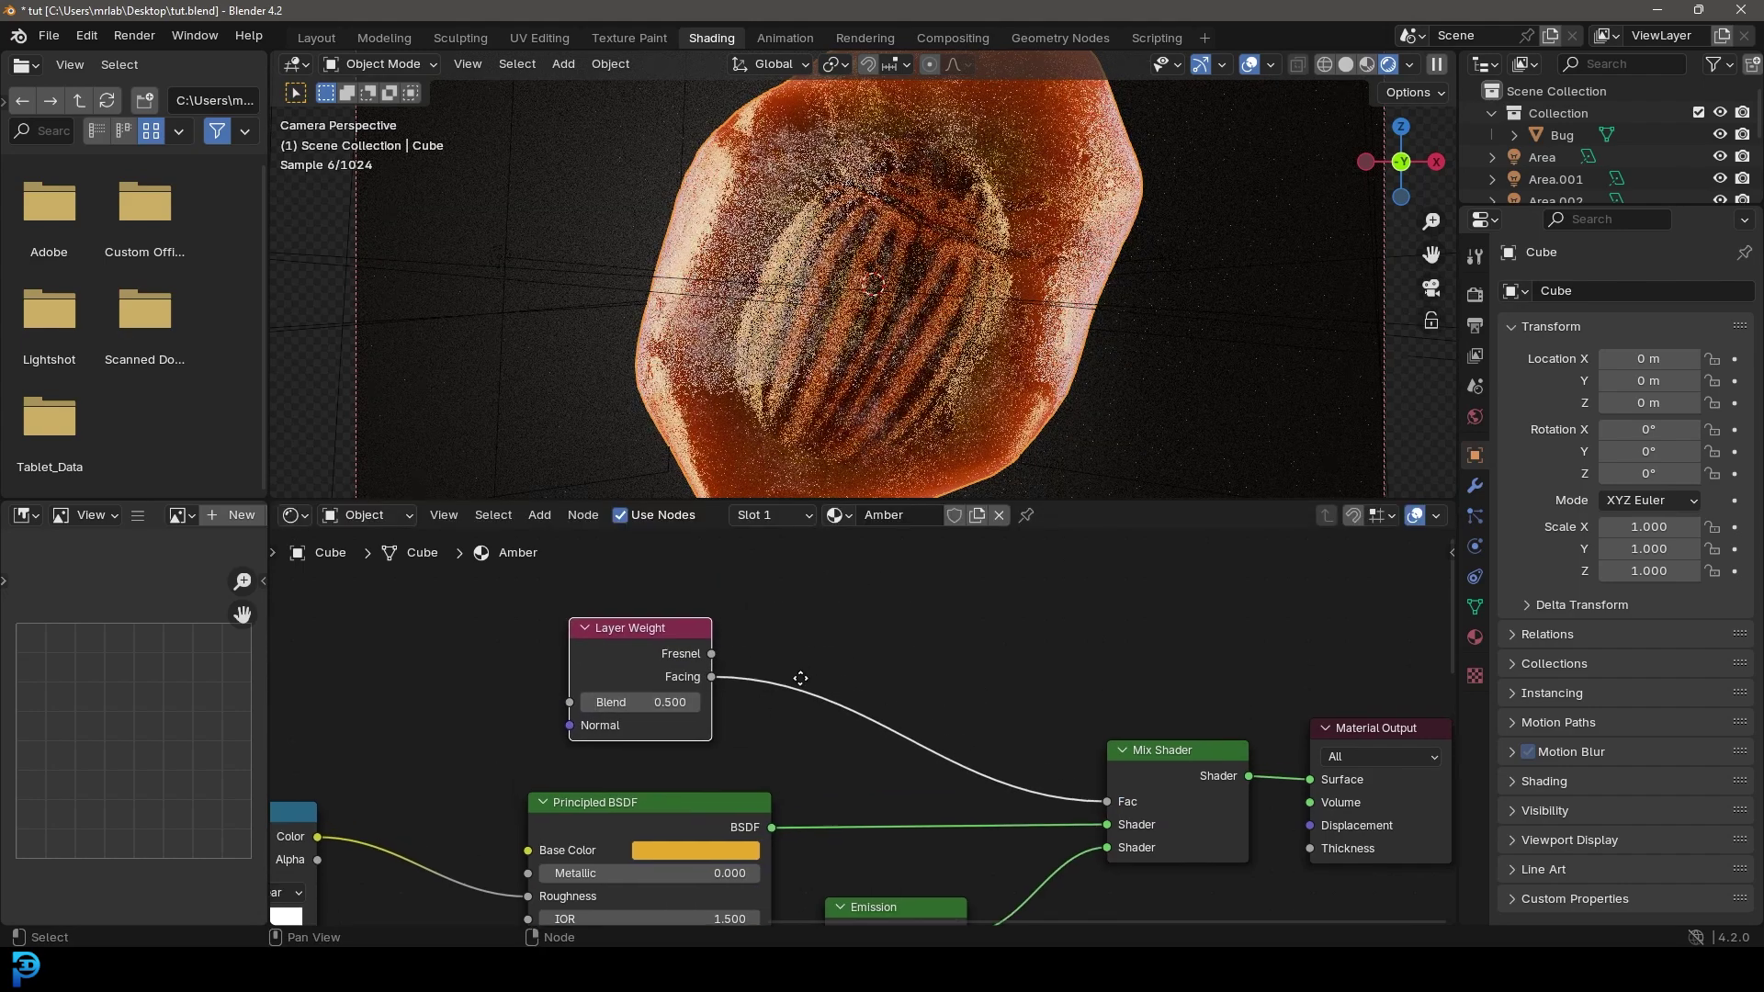
{"action": "left_click", "coordinate": [801, 687]}
{"action": "key", "text": "shift+a"}
{"action": "type", "text": "col"}
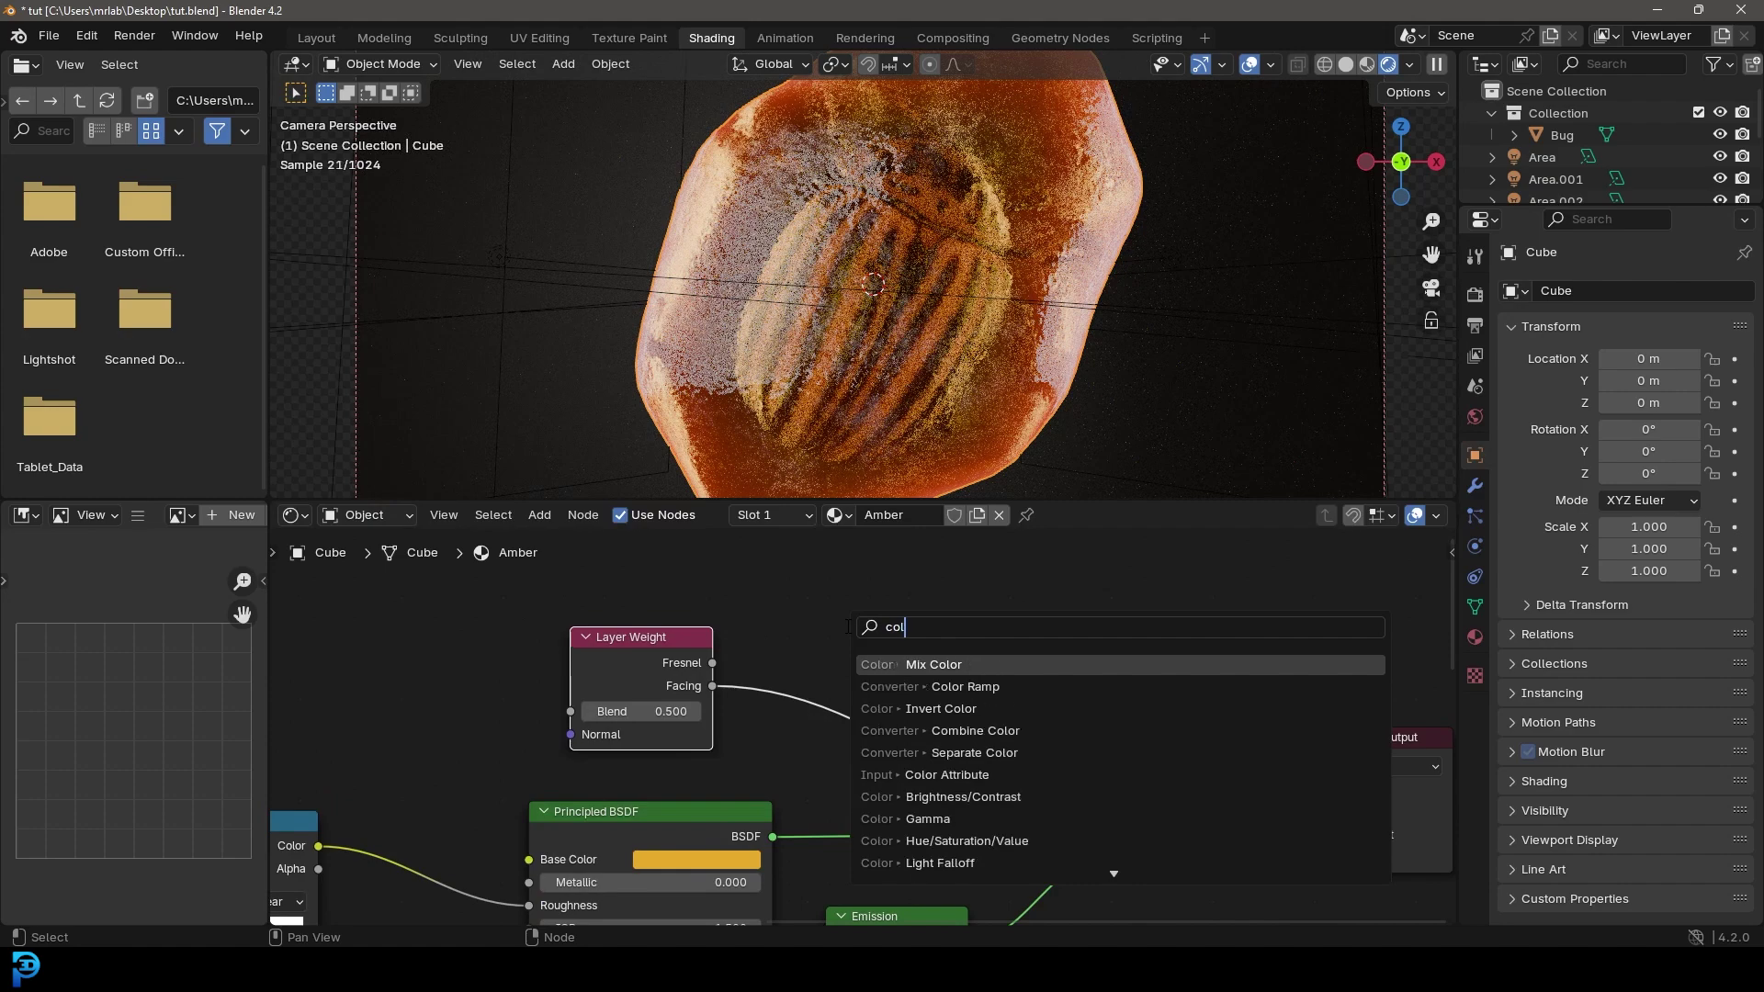
{"action": "type", "text": "or"}
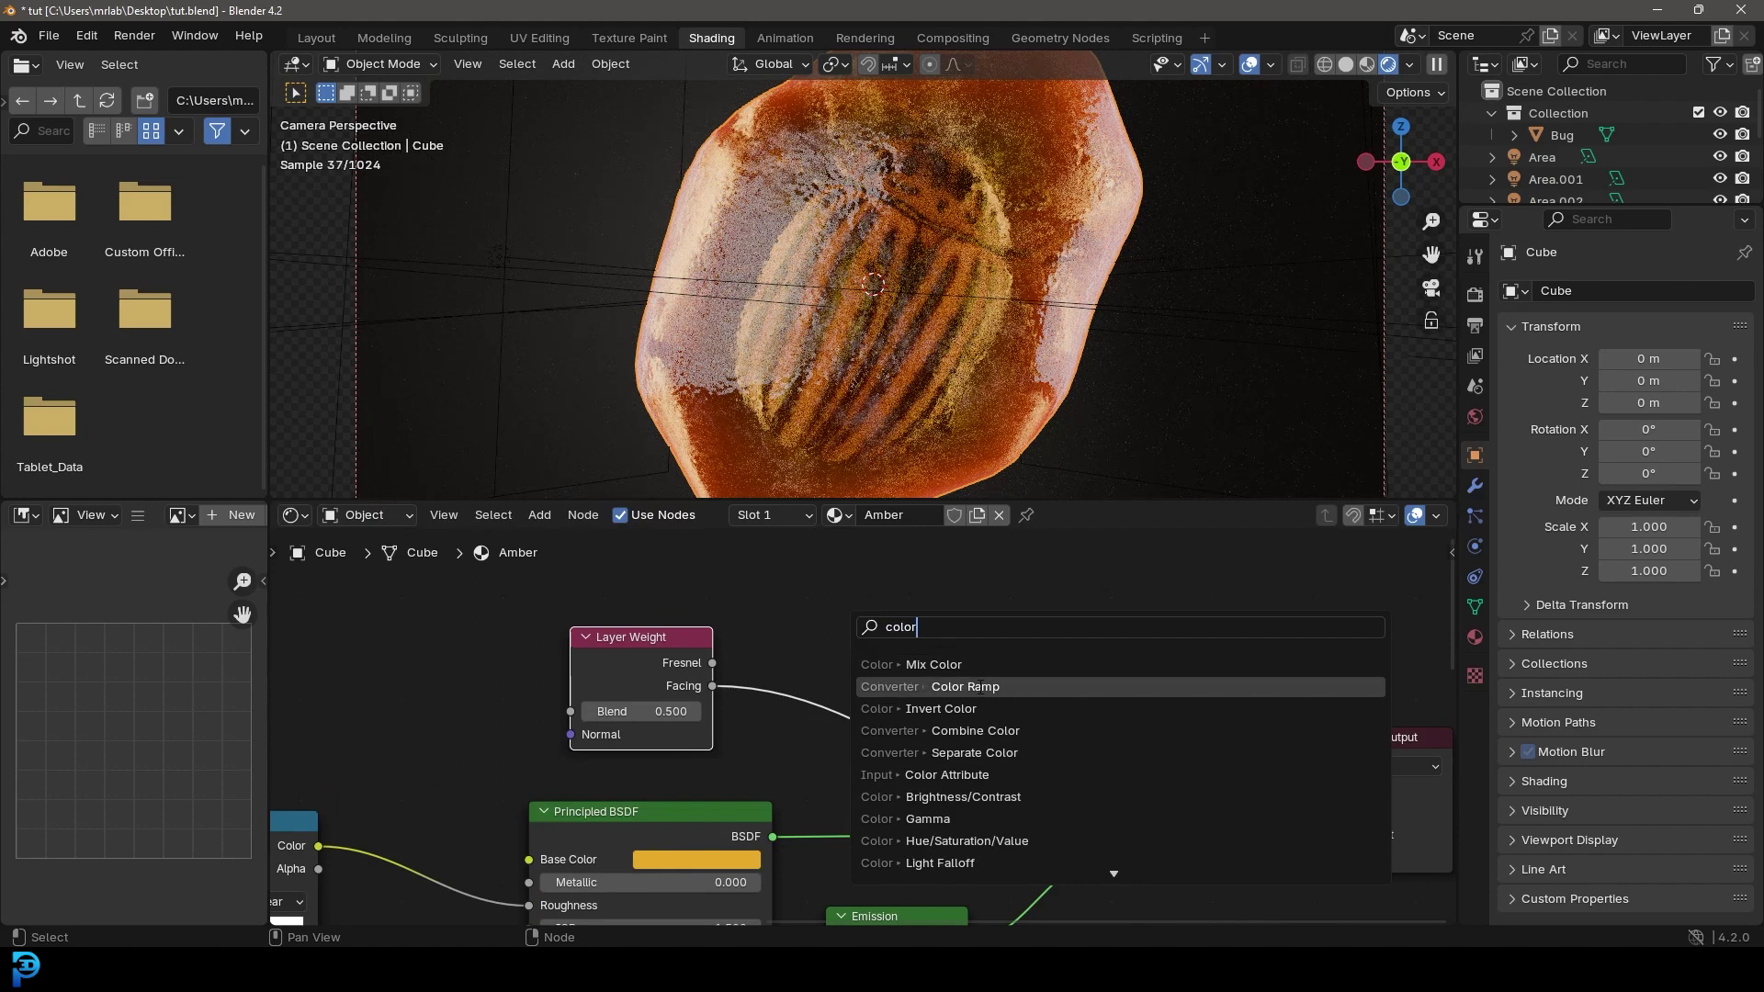
{"action": "left_click", "coordinate": [956, 686]}
{"action": "left_click", "coordinate": [784, 598]}
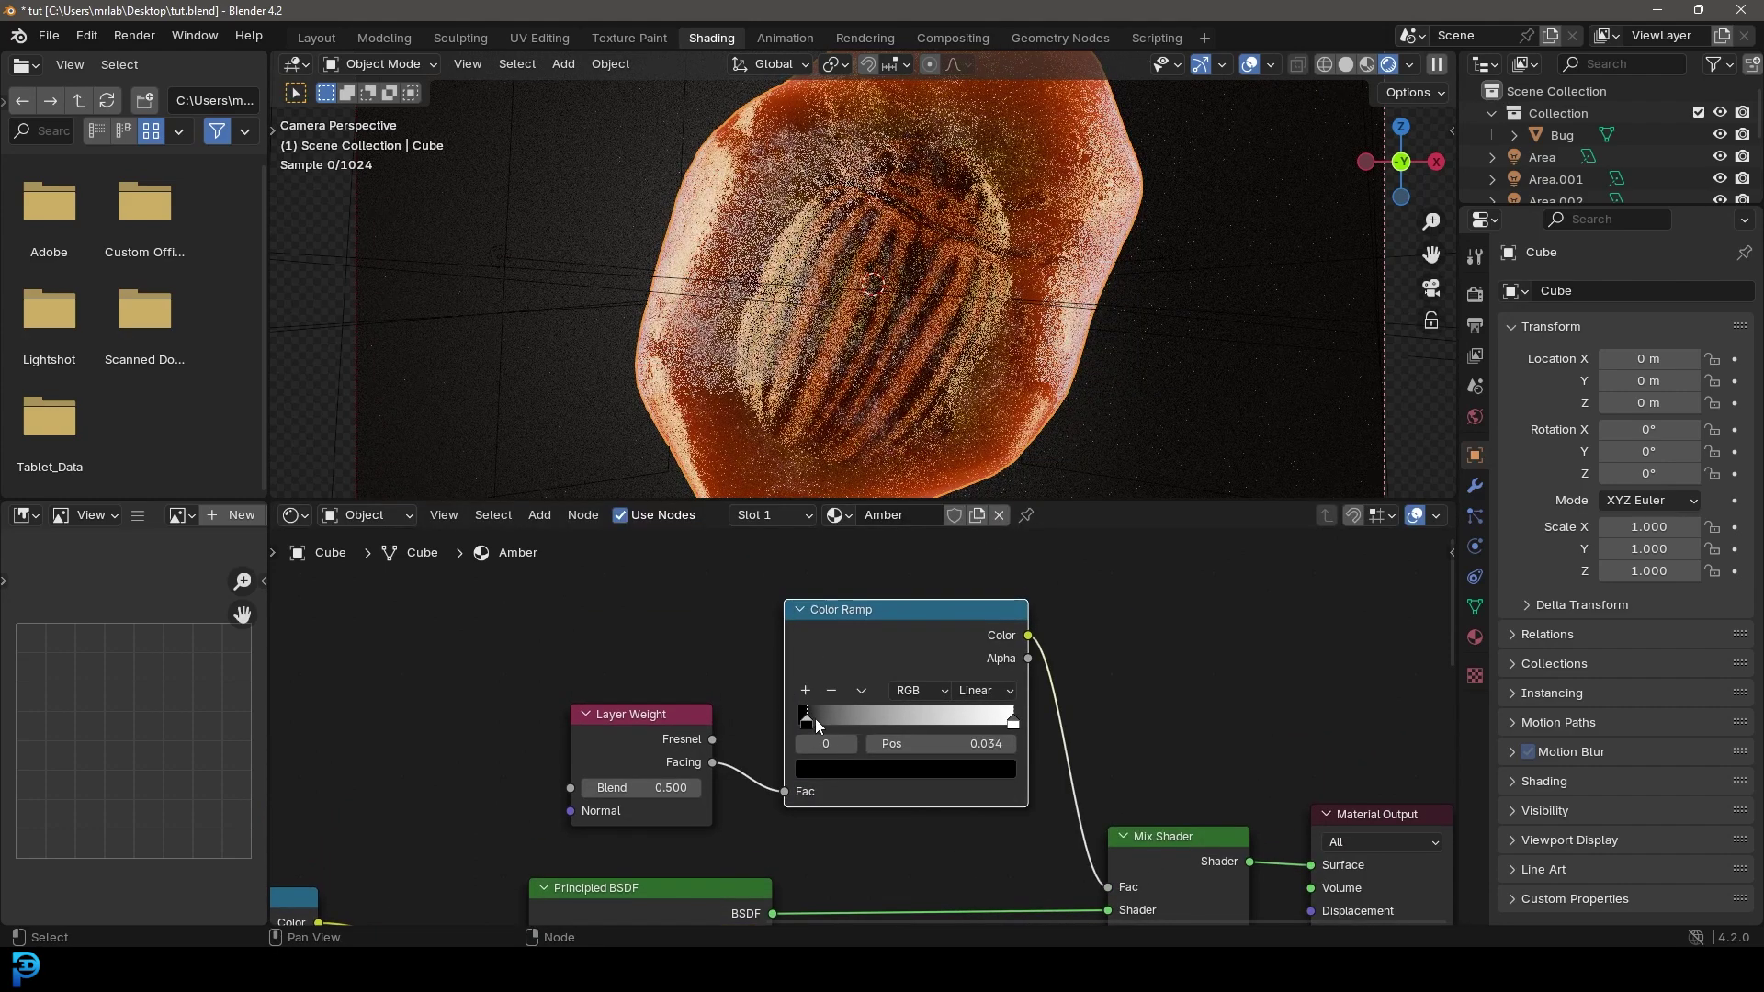
Set the ramp to B-Spline interpolation, white stop at the end and black stop at 0.580
{"action": "left_click_drag", "start_coordinate": [814, 719], "coordinate": [861, 718]}
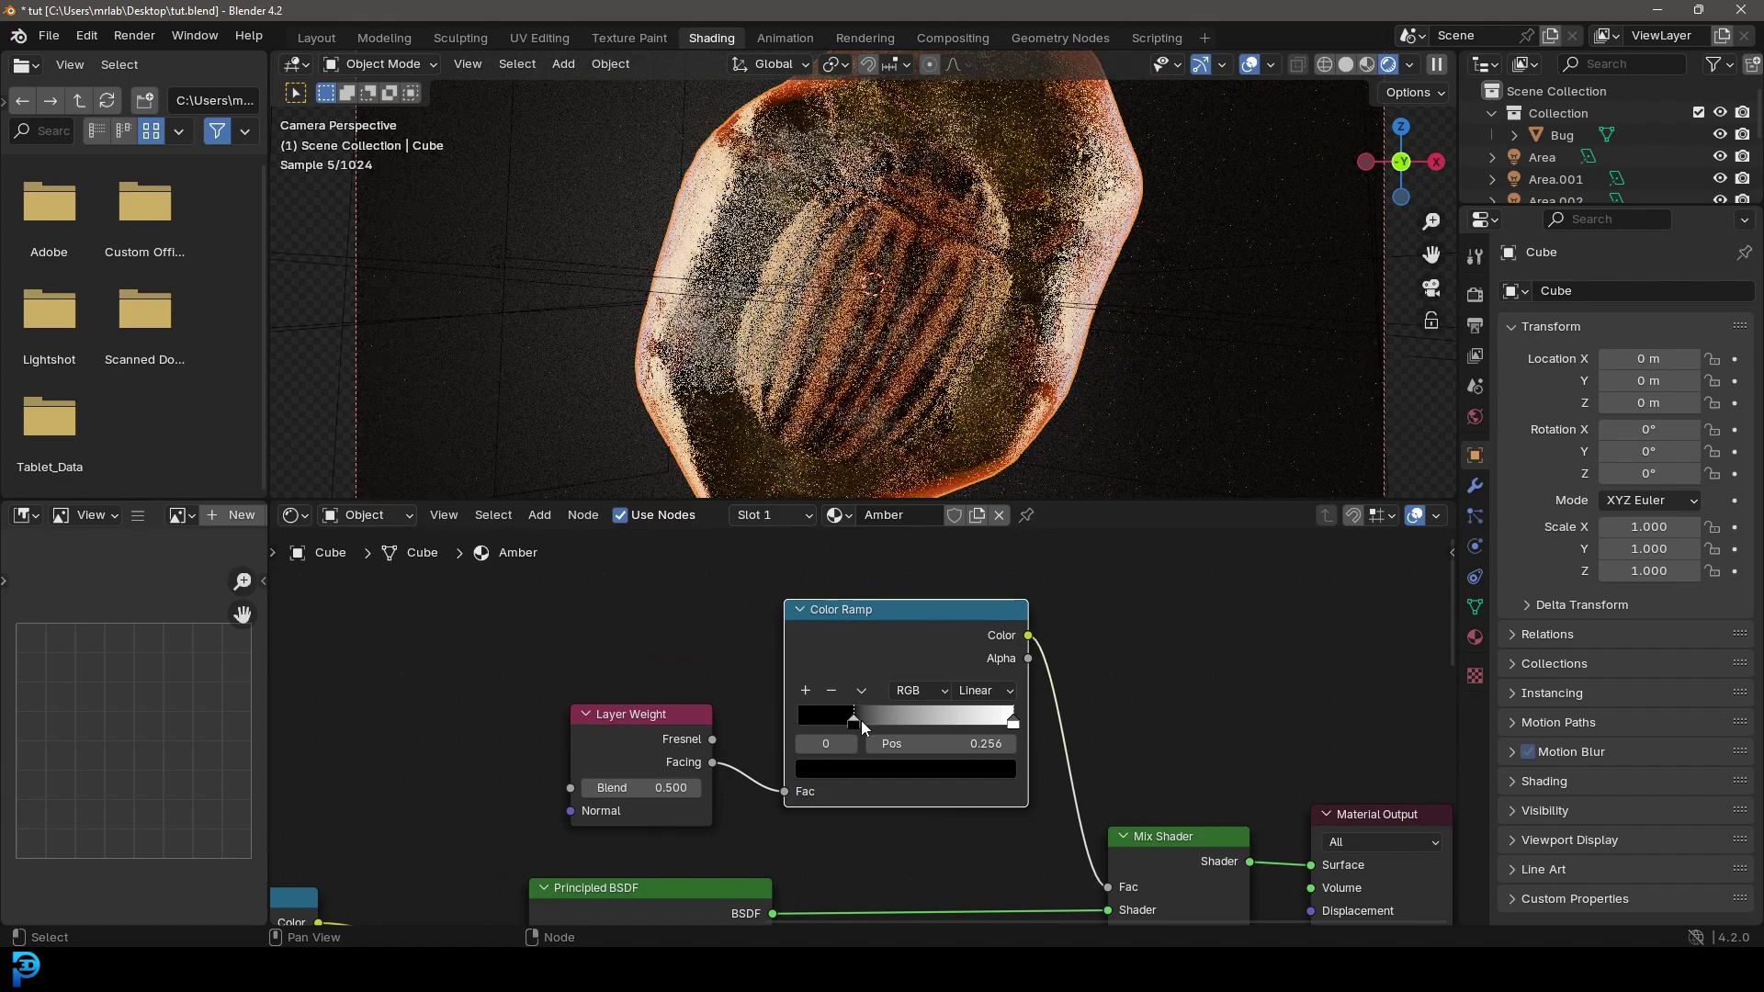
{"action": "left_click_drag", "start_coordinate": [1013, 720], "coordinate": [928, 735]}
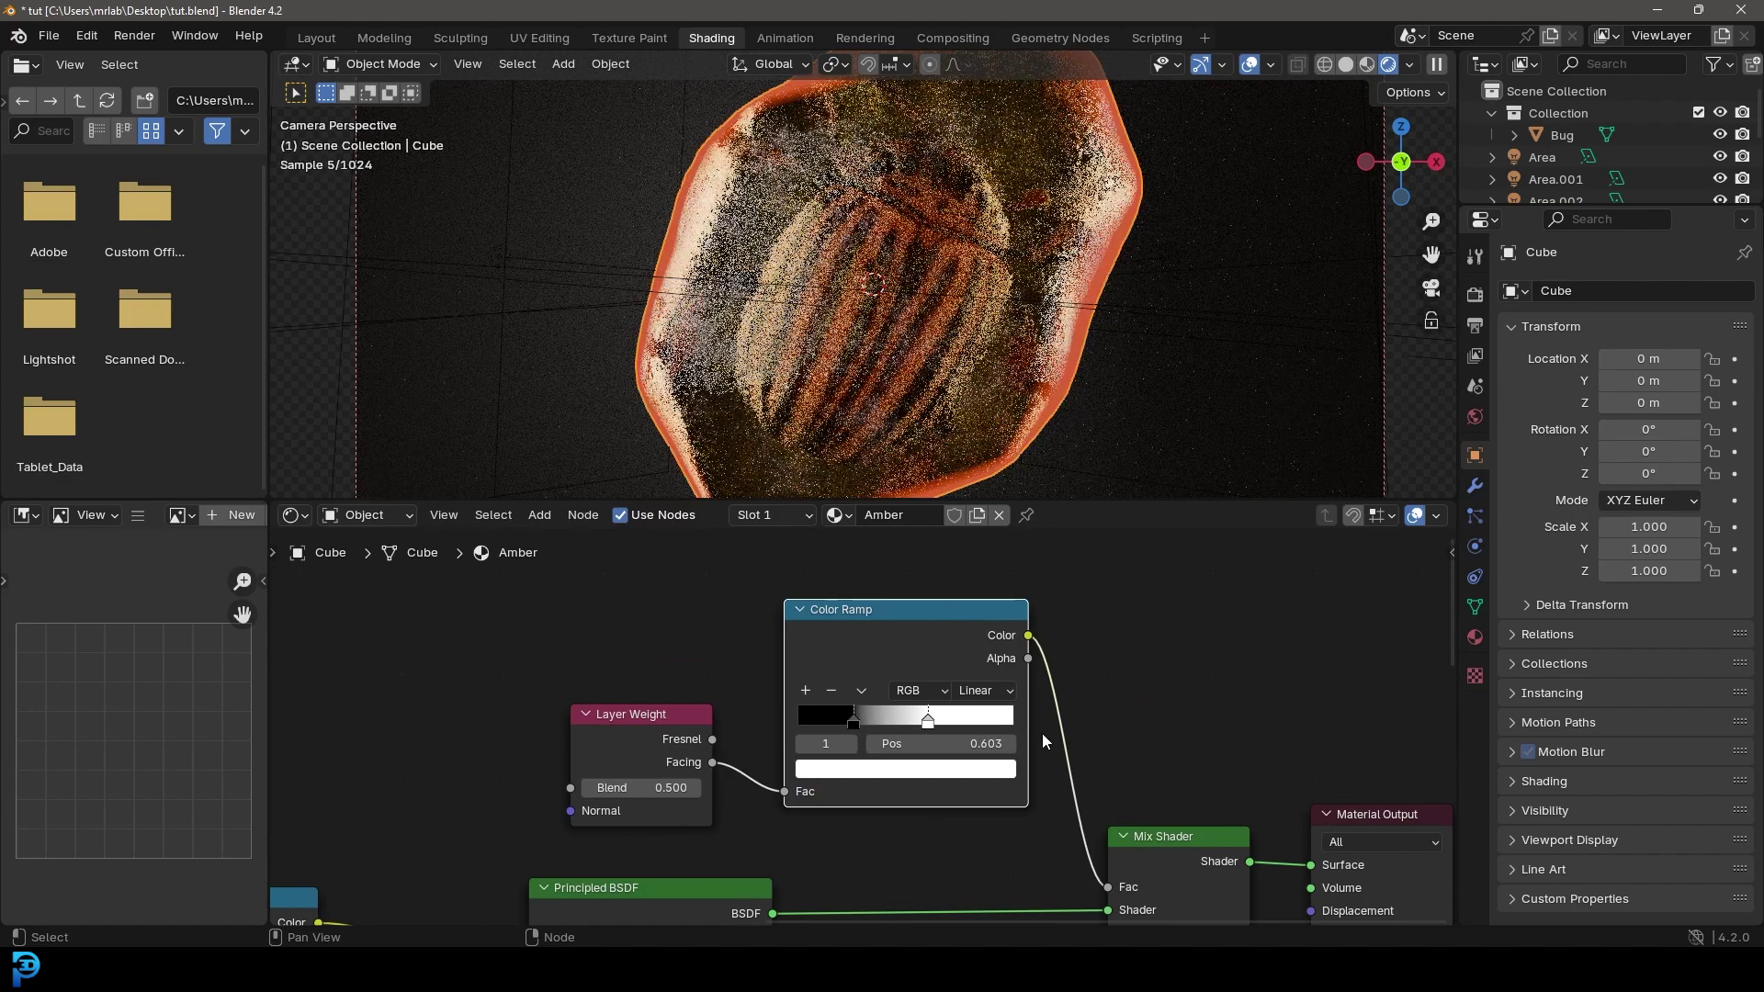
{"action": "left_click", "coordinate": [850, 723]}
{"action": "left_click_drag", "start_coordinate": [848, 718], "coordinate": [900, 726]}
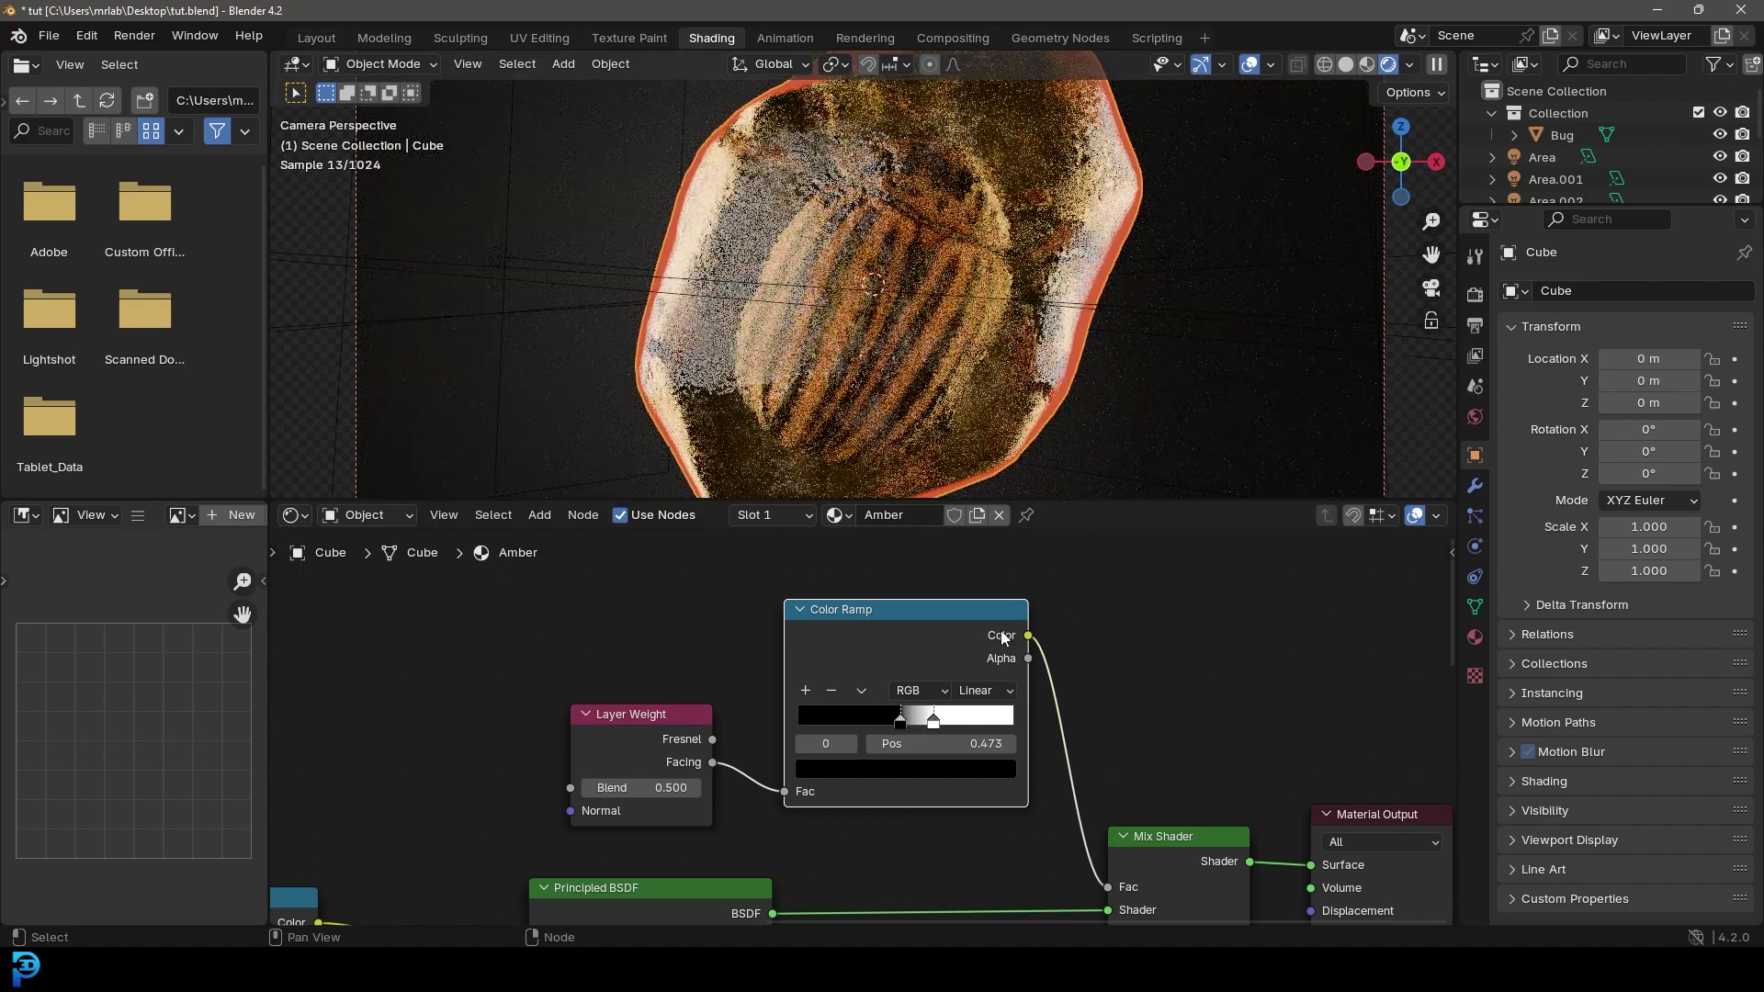
{"action": "left_click_drag", "start_coordinate": [933, 721], "coordinate": [960, 724]}
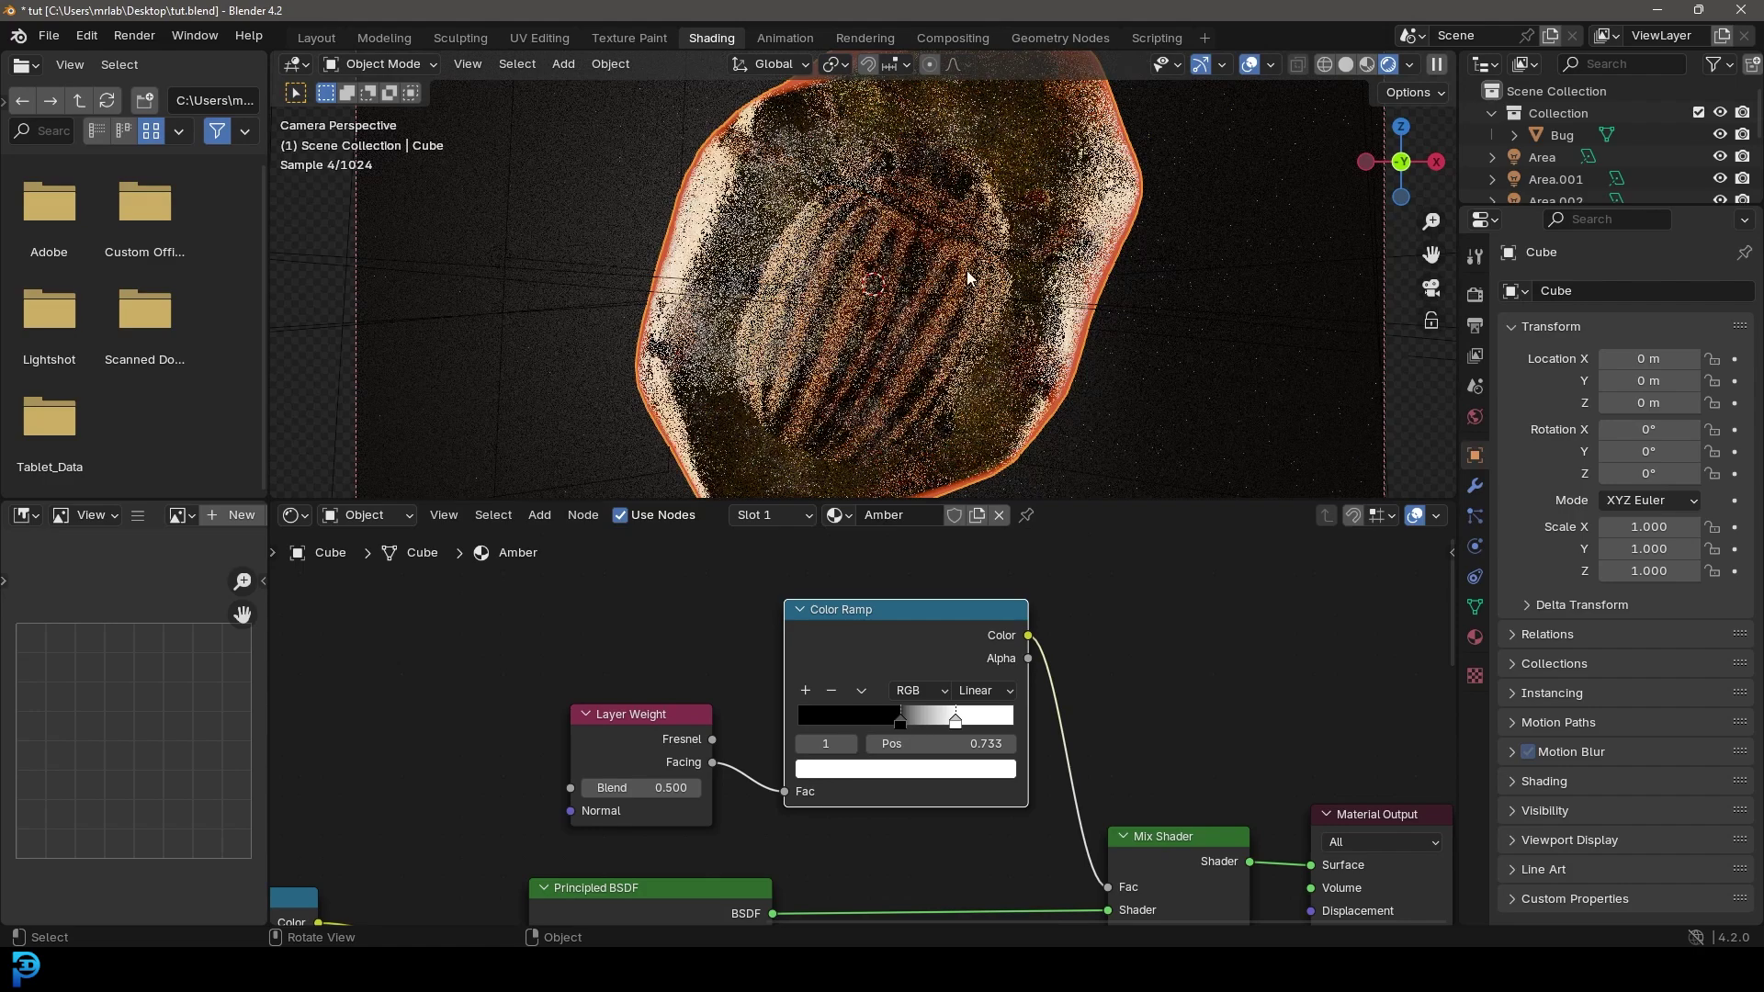
{"action": "scroll", "coordinate": [1023, 258], "scroll_direction": "down", "scroll_amount": 2}
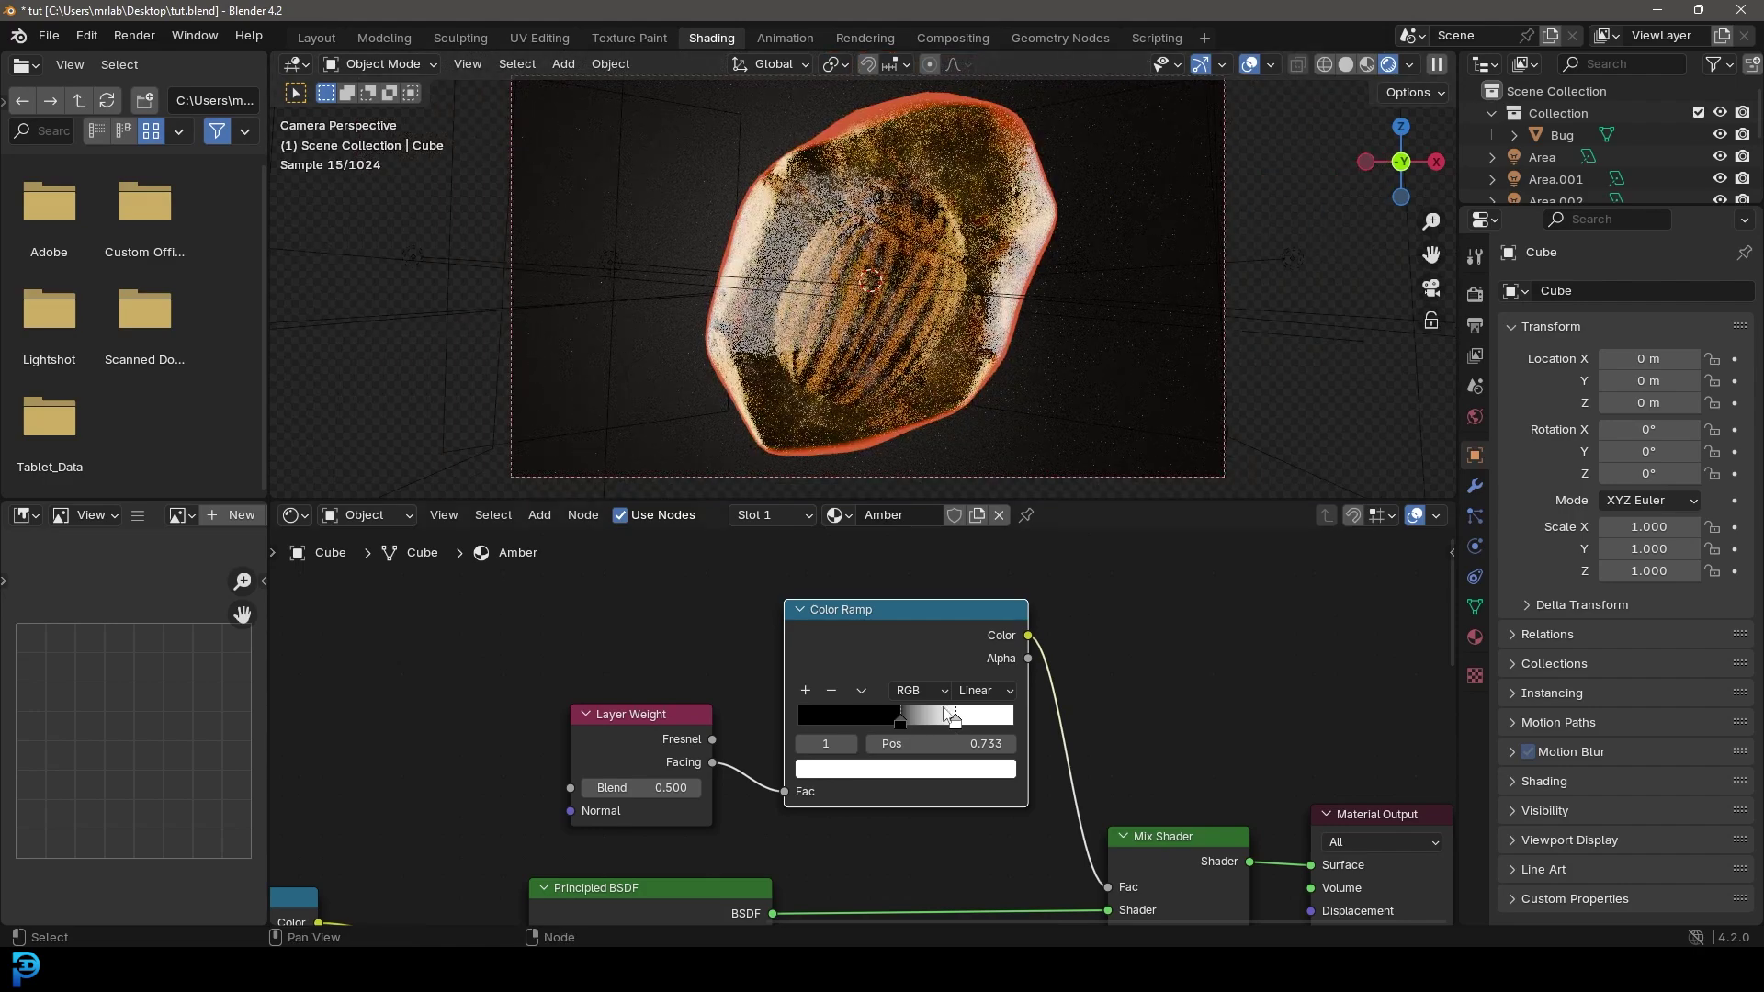
{"action": "left_click_drag", "start_coordinate": [952, 725], "coordinate": [900, 732]}
{"action": "left_click", "coordinate": [984, 690]}
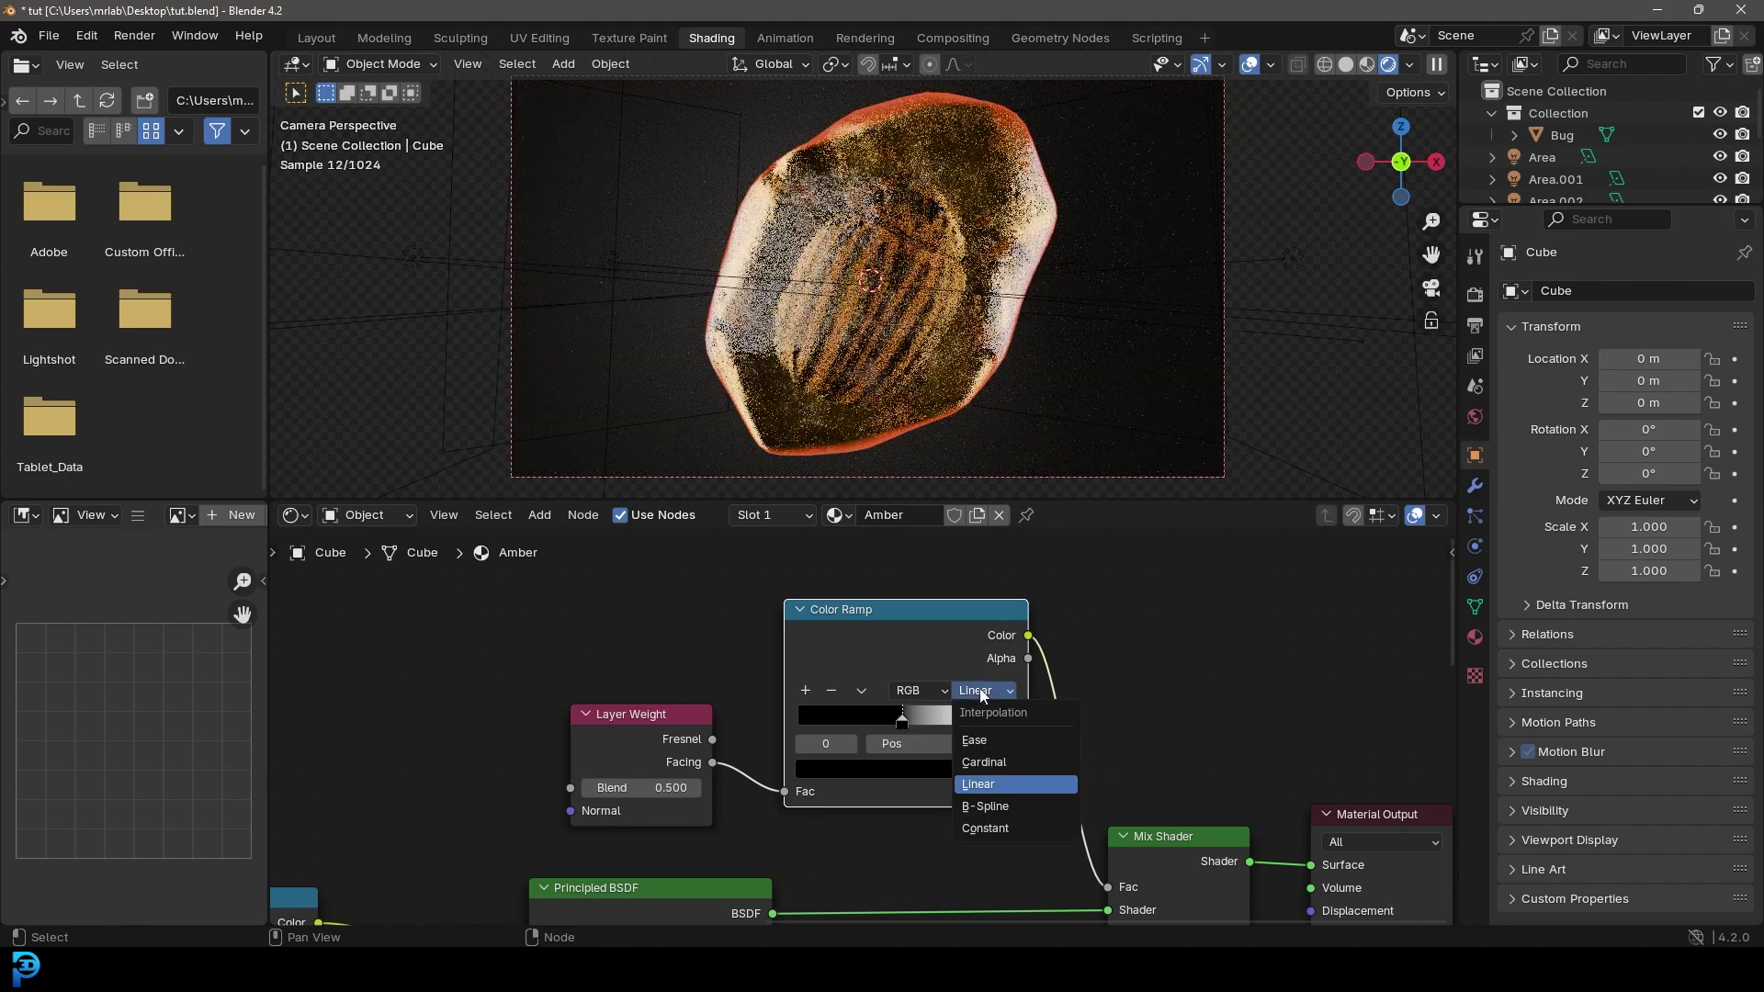
{"action": "left_click", "coordinate": [990, 803]}
{"action": "left_click_drag", "start_coordinate": [983, 723], "coordinate": [1038, 720]}
{"action": "mouse_move", "coordinate": [913, 718]}
{"action": "left_mouse_down"}
{"action": "mouse_move", "coordinate": [951, 721]}
{"action": "mouse_move", "coordinate": [873, 720]}
{"action": "mouse_move", "coordinate": [935, 725]}
{"action": "left_mouse_up"}
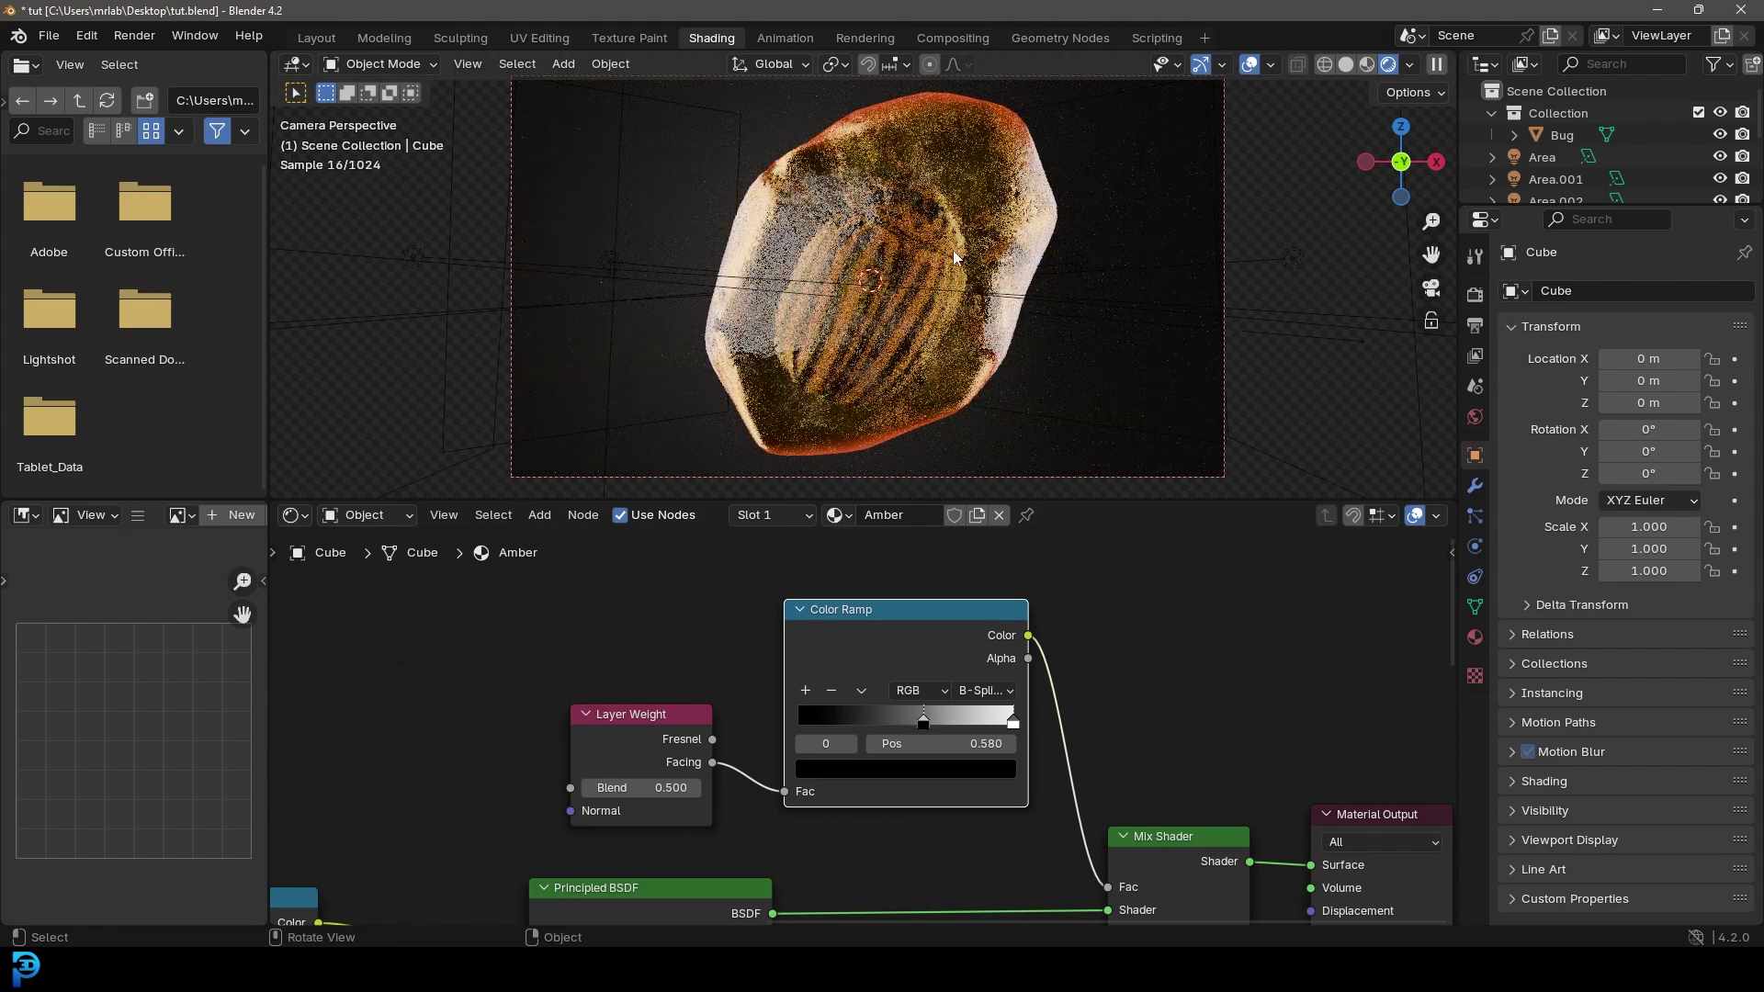
Add a Volume Absorption node and connect it to the Material Output's Volume input
{"action": "middle_click_drag", "start_coordinate": [1086, 725], "coordinate": [644, 573]}
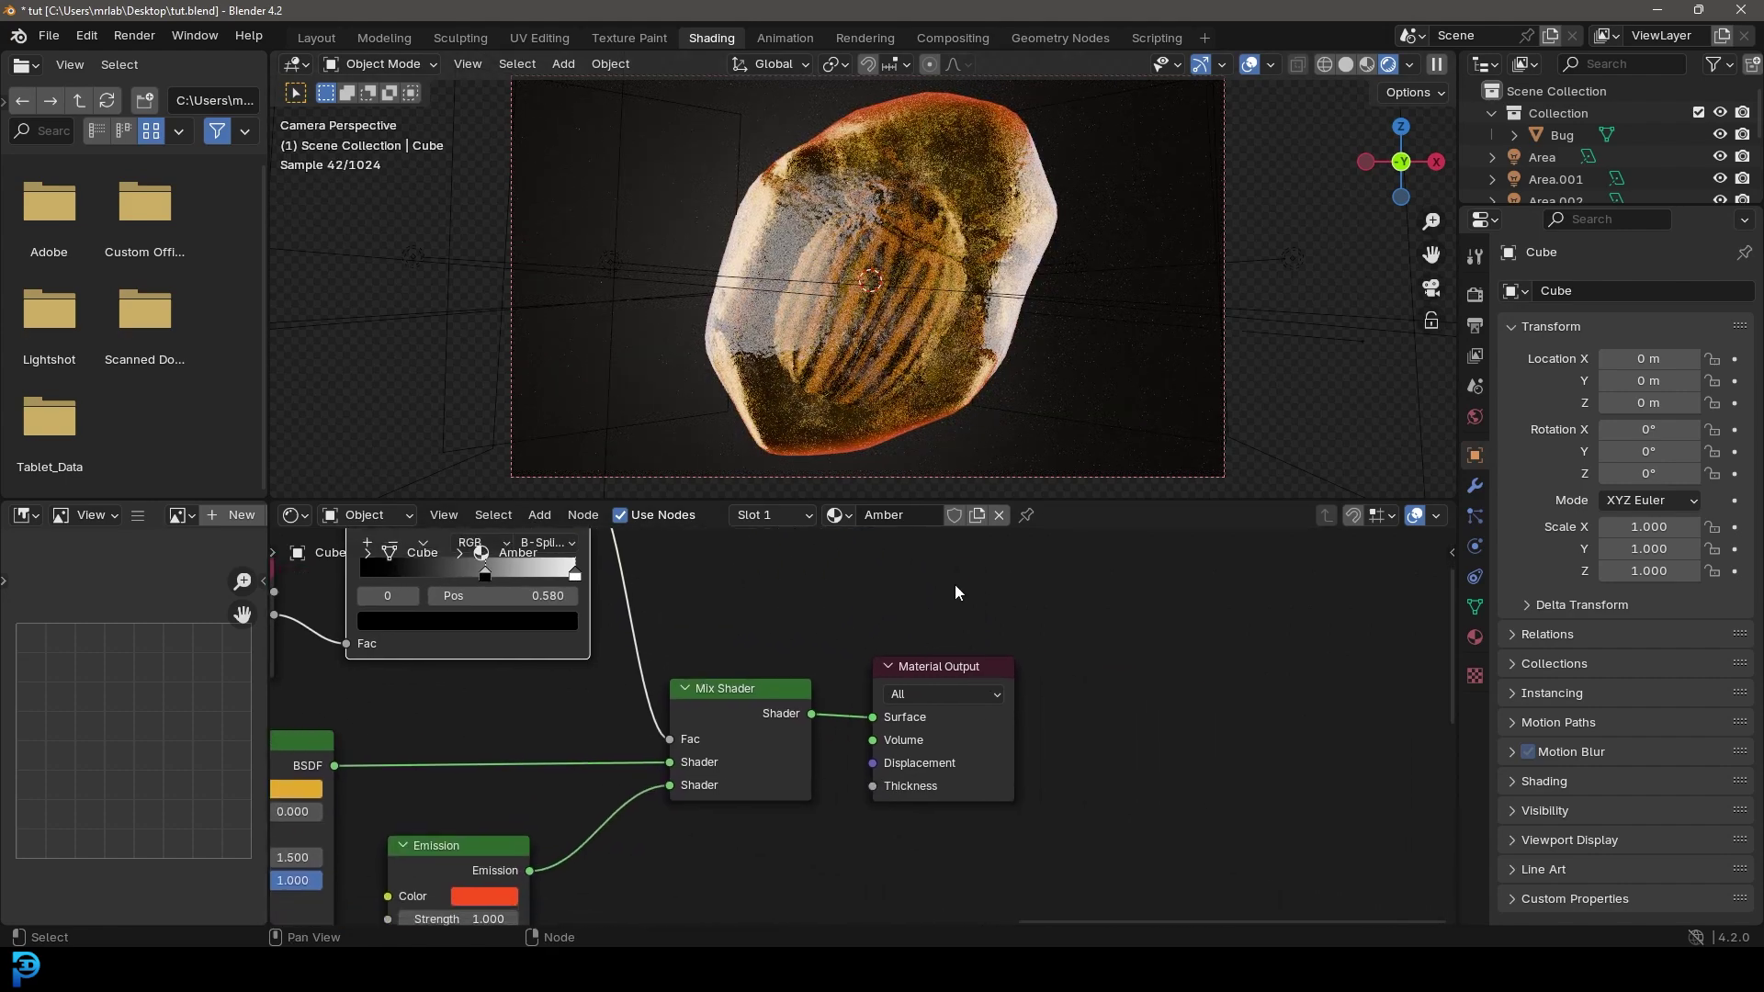
{"action": "left_click_drag", "start_coordinate": [939, 667], "coordinate": [1286, 662]}
{"action": "middle_click_drag", "start_coordinate": [1018, 704], "coordinate": [862, 597]}
{"action": "scroll", "coordinate": [1084, 564], "scroll_direction": "up", "scroll_amount": 1}
{"action": "middle_click_drag", "start_coordinate": [986, 586], "coordinate": [1004, 640]}
{"action": "scroll", "coordinate": [1001, 638], "scroll_direction": "up", "scroll_amount": 1}
{"action": "key", "text": "shift+a"}
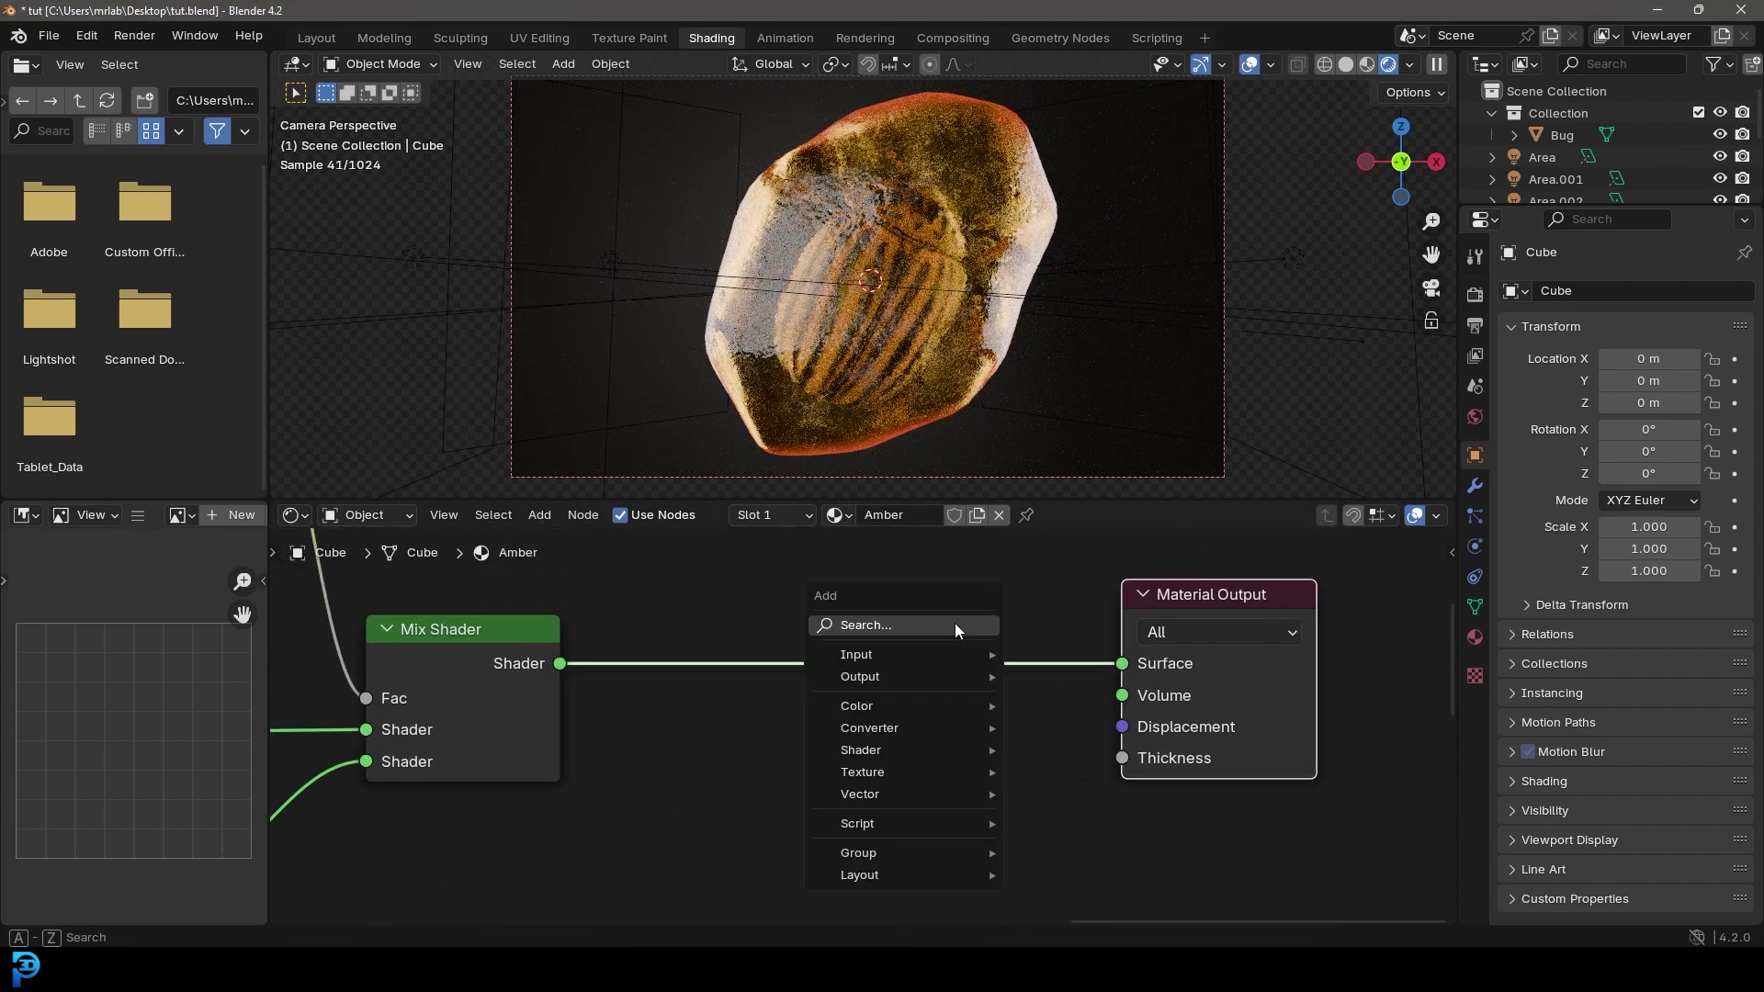
{"action": "left_click", "coordinate": [956, 623]}
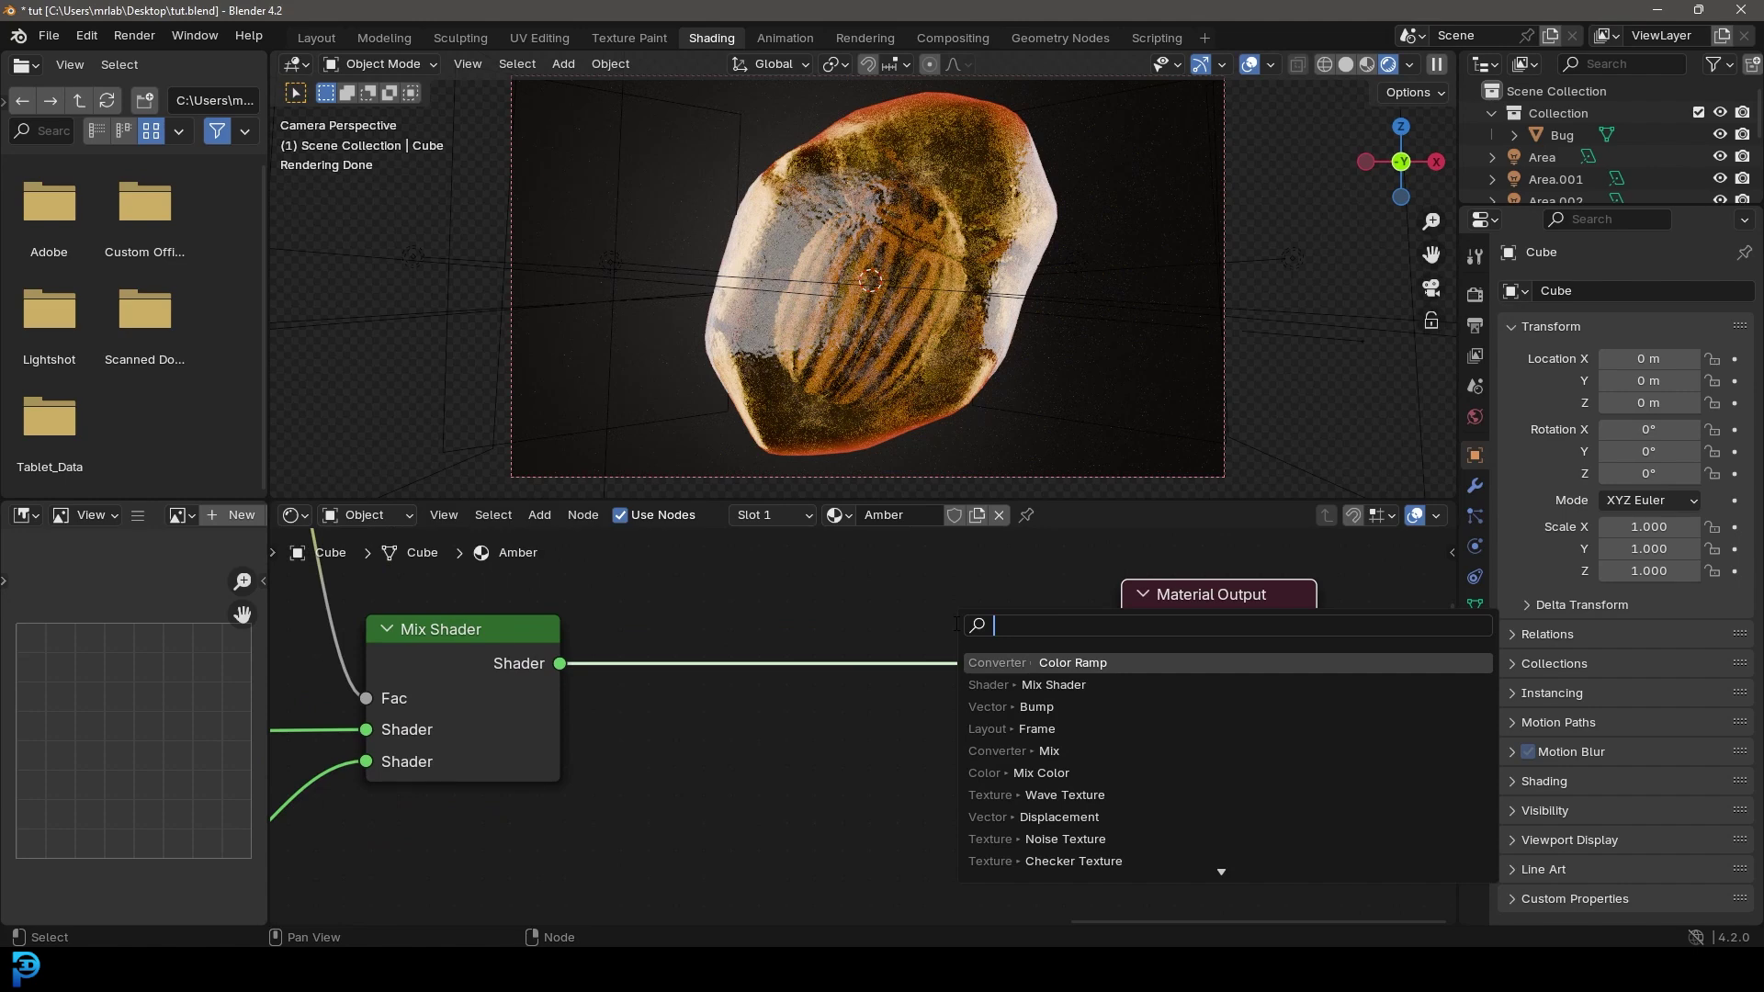
{"action": "type", "text": "volum"}
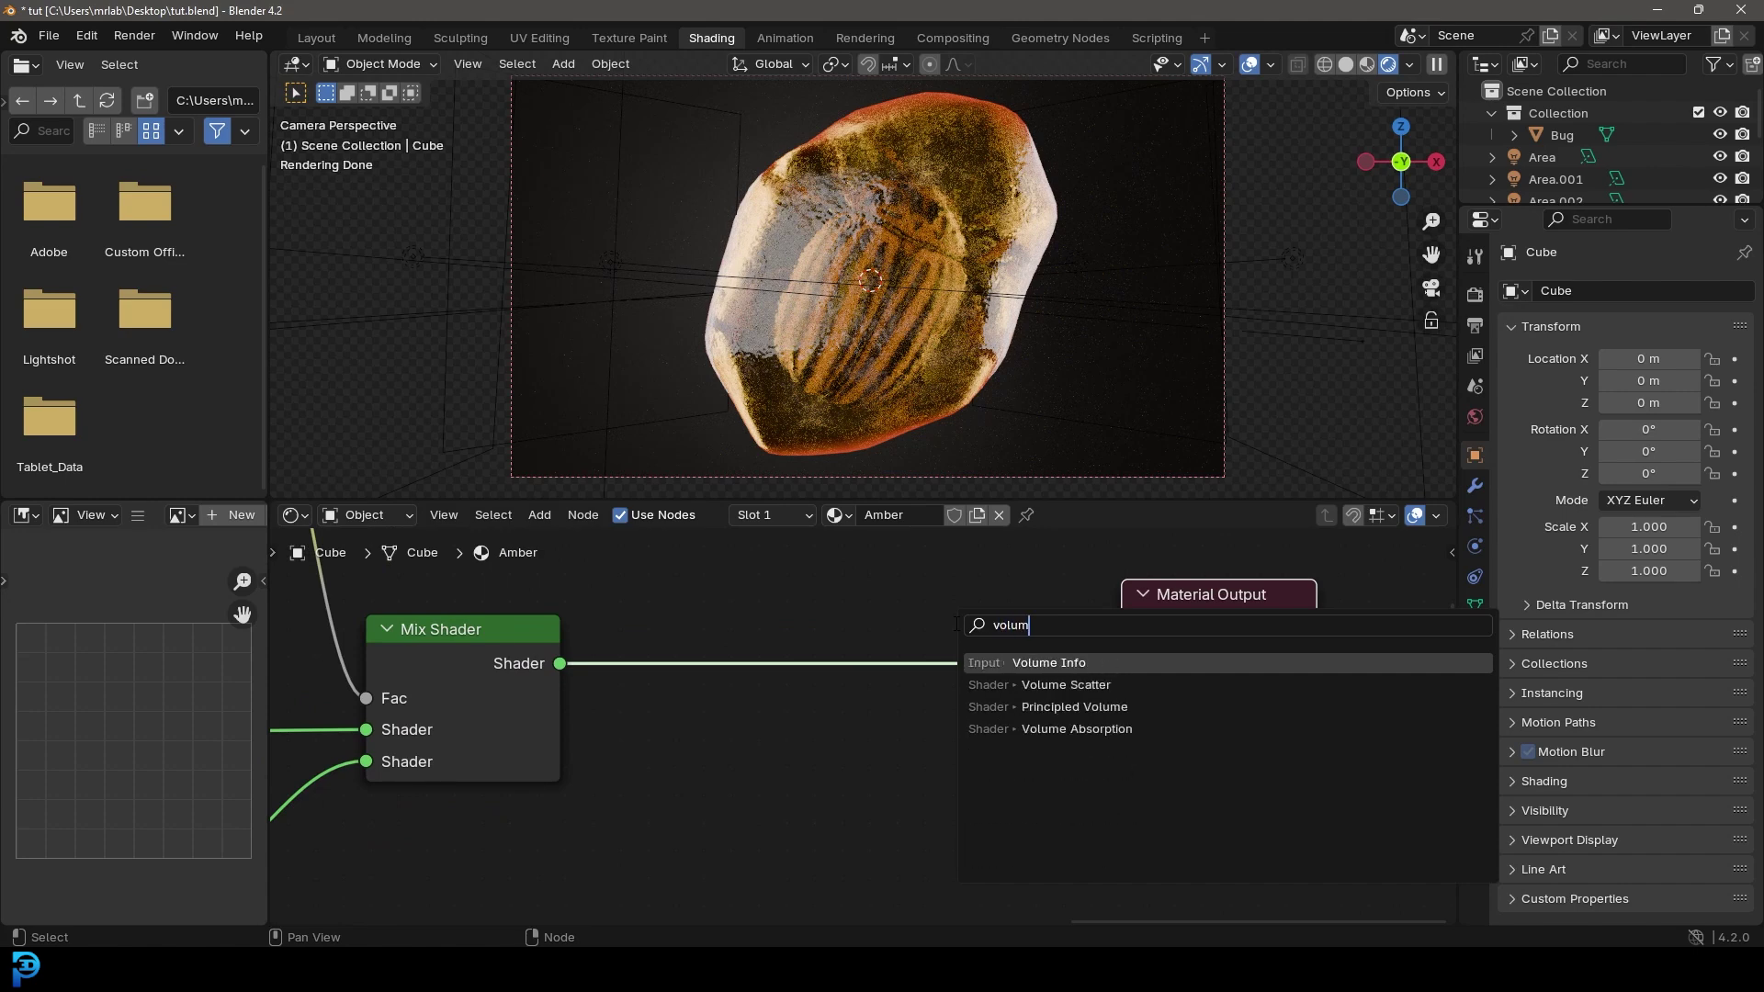
{"action": "left_click", "coordinate": [1066, 728]}
{"action": "left_click", "coordinate": [920, 779]}
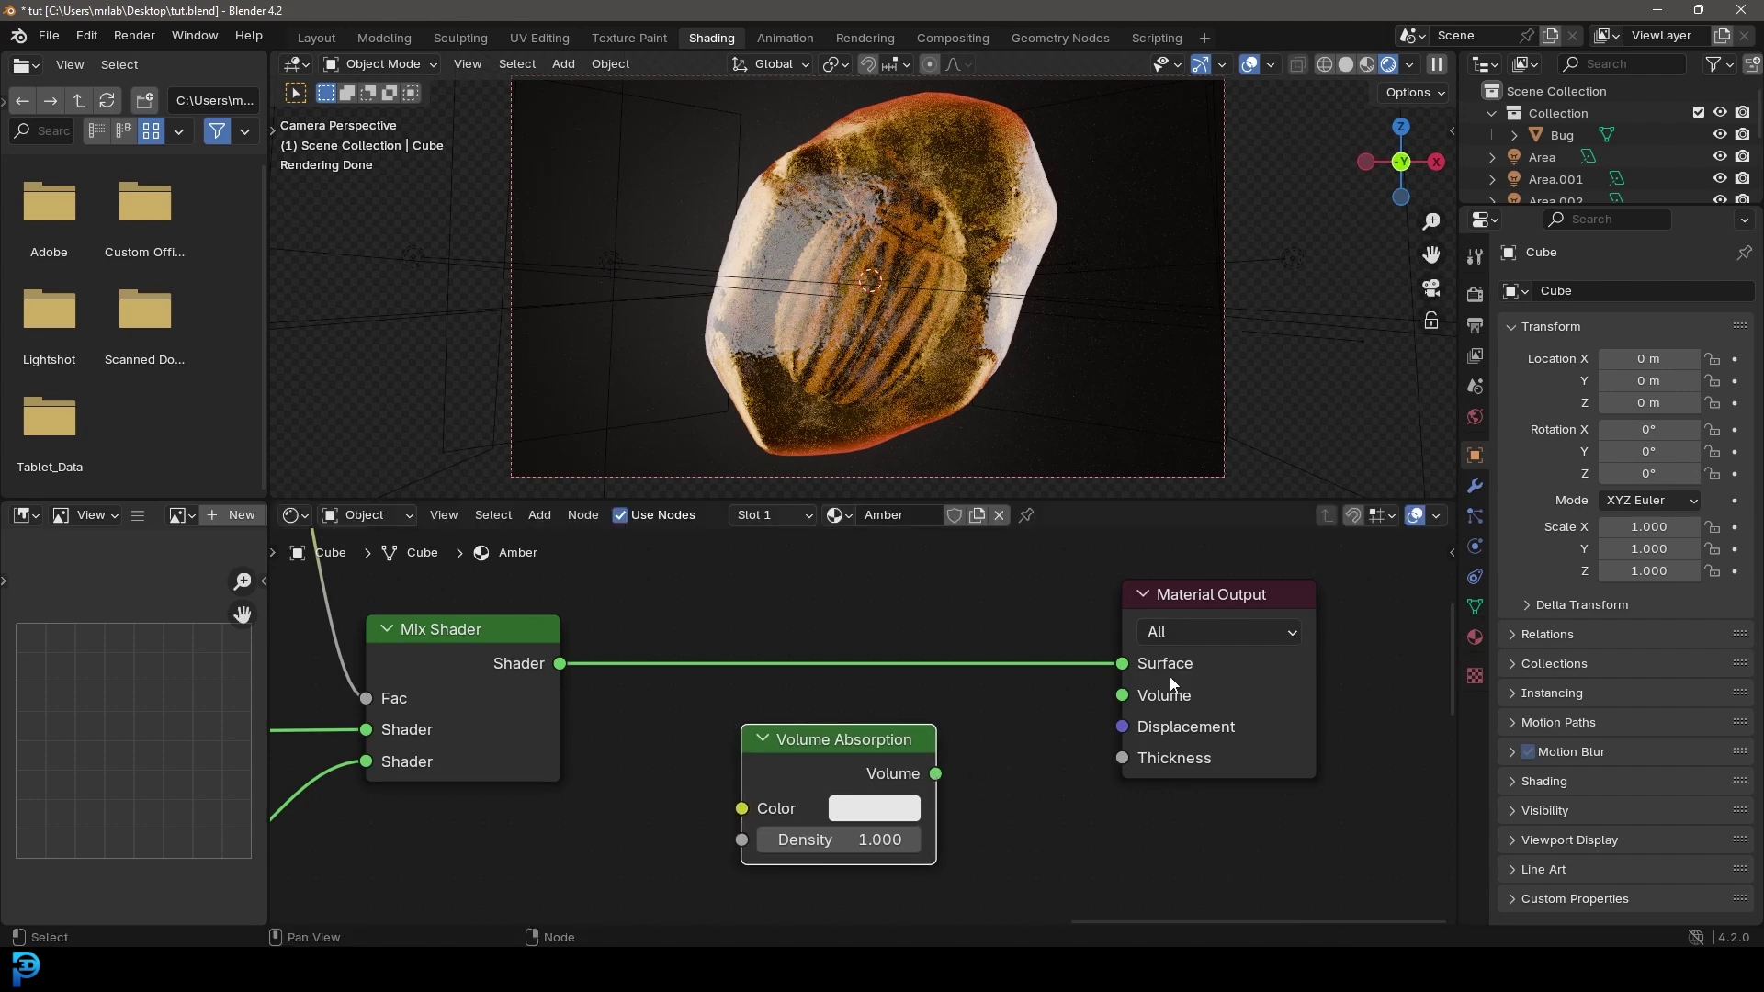
{"action": "left_click_drag", "start_coordinate": [935, 774], "coordinate": [1107, 698]}
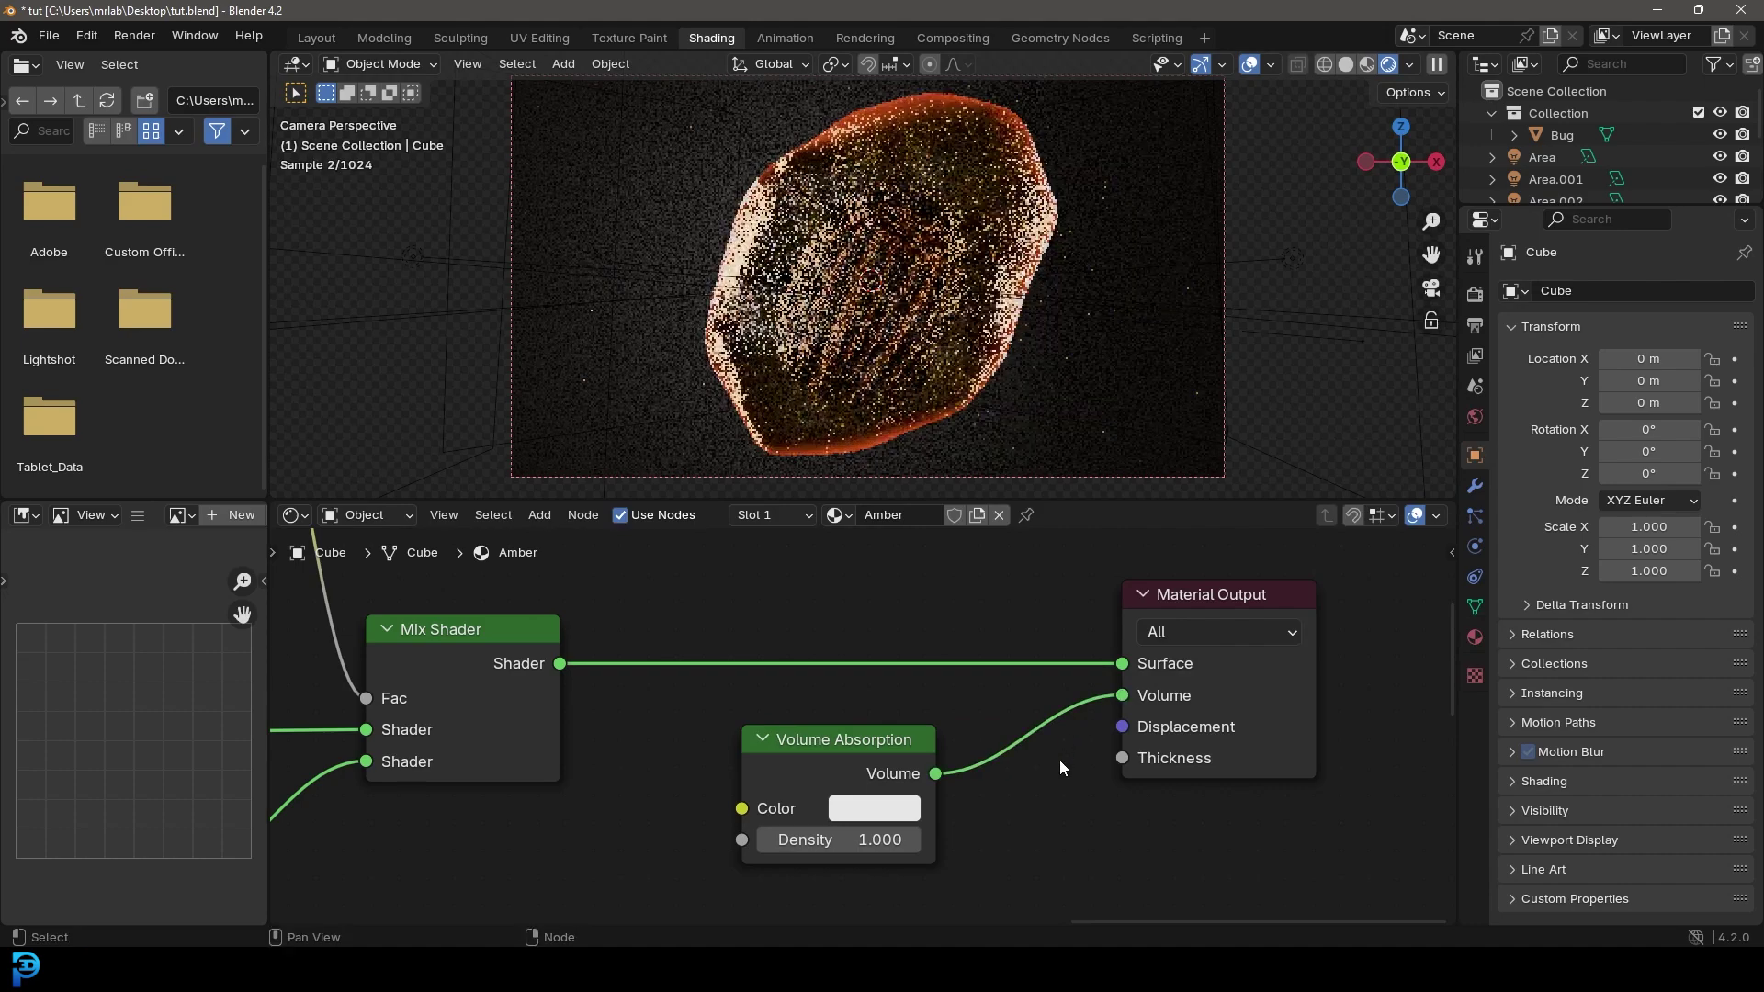
Set the Volume Absorption Density to 3 and its colour to full-brightness orange
{"action": "left_click", "coordinate": [846, 840]}
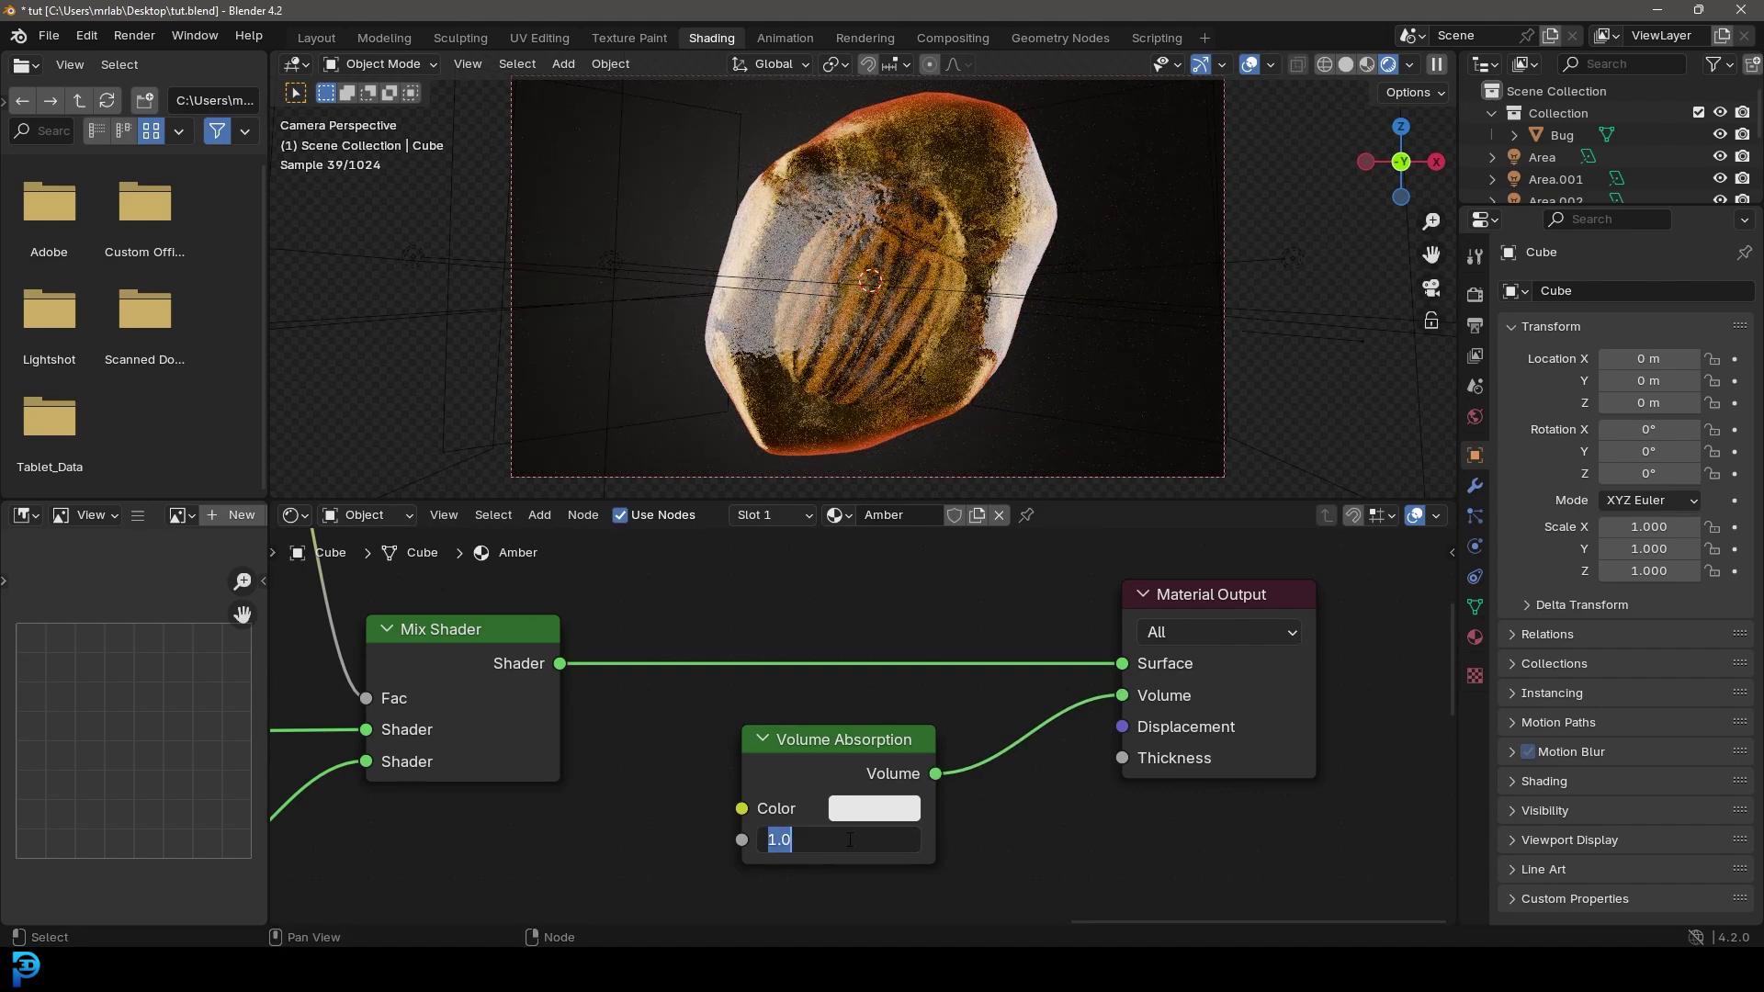
{"action": "type", "text": "3"}
{"action": "key", "text": "Return"}
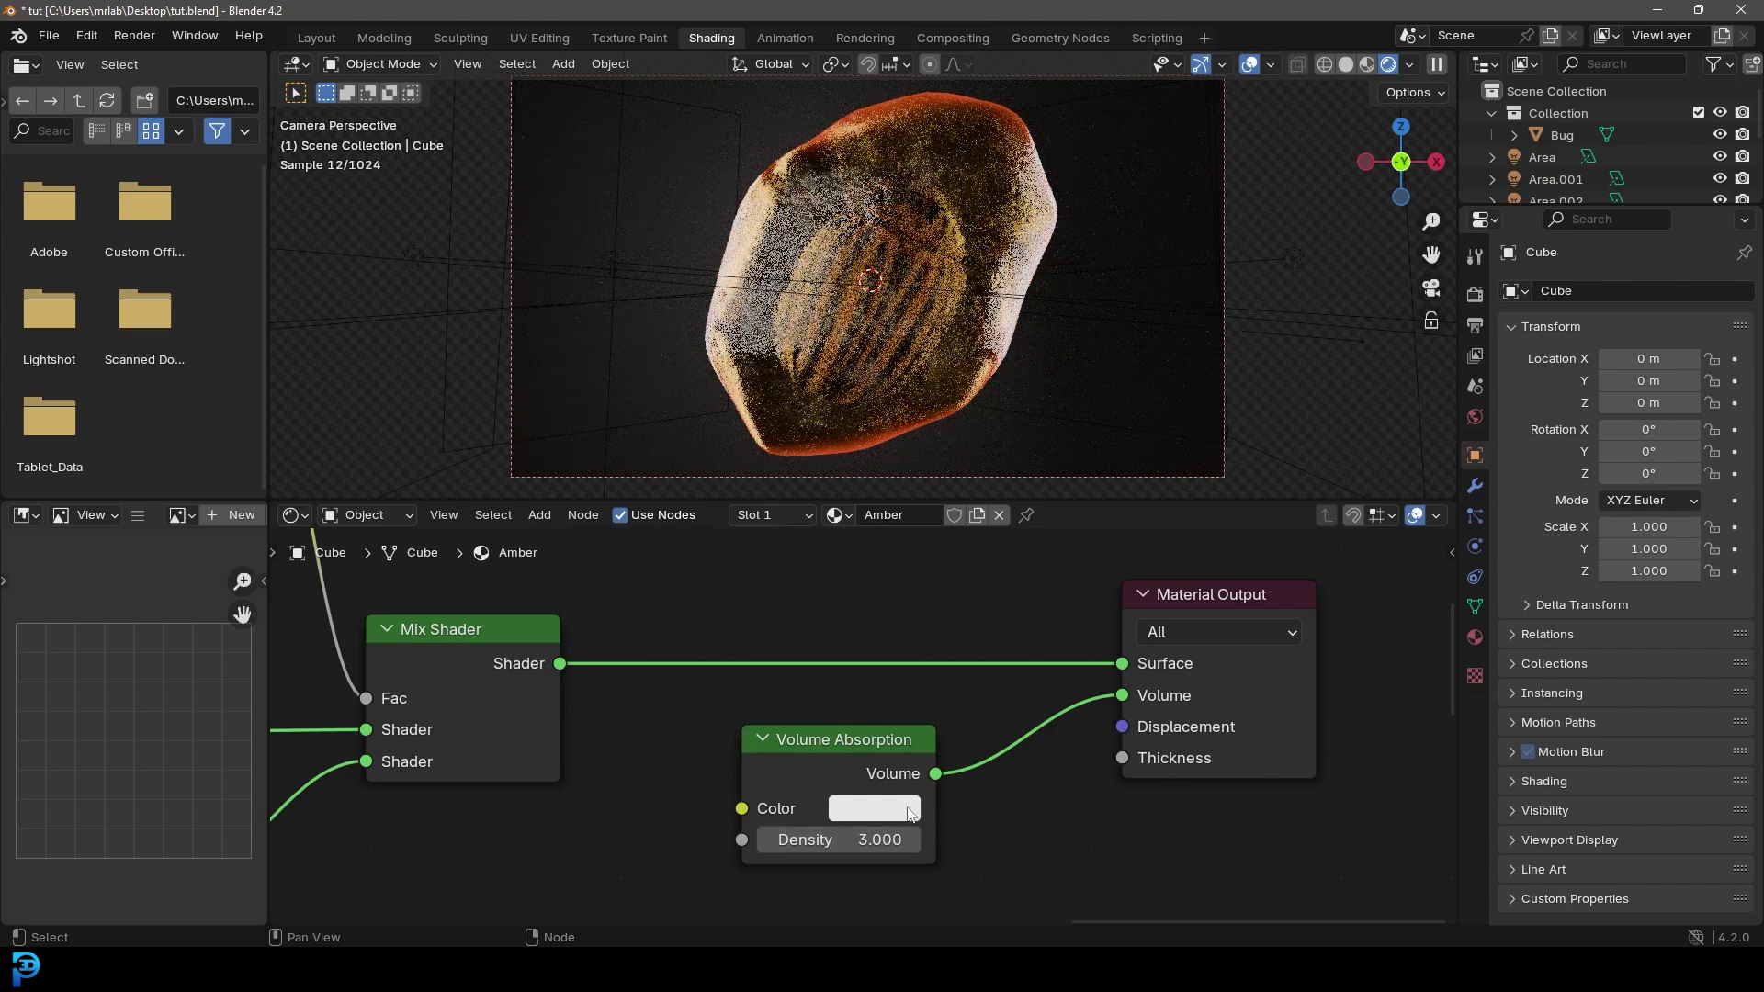
{"action": "left_click", "coordinate": [884, 812]}
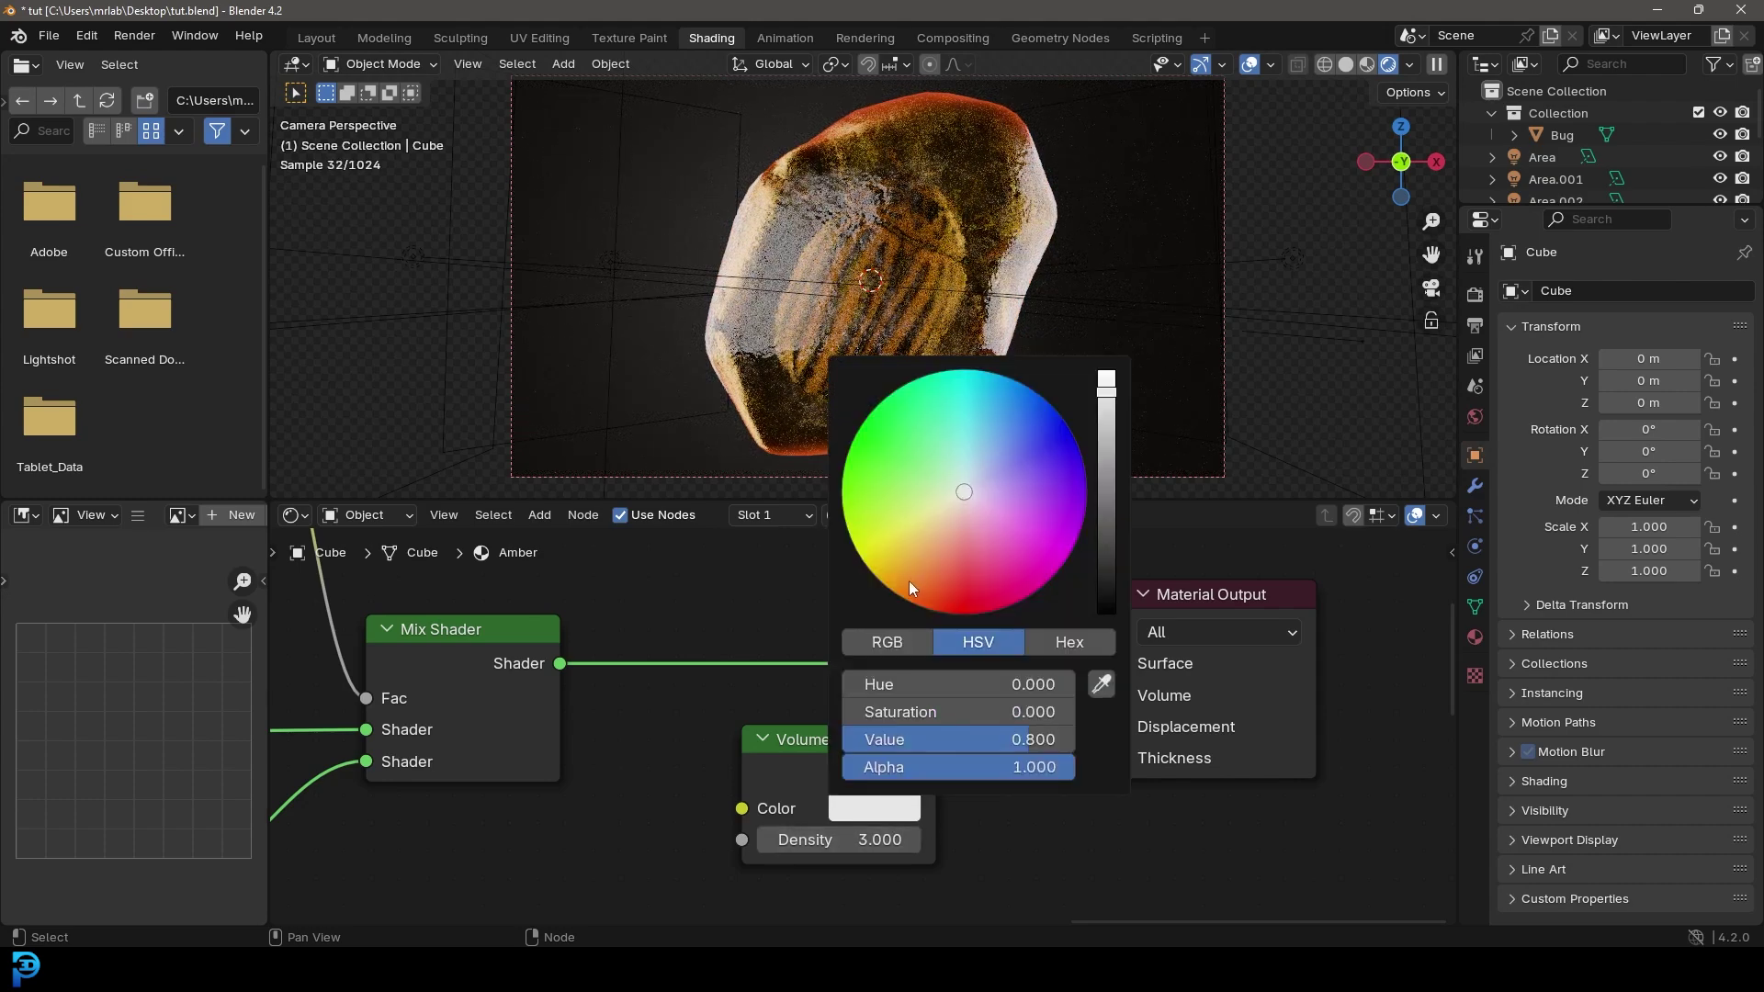
{"action": "left_click_drag", "start_coordinate": [907, 581], "coordinate": [898, 575]}
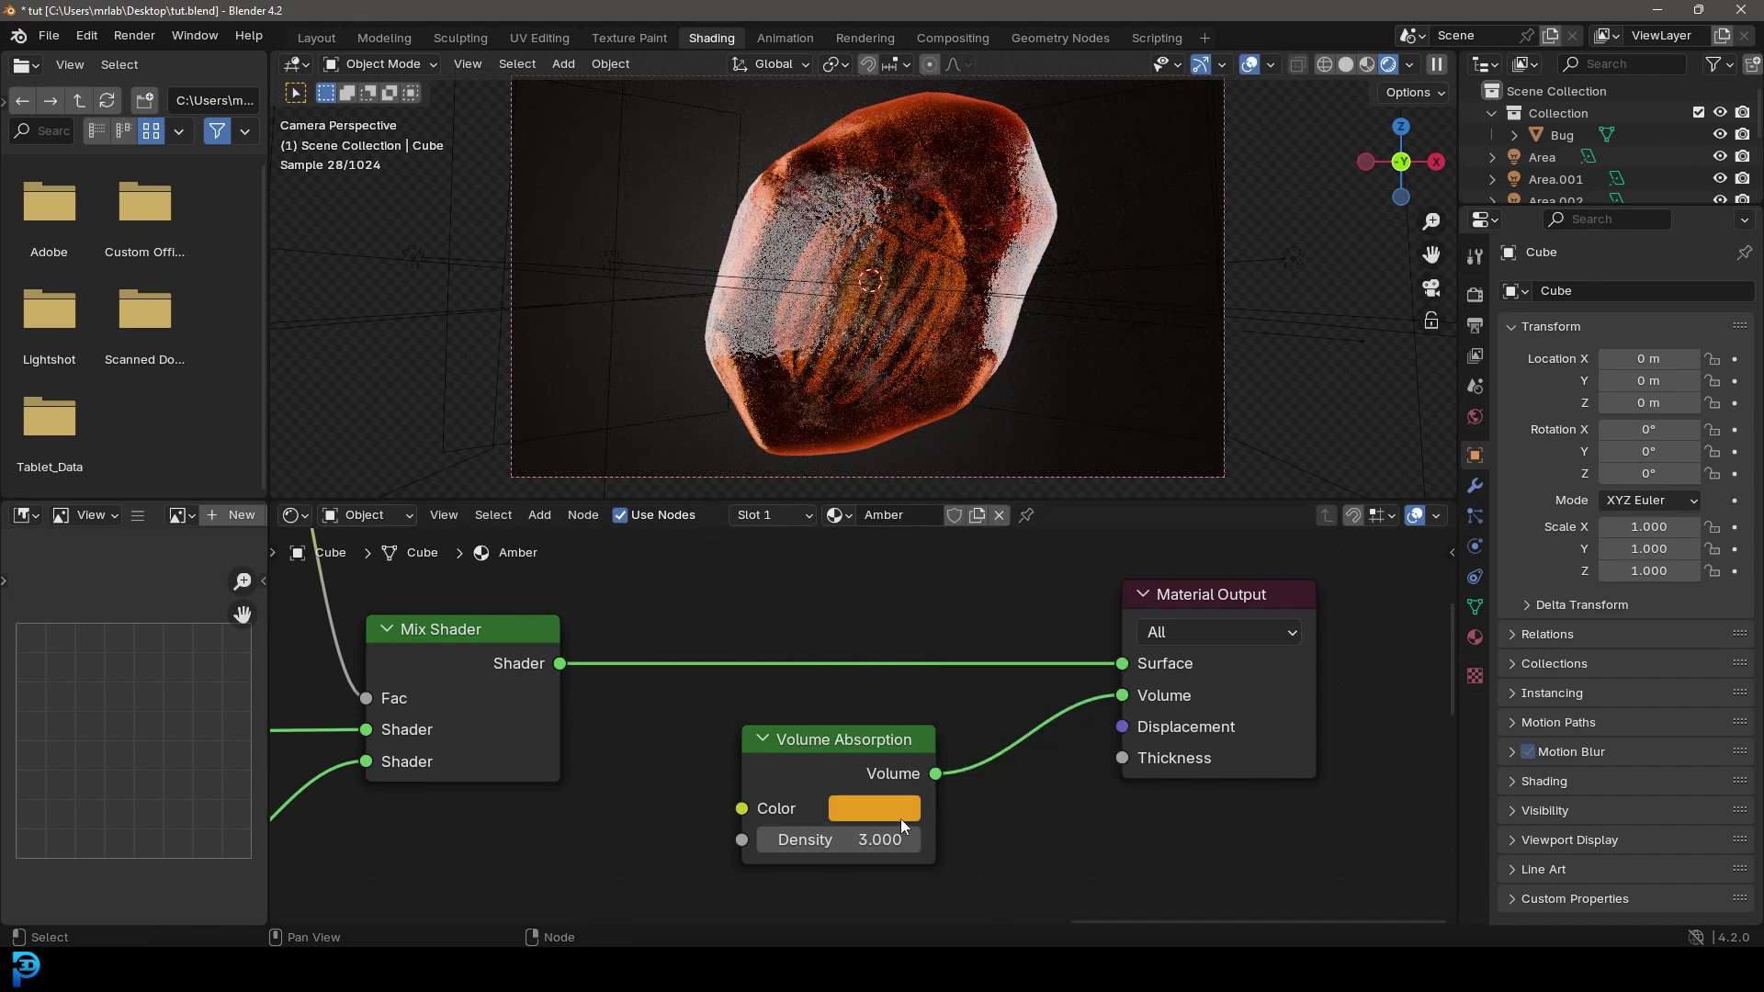
{"action": "left_click", "coordinate": [879, 809]}
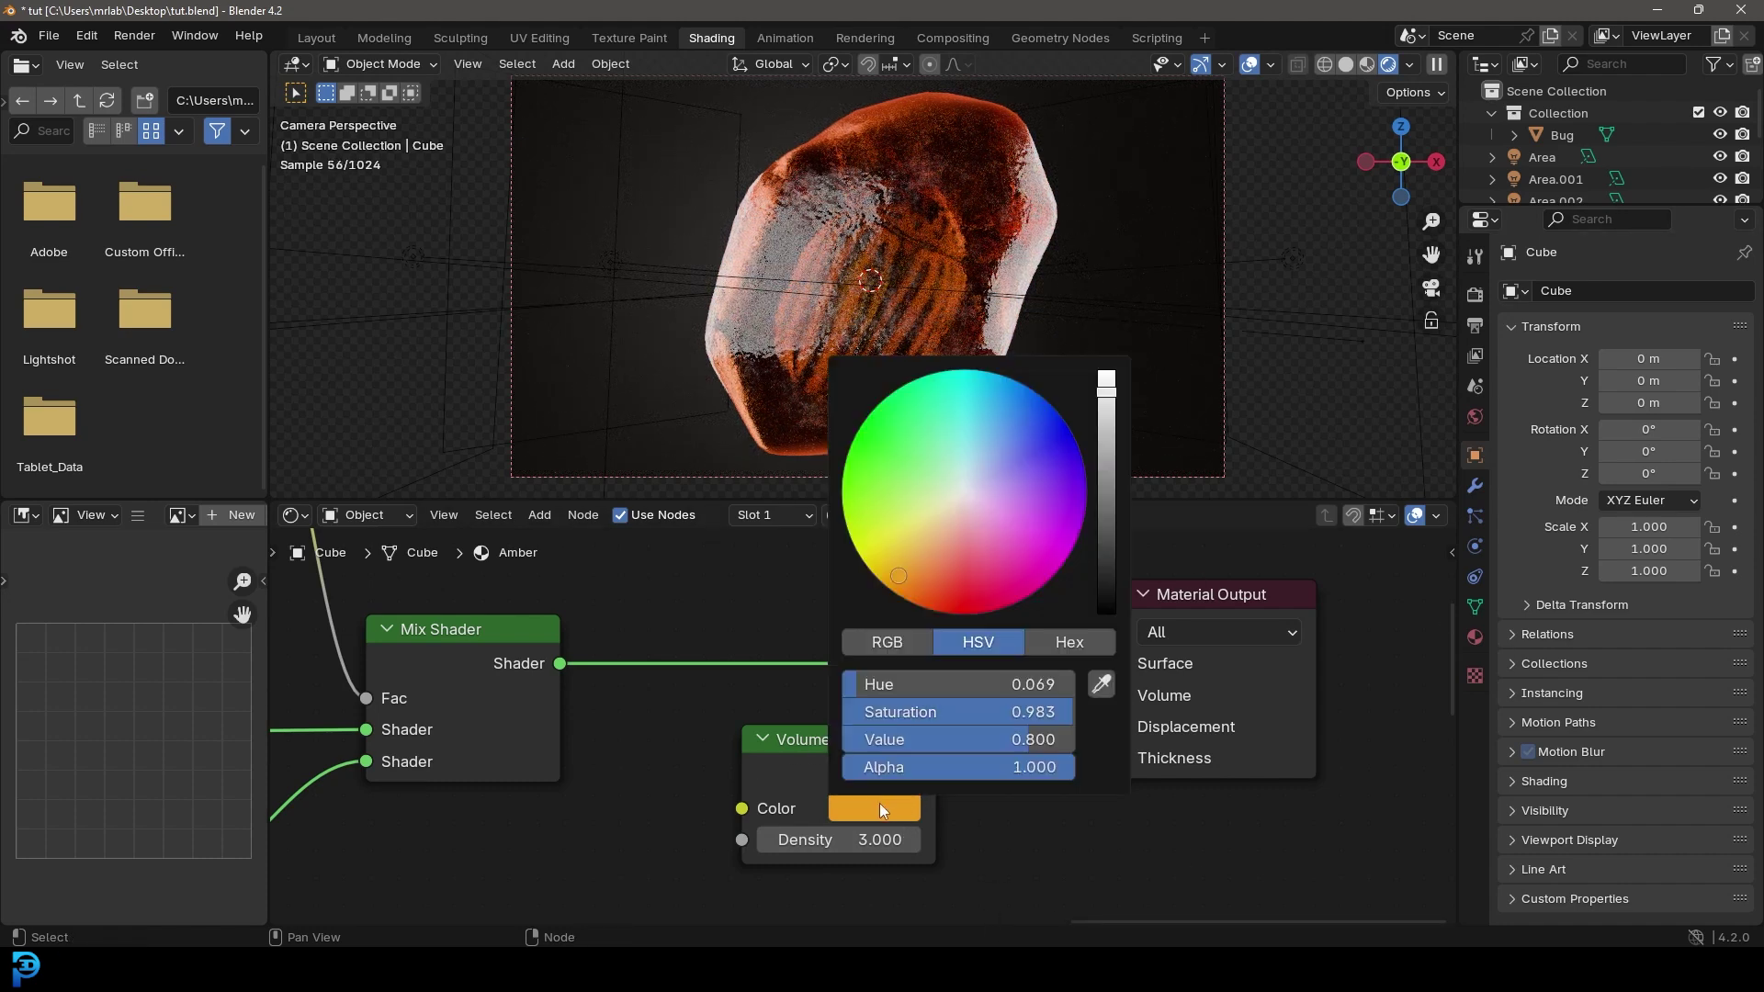
{"action": "left_click_drag", "start_coordinate": [1110, 383], "coordinate": [1109, 363]}
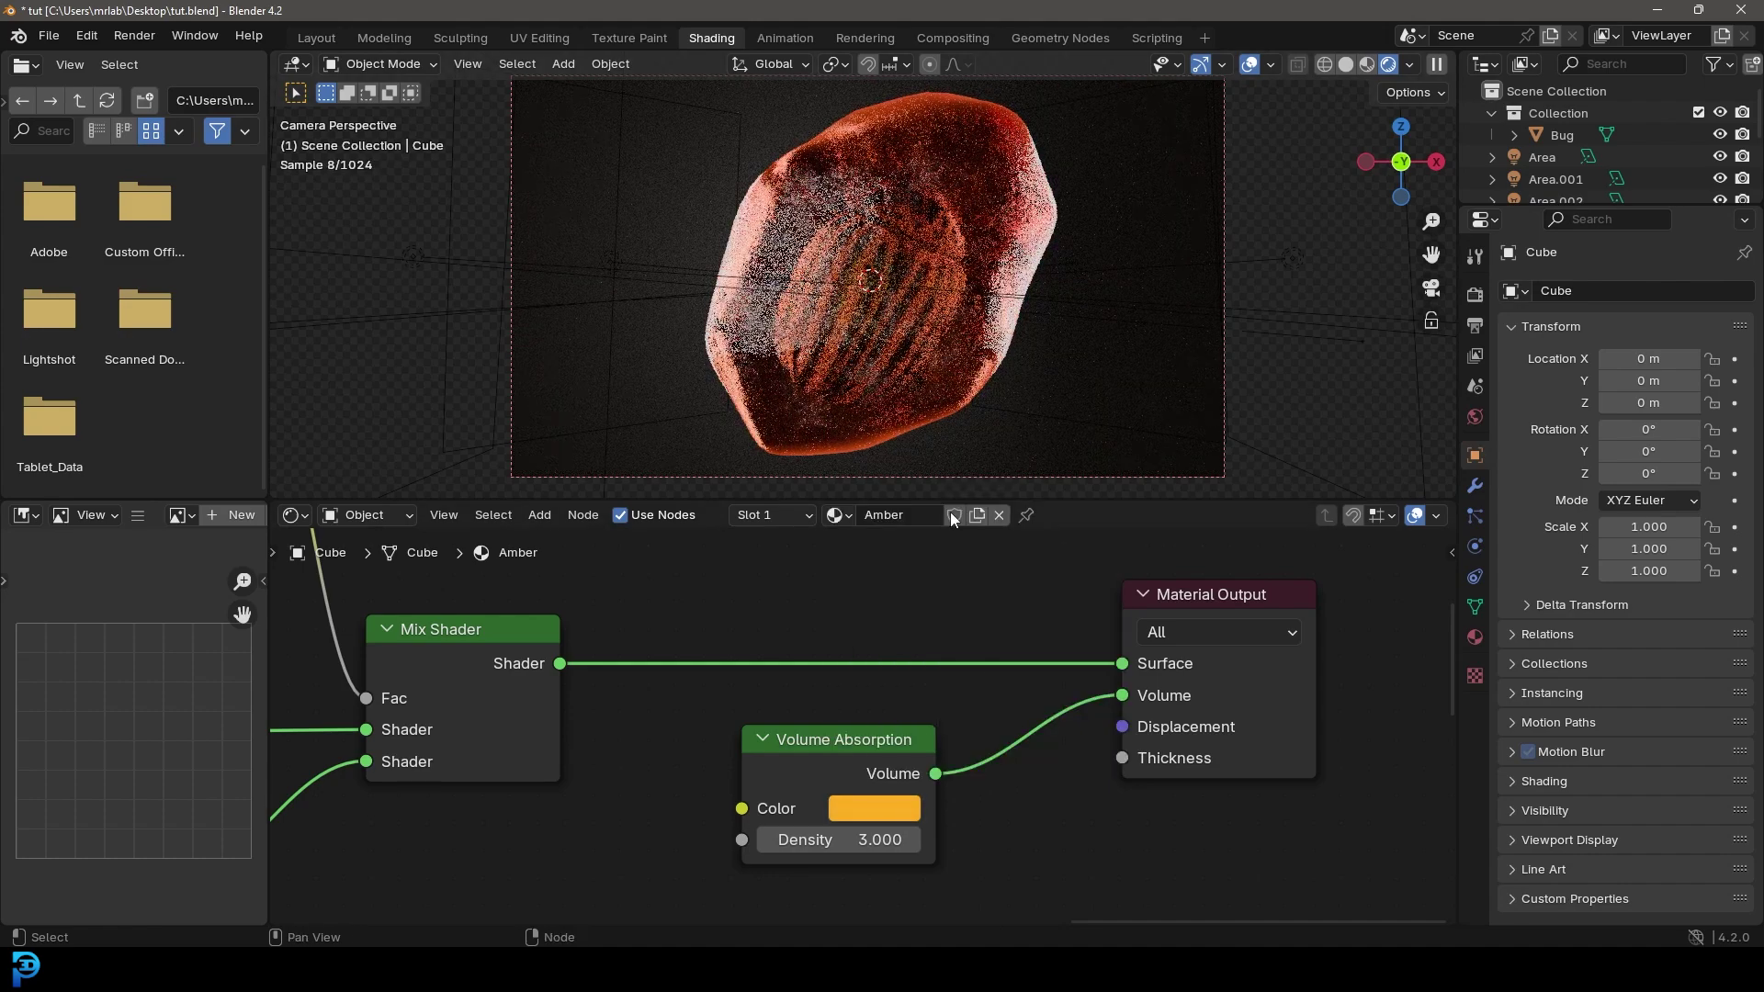
Change the Emission colour to orange and the Principled BSDF Base Color to yellow
{"action": "middle_click_drag", "start_coordinate": [771, 684], "coordinate": [1098, 664]}
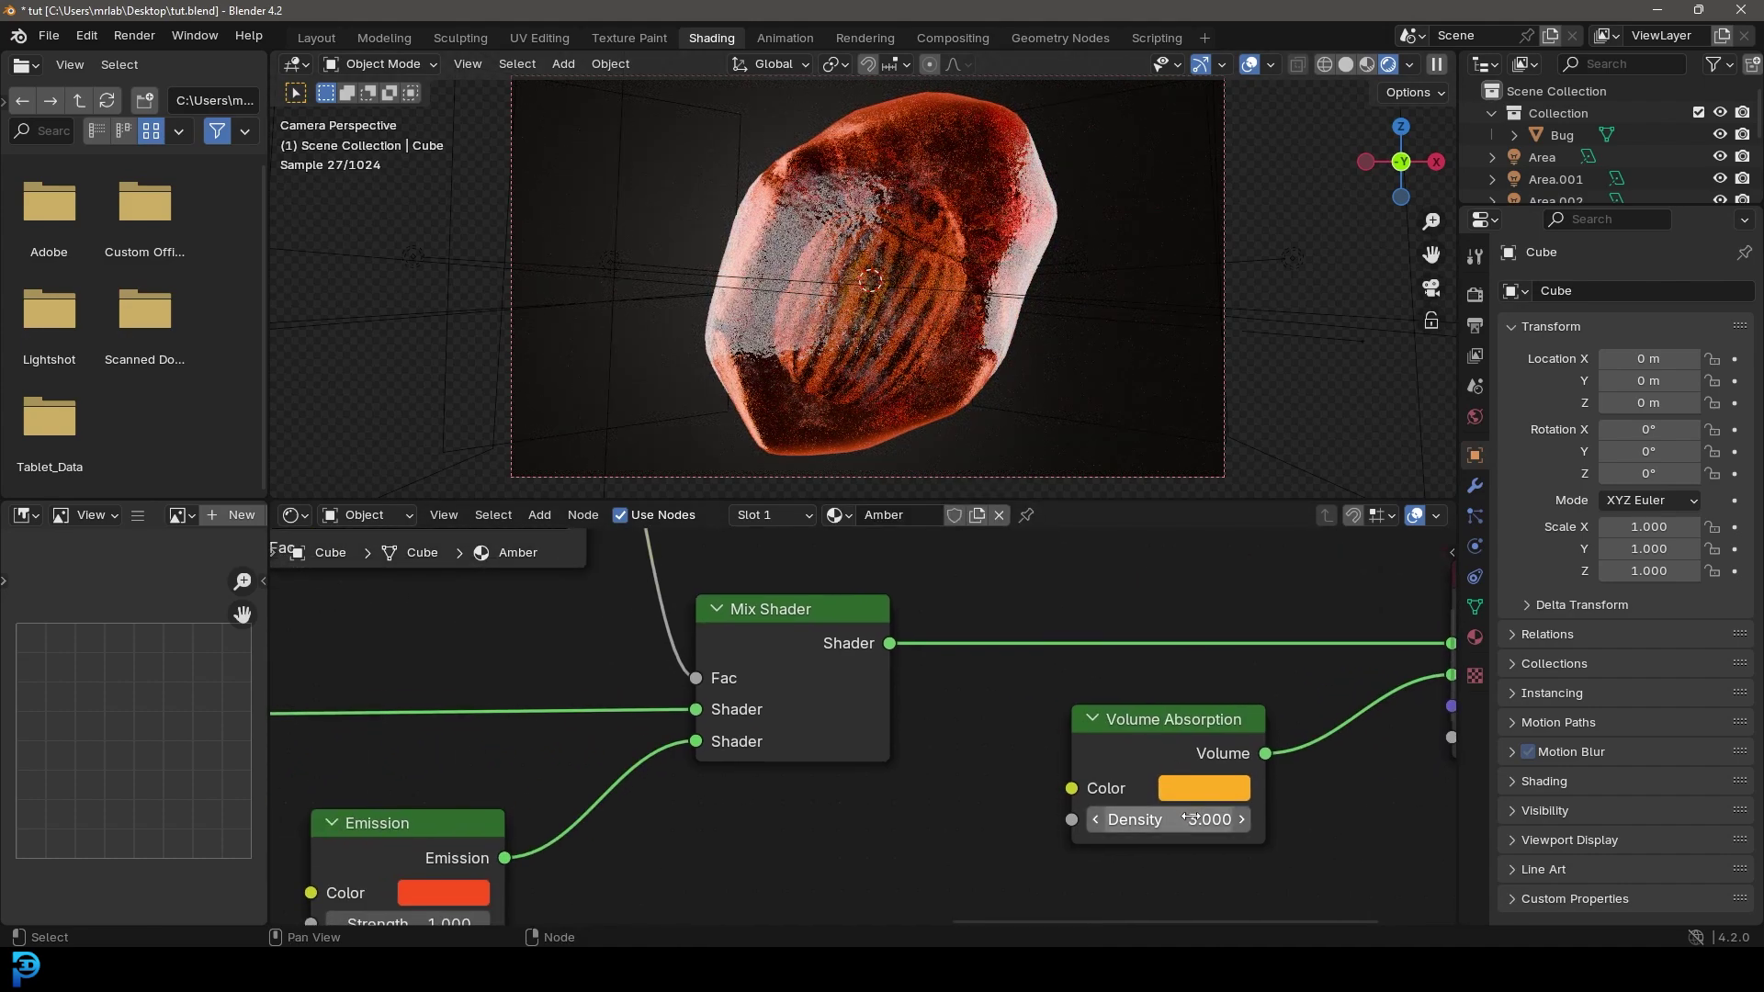
{"action": "middle_click_drag", "start_coordinate": [446, 880], "coordinate": [640, 755]}
{"action": "left_click", "coordinate": [640, 755]}
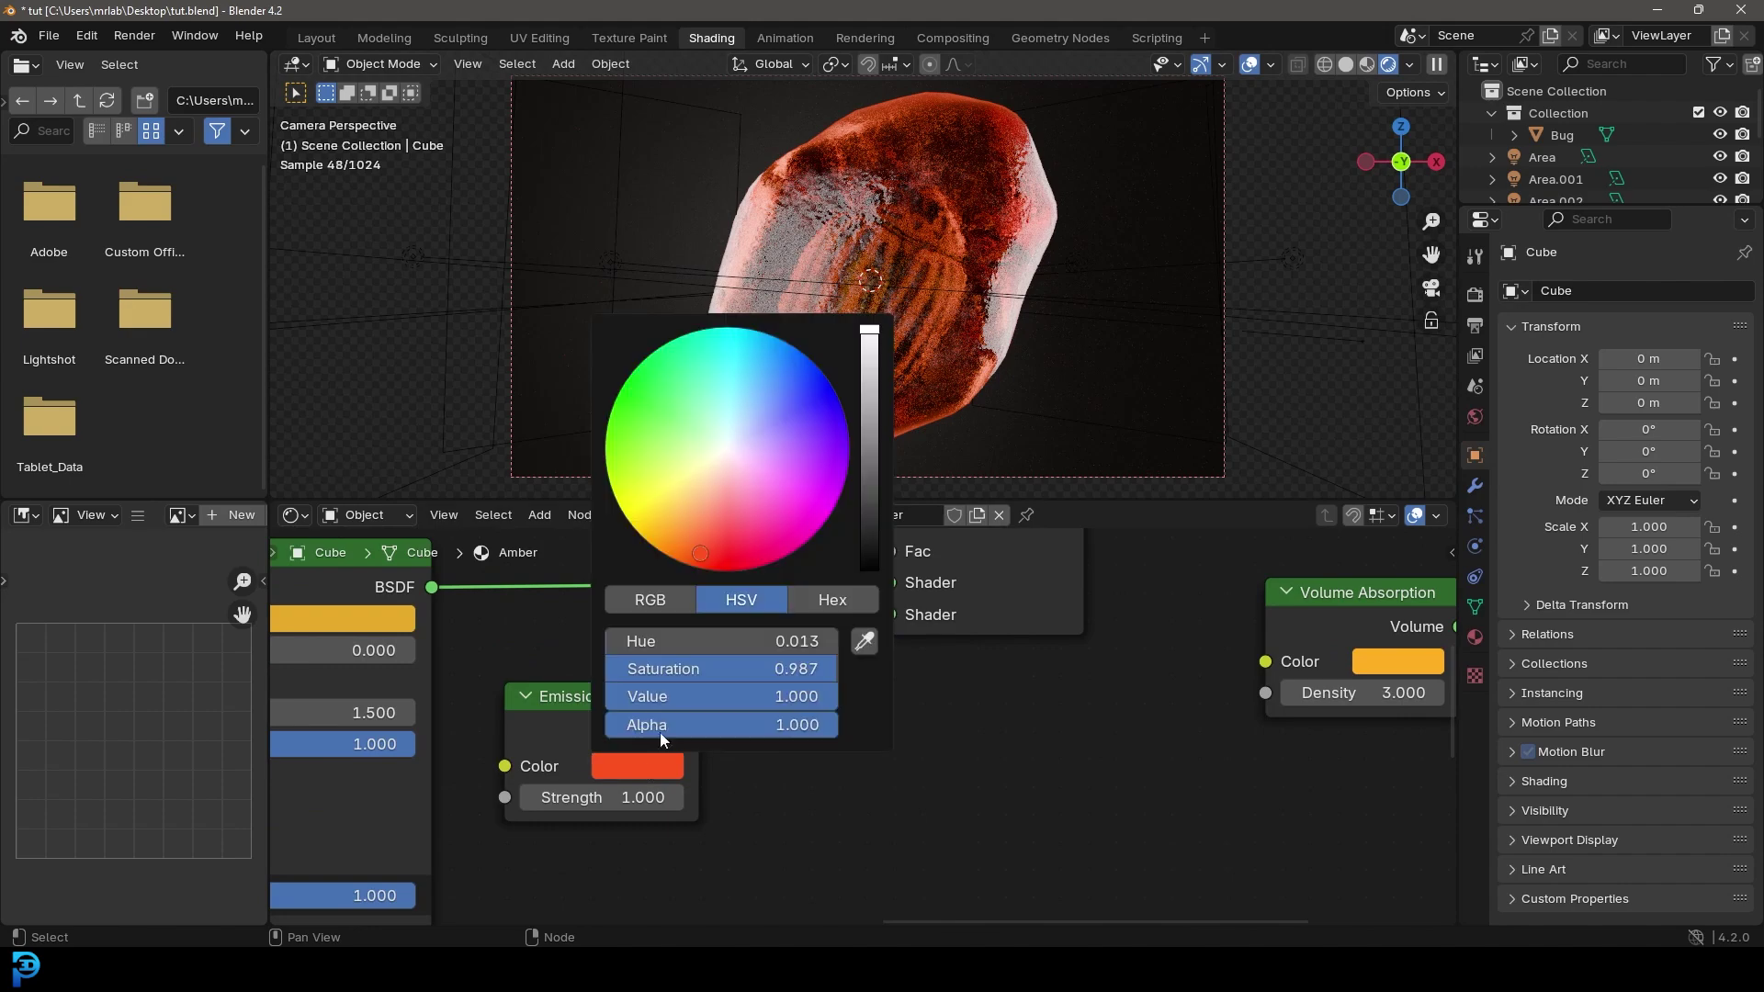
{"action": "left_click", "coordinate": [674, 541]}
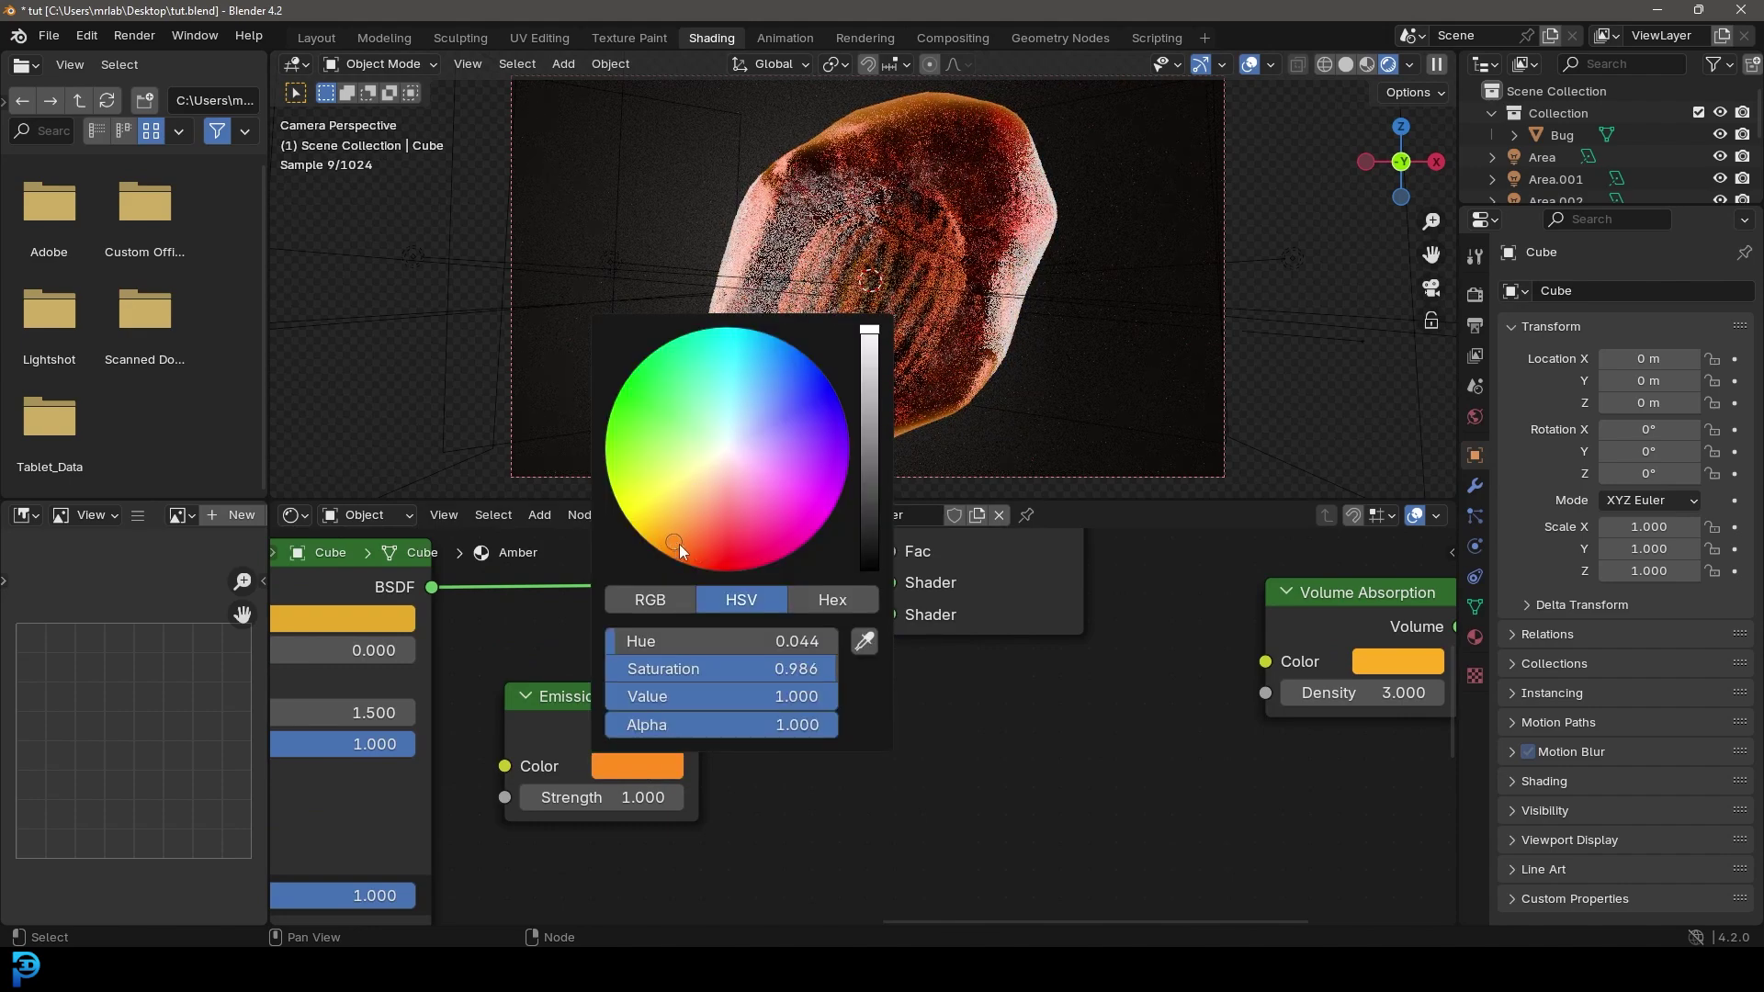
{"action": "middle_click_drag", "start_coordinate": [442, 621], "coordinate": [976, 714]}
{"action": "left_click", "coordinate": [845, 692]}
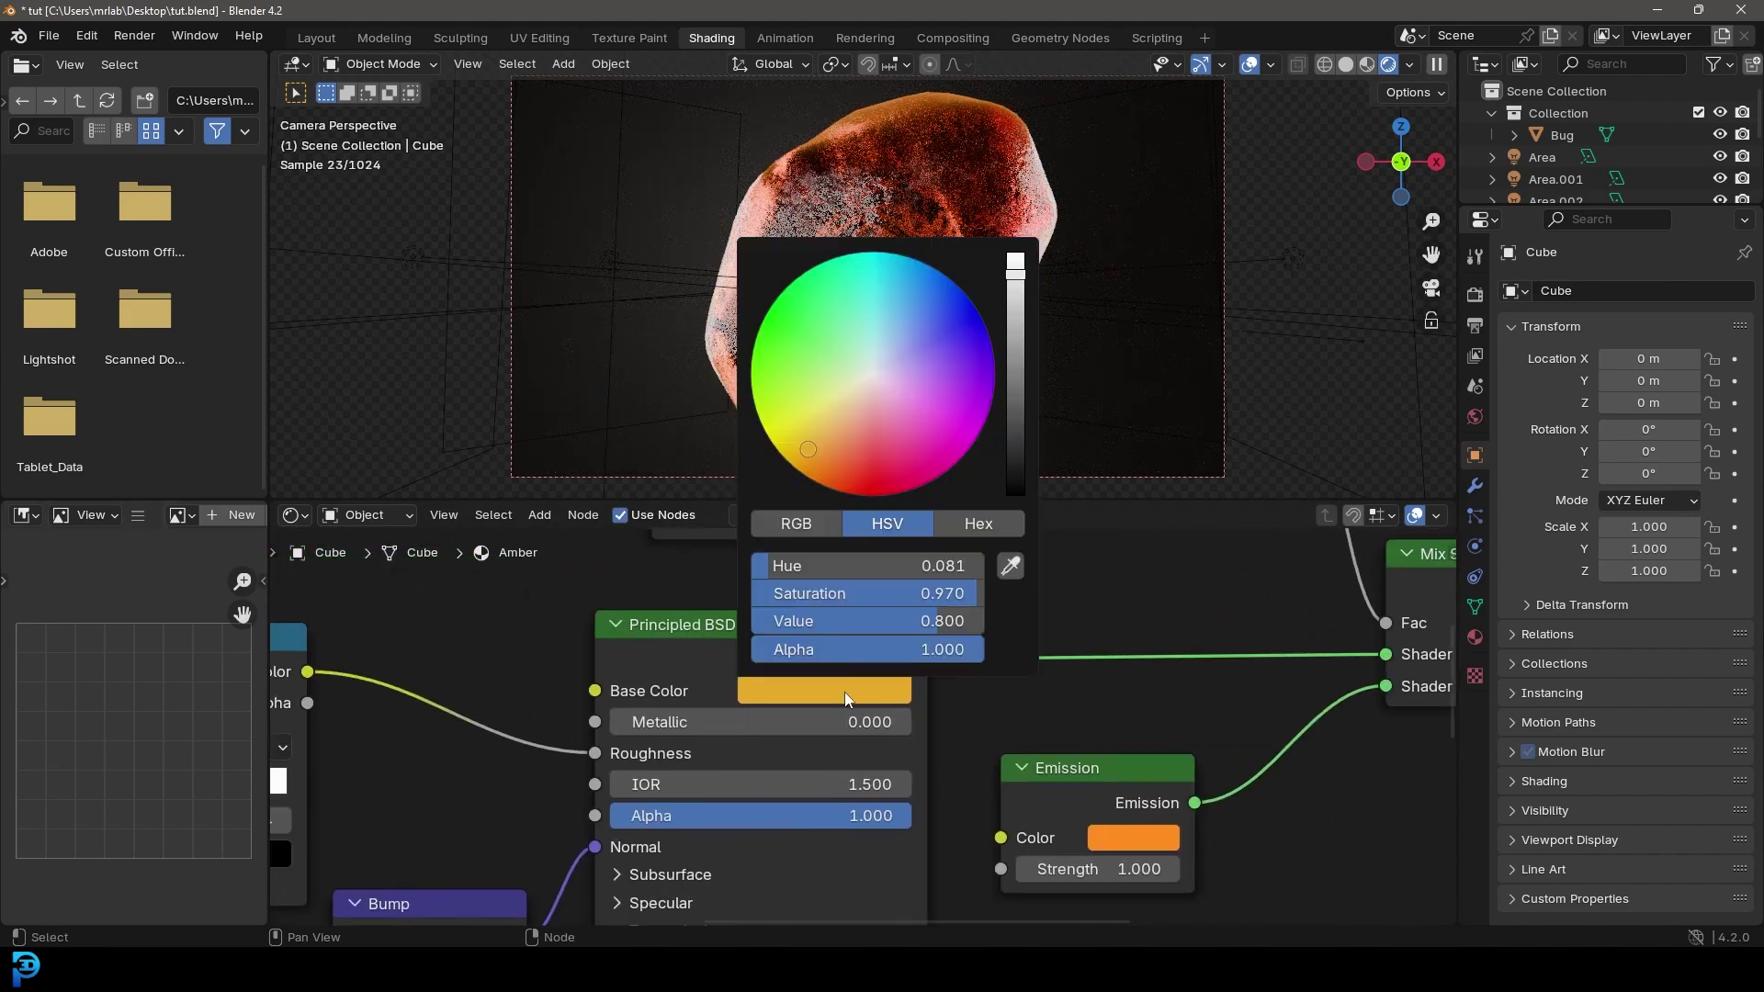
{"action": "left_click", "coordinate": [814, 427]}
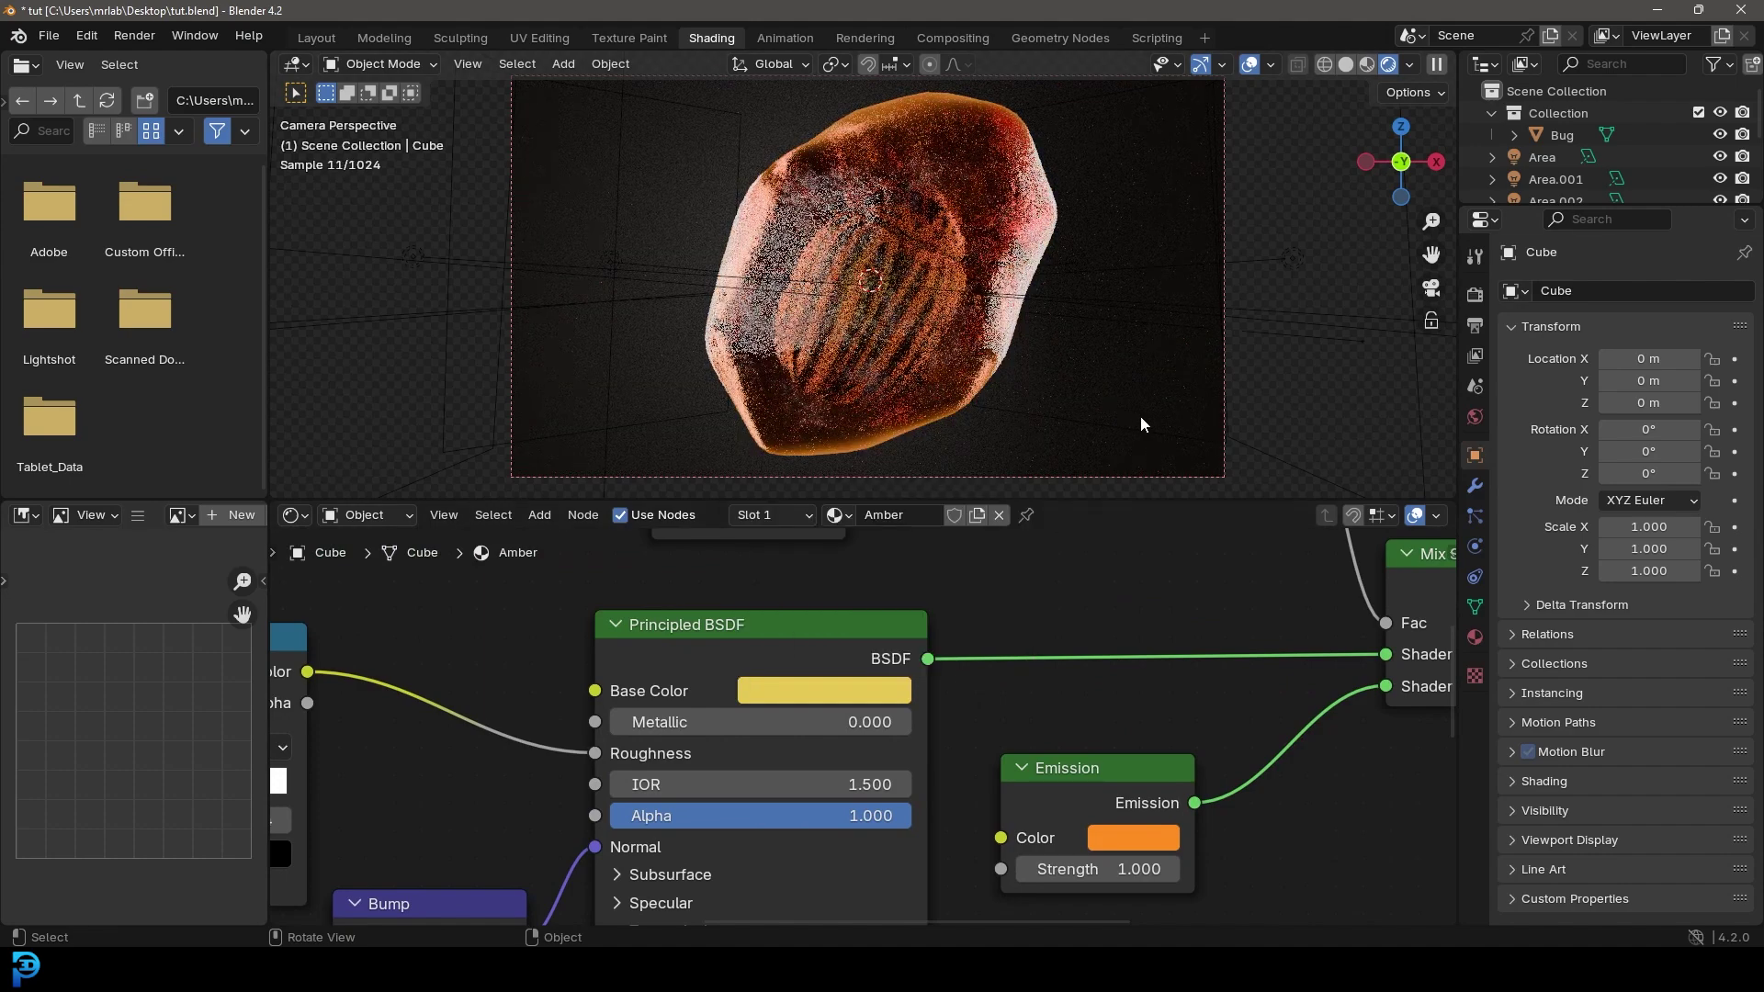
Reposition the black stop on the bump Color Ramp
{"action": "middle_click_drag", "start_coordinate": [319, 918], "coordinate": [955, 542]}
{"action": "scroll", "coordinate": [689, 680], "scroll_direction": "up", "scroll_amount": 2}
{"action": "left_click_drag", "start_coordinate": [651, 753], "coordinate": [614, 753]}
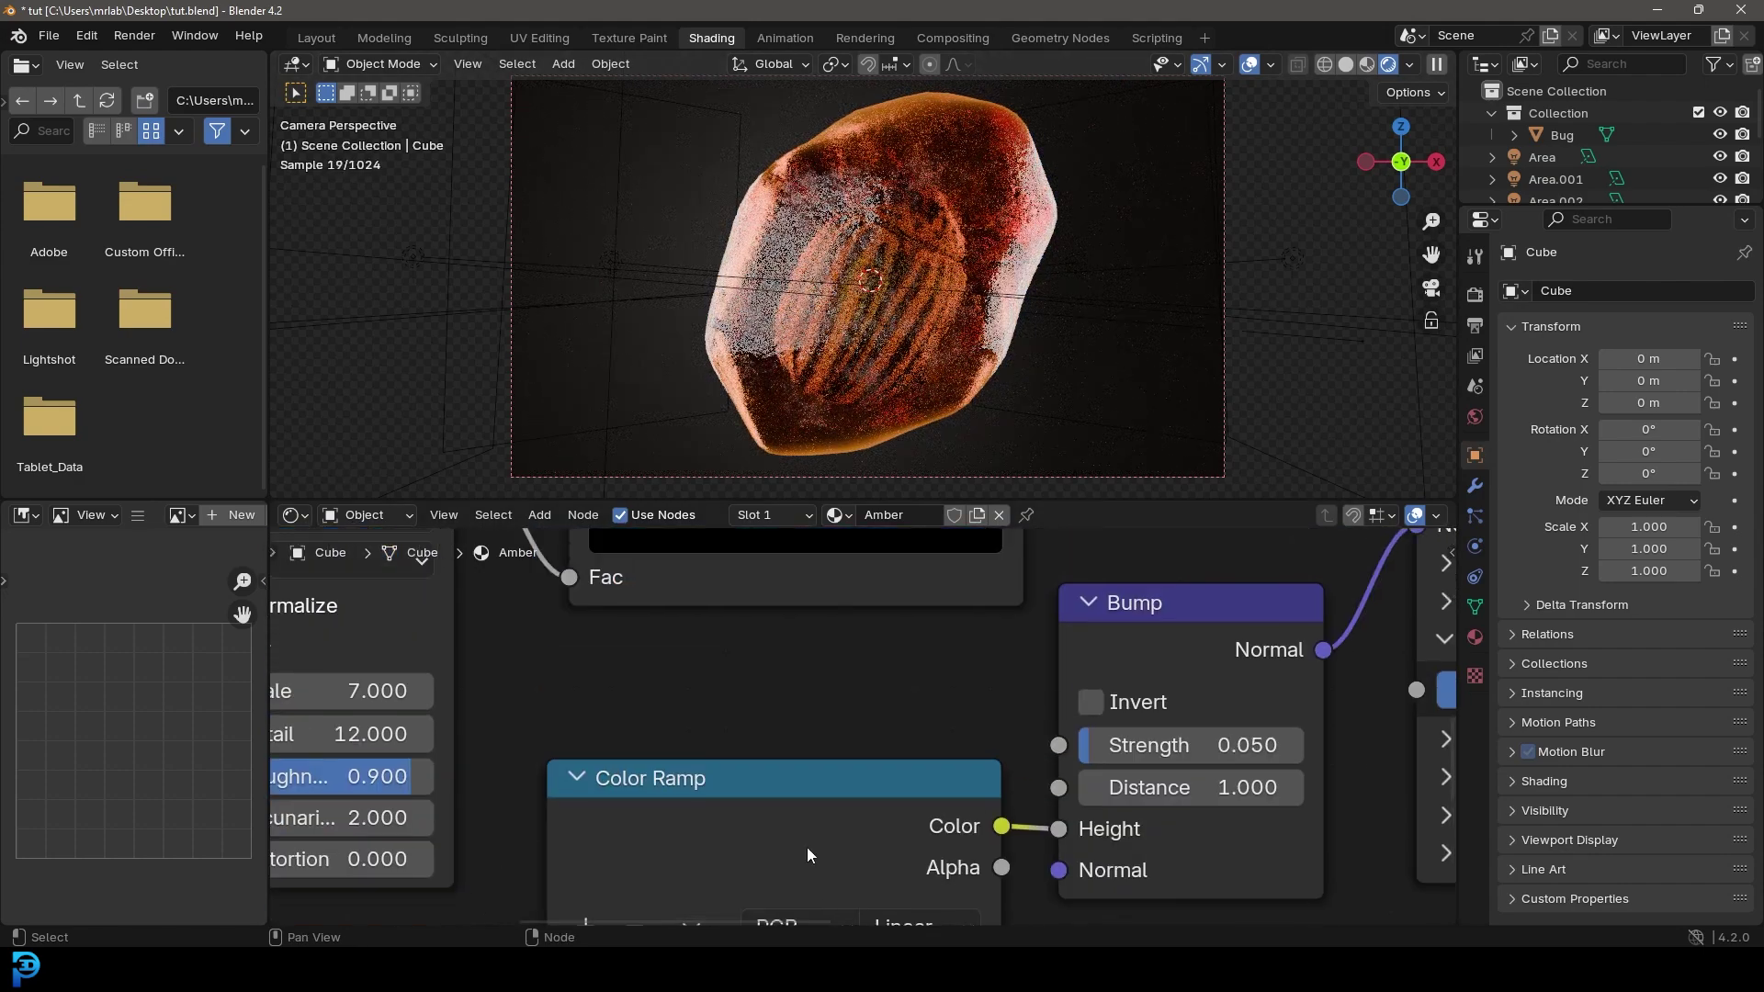
{"action": "scroll", "coordinate": [806, 847], "scroll_direction": "up", "scroll_amount": 4, "text": "shift"}
Return the viewport to Solid shading, save tut.blend, and leave camera view
{"action": "key", "text": "z"}
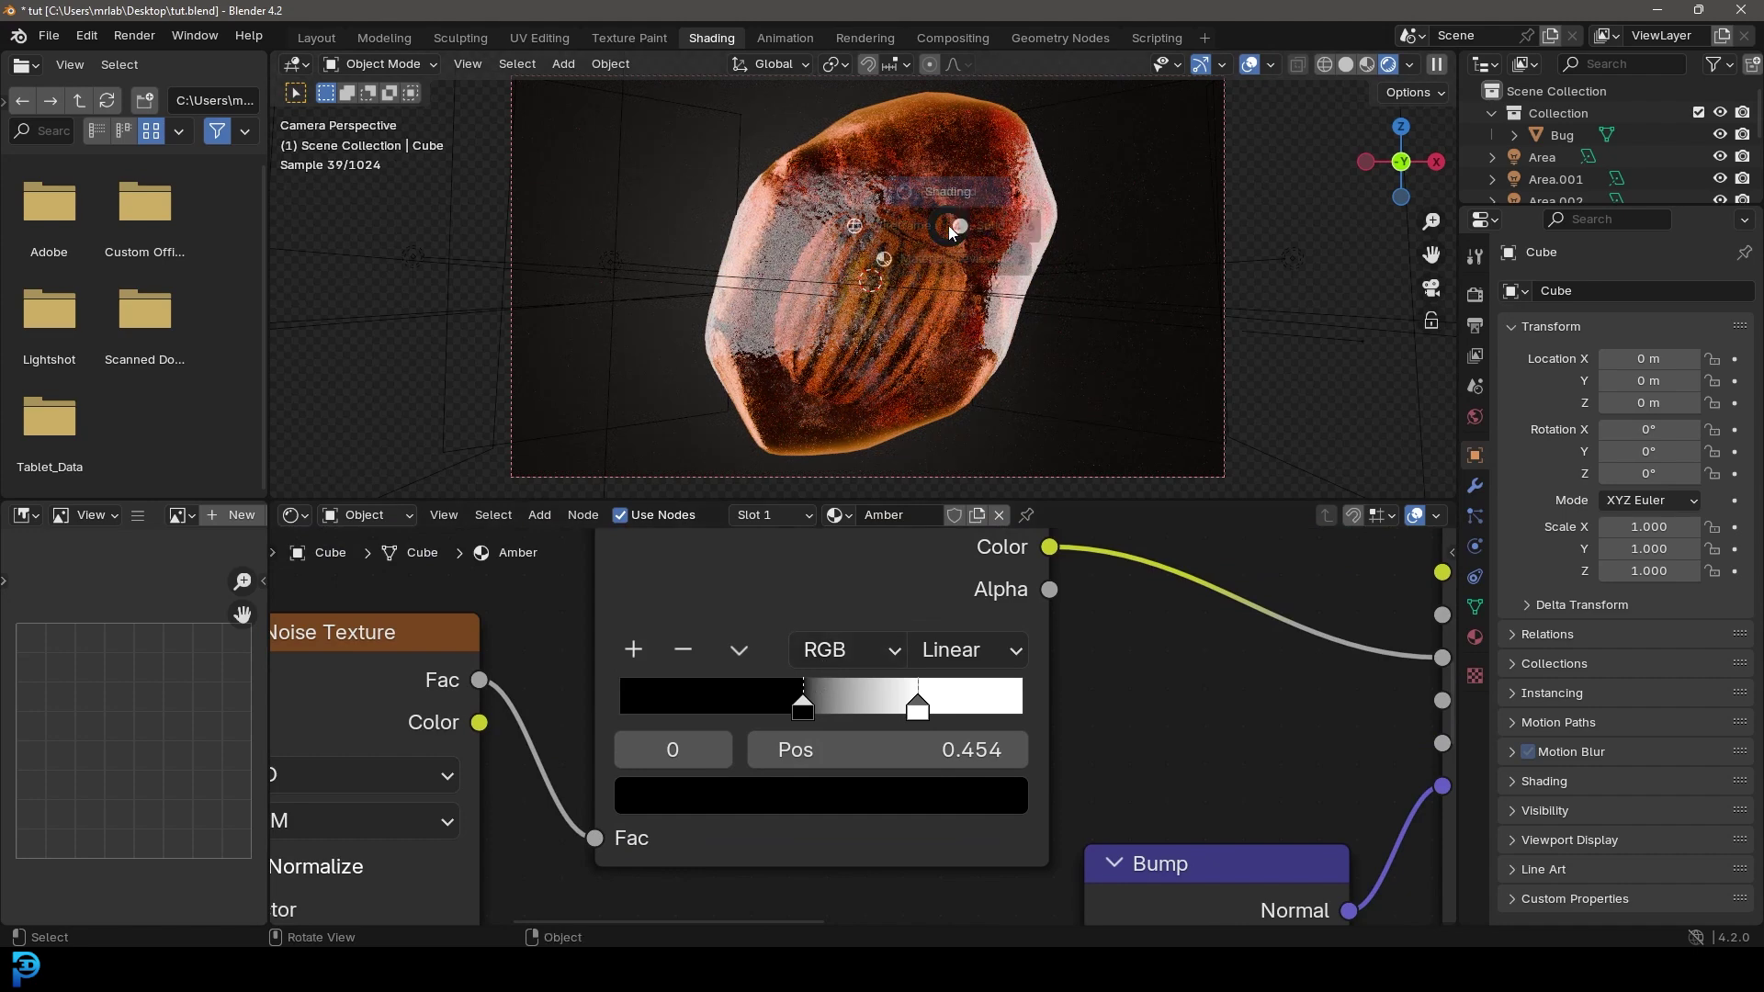
{"action": "left_click", "coordinate": [1078, 227]}
{"action": "key", "text": "ctrl+s"}
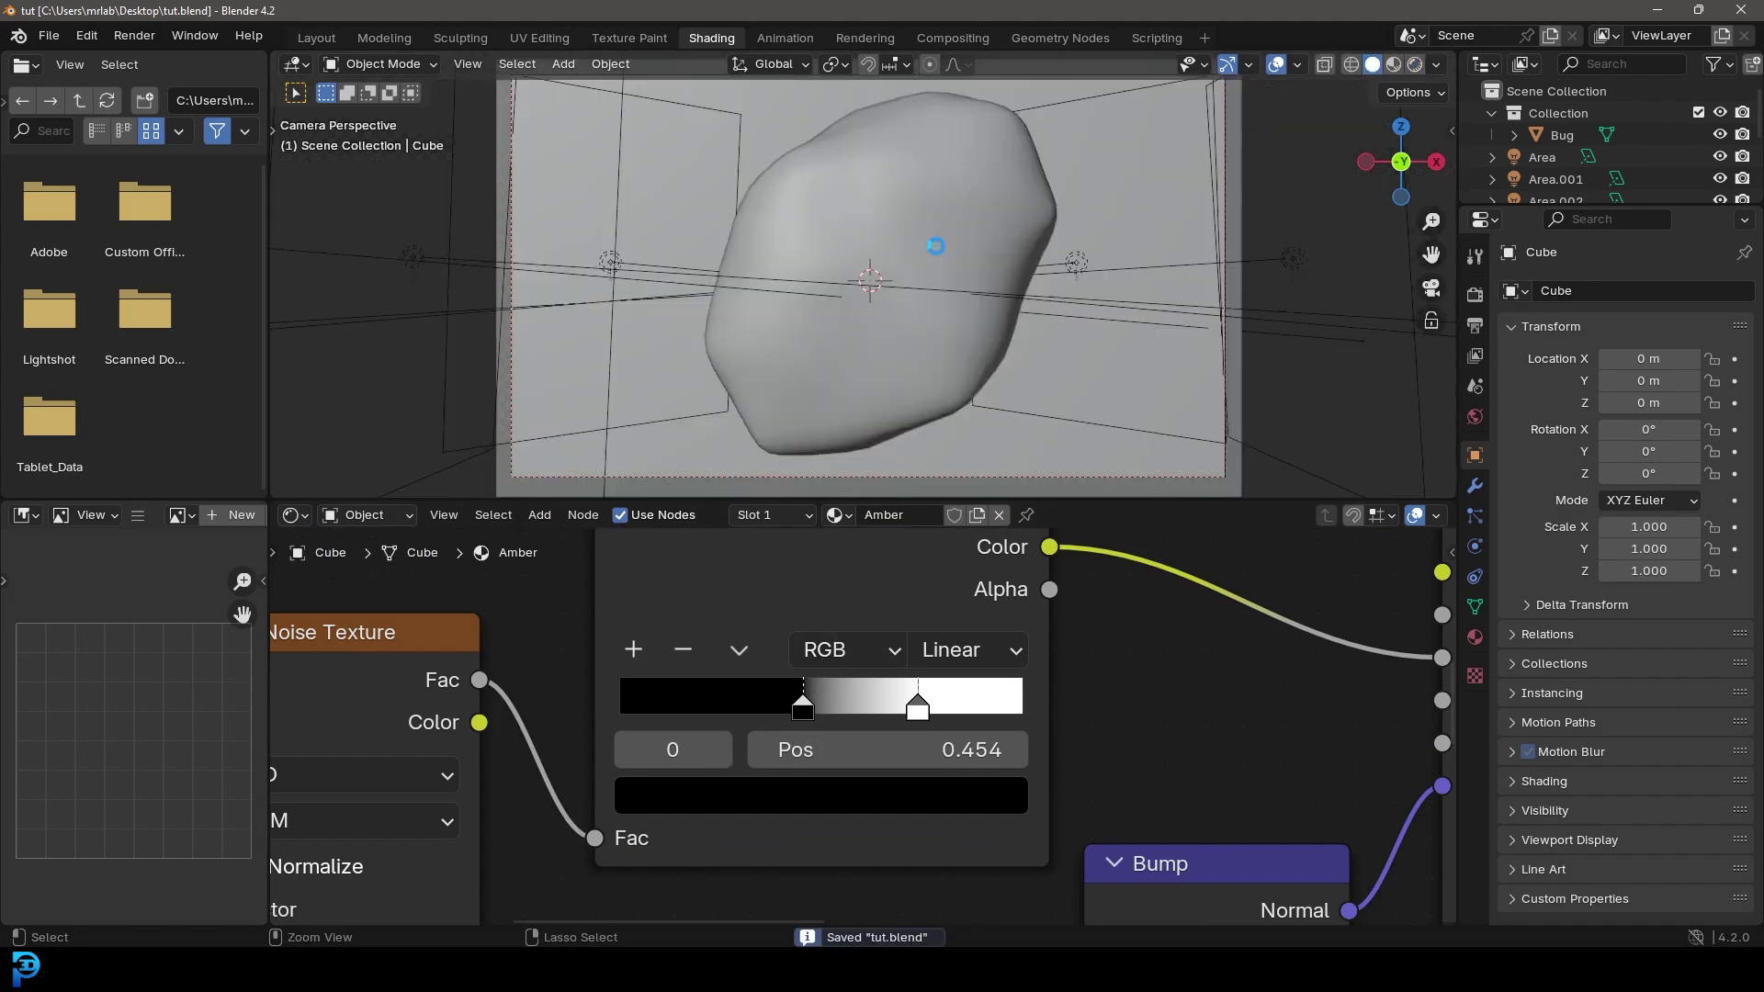
{"action": "key", "text": "KP_0"}
{"action": "key", "text": "shift+a"}
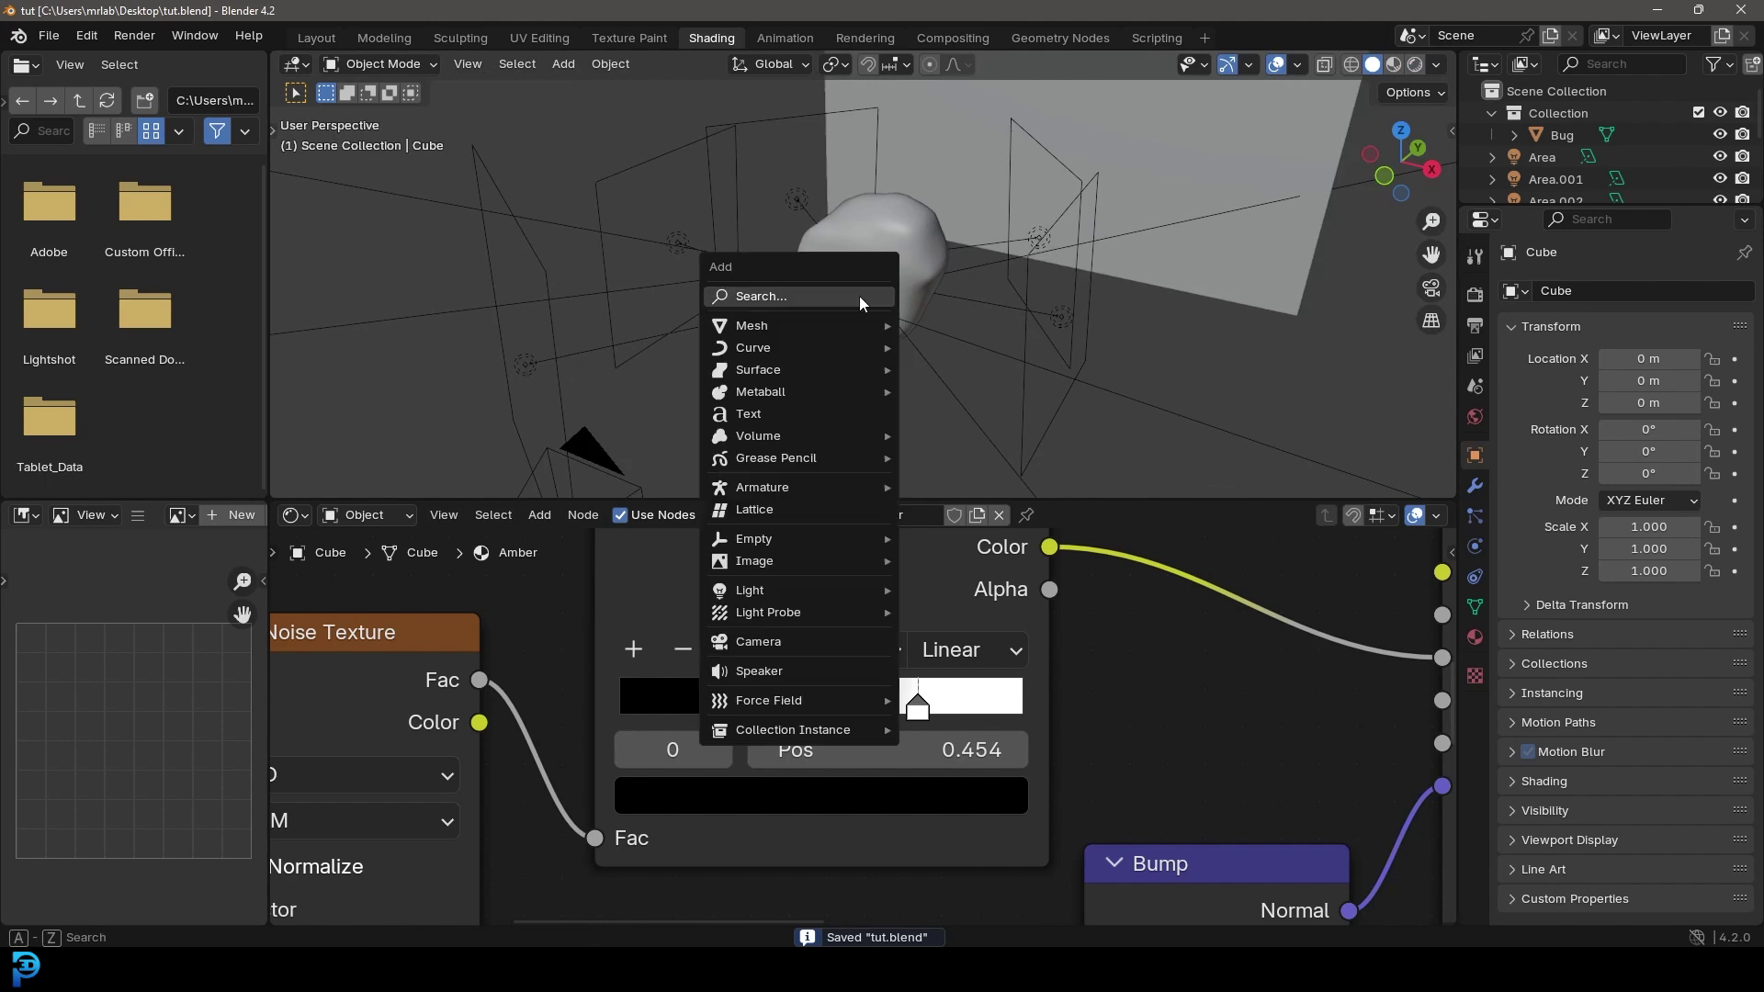
{"action": "mouse_move", "coordinate": [768, 540]}
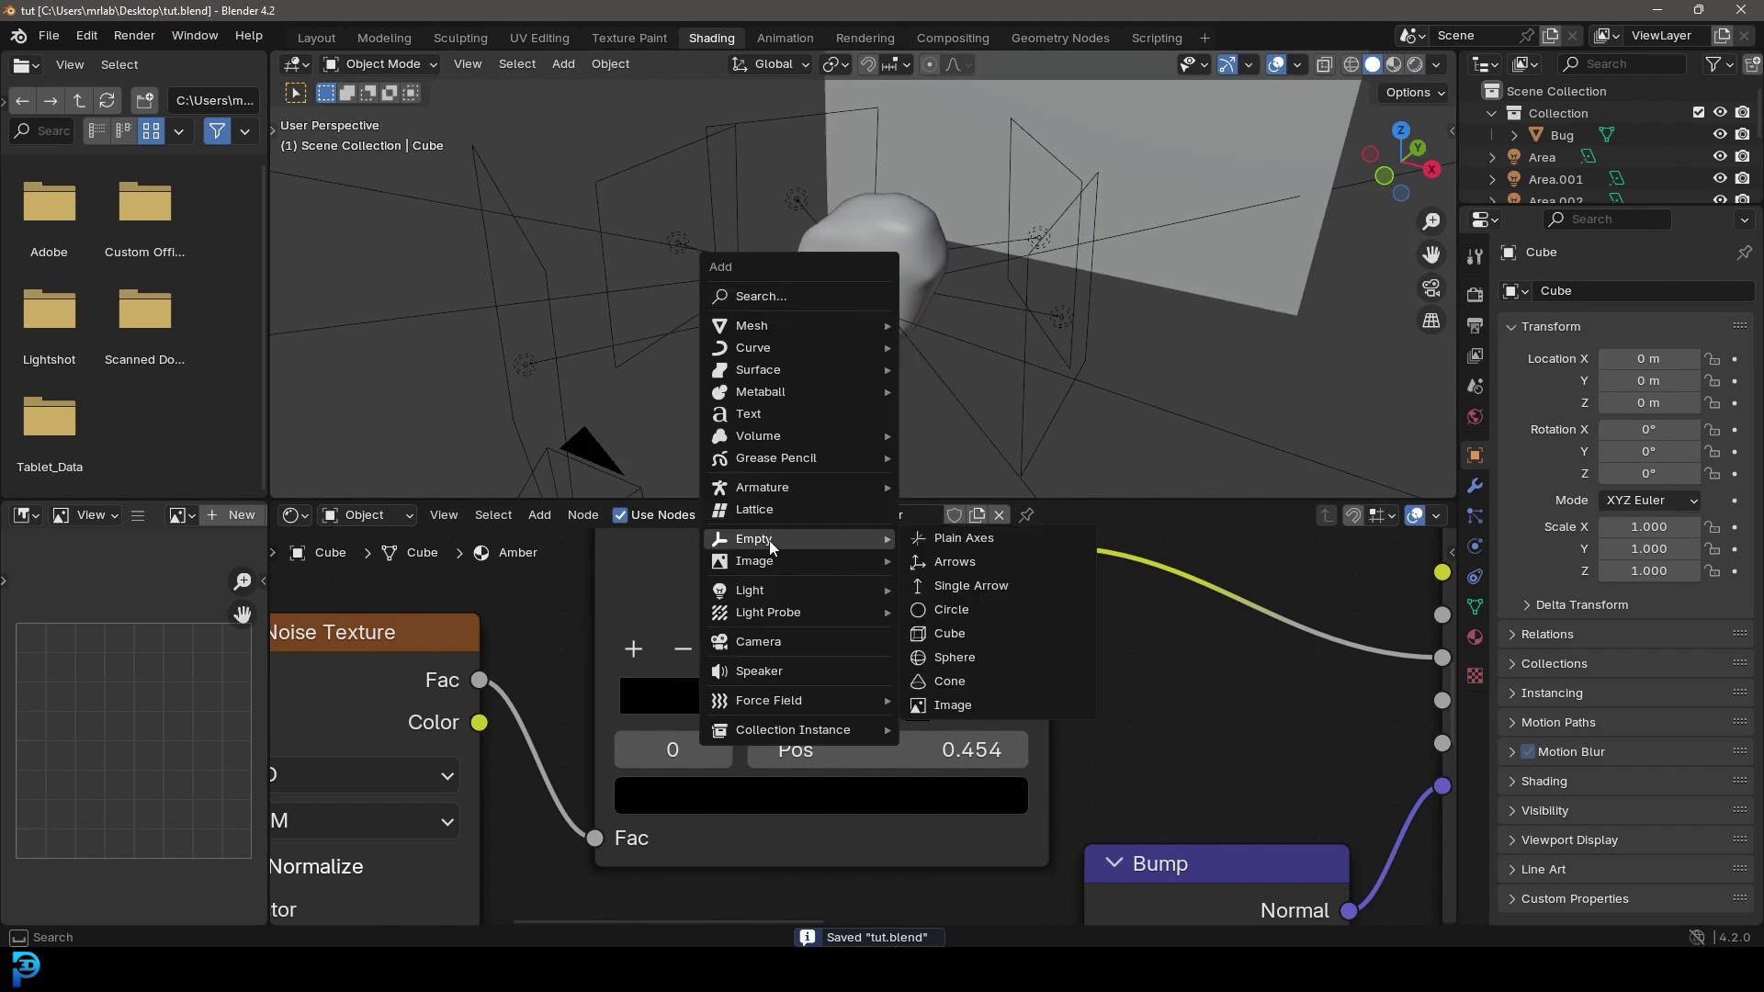
Add a cube Empty at the amber's centre and switch to wireframe to see the bug
{"action": "left_click", "coordinate": [949, 633]}
{"action": "middle_click_drag", "start_coordinate": [946, 354], "coordinate": [918, 348]}
{"action": "scroll", "coordinate": [910, 312], "scroll_direction": "up", "scroll_amount": 1}
{"action": "left_click", "coordinate": [891, 191]}
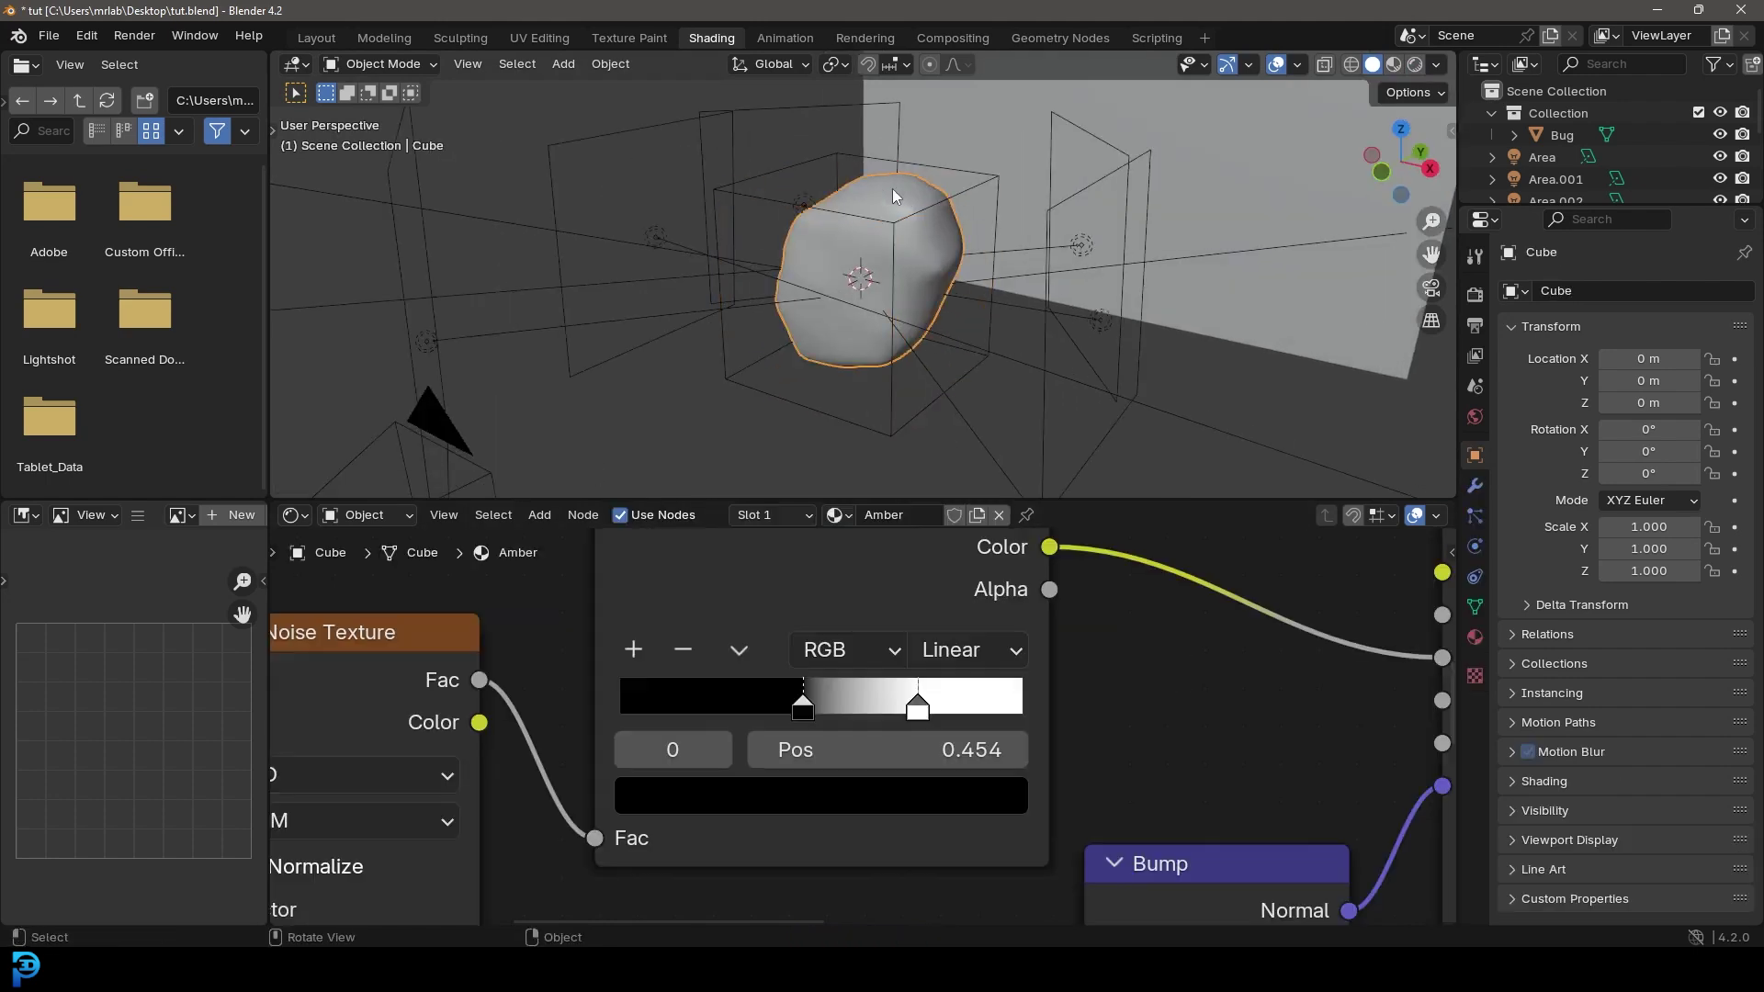
{"action": "scroll", "coordinate": [893, 193], "scroll_direction": "up", "scroll_amount": 1}
{"action": "key", "text": "z"}
{"action": "left_click", "coordinate": [726, 198]}
Parent the Bug to the Empty with Object (Keep Transform)
{"action": "scroll", "coordinate": [847, 268], "scroll_direction": "up", "scroll_amount": 1}
{"action": "left_click", "coordinate": [833, 256], "text": "shift"}
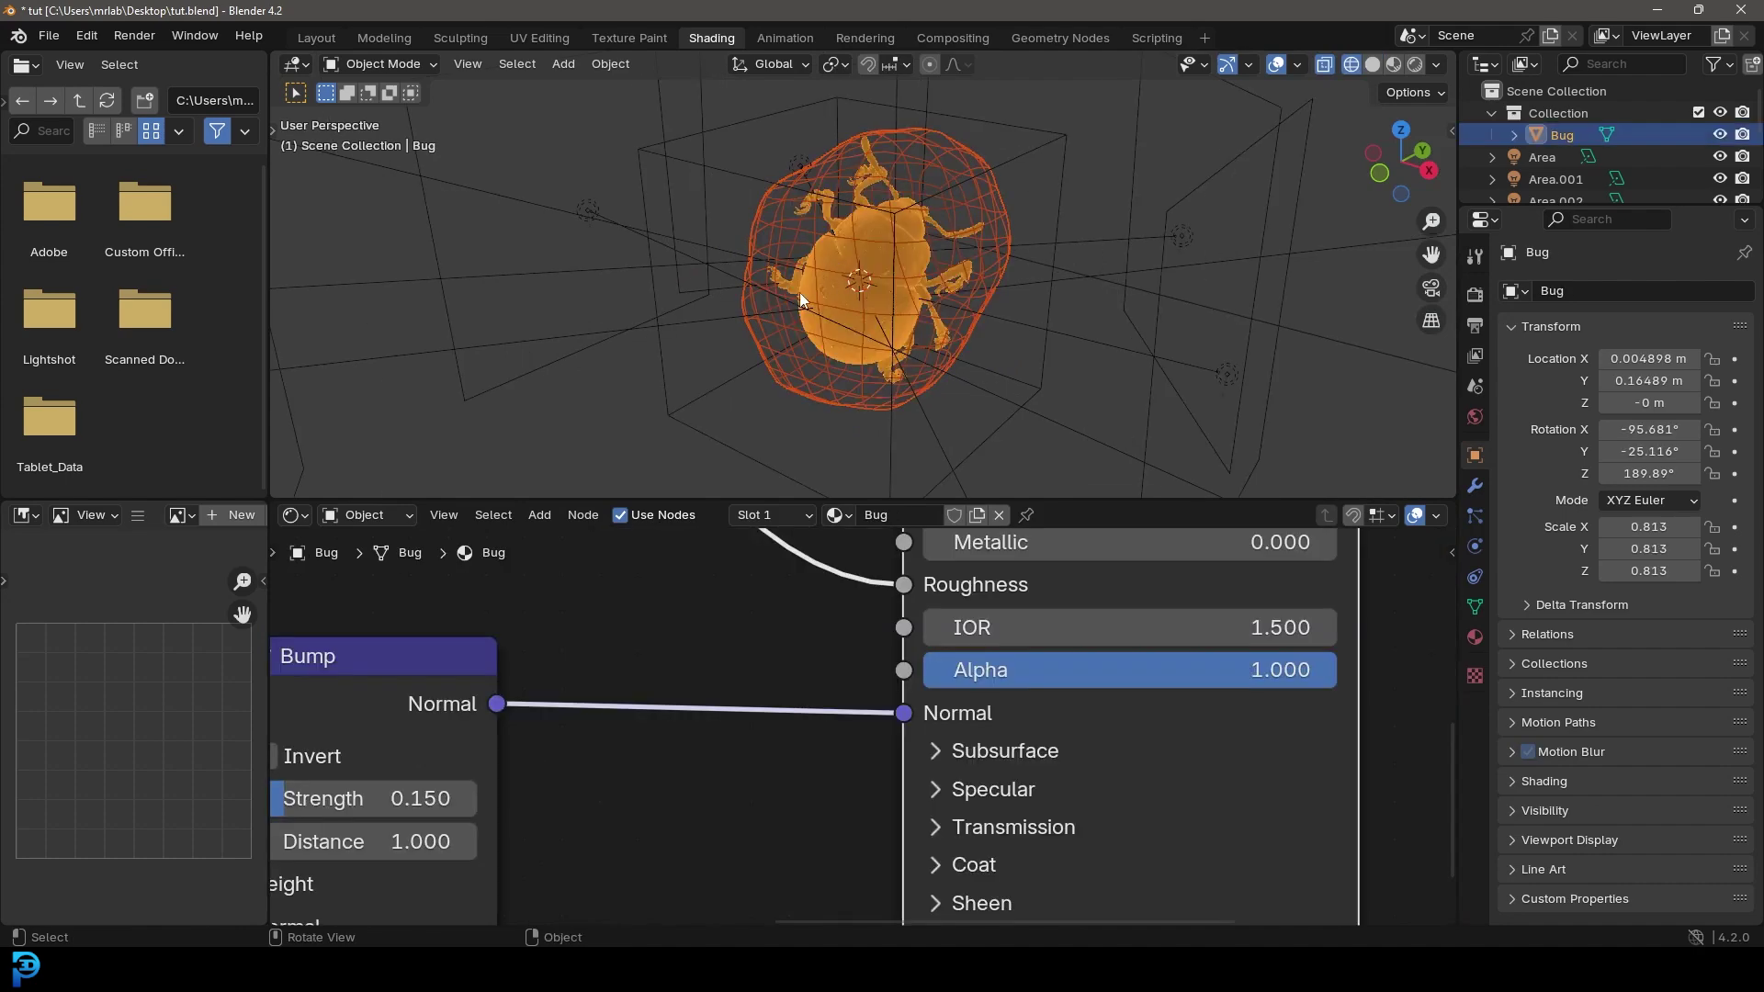
{"action": "scroll", "coordinate": [800, 293], "scroll_direction": "down", "scroll_amount": 3}
{"action": "left_click", "coordinate": [812, 174], "text": "shift"}
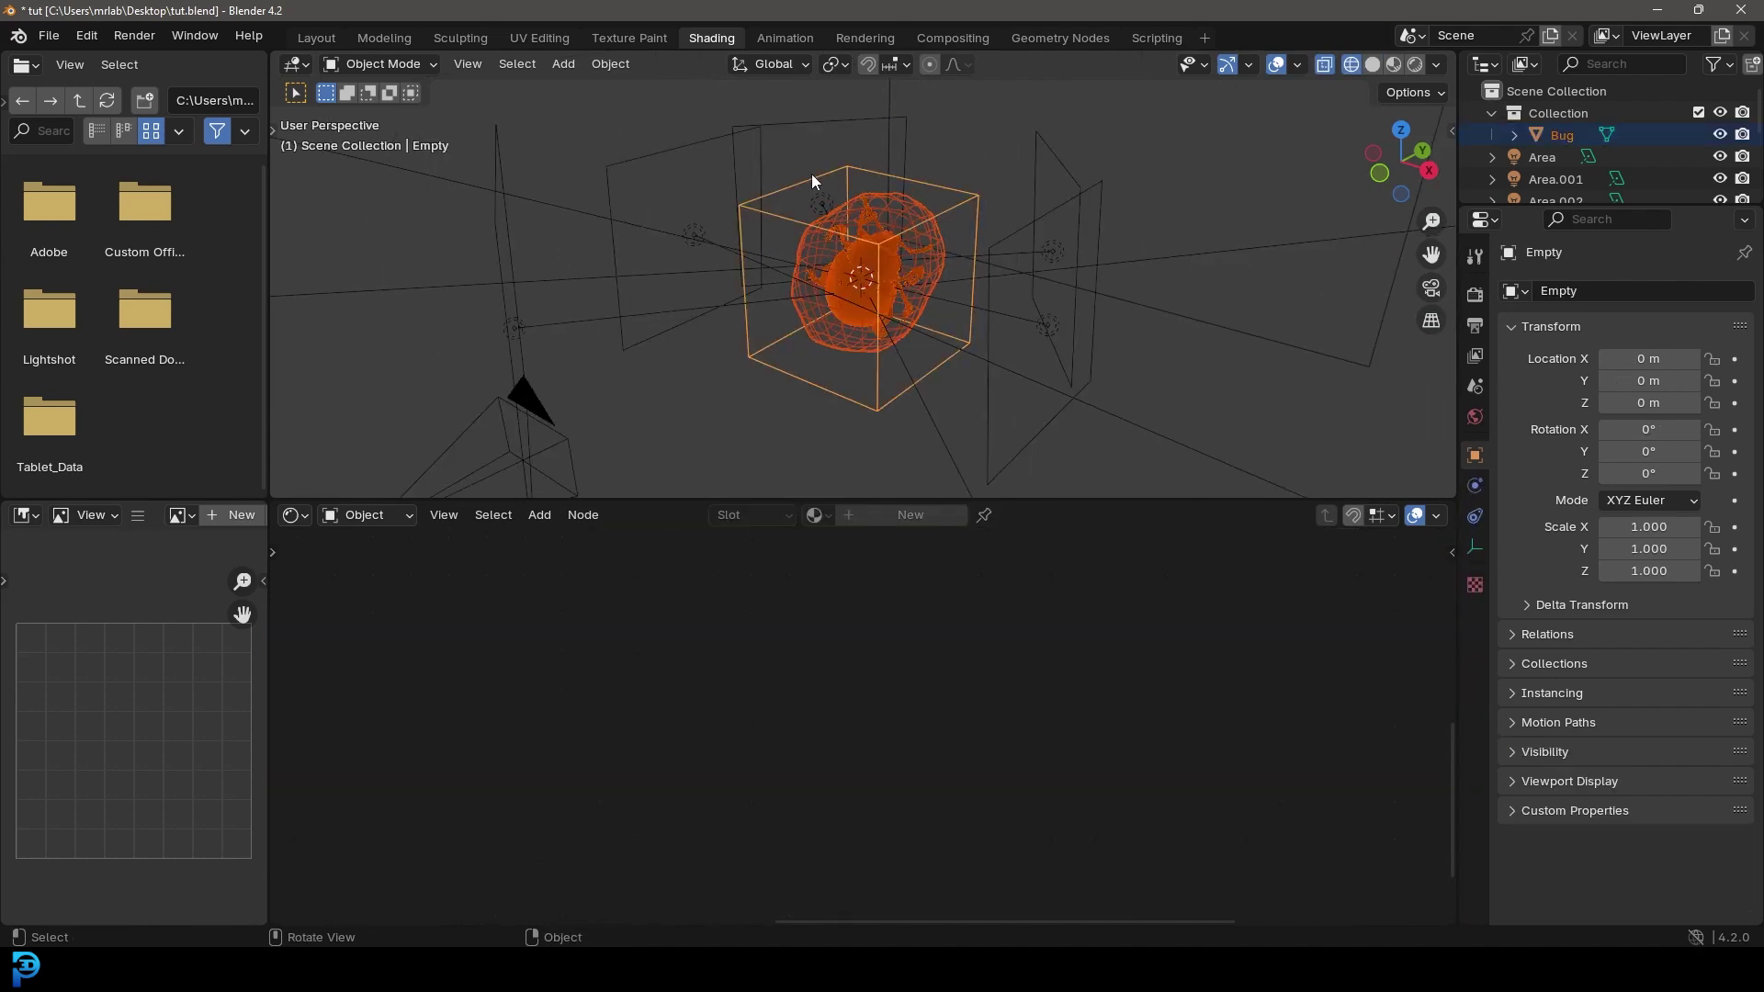
{"action": "key", "text": "ctrl+p"}
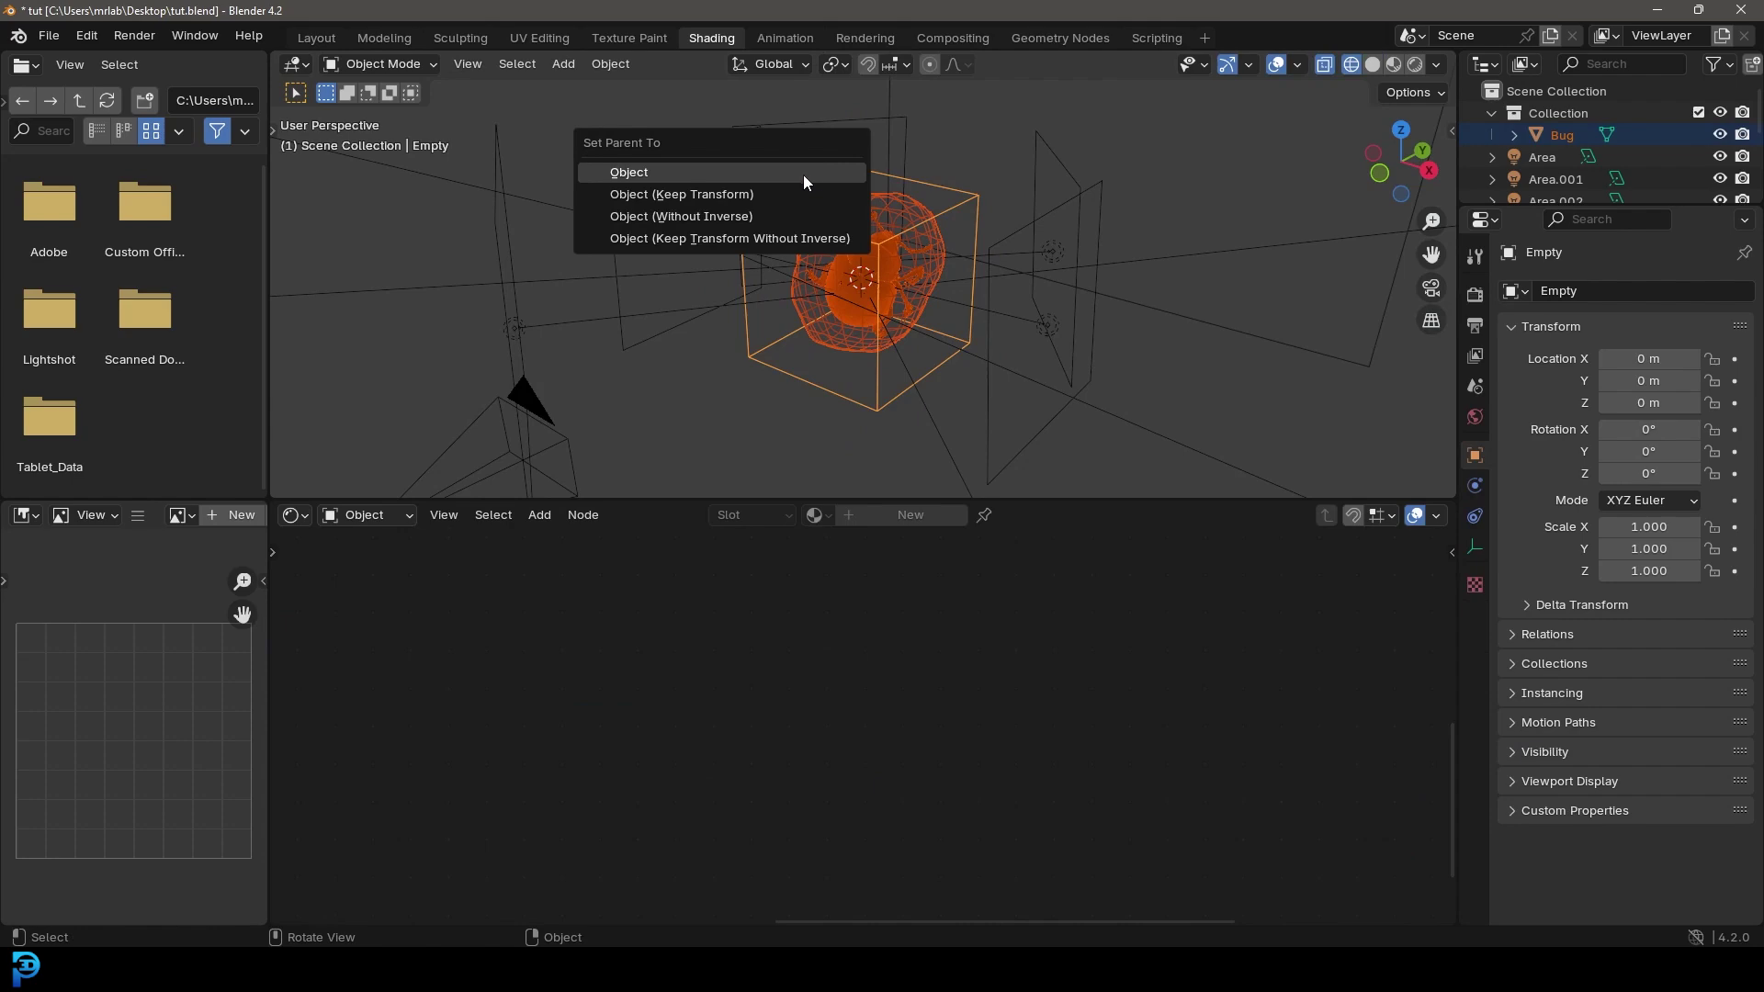
{"action": "left_click", "coordinate": [728, 195]}
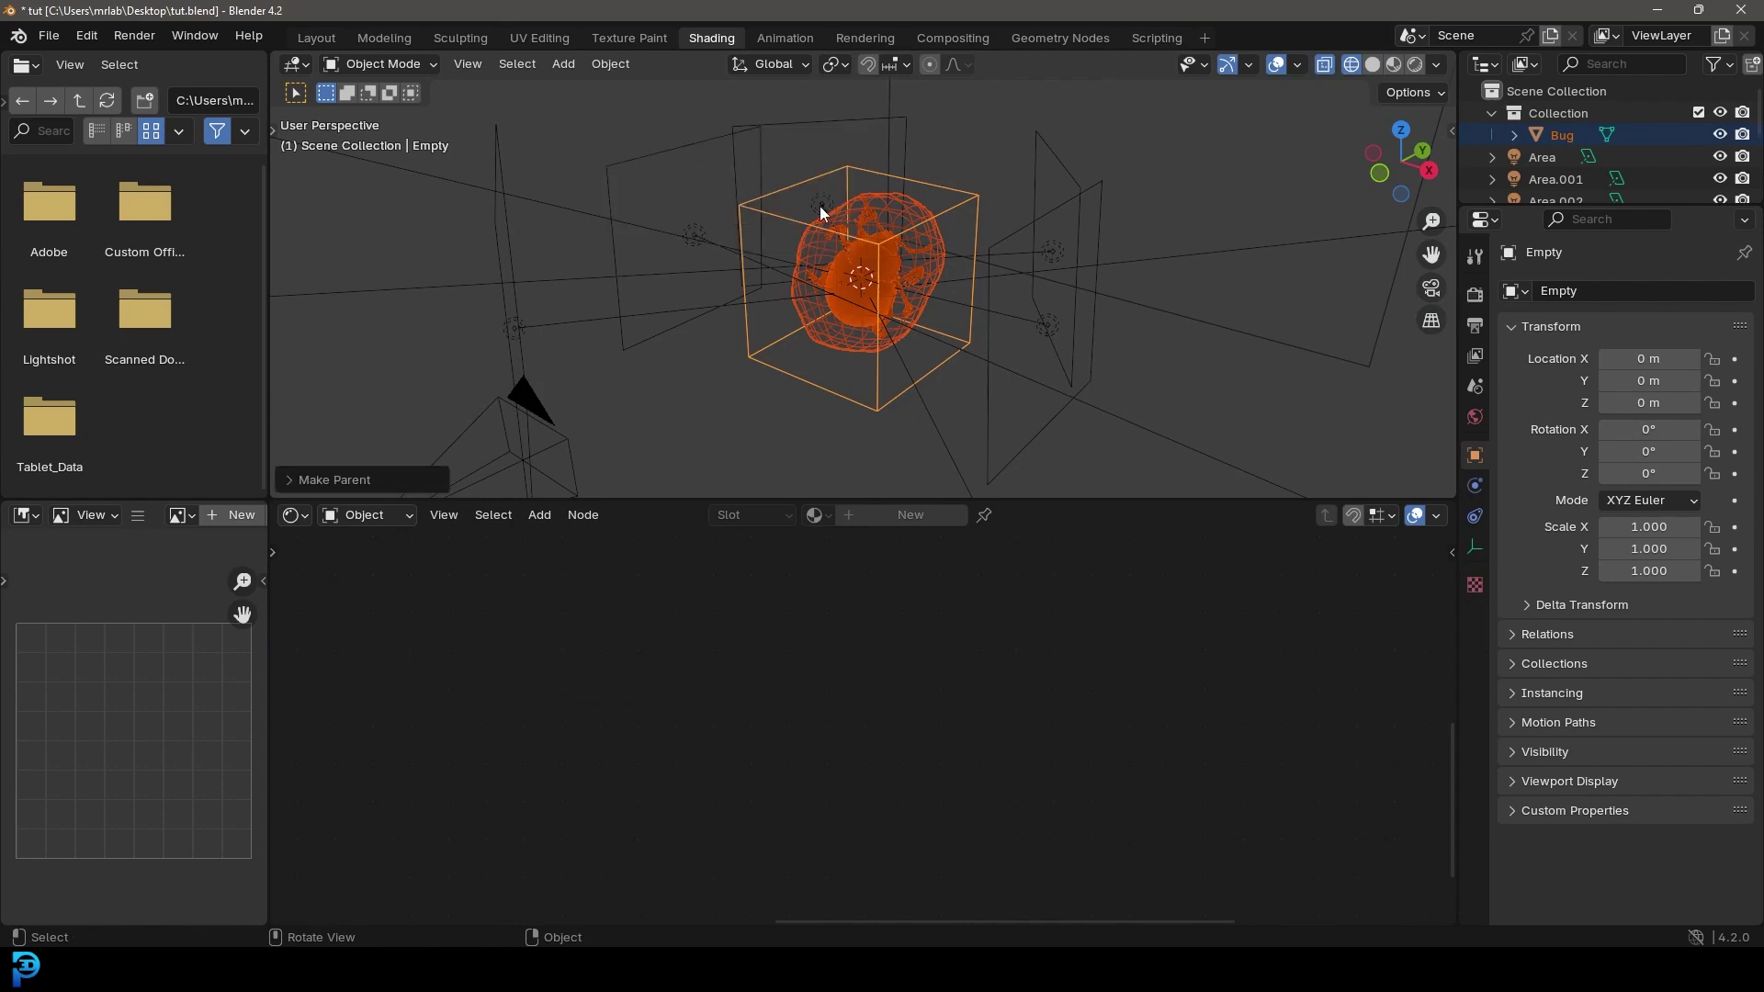
In the Layout workspace with solid shading, set the animation end frame to 140
{"action": "left_click", "coordinate": [334, 48]}
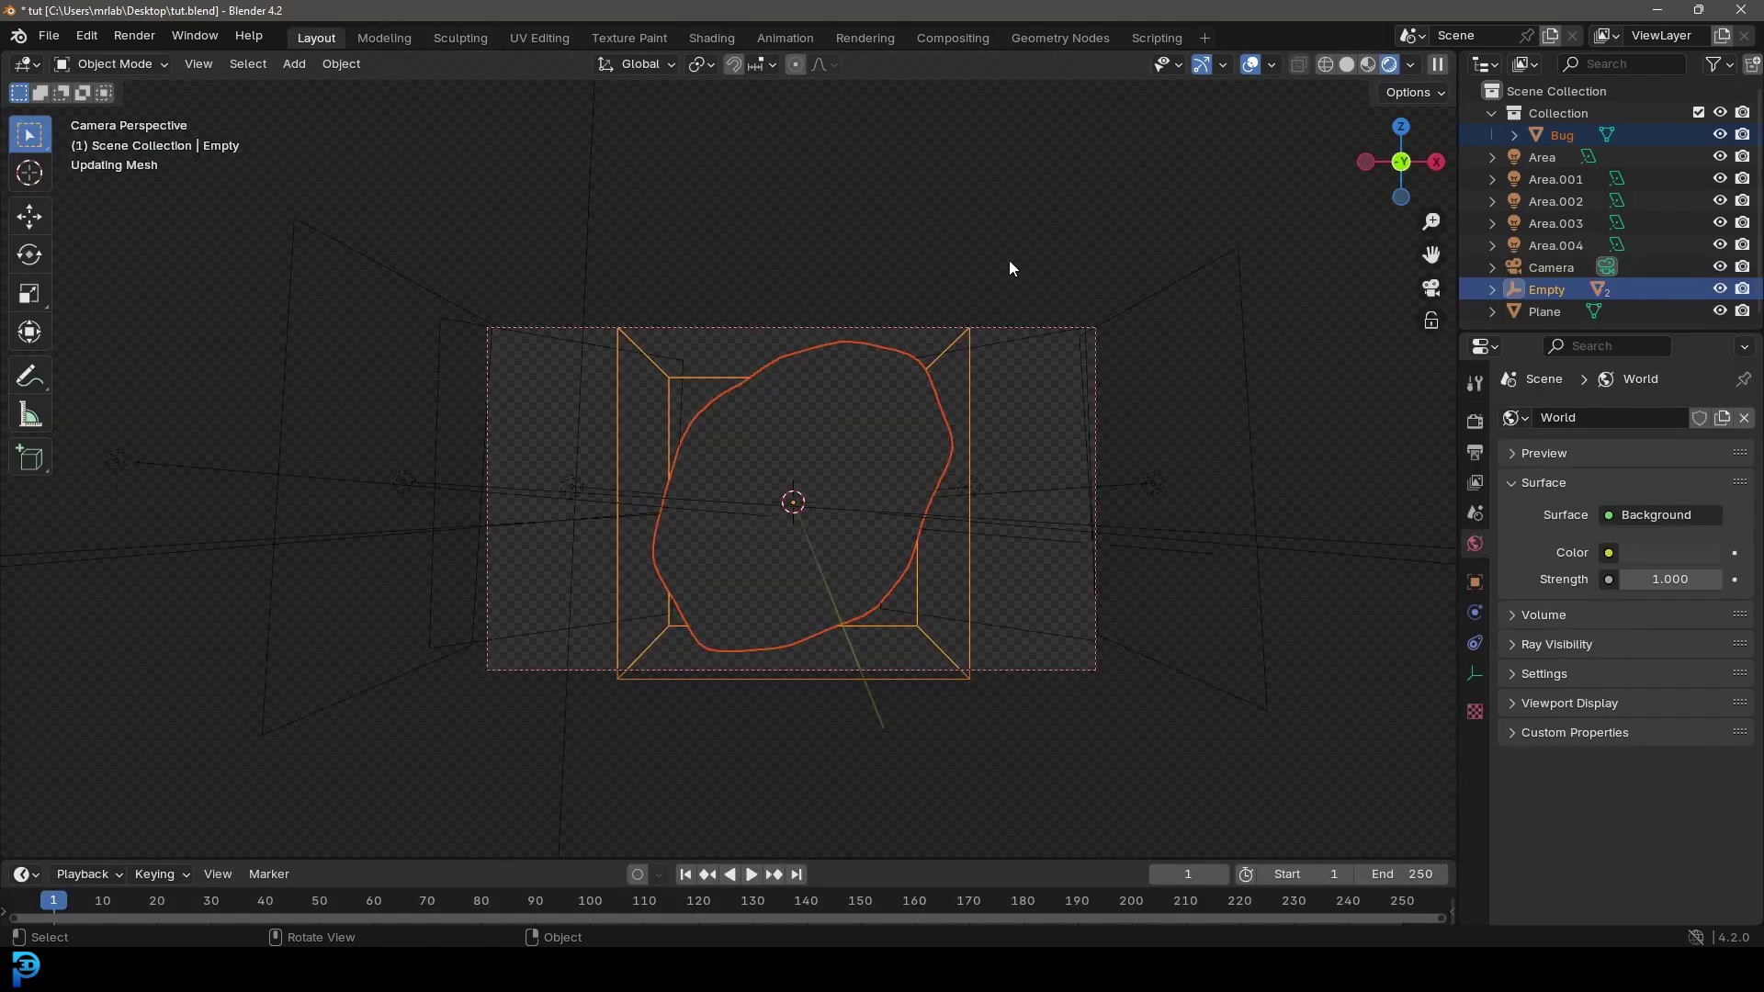
{"action": "key", "text": "z"}
{"action": "left_click", "coordinate": [1113, 397]}
{"action": "left_click", "coordinate": [1394, 874]}
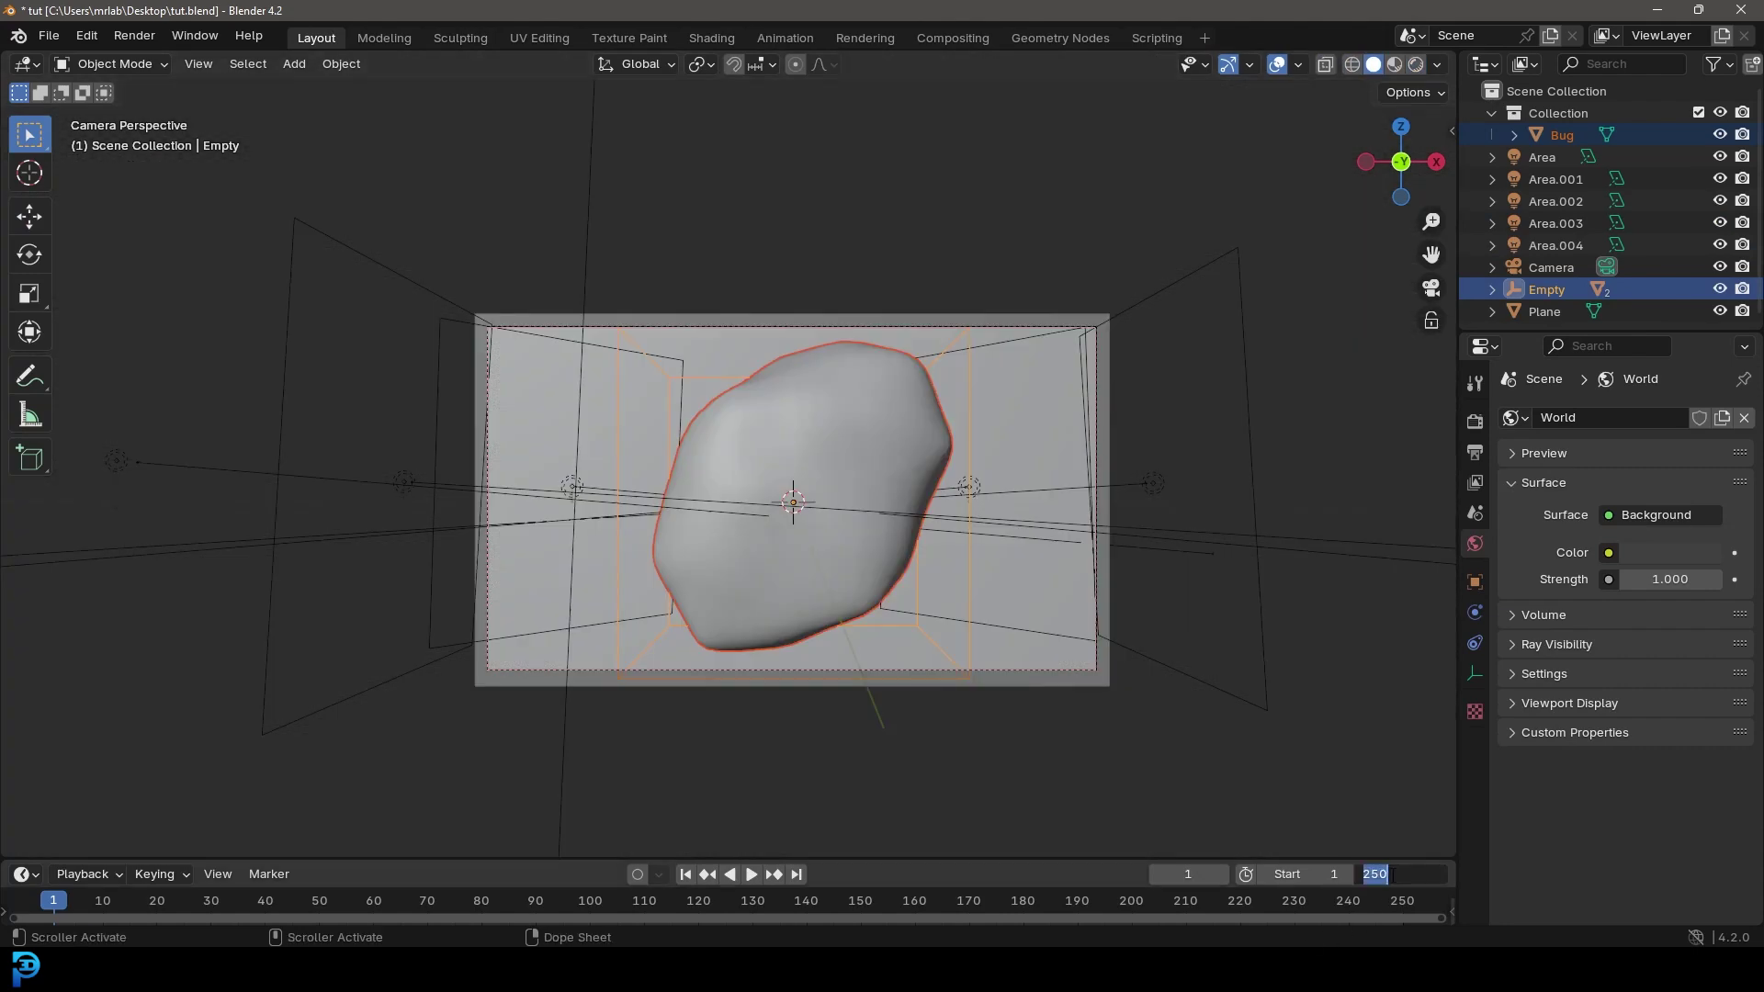
{"action": "type", "text": "140"}
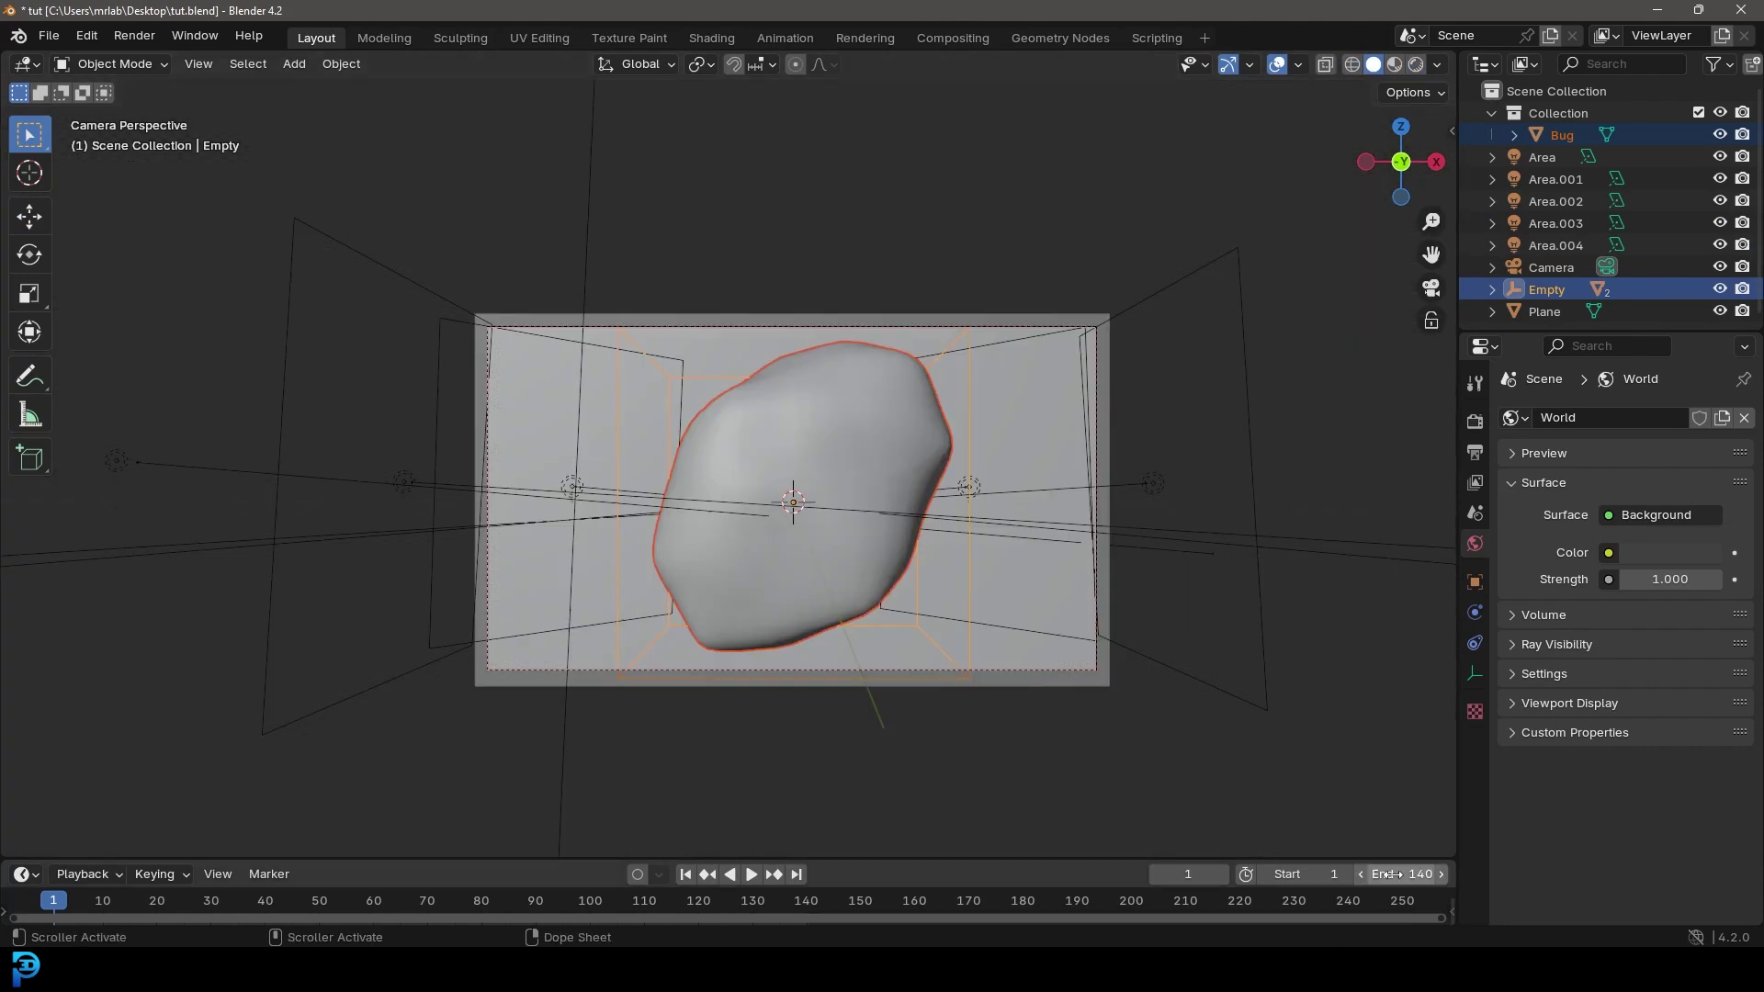
{"action": "key", "text": "Return"}
{"action": "left_click_drag", "start_coordinate": [926, 861], "coordinate": [937, 643]}
Keyframe the Empty's rotation at frame 1, then move to frame 140
{"action": "middle_click_drag", "start_coordinate": [101, 707], "coordinate": [327, 812]}
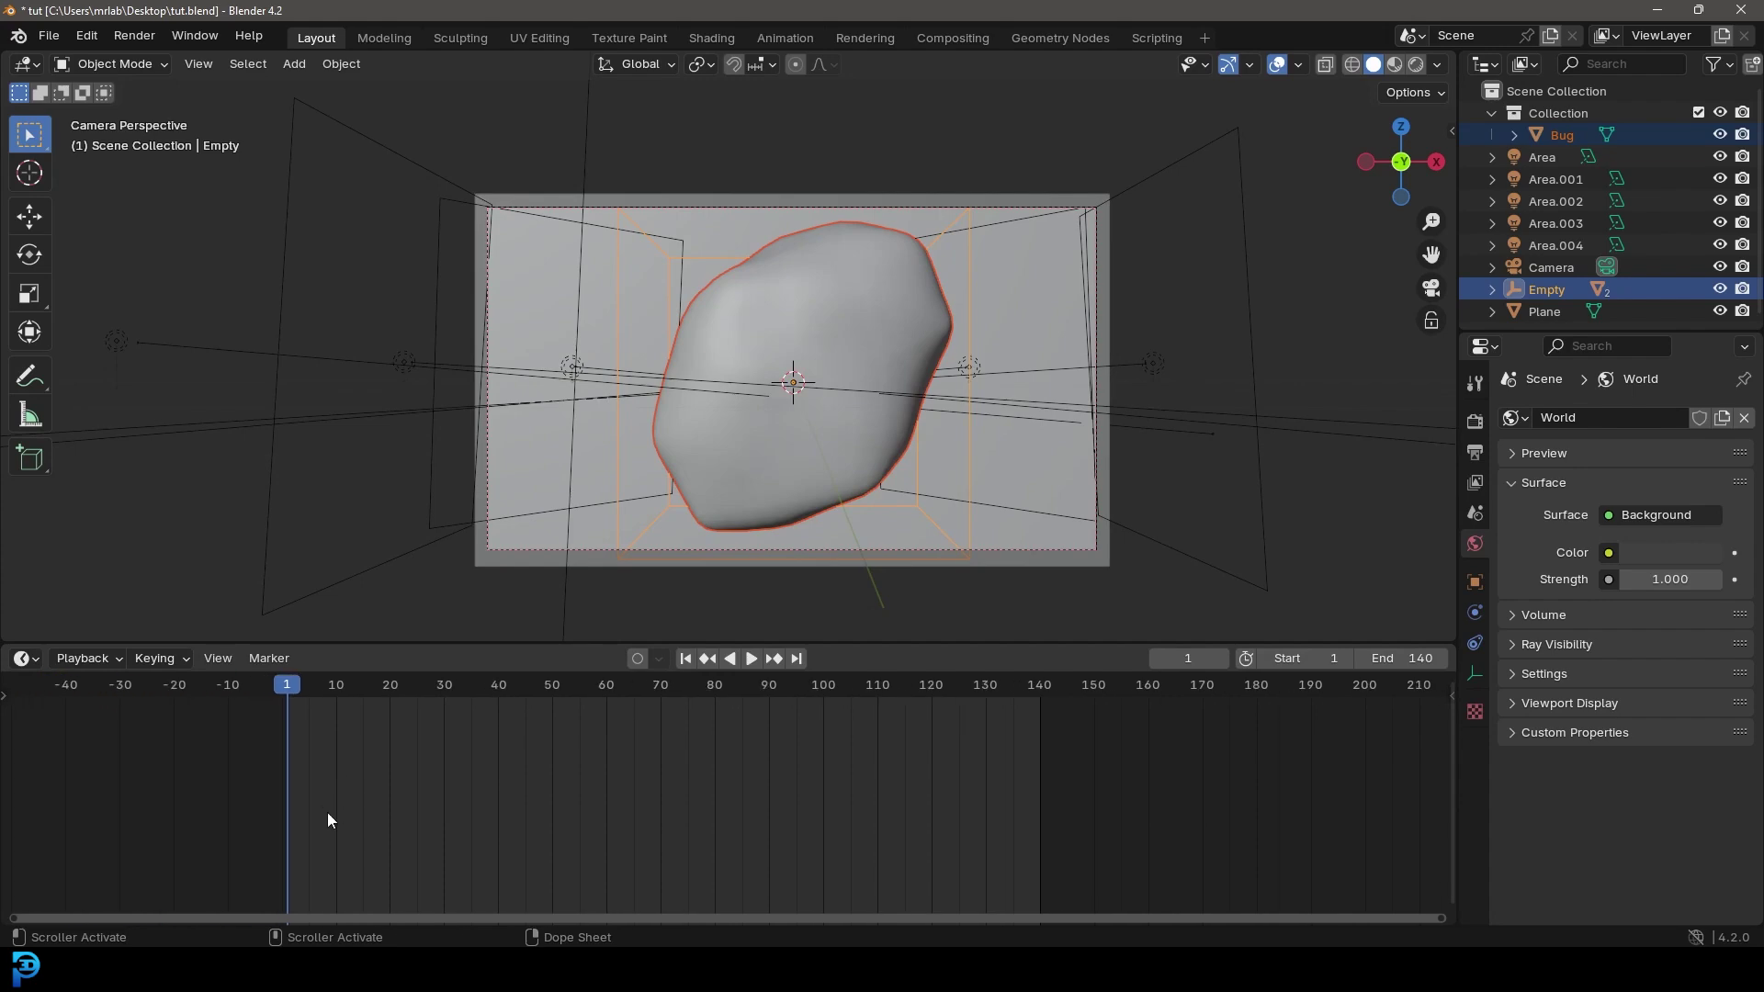
{"action": "middle_click_drag", "start_coordinate": [803, 422], "coordinate": [643, 251]}
{"action": "left_click", "coordinate": [691, 239]}
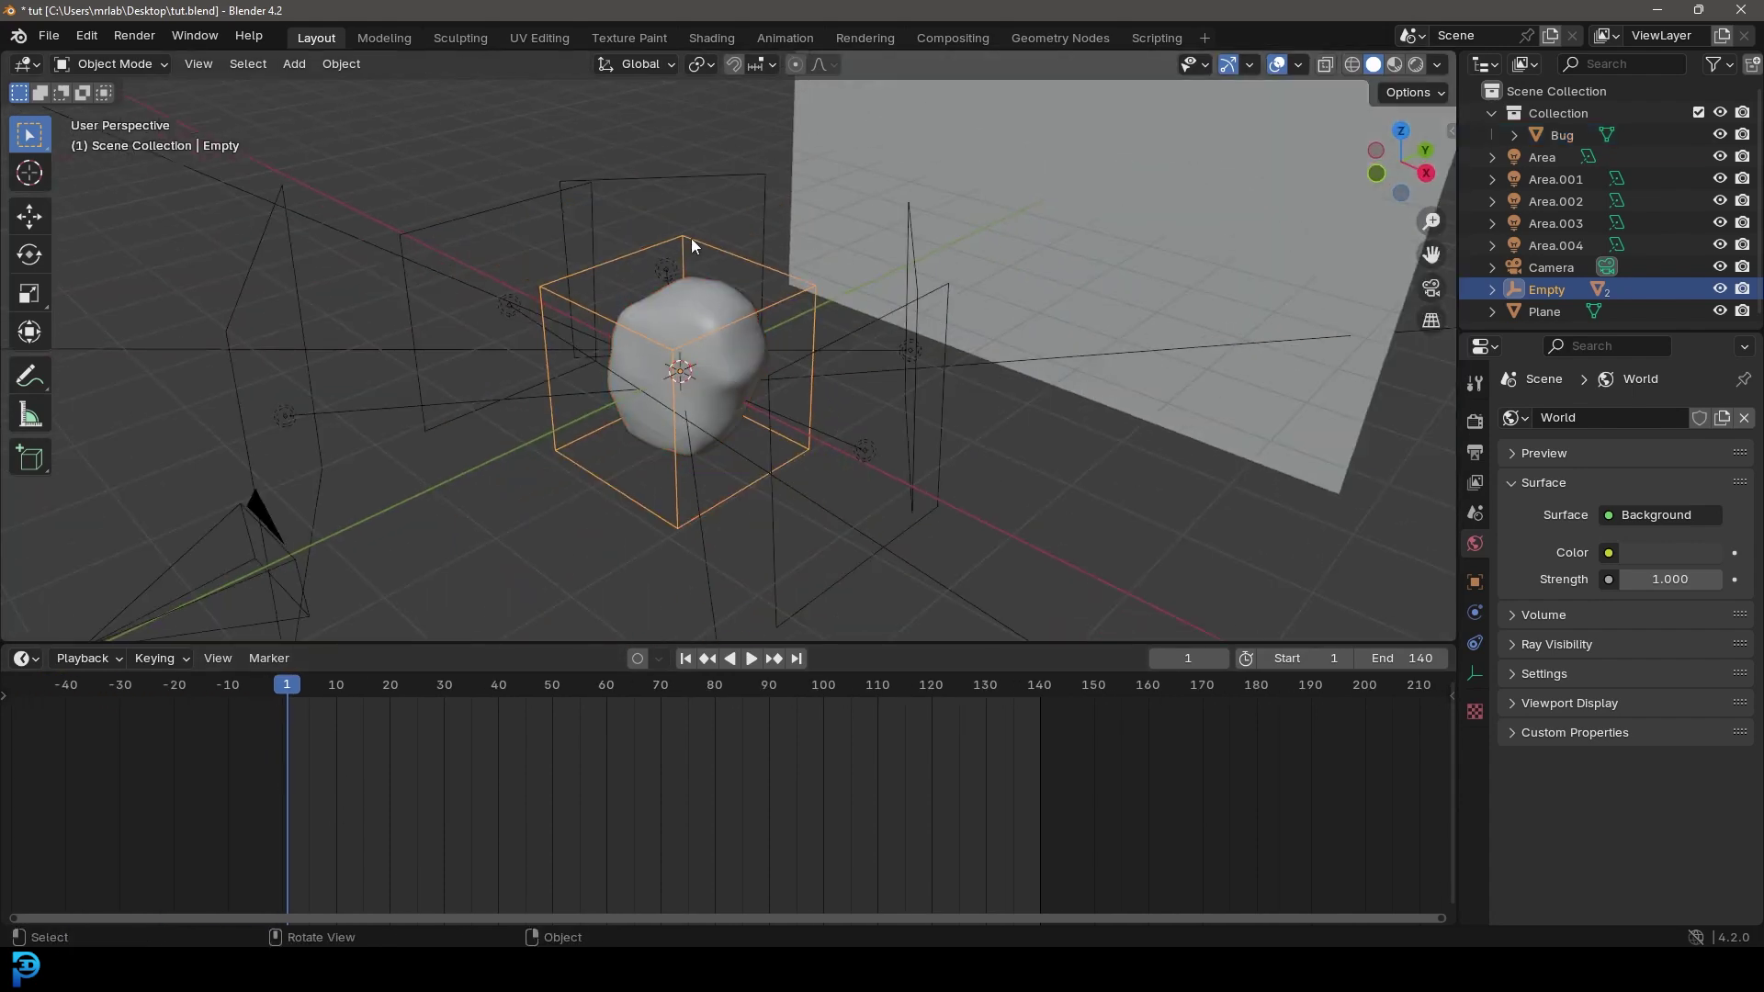
{"action": "key", "text": "i"}
{"action": "left_click_drag", "start_coordinate": [1084, 735], "coordinate": [1039, 707]}
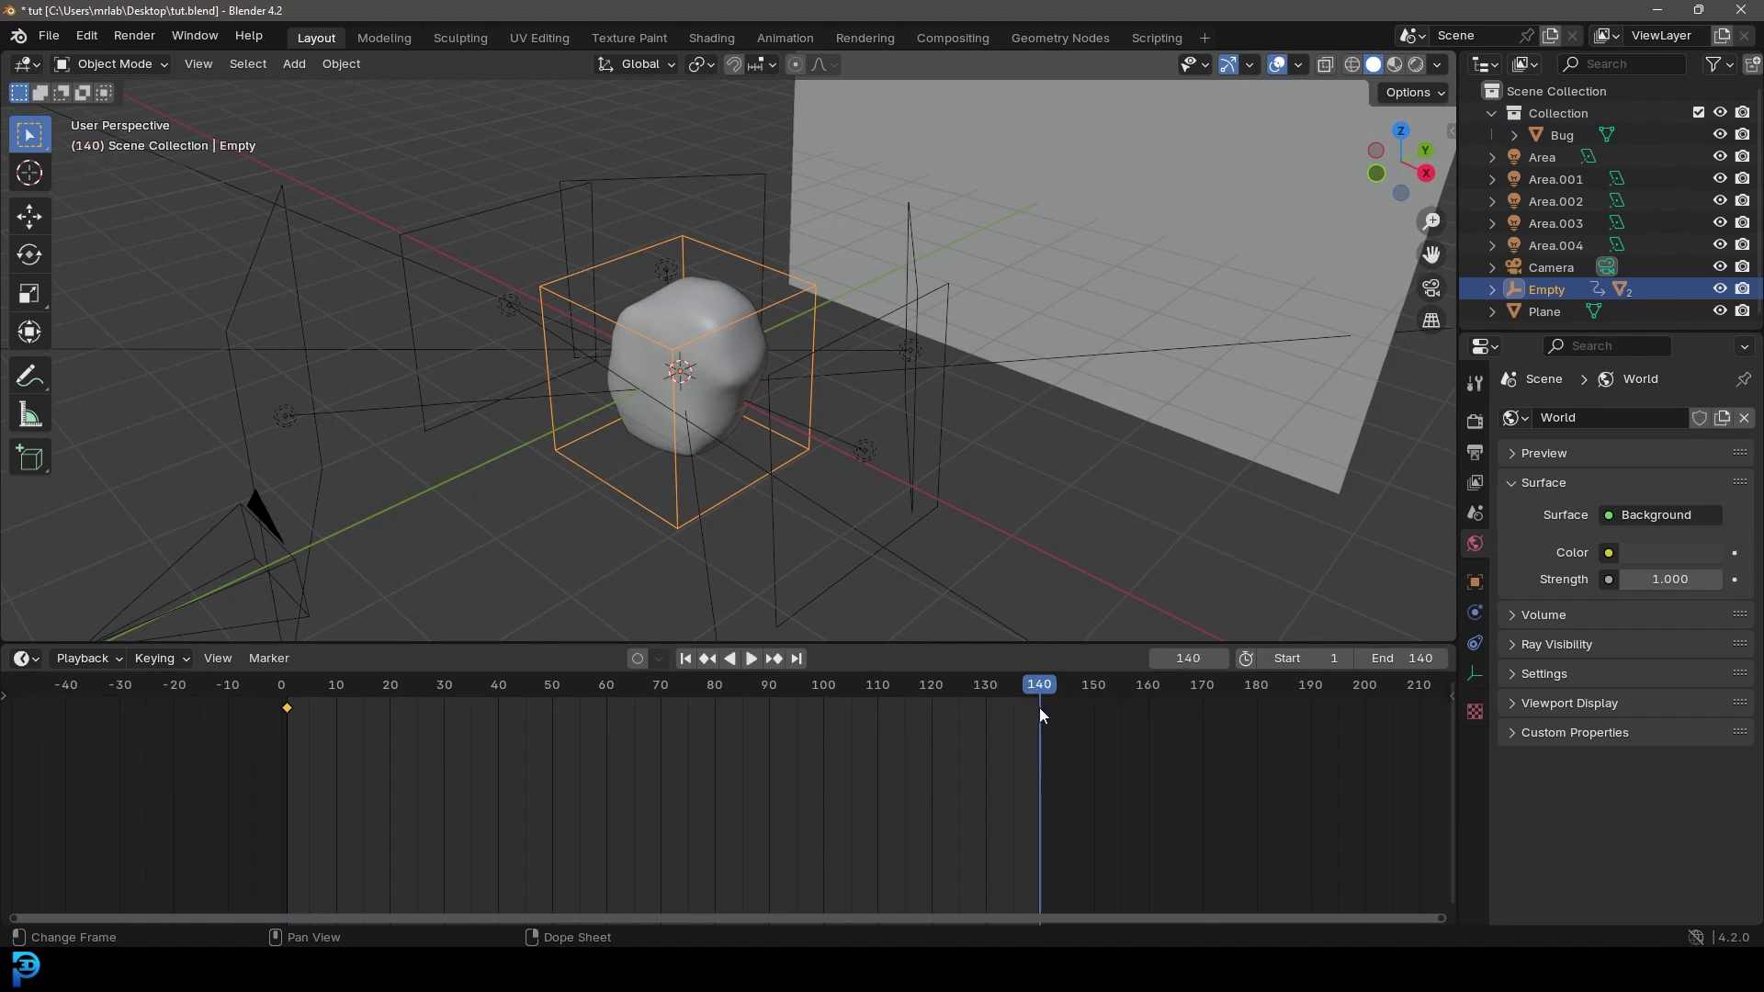
{"action": "key", "text": "n"}
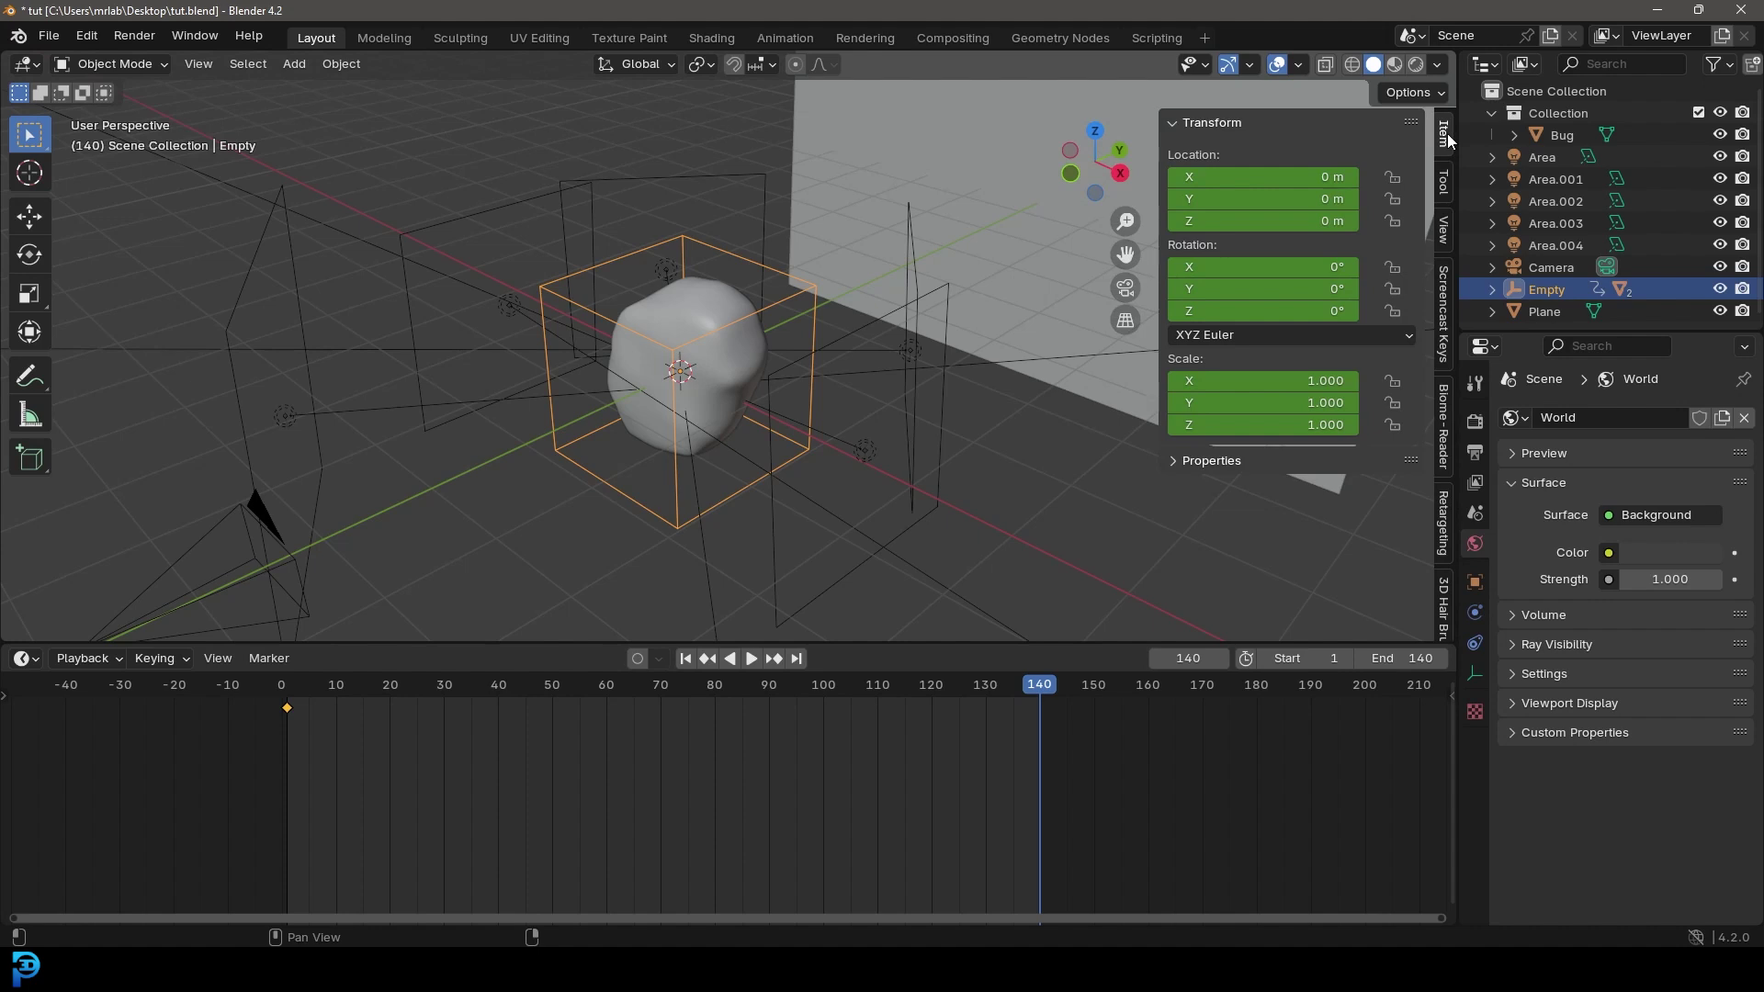
Set the Empty's Z rotation to 360 and keyframe it at frame 140
{"action": "left_click", "coordinate": [1272, 315]}
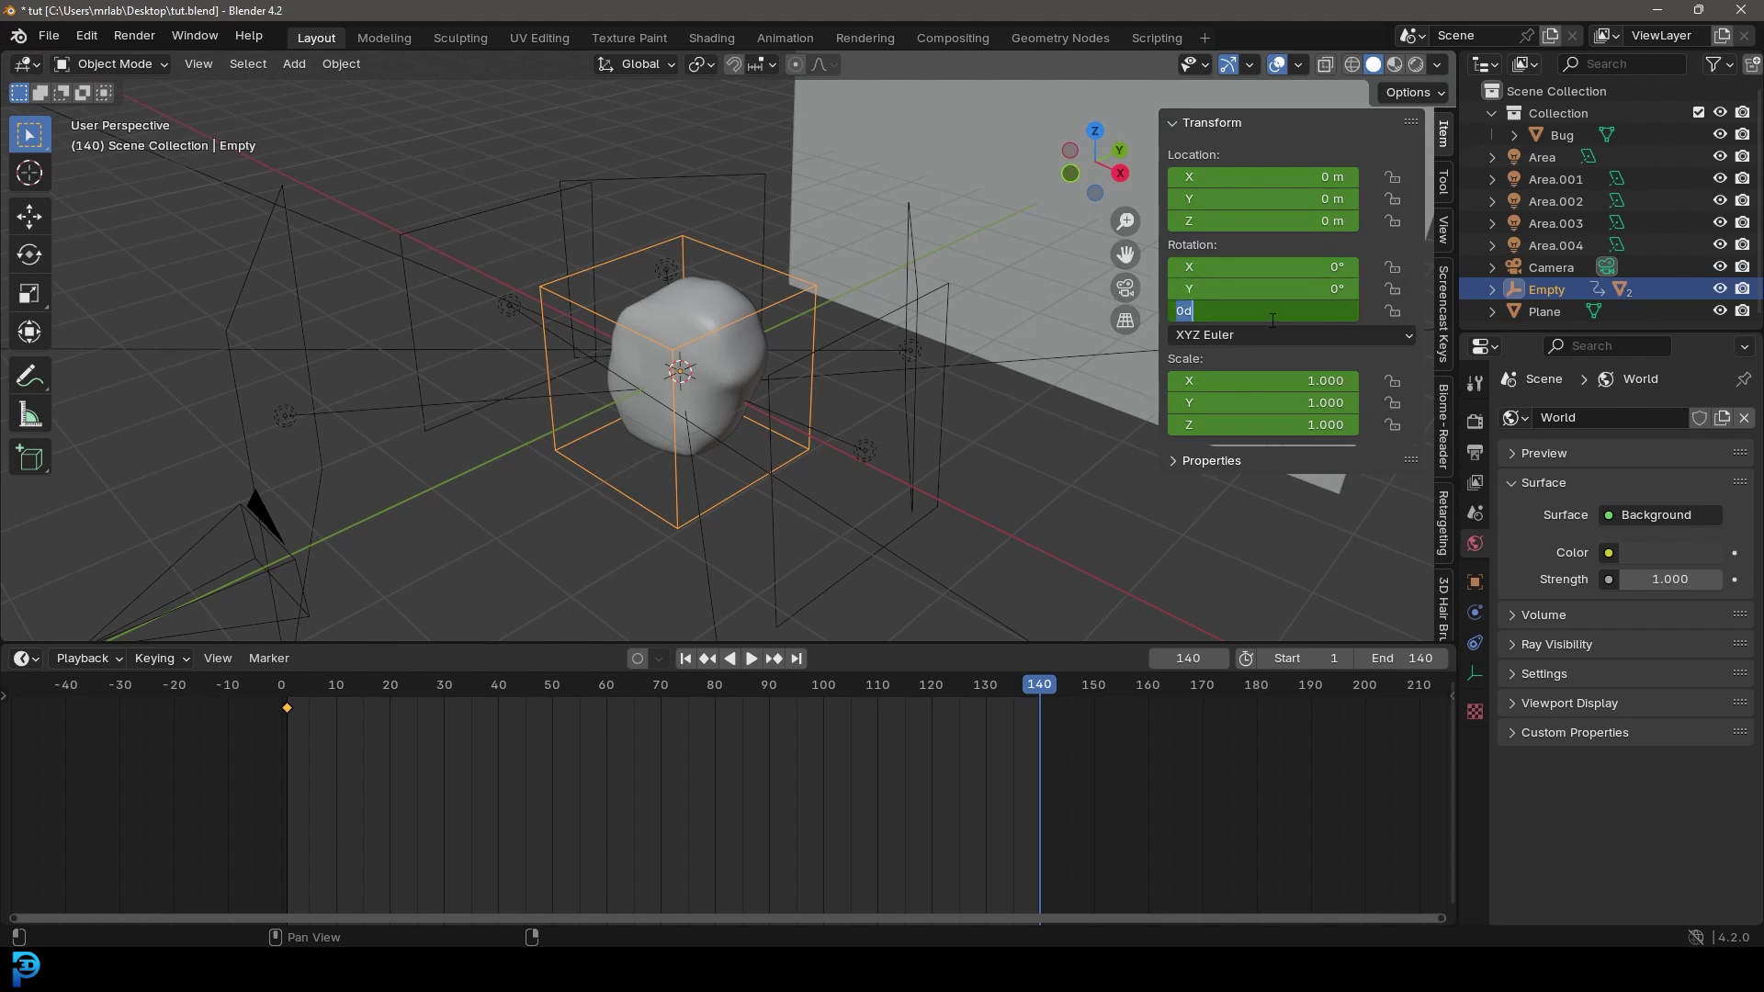
{"action": "type", "text": "360"}
{"action": "key", "text": "Return"}
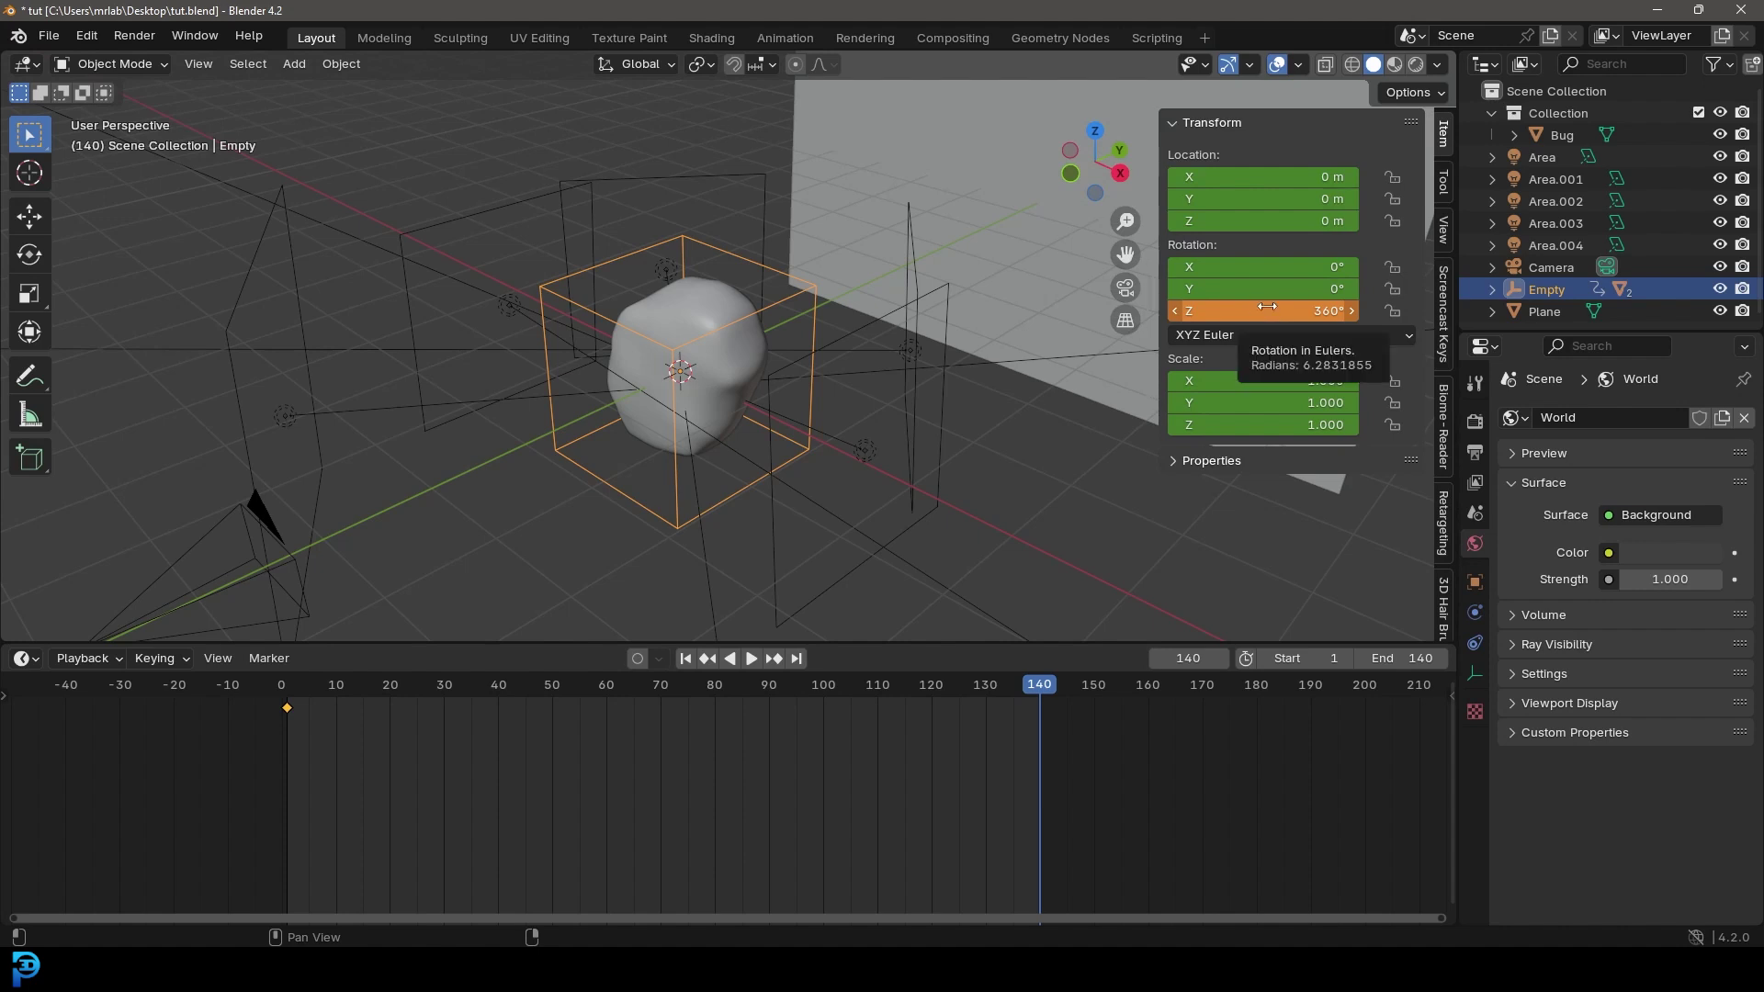
{"action": "key", "text": "i"}
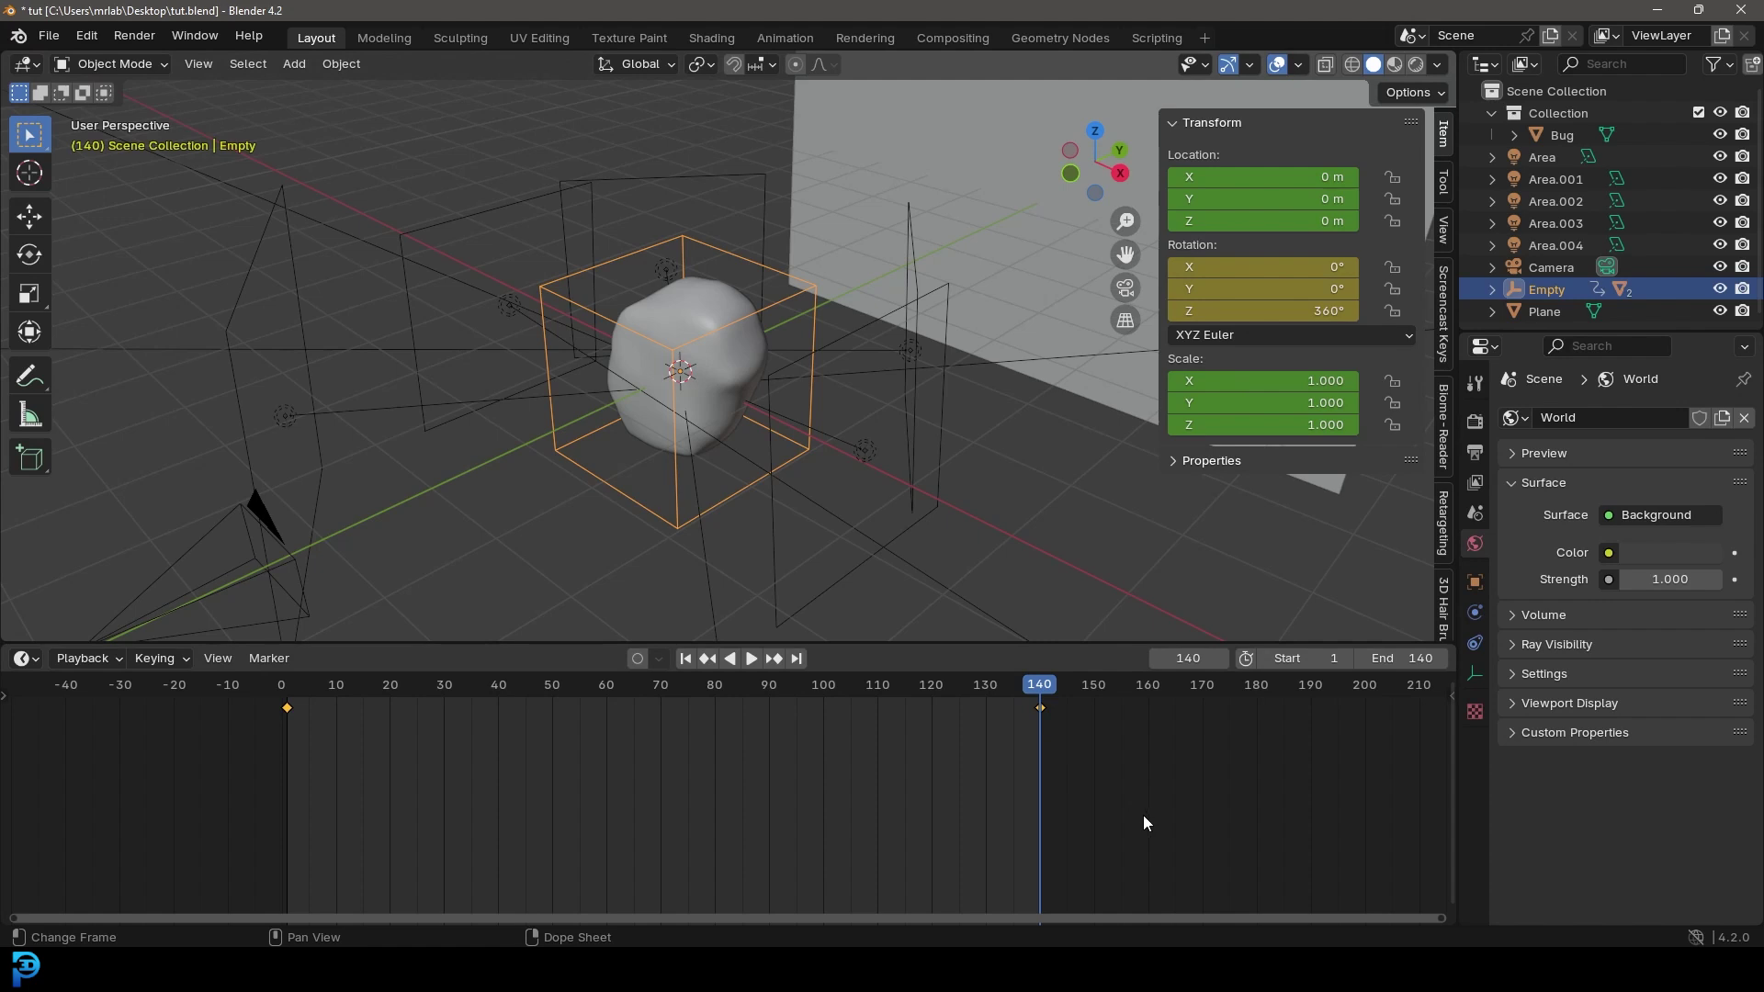
Make both rotation keyframes Linear, play the spin from the start, and save tut.blend
{"action": "left_click_drag", "start_coordinate": [1143, 814], "coordinate": [265, 704]}
{"action": "key", "text": "t"}
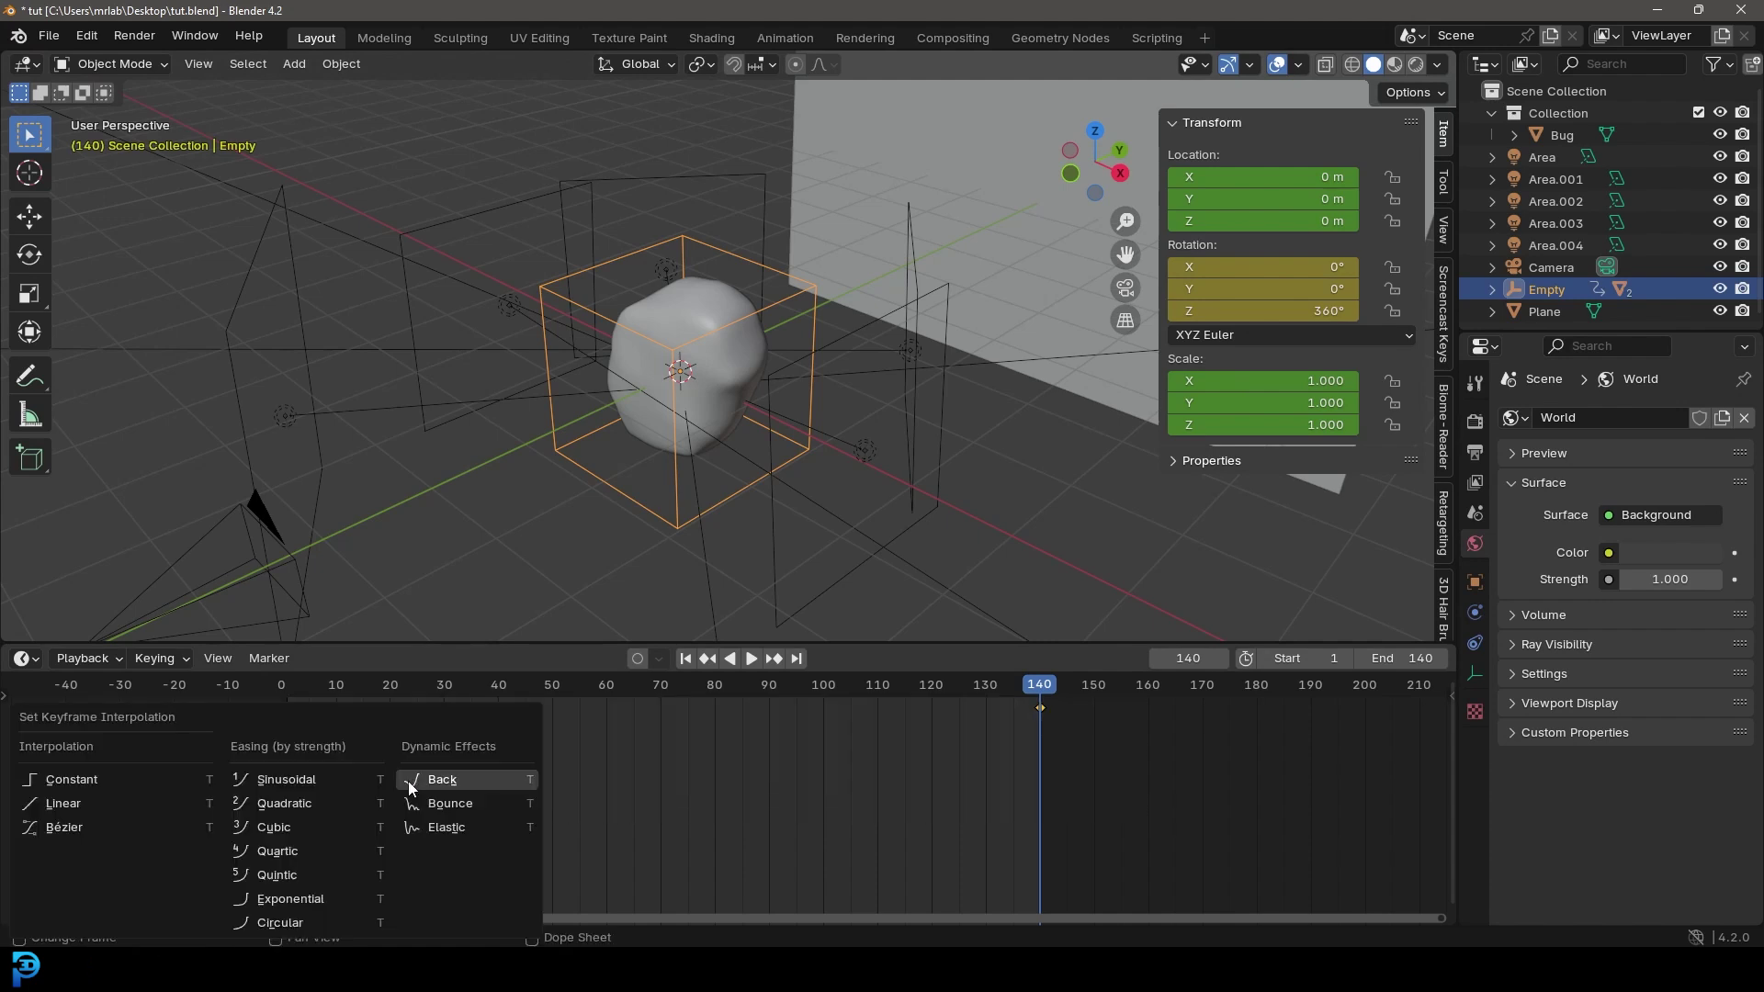
{"action": "left_click", "coordinate": [96, 805]}
{"action": "left_click_drag", "start_coordinate": [1054, 701], "coordinate": [283, 762]}
{"action": "key", "text": "space"}
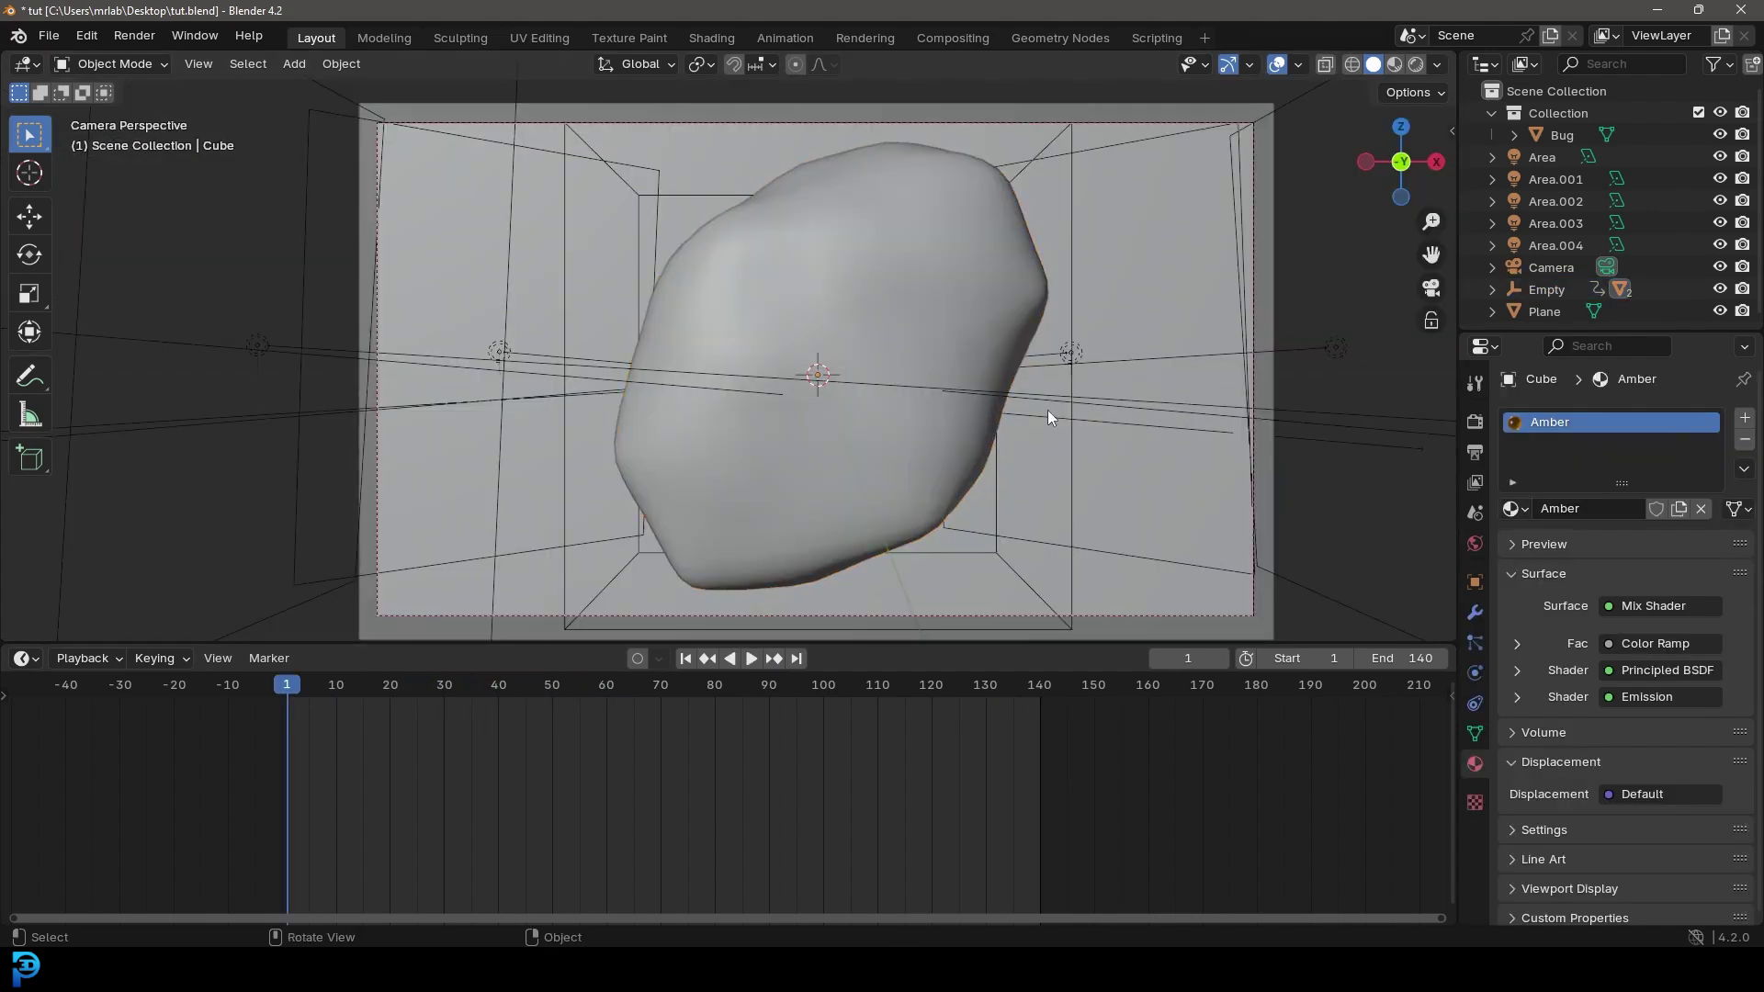
{"action": "key", "text": "ctrl+s"}
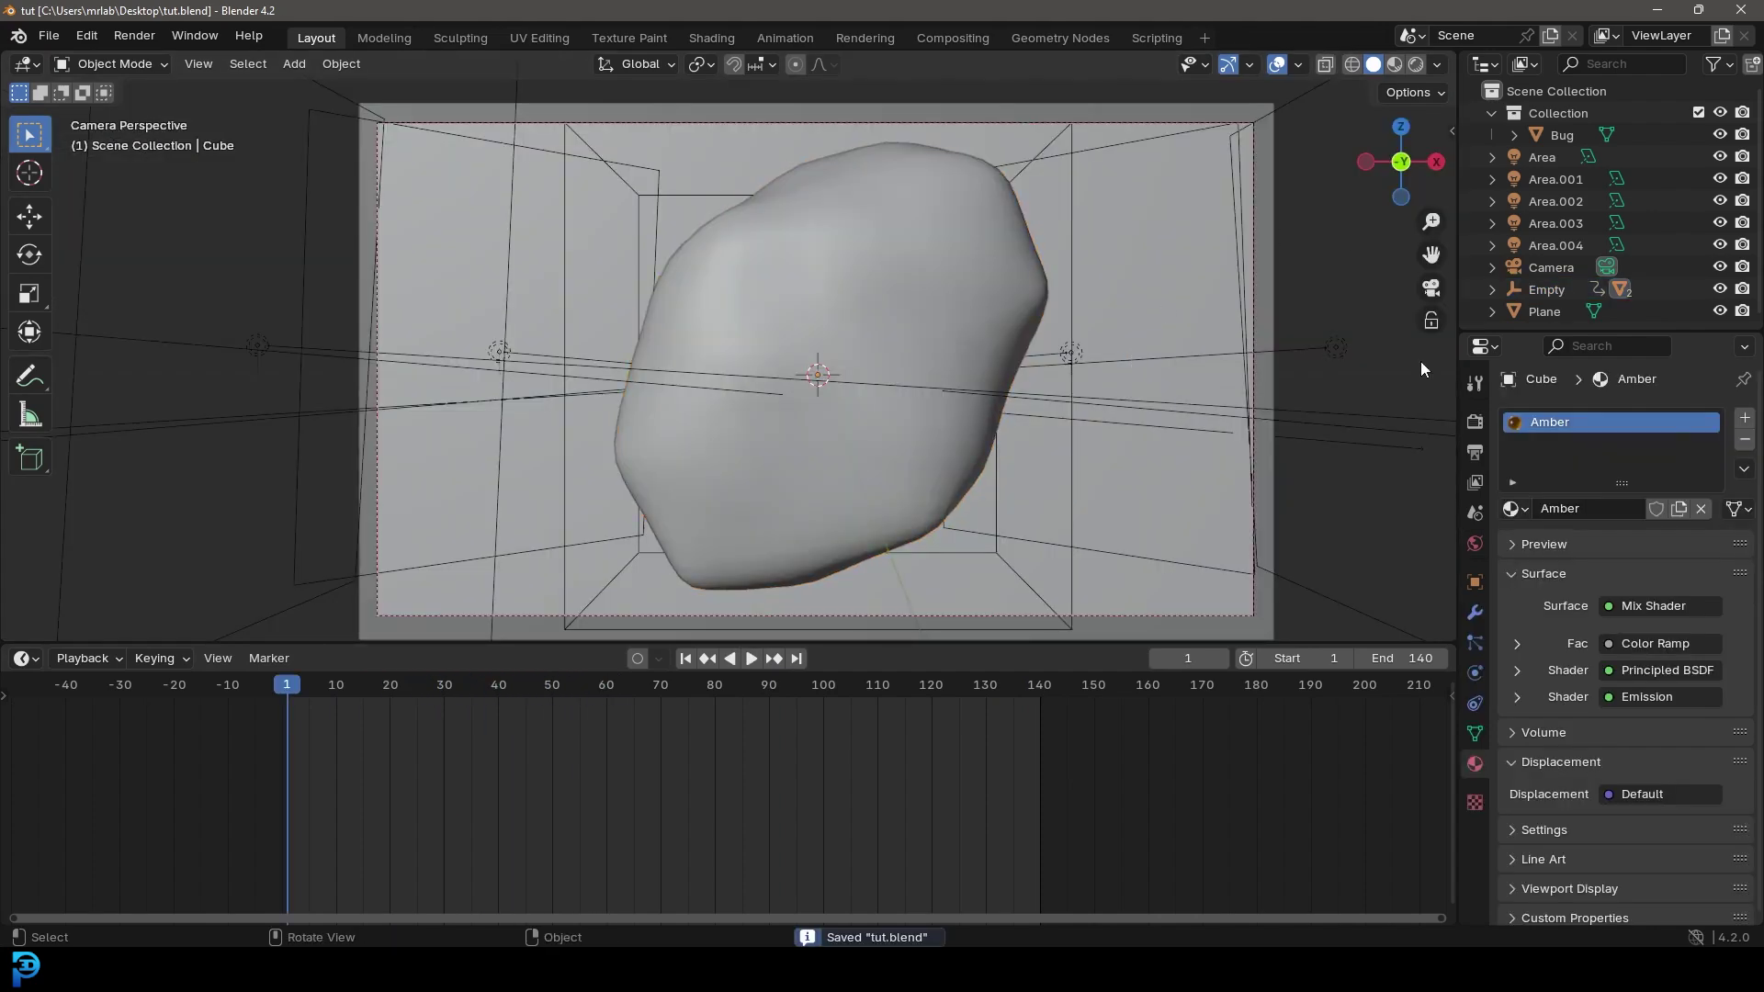
Set the render output folder to the Desktop
{"action": "left_click", "coordinate": [1475, 452]}
{"action": "scroll", "coordinate": [1530, 830], "scroll_direction": "down", "scroll_amount": 2}
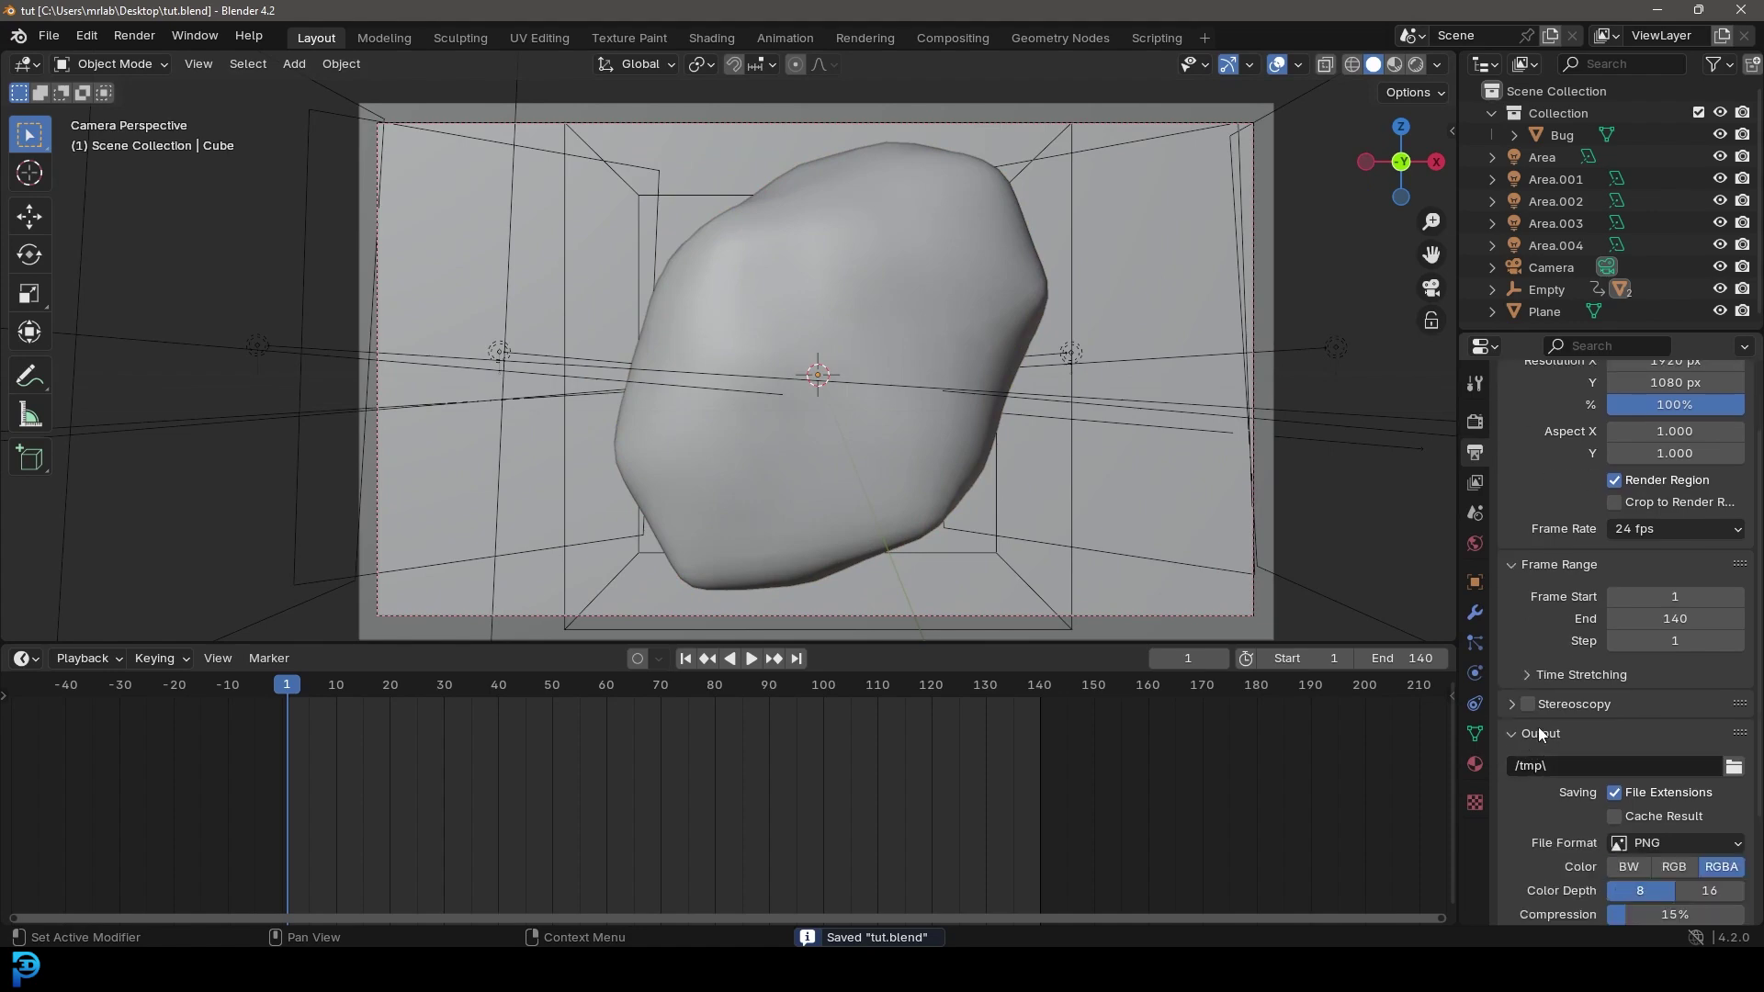
{"action": "left_click", "coordinate": [1733, 765]}
{"action": "left_click", "coordinate": [459, 426]}
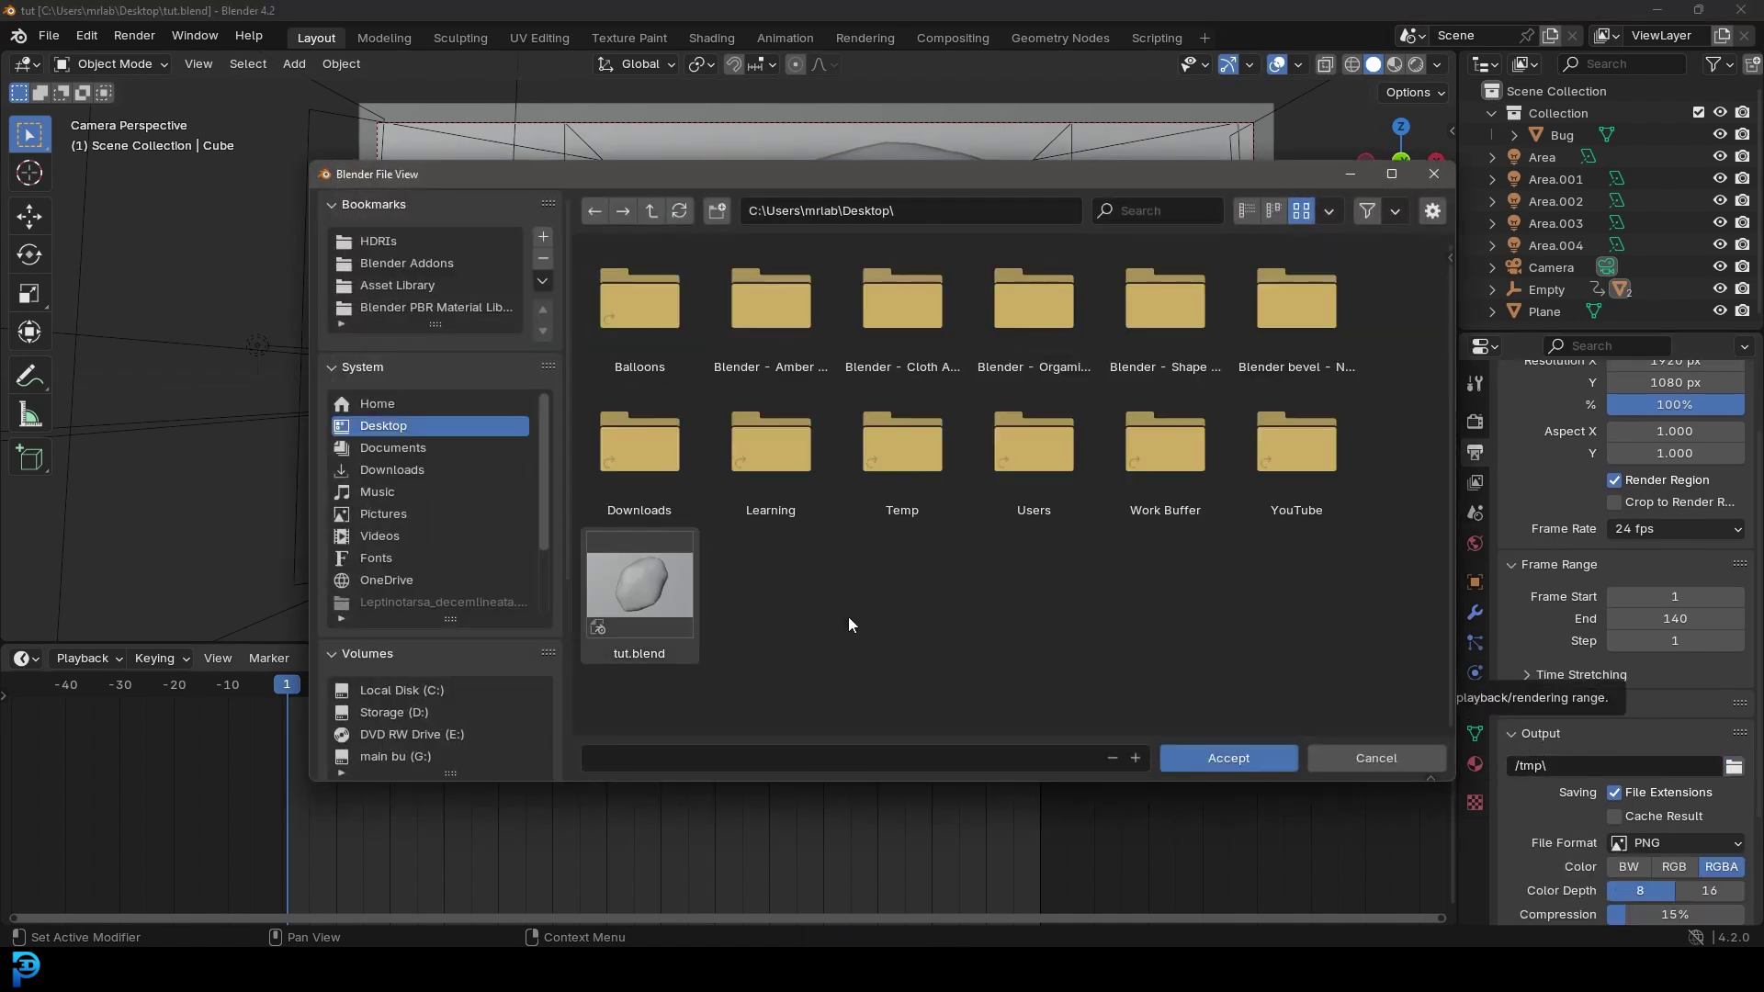
{"action": "left_click", "coordinate": [1198, 755]}
Set the output file format to FFmpeg Video with an MPEG-4 container
{"action": "scroll", "coordinate": [1591, 802], "scroll_direction": "down", "scroll_amount": 3}
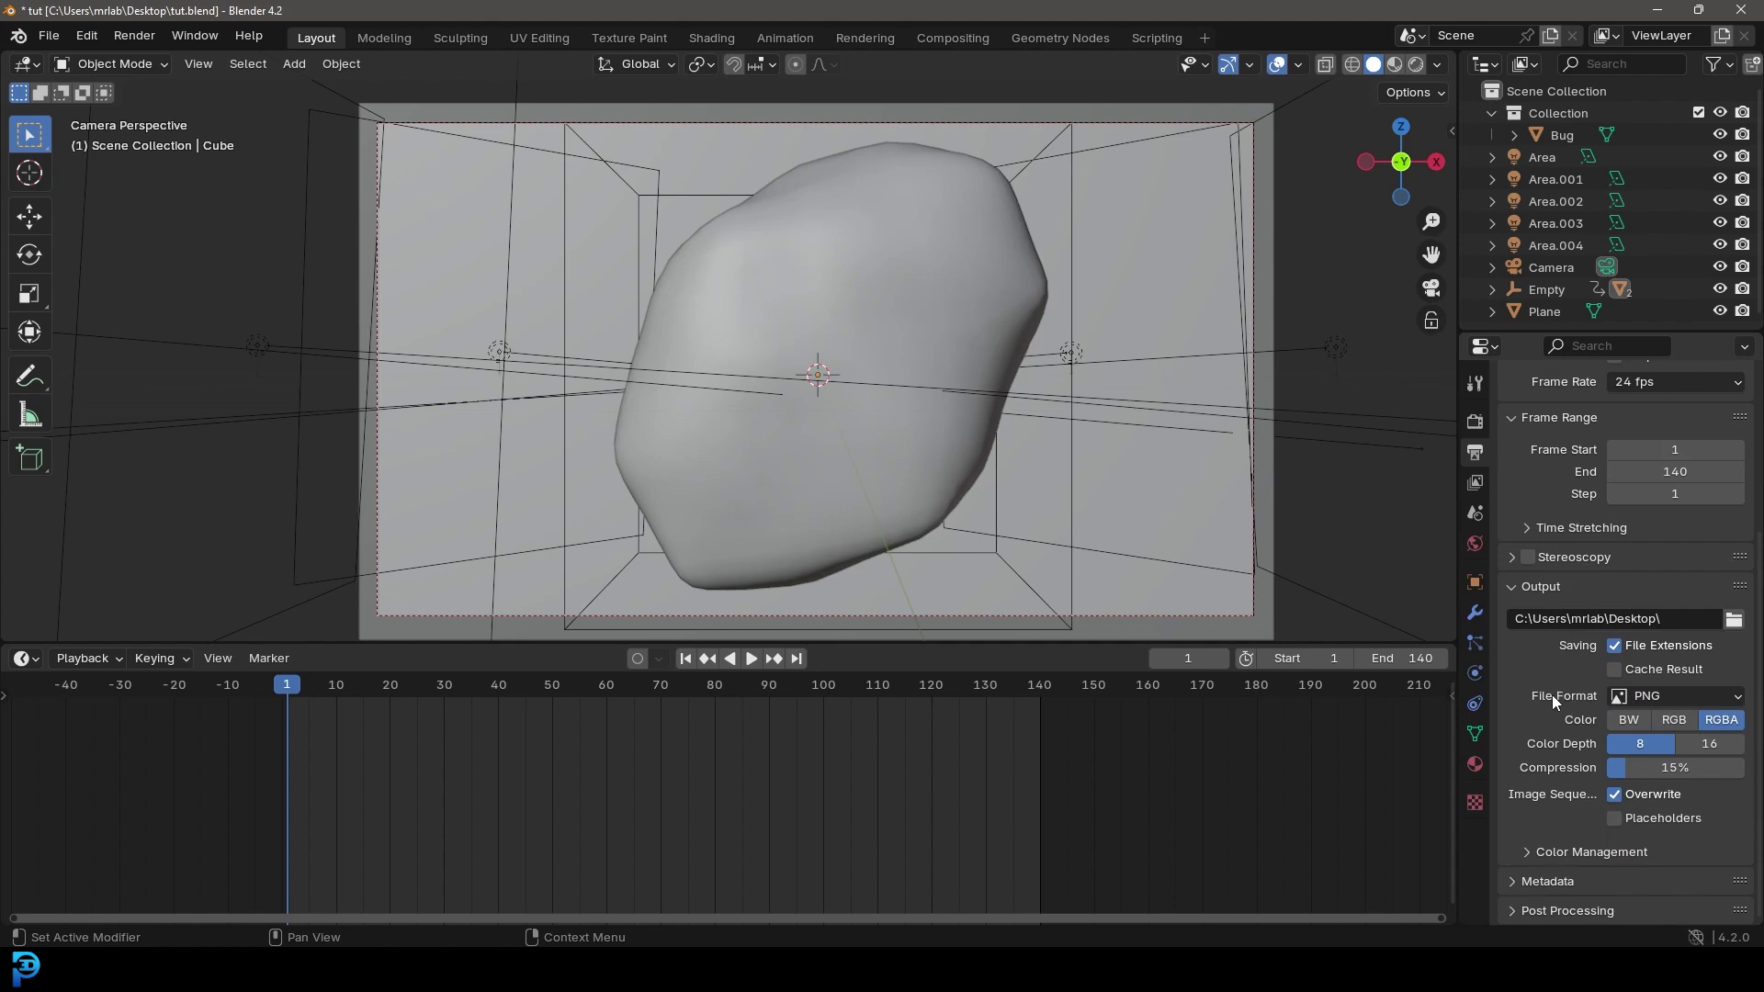
{"action": "left_click", "coordinate": [1644, 698]}
{"action": "left_click", "coordinate": [1632, 754]}
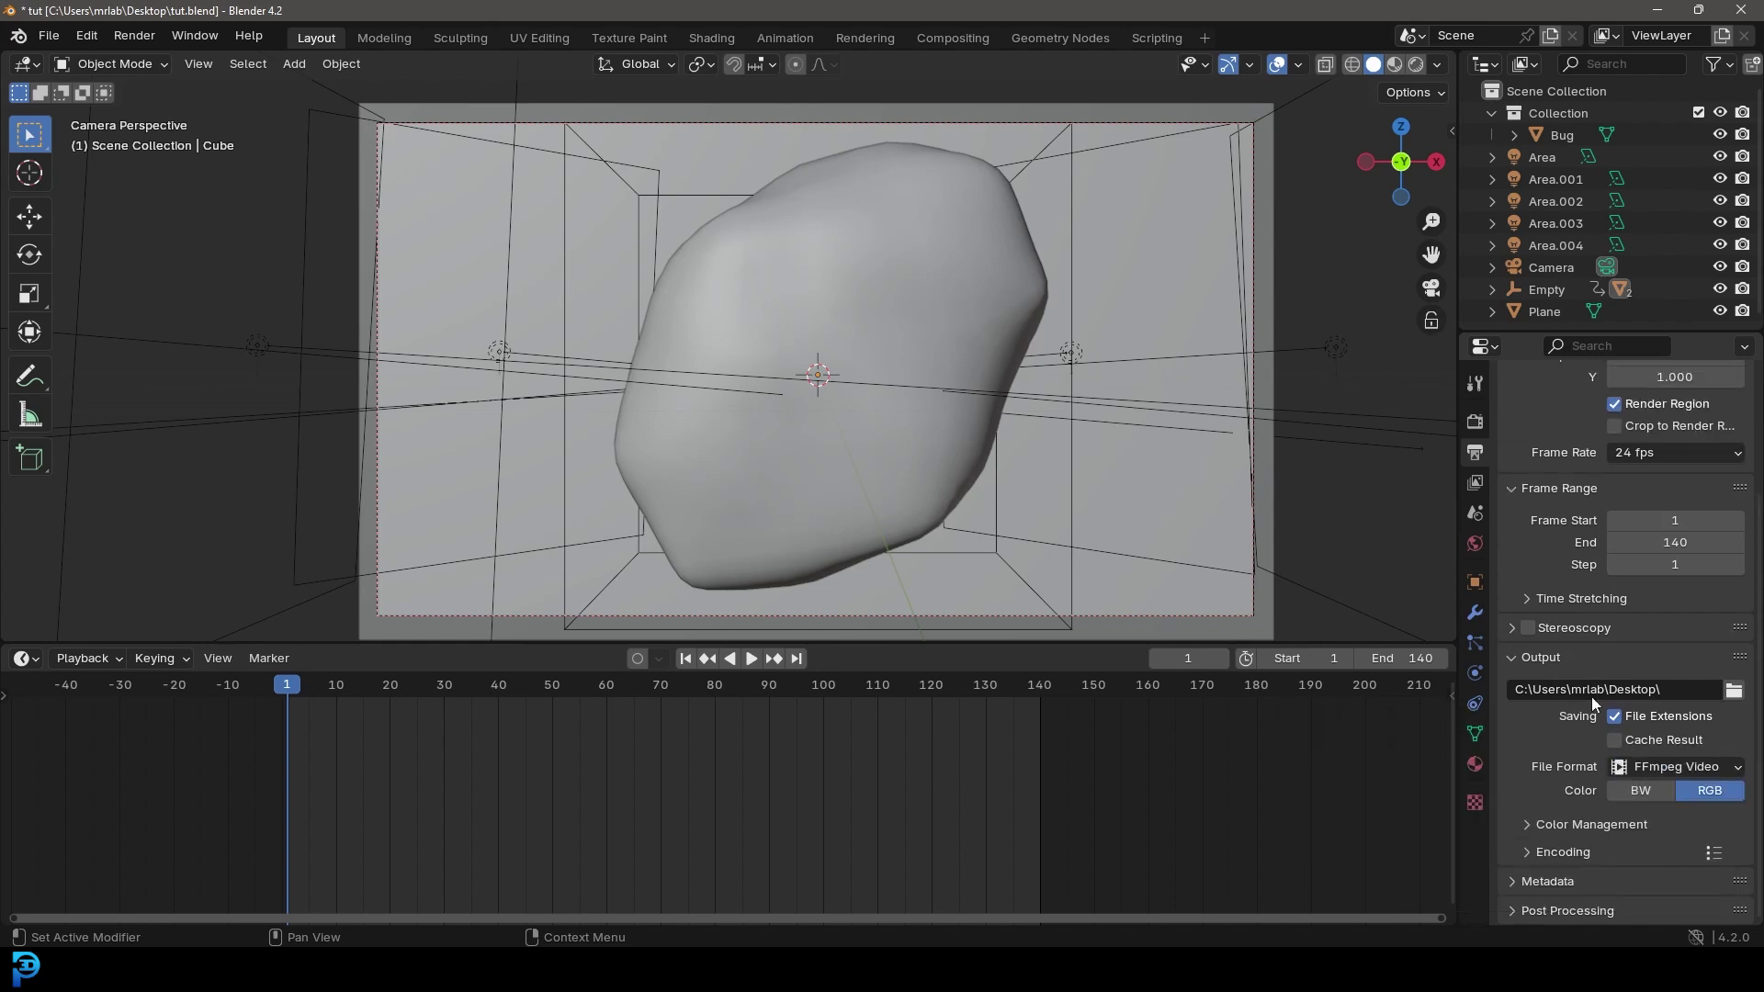
{"action": "left_click", "coordinate": [1529, 851]}
{"action": "scroll", "coordinate": [1567, 863], "scroll_direction": "down", "scroll_amount": 5}
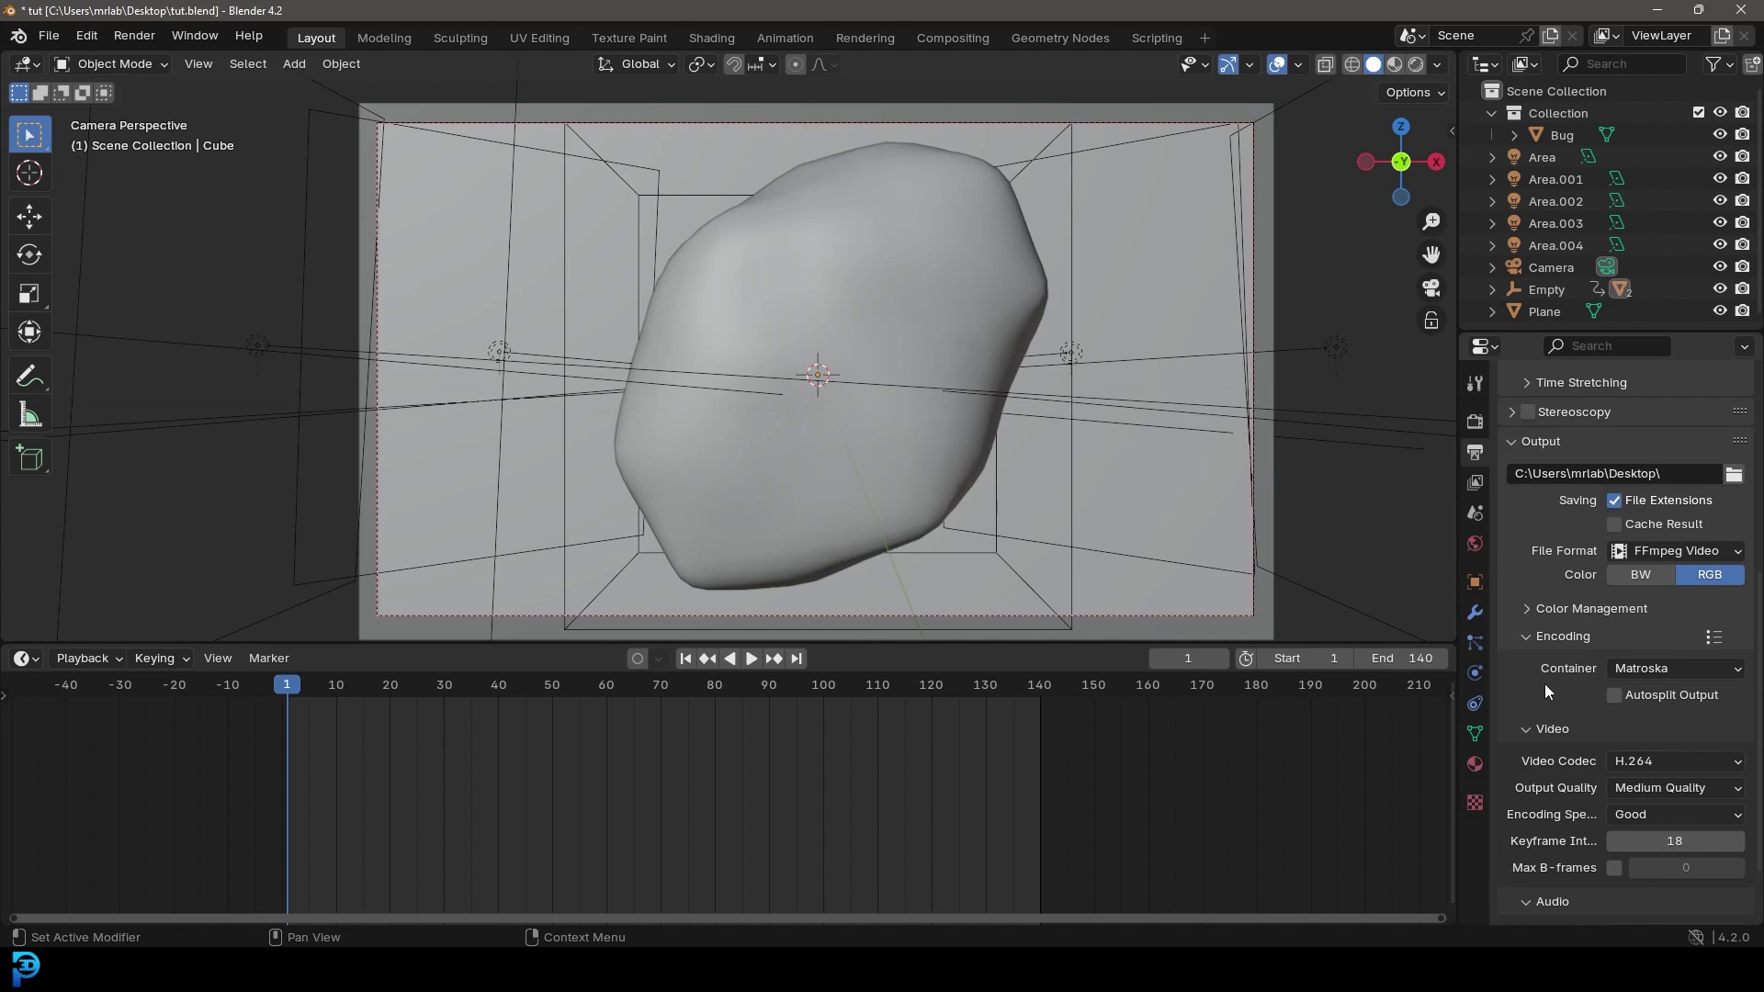
{"action": "left_click", "coordinate": [1654, 668]}
{"action": "left_click", "coordinate": [1663, 740]}
Save tut.blend and enlarge the 3D viewport area
{"action": "key", "text": "ctrl+s"}
{"action": "left_click", "coordinate": [133, 36]}
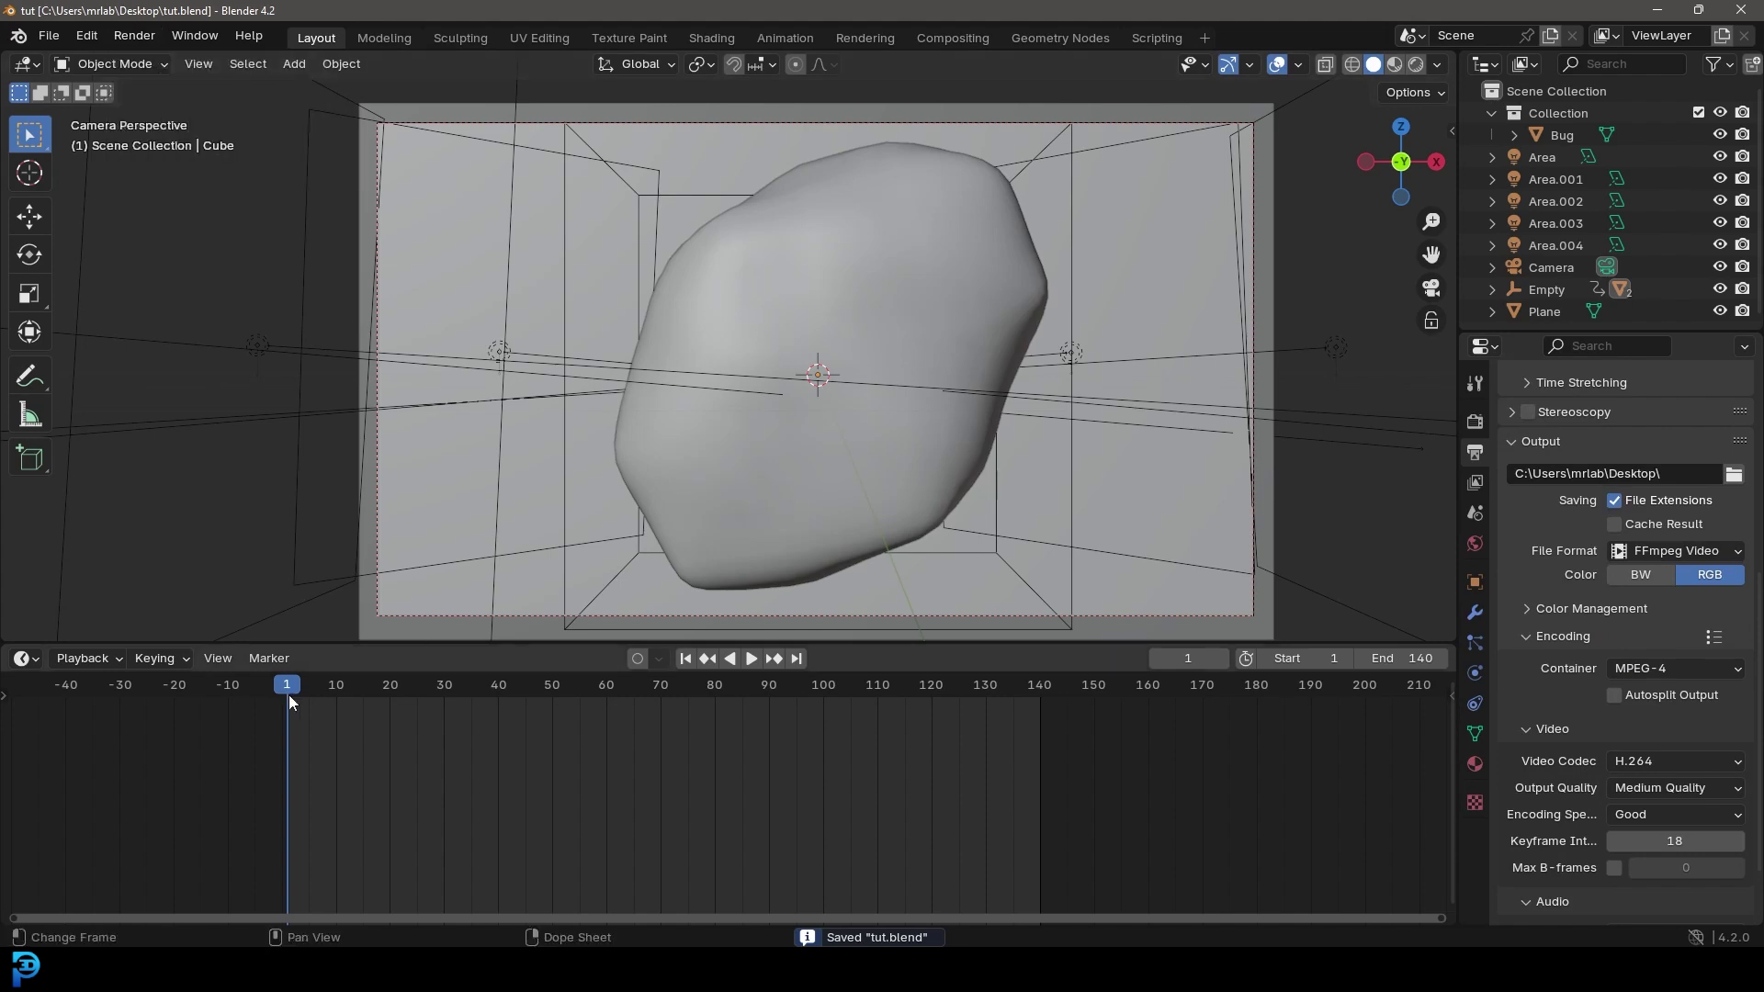
{"action": "left_click_drag", "start_coordinate": [411, 646], "coordinate": [410, 795]}
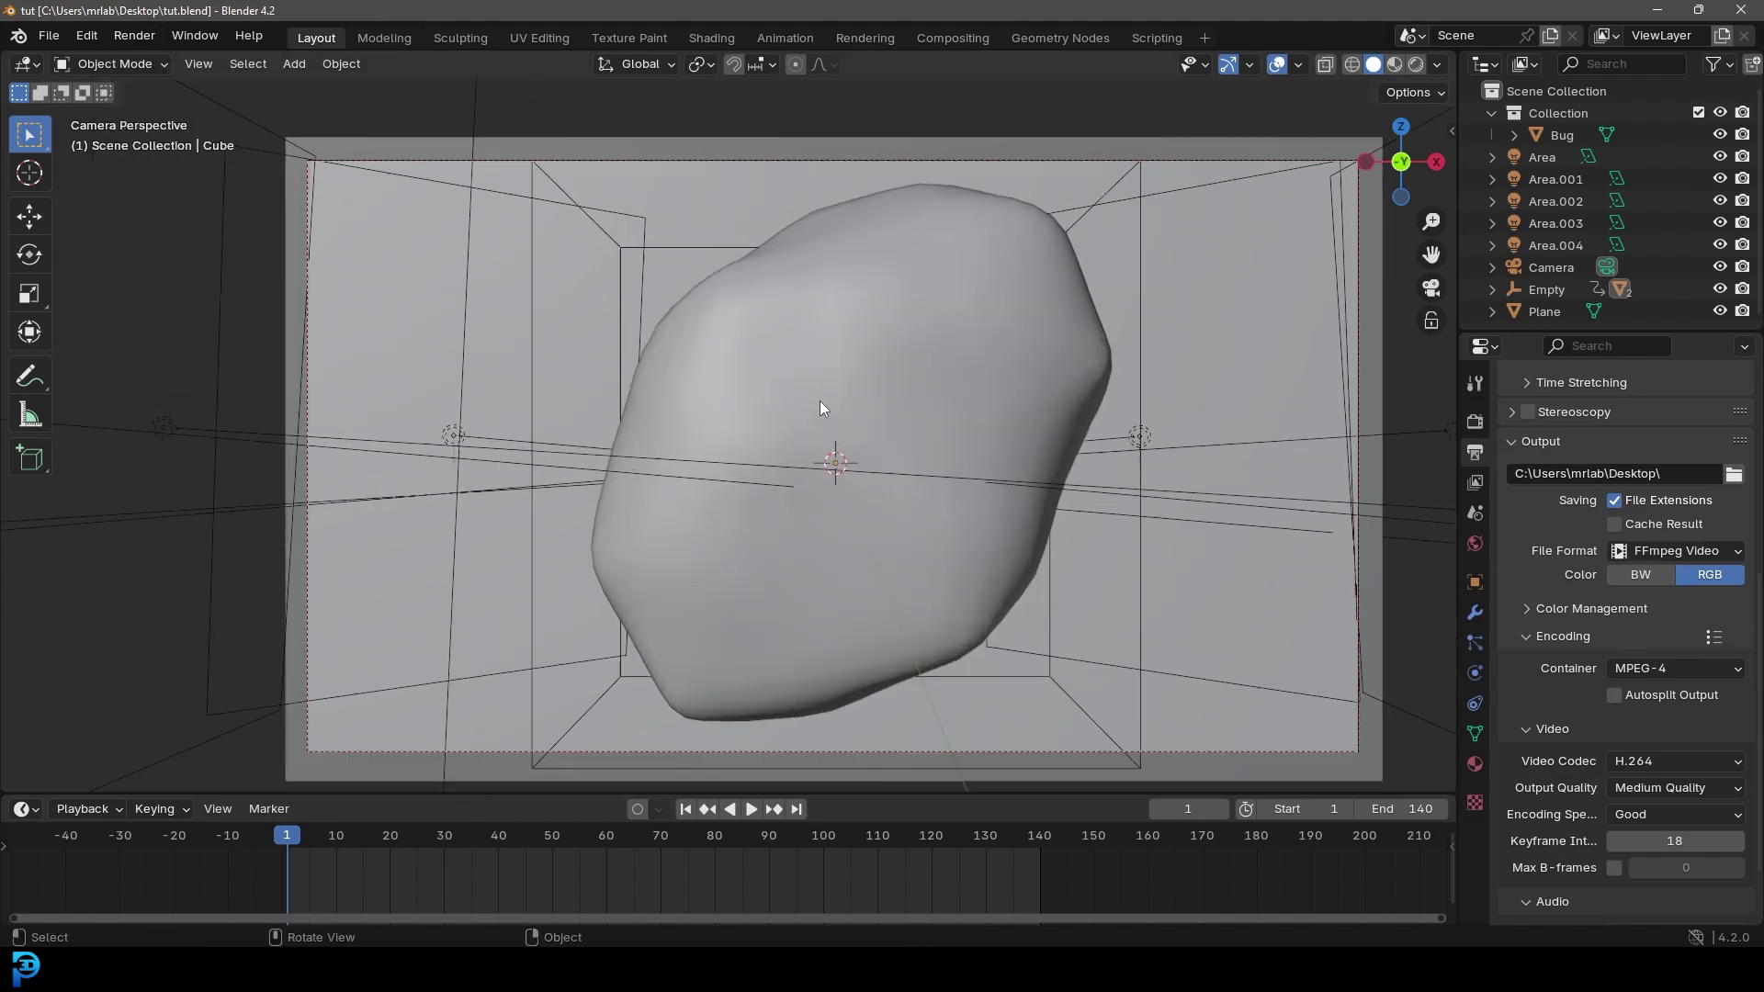
Render the current frame via Render > Render Image, inspect it by zooming and panning, then close it
{"action": "left_click", "coordinate": [146, 42]}
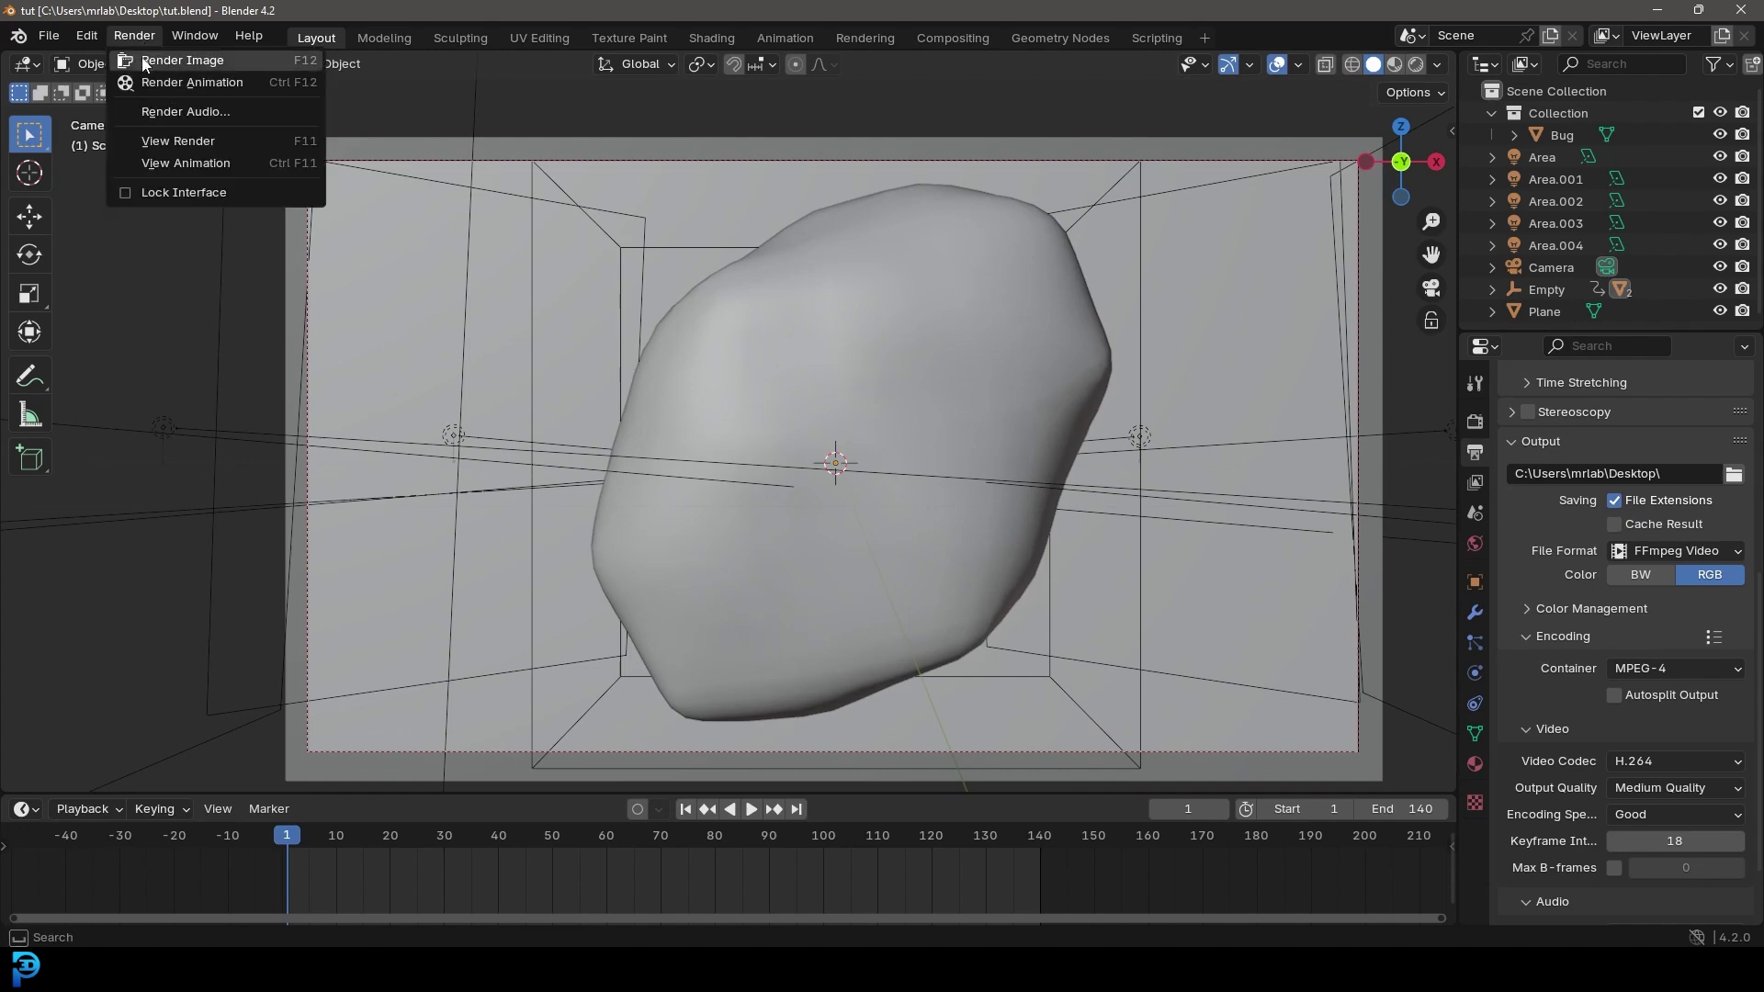
{"action": "left_click", "coordinate": [252, 58]}
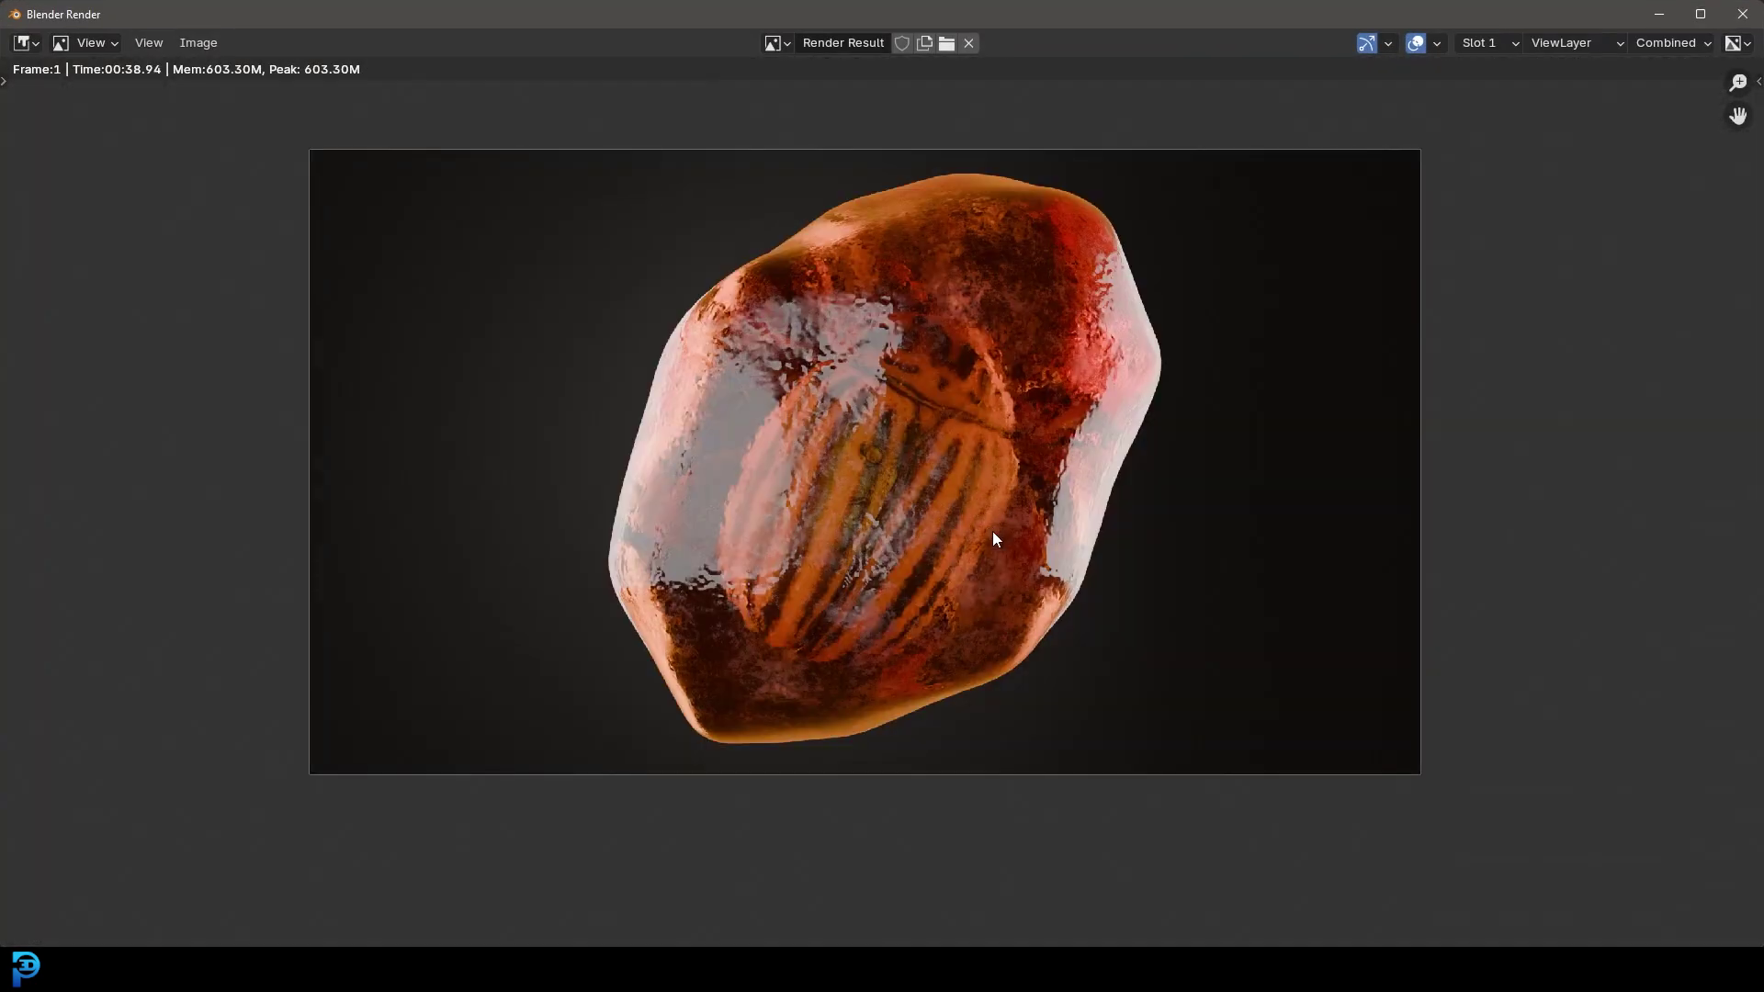
{"action": "scroll", "coordinate": [1017, 566], "scroll_direction": "up", "scroll_amount": 2}
{"action": "middle_click_drag", "start_coordinate": [1058, 507], "coordinate": [1066, 545]}
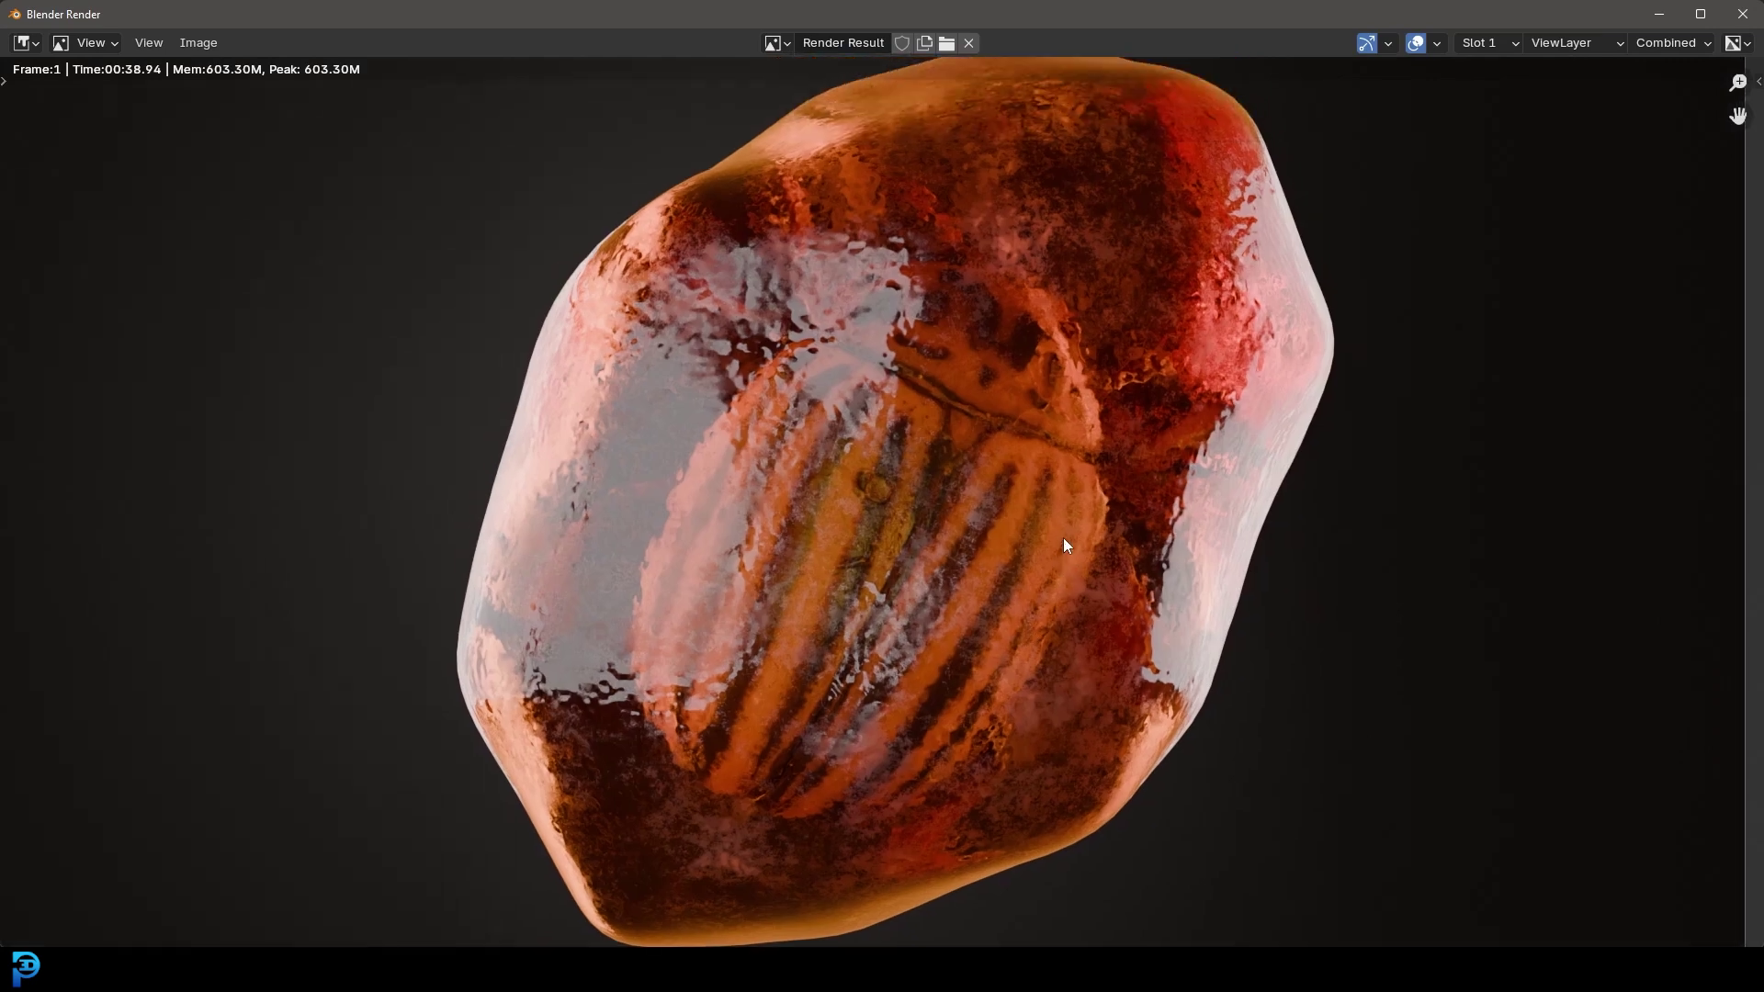
{"action": "scroll", "coordinate": [1068, 475], "scroll_direction": "down", "scroll_amount": 1}
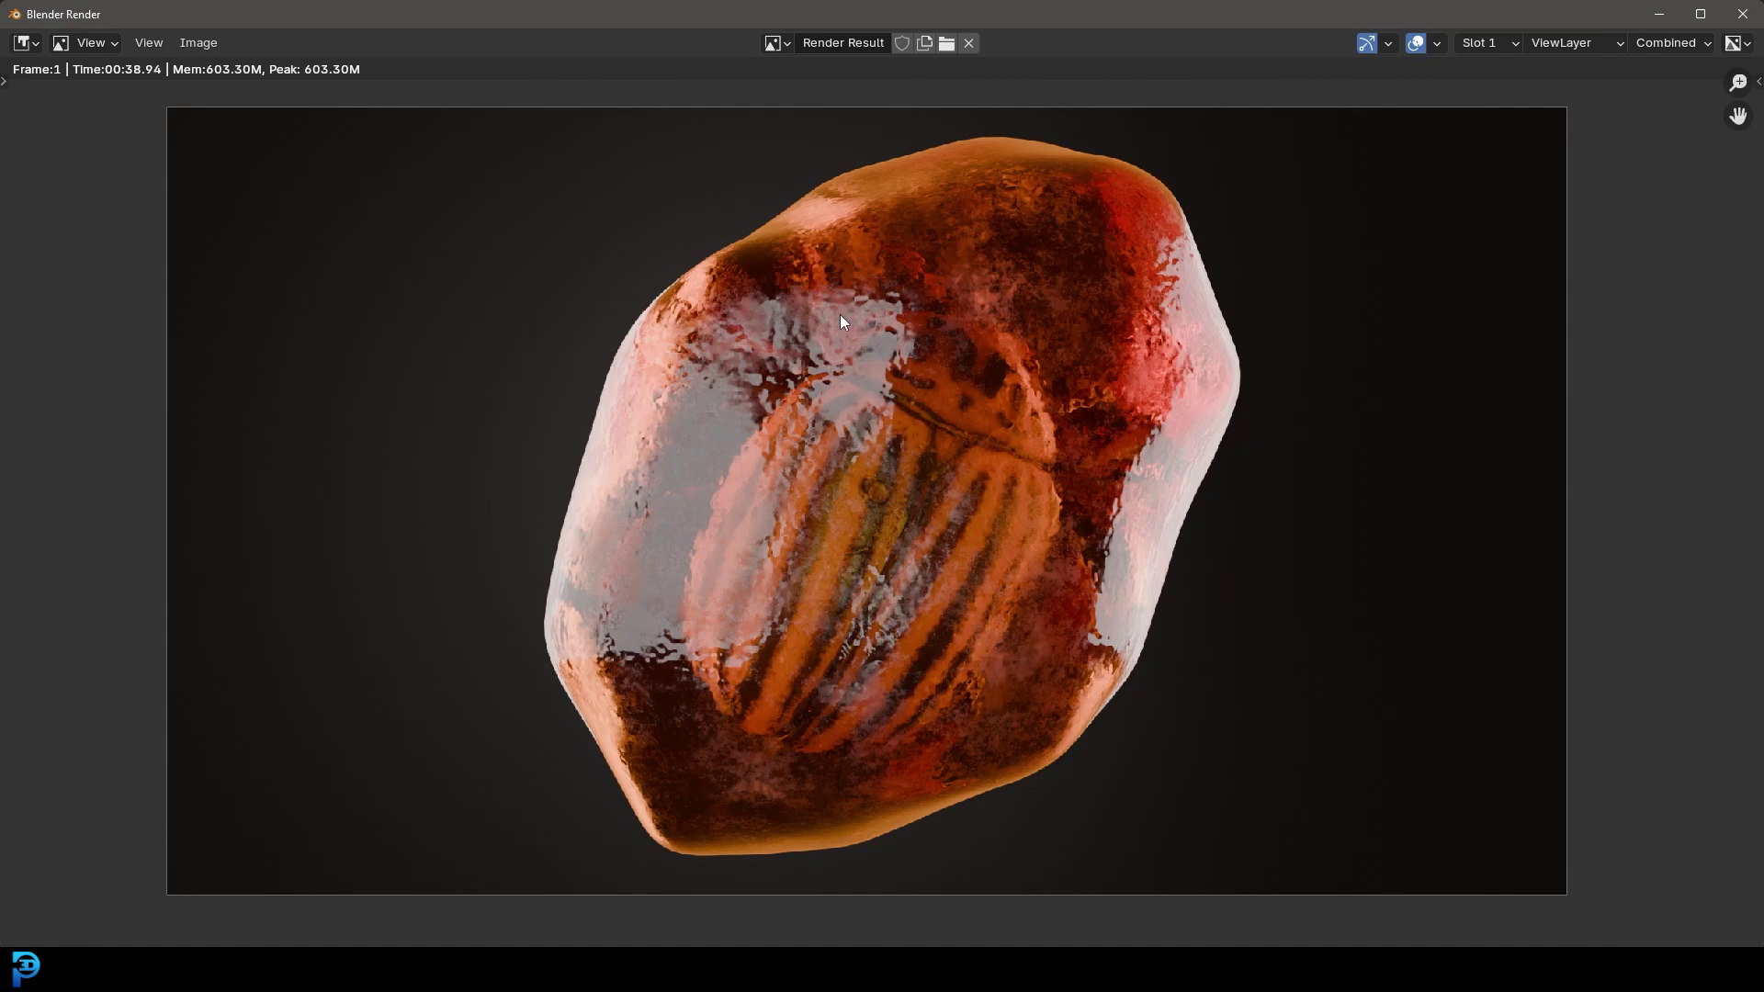
{"action": "scroll", "coordinate": [941, 355], "scroll_direction": "up", "scroll_amount": 3}
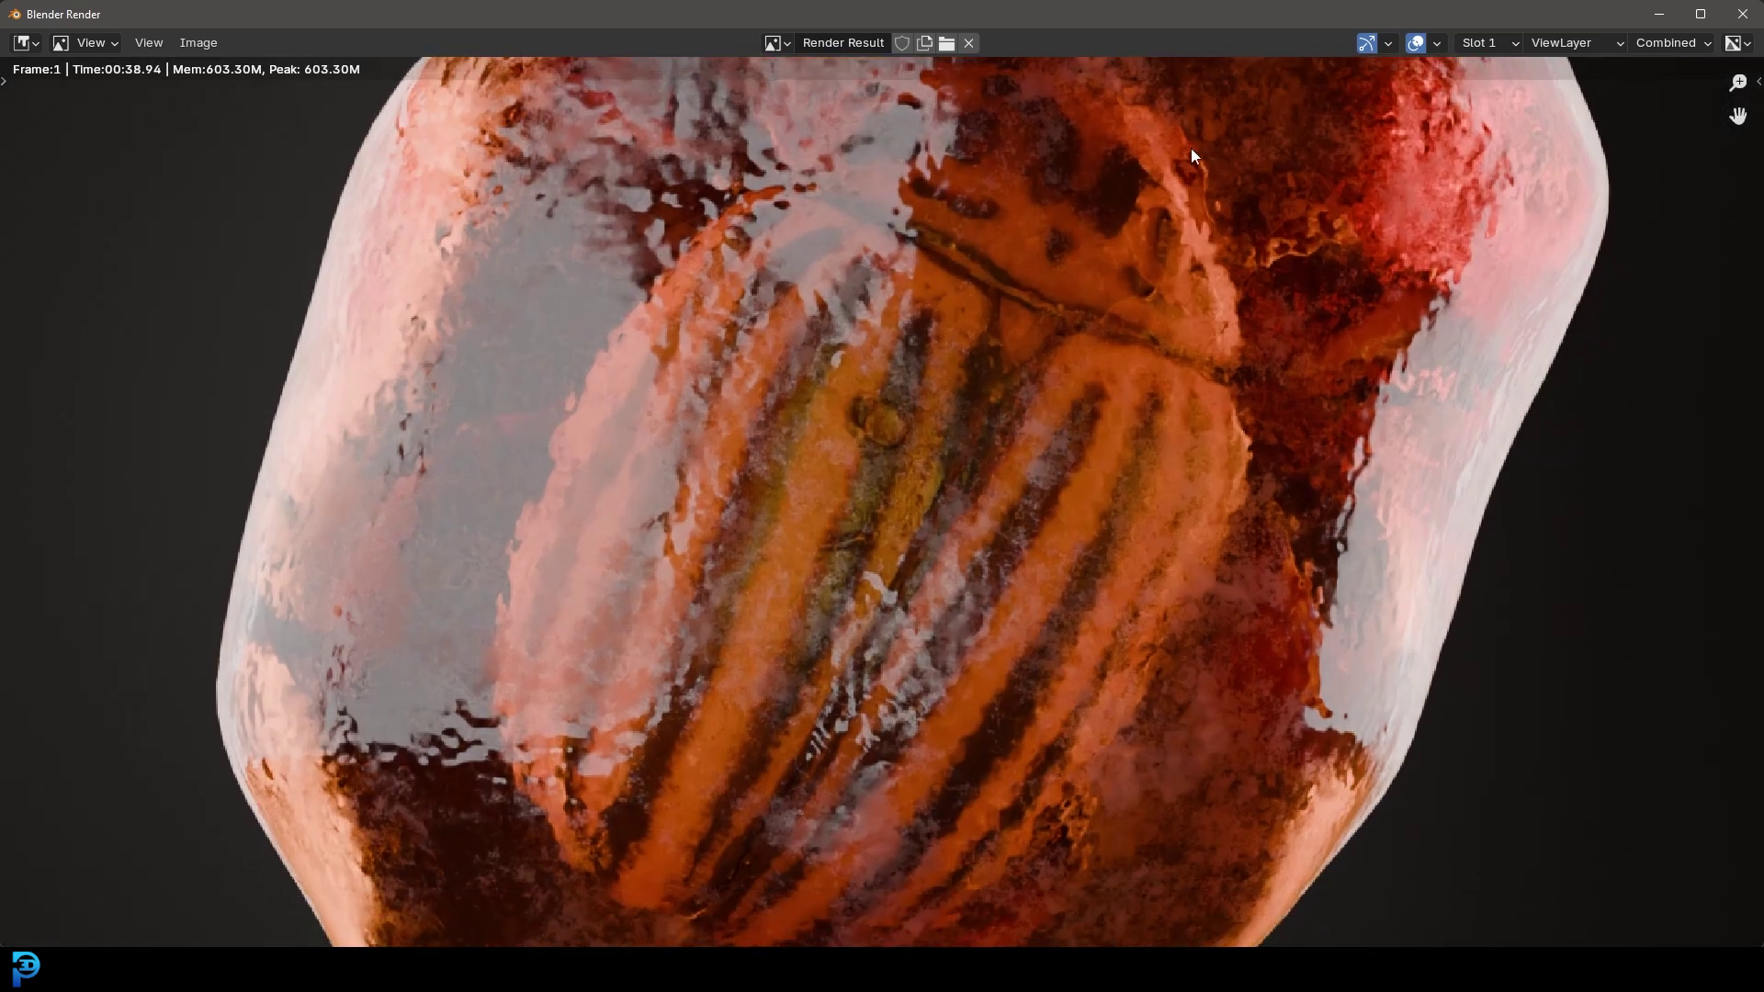
{"action": "scroll", "coordinate": [865, 482], "scroll_direction": "down", "scroll_amount": 6}
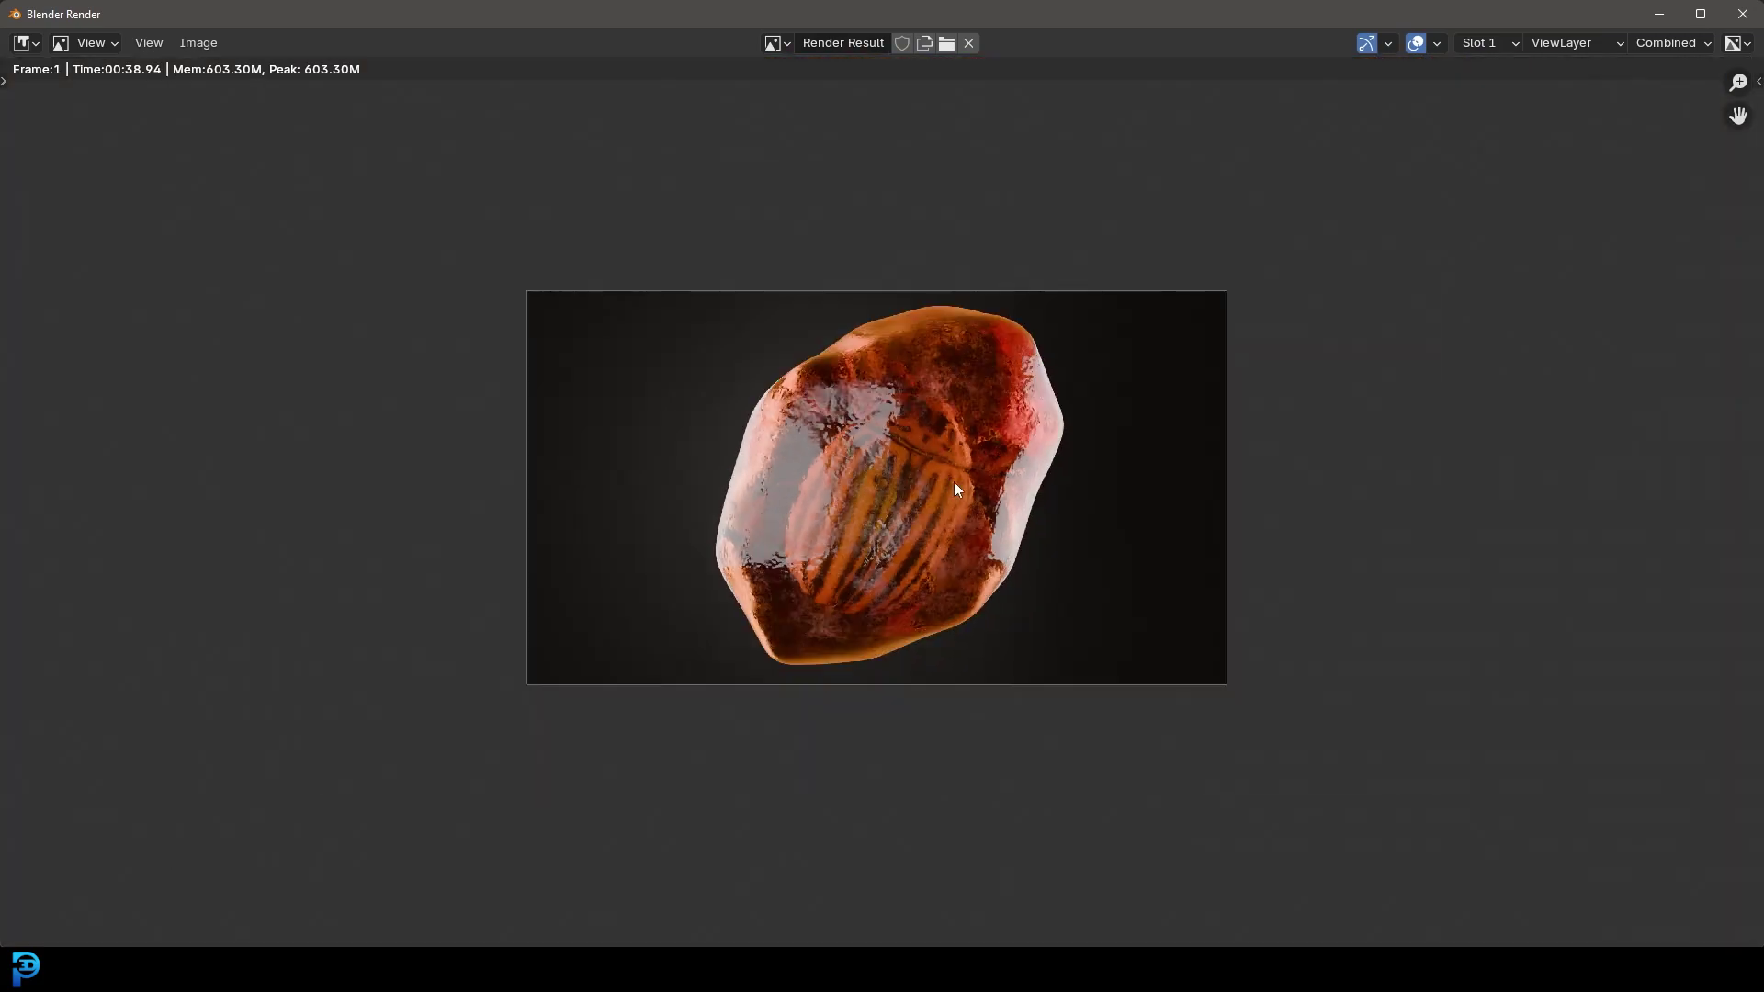
{"action": "scroll", "coordinate": [976, 486], "scroll_direction": "up", "scroll_amount": 3}
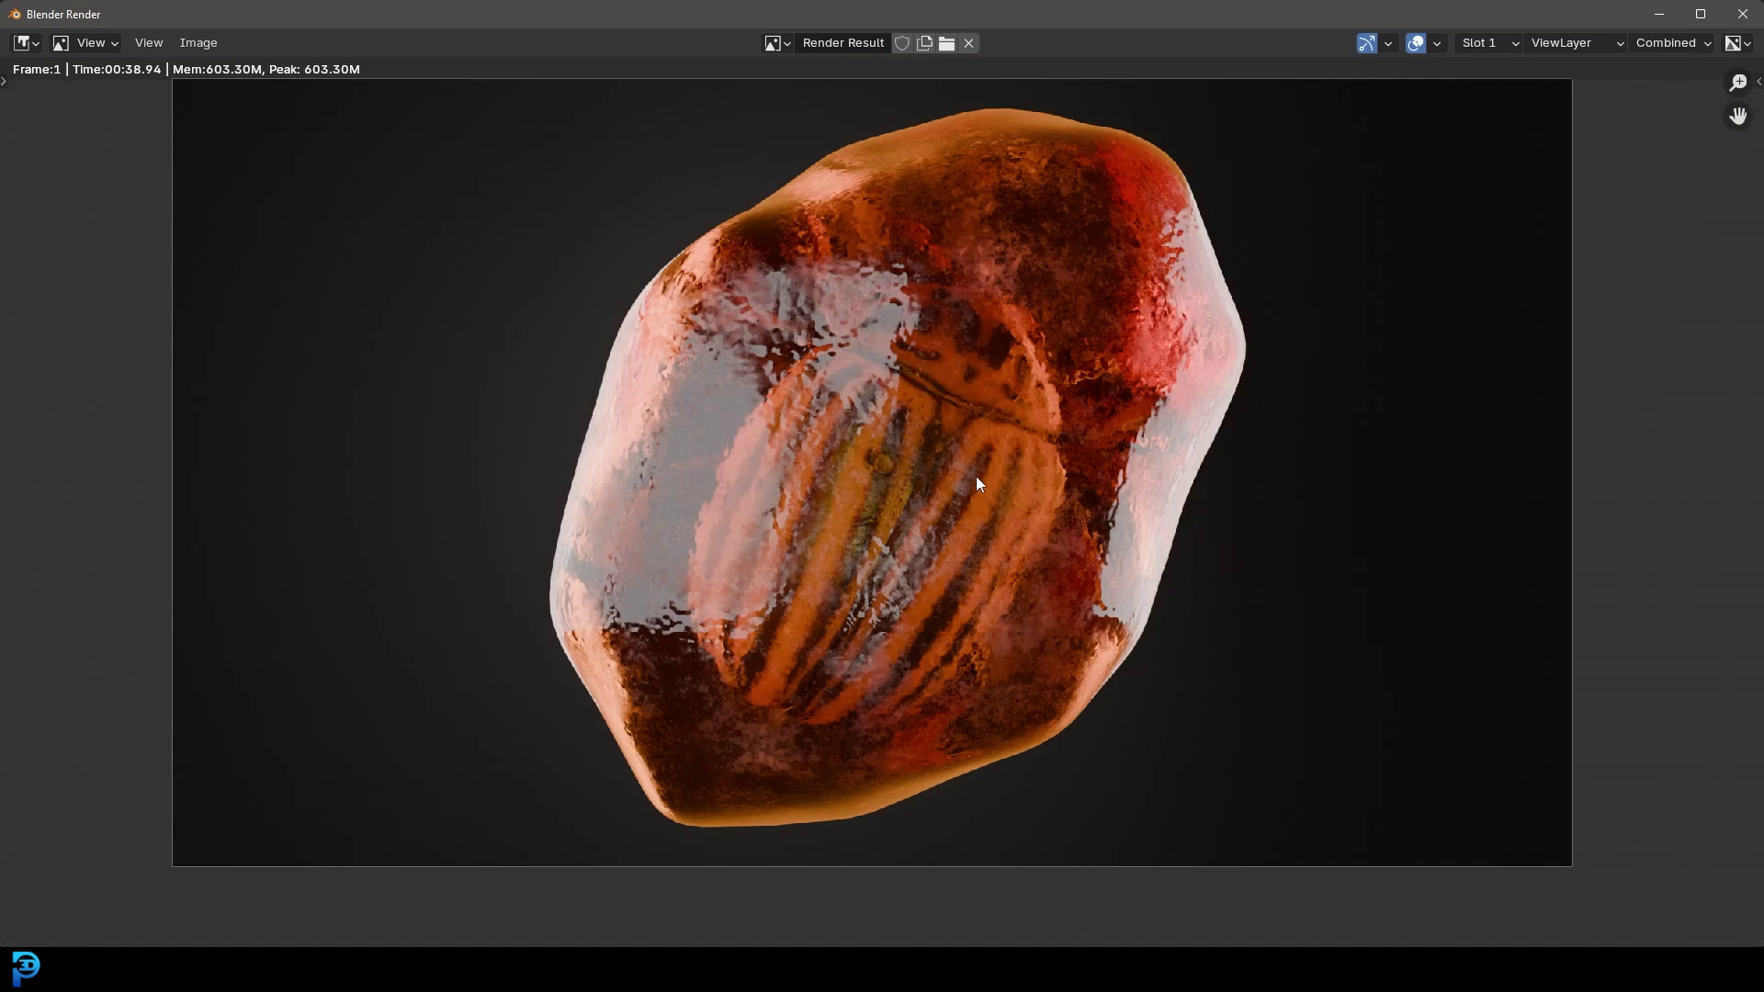
{"action": "left_click", "coordinate": [1742, 14]}
Close the tutorial session, maximize Amber.blend, and preview the viewport in Rendered shading
{"action": "left_click", "coordinate": [1757, 9]}
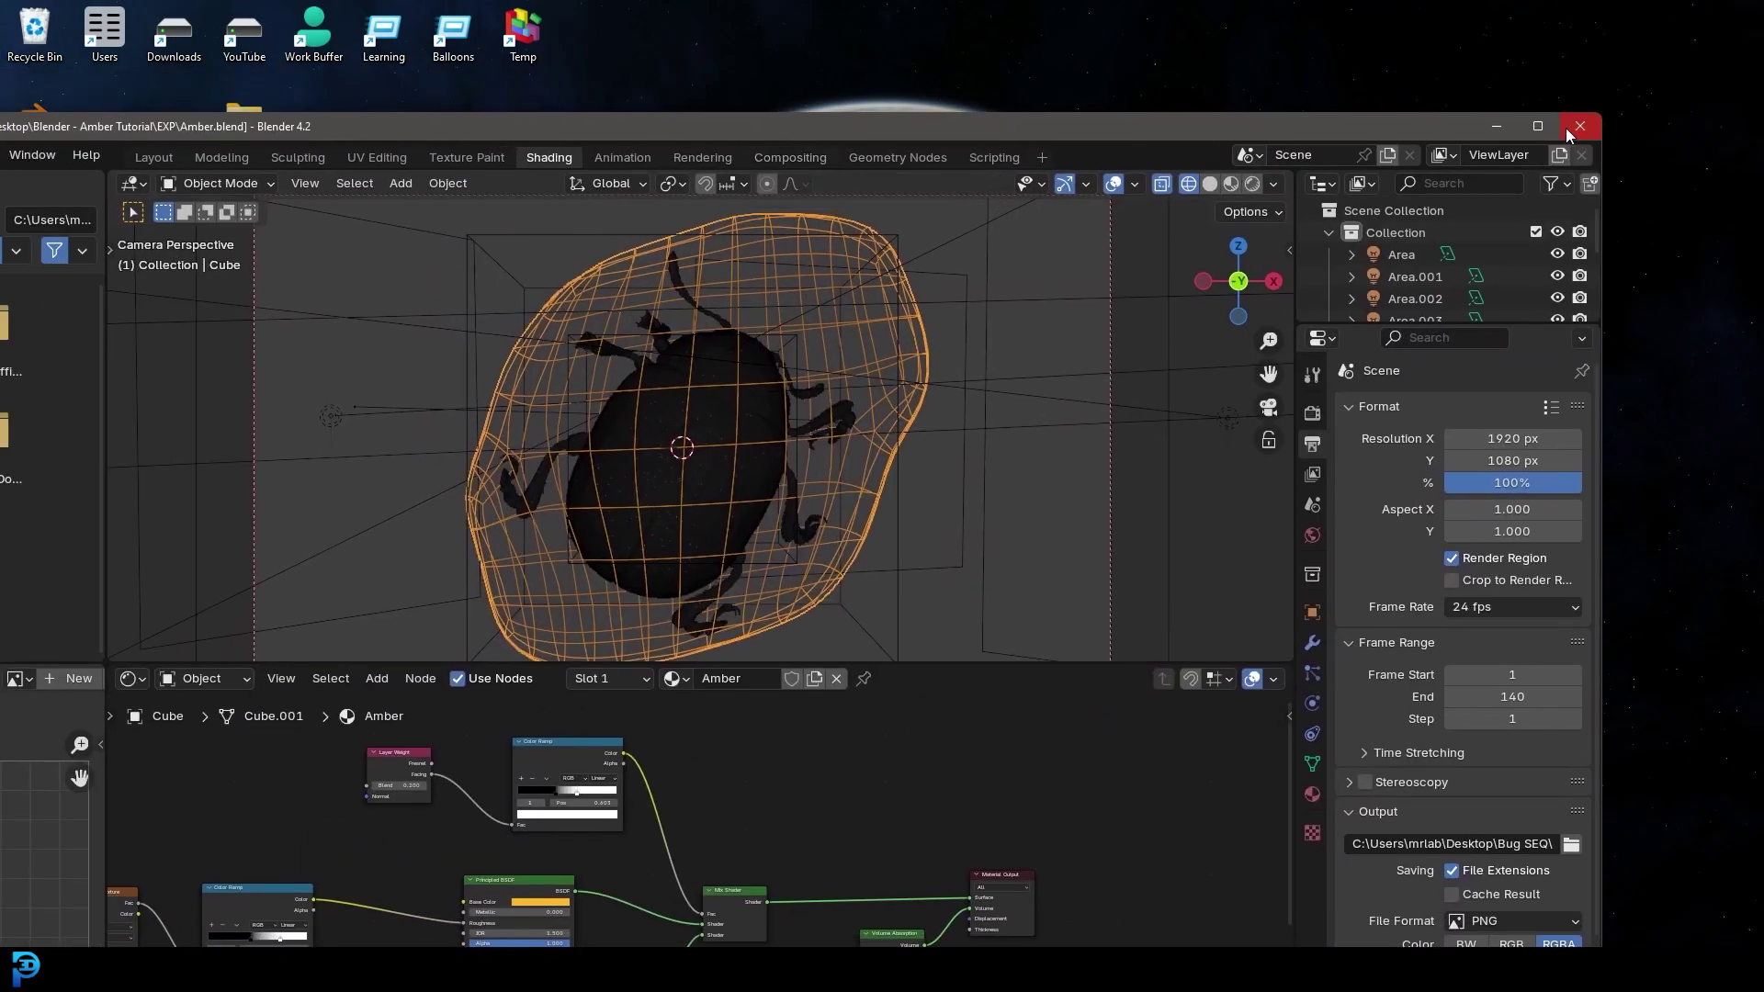
{"action": "left_click", "coordinate": [1538, 125]}
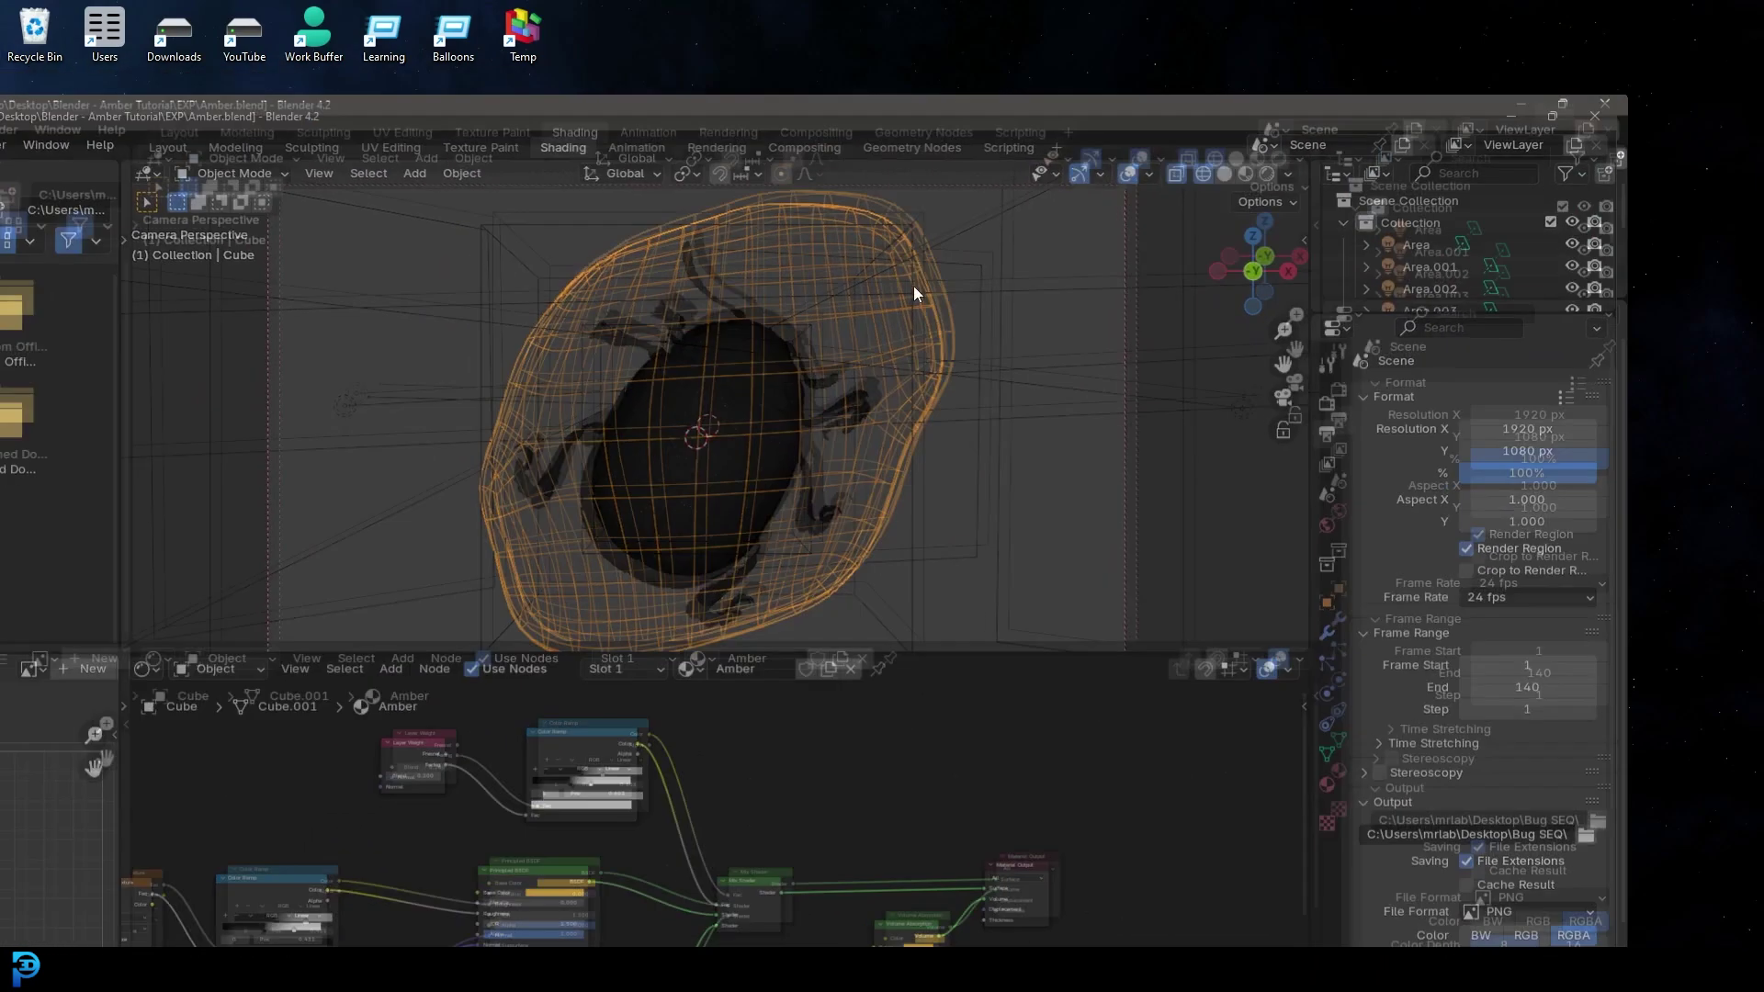
{"action": "left_click_drag", "start_coordinate": [702, 546], "coordinate": [702, 644]}
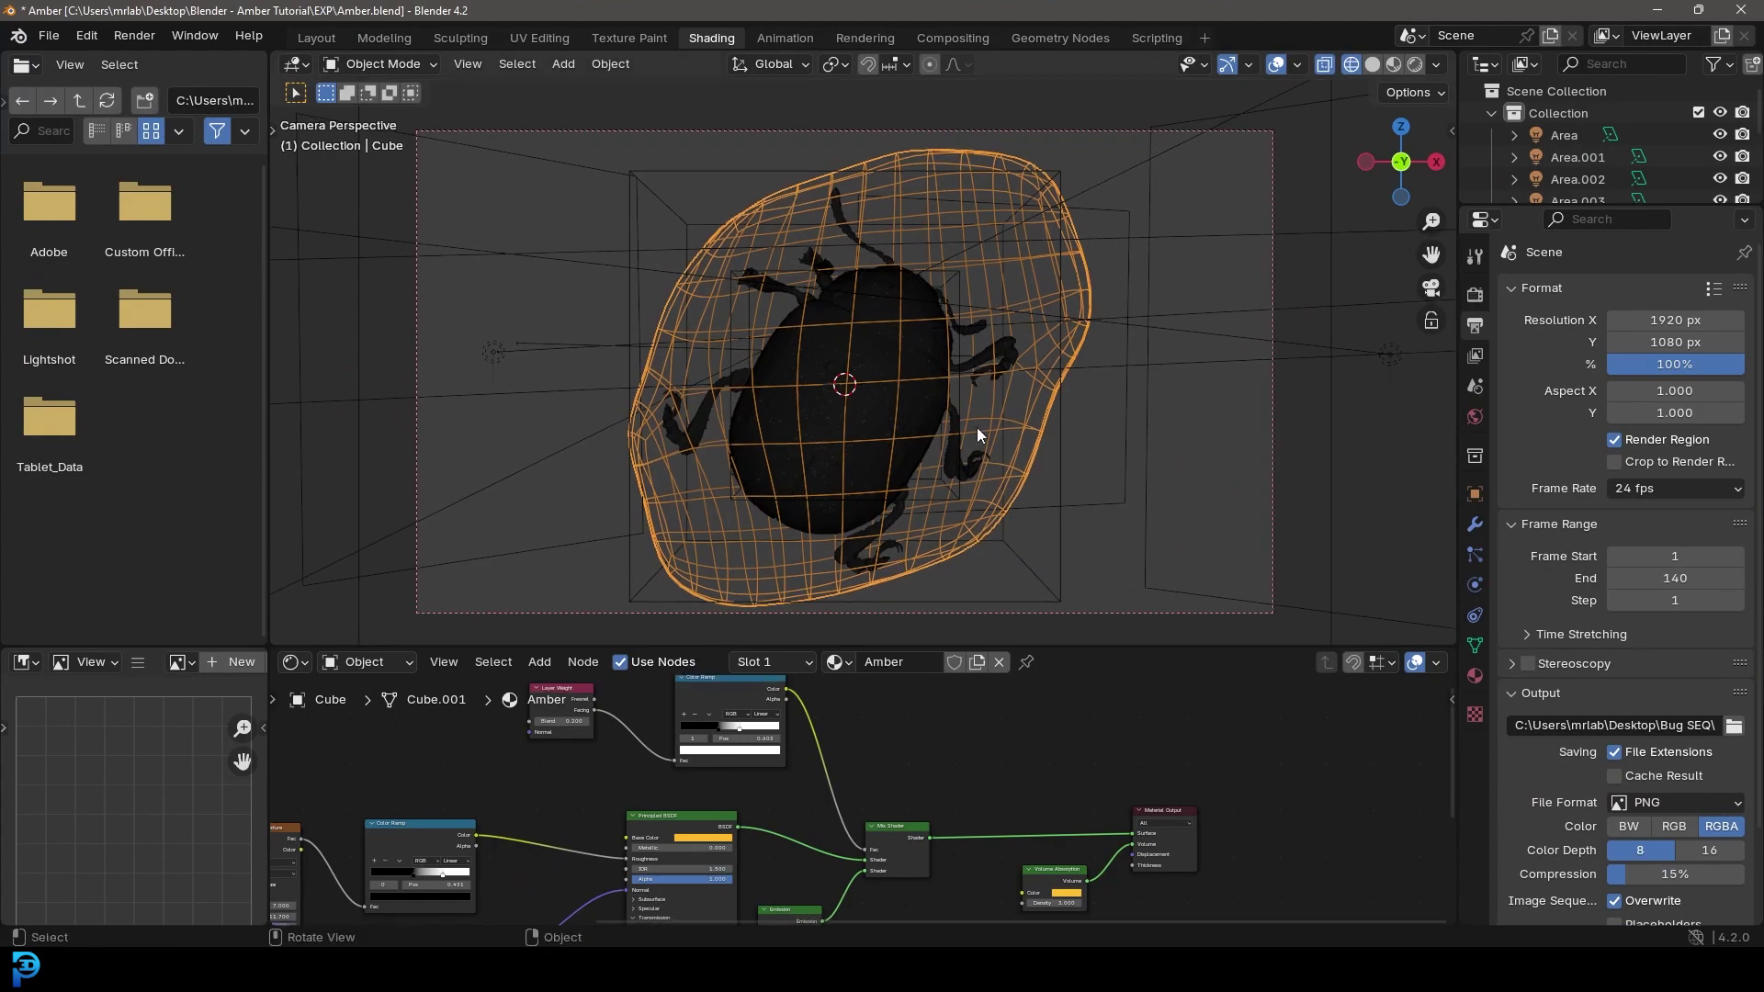
{"action": "key", "text": "z"}
{"action": "left_click", "coordinate": [983, 295]}
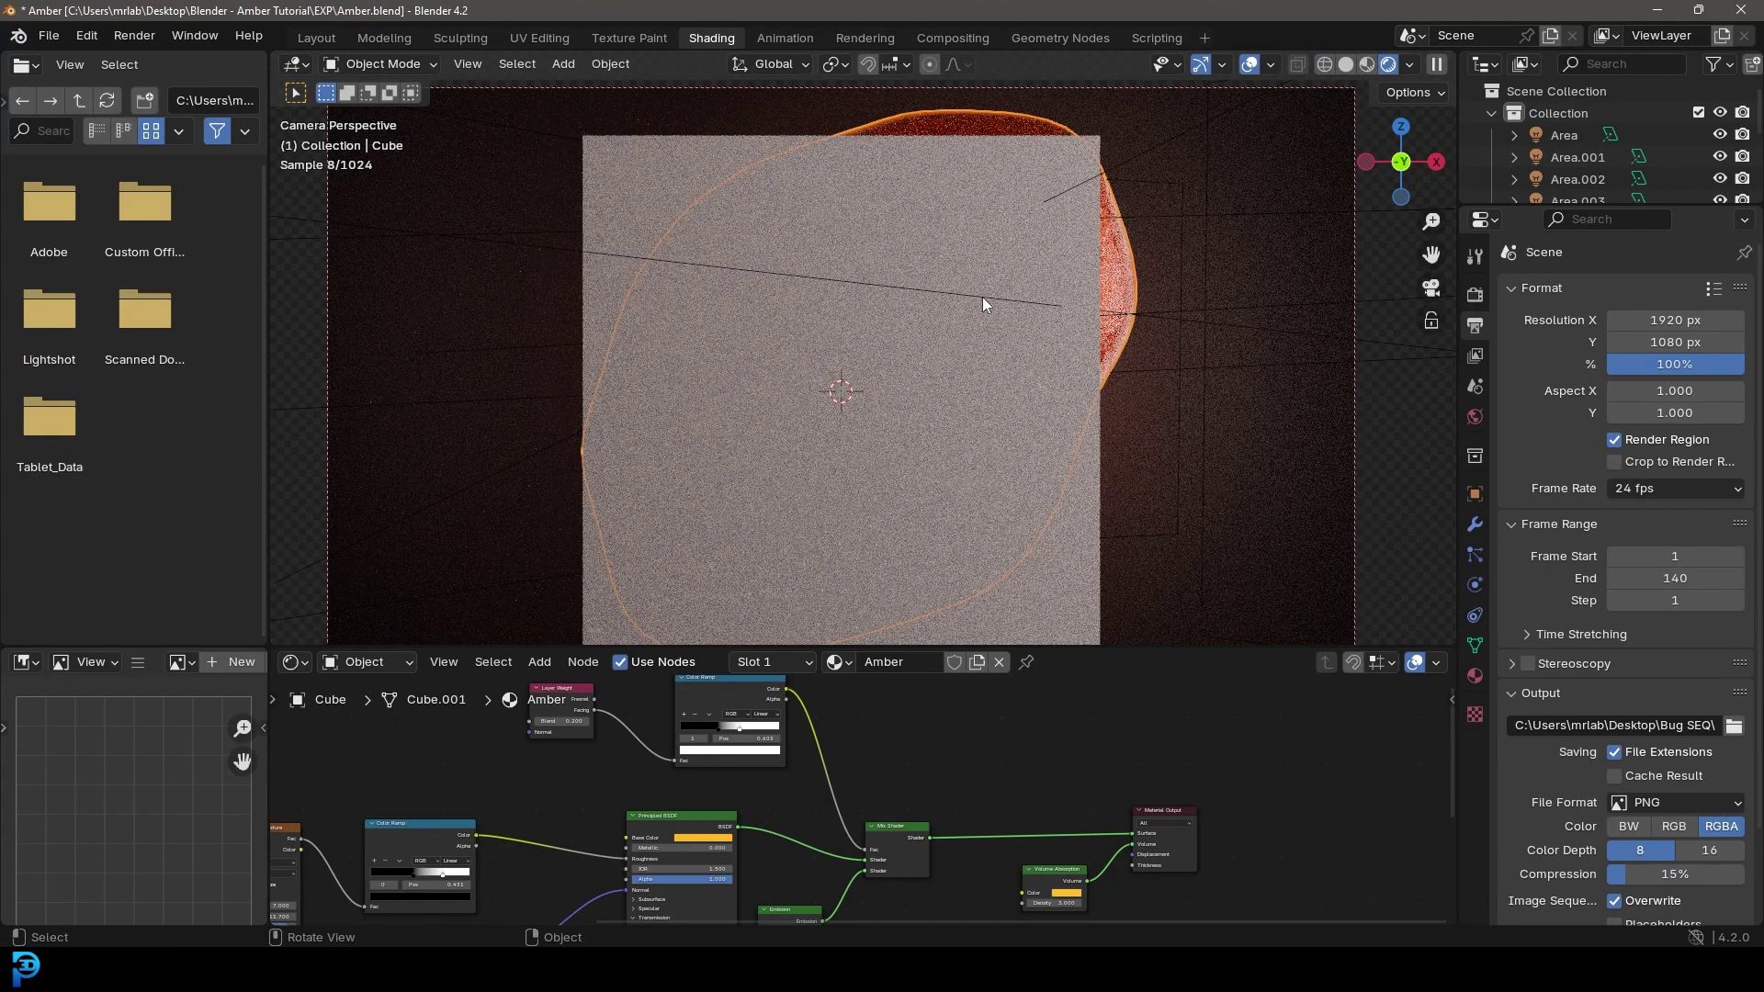
Select the amber object, return to Solid shading outside camera view, and save Amber.blend
{"action": "key", "text": "Delete"}
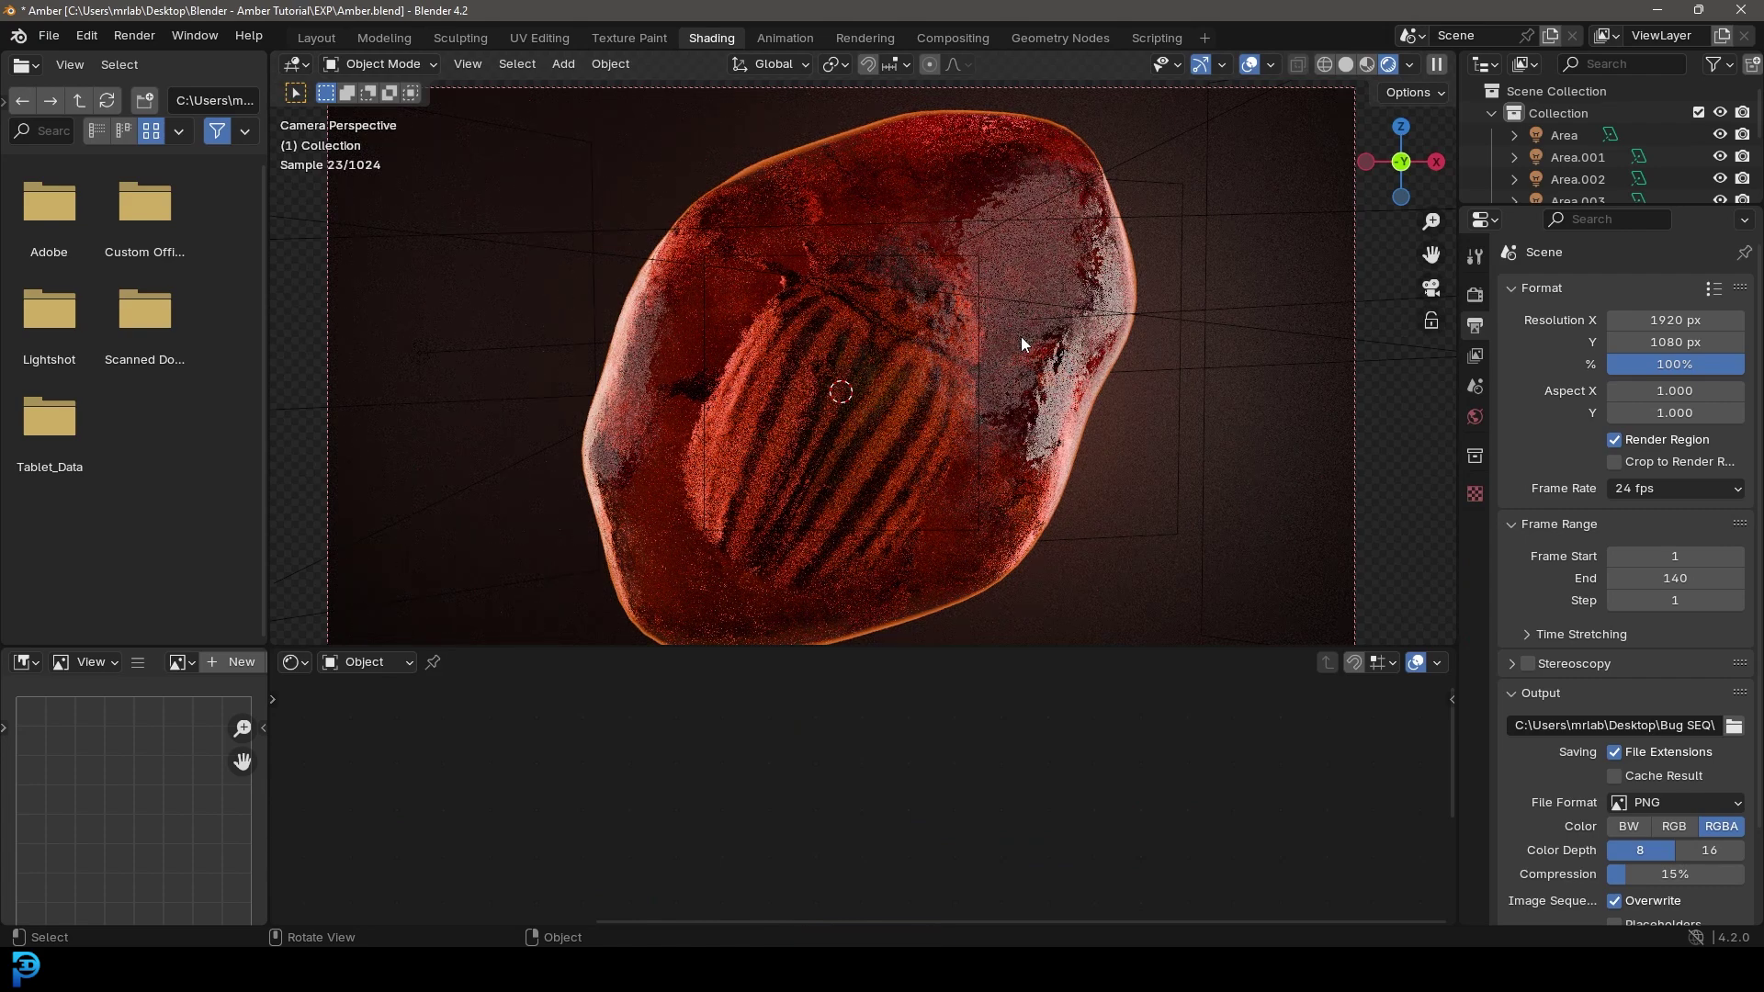
{"action": "left_click", "coordinate": [959, 157]}
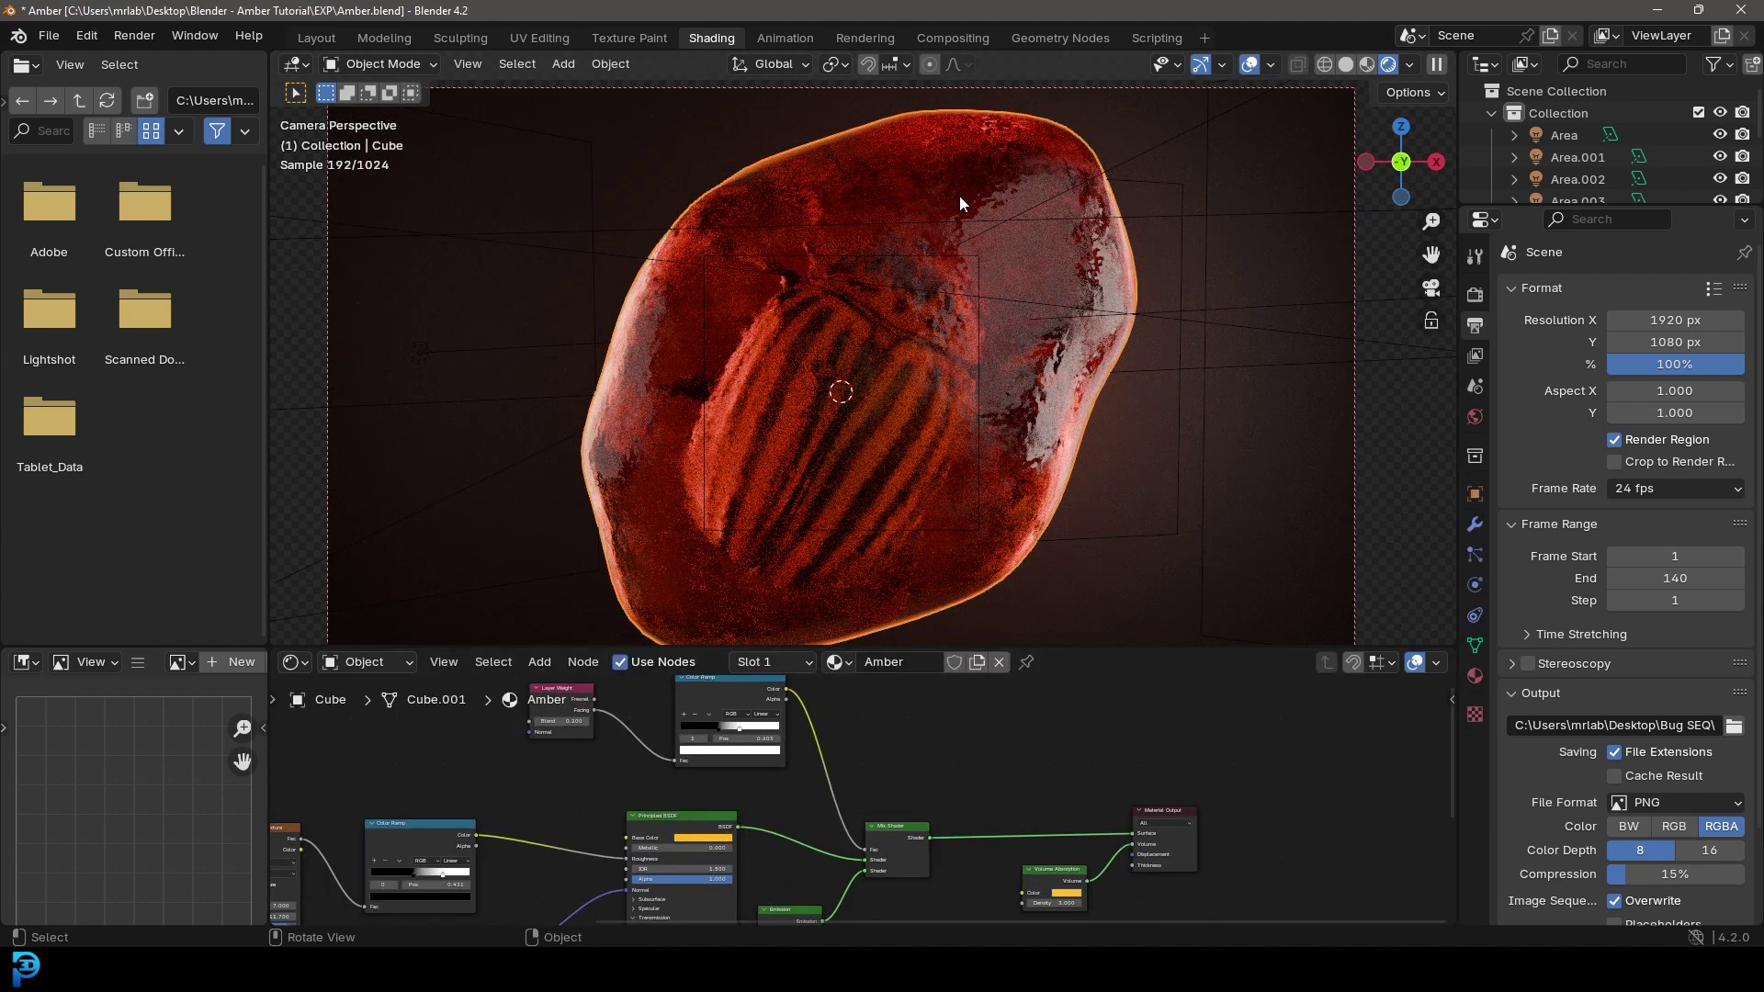
{"action": "key", "text": "z"}
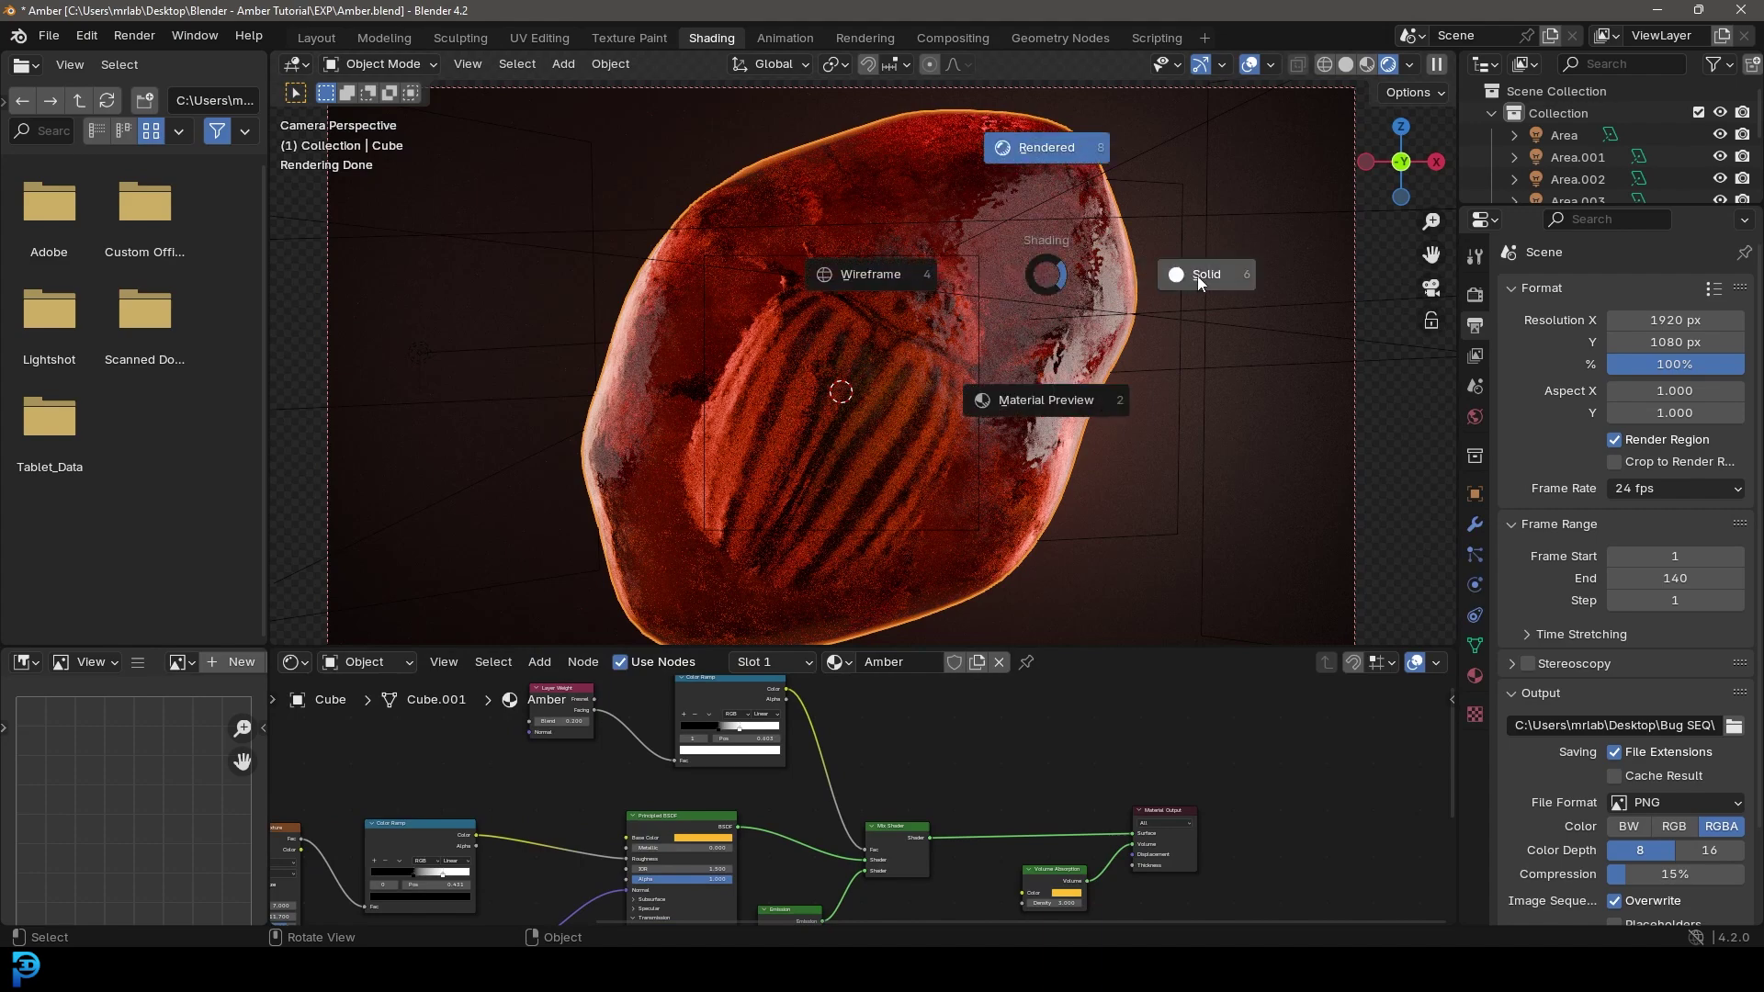
{"action": "left_click", "coordinate": [1198, 276]}
{"action": "key", "text": "KP_0"}
{"action": "key", "text": "ctrl+s"}
{"action": "scroll", "coordinate": [1011, 335], "scroll_direction": "up", "scroll_amount": 4}
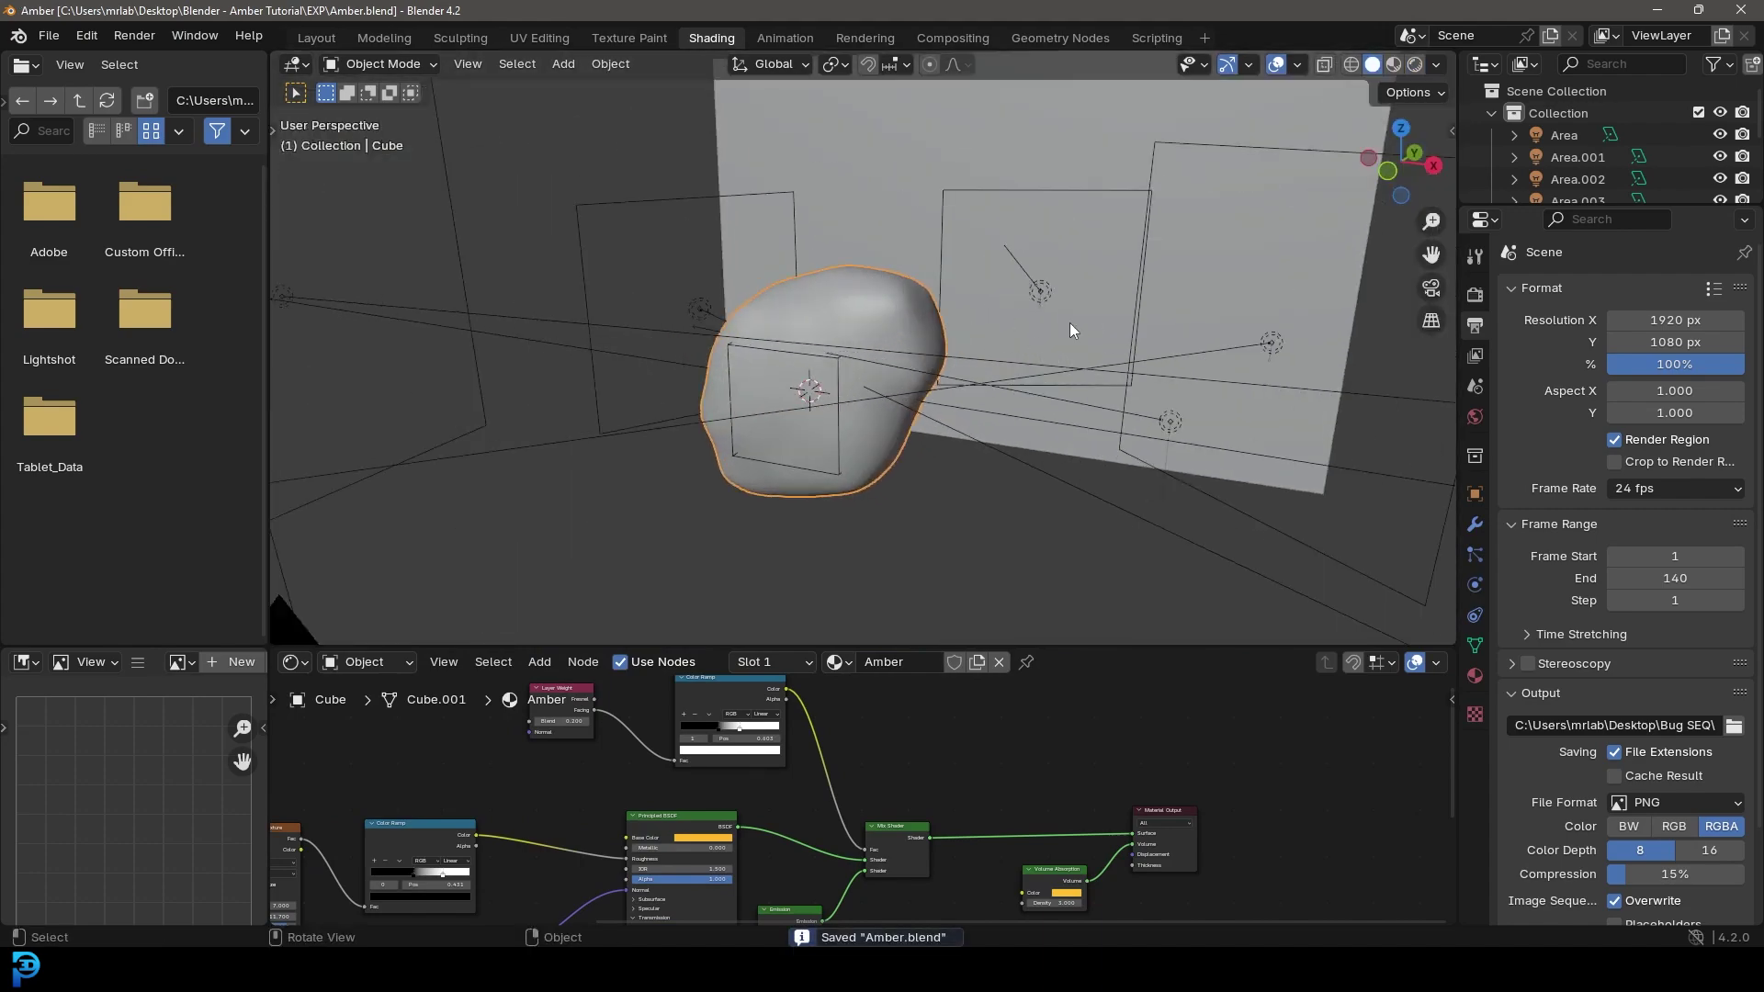